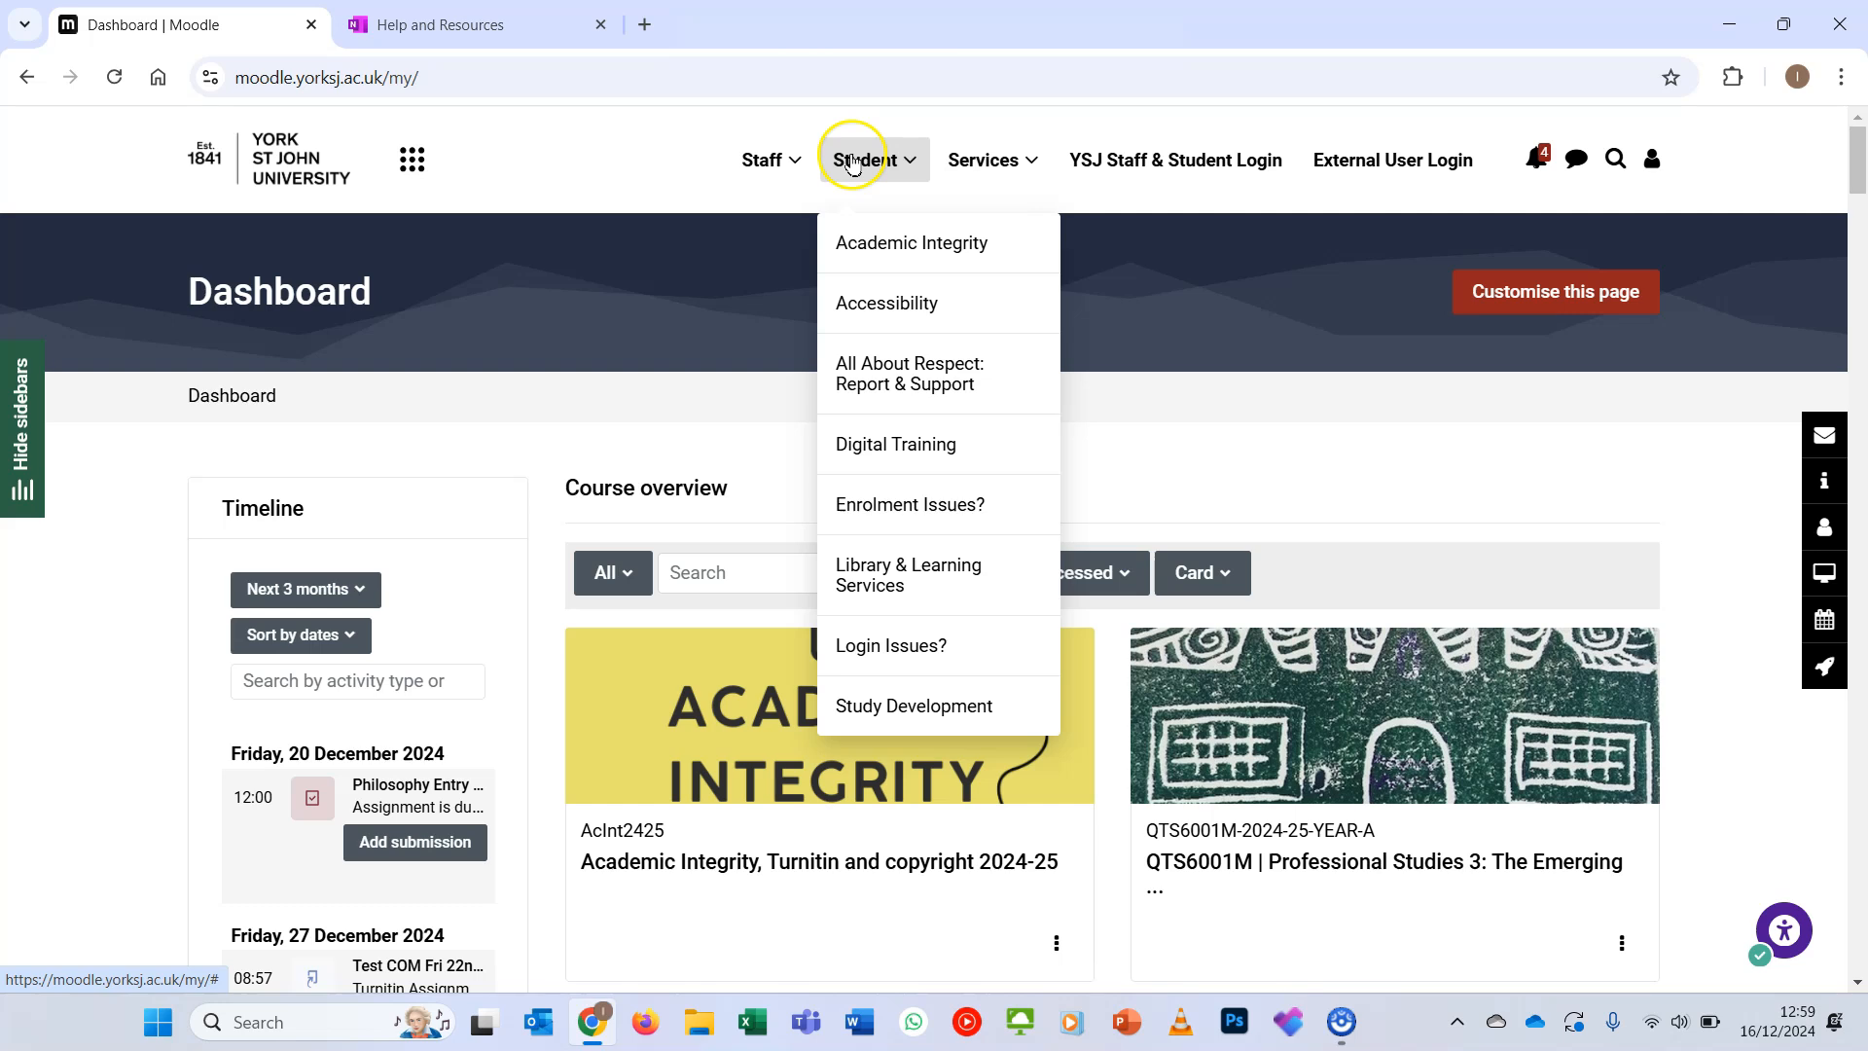
- Open the Excel Training Courses page in the Digital Training courses section of the Digital Training notebook and go to the Excel 4 files
click(926, 443)
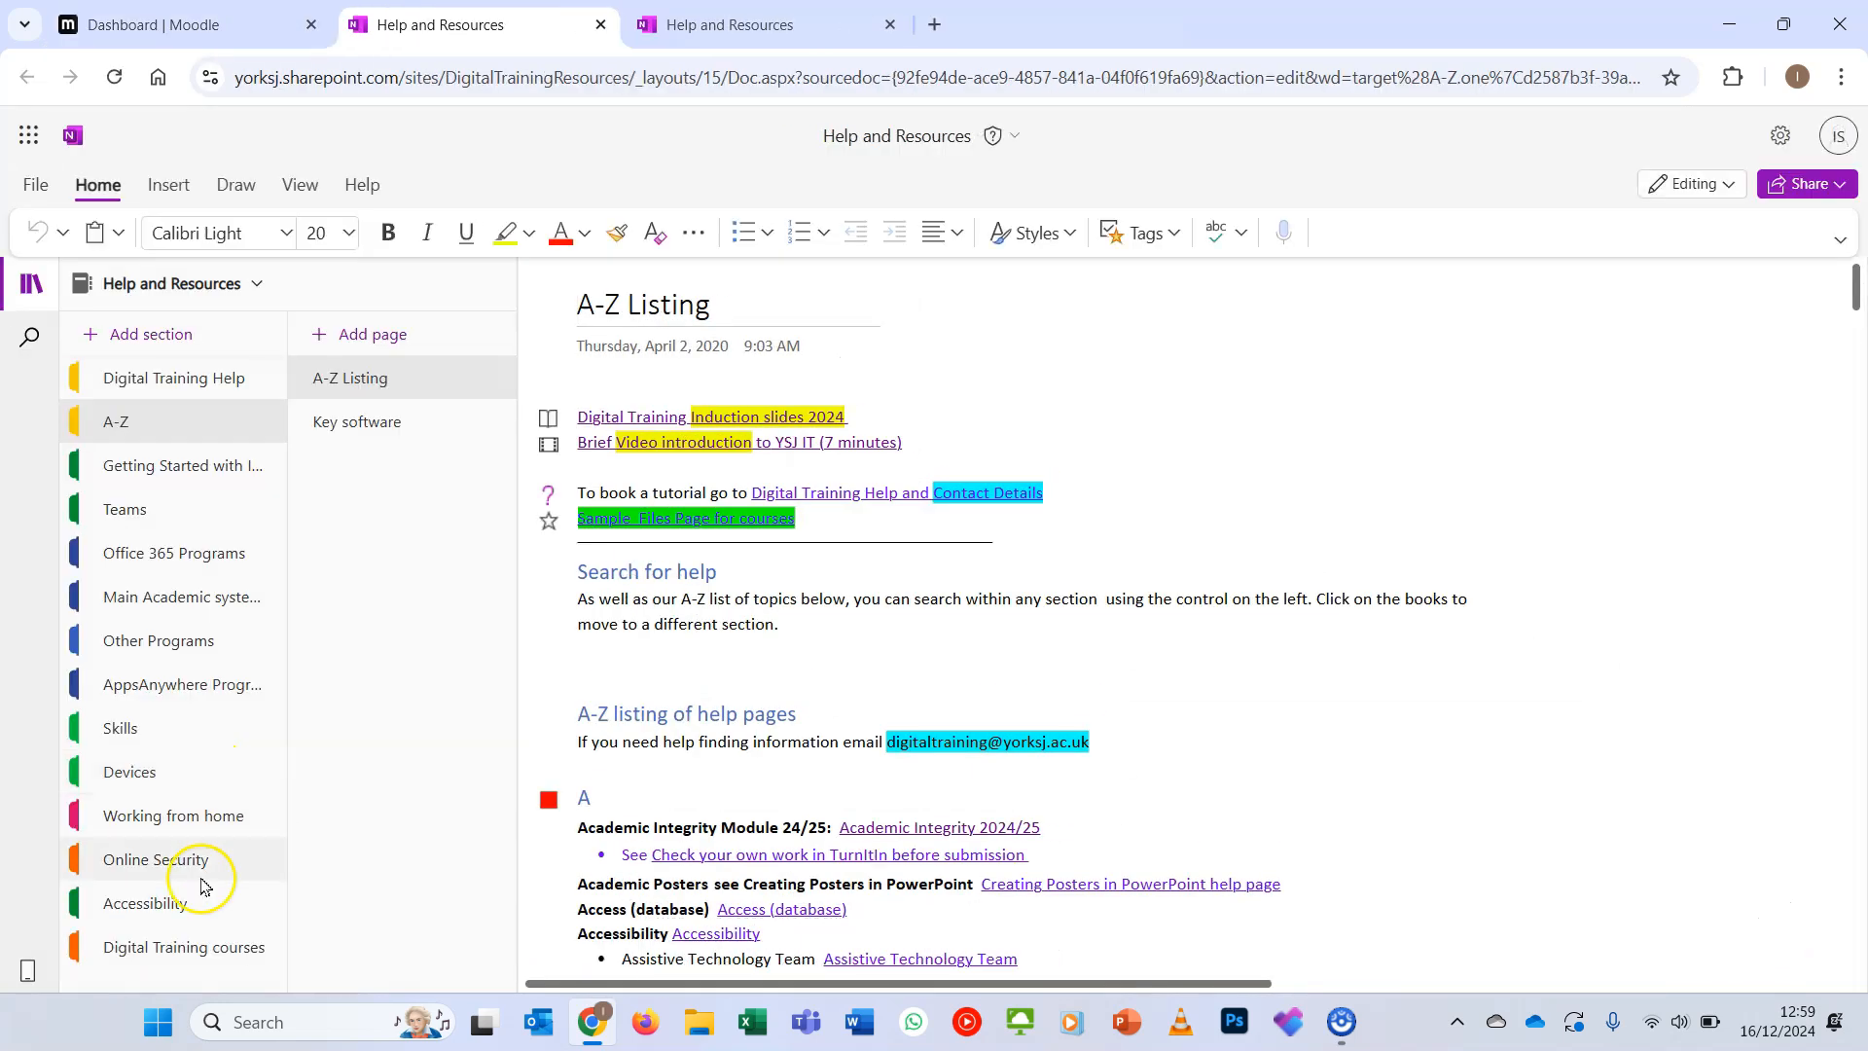
click(194, 946)
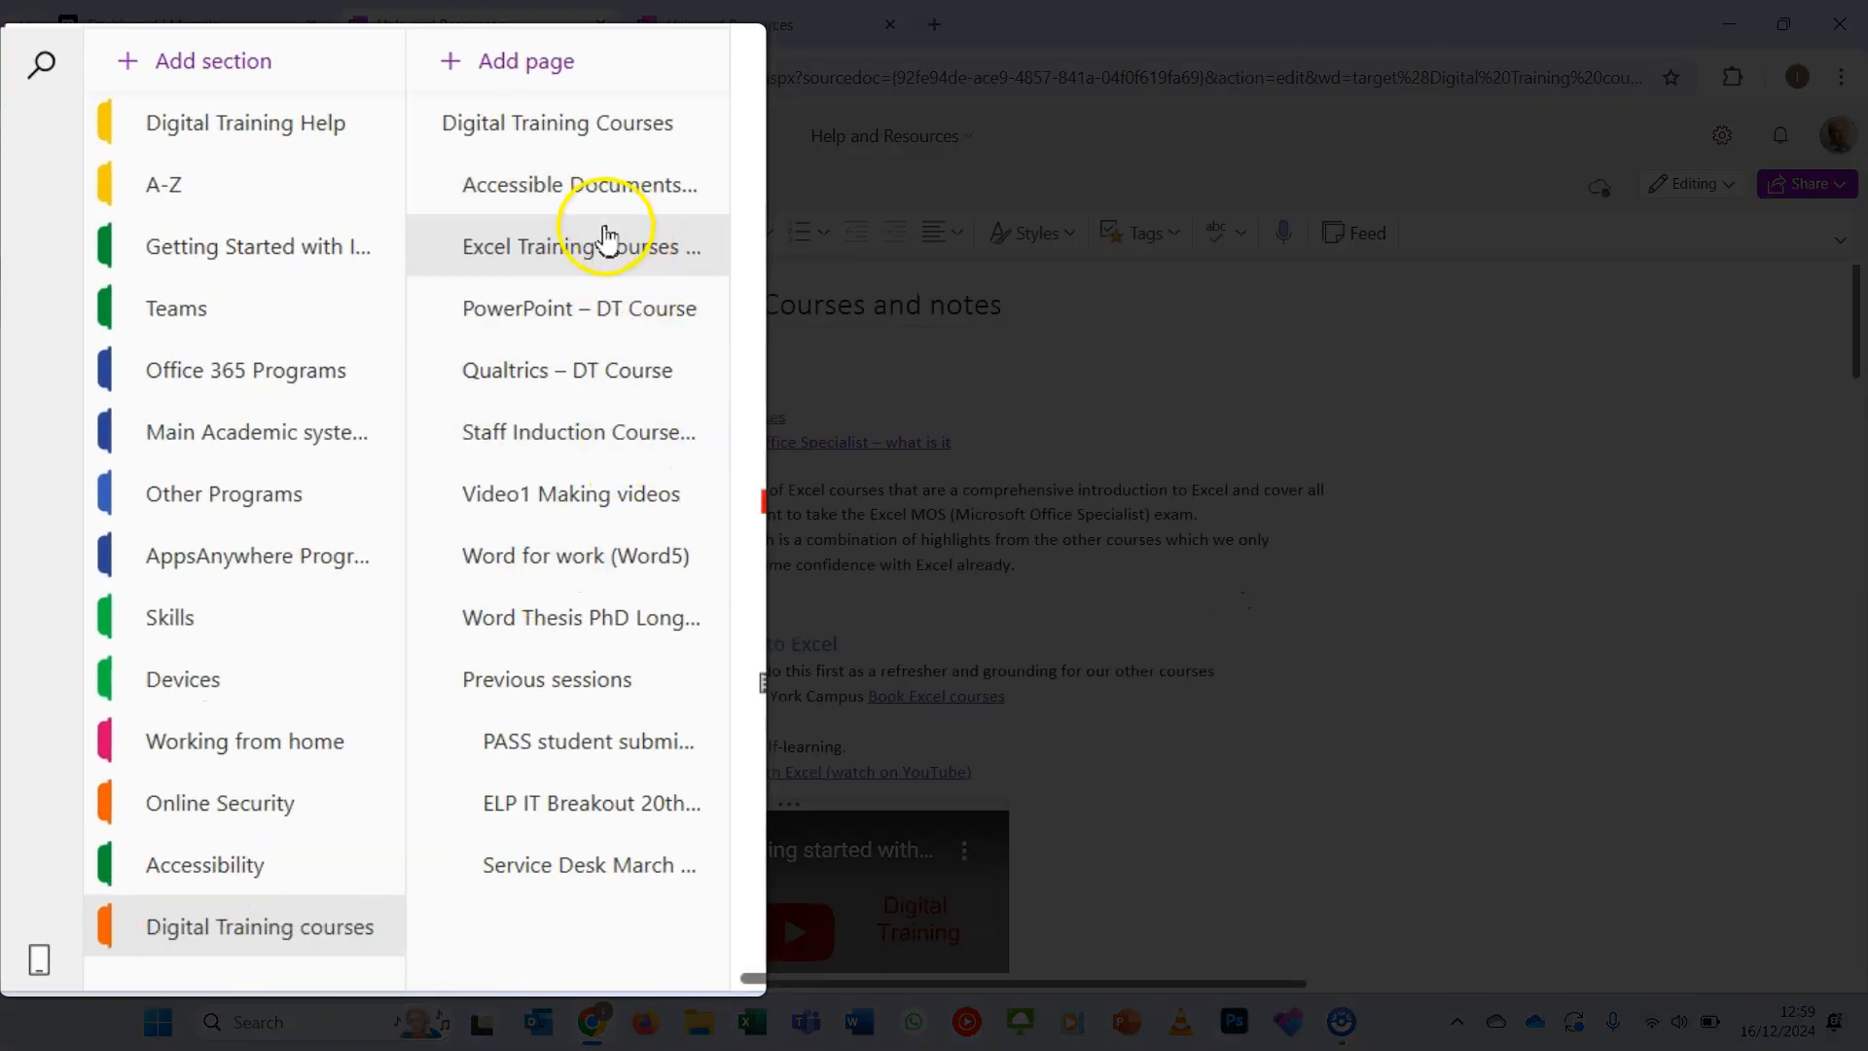
scroll(950, 669, down, 5)
scroll(950, 669, down, 10)
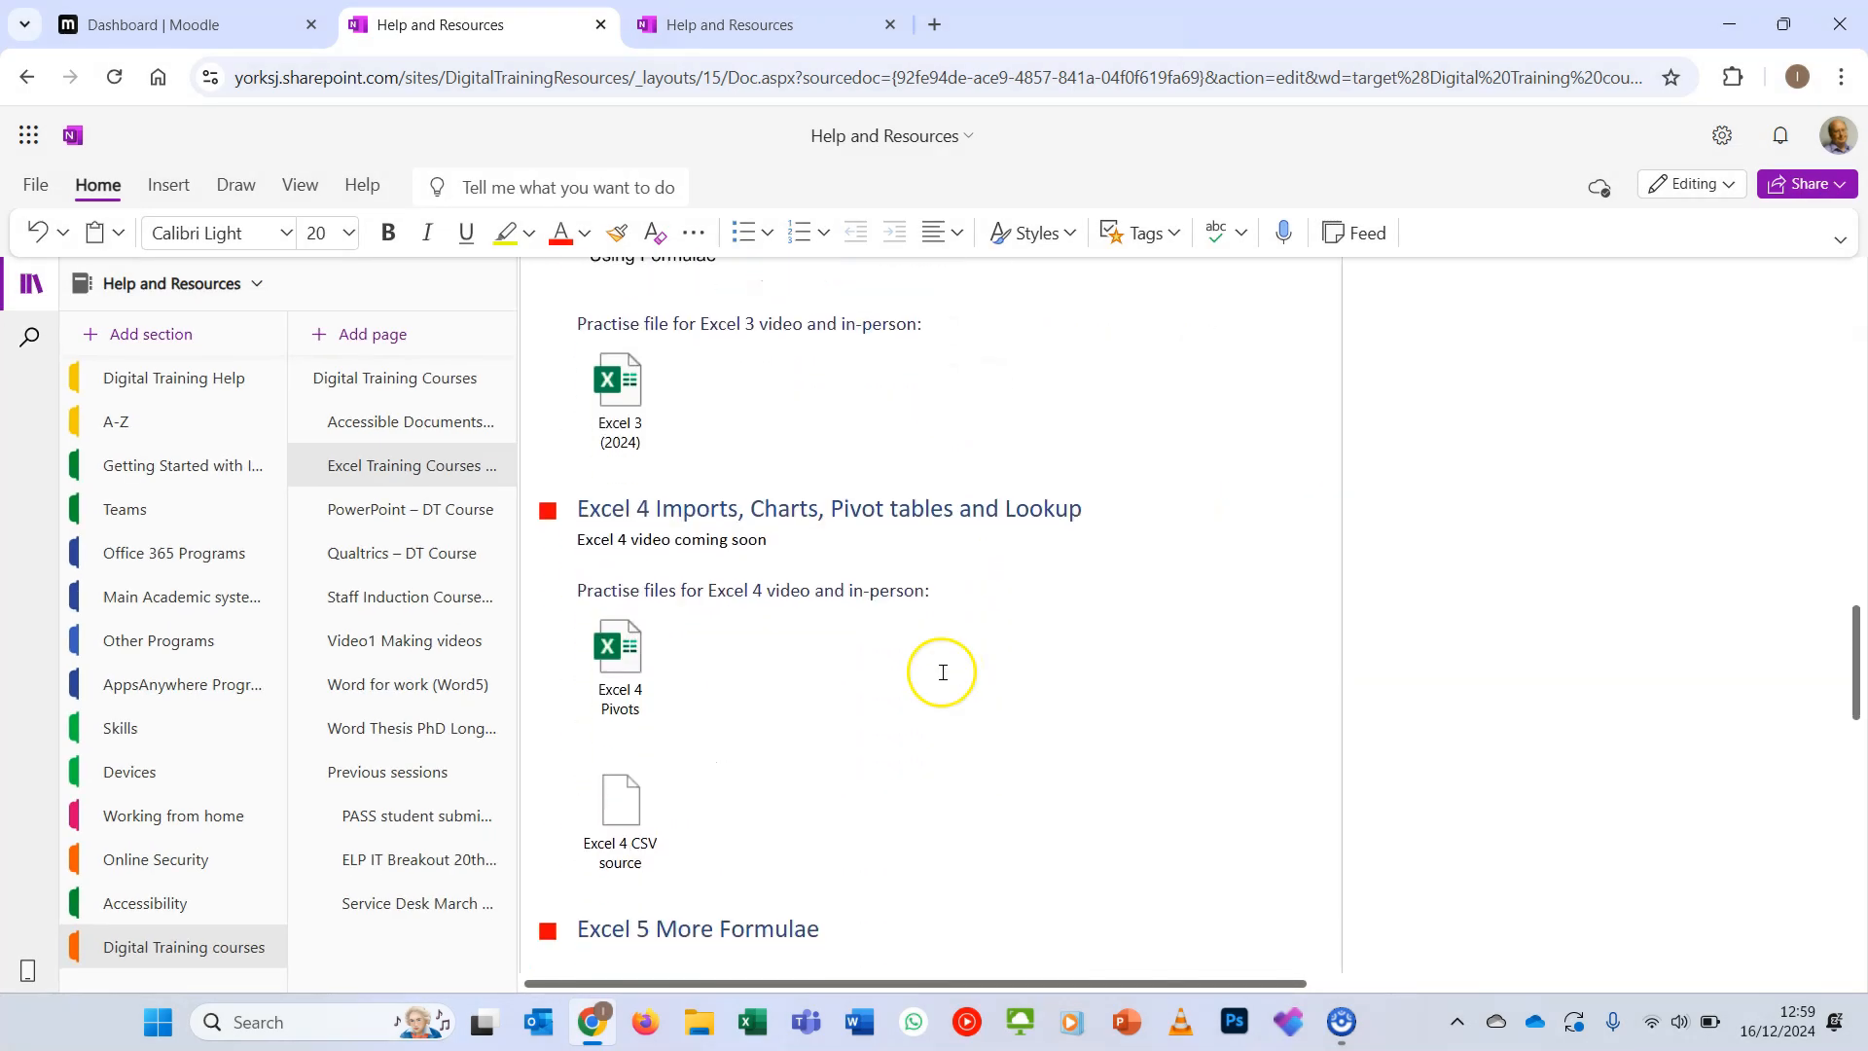
- Download the Excel 4 CSV source and Excel 4 Pivots practice files from the notebook page
click(632, 805)
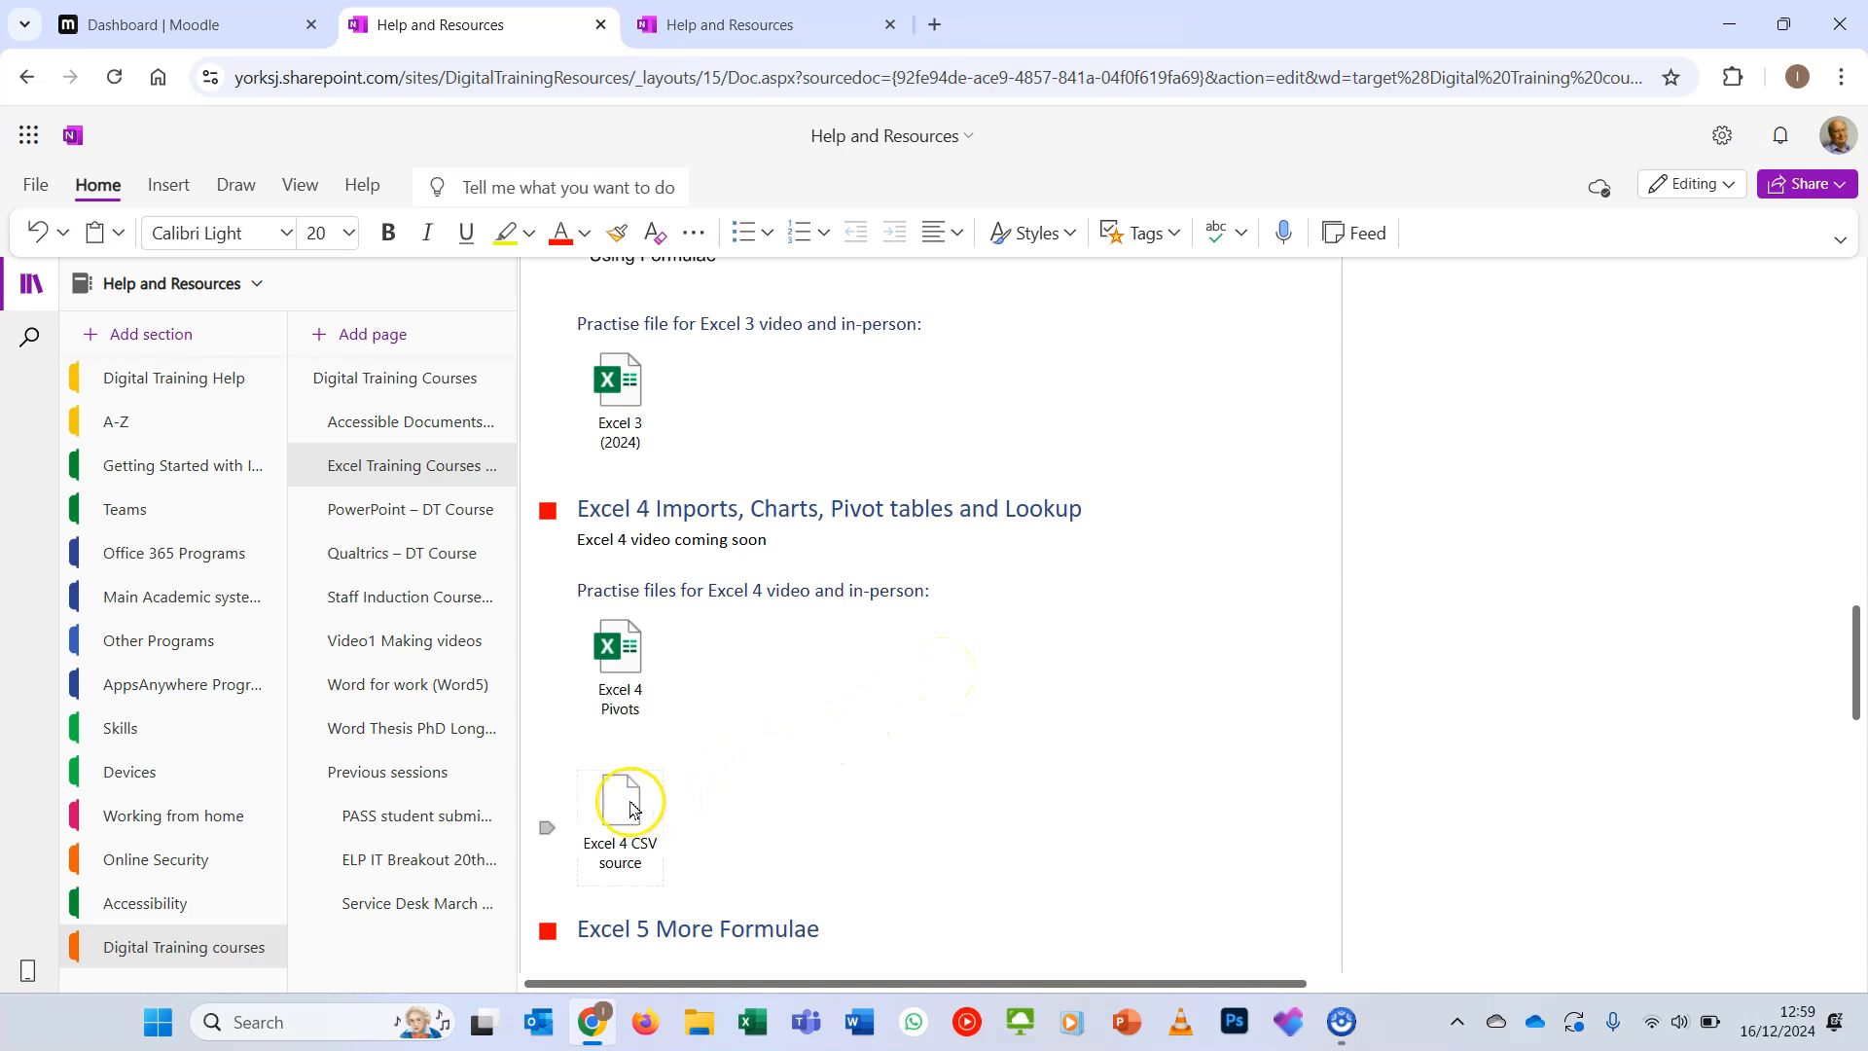
double_click(632, 805)
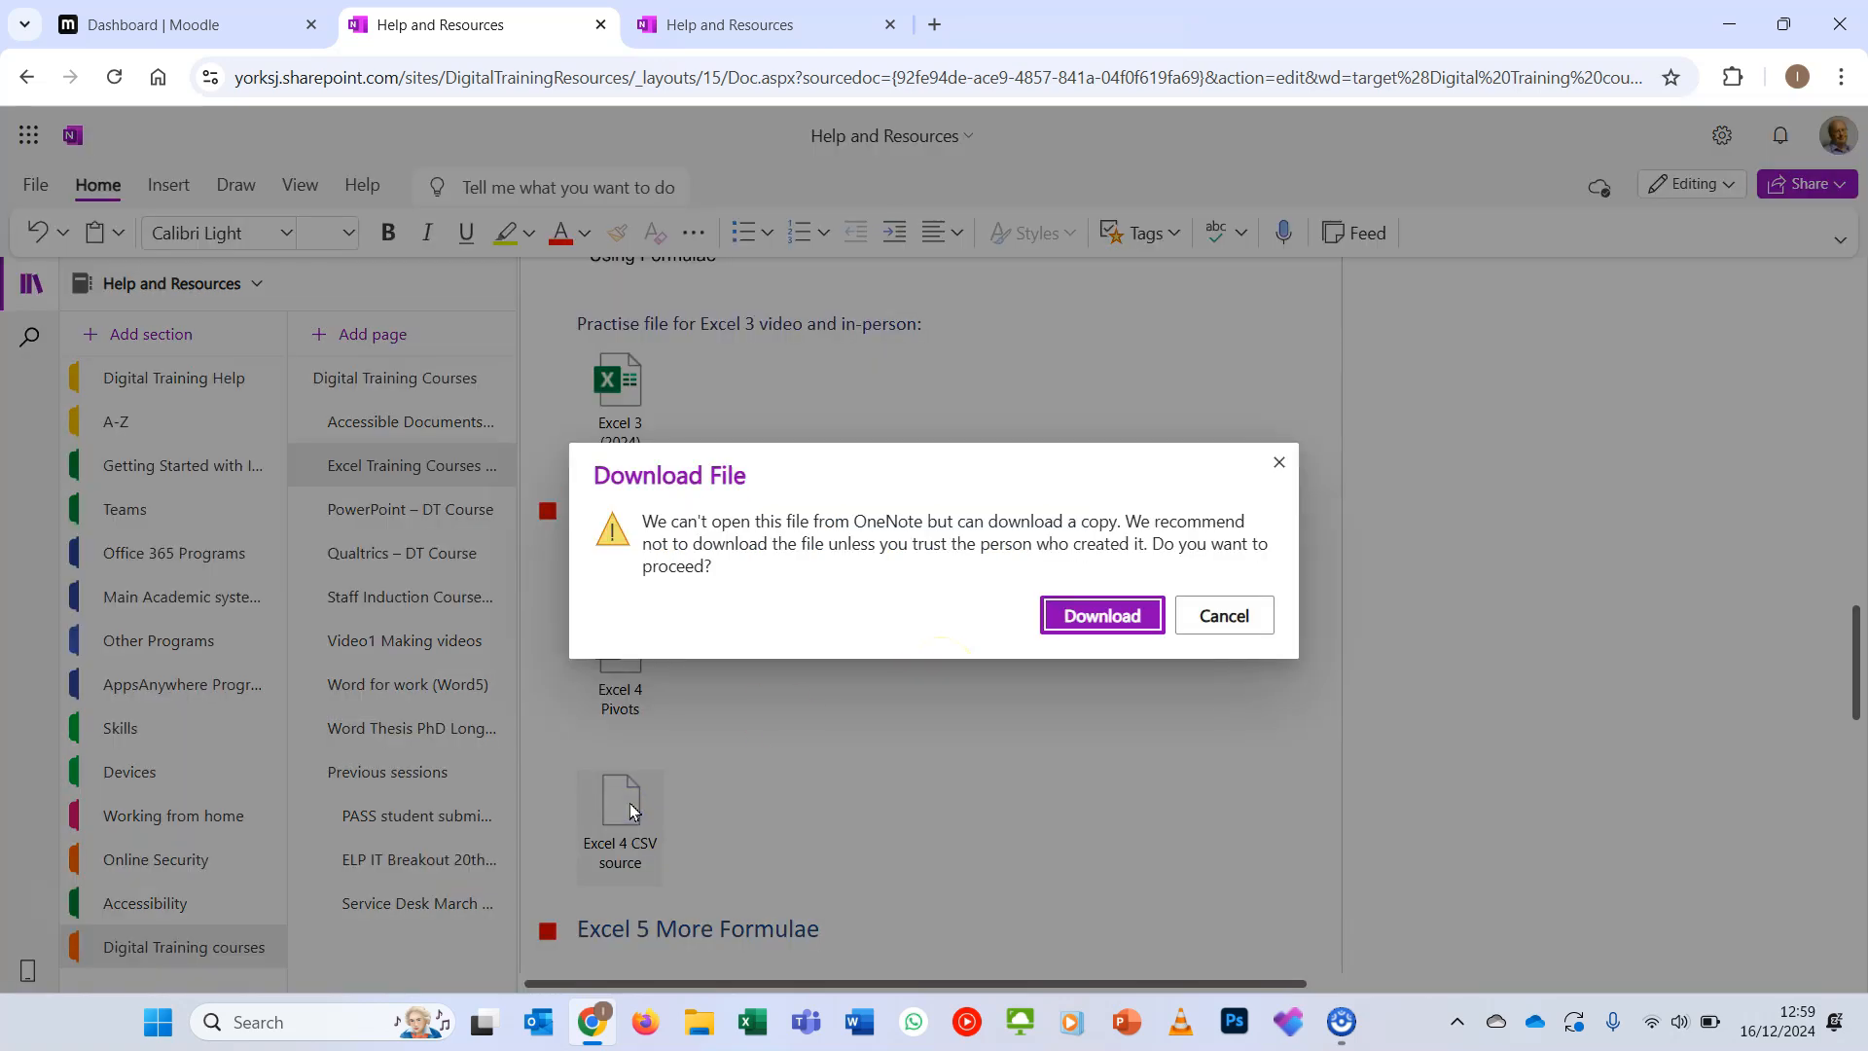
click(1102, 615)
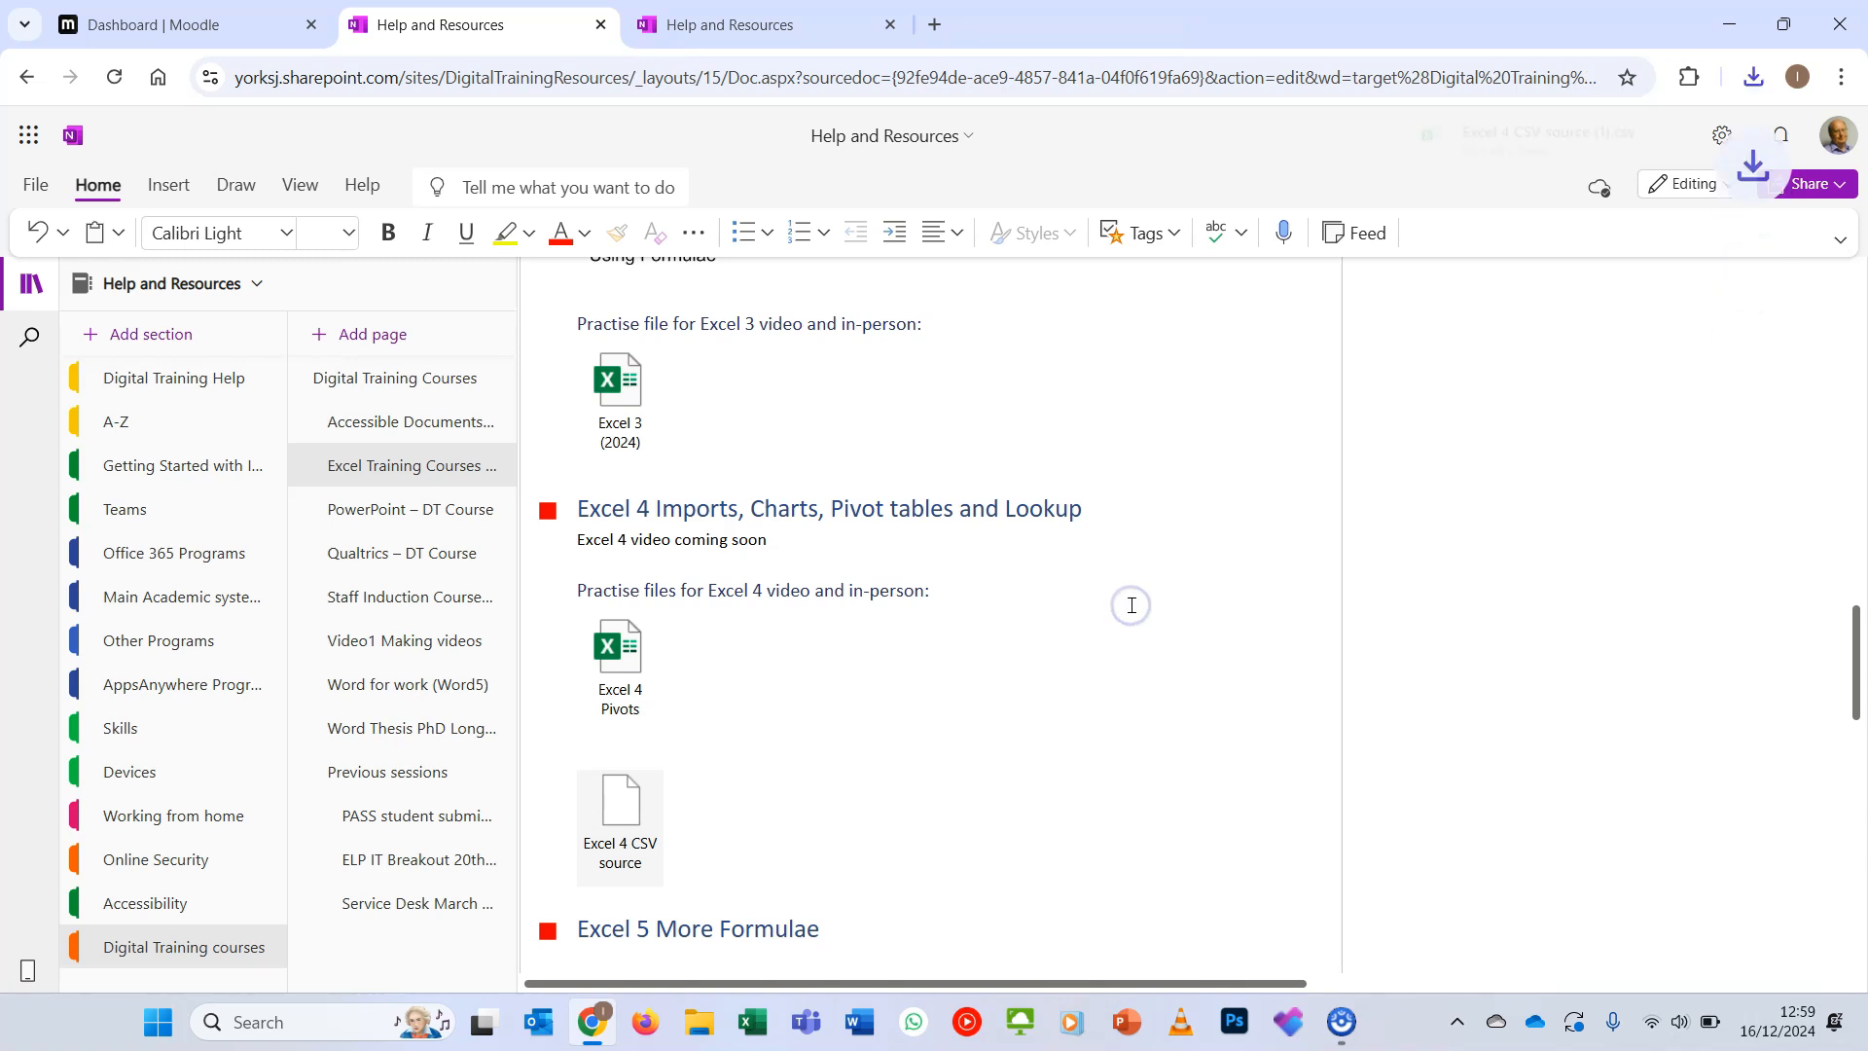
double_click(630, 678)
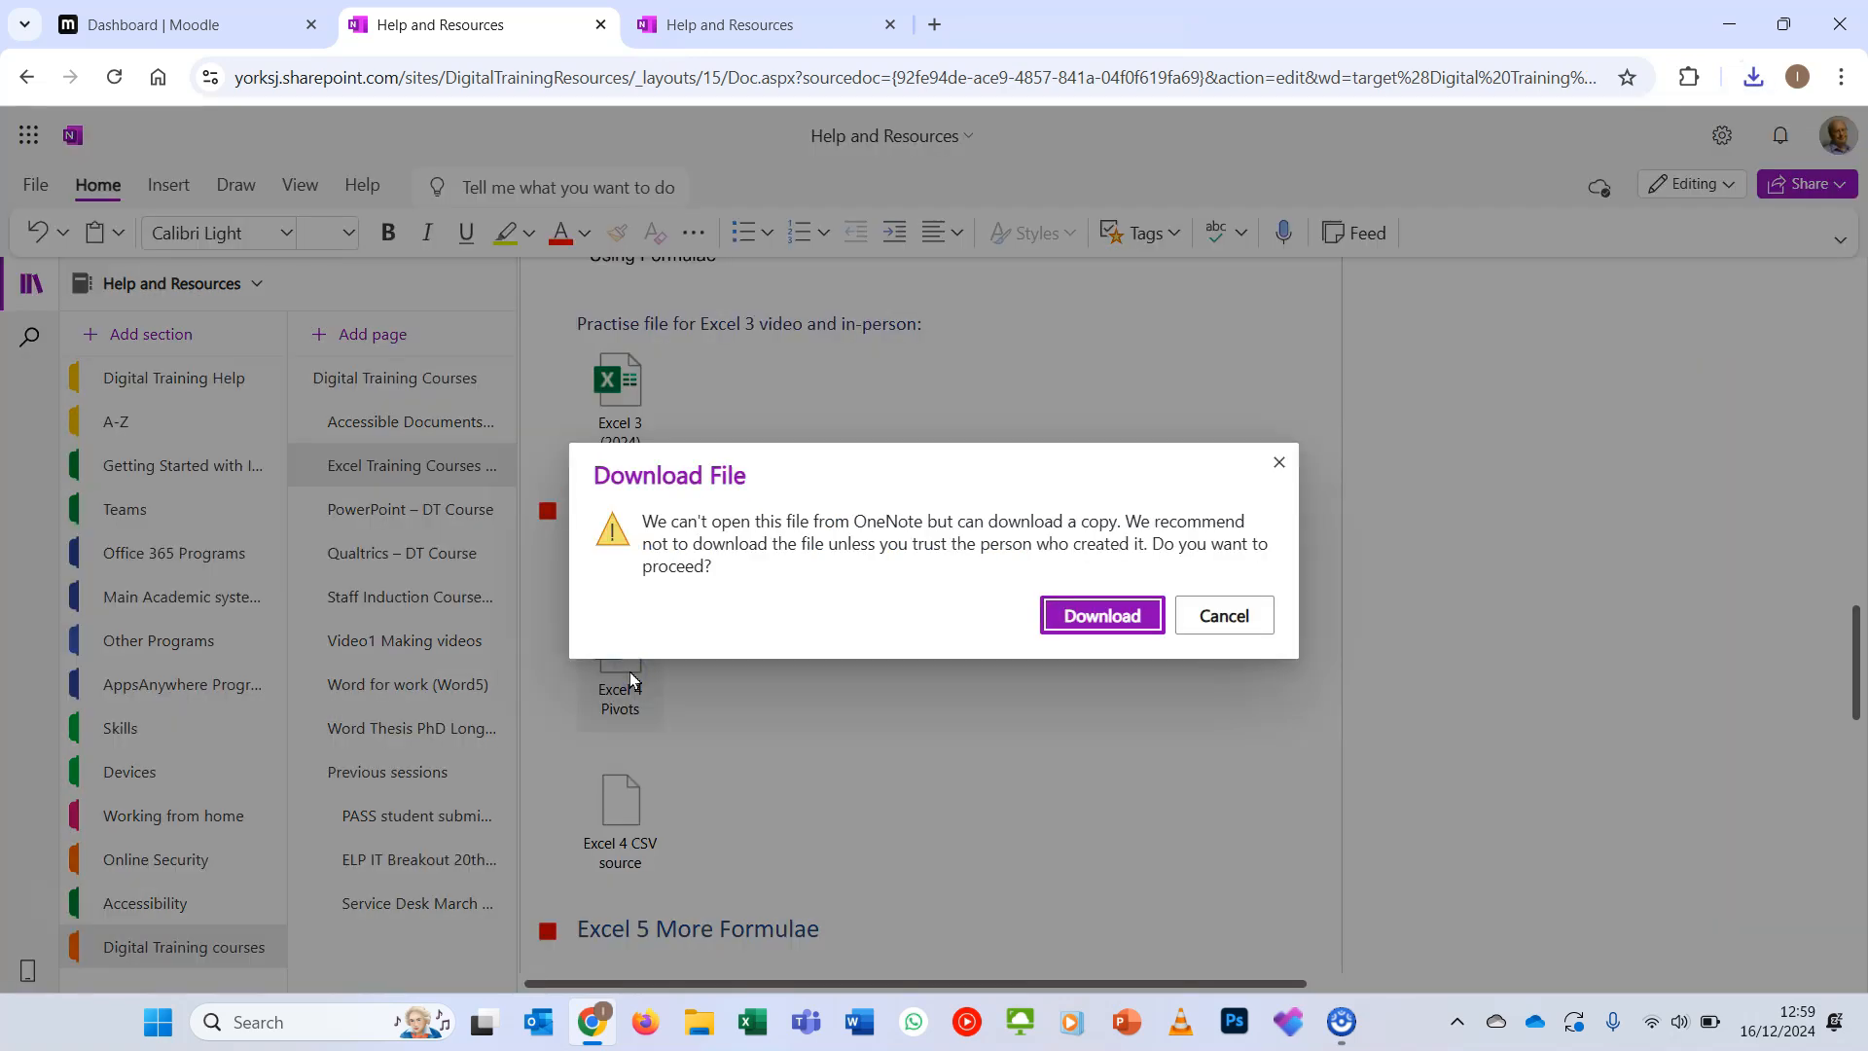
click(1109, 616)
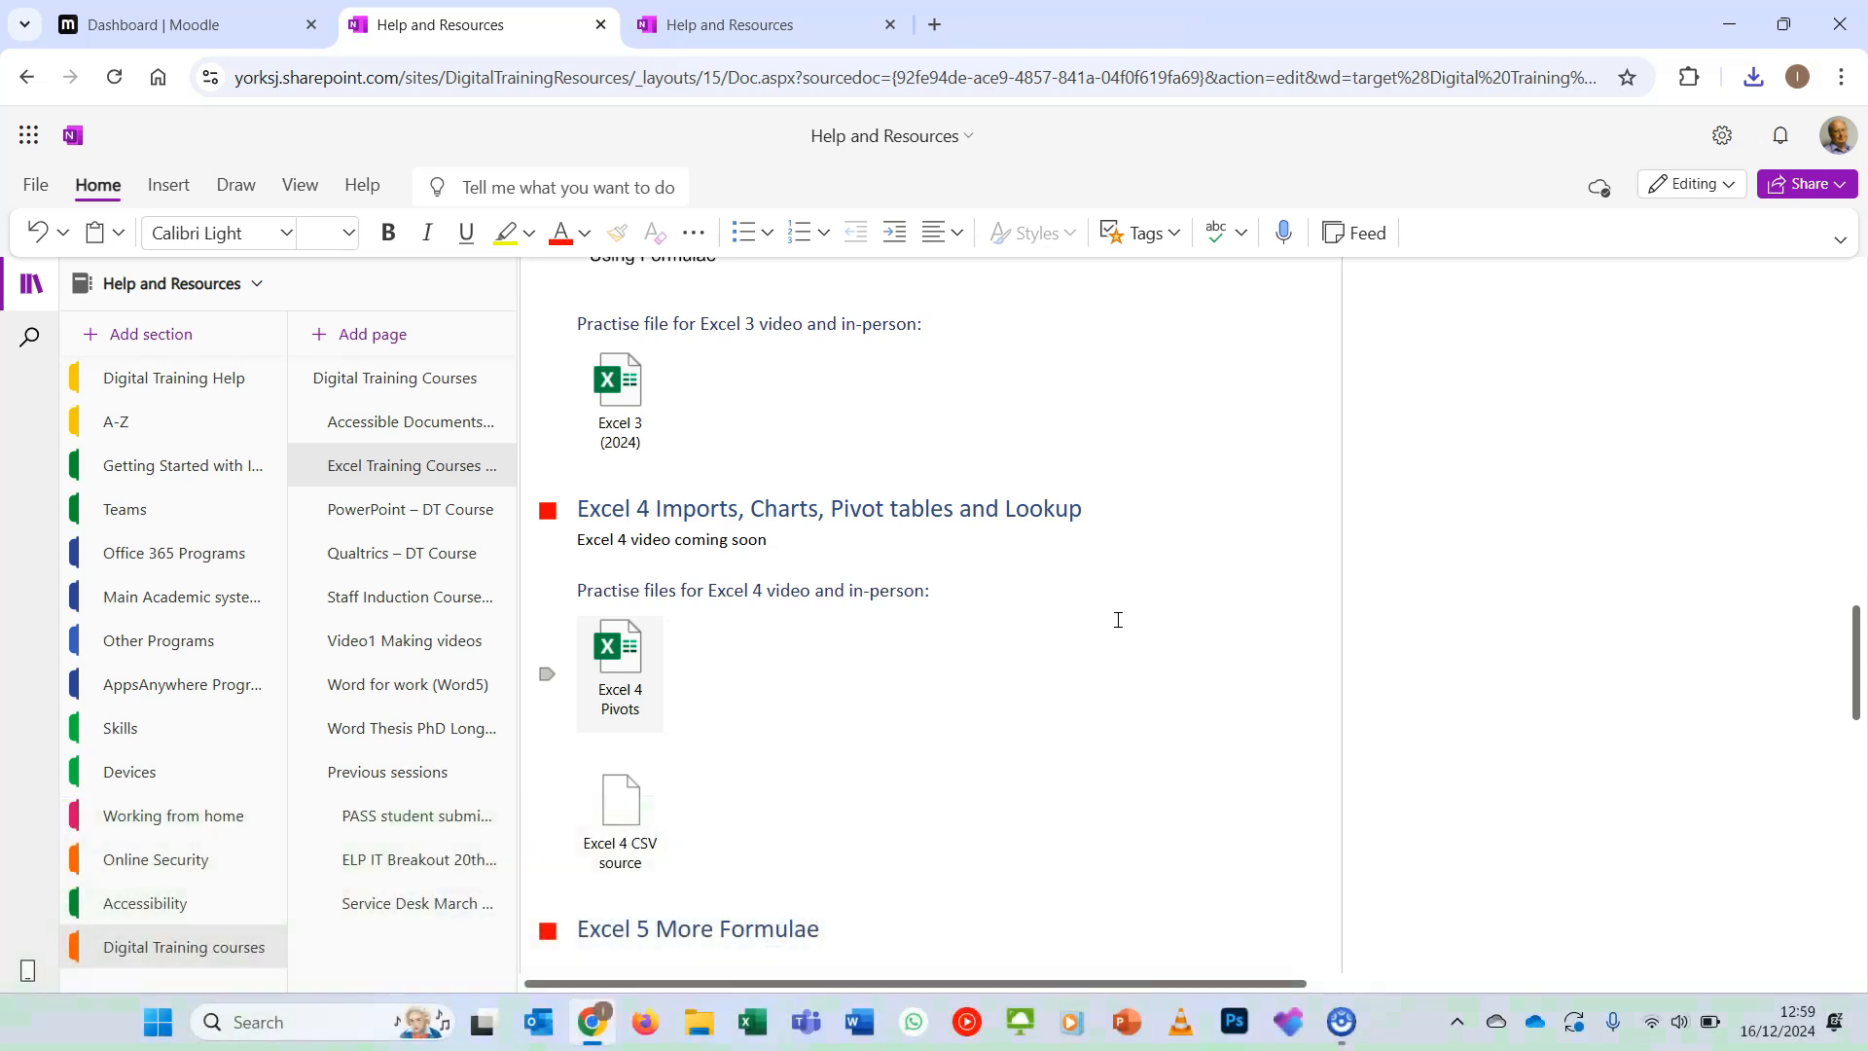
- Open the downloaded Excel 4 Pivots Lookups & Charts workbook in Excel and enable editing
click(1753, 77)
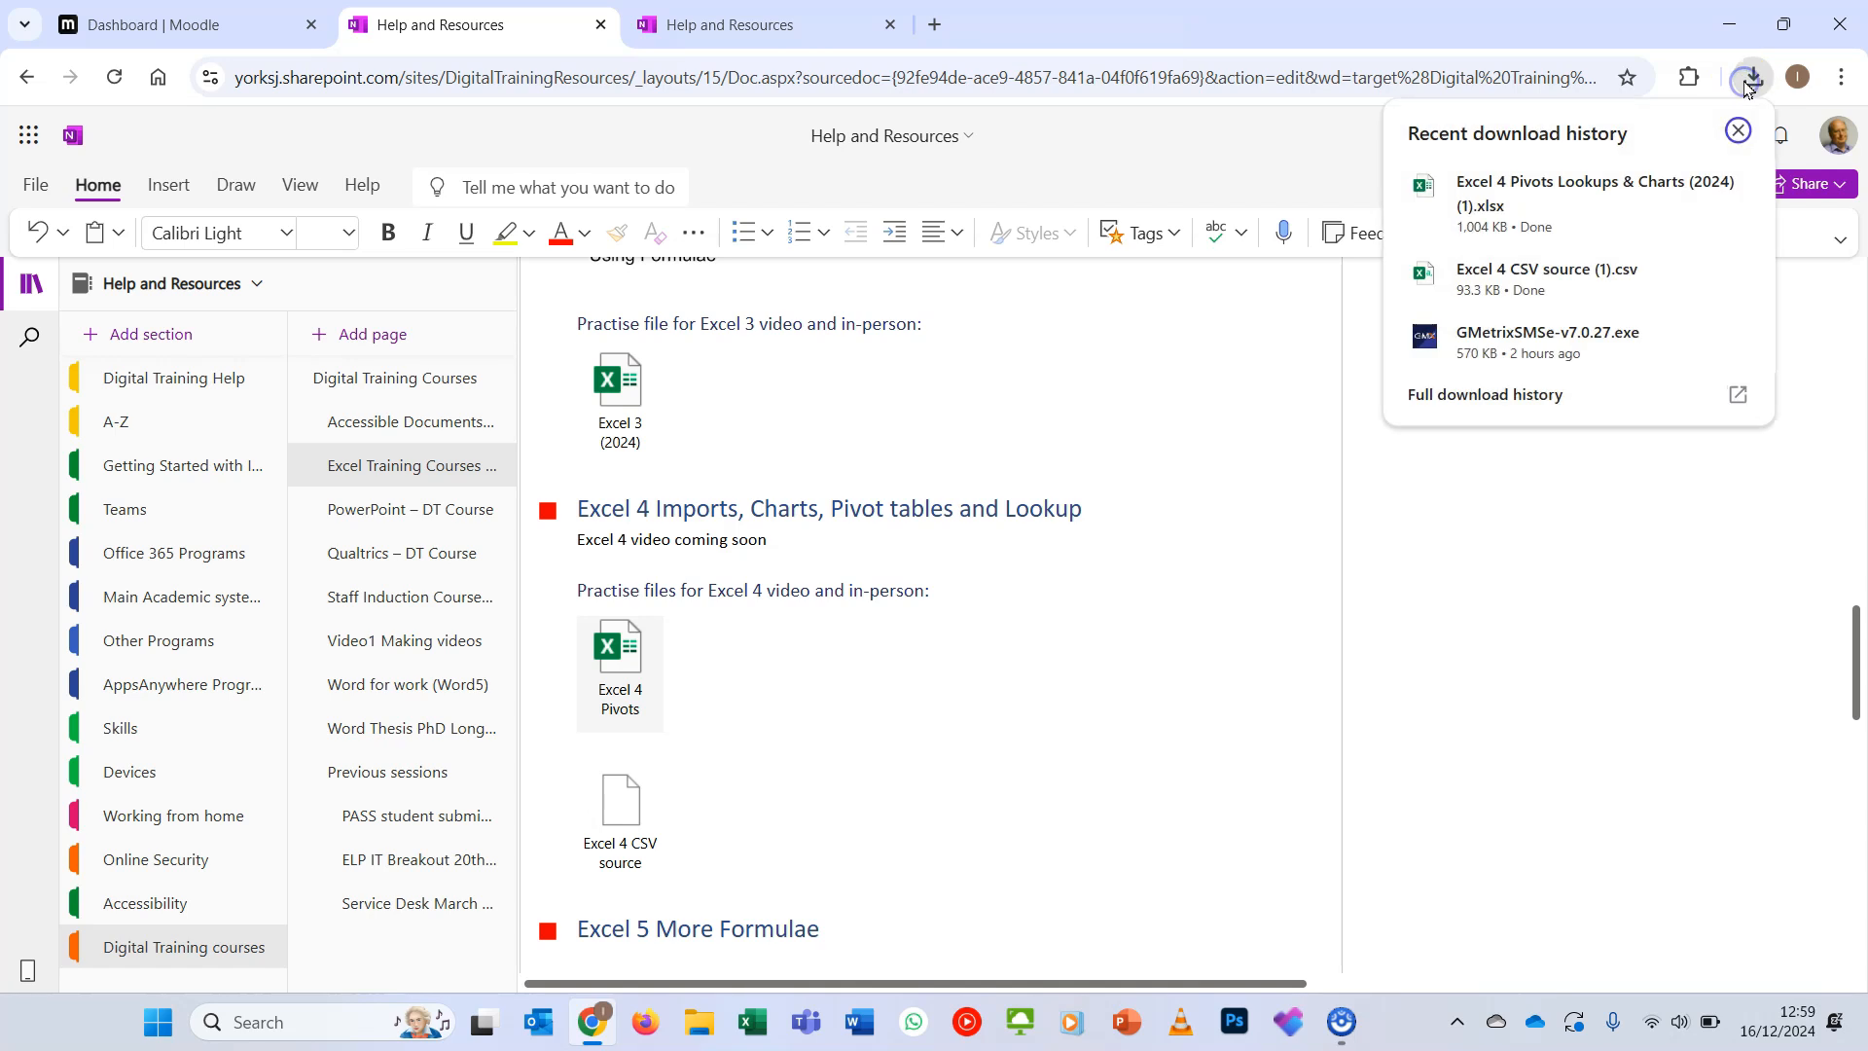
click(1561, 214)
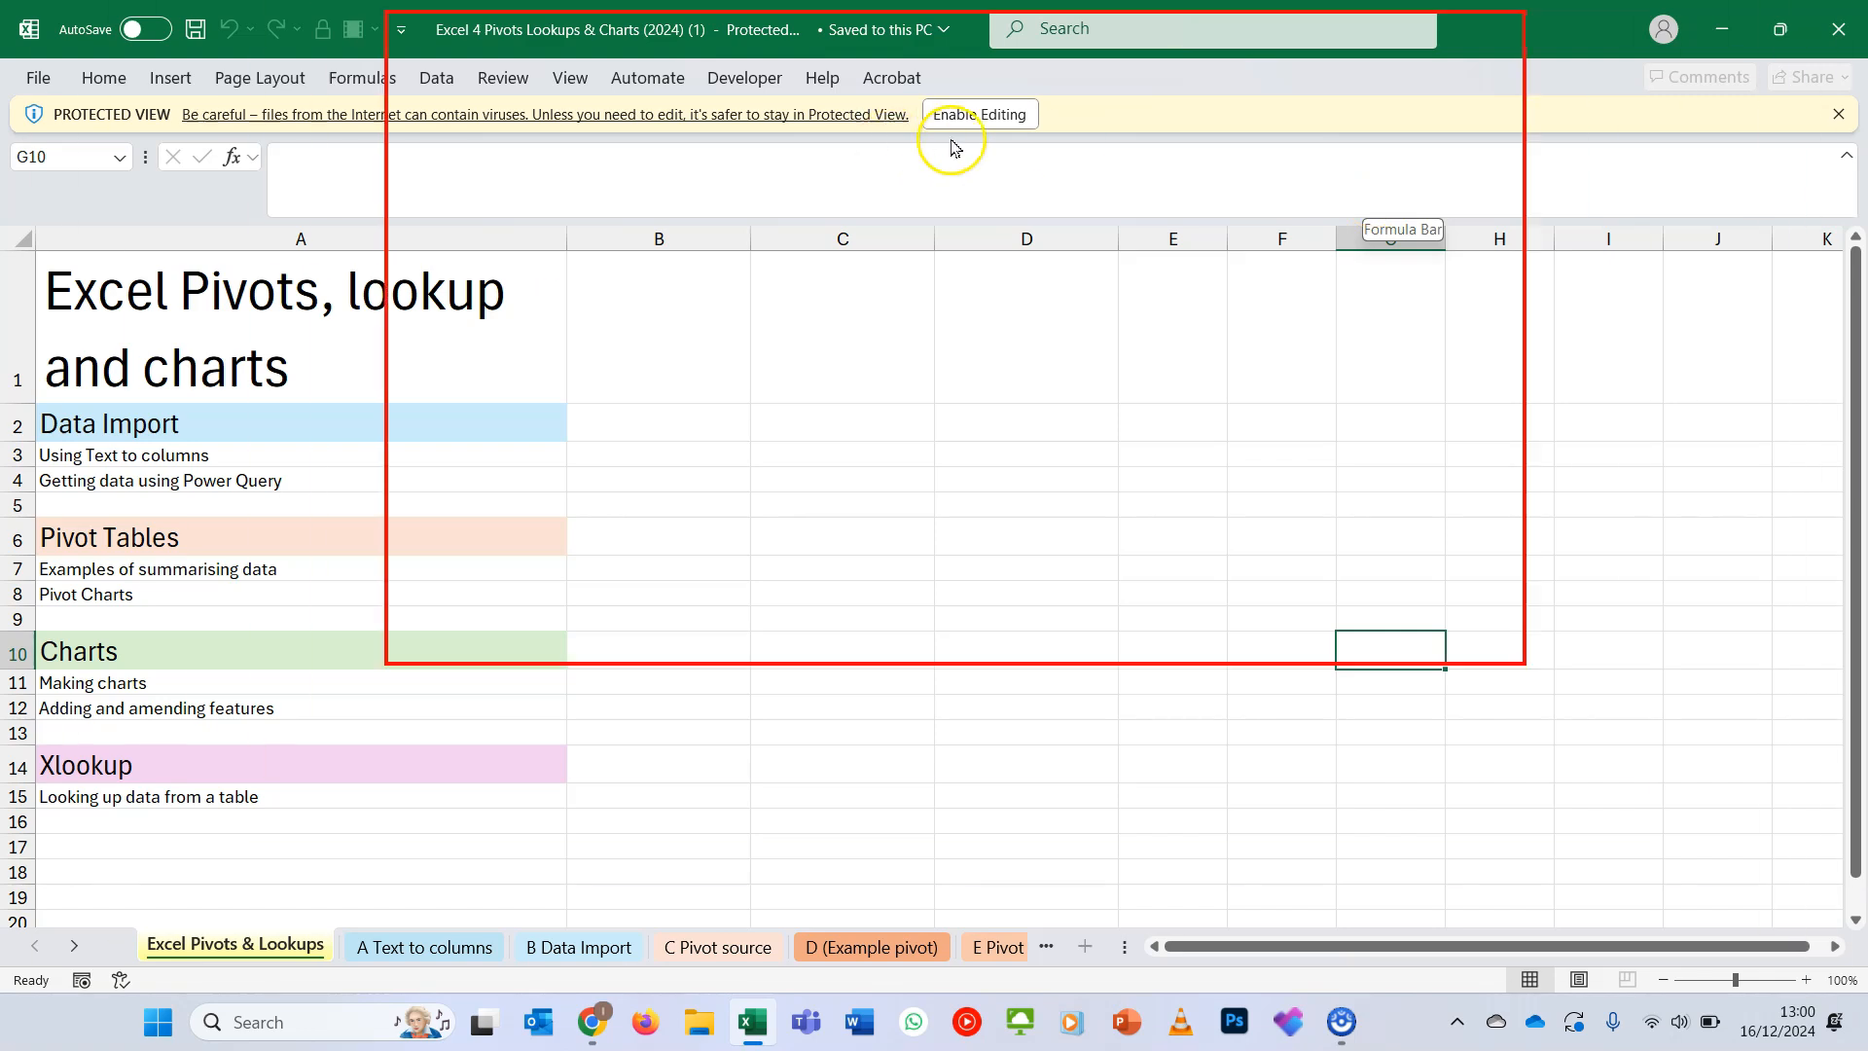
click(982, 127)
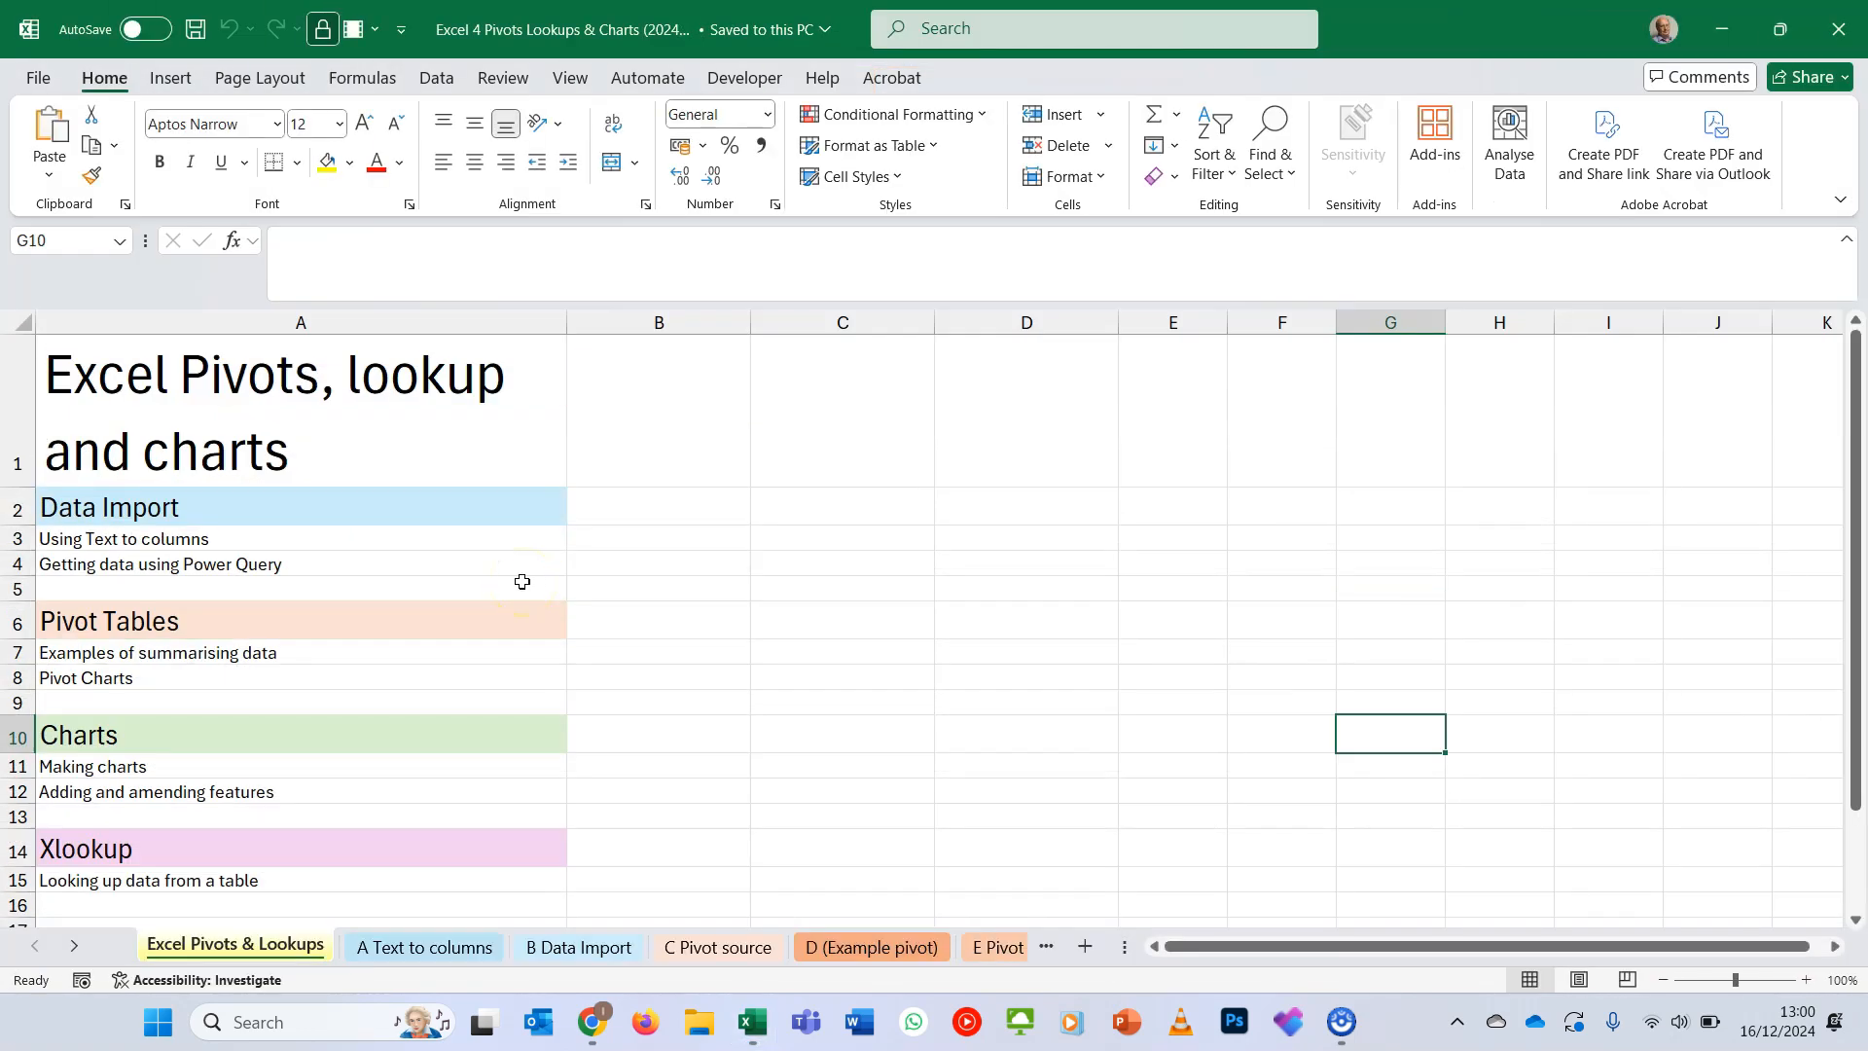
- On the A Text to columns sheet, run Text to Columns on column A as delimited data and add comma as a delimiter
click(445, 958)
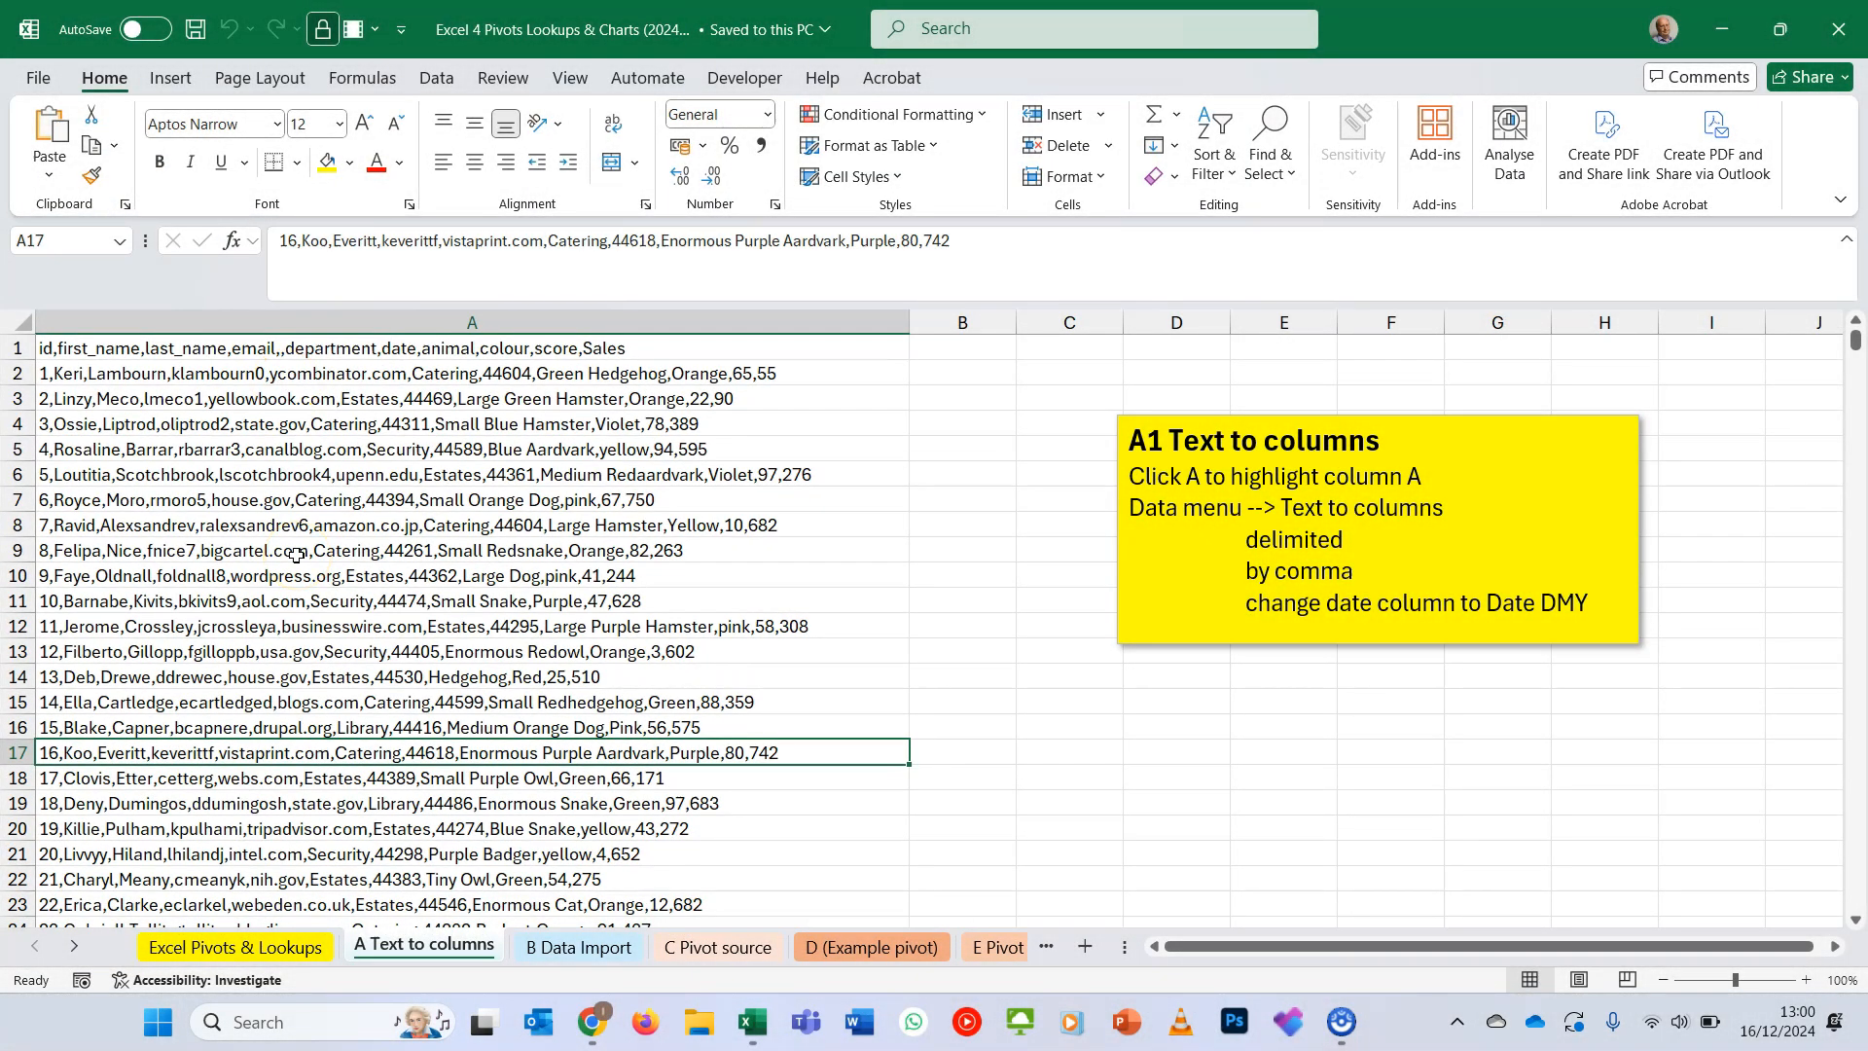
click(438, 323)
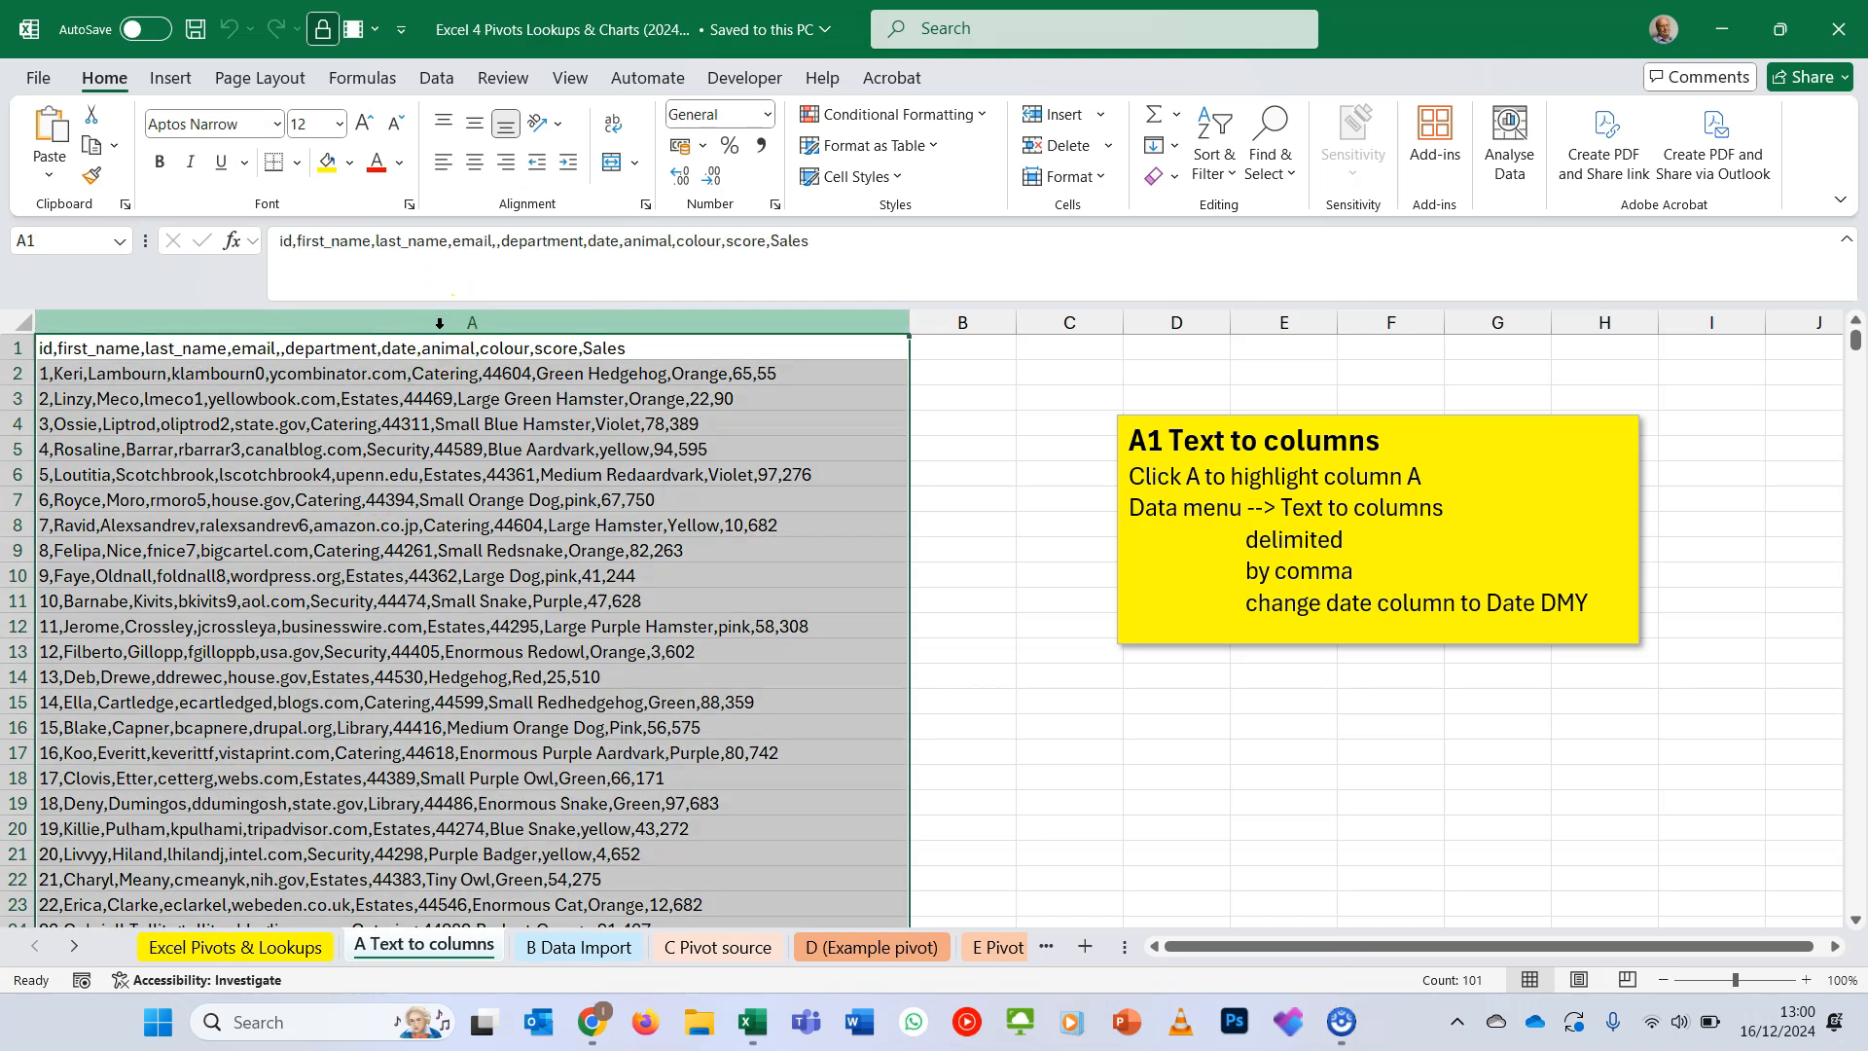
click(443, 80)
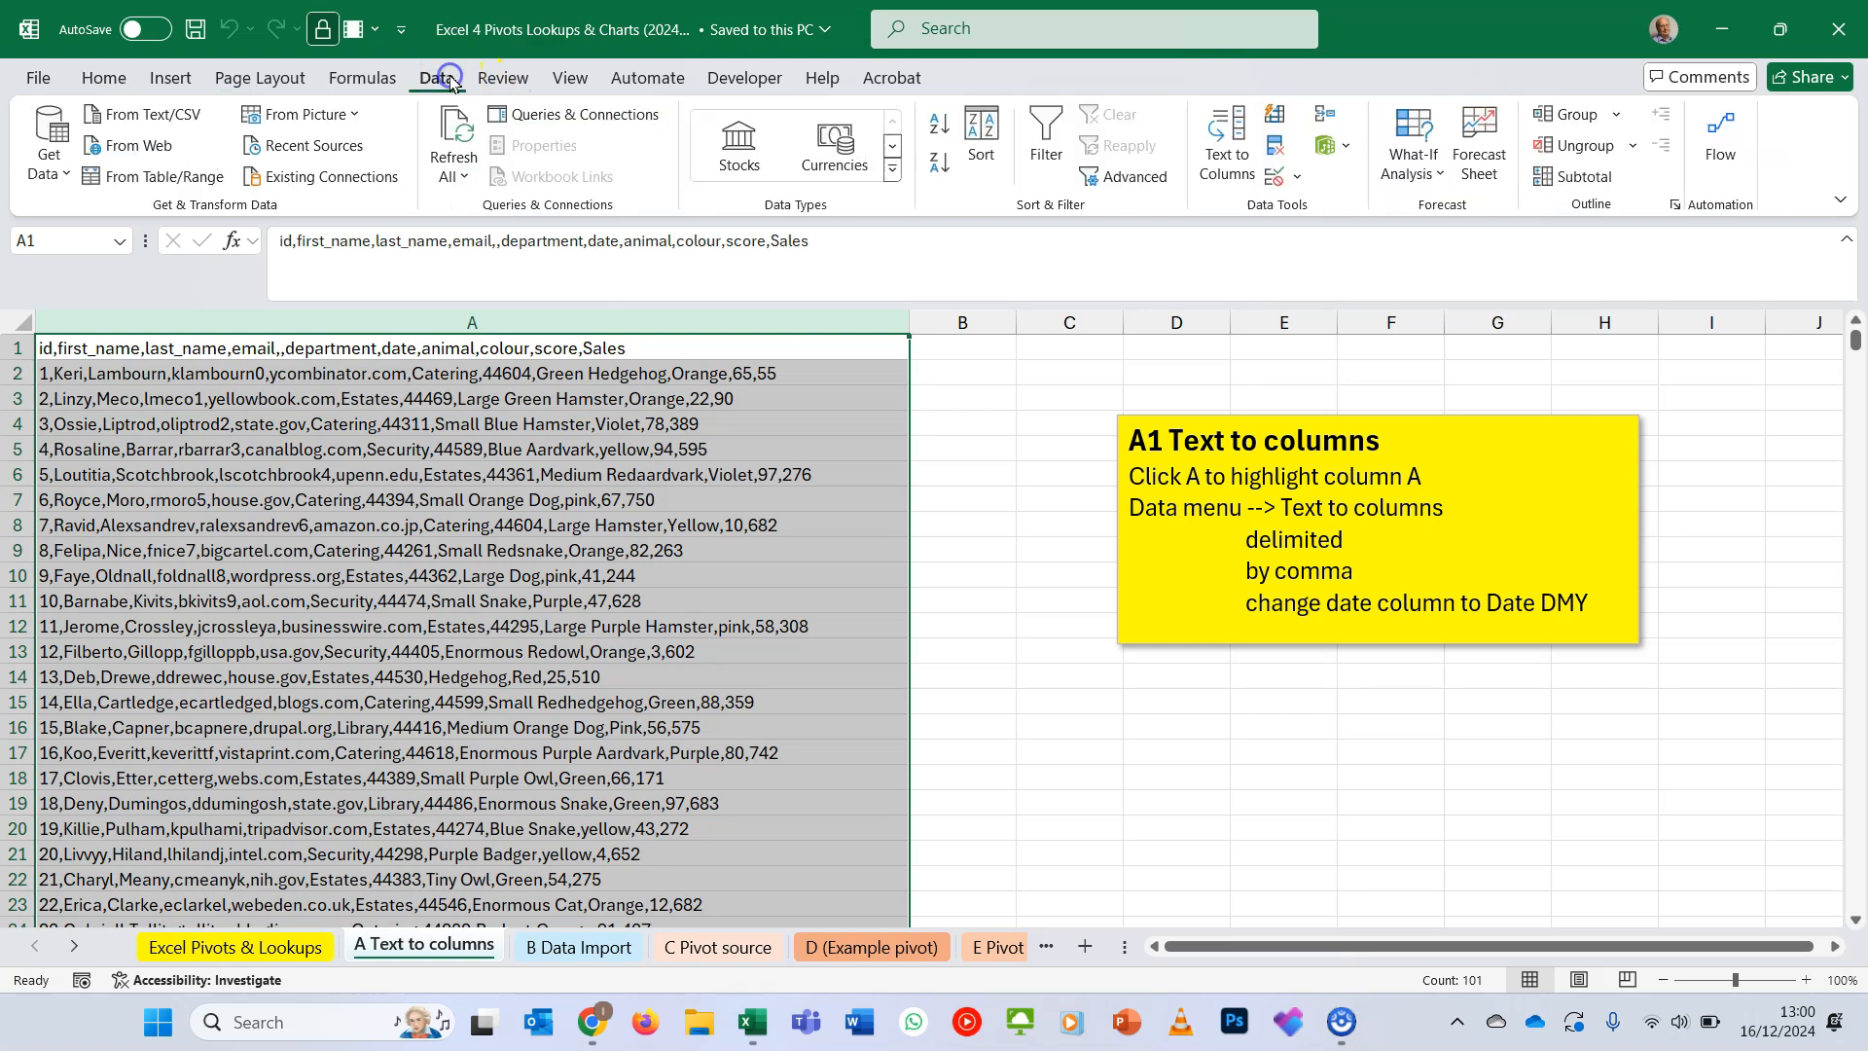
click(1222, 167)
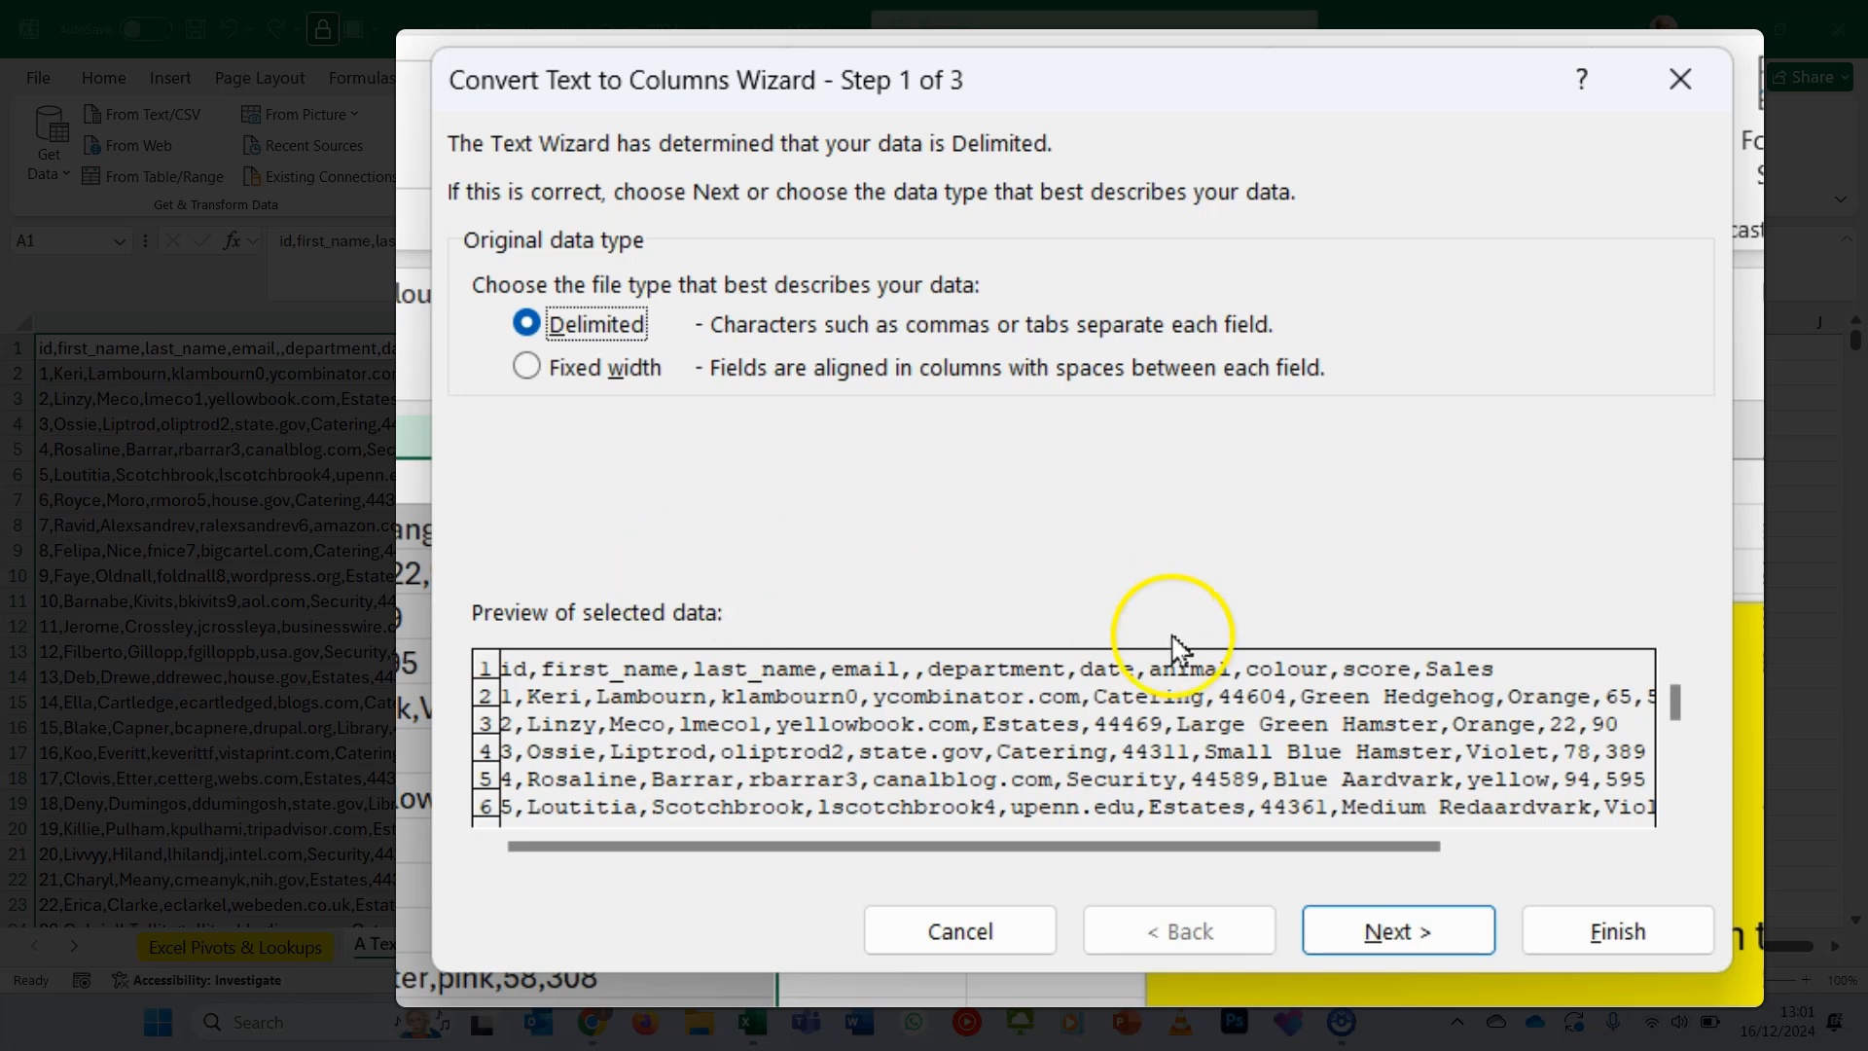
click(1398, 934)
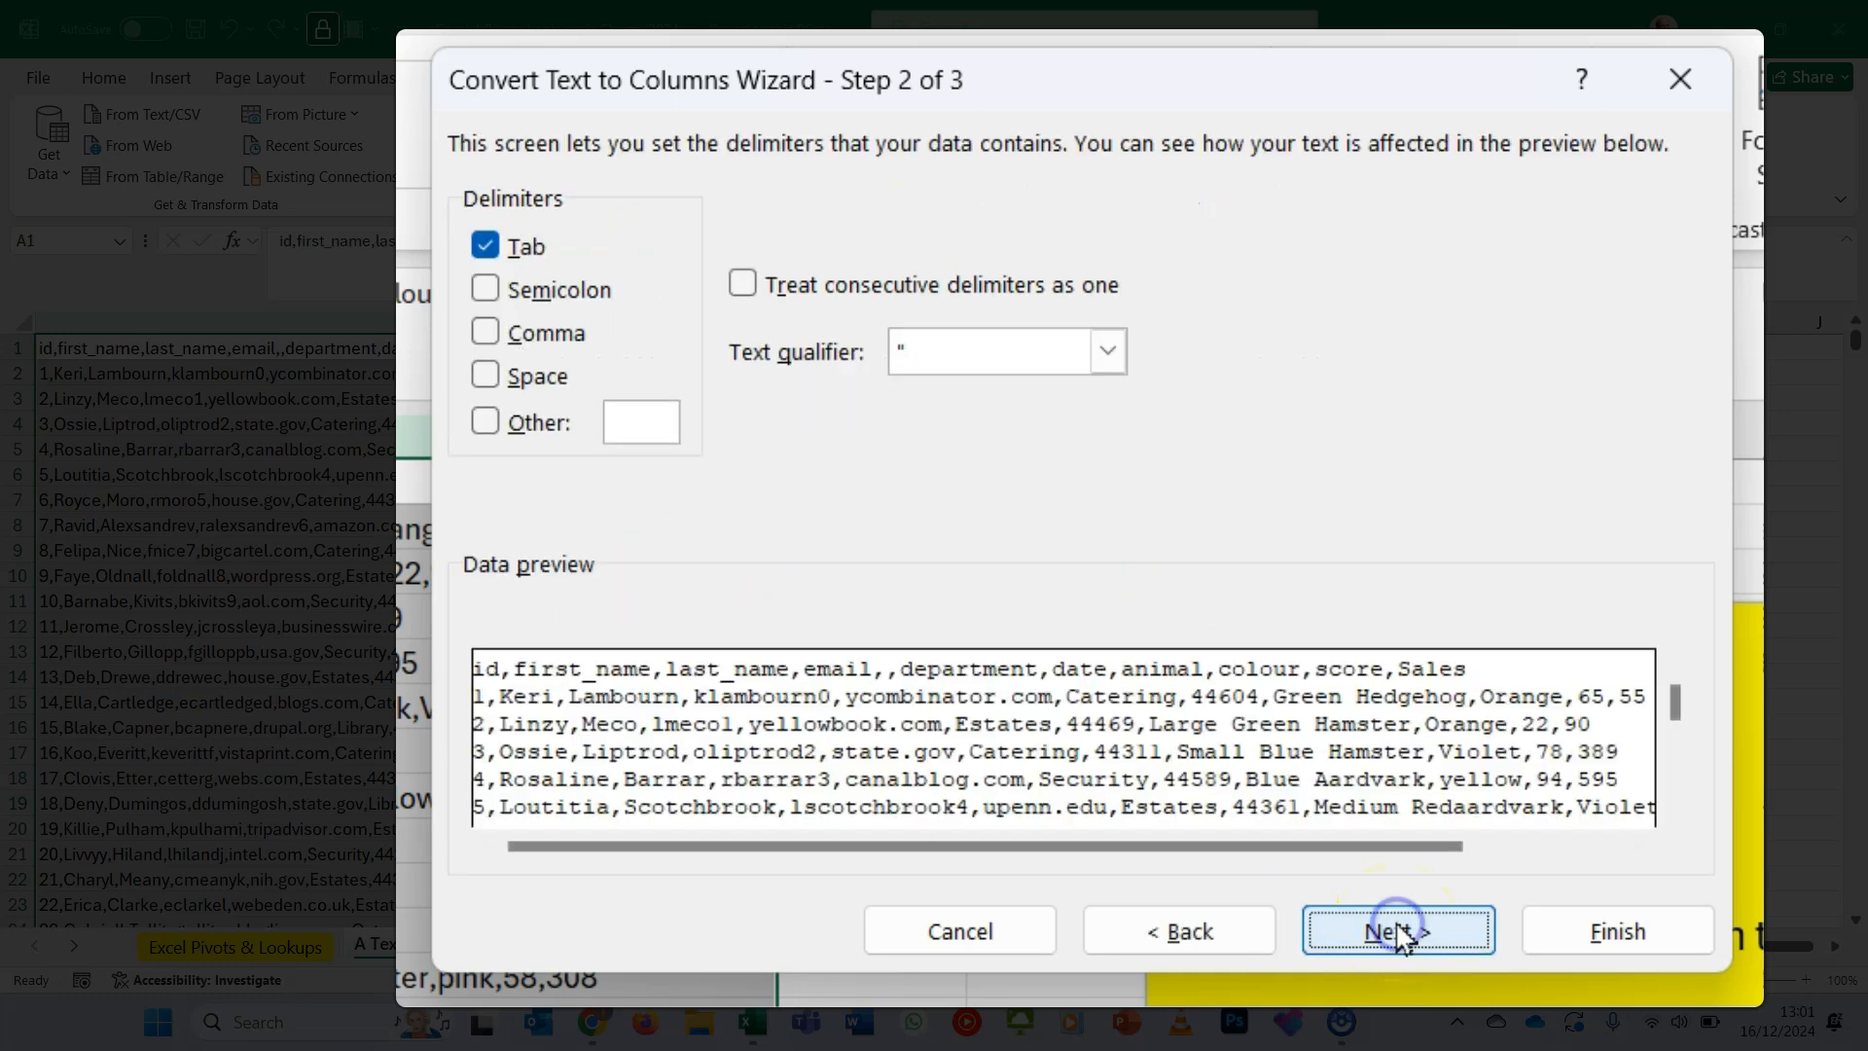
click(489, 336)
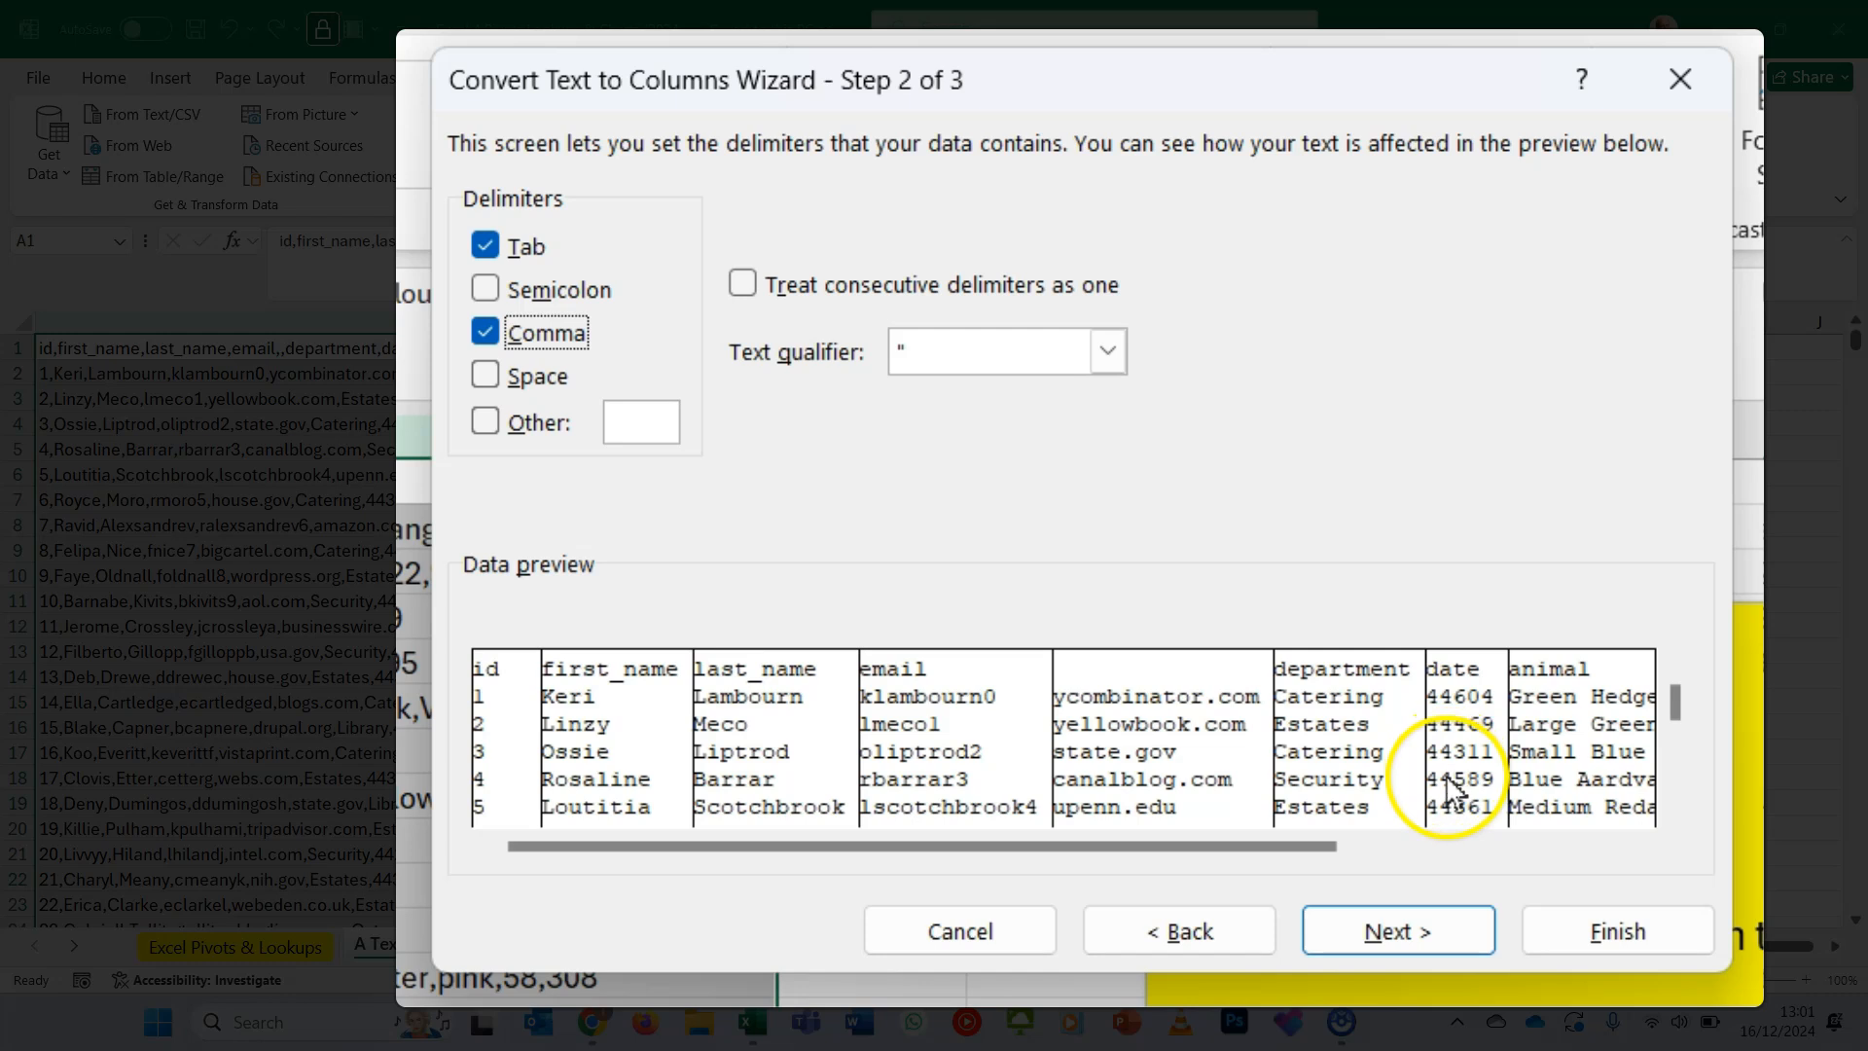
- Set the date column's data format to Date DMY, finish the text-to-columns conversion and check the resulting date column
click(1388, 934)
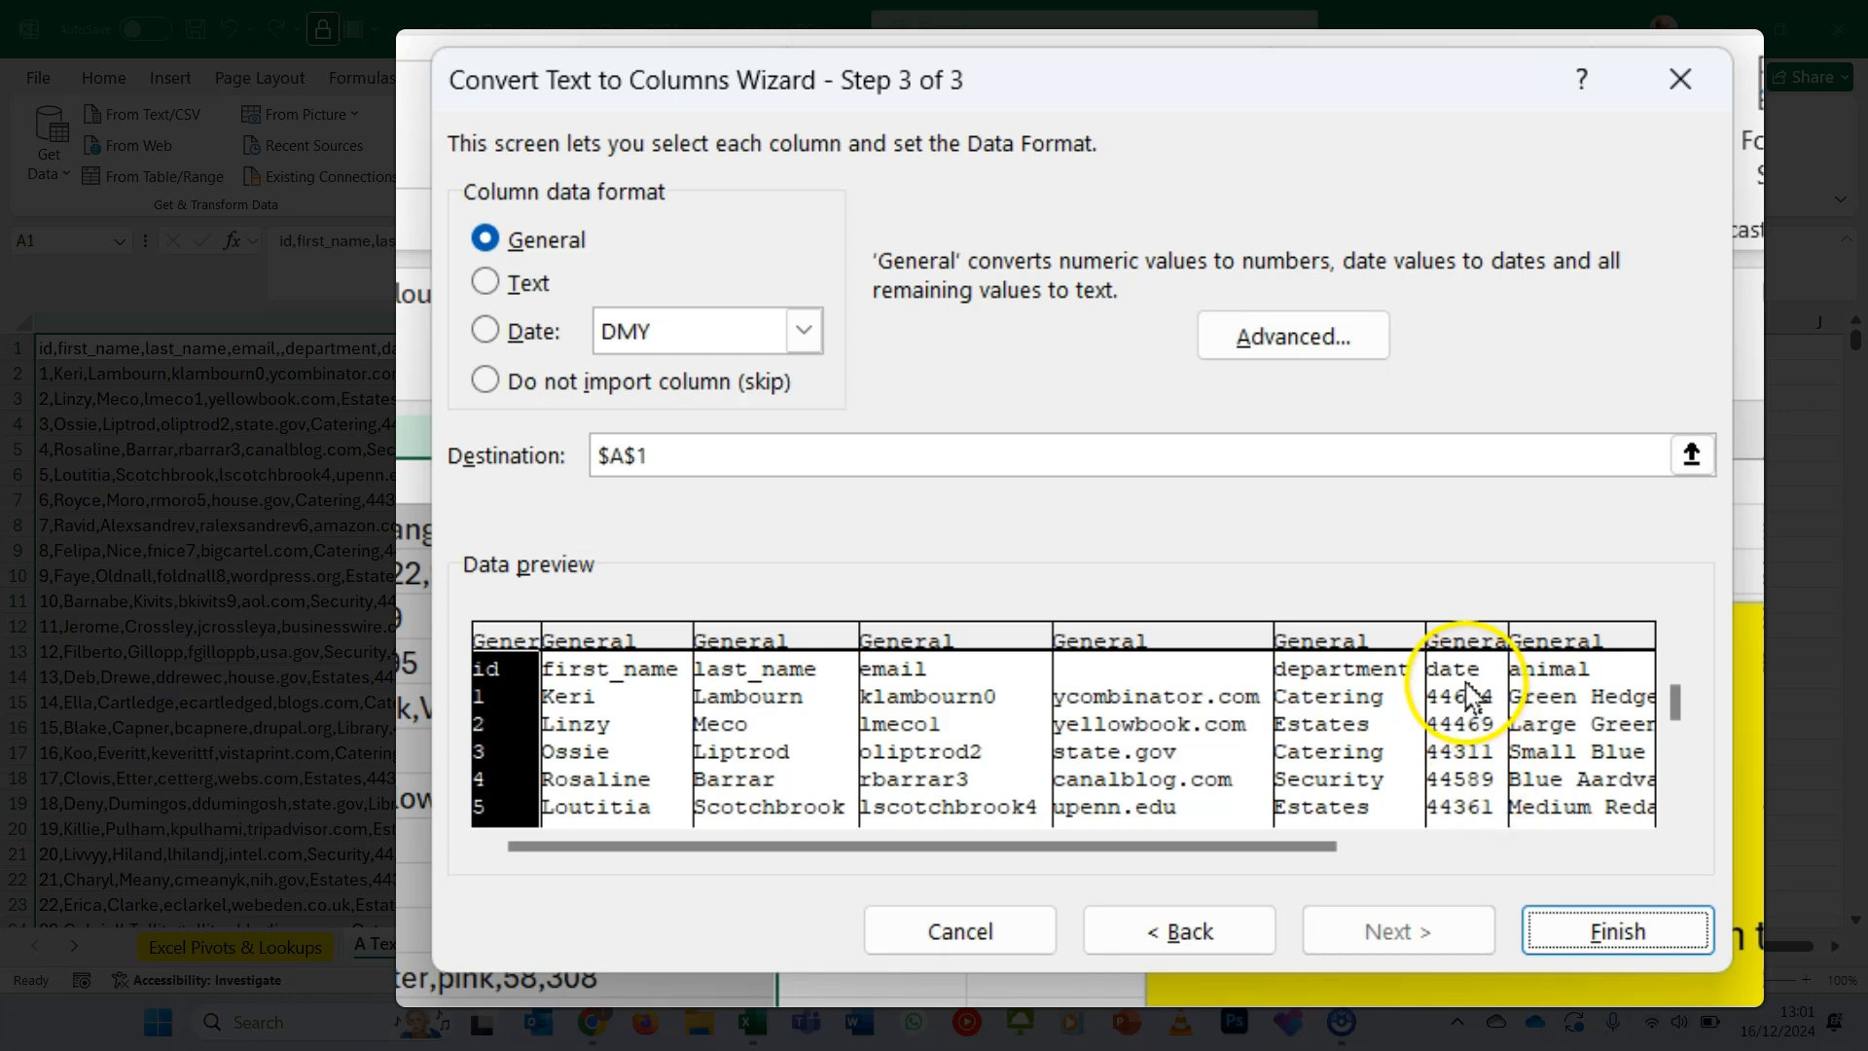
click(1456, 630)
click(523, 334)
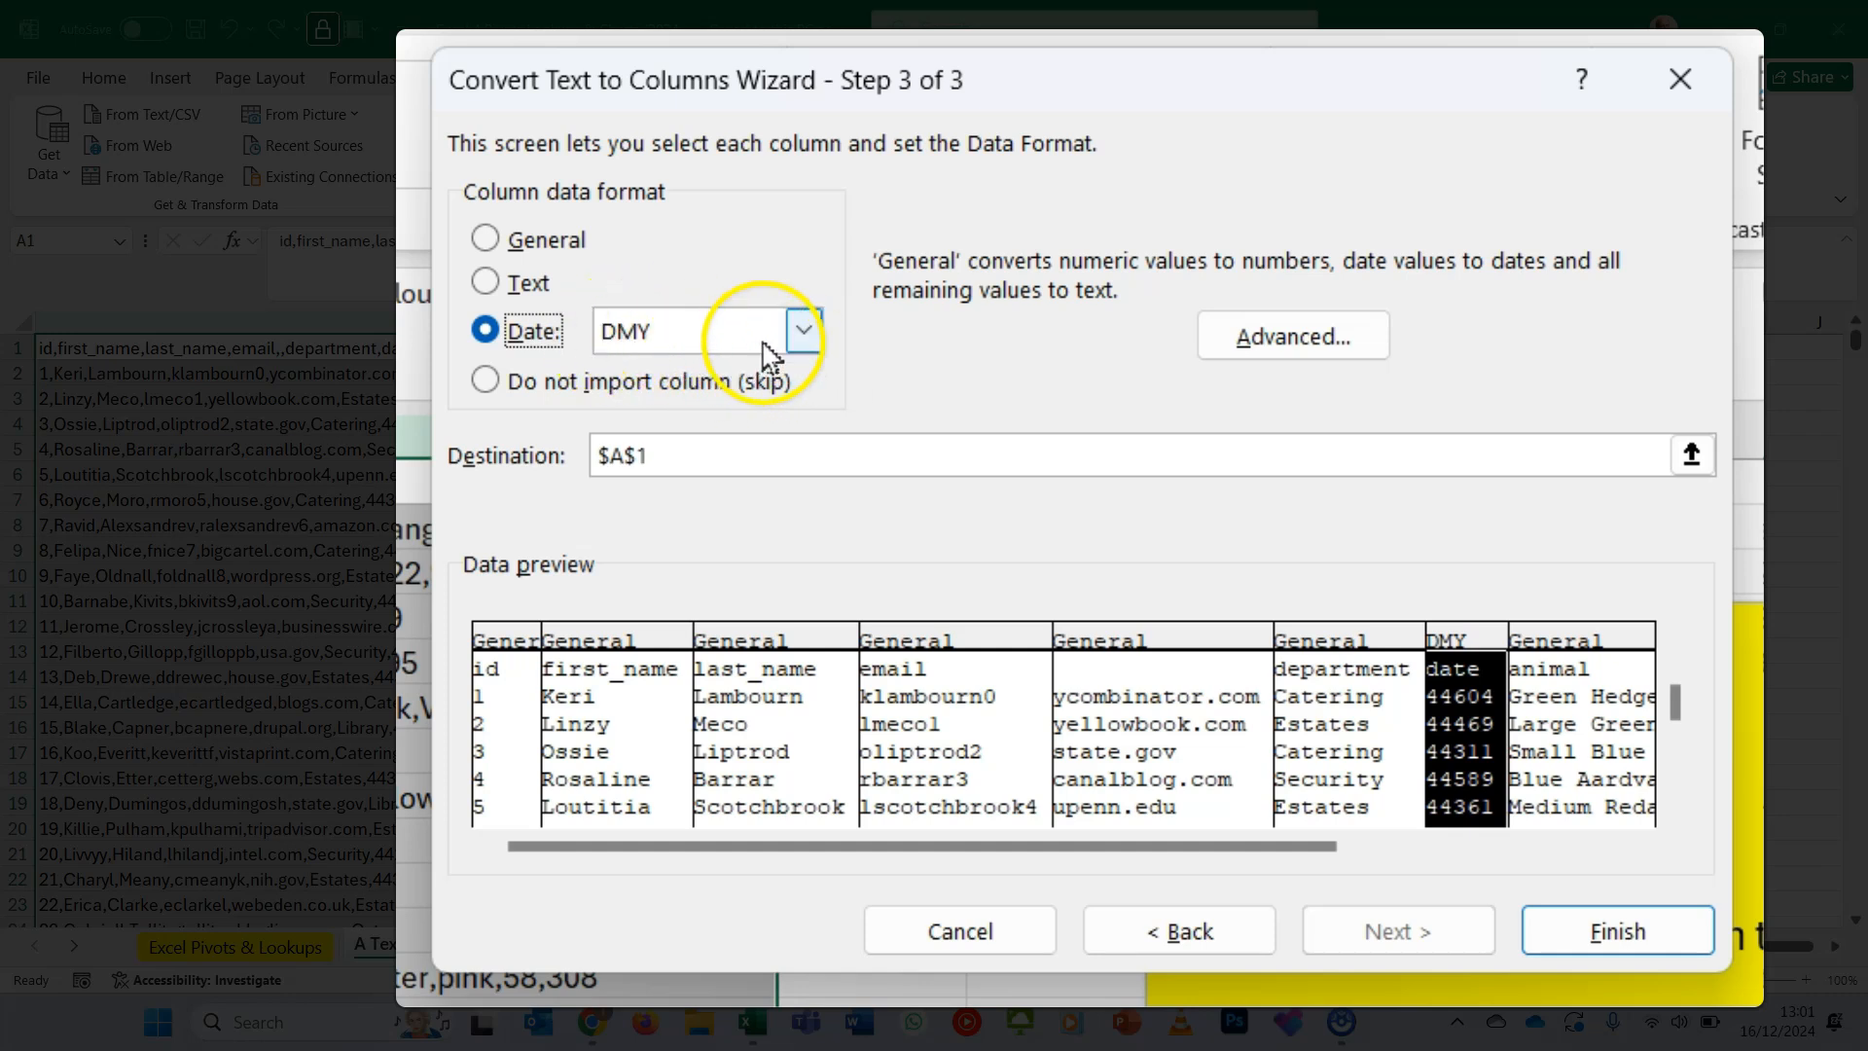
click(803, 332)
click(803, 336)
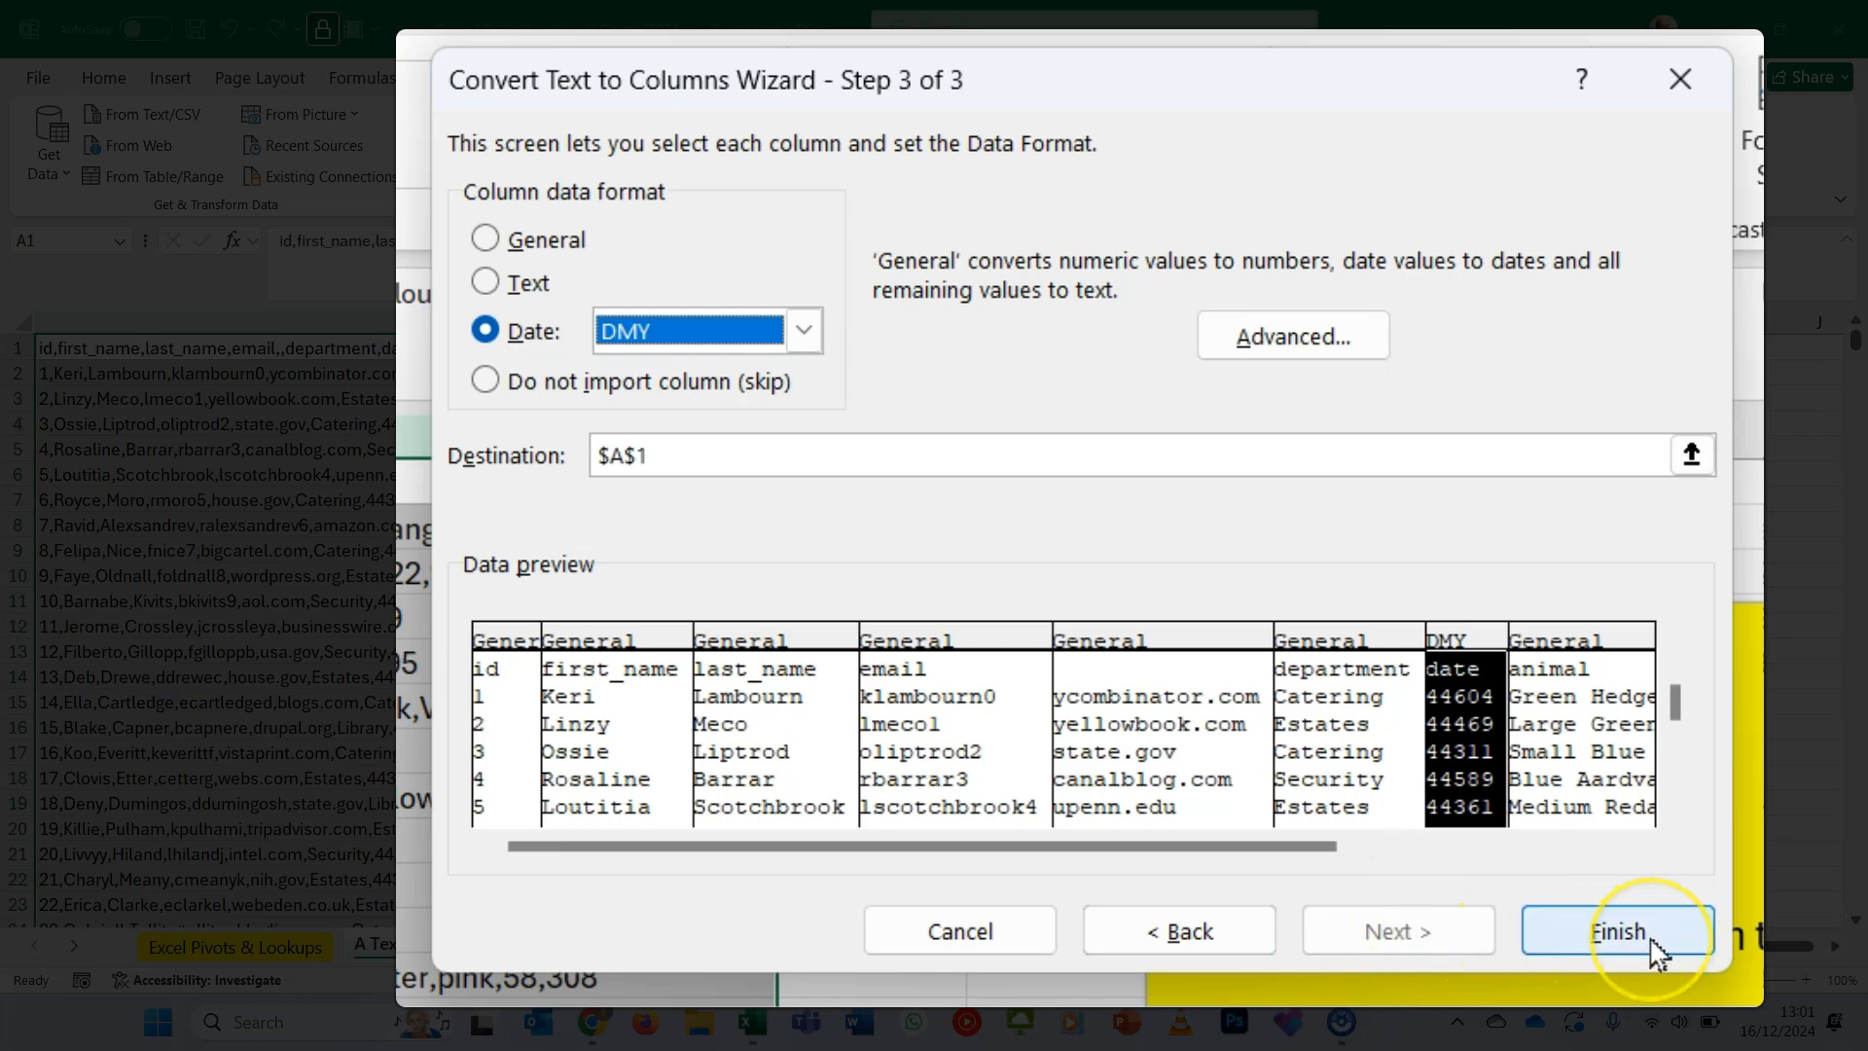
click(1617, 931)
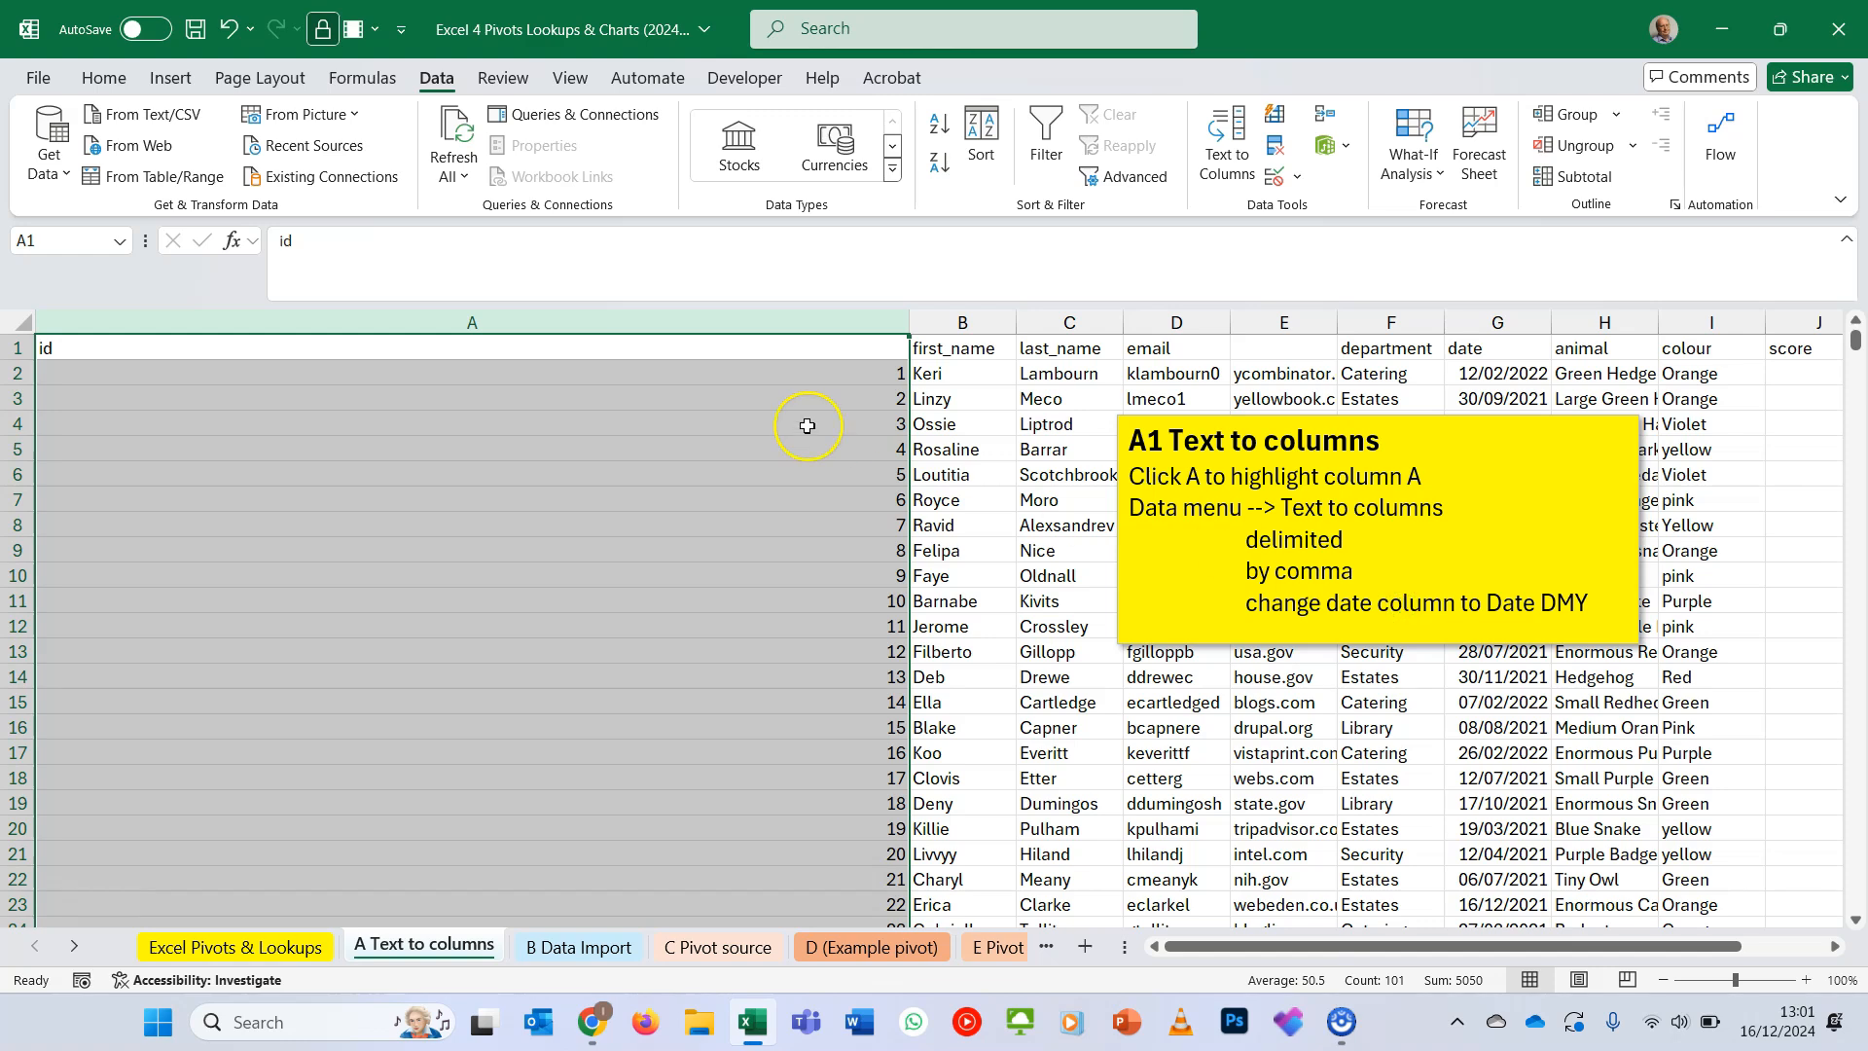
scroll(807, 426, right, 4)
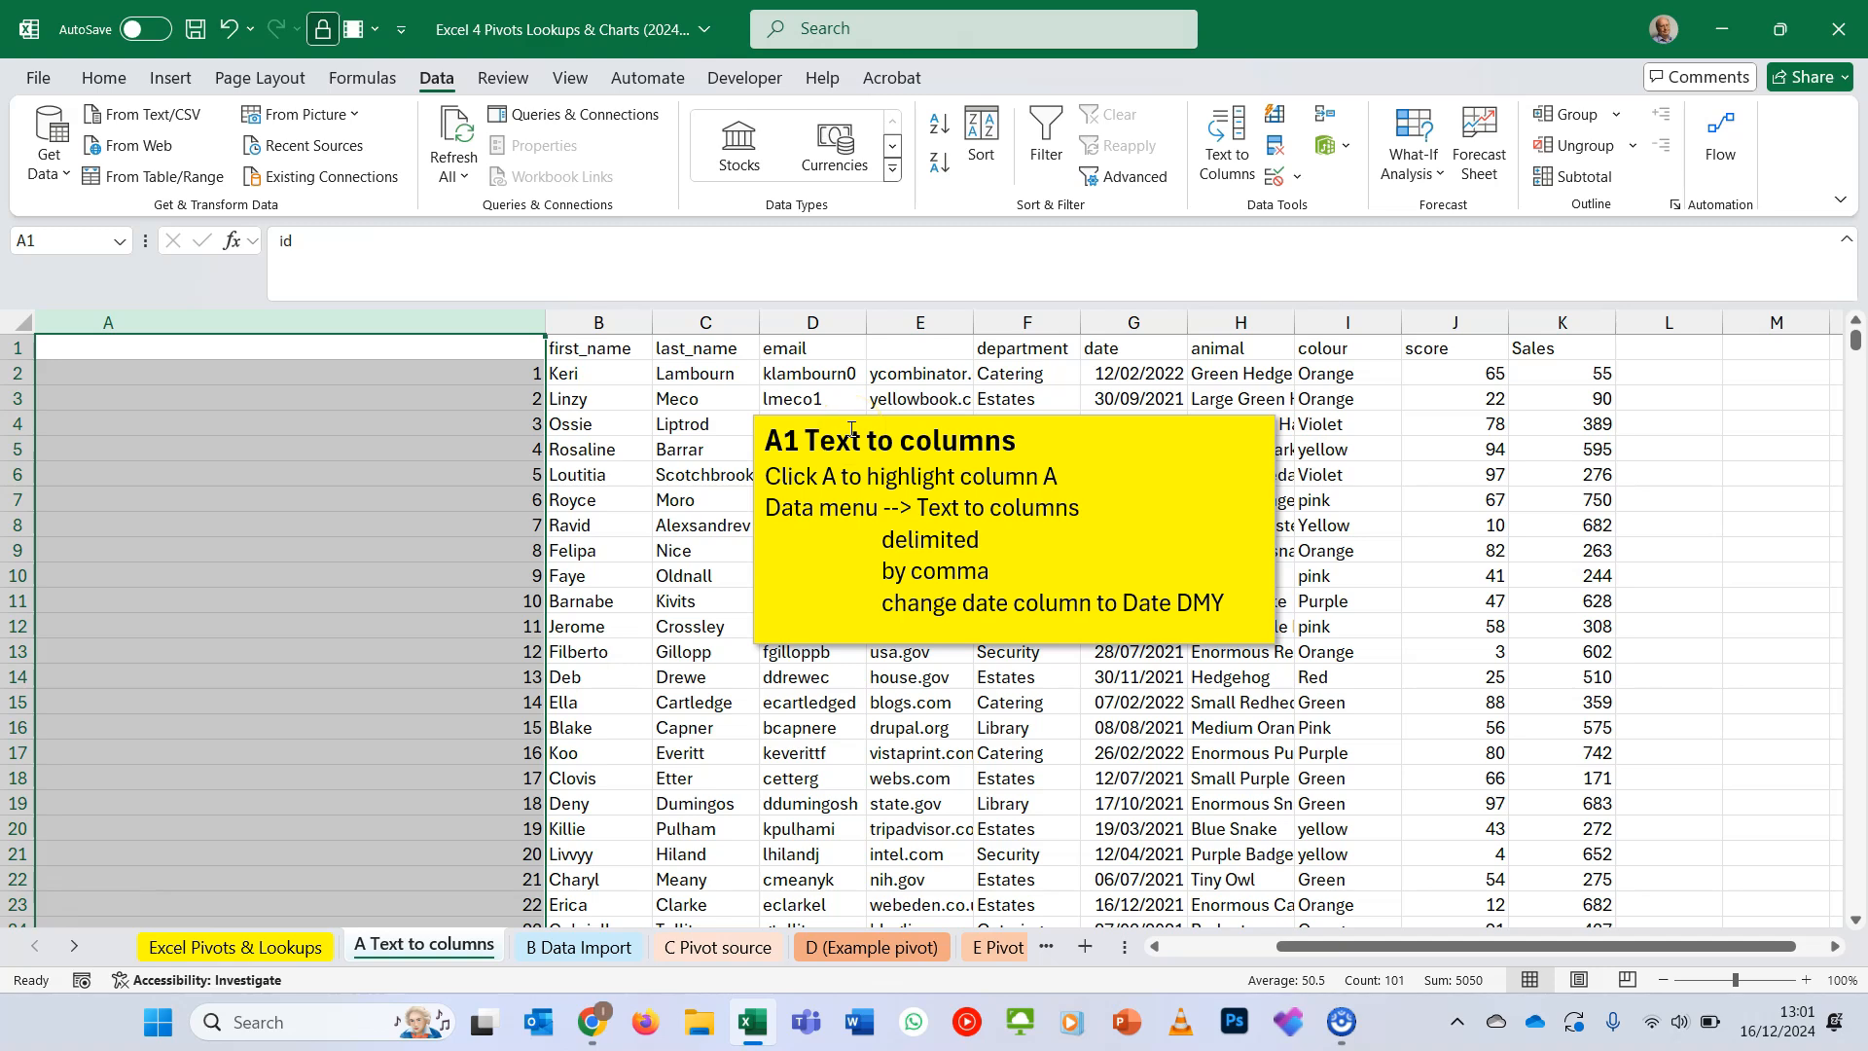
click(1139, 381)
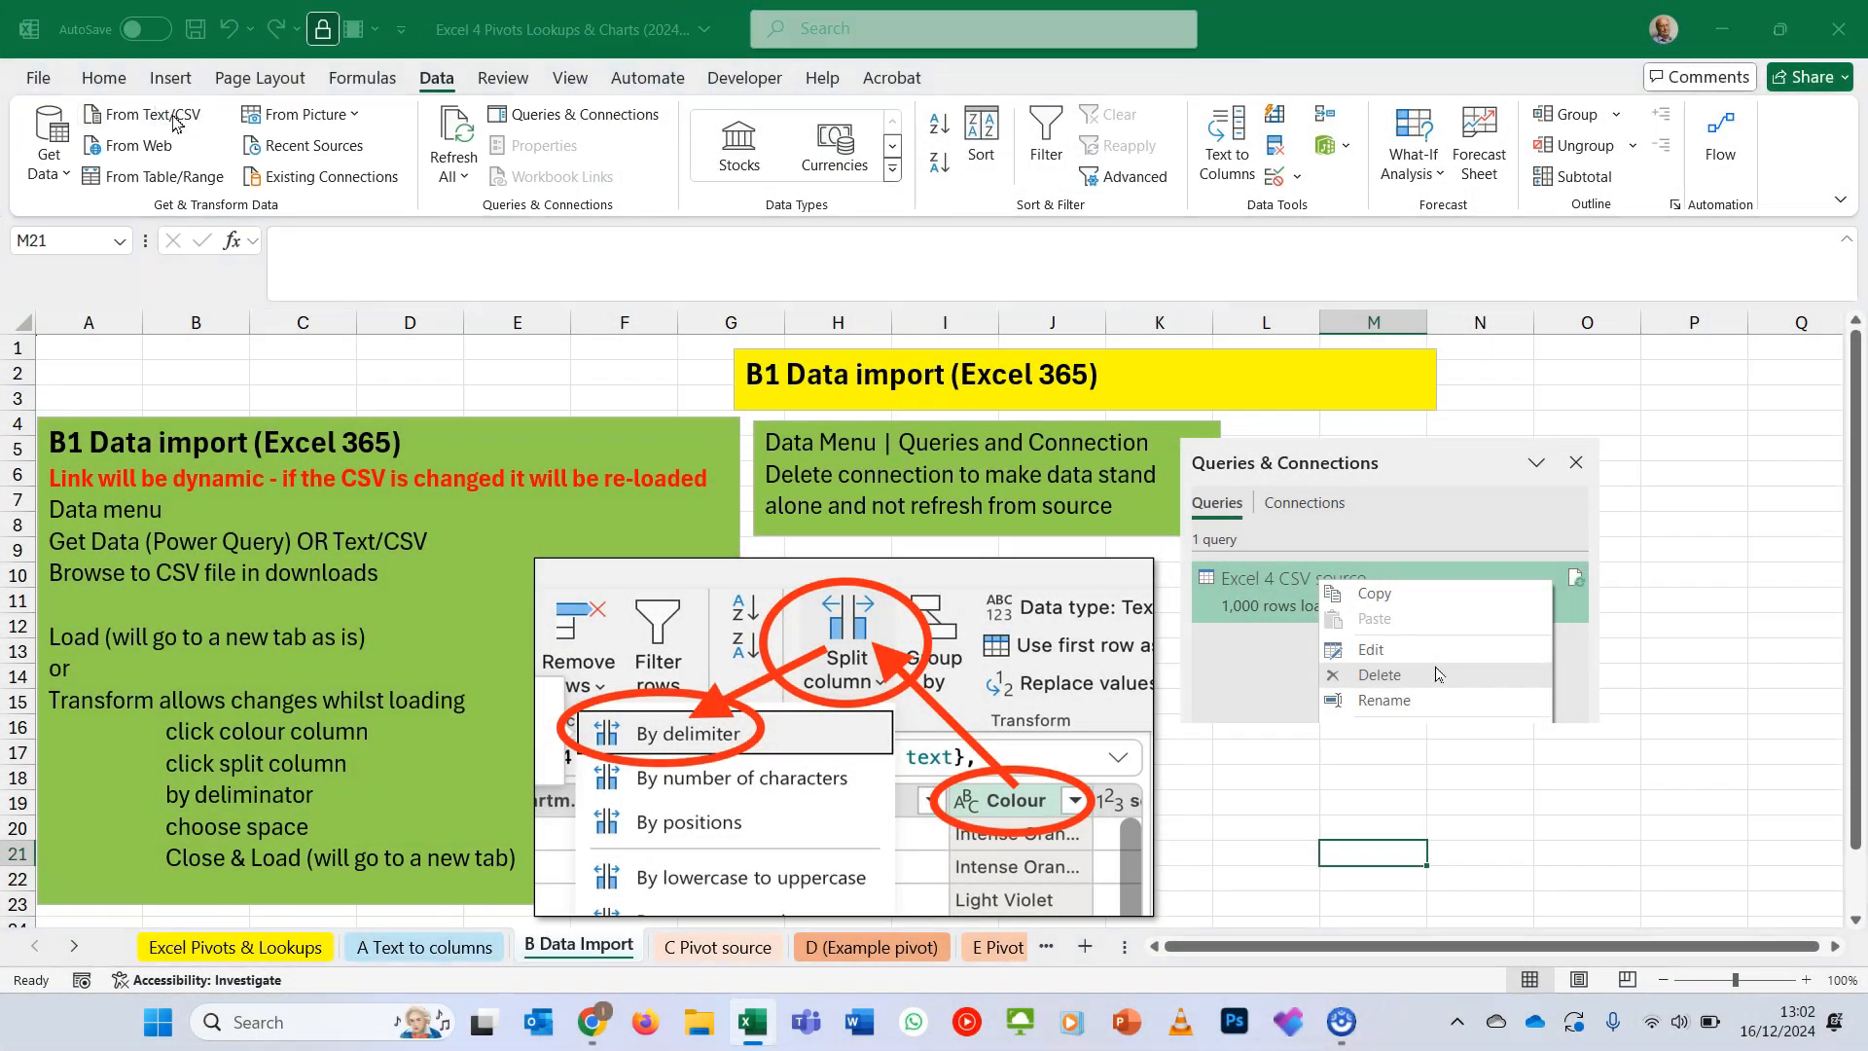
- Import the text/CSV file Excel 4 CSV source (1) from Downloads and open it in Power Query Editor for transforming
click(175, 119)
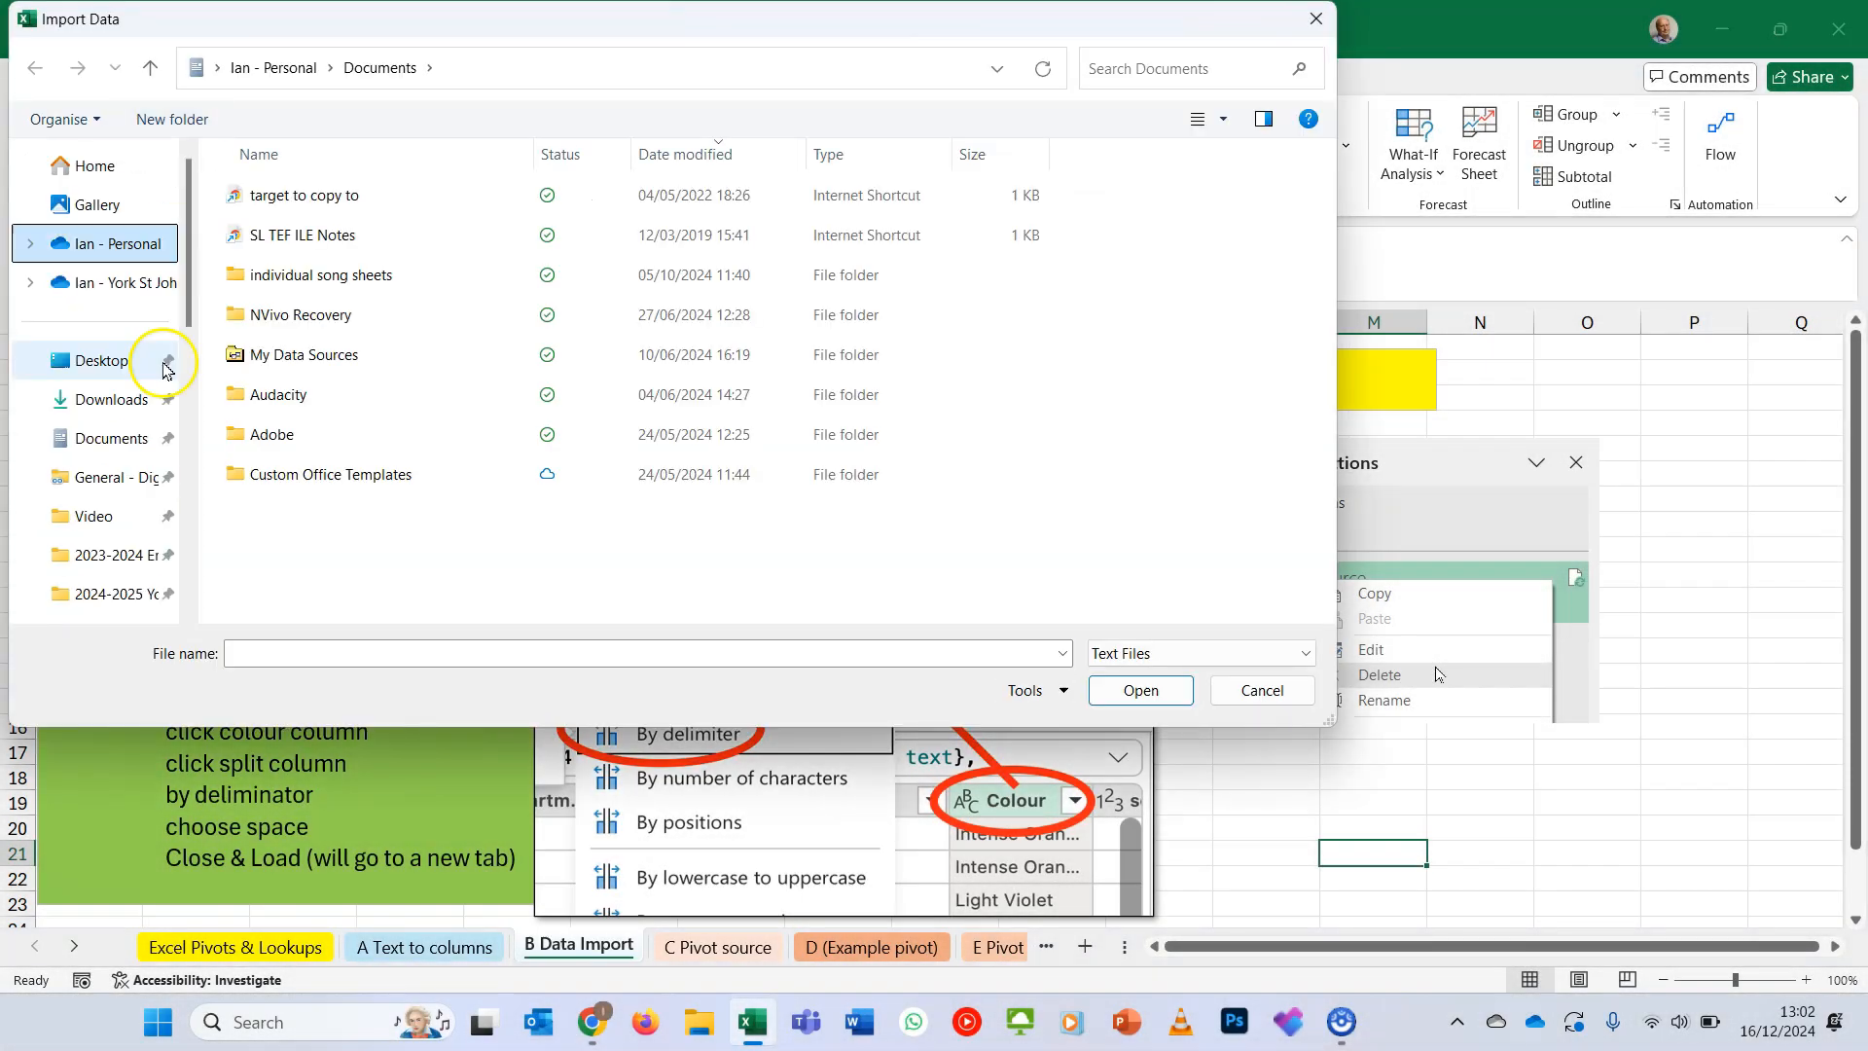
click(114, 408)
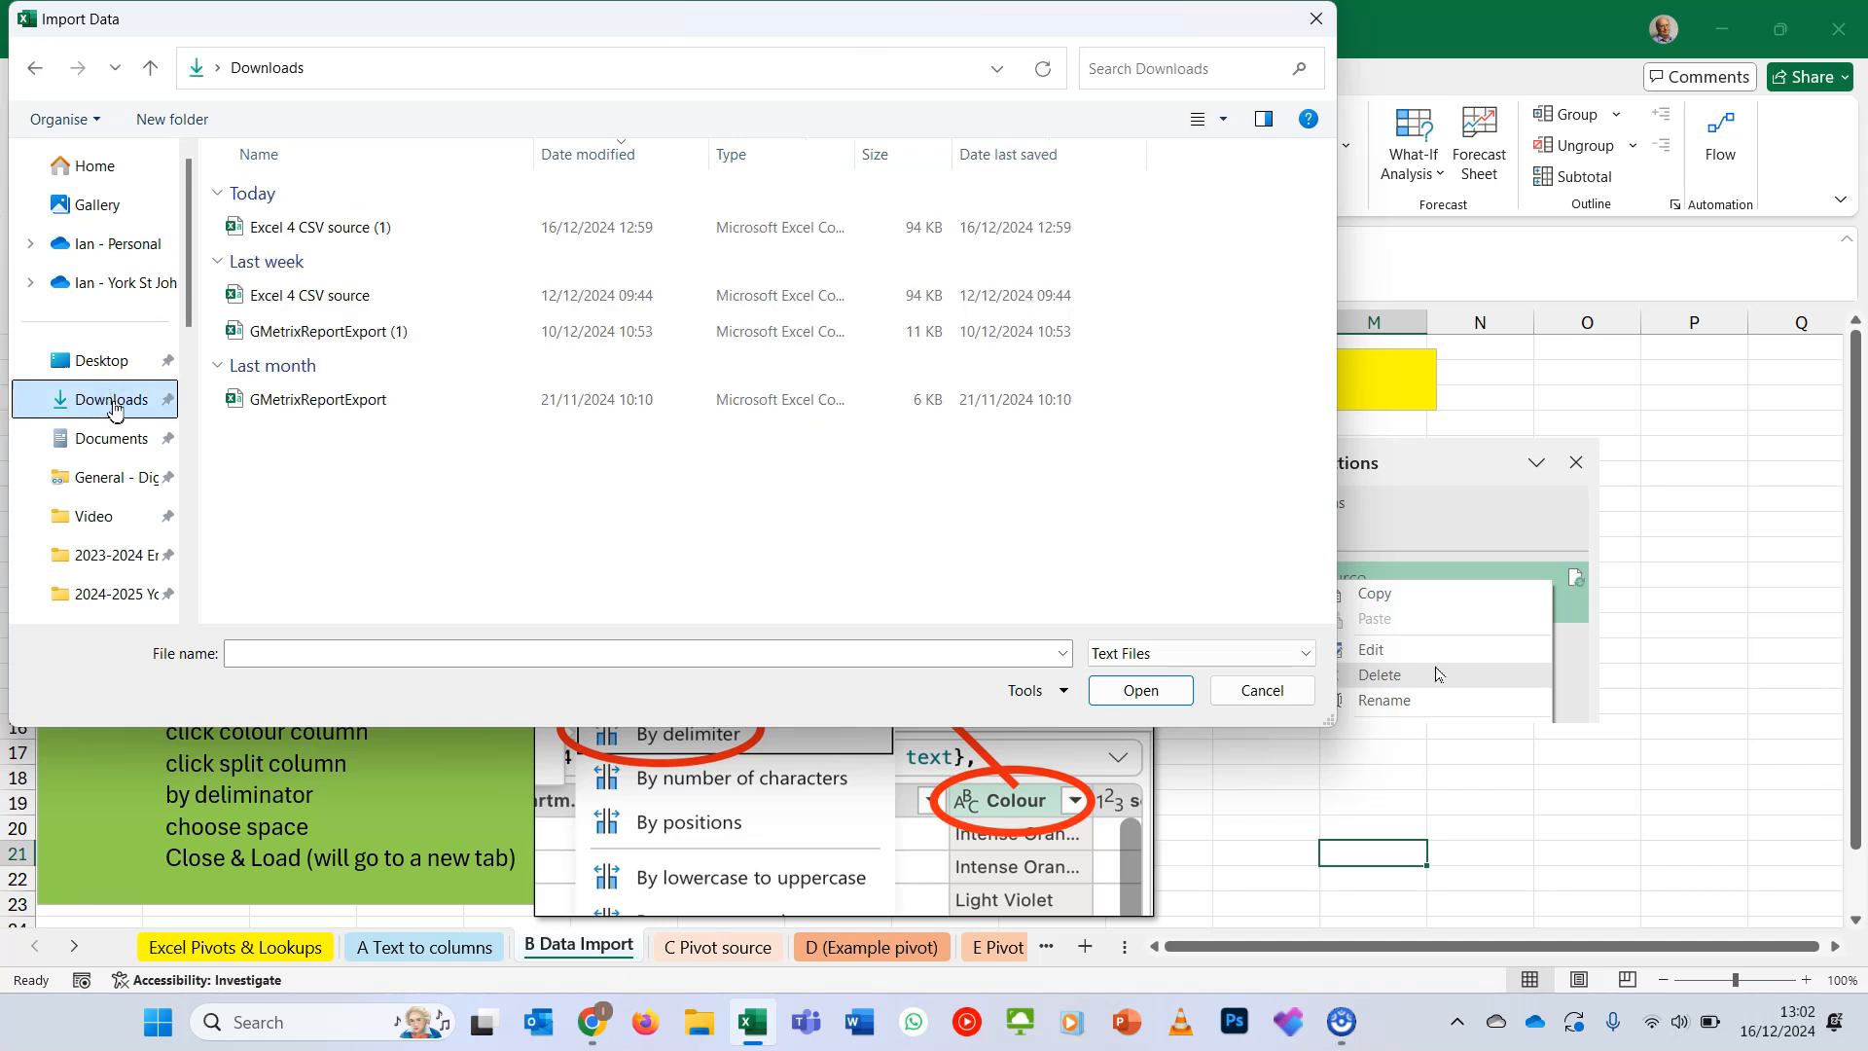
click(339, 231)
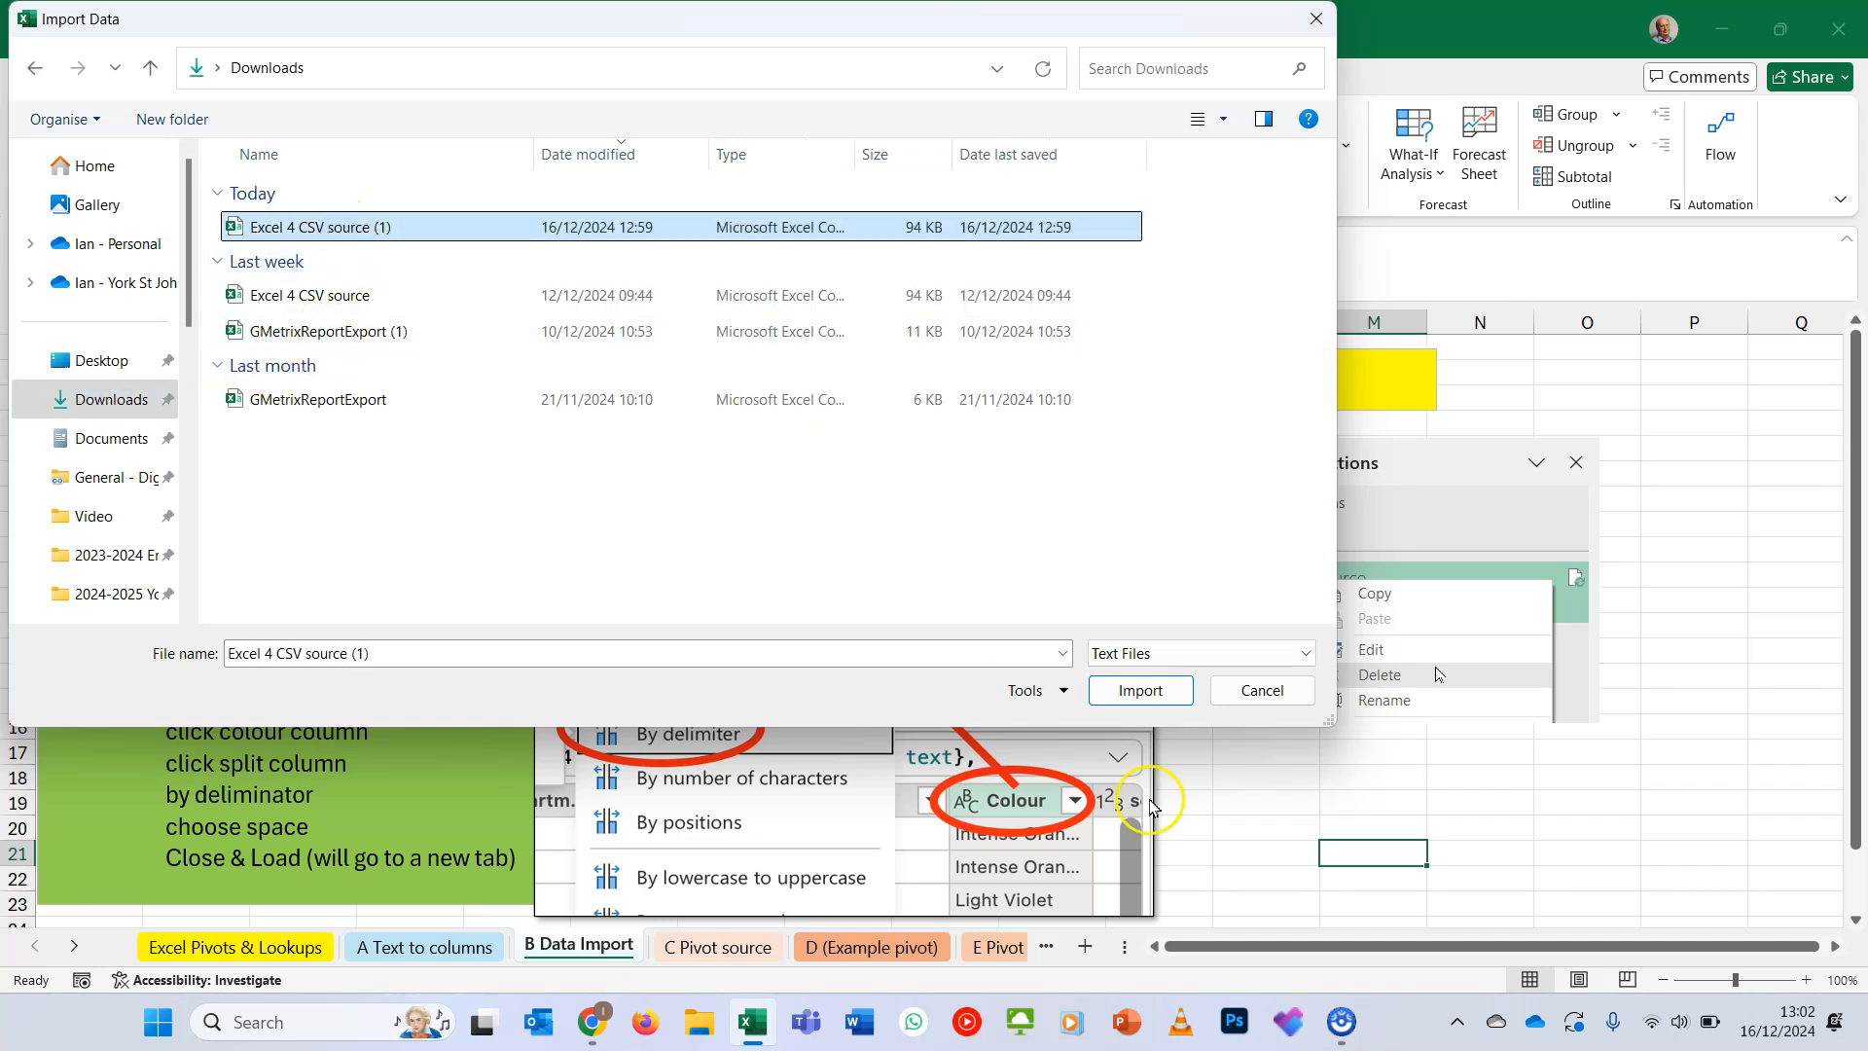
click(1134, 693)
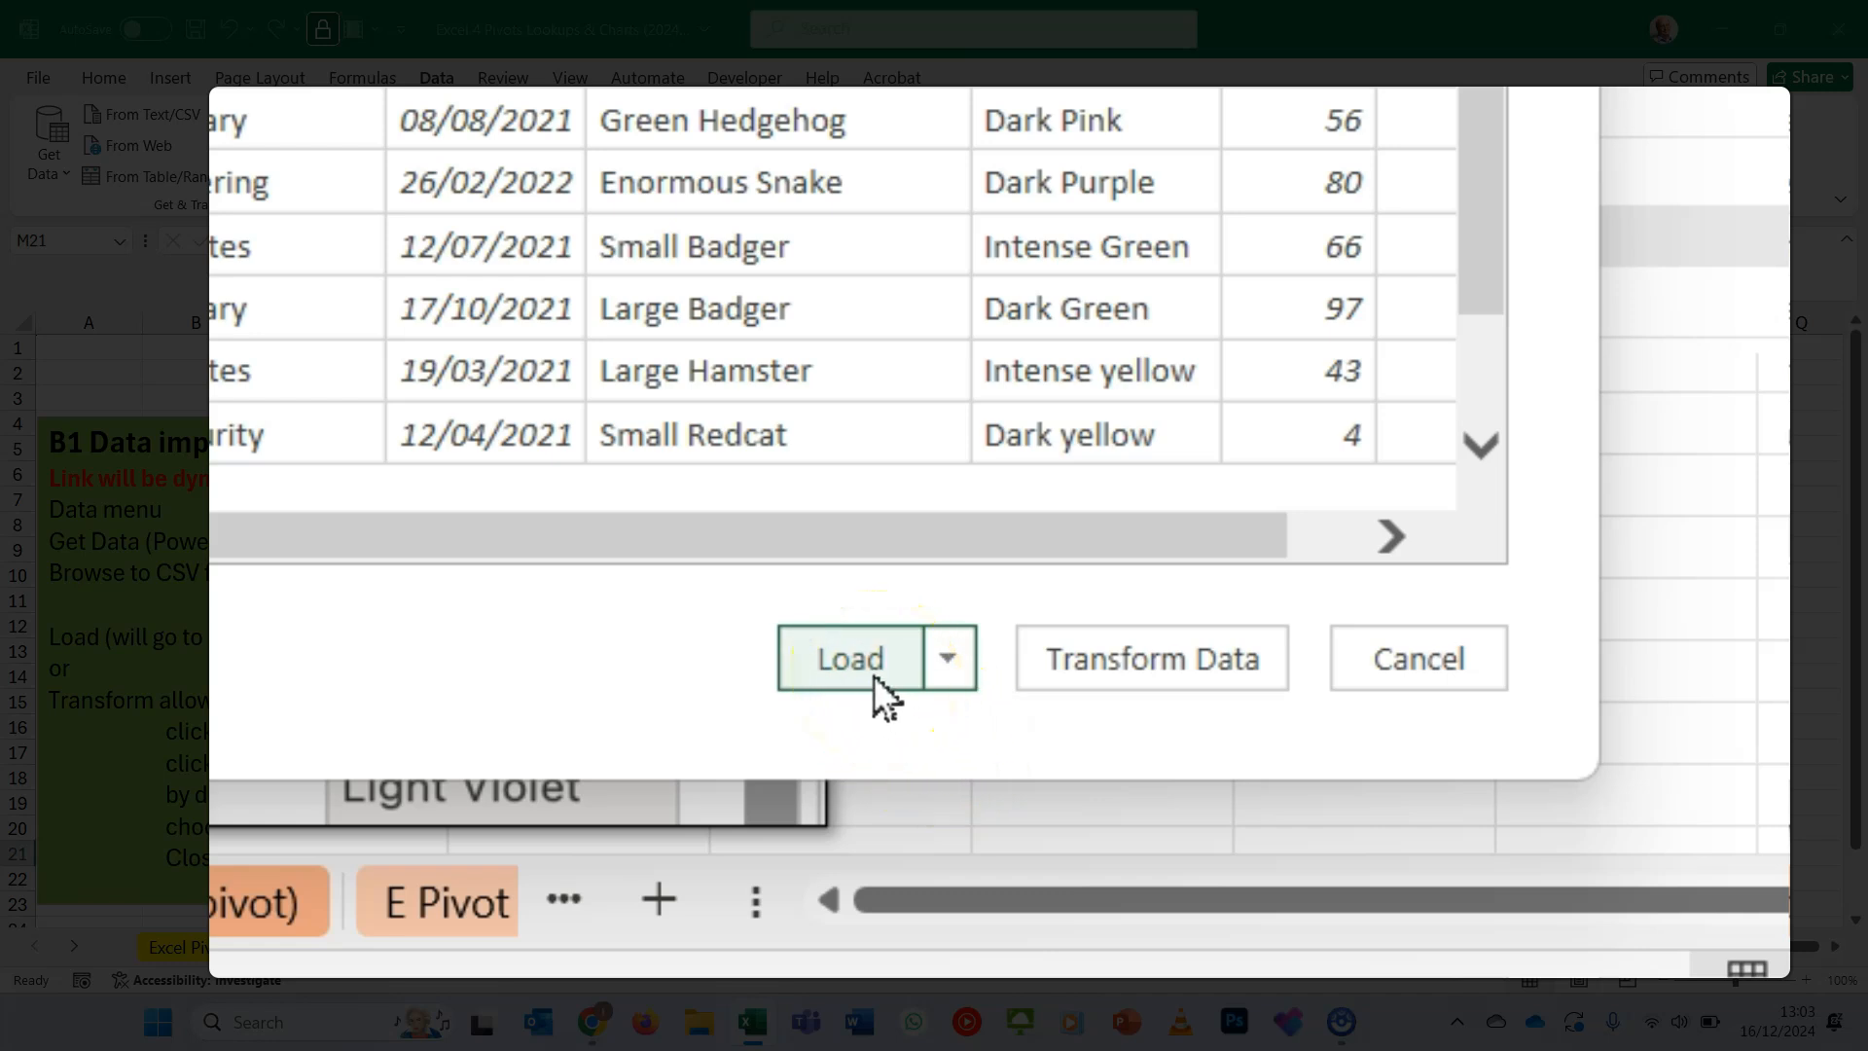
click(946, 661)
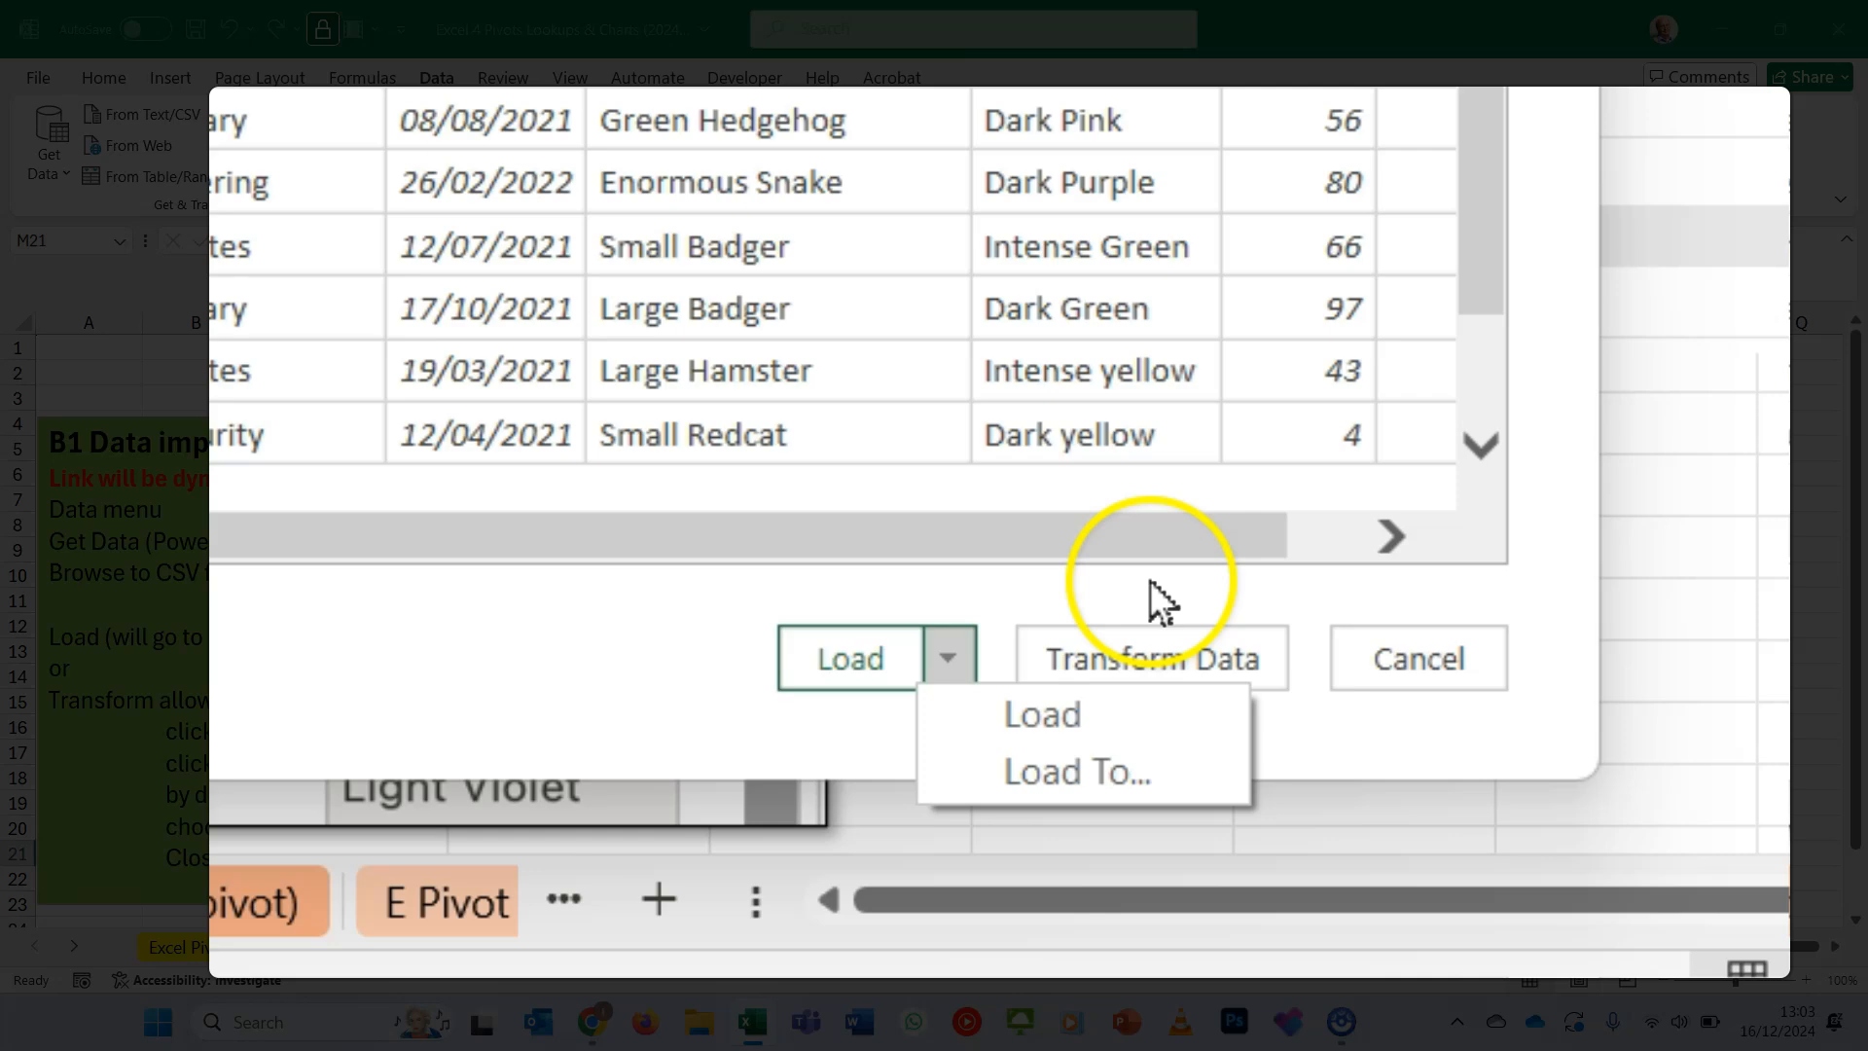
click(1140, 639)
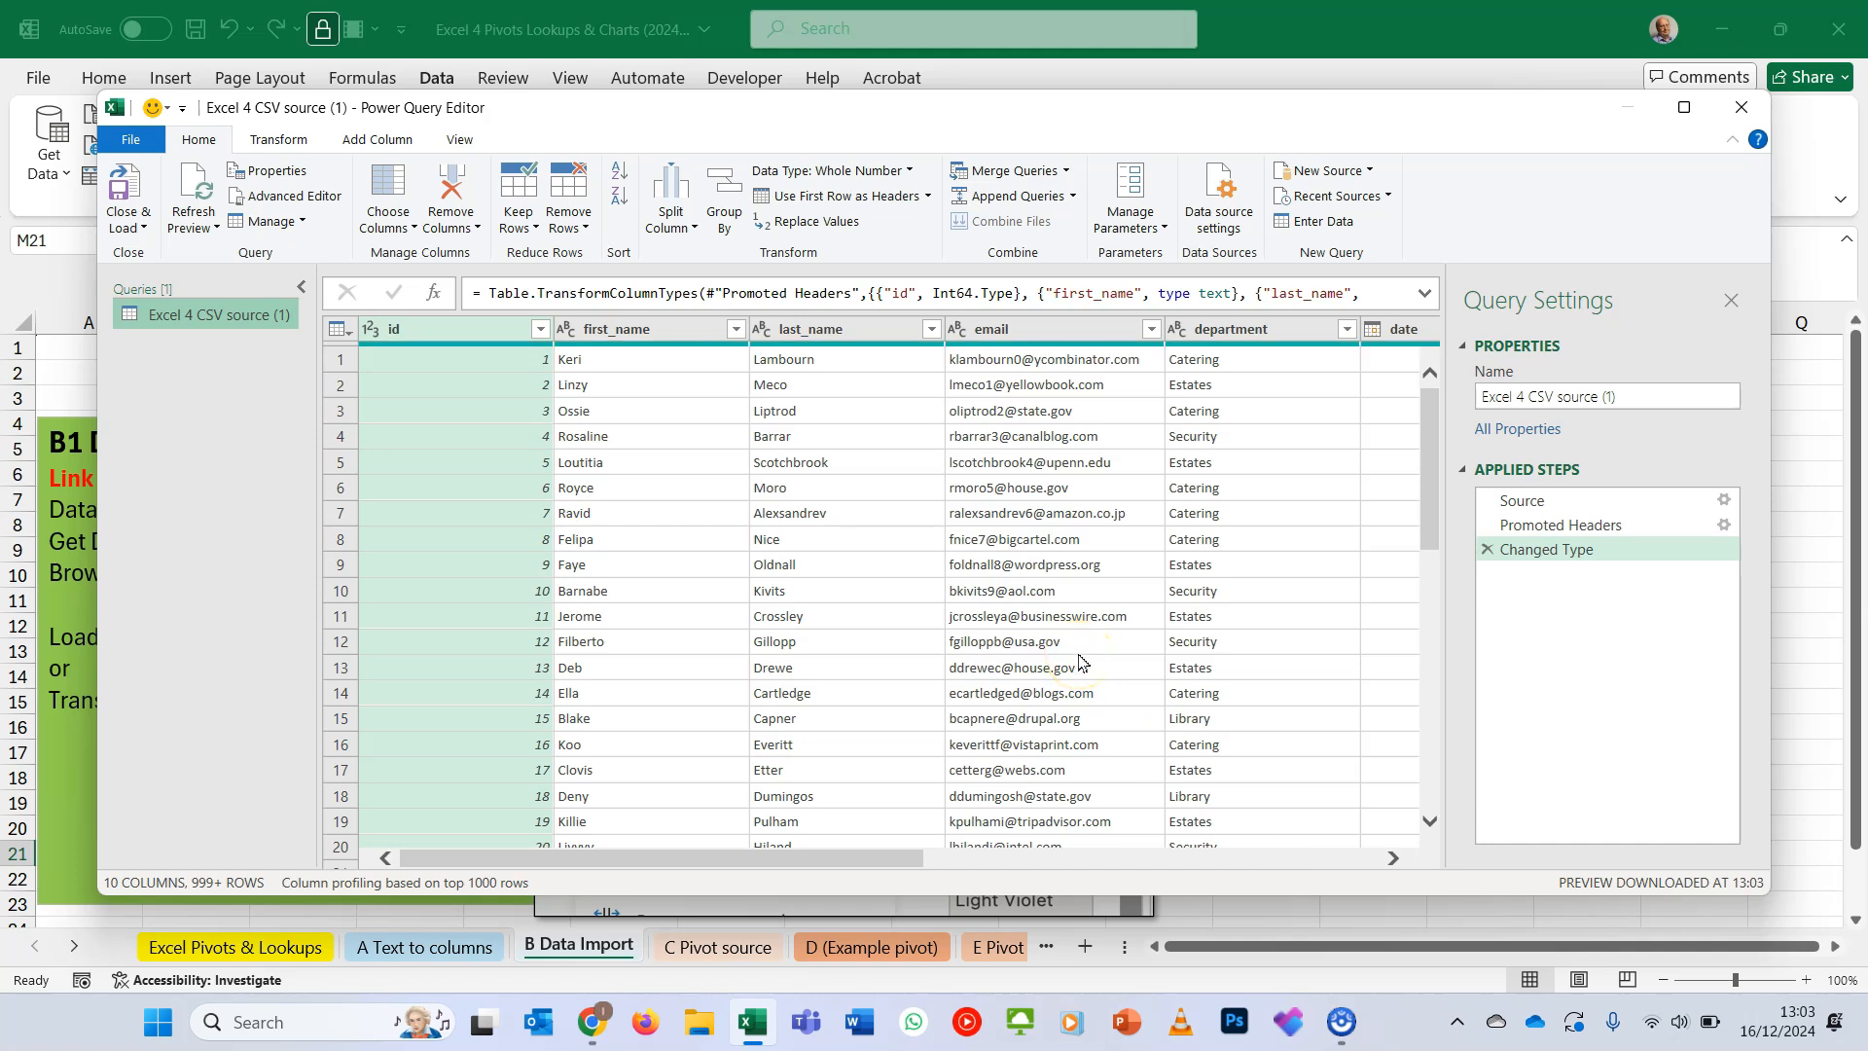
- Split the Colour column by delimiter, using a space at each occurrence
scroll(1079, 662, right, 5)
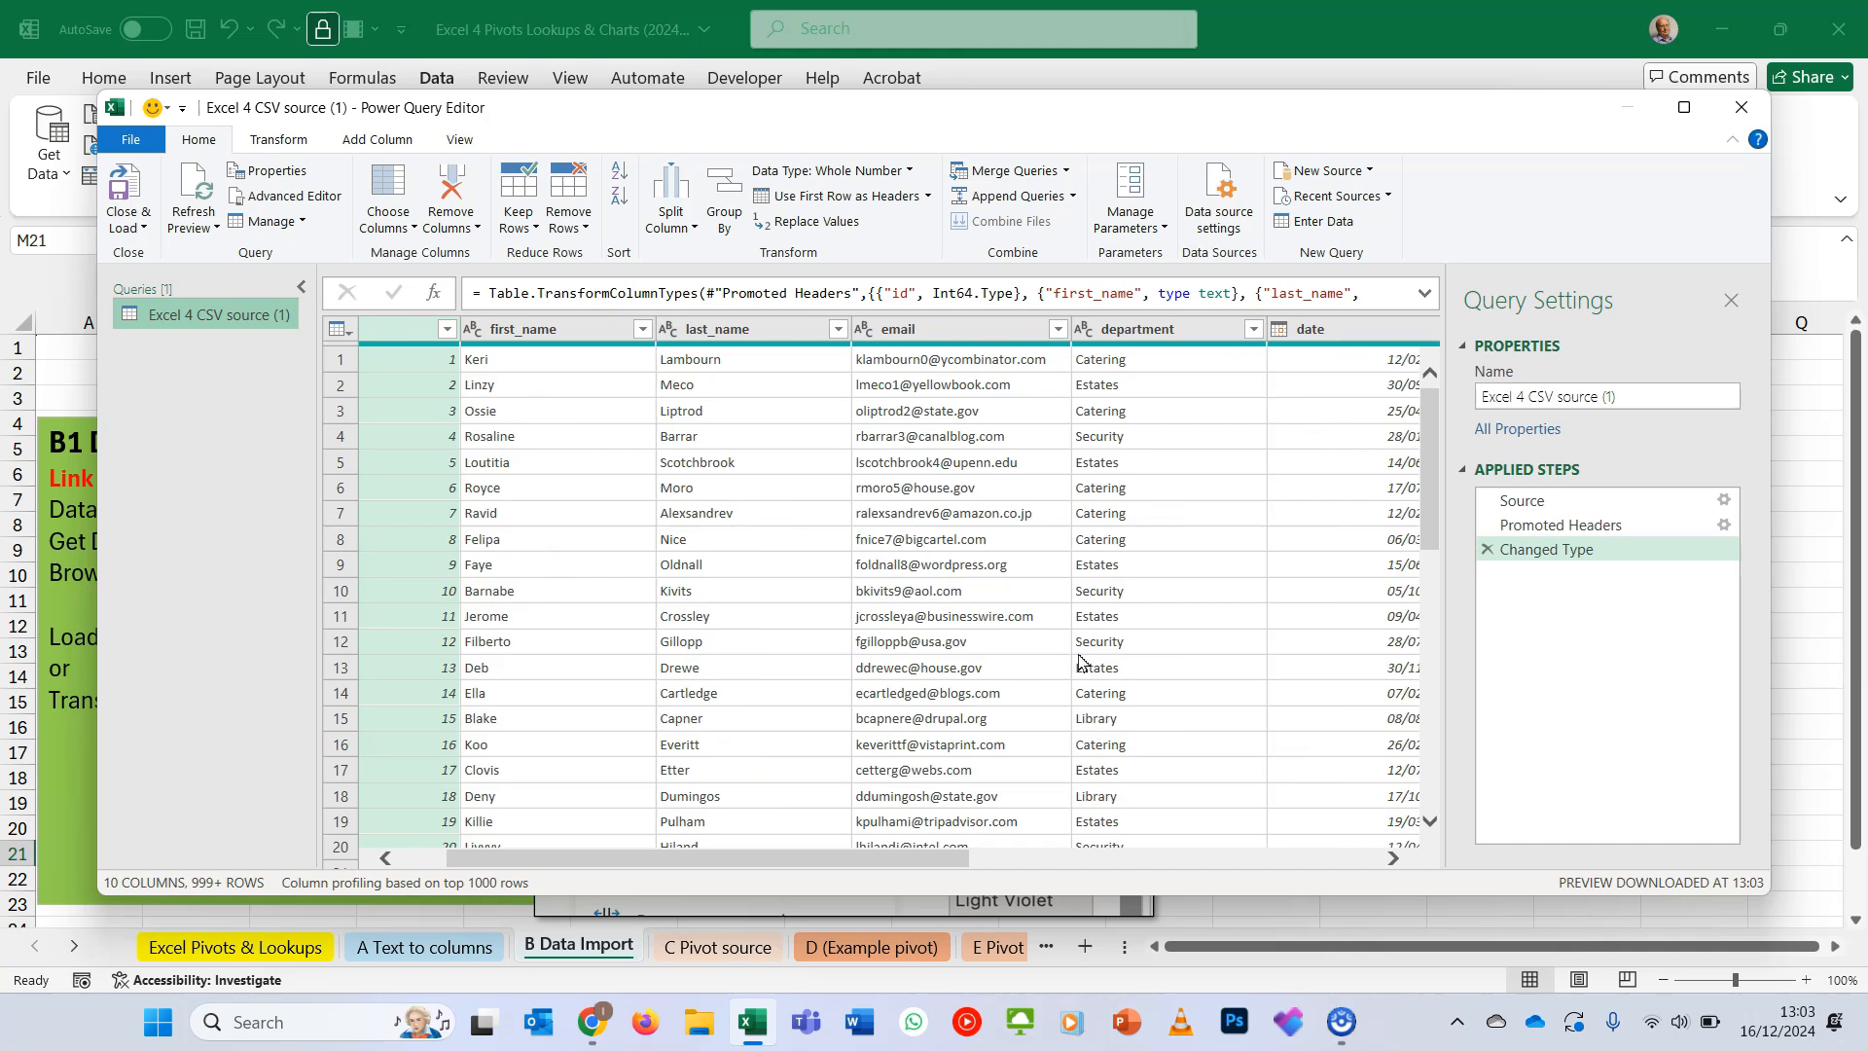
scroll(1232, 488, right, 3)
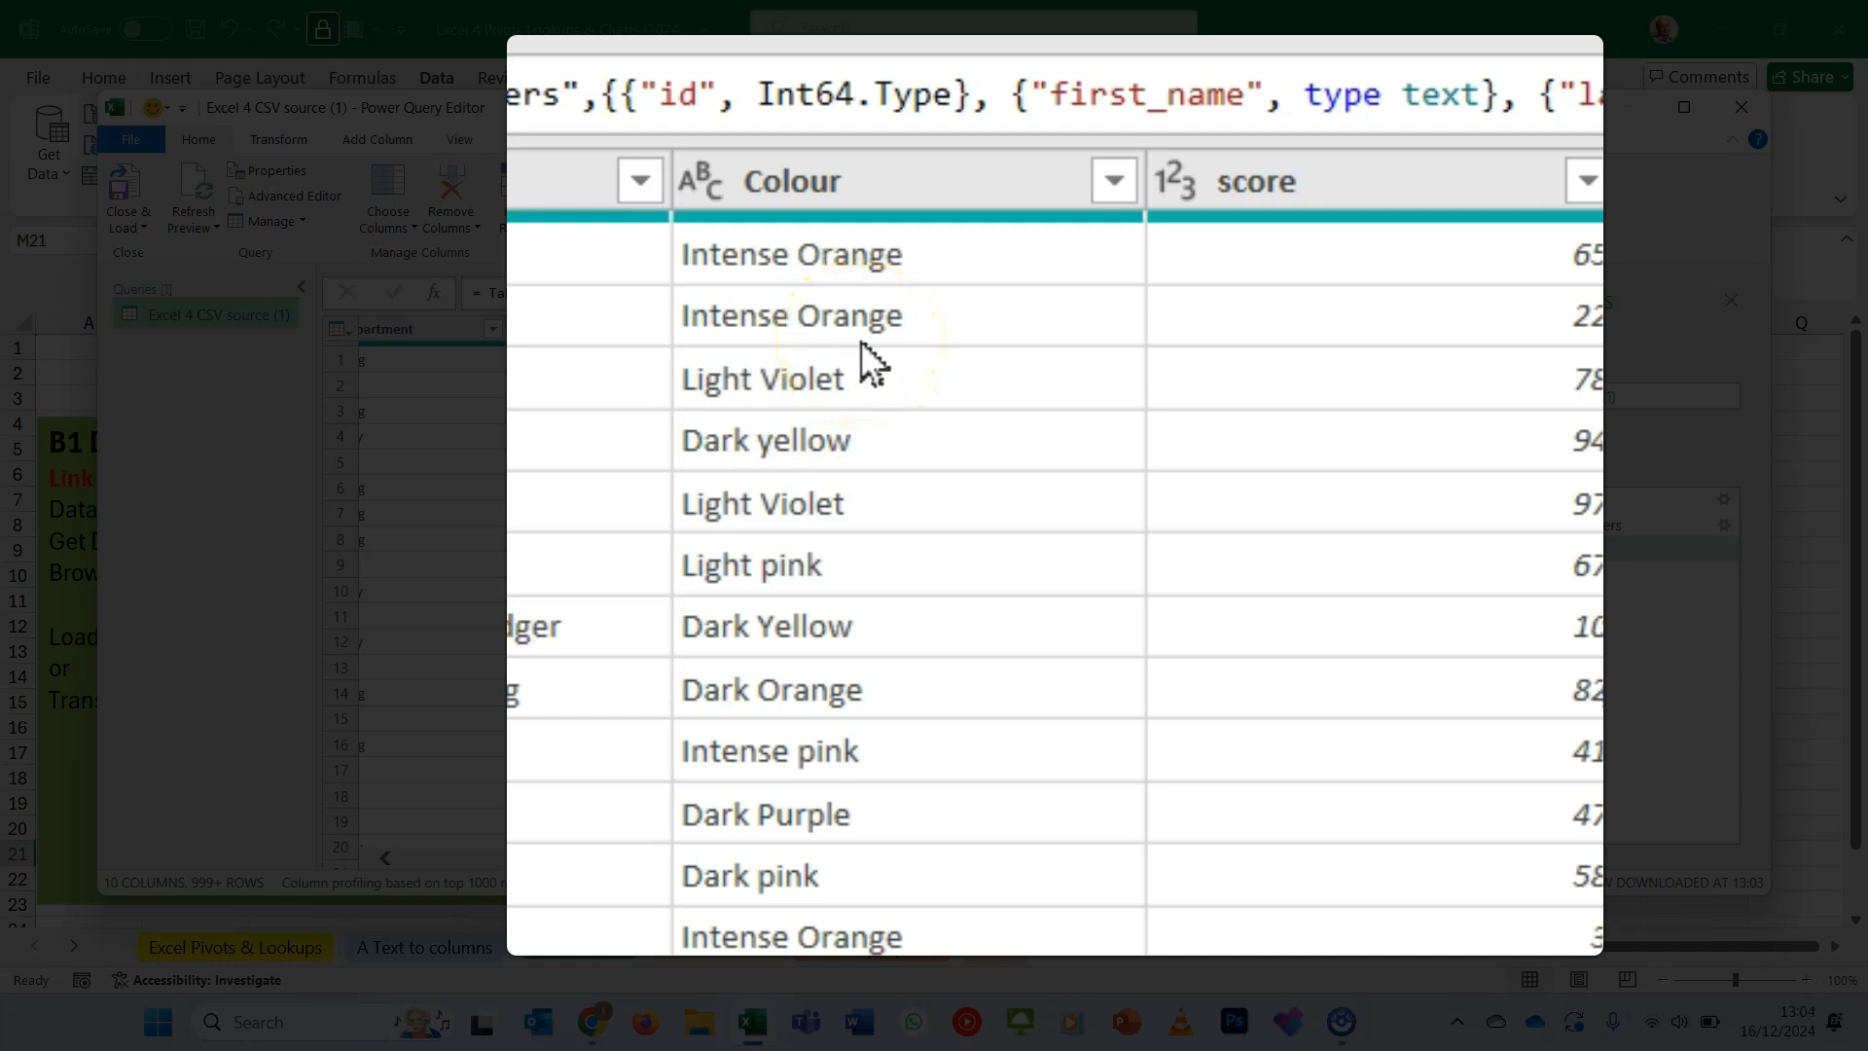
click(836, 178)
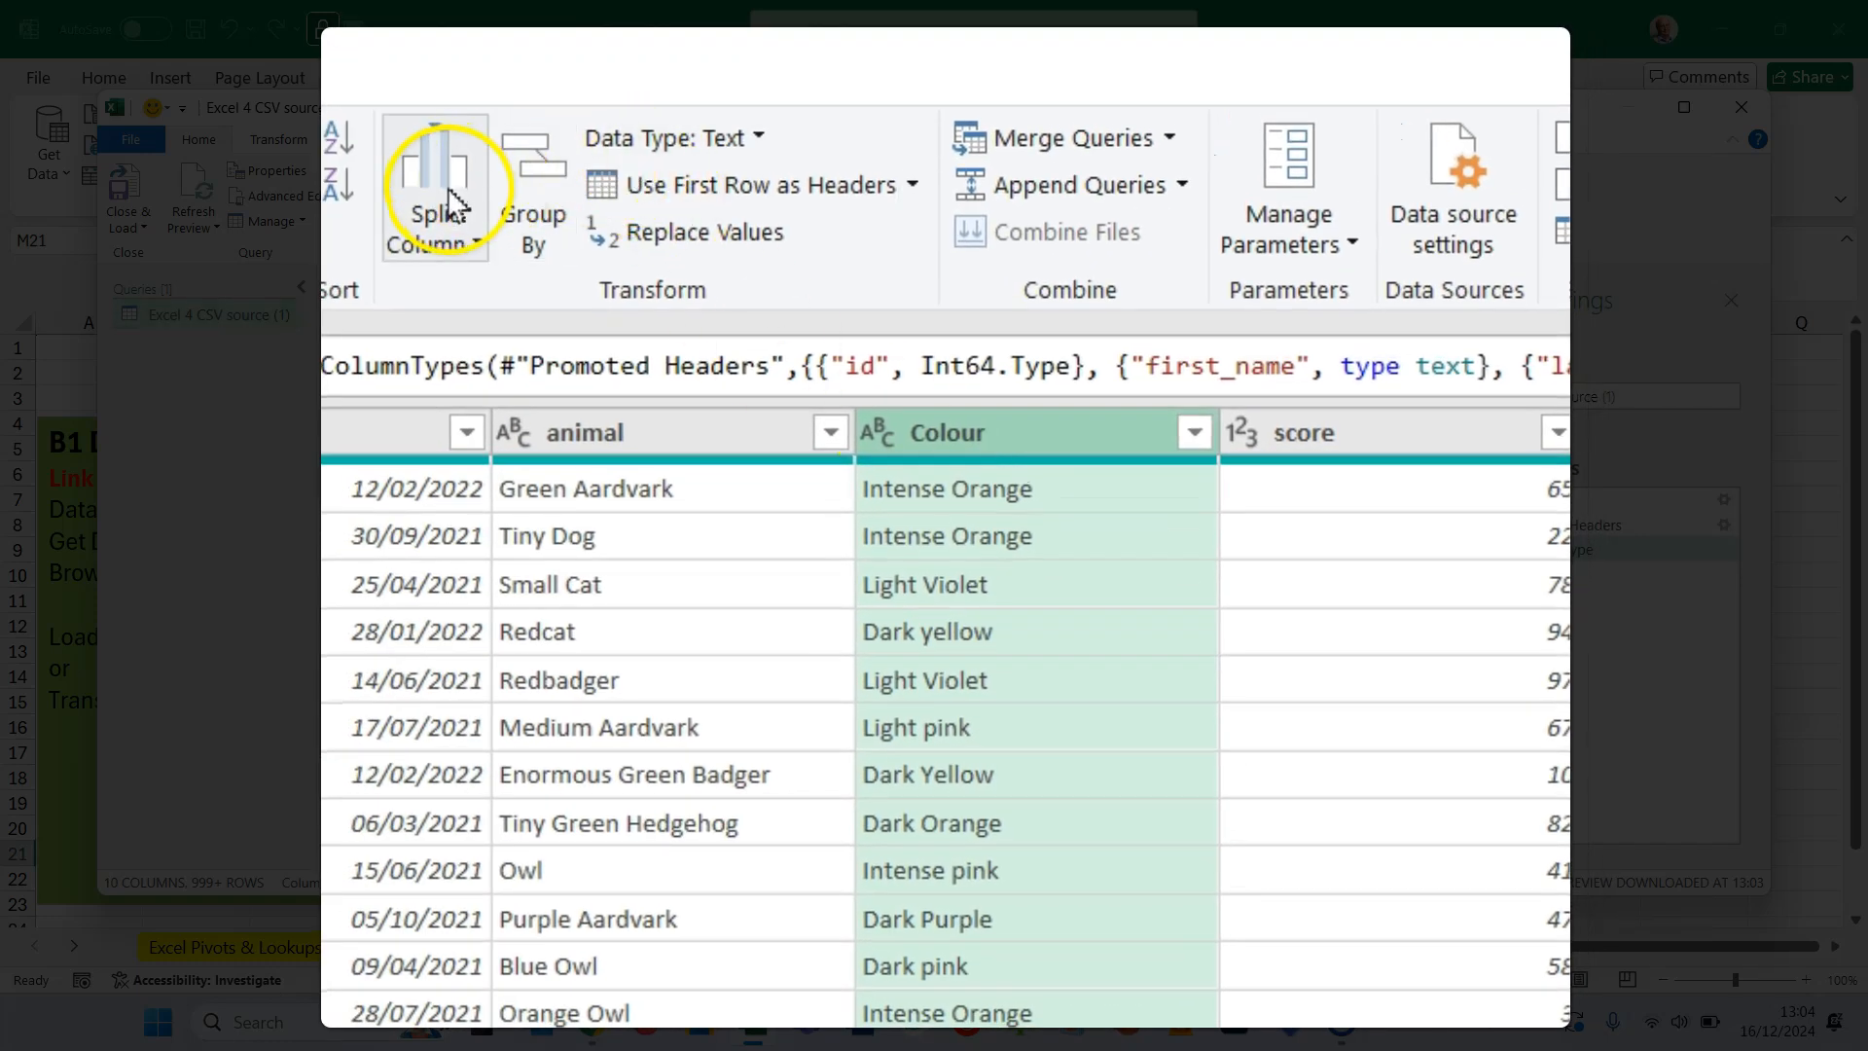
click(440, 219)
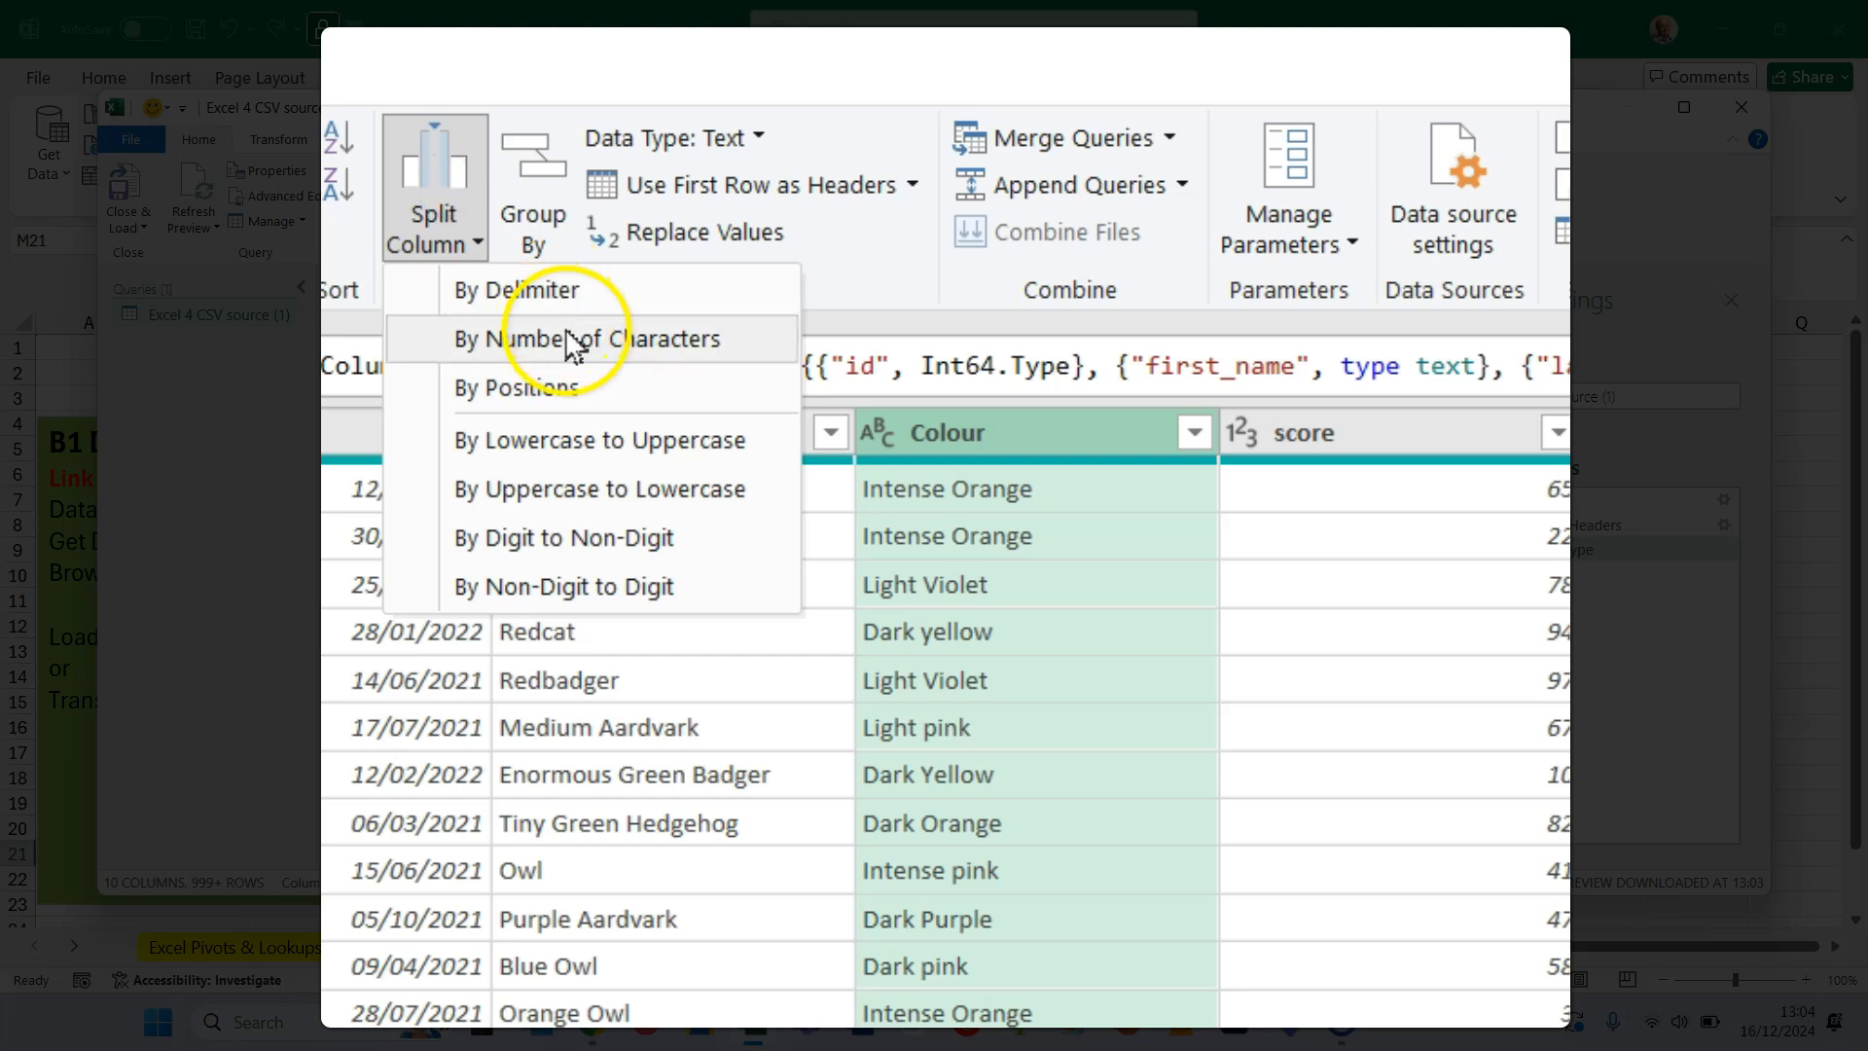
click(564, 292)
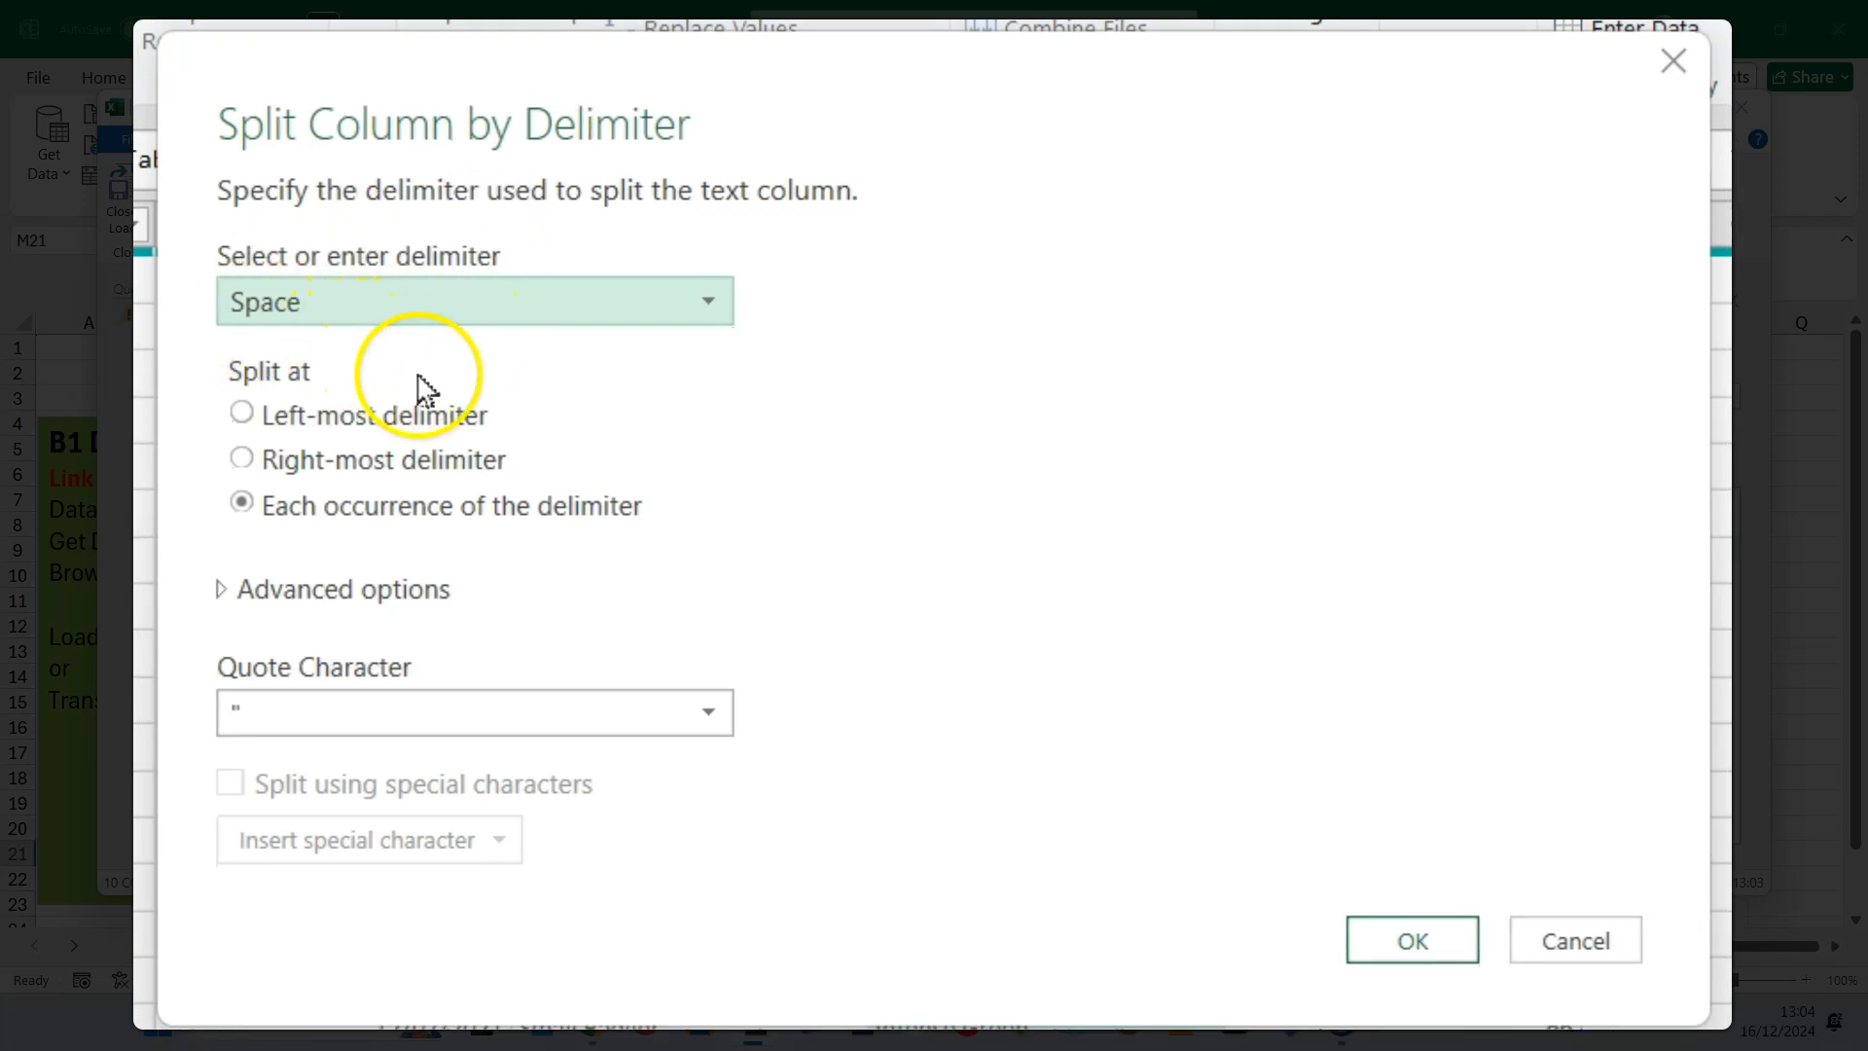
click(1447, 938)
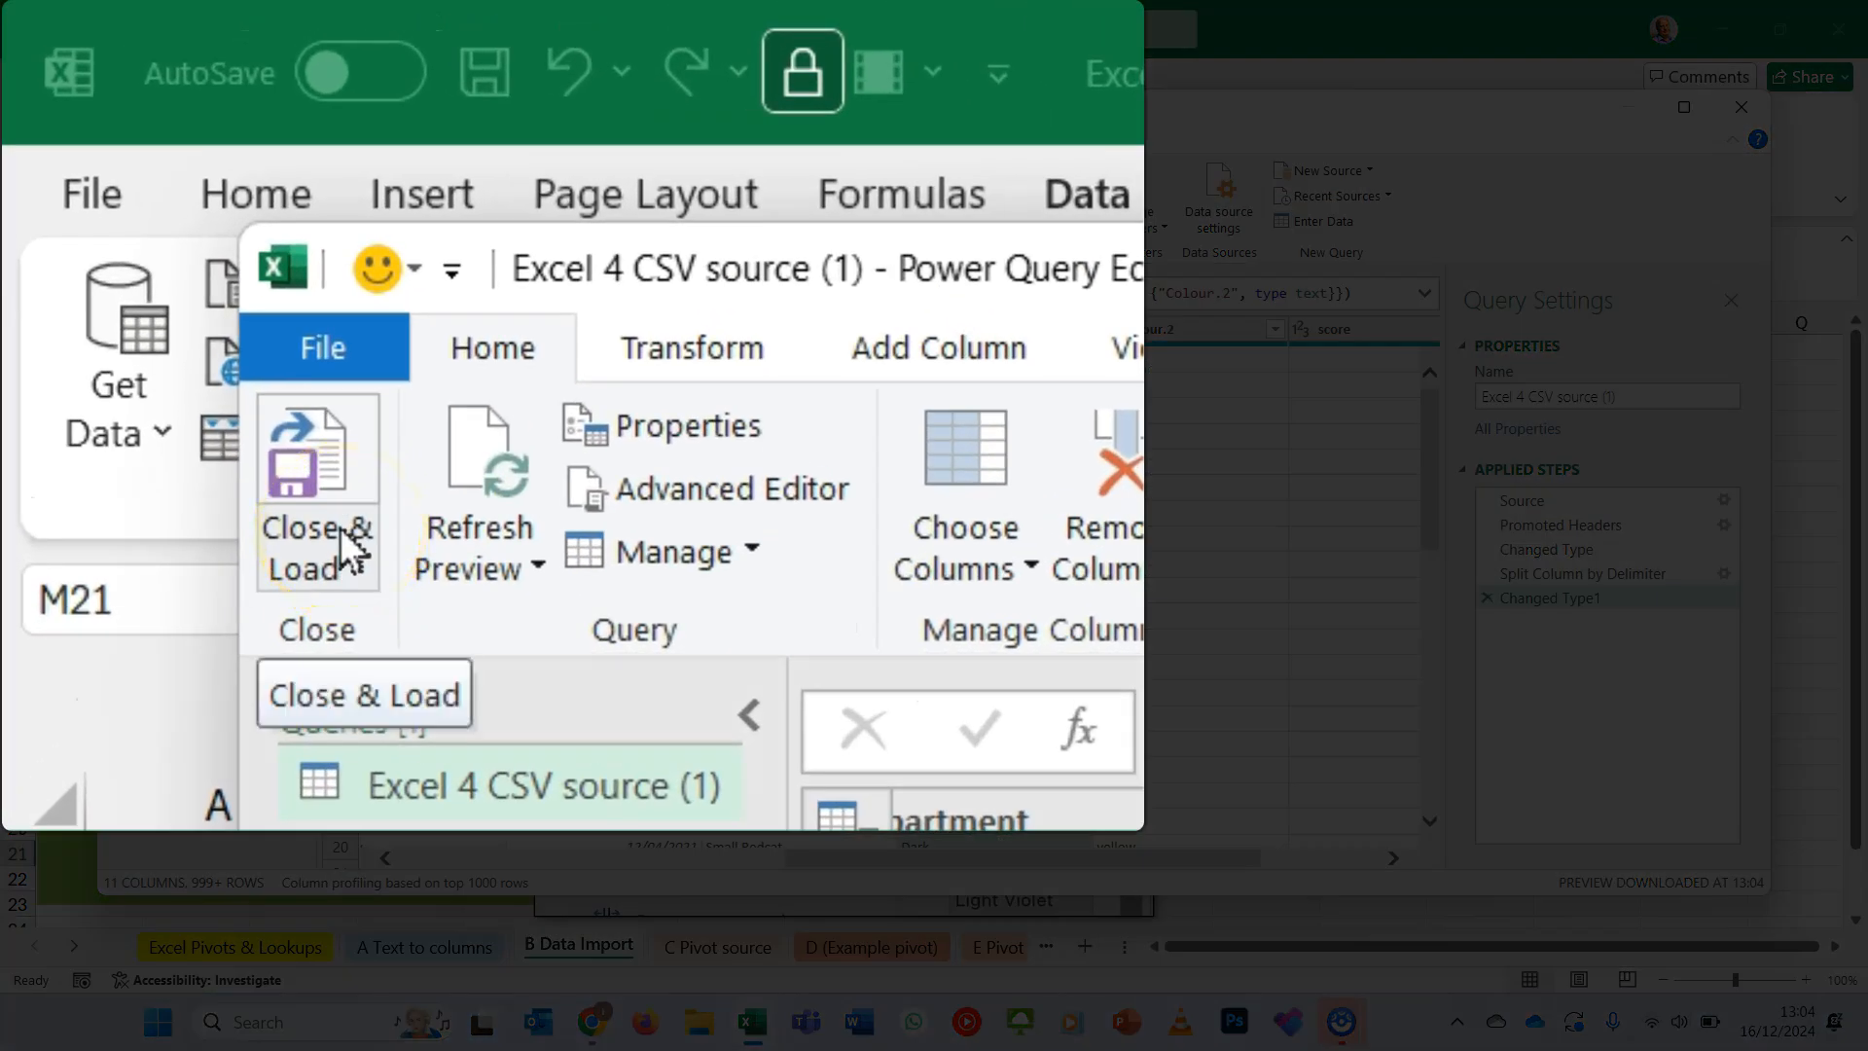
- Close and load the Excel 4 CSV source (1) query into a worksheet table and dismiss the data tip
click(348, 567)
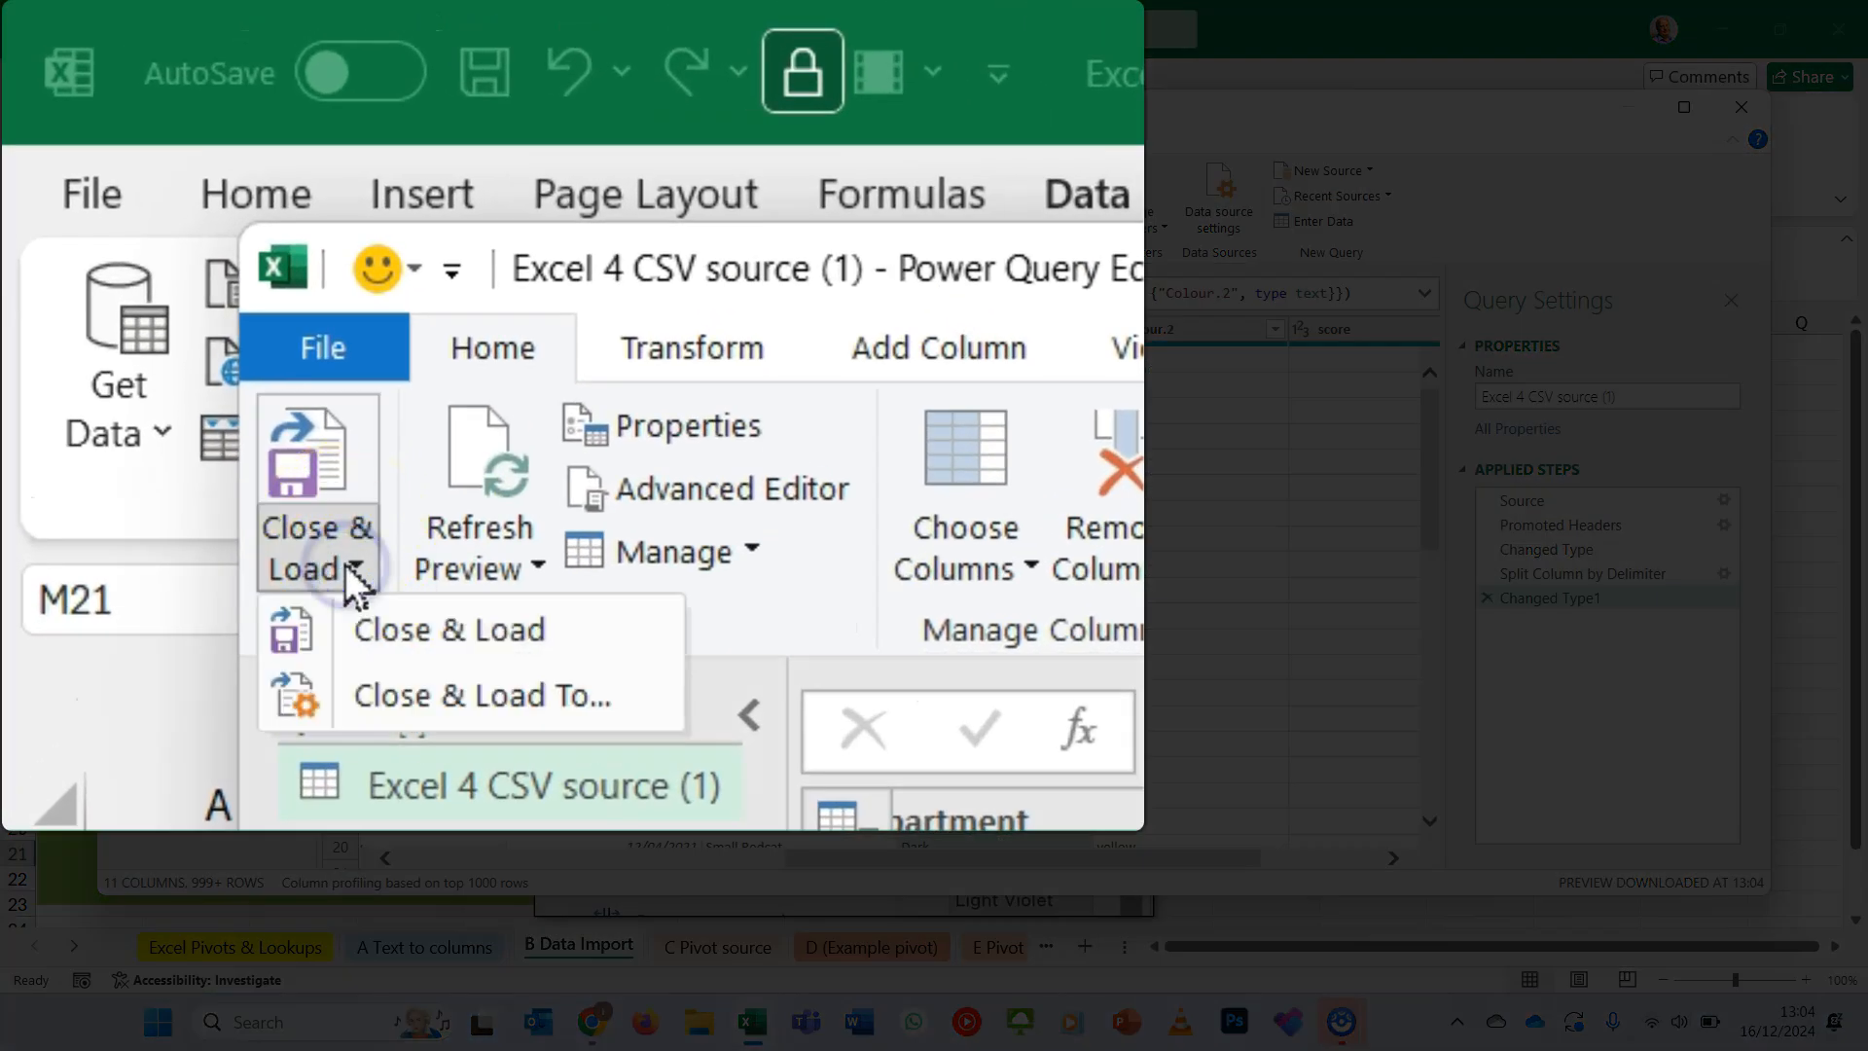
click(319, 498)
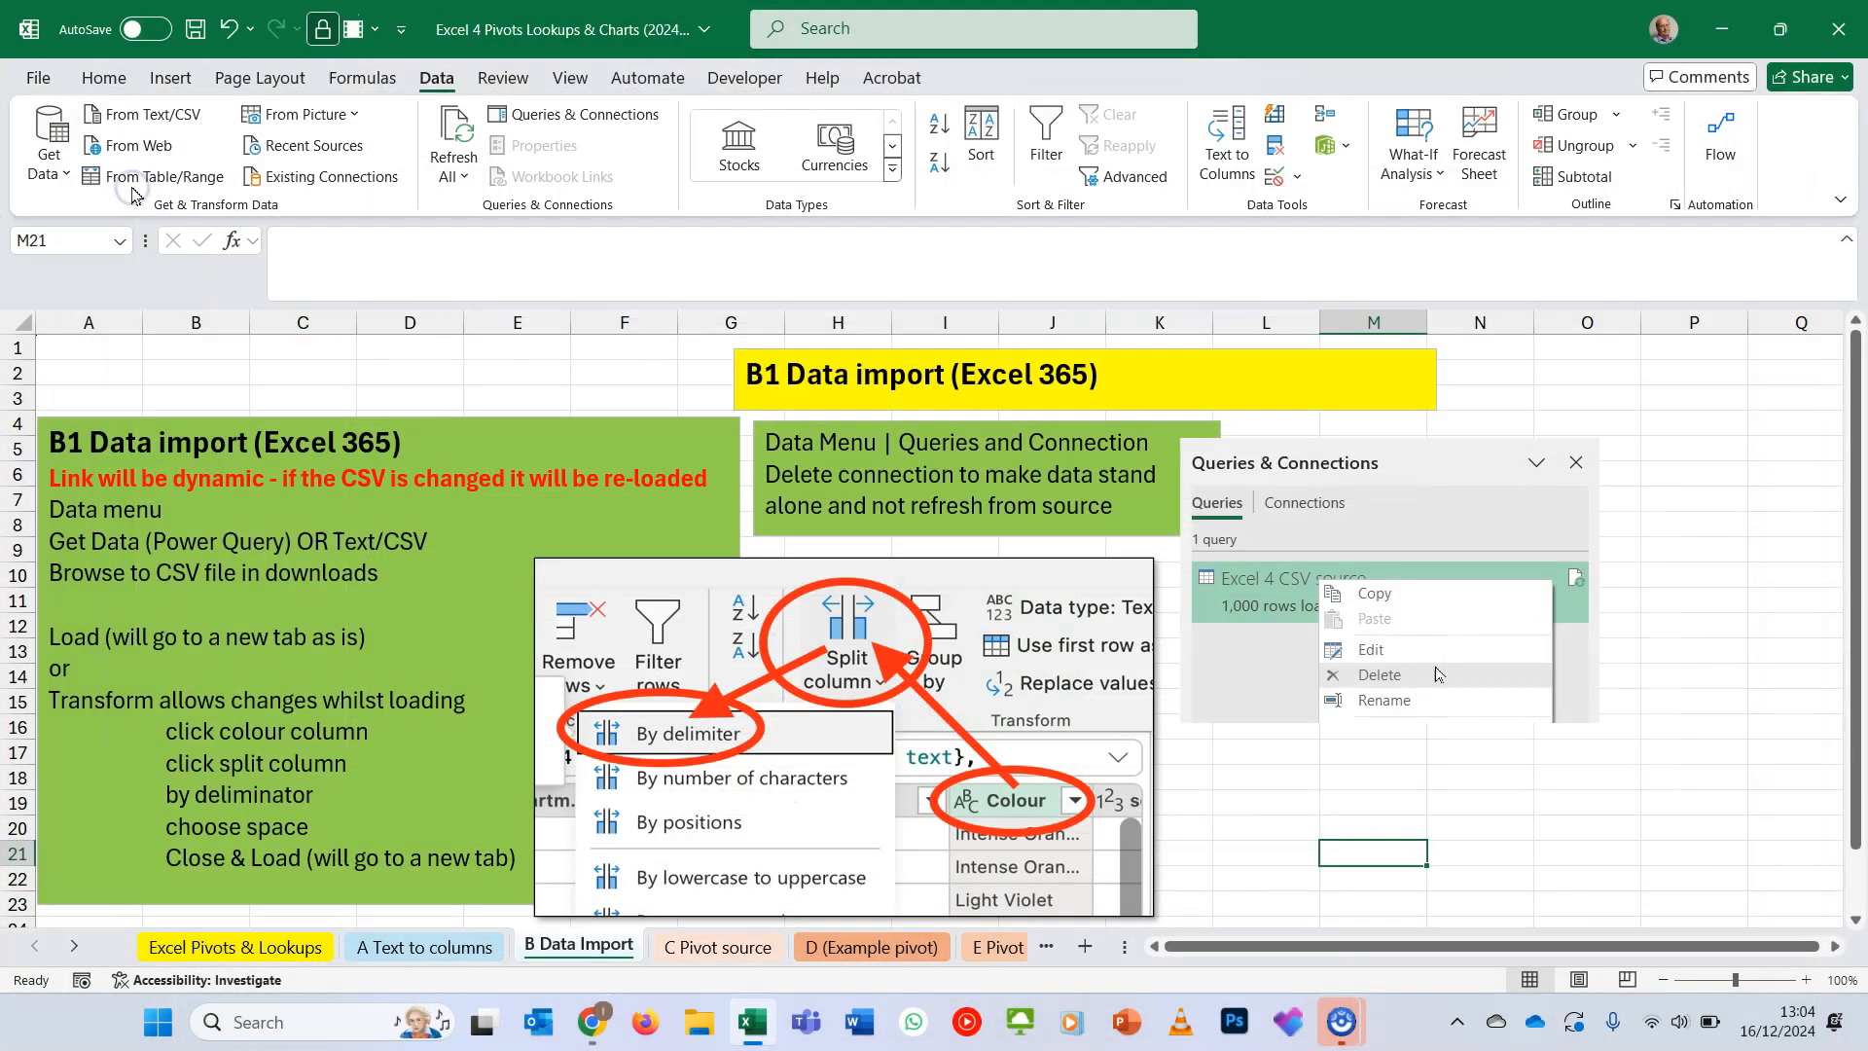
click(133, 190)
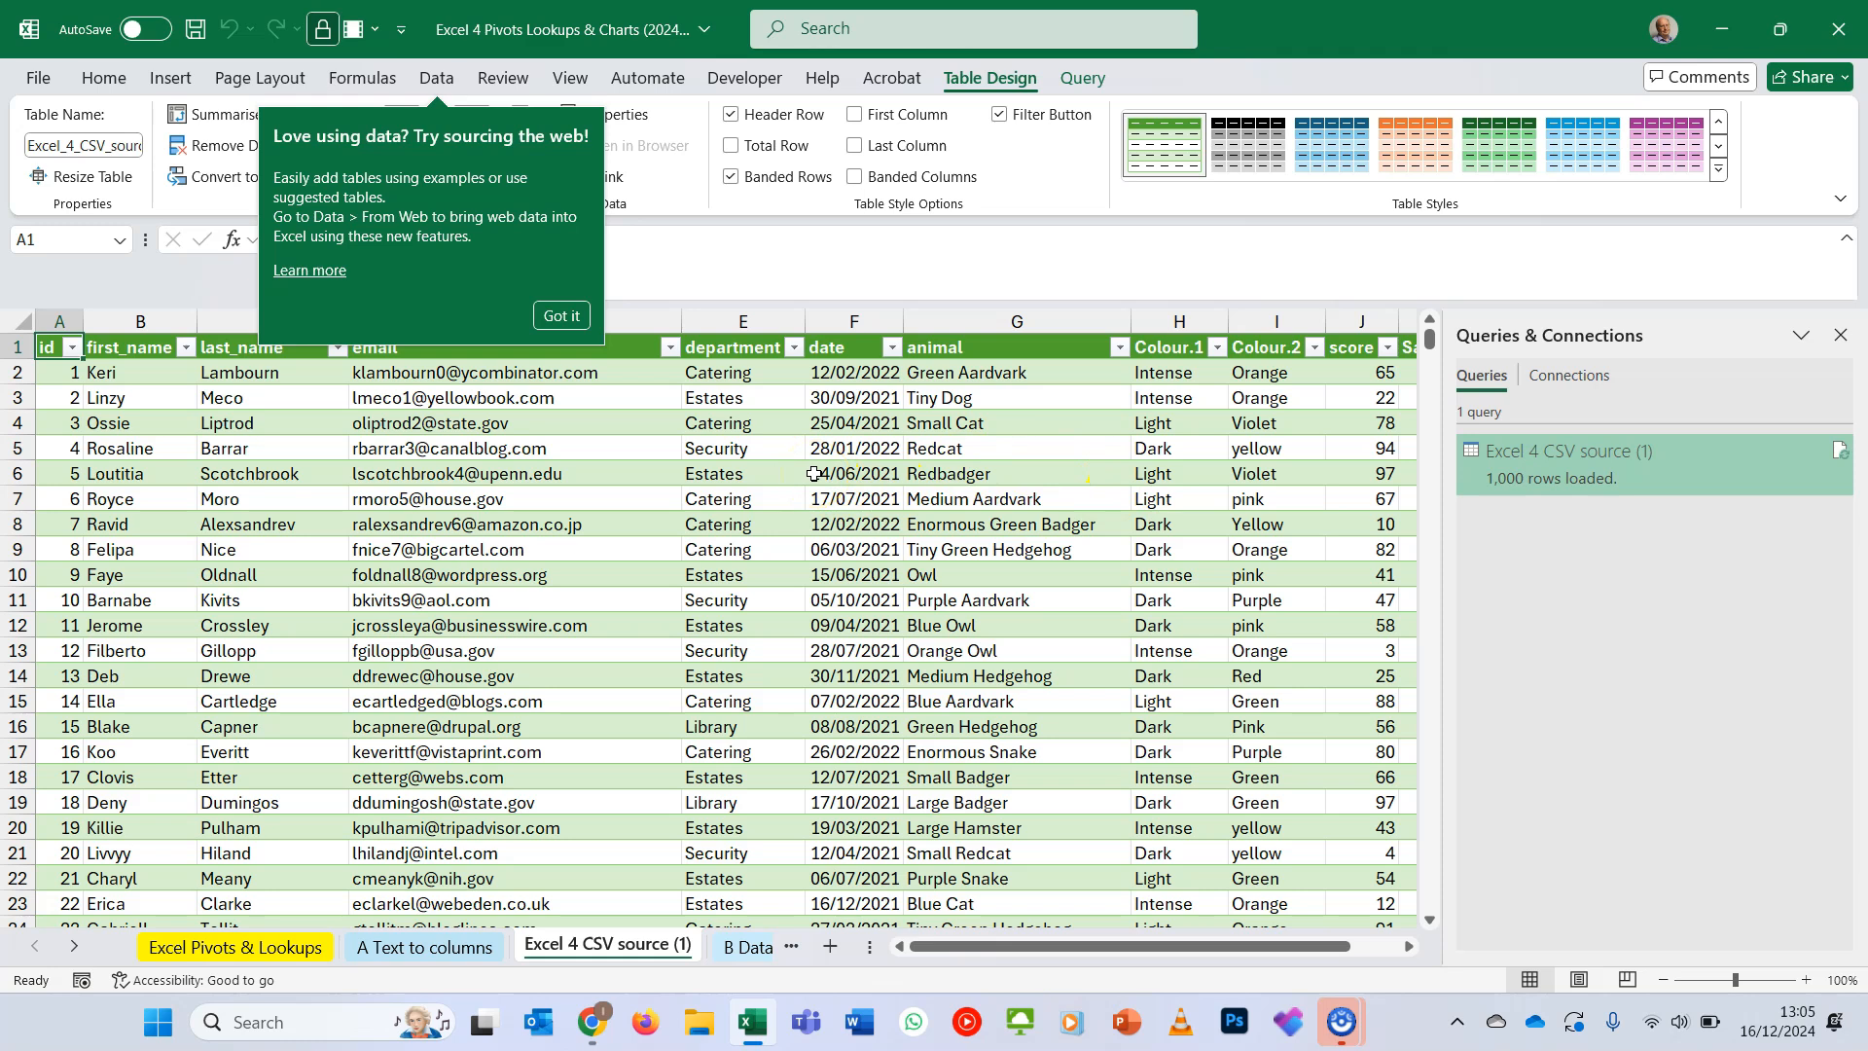
click(564, 316)
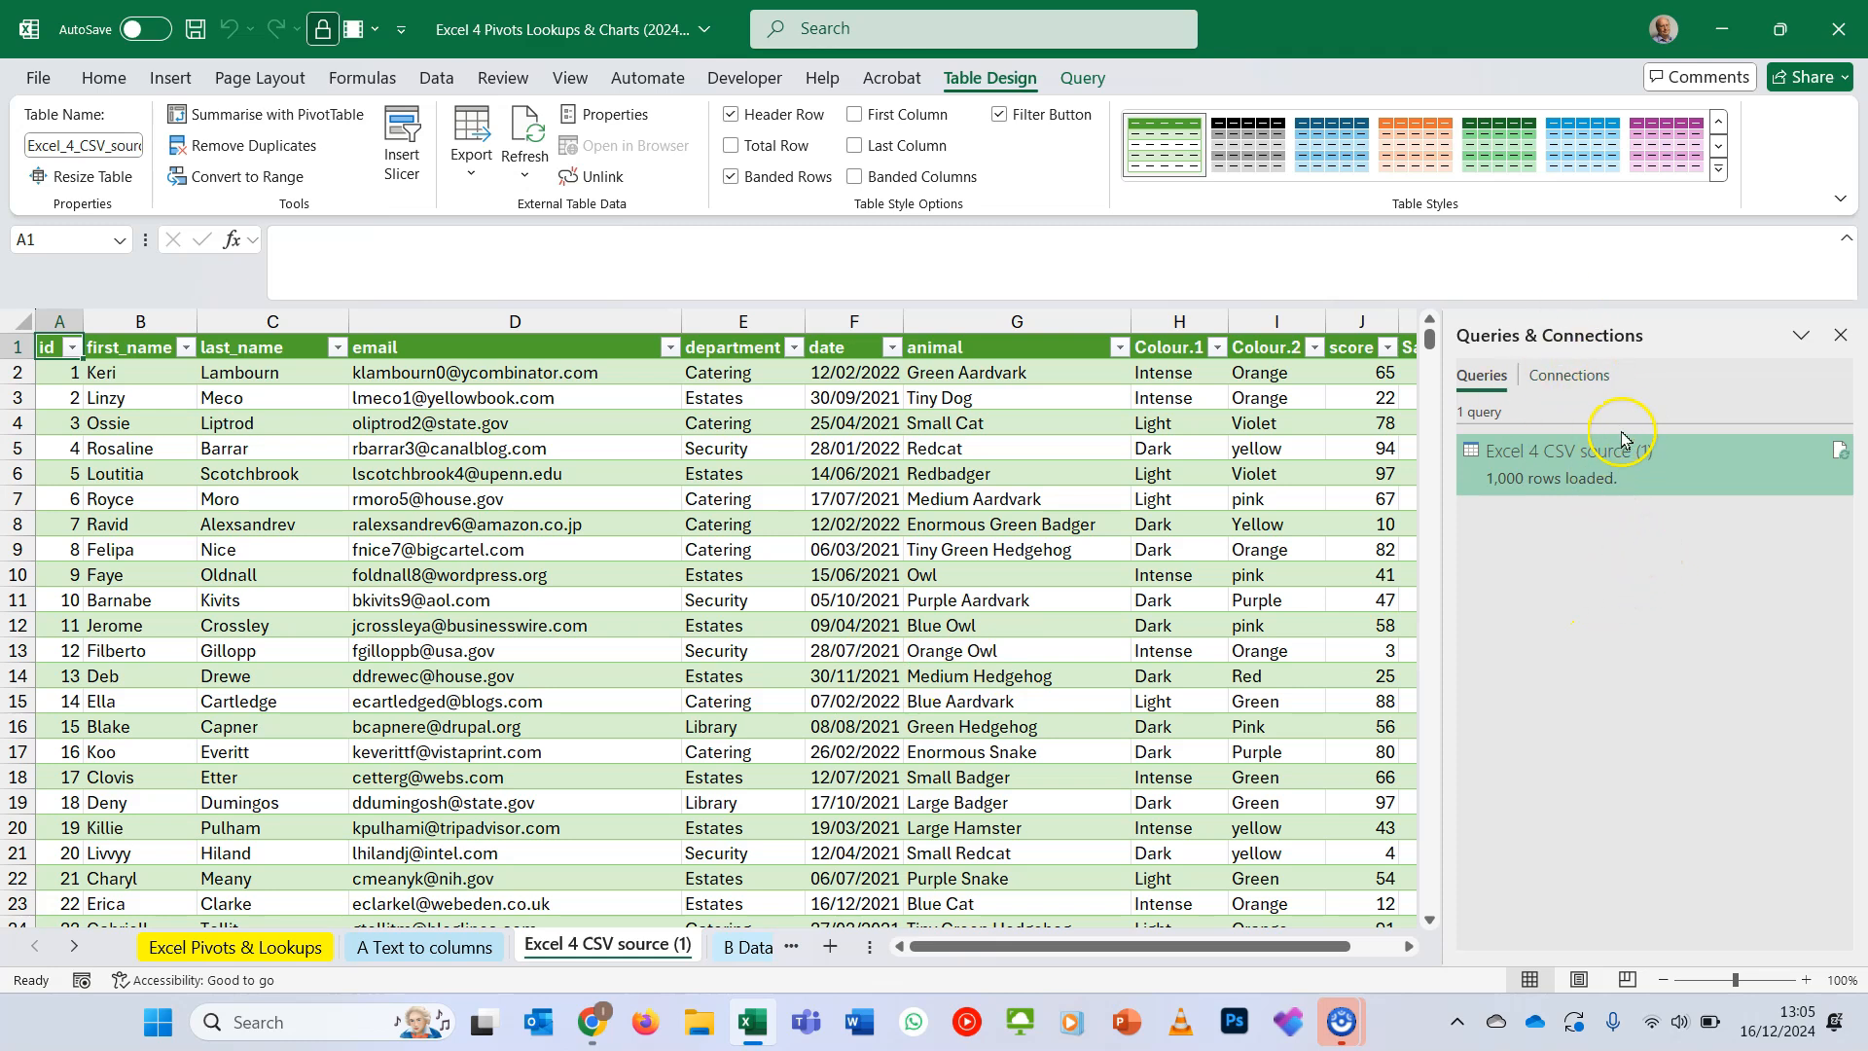
- Delete the Excel 4 CSV source (1) query from the workbook's queries and look over the loaded table
click(445, 81)
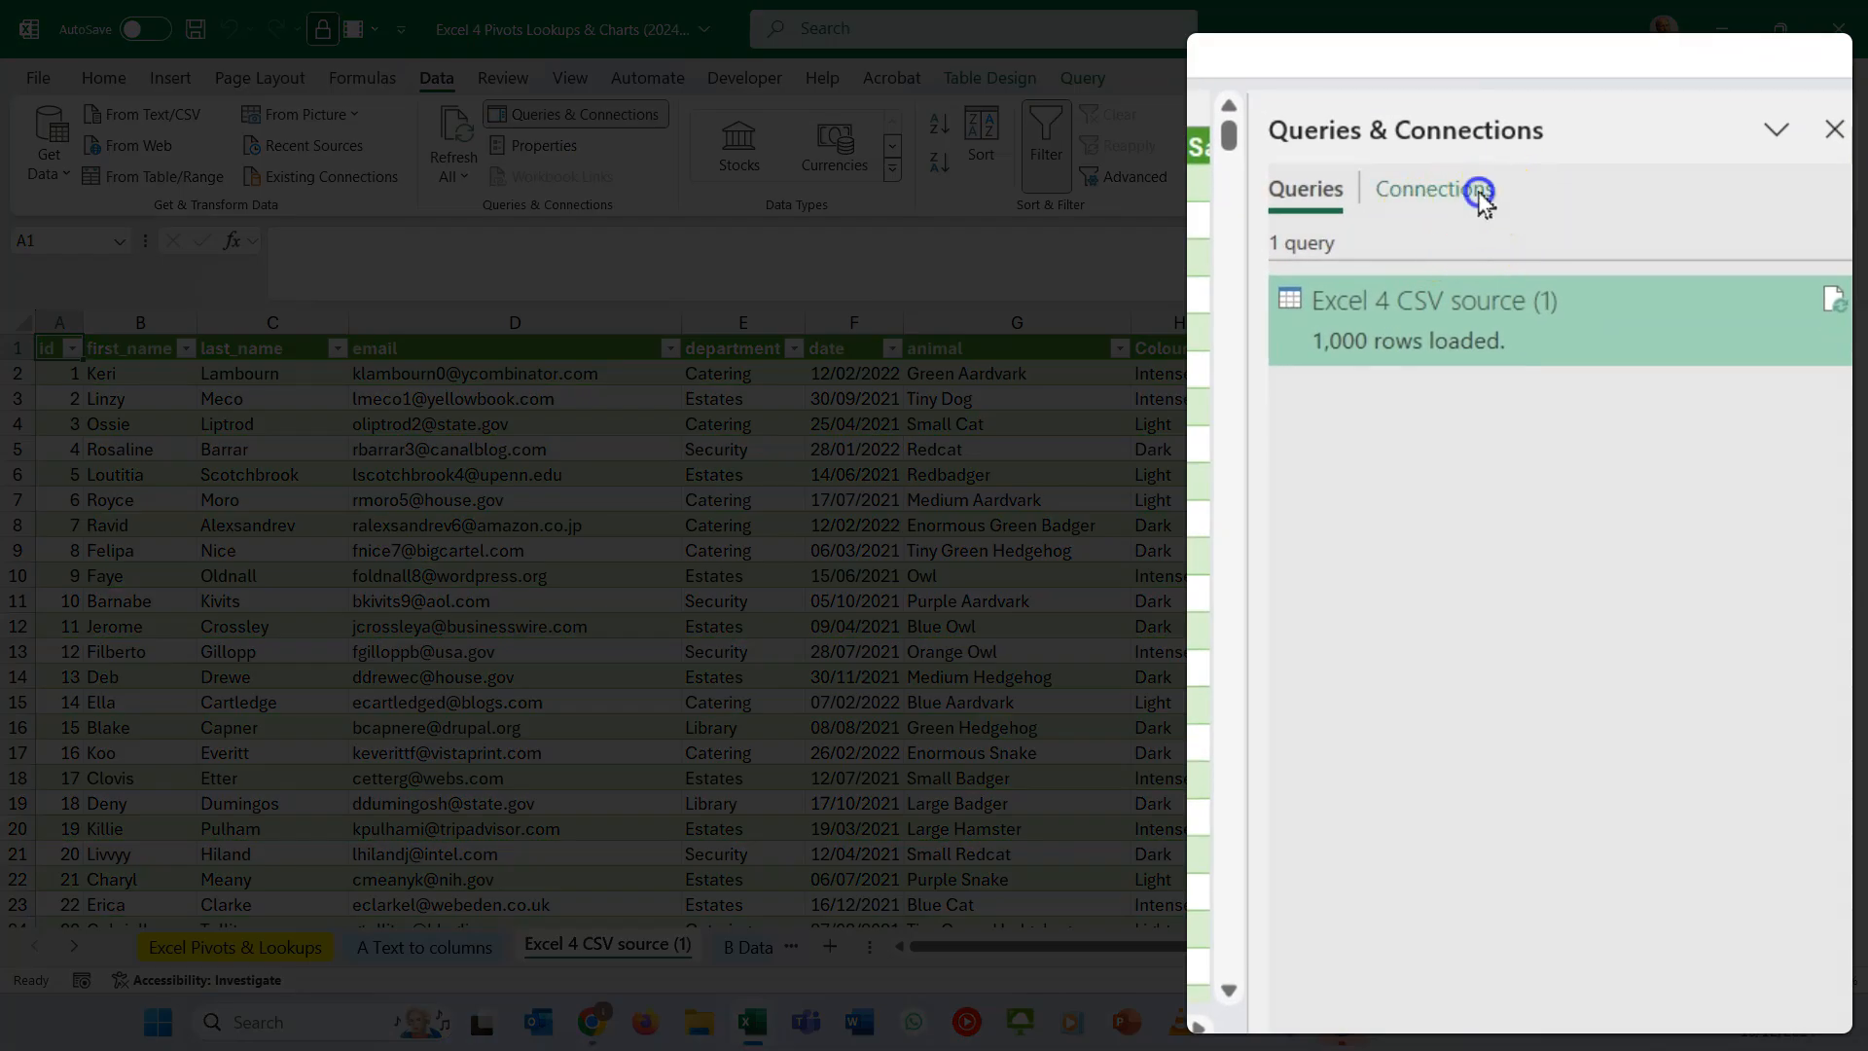
right_click(1473, 334)
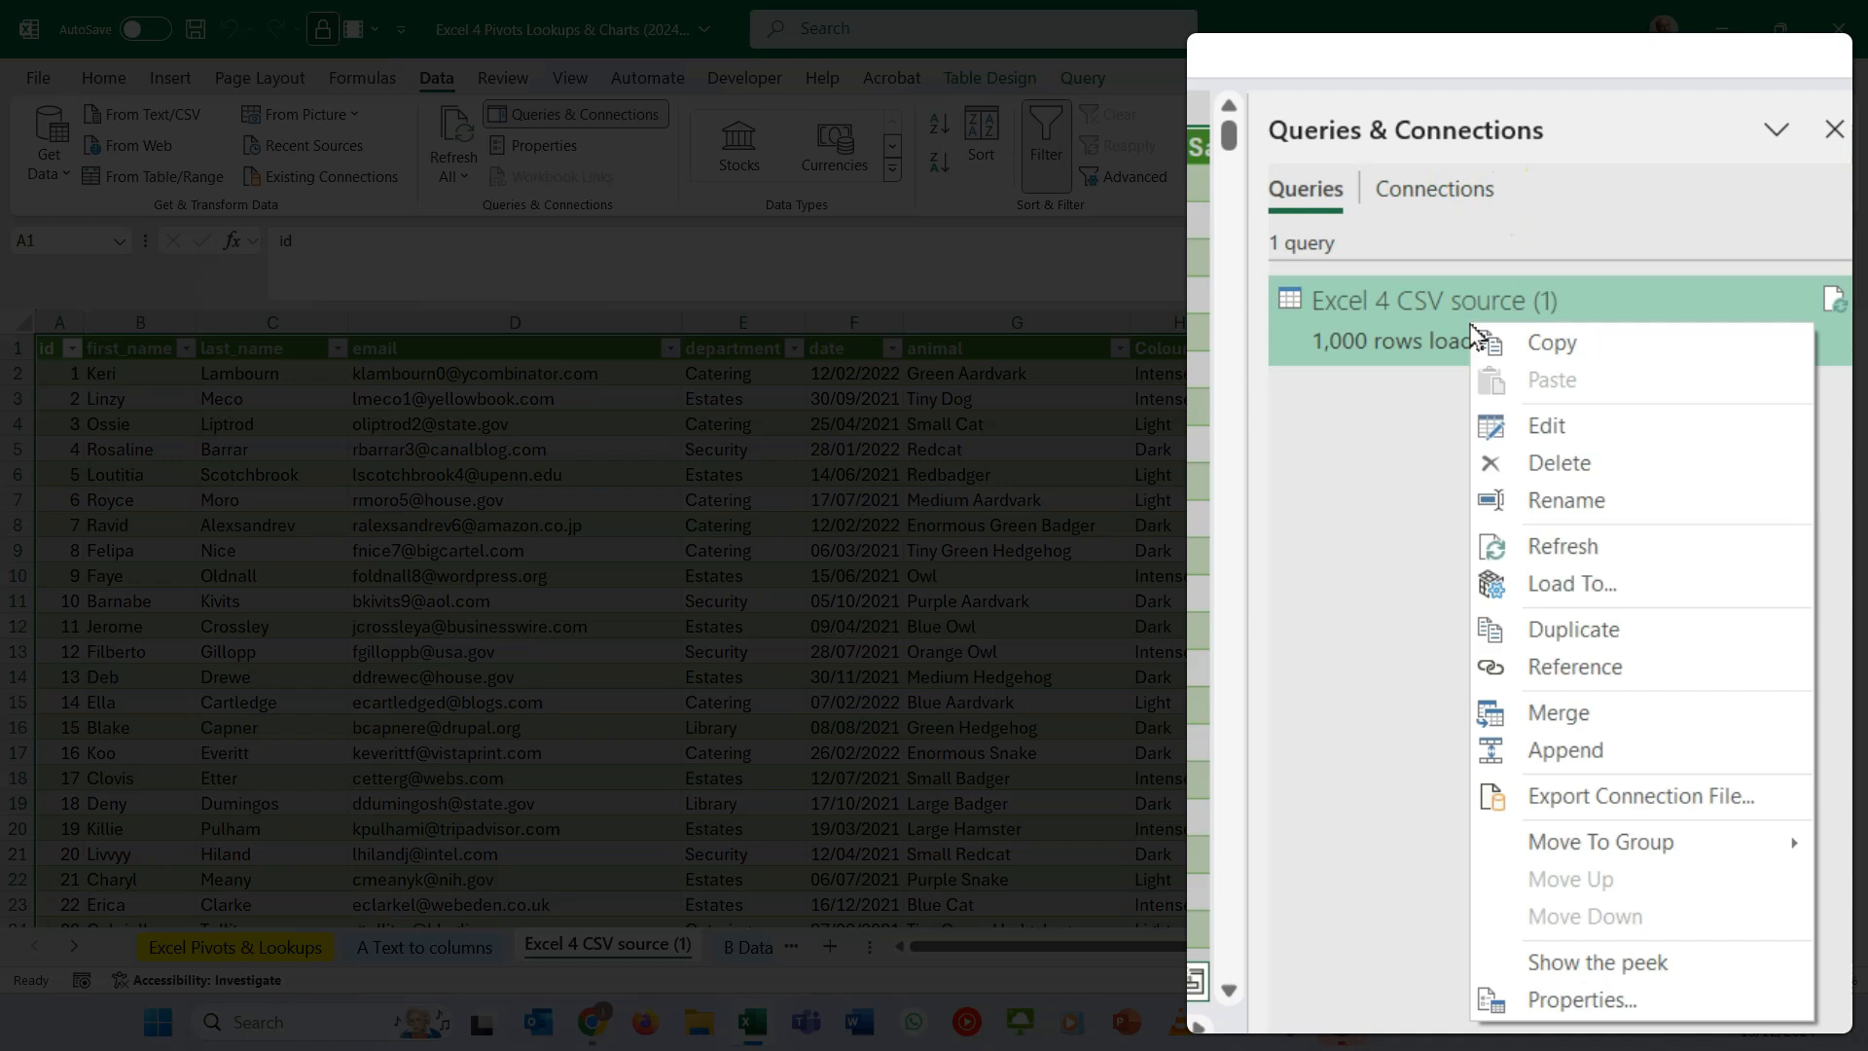
click(1596, 463)
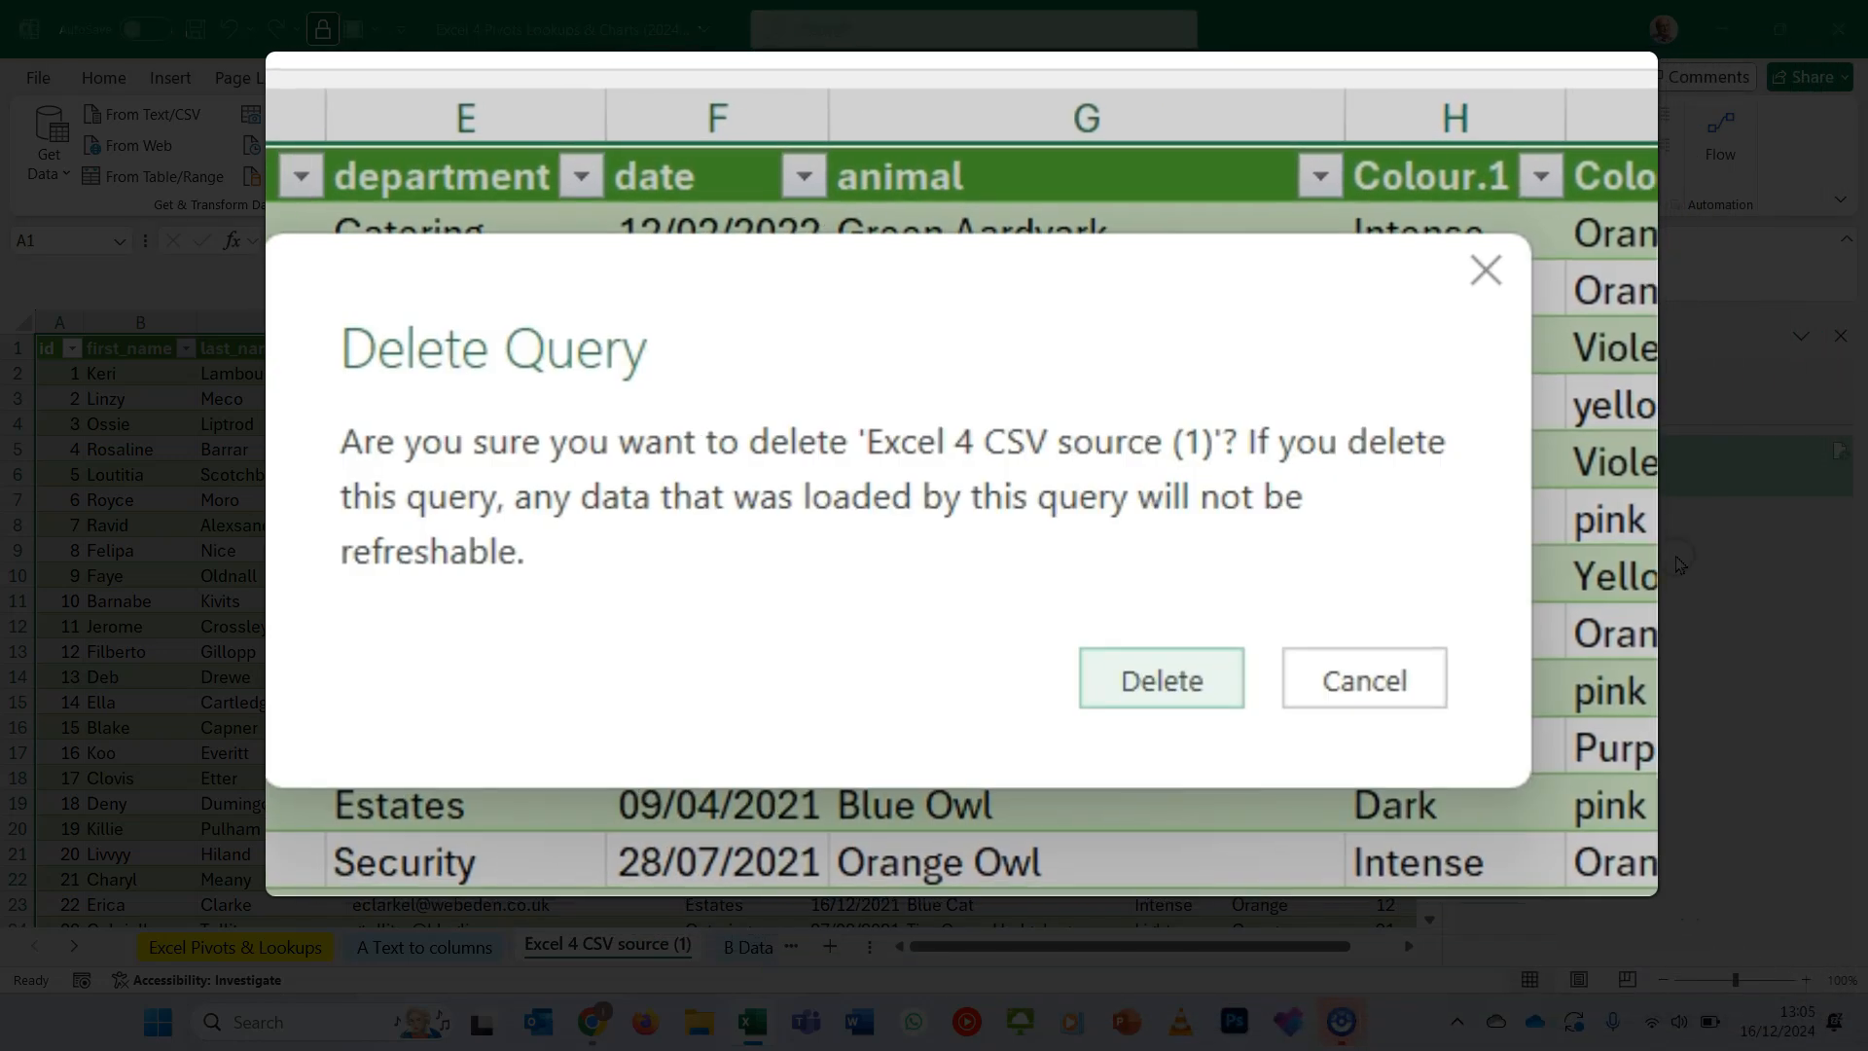
click(1172, 693)
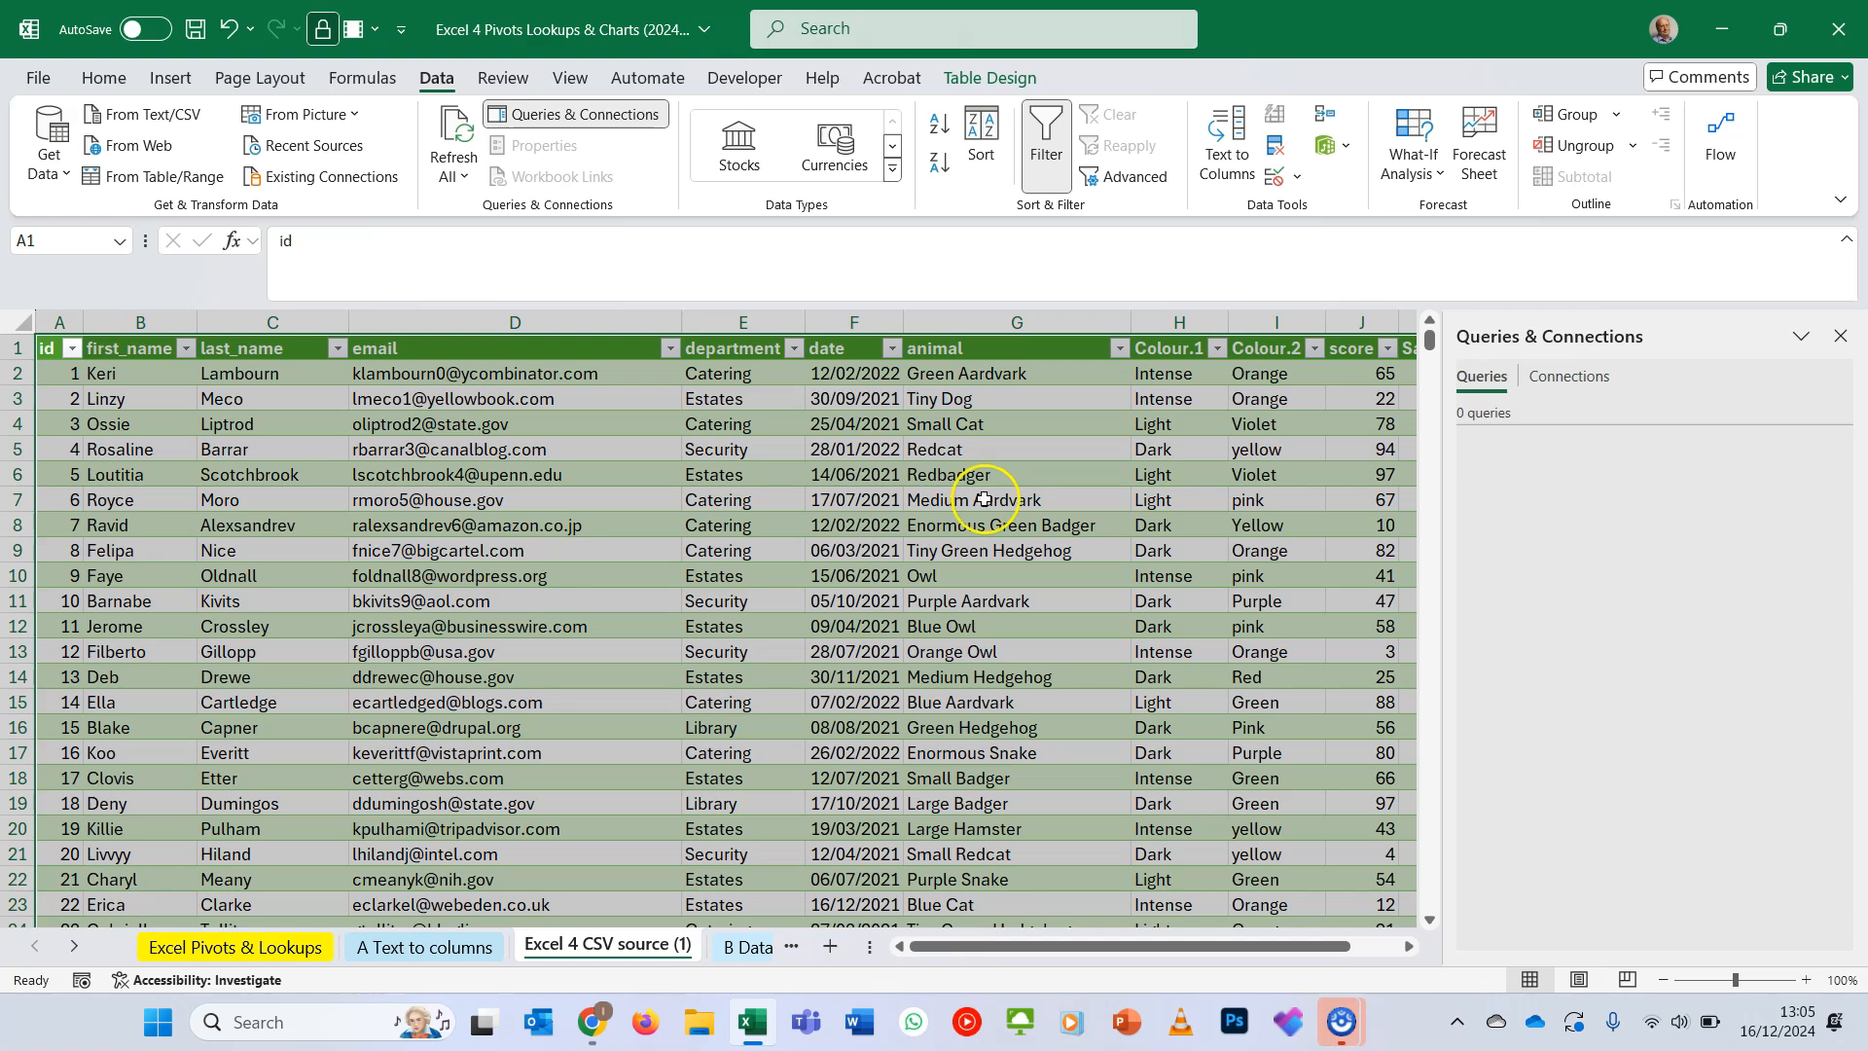
scroll(946, 507, right, 3)
scroll(947, 507, left, 3)
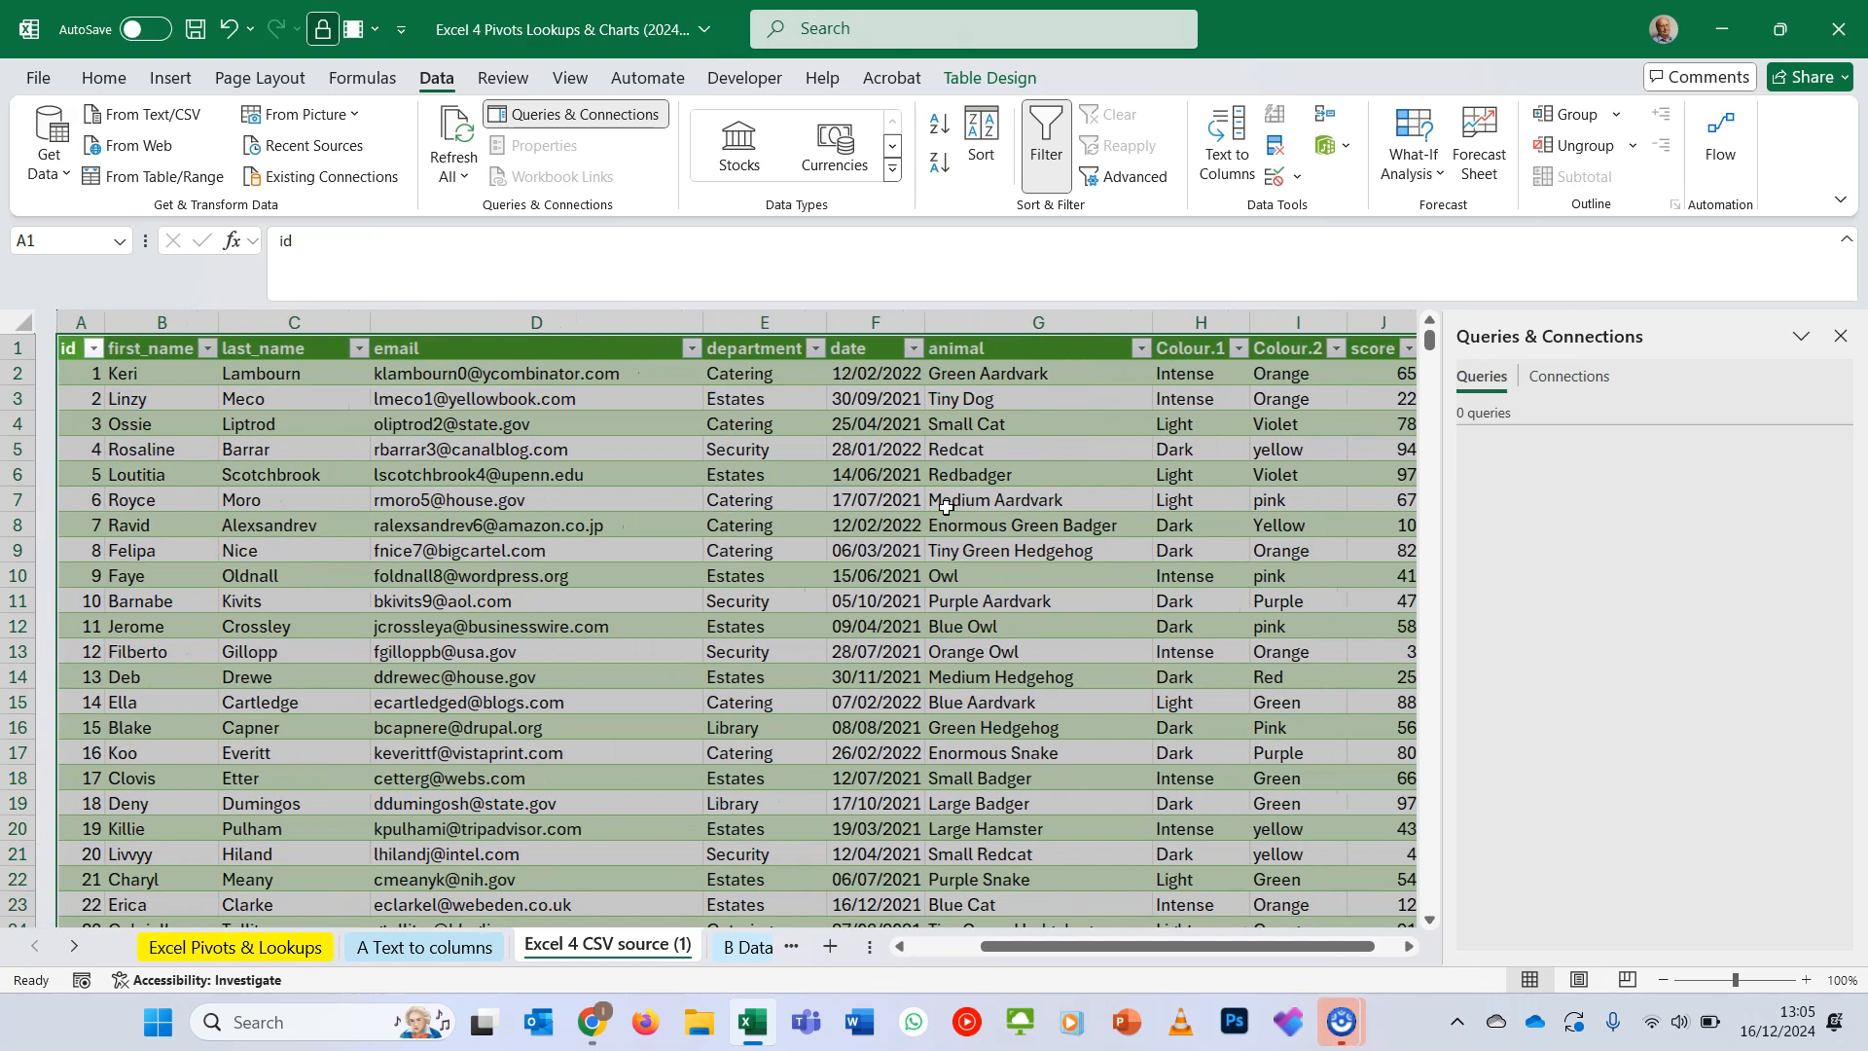
scroll(946, 507, down, 2)
scroll(947, 507, up, 2)
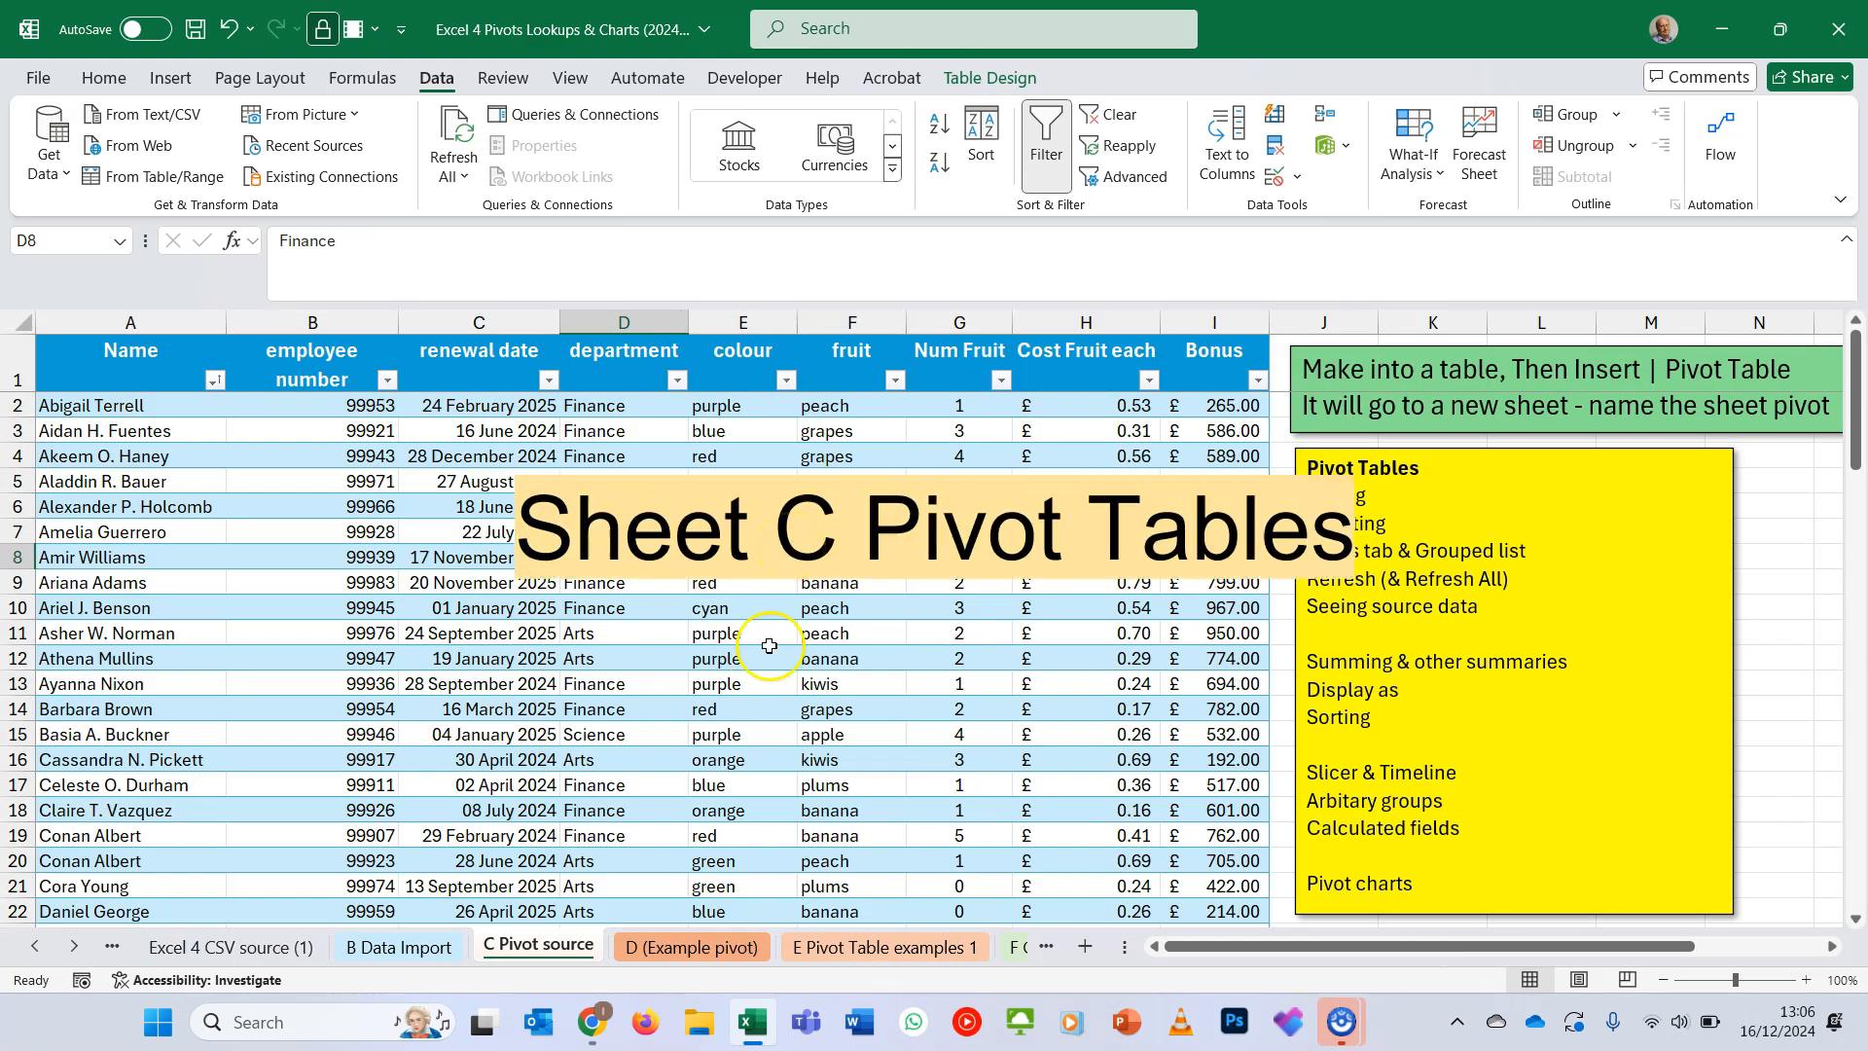
- Examine the example pivot table and its fields on the D (Example pivot) sheet and return to C Pivot source
click(707, 948)
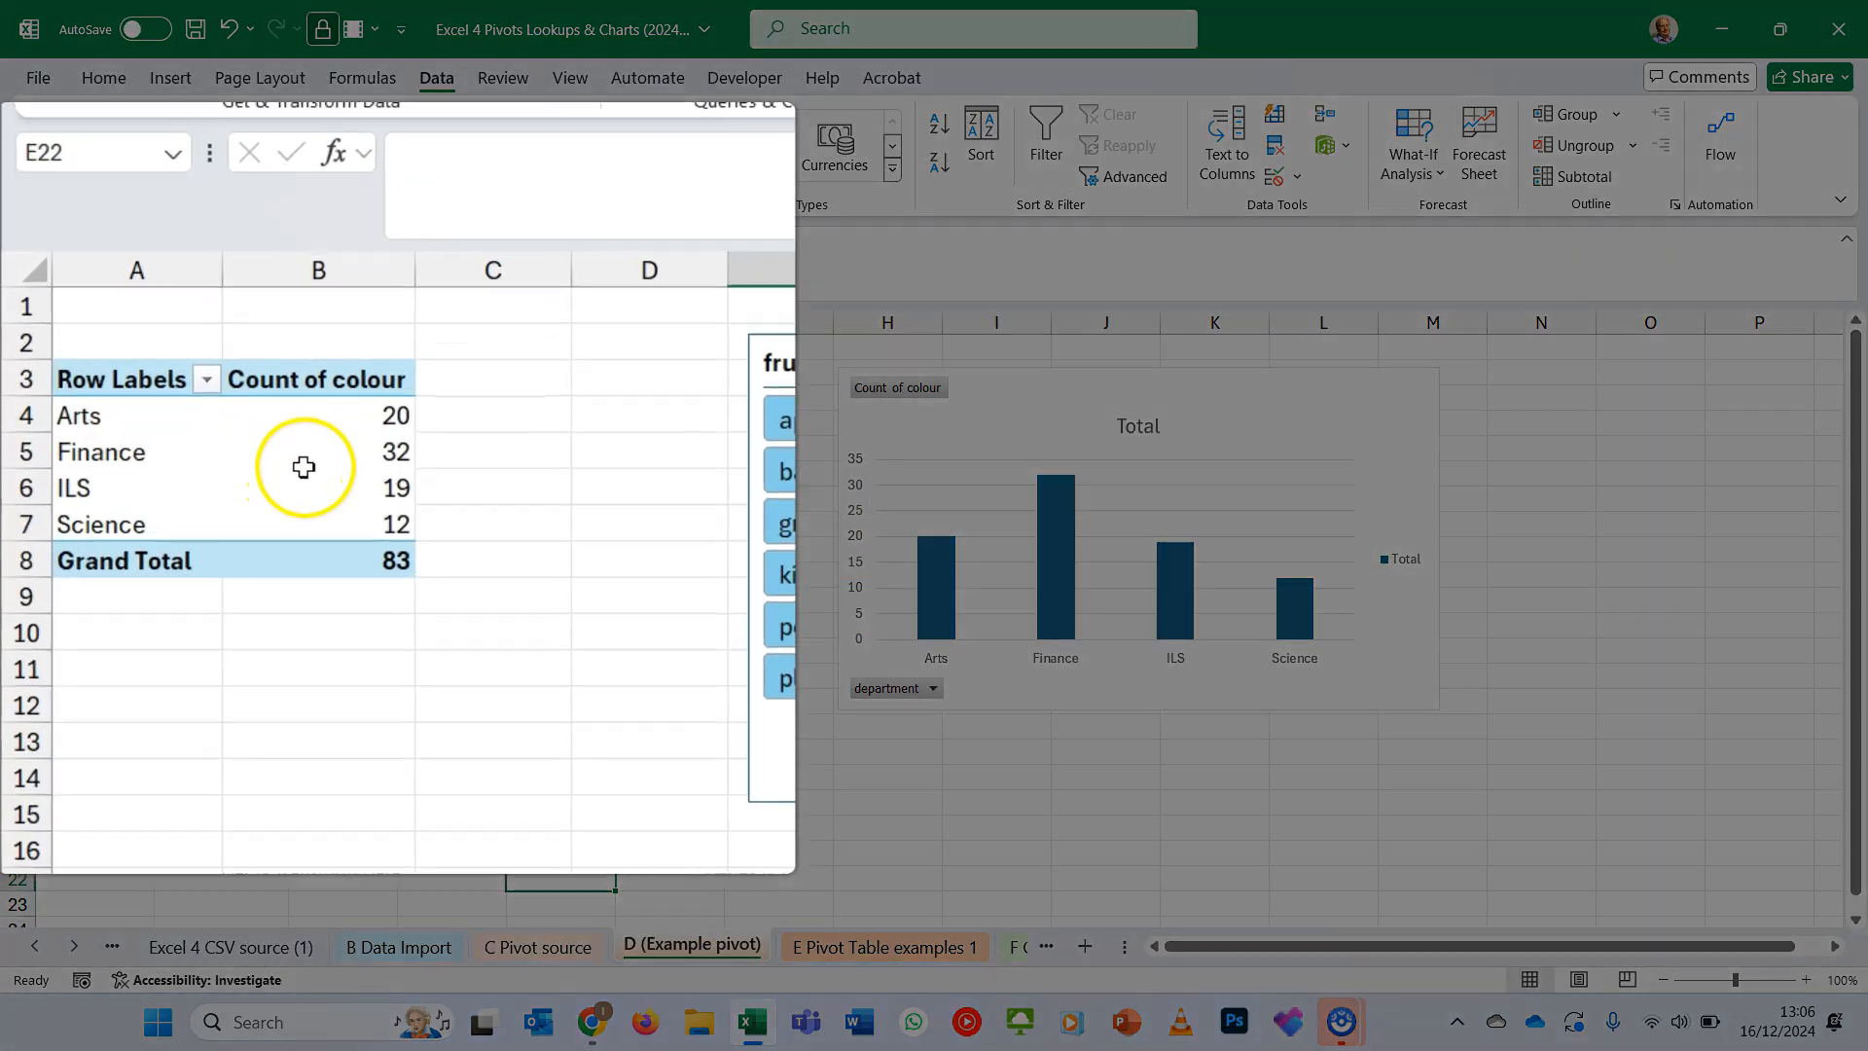
click(303, 467)
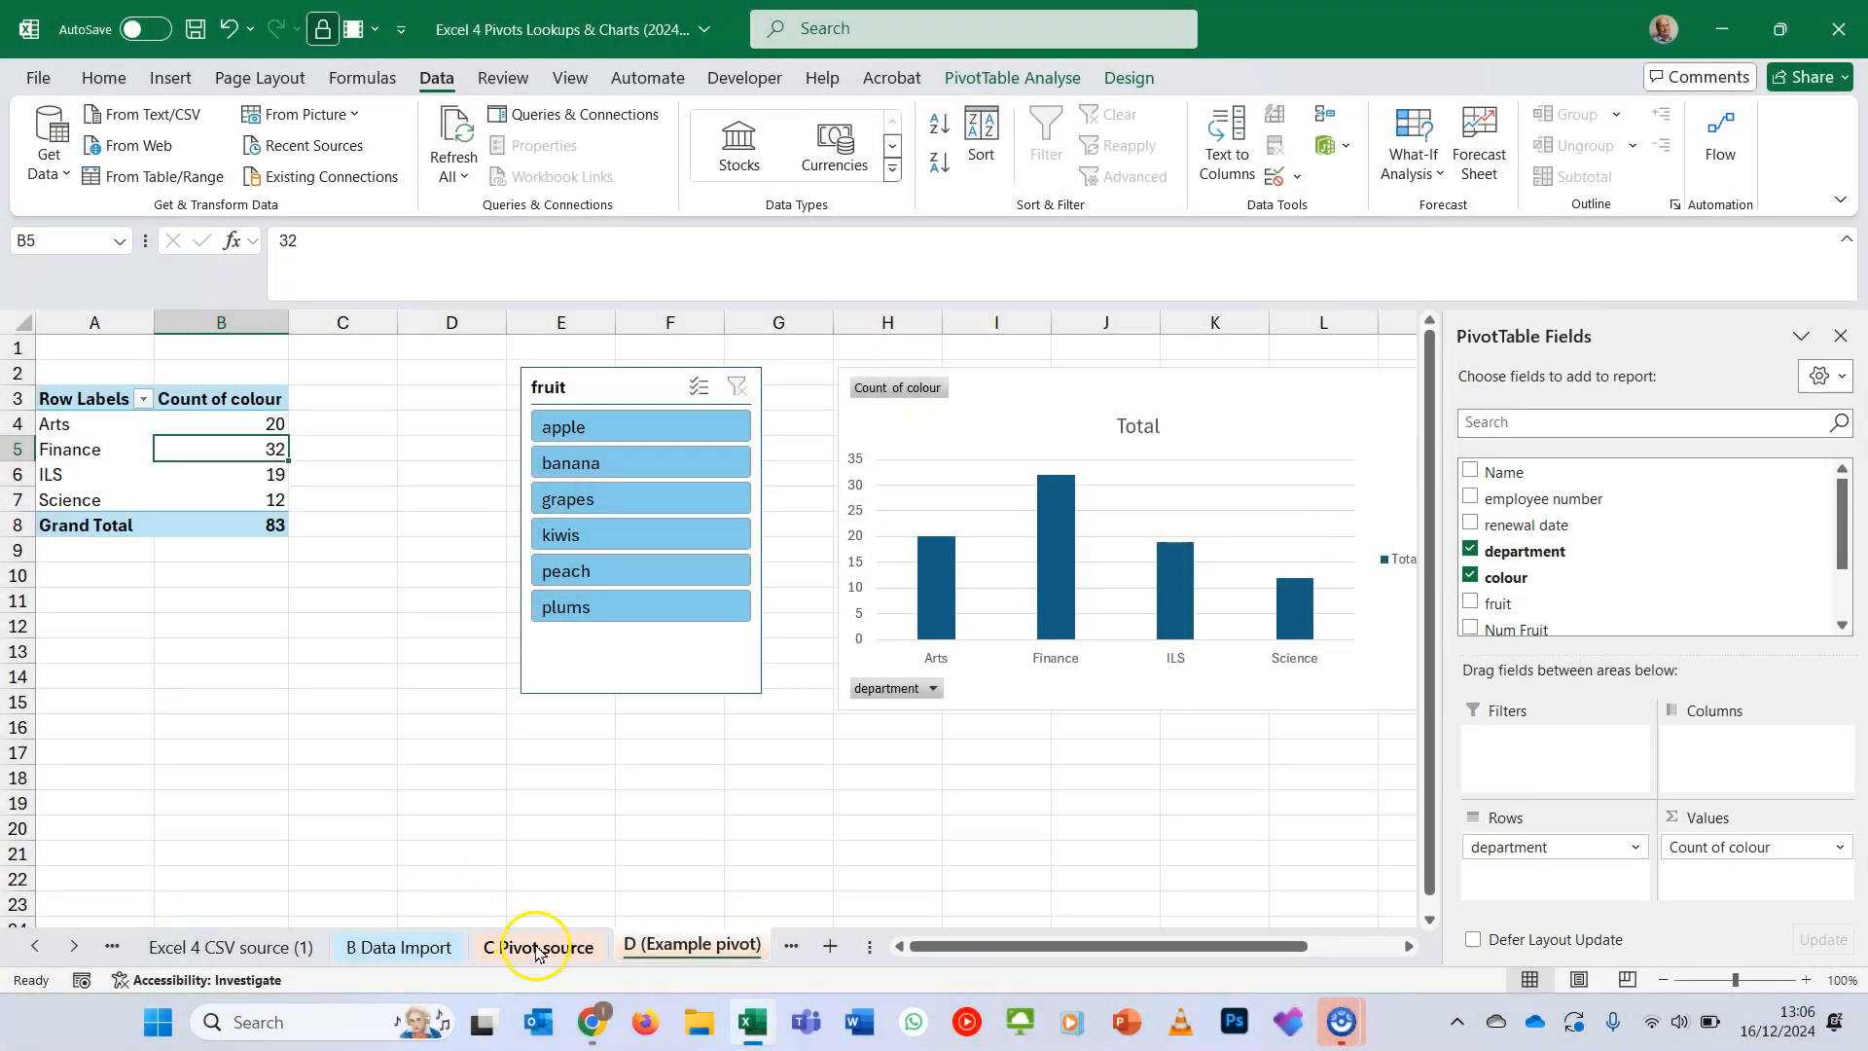
click(536, 947)
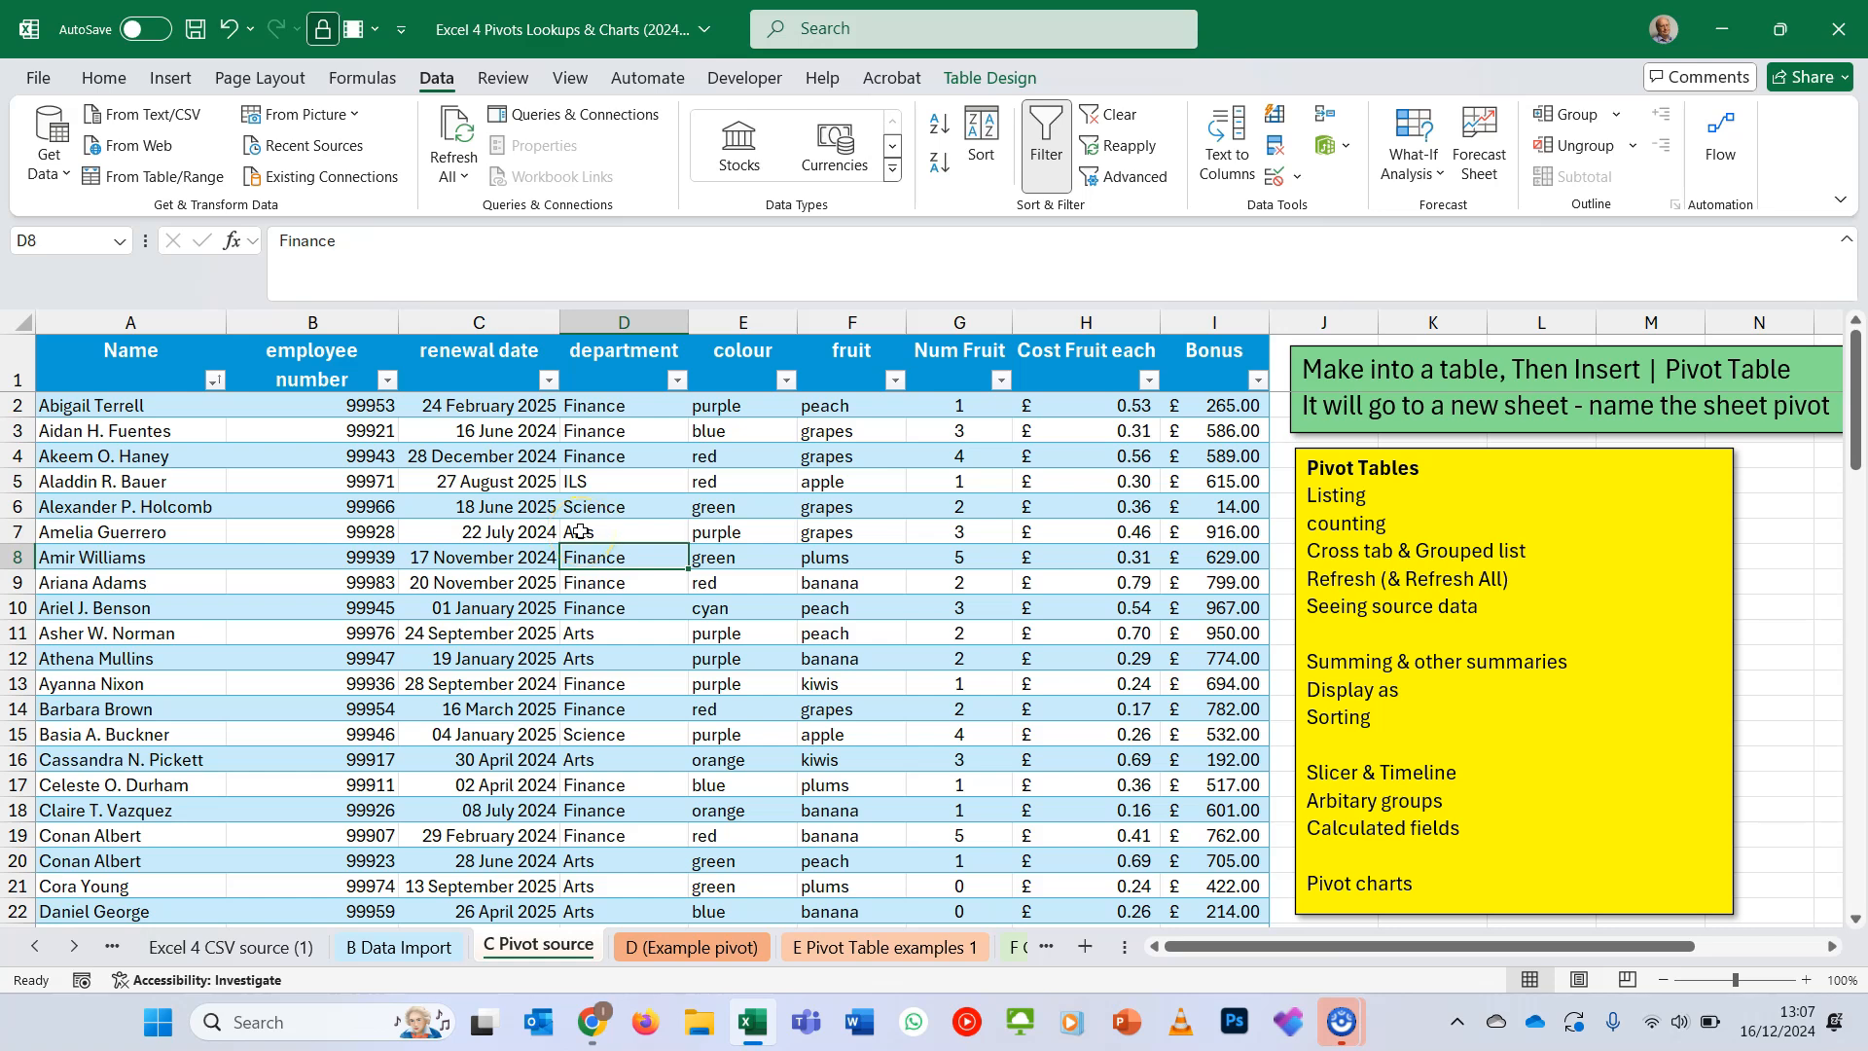
- Insert a PivotTable based on the Employees table on a new worksheet
click(581, 531)
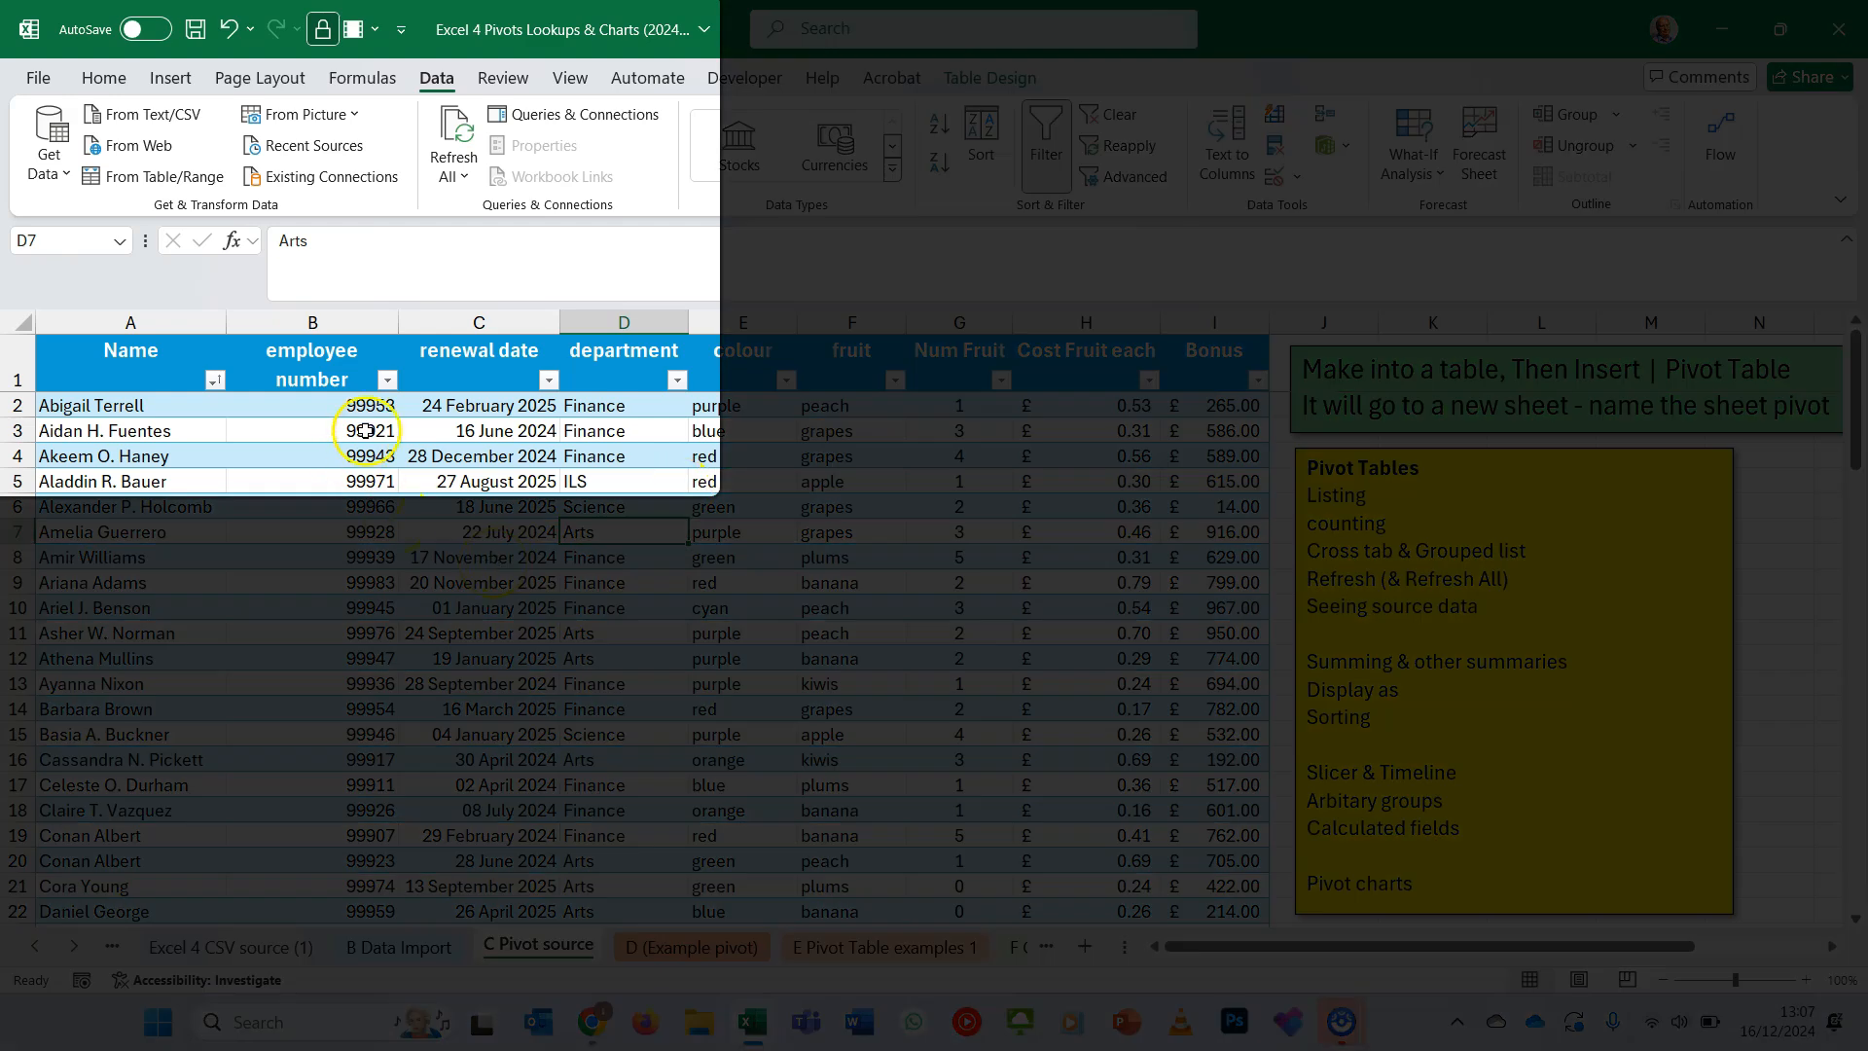
click(173, 78)
click(53, 171)
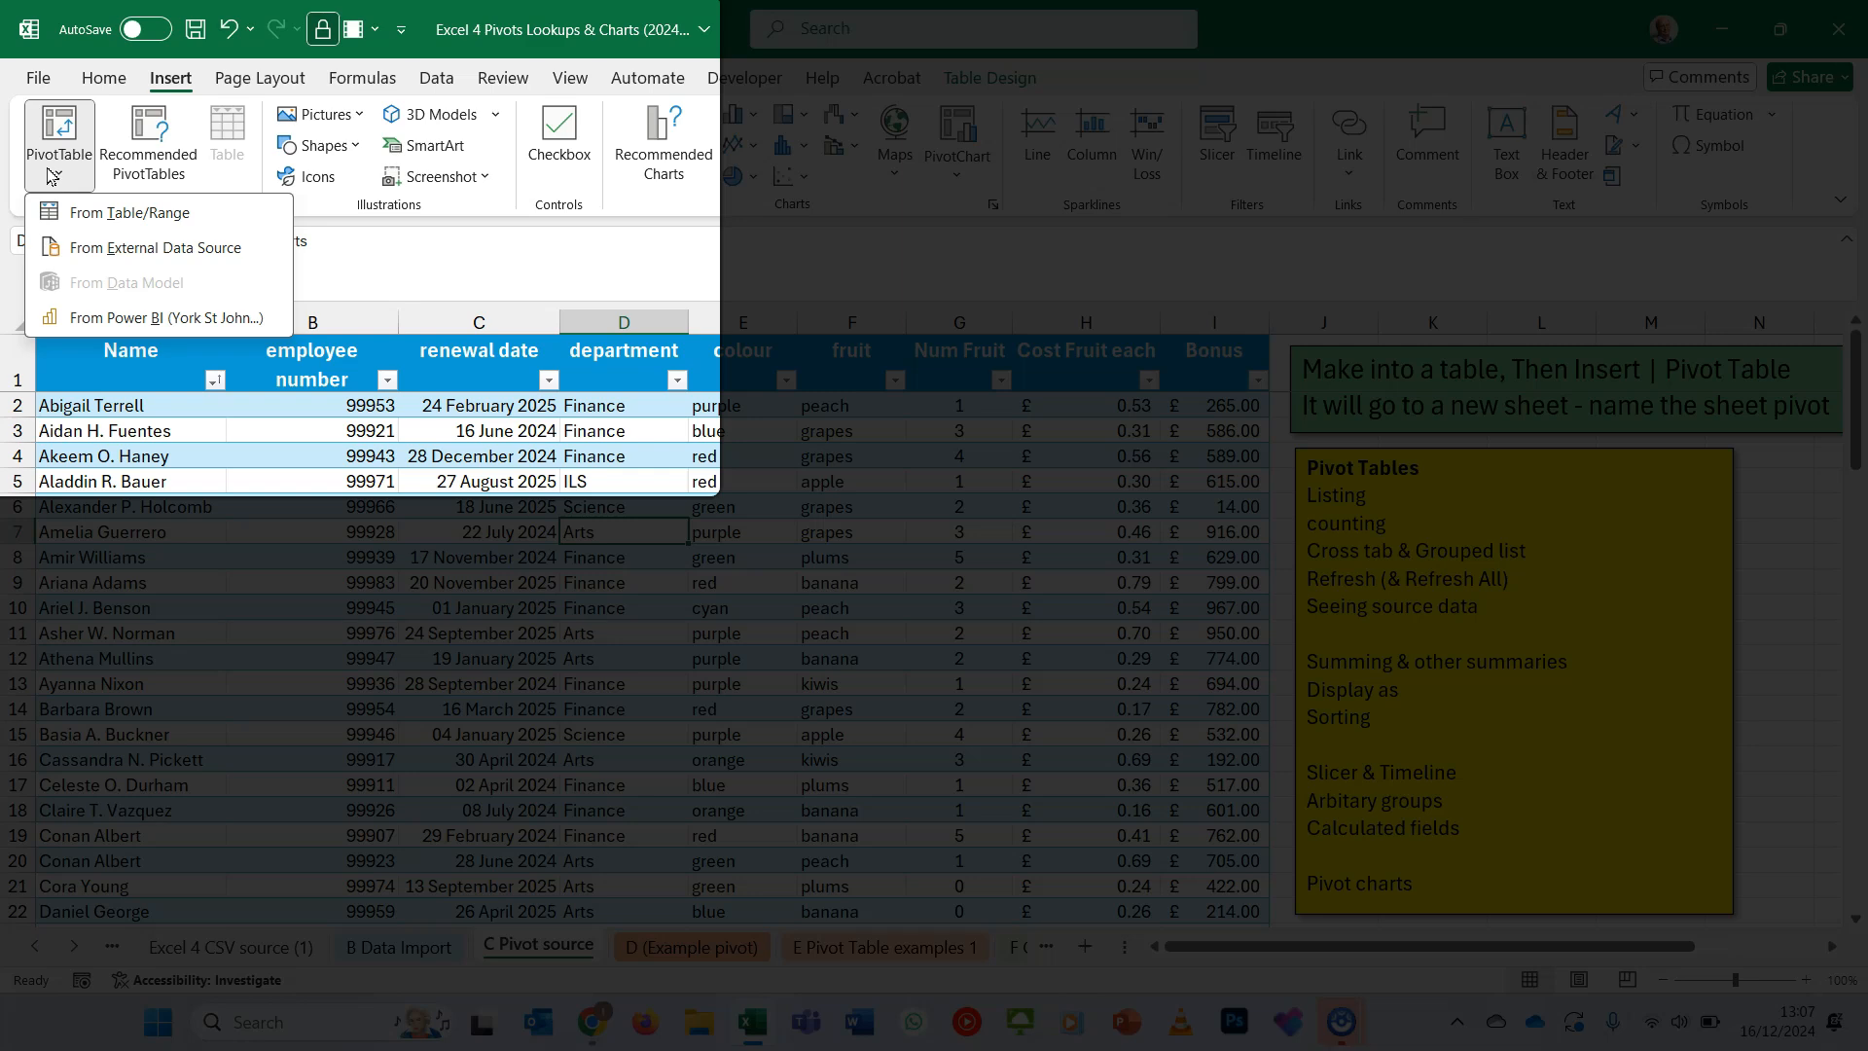
click(55, 141)
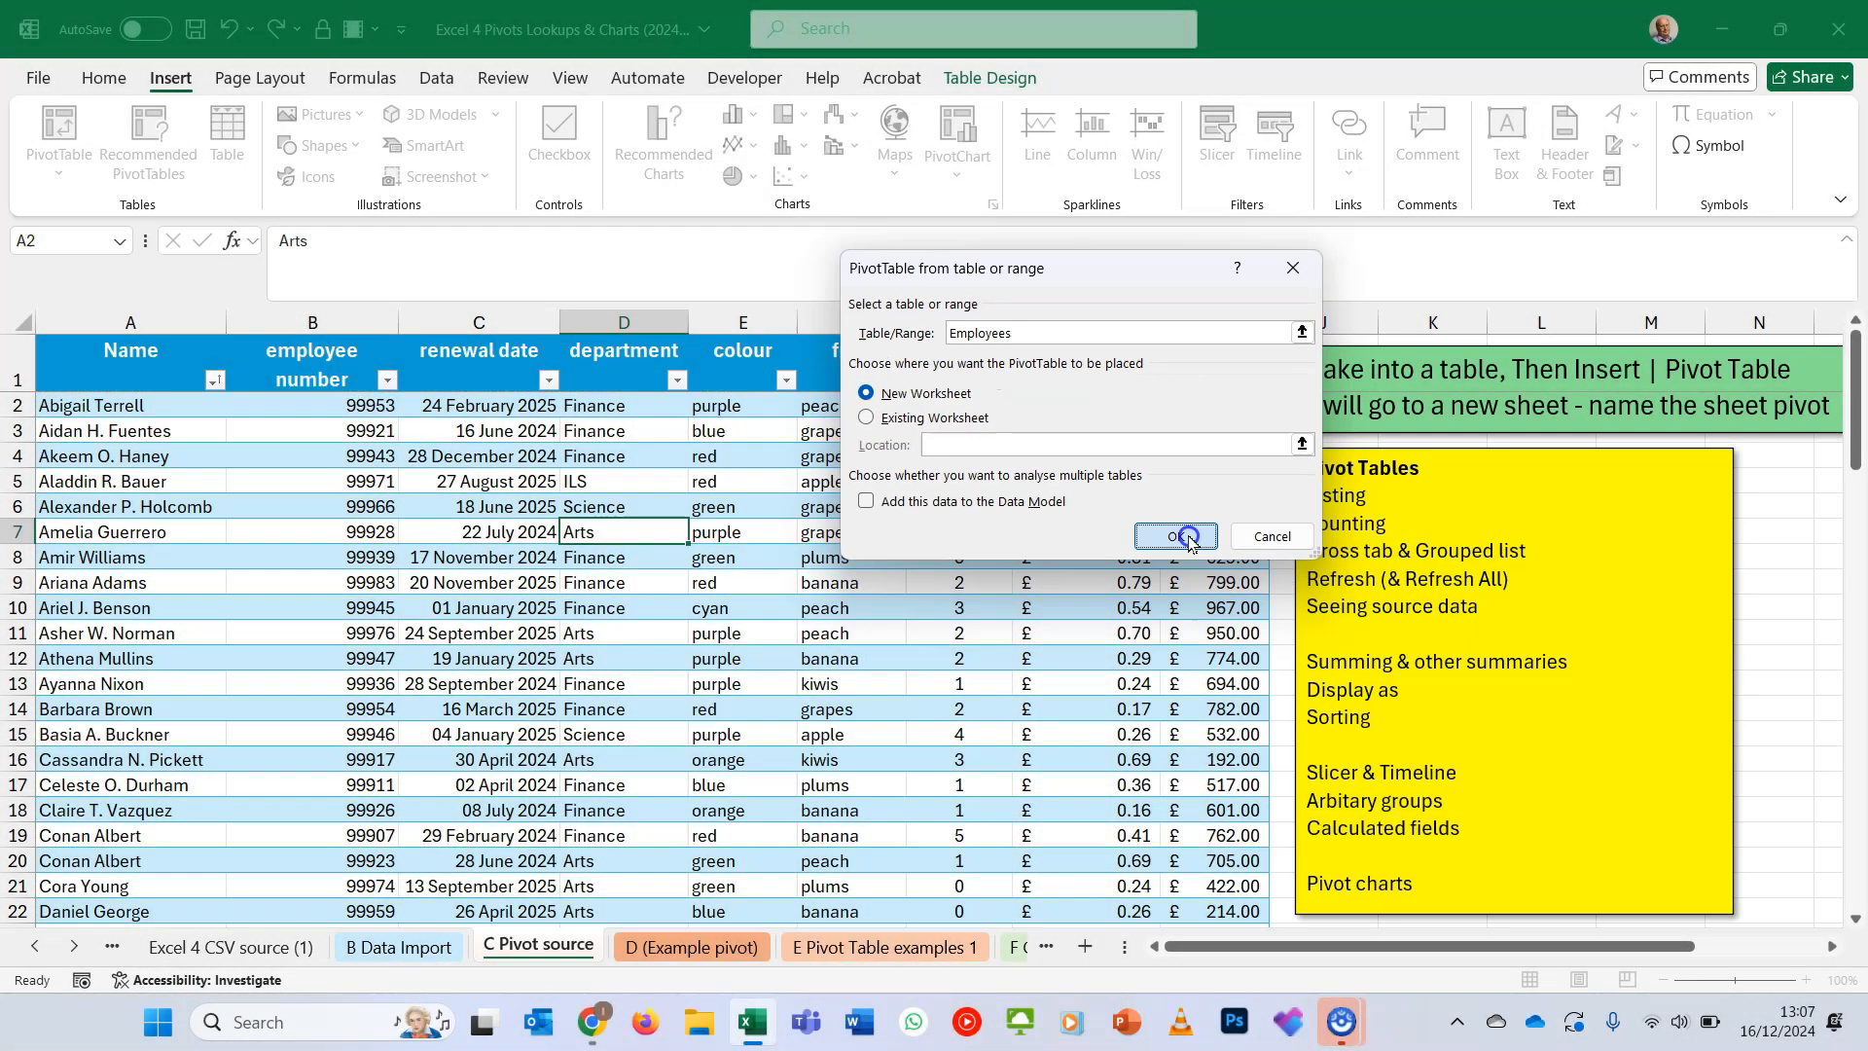
click(1188, 640)
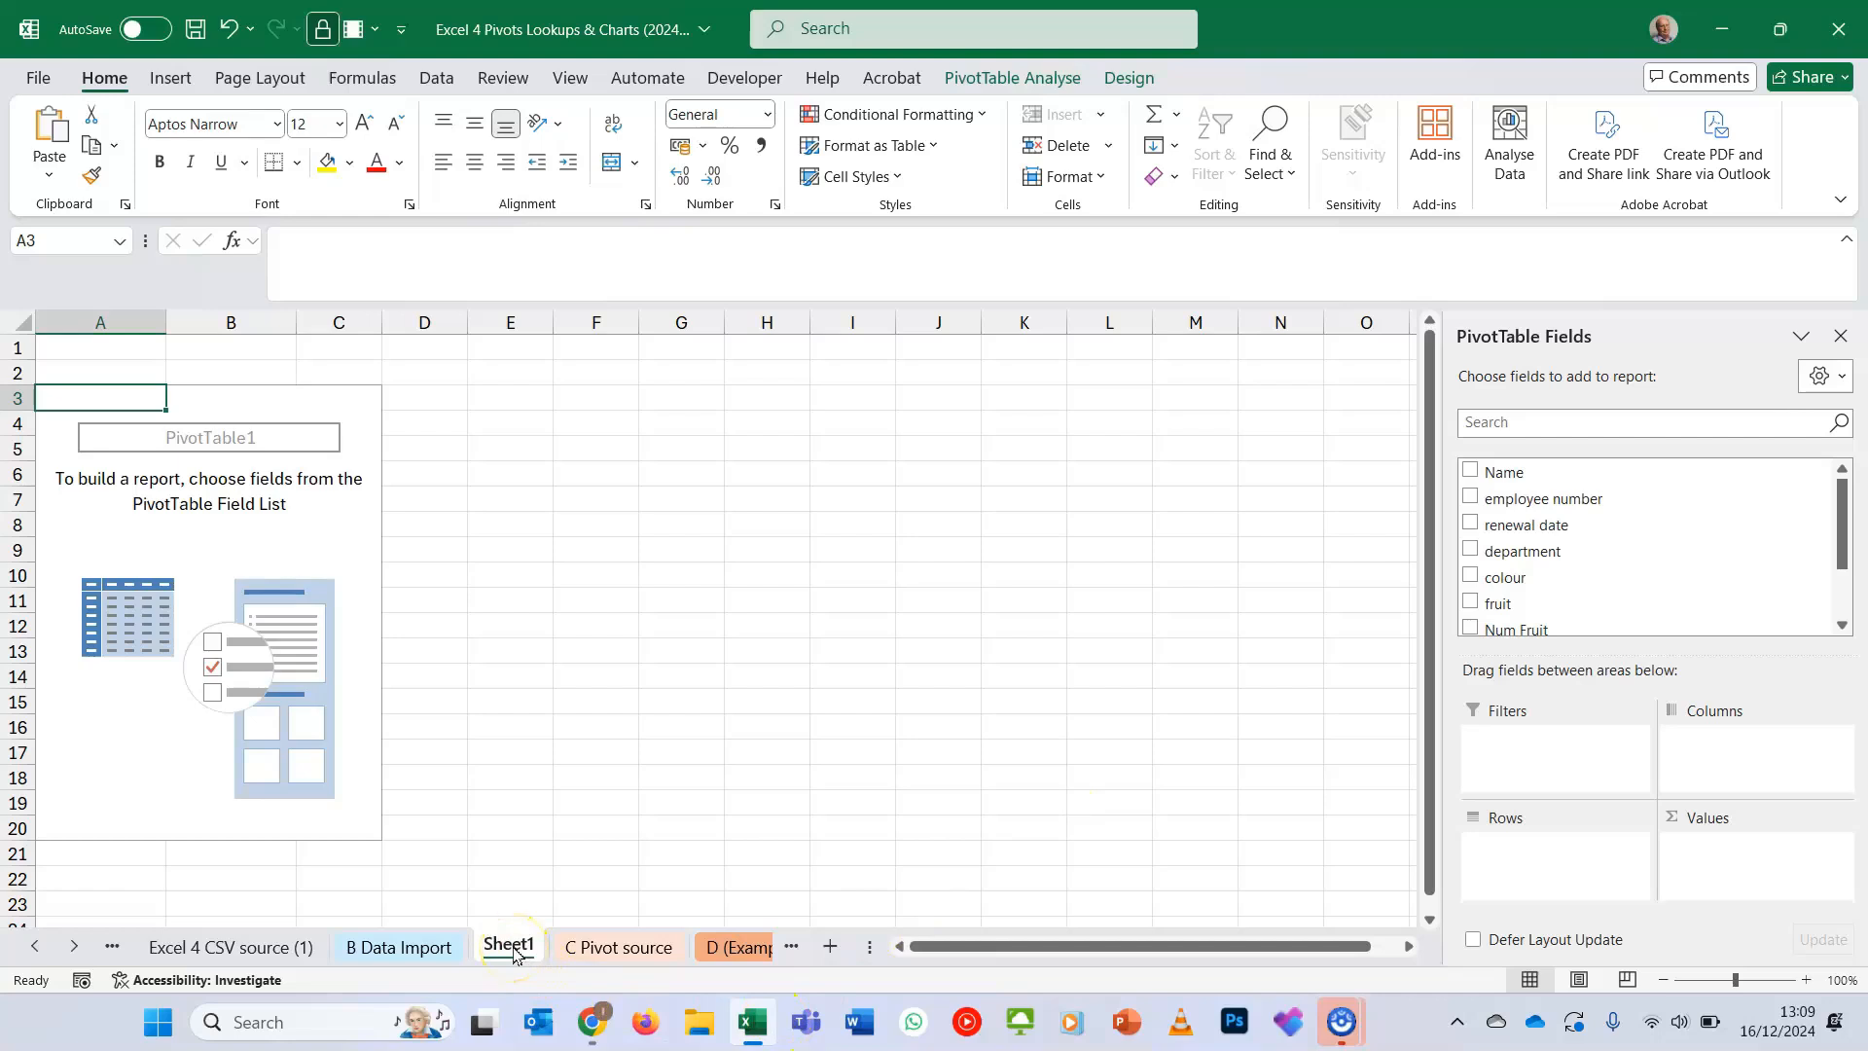
- Rename the new pivot table's worksheet as Pivot ideas
click(515, 959)
double_click(528, 949)
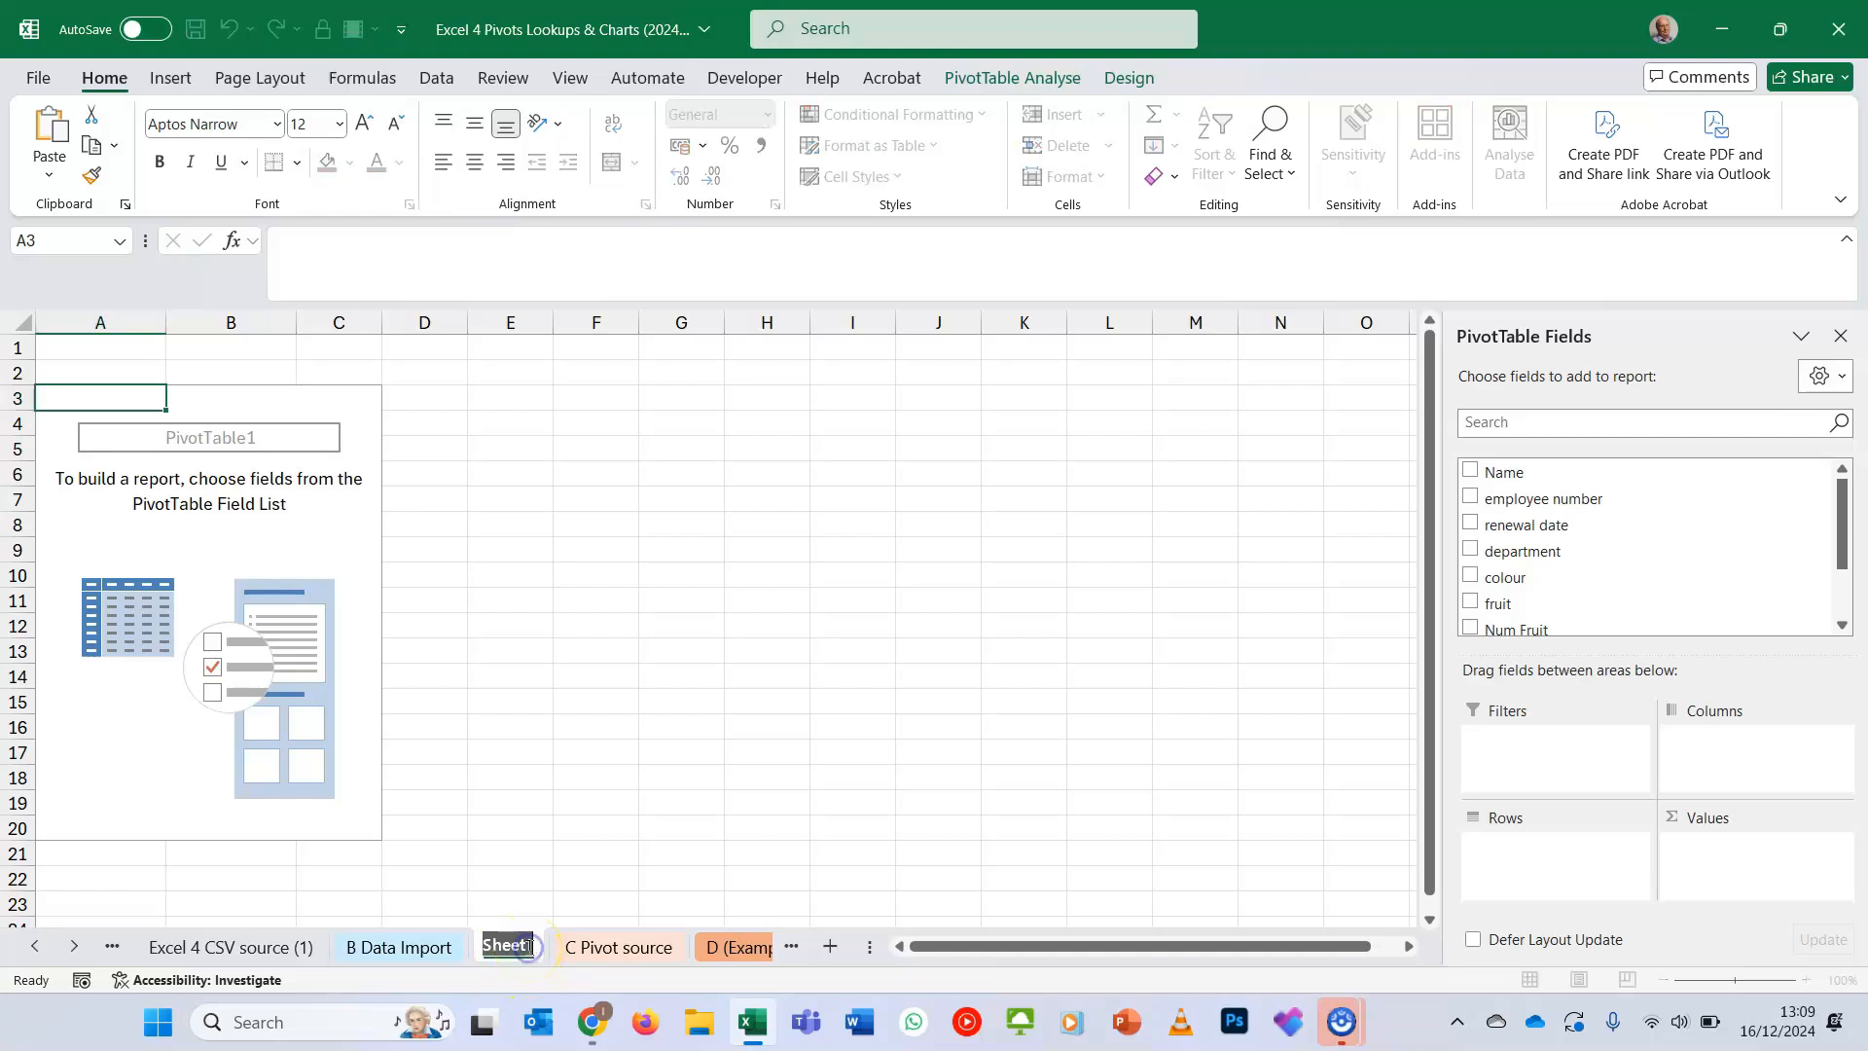
text(Pivot ideas)
click(618, 874)
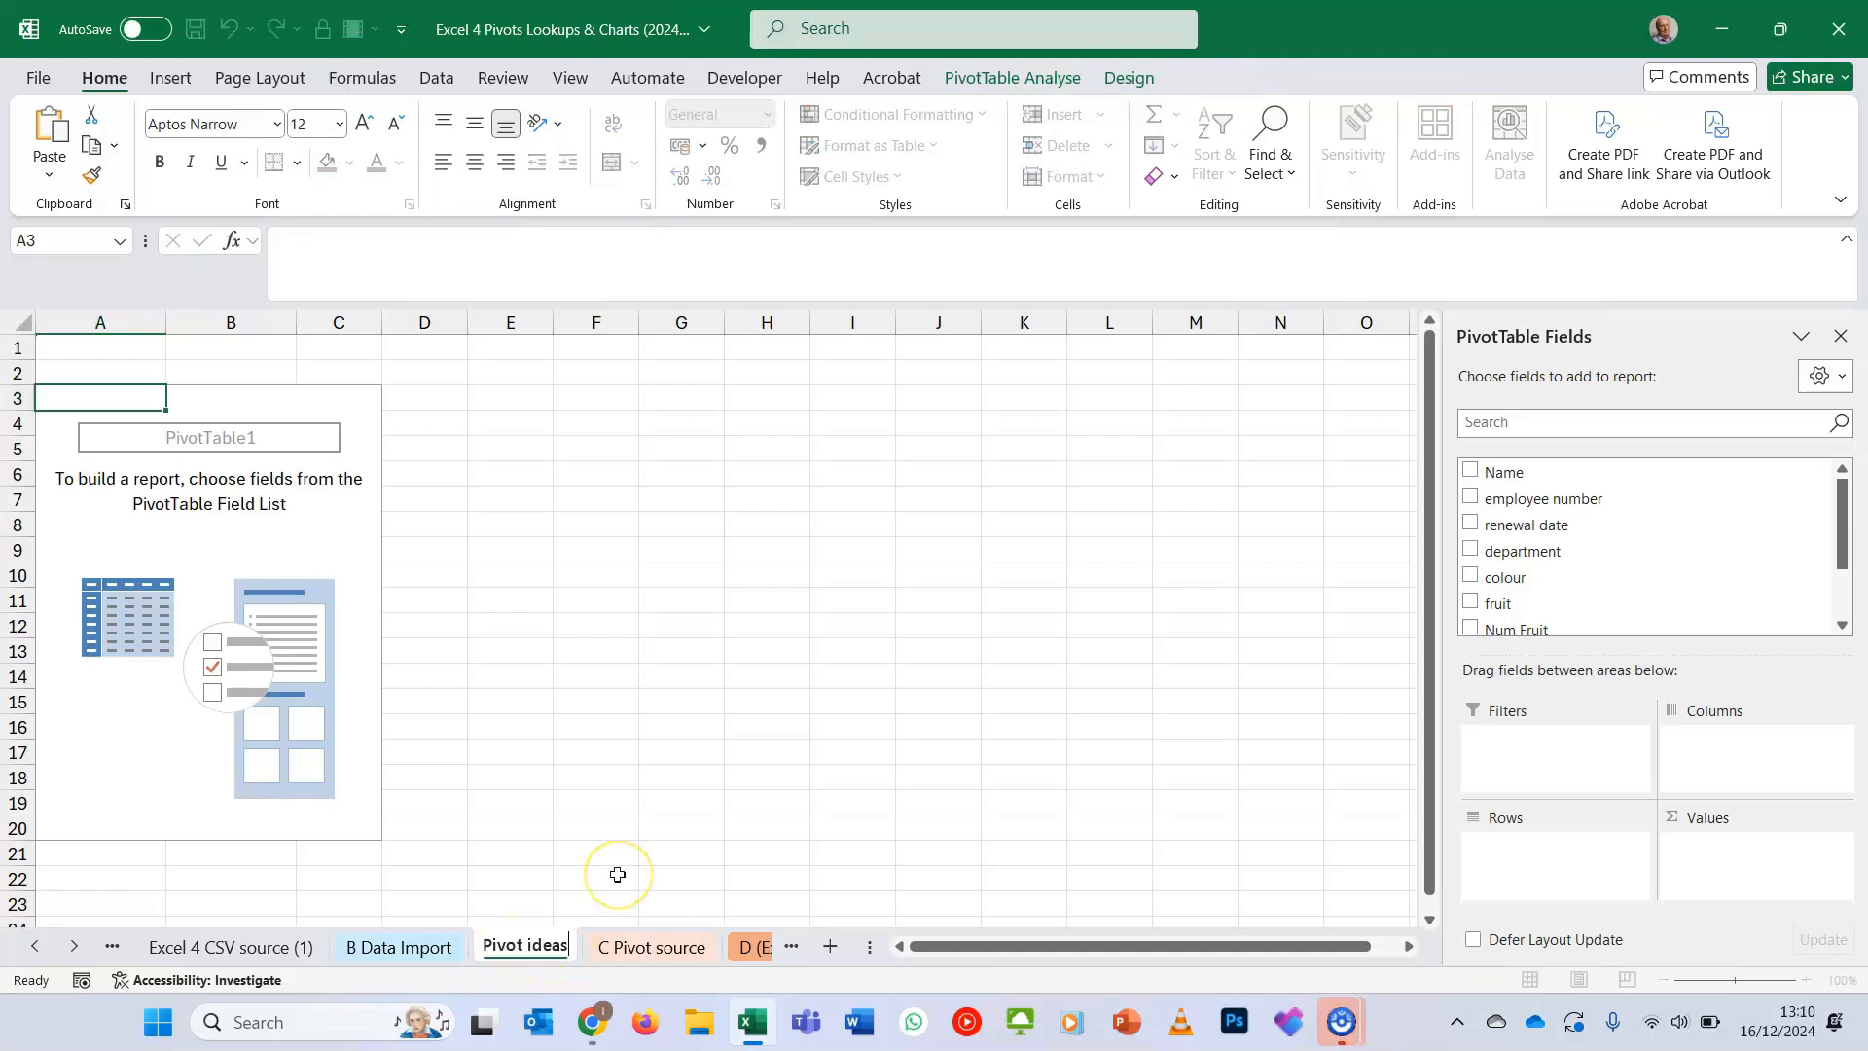
click(618, 874)
- Check how the field list hides and returns by selecting cells inside and outside the empty pivot table area
click(338, 550)
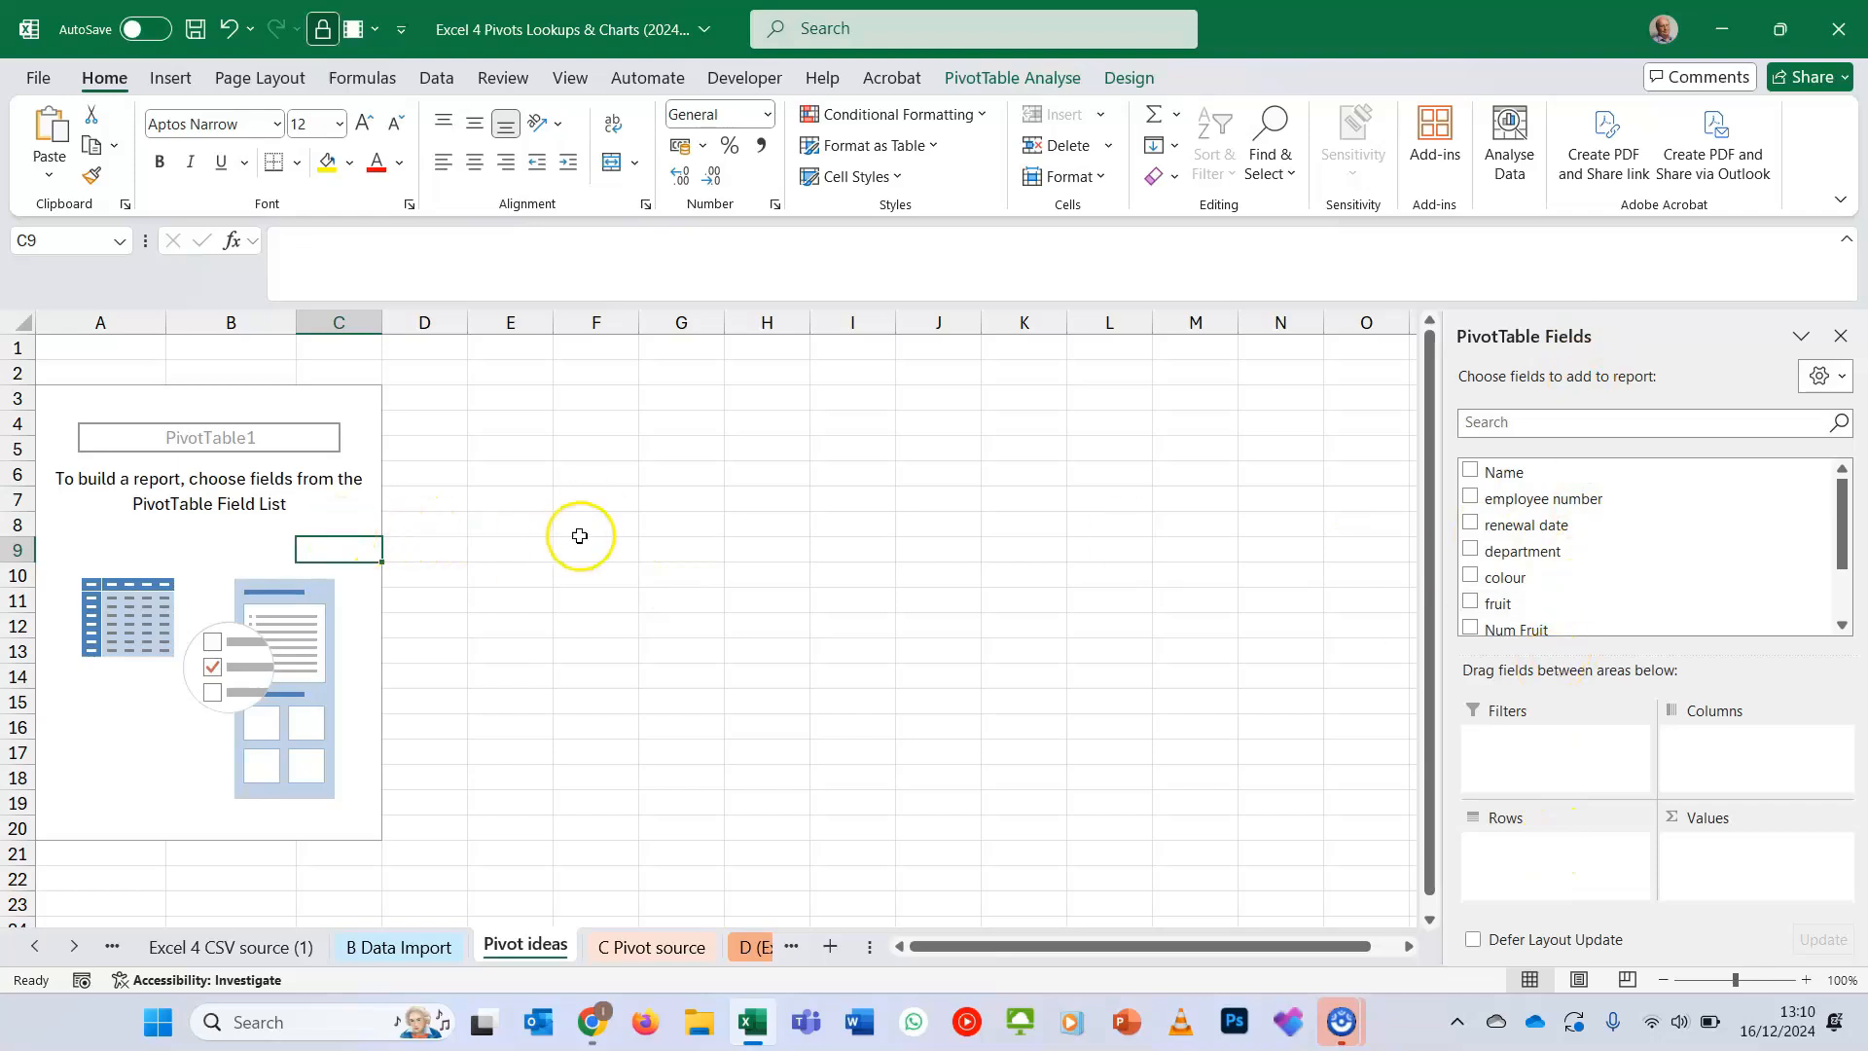
click(620, 533)
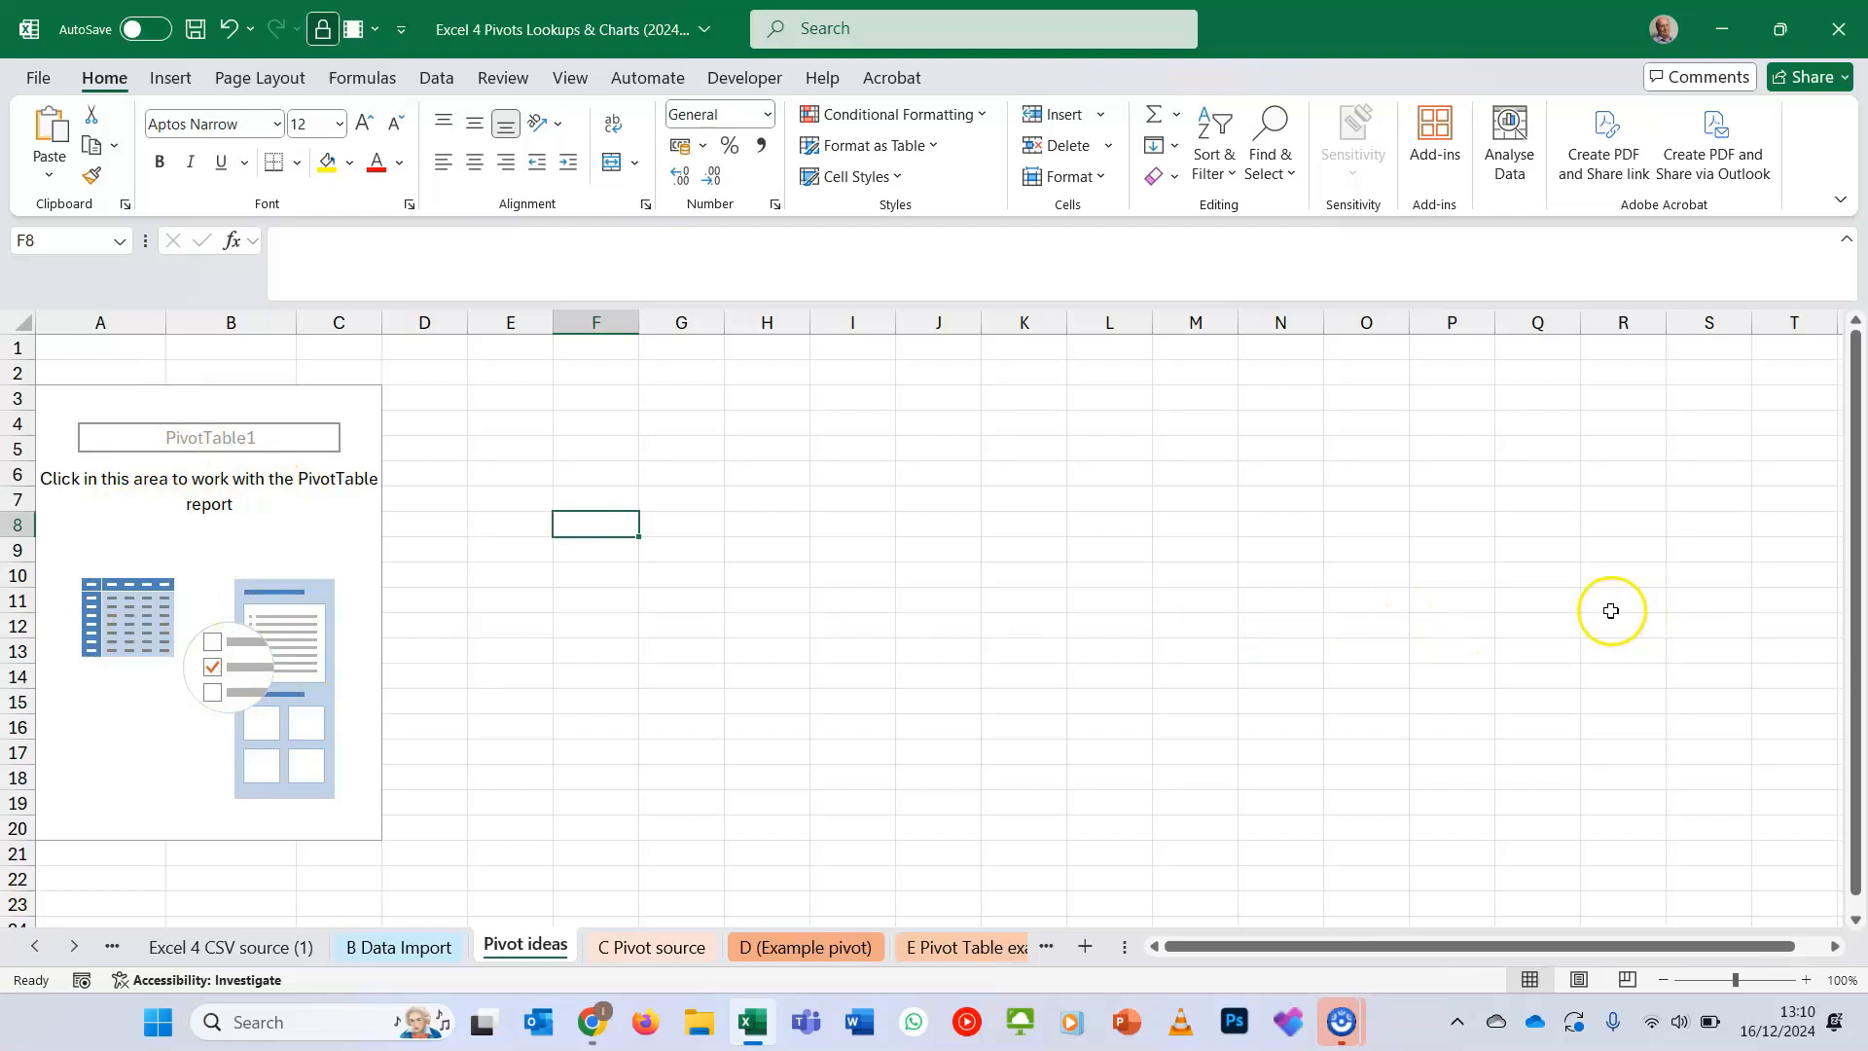
click(338, 532)
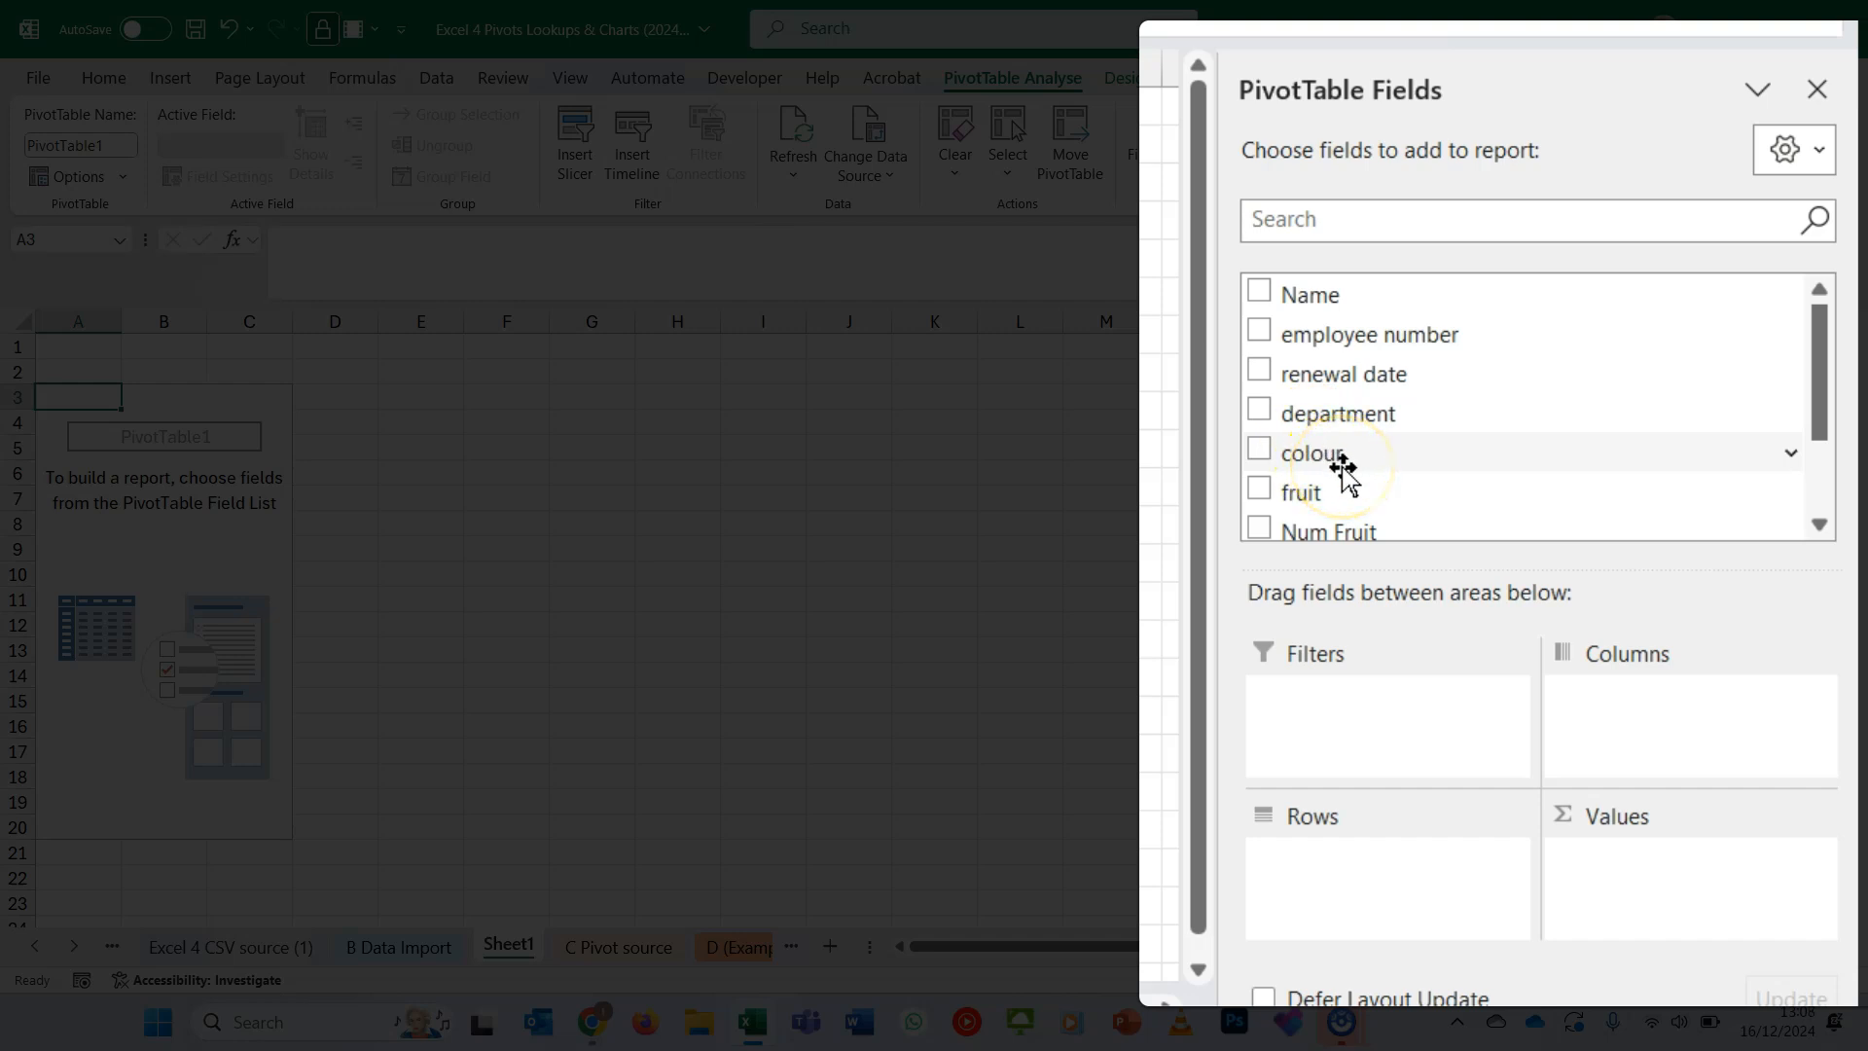
- Build the pivot table with colour as rows and a count of Name as values
drag(1340, 465, 1380, 776)
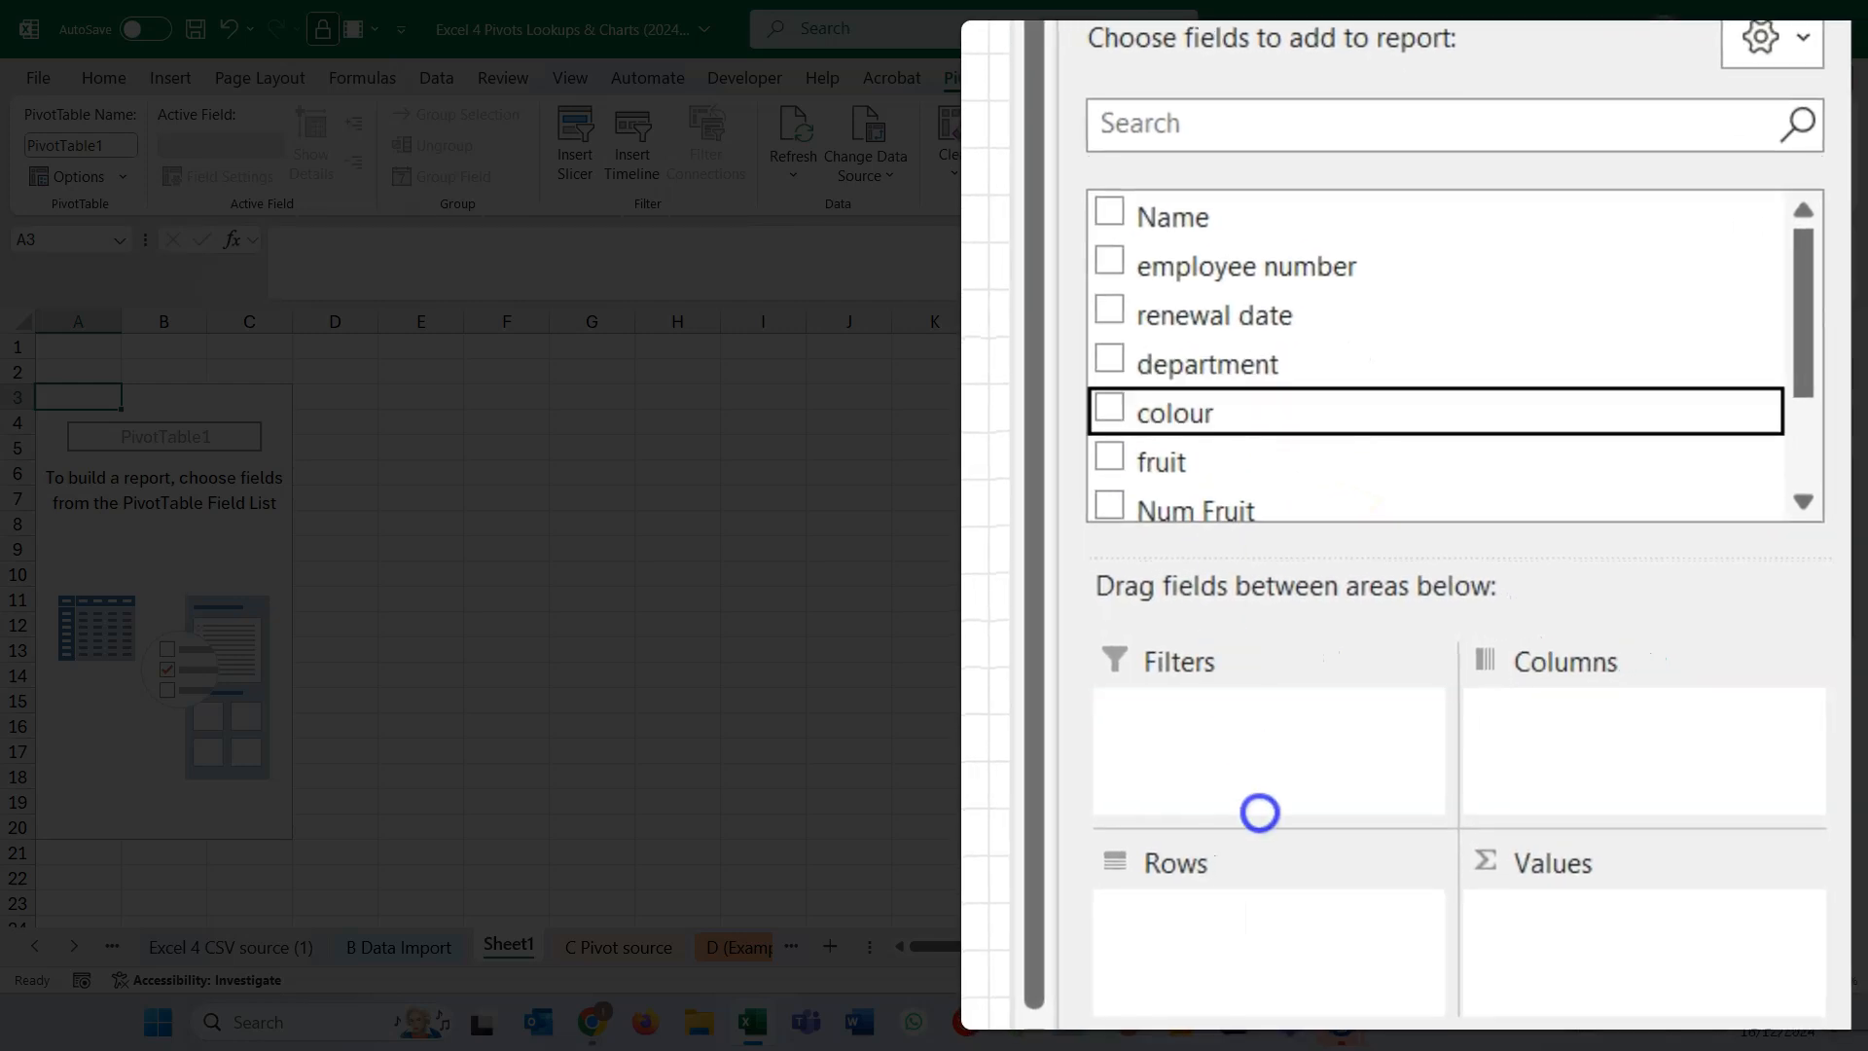
drag(1259, 813, 1267, 896)
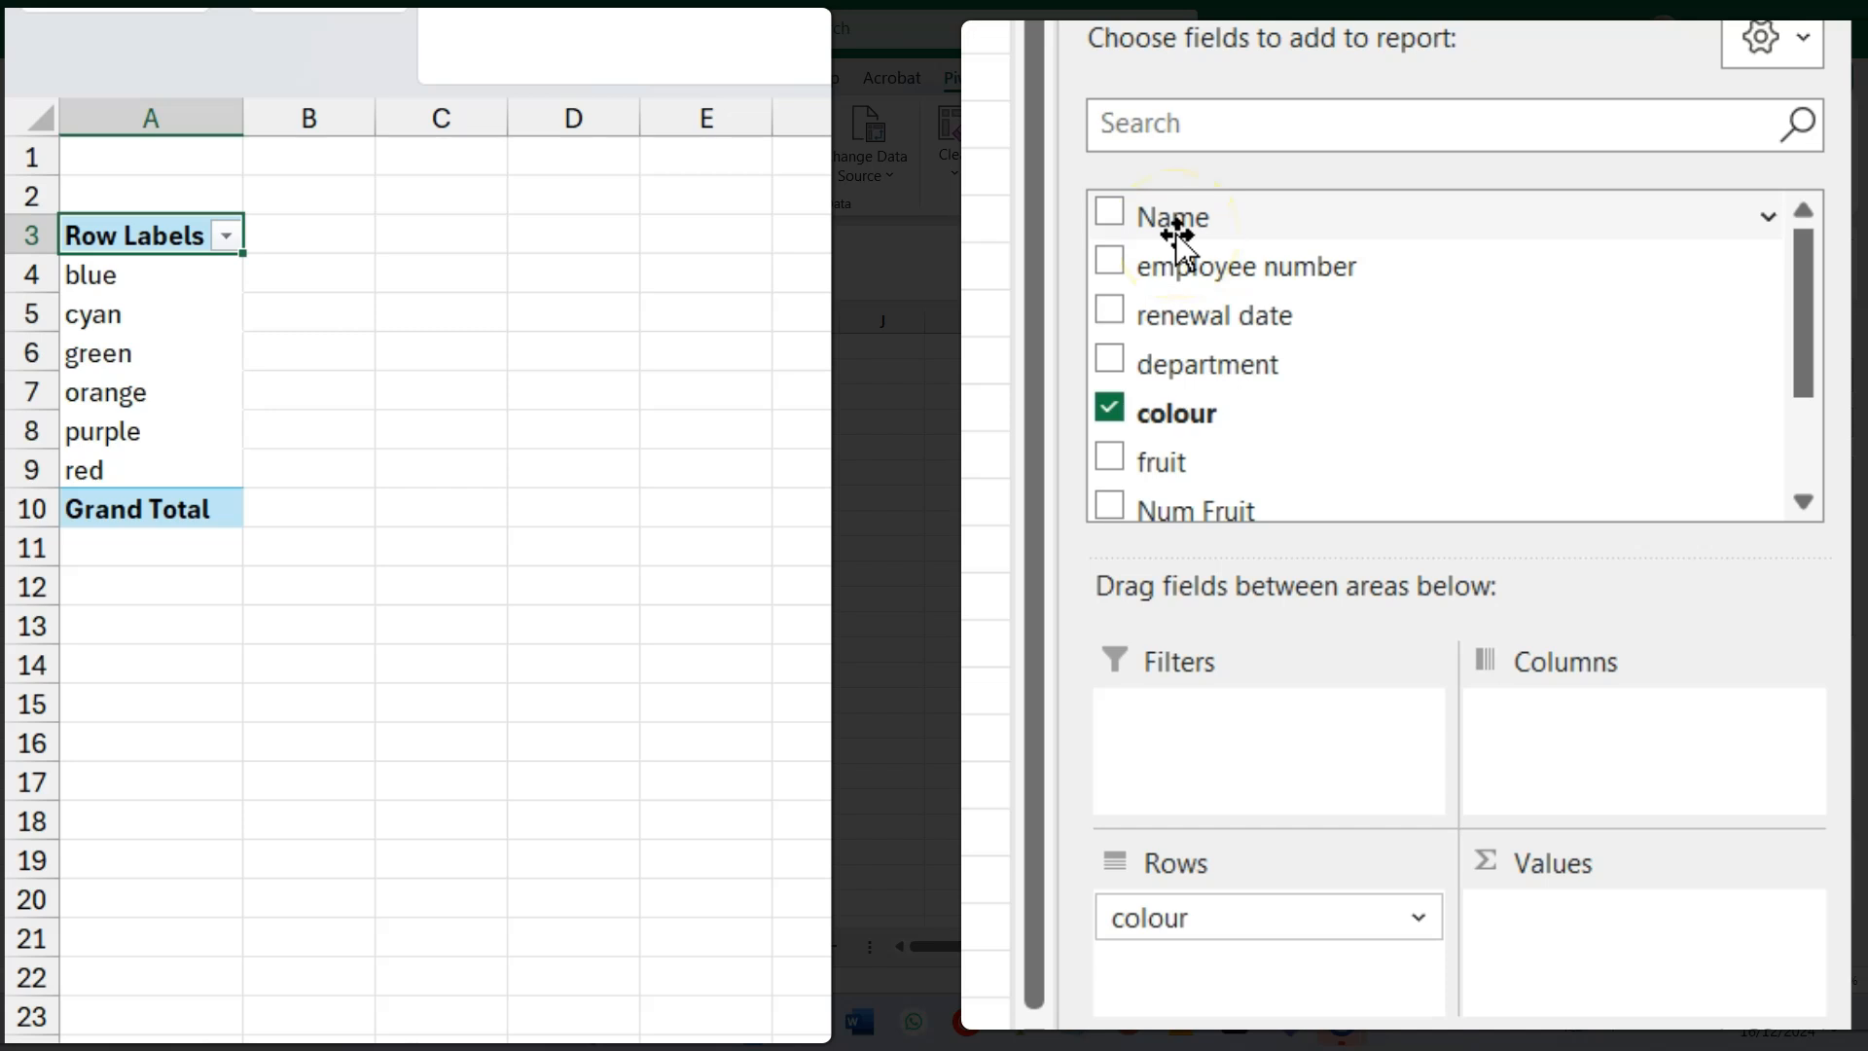
drag(1176, 233, 1626, 950)
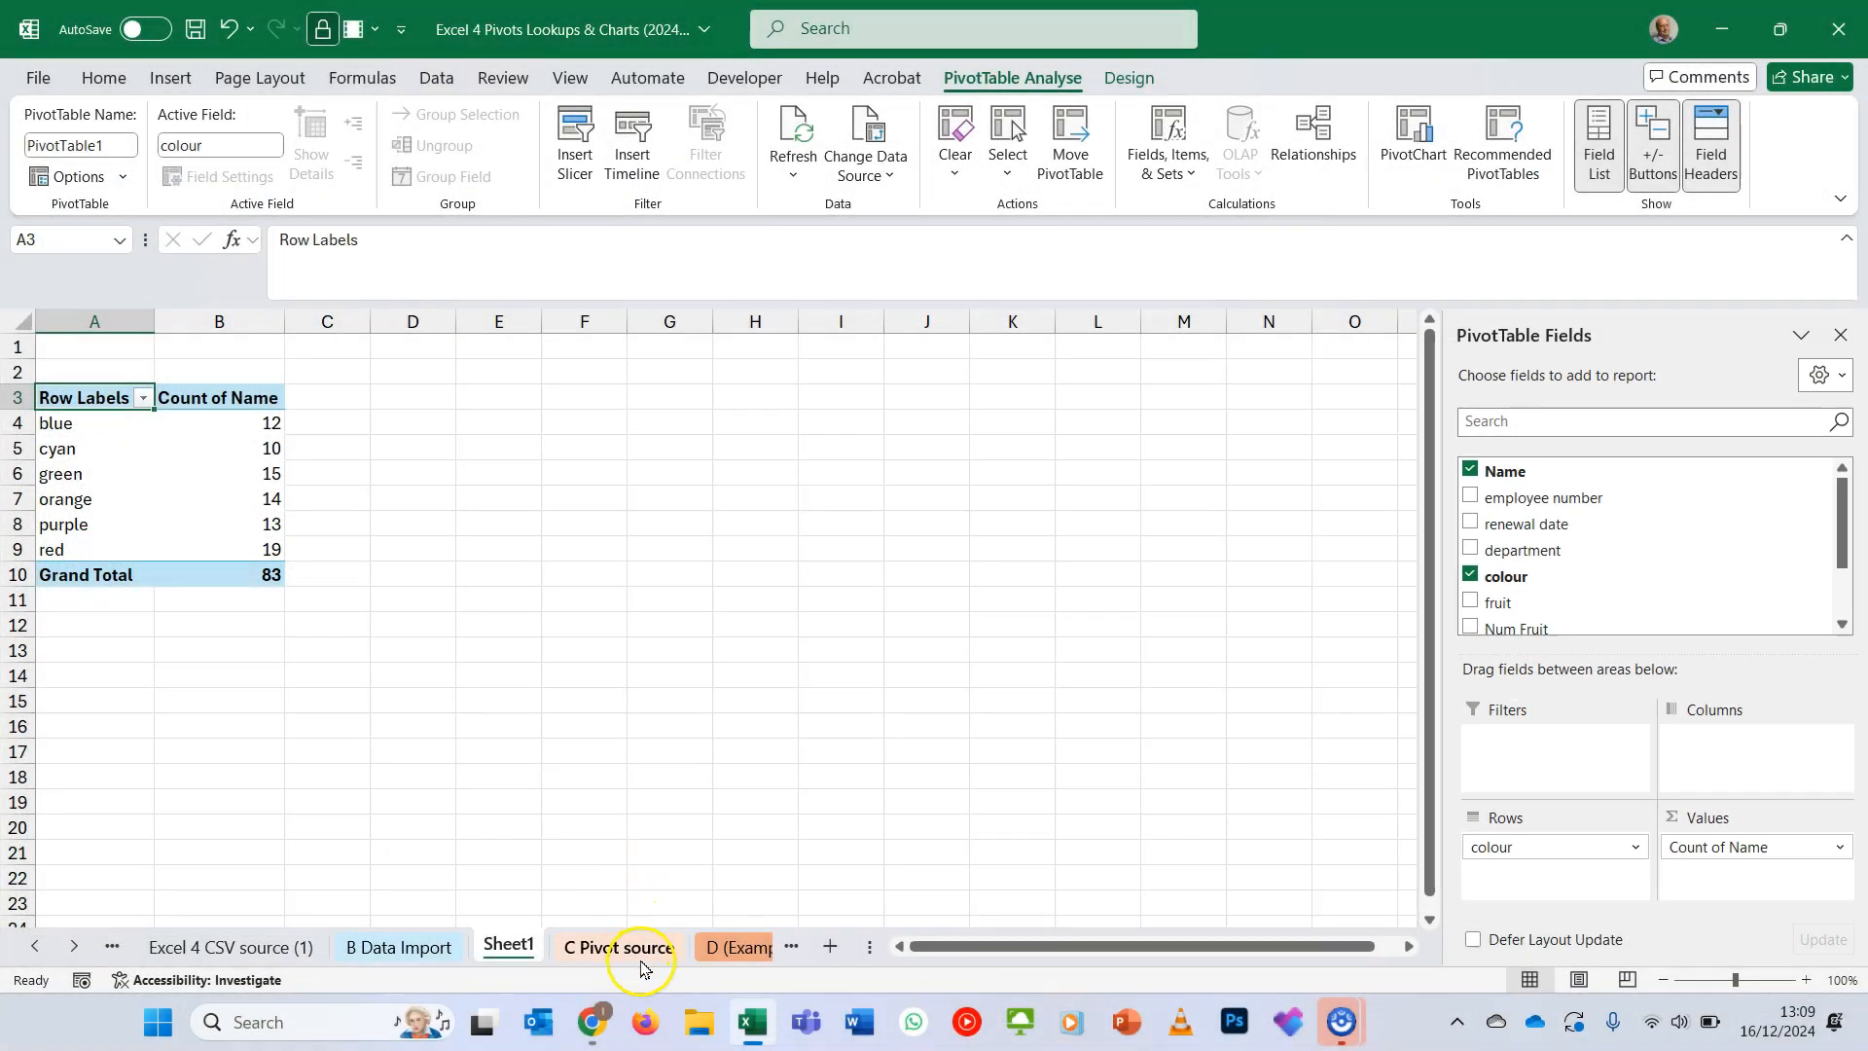
- Examine the colour column on the C Pivot source sheet as the source of the pivot counts
click(641, 951)
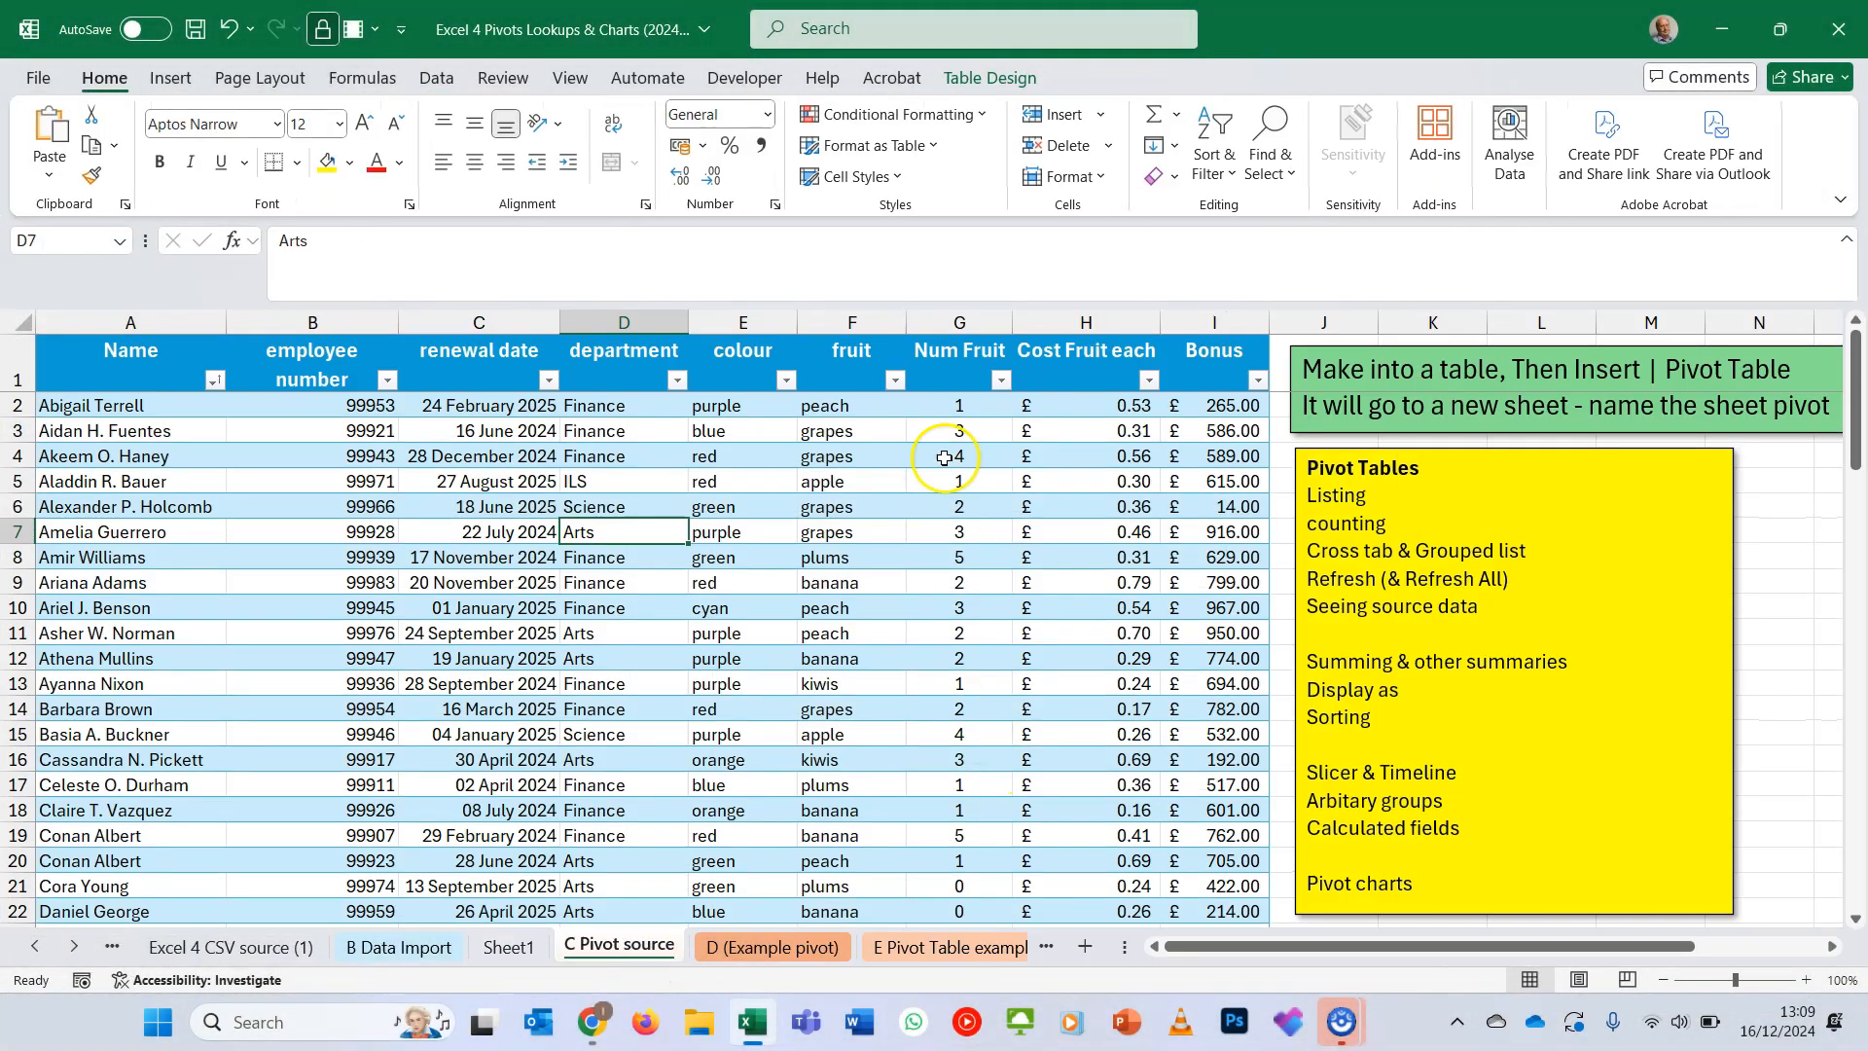
click(742, 338)
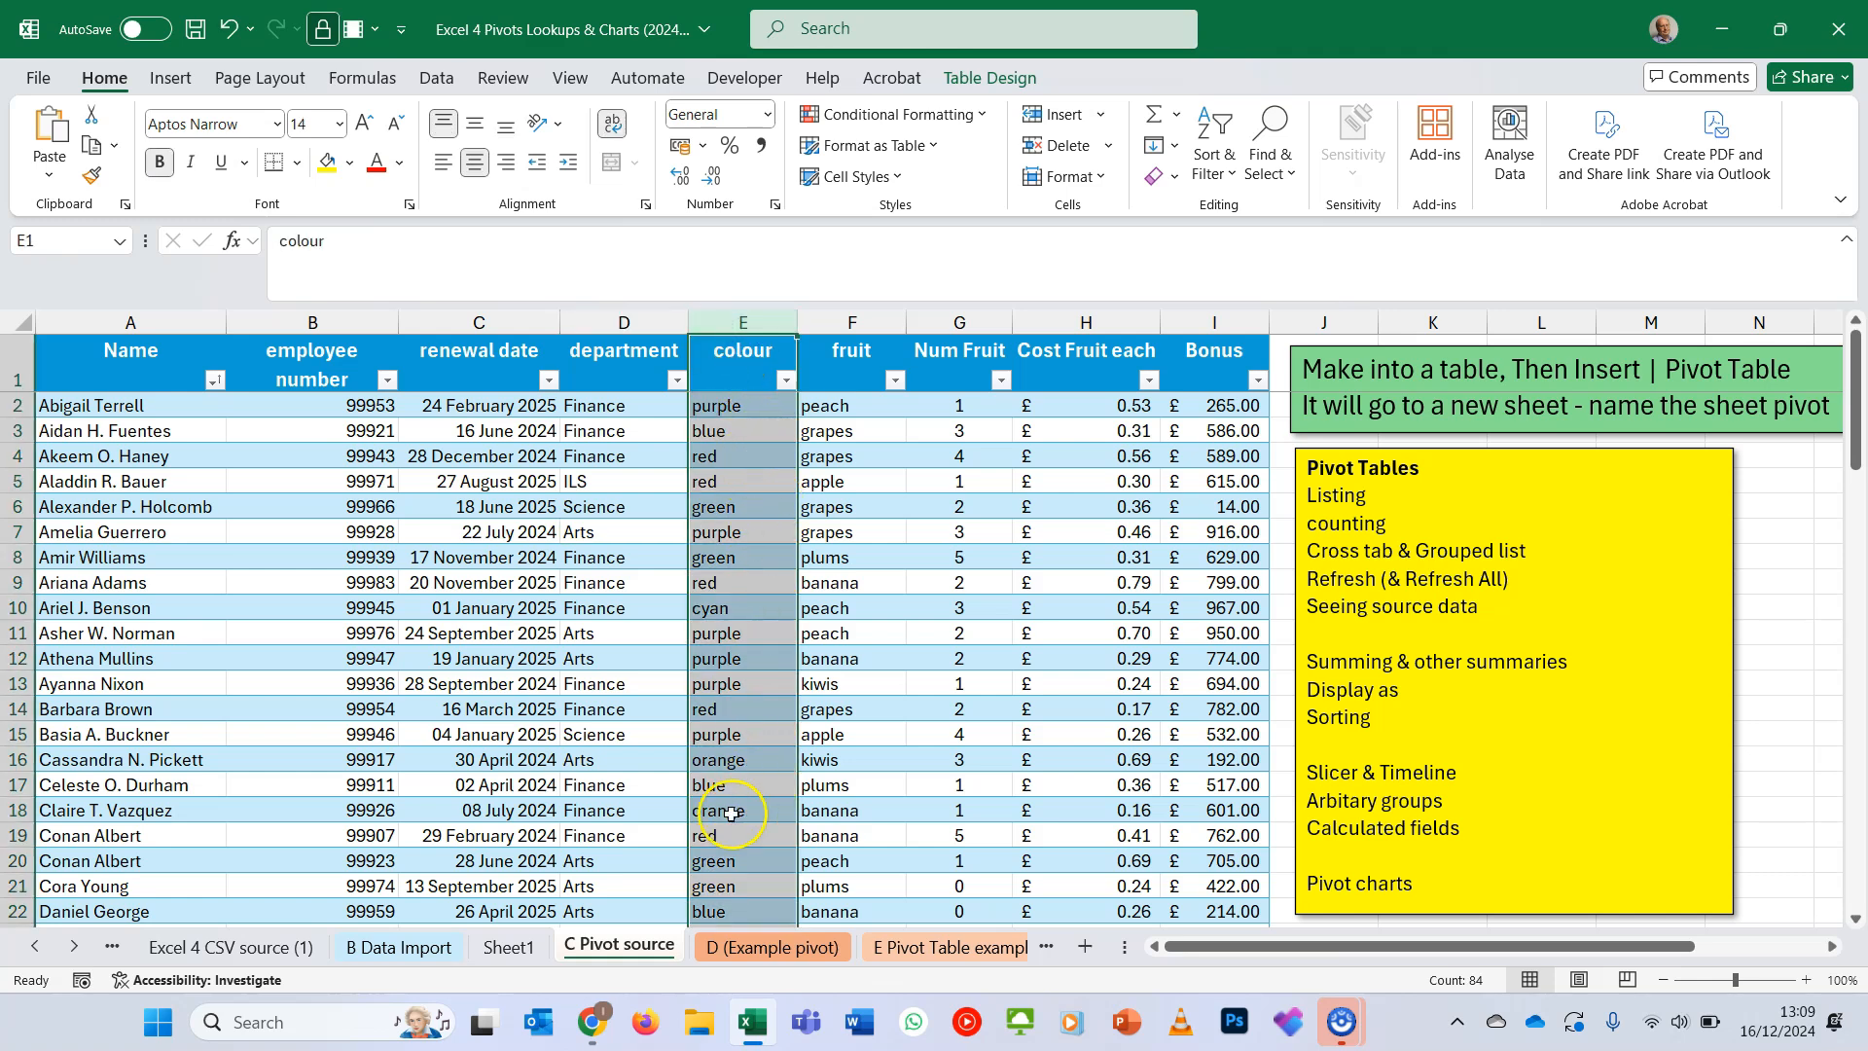
click(796, 958)
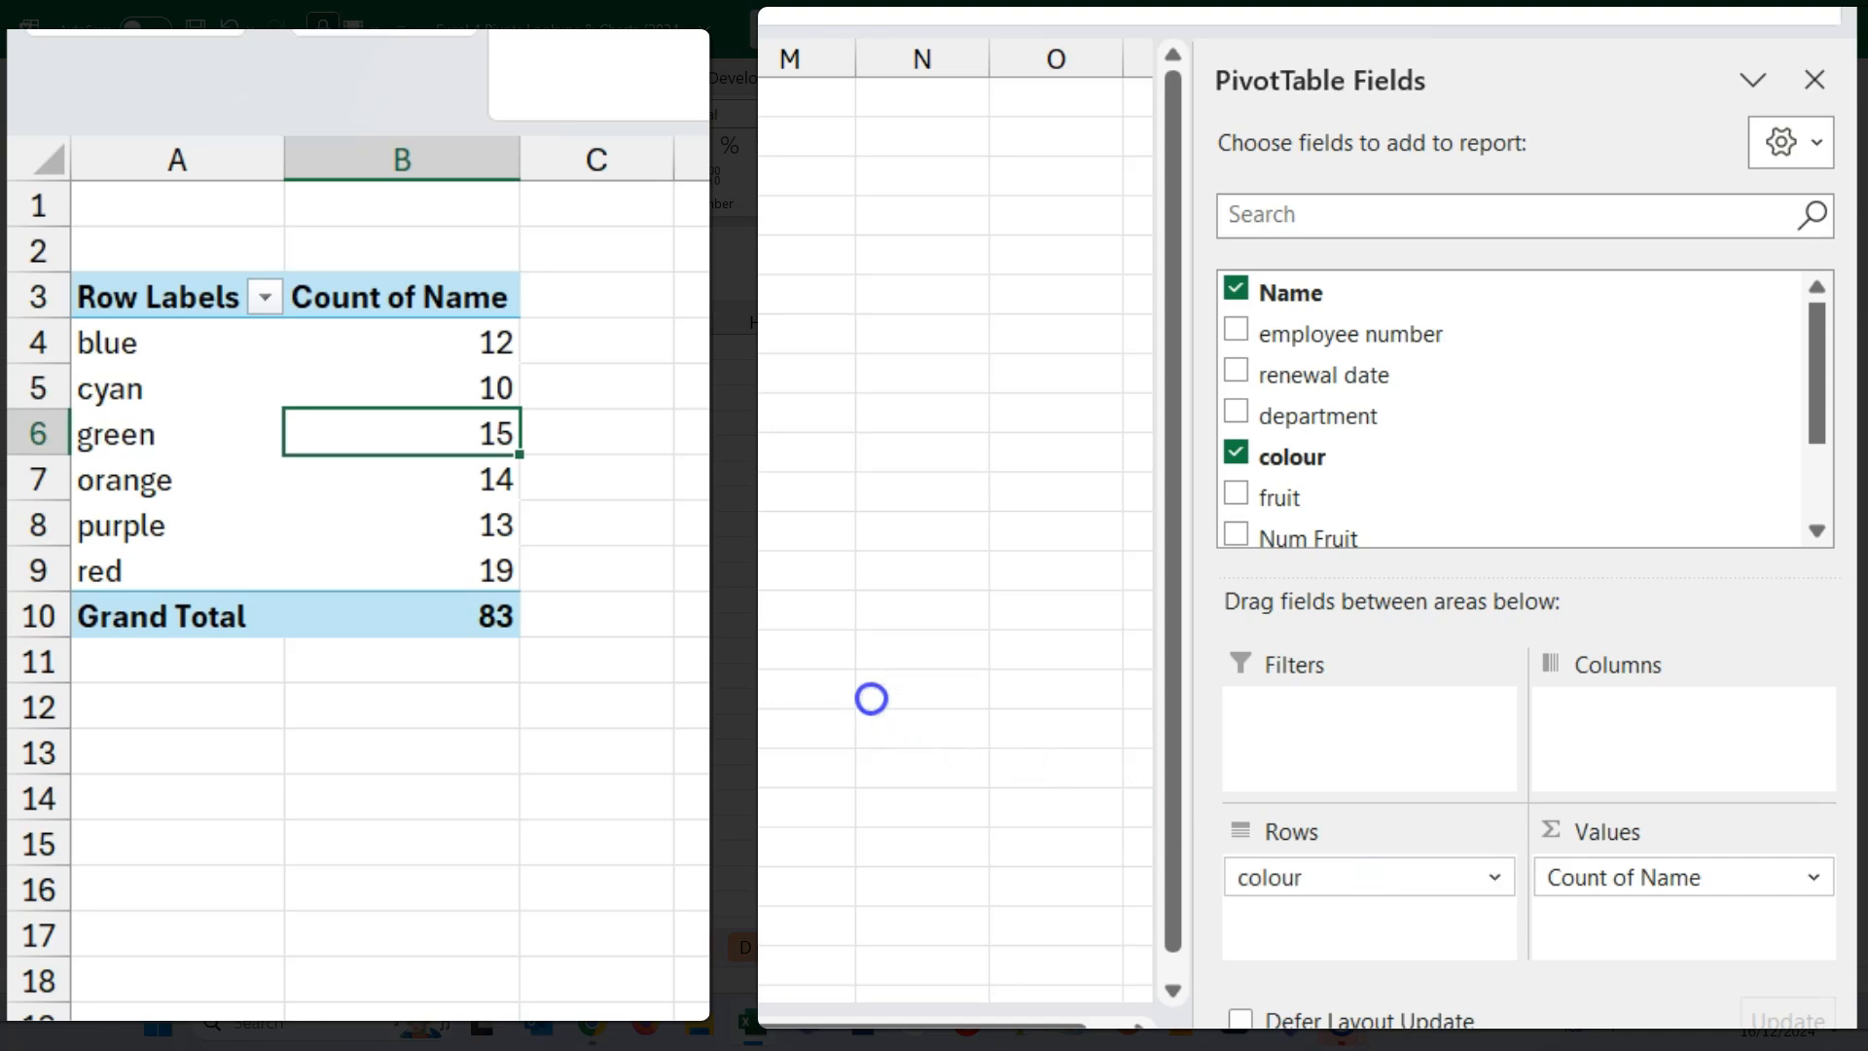
- Replace colour with department in the pivot table's rows and add colour as columns to make a cross tab
drag(1301, 878, 871, 699)
drag(1284, 409, 1346, 929)
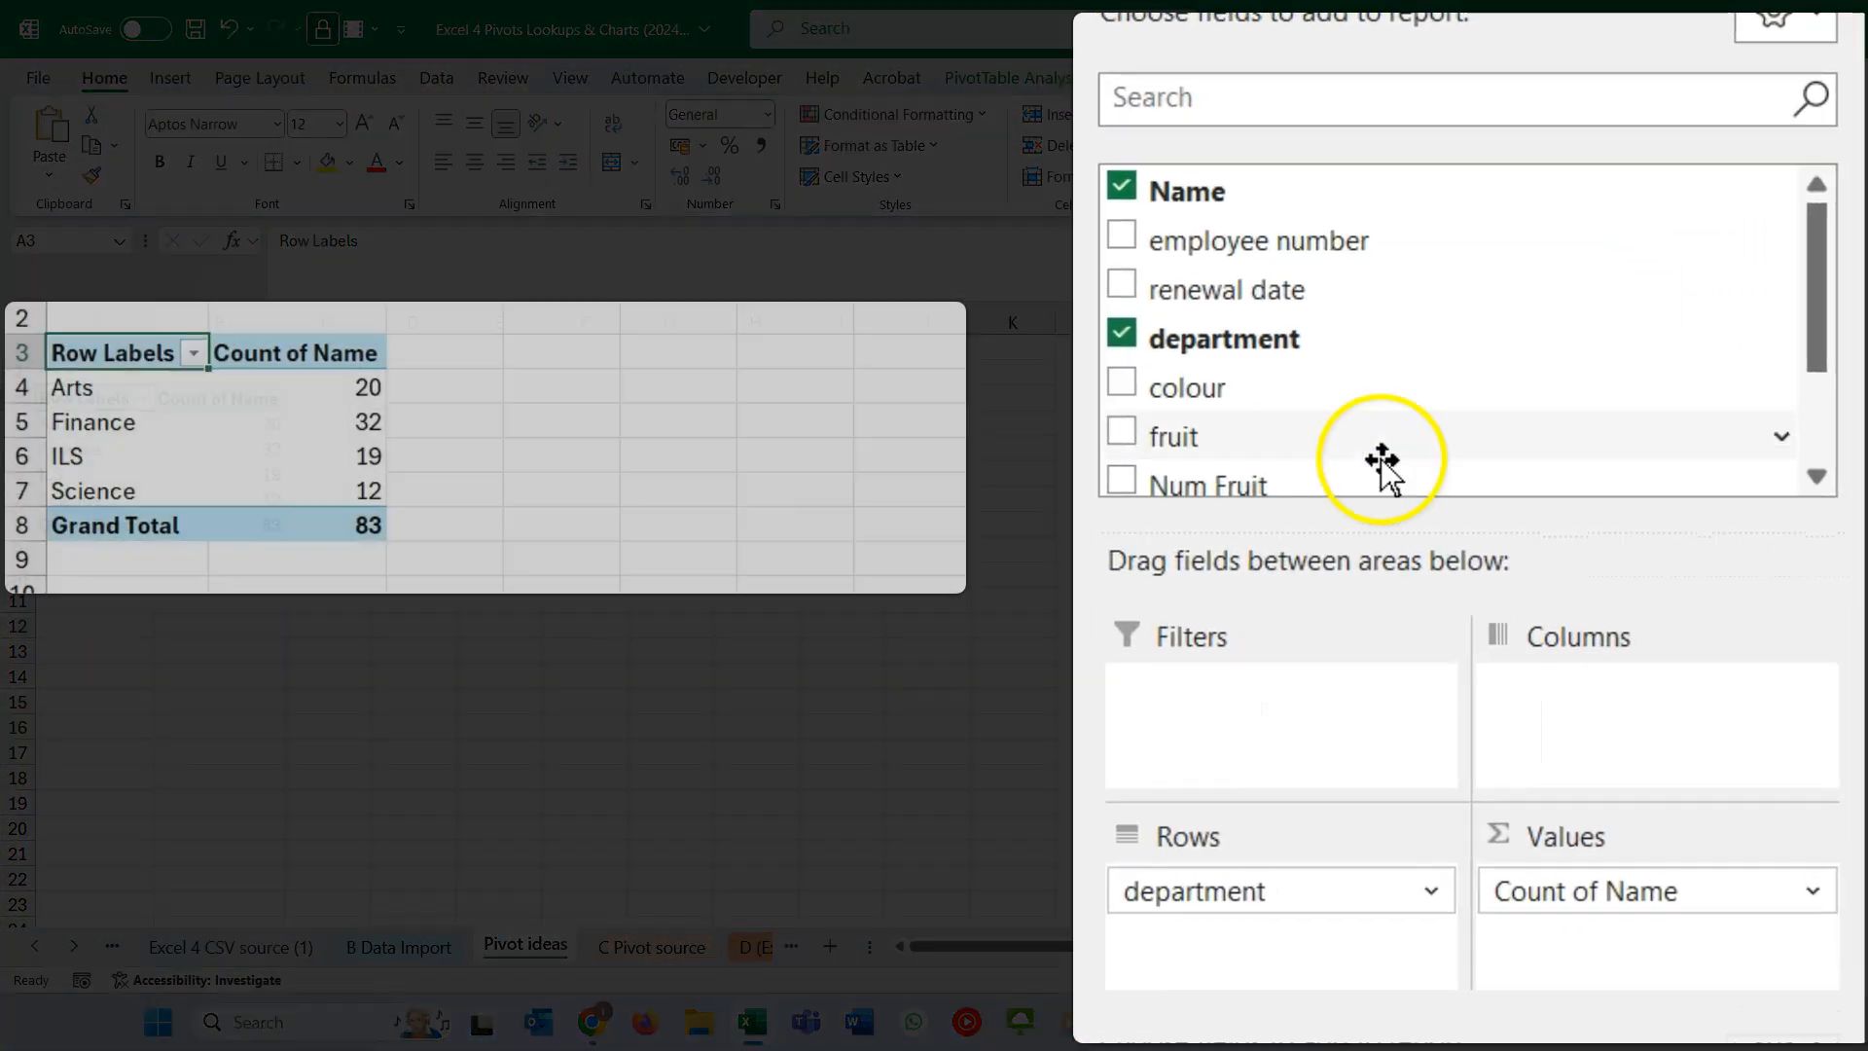
drag(1189, 394, 1615, 722)
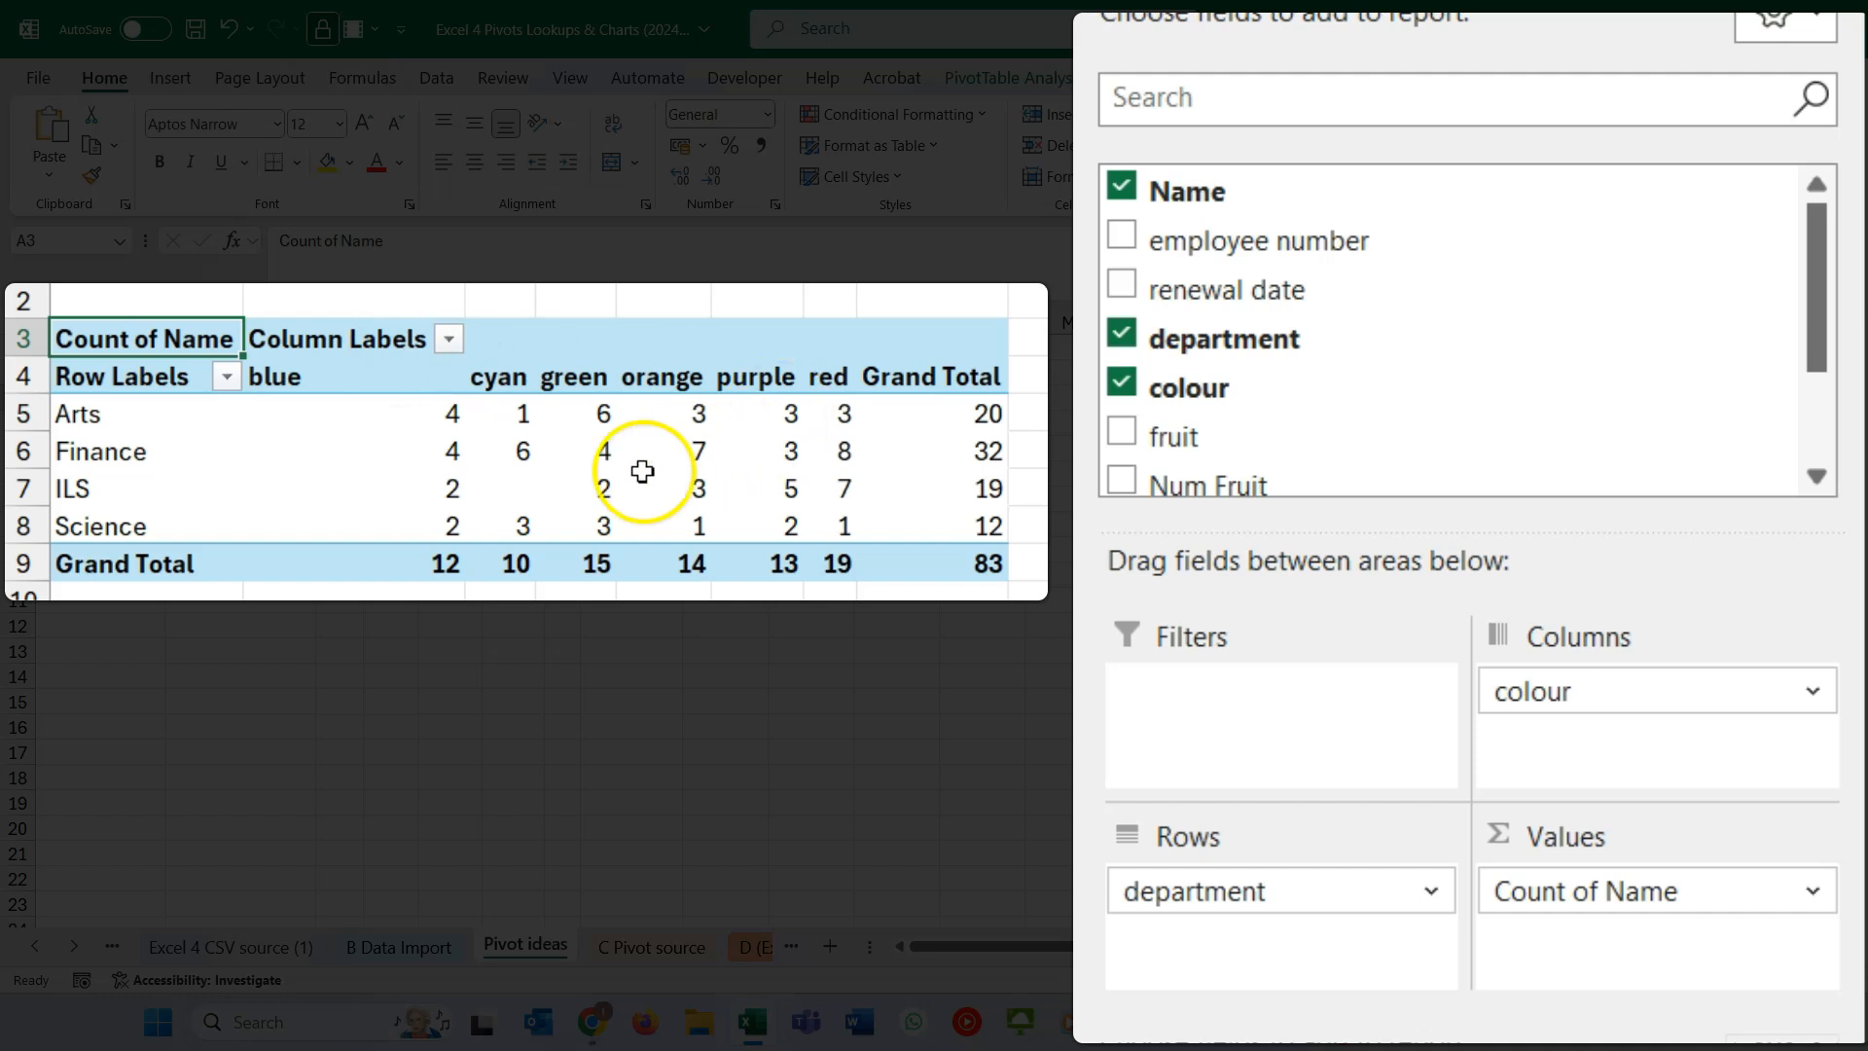
click(525, 450)
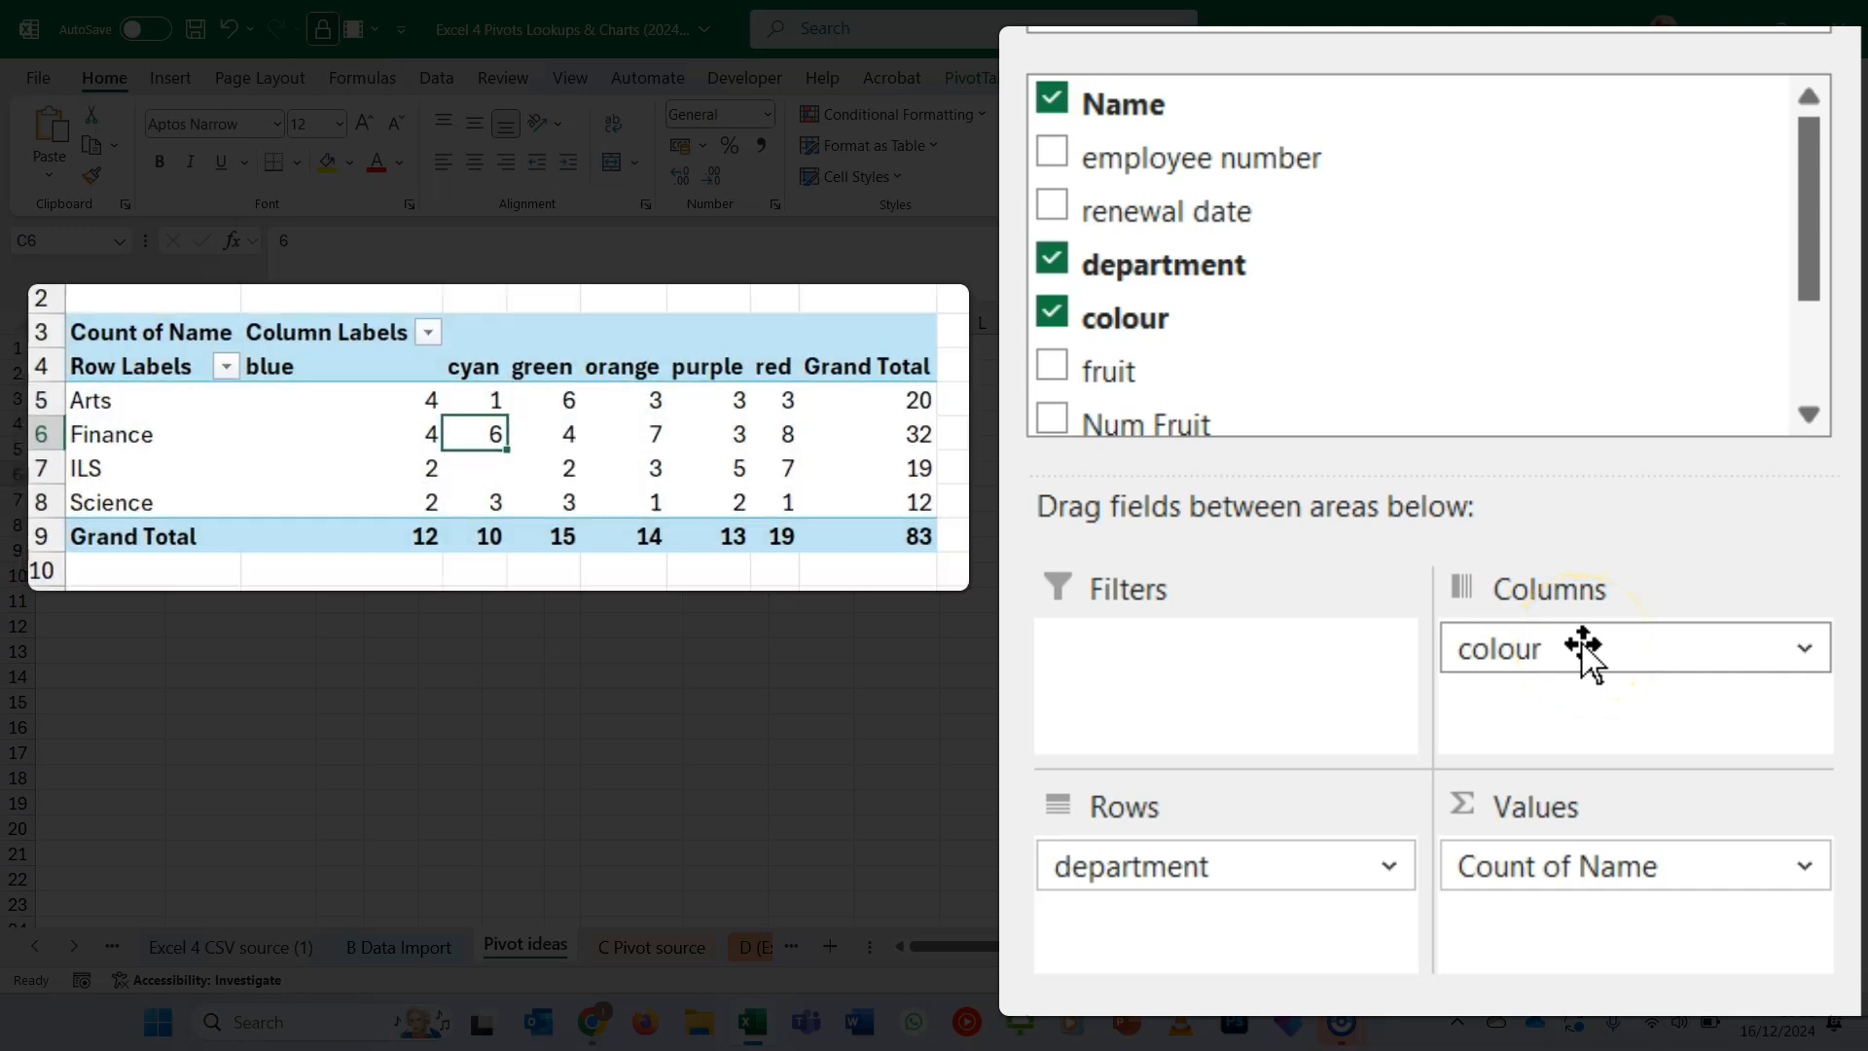
- Move colour from the columns into the rows, place it above department, and collapse the cyan group
drag(1586, 650, 1254, 898)
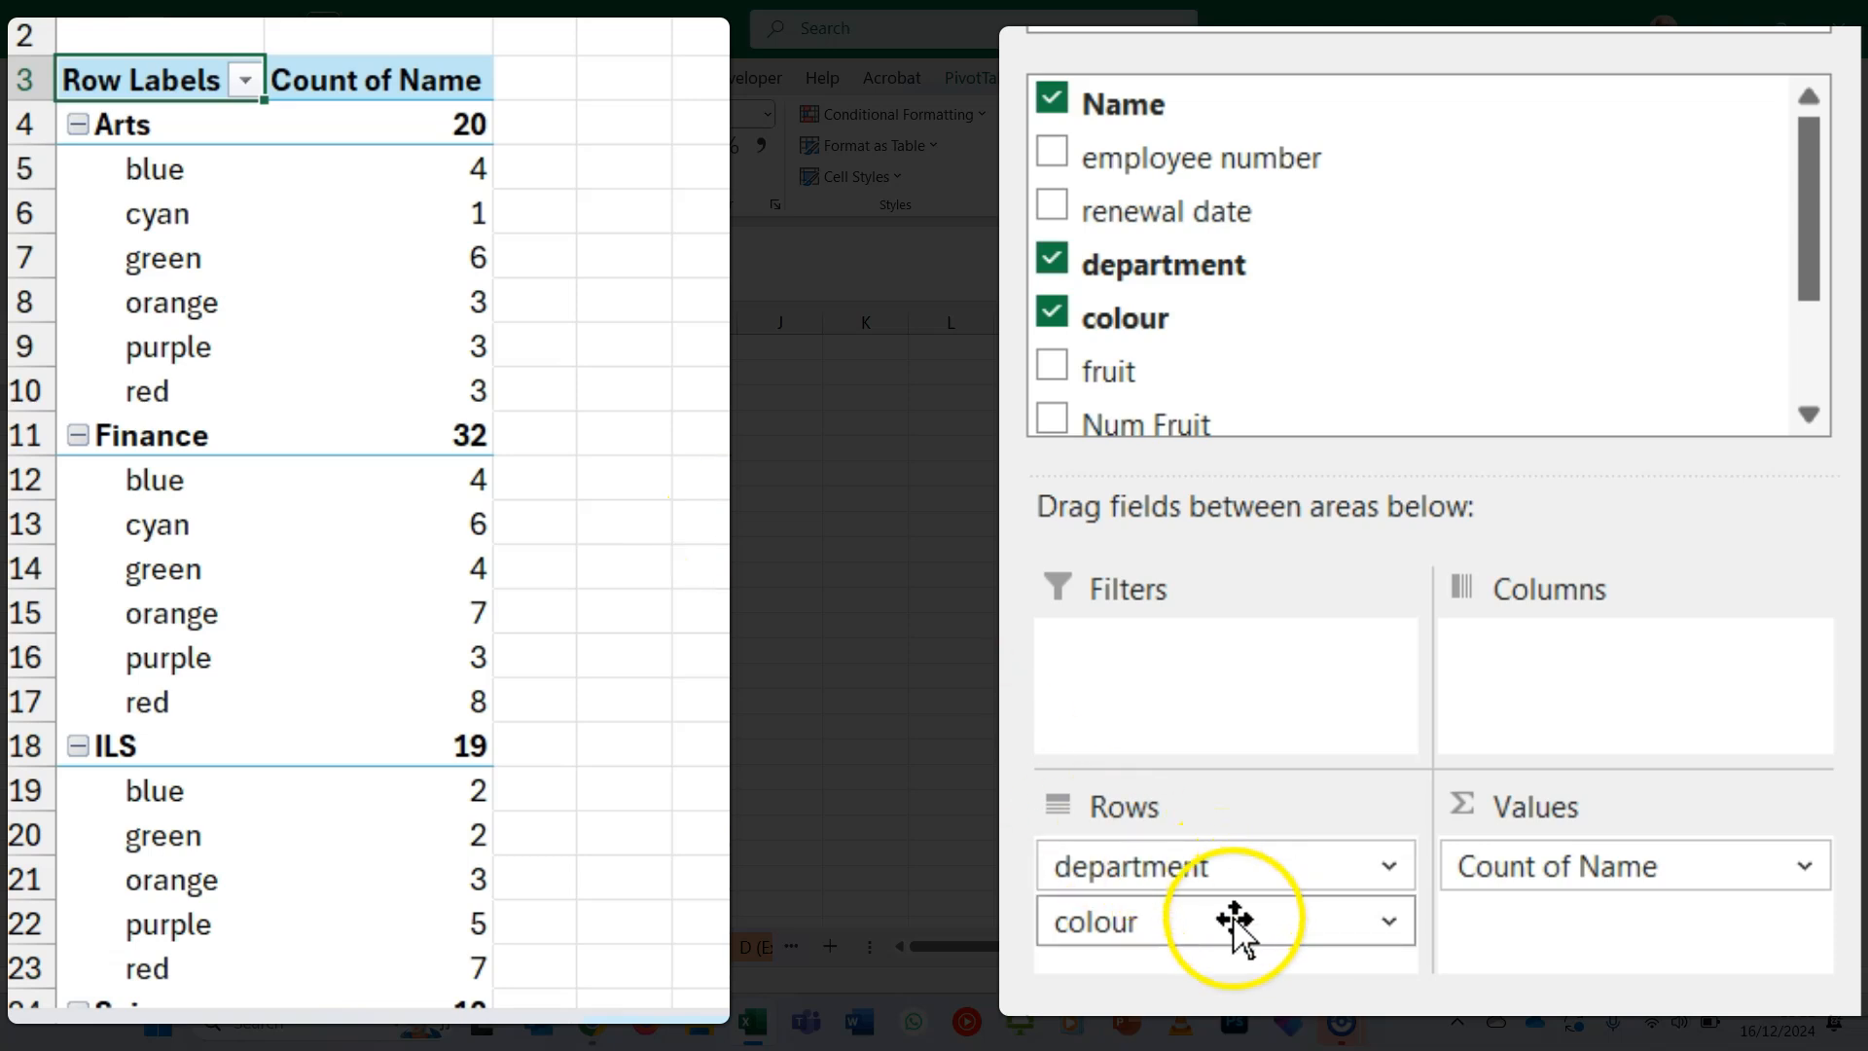
drag(1233, 924, 1242, 858)
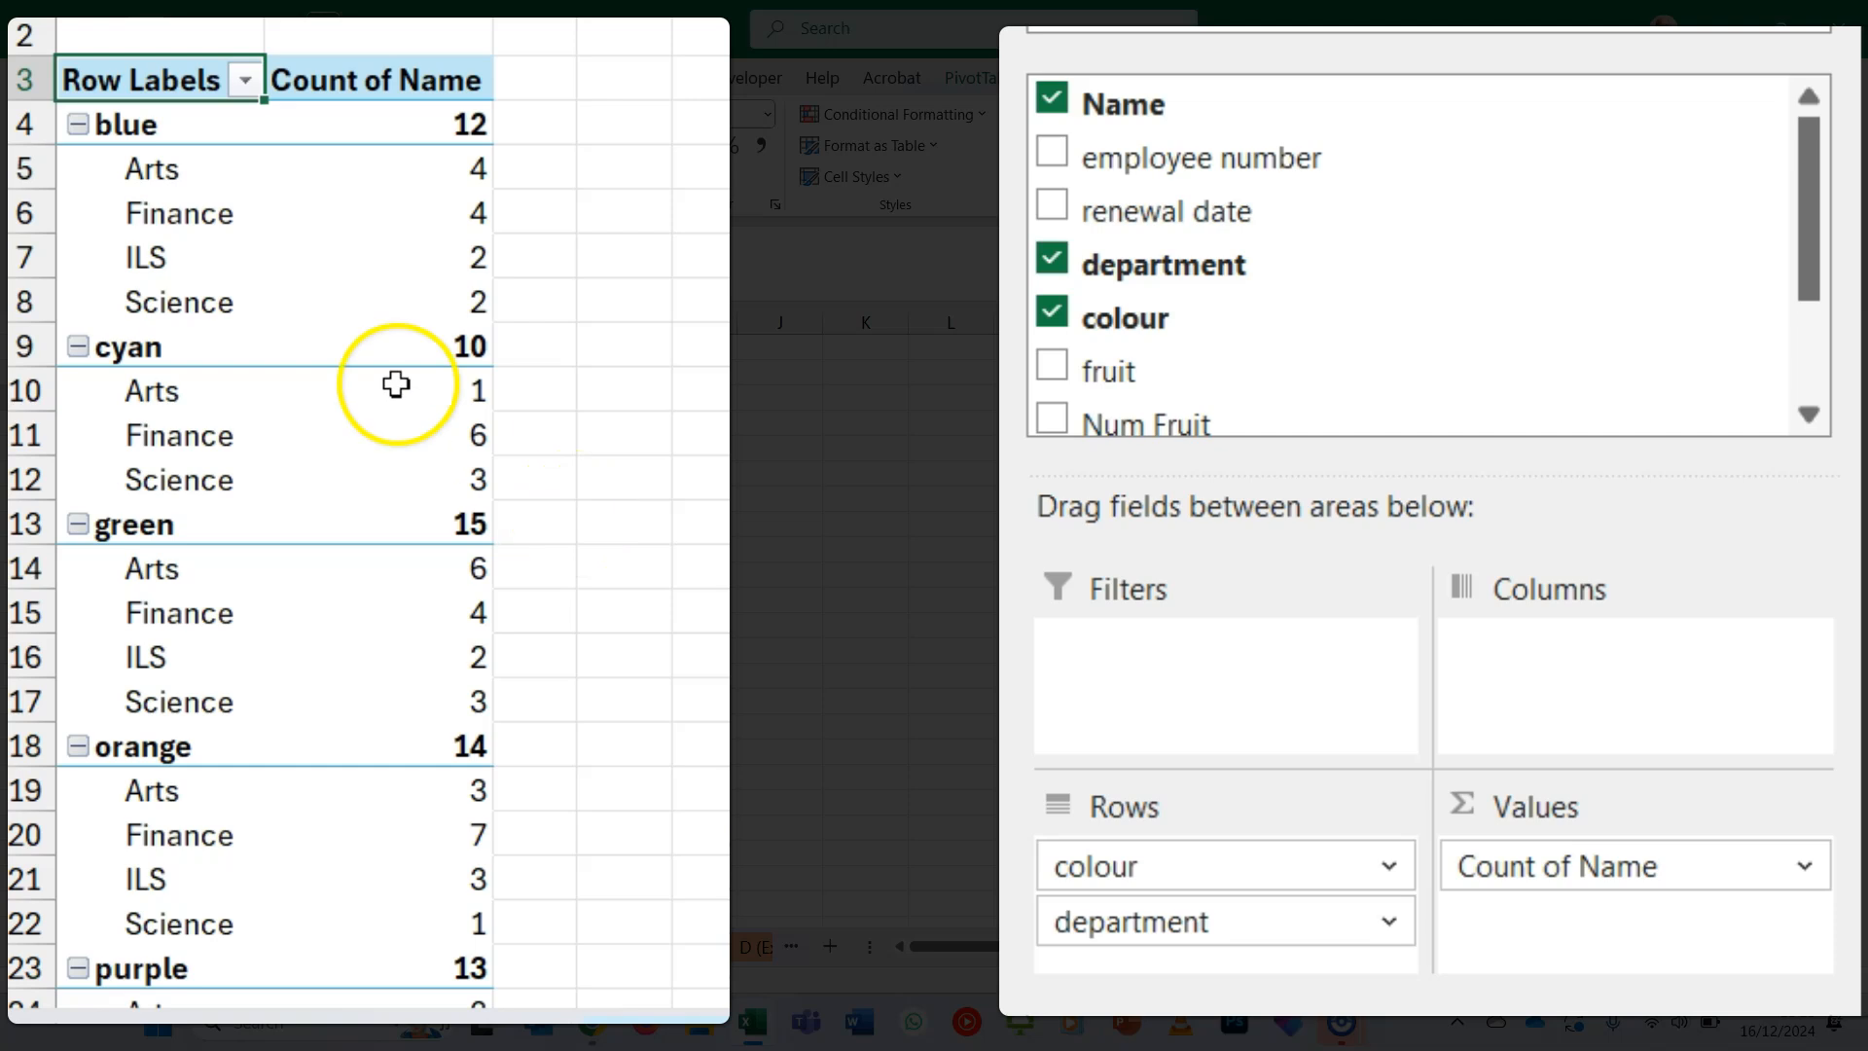
click(78, 347)
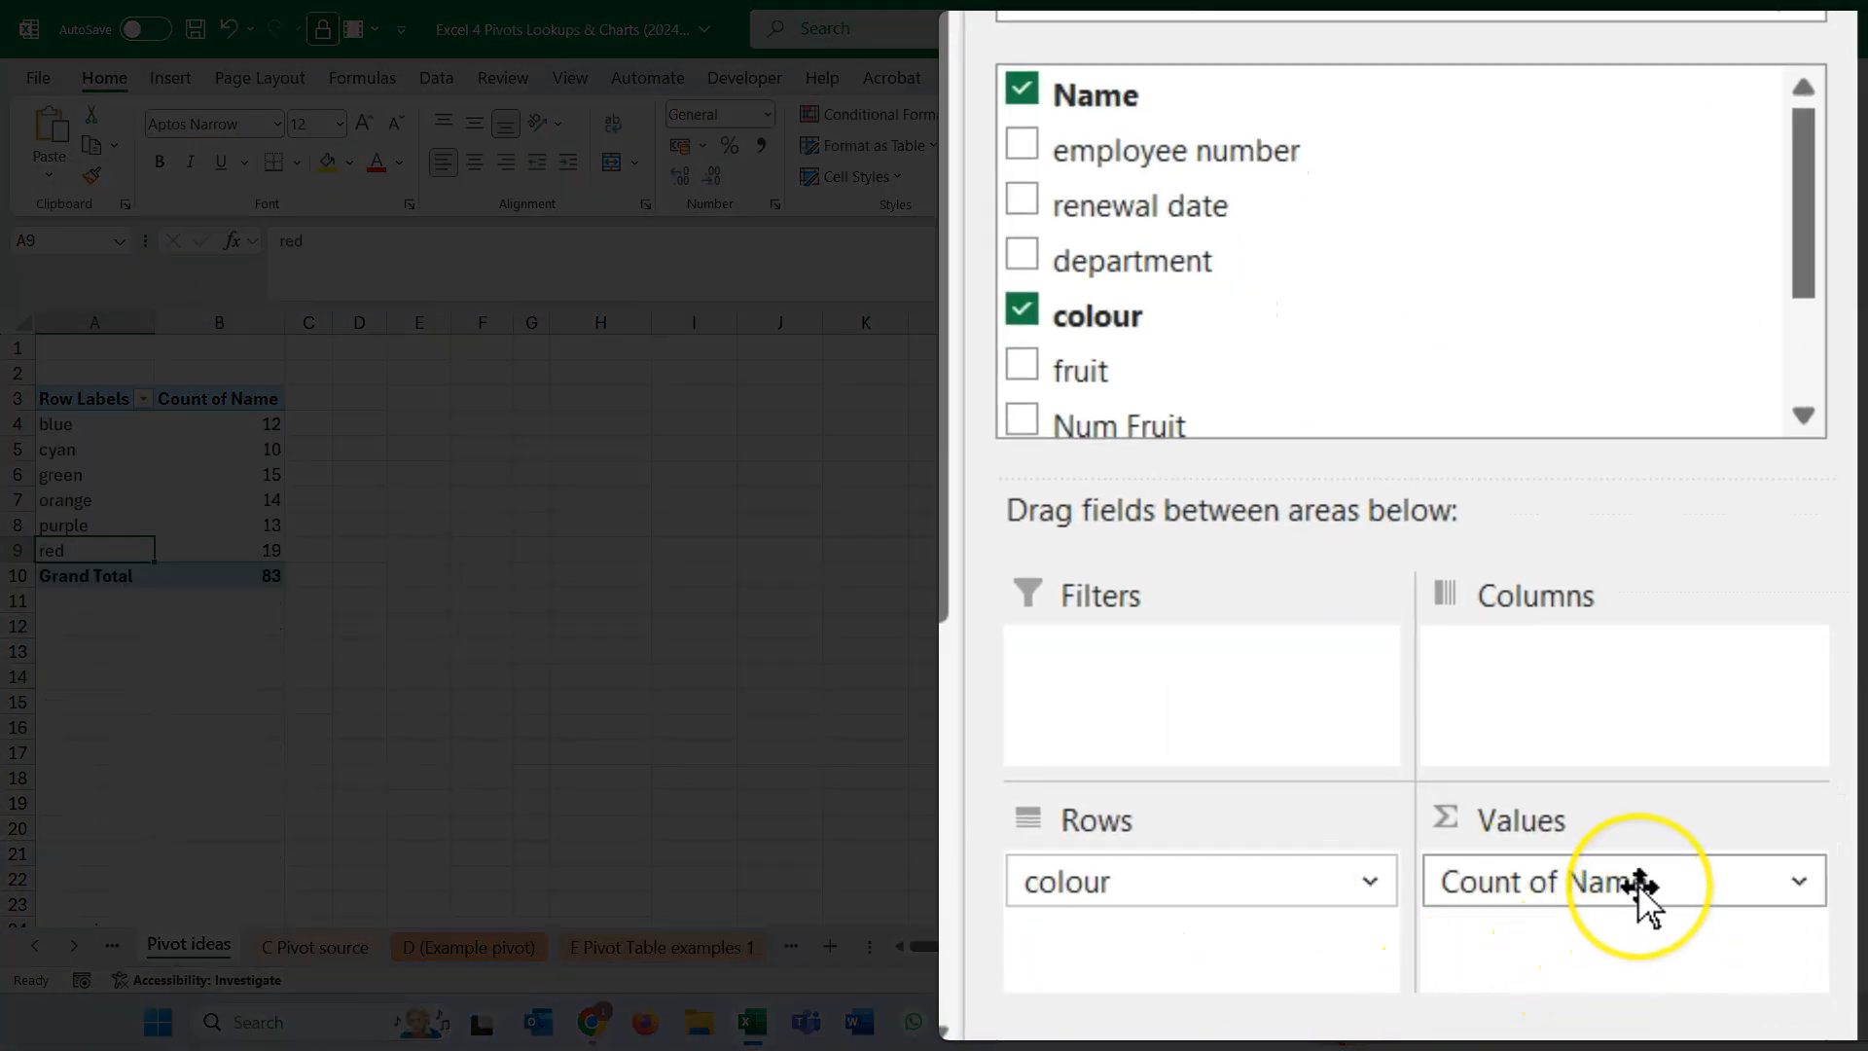
- Remove Name and department from the pivot table and add Bonus to the values, summed by colour
click(1640, 885)
drag(1640, 885, 1106, 773)
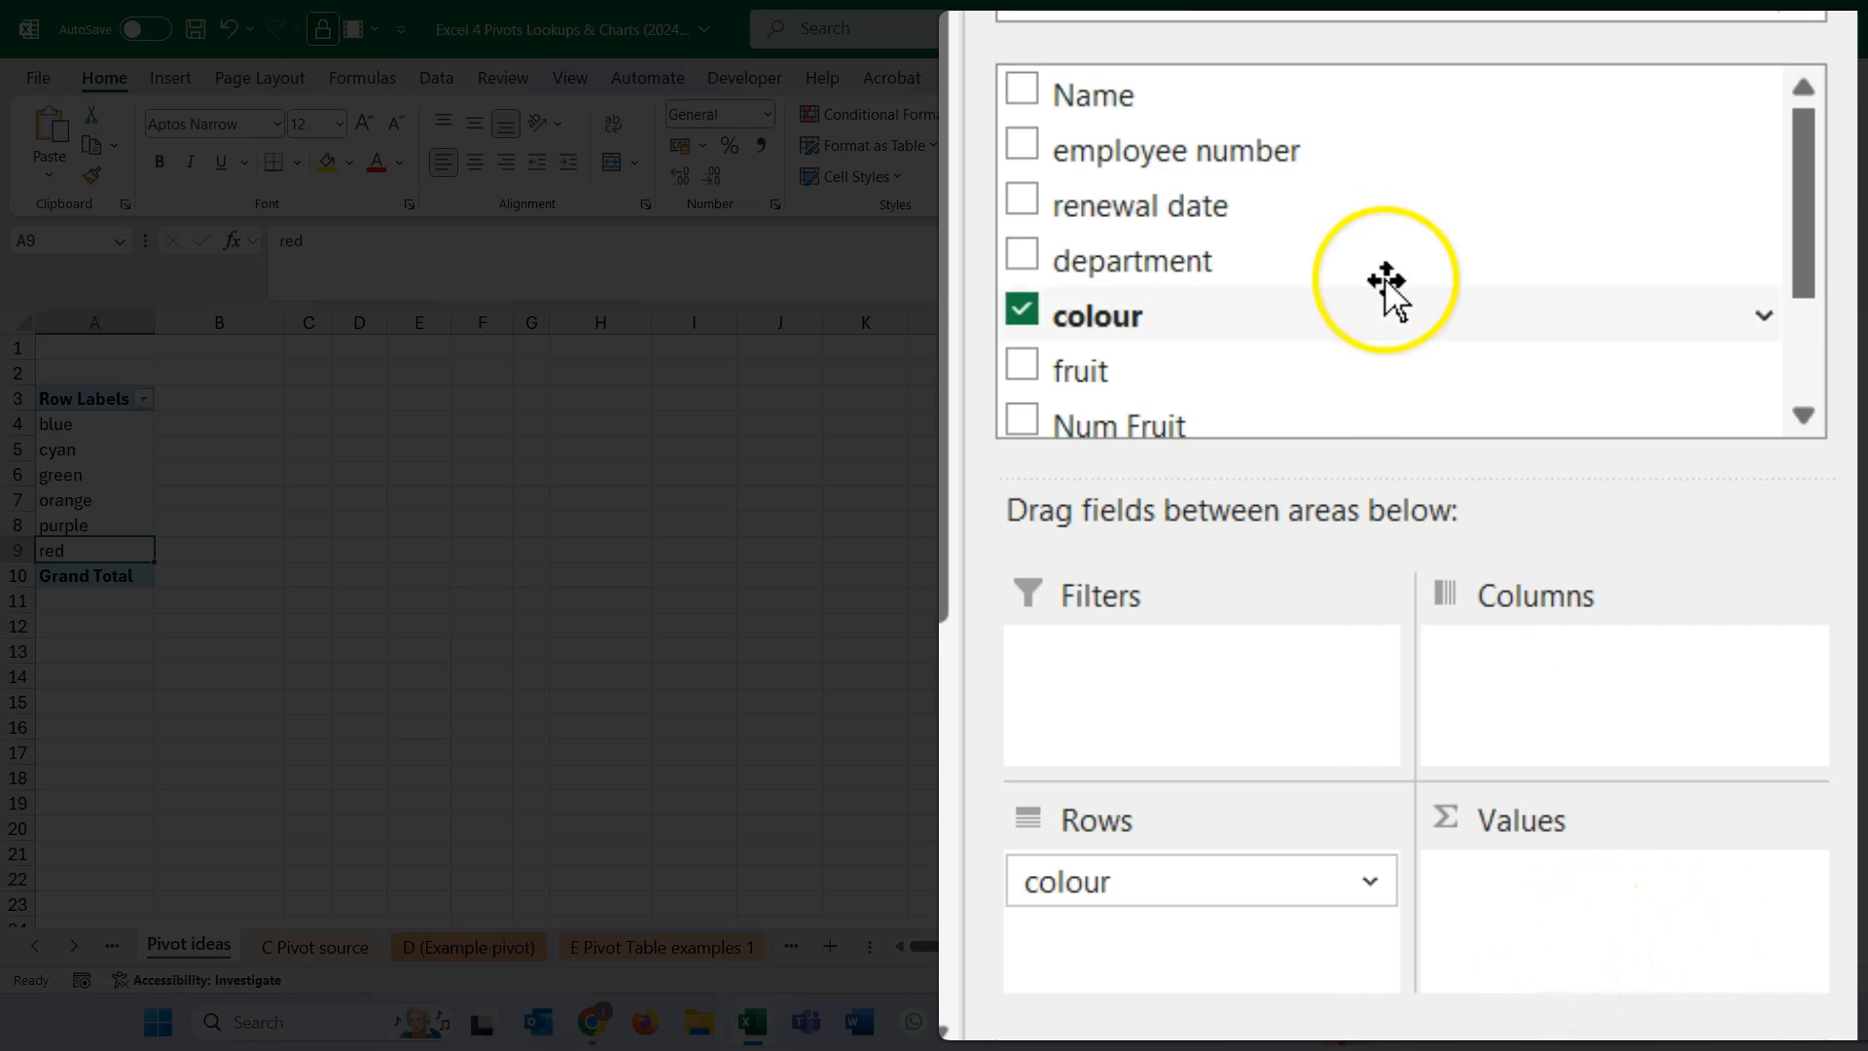
scroll(1396, 316, down, 1)
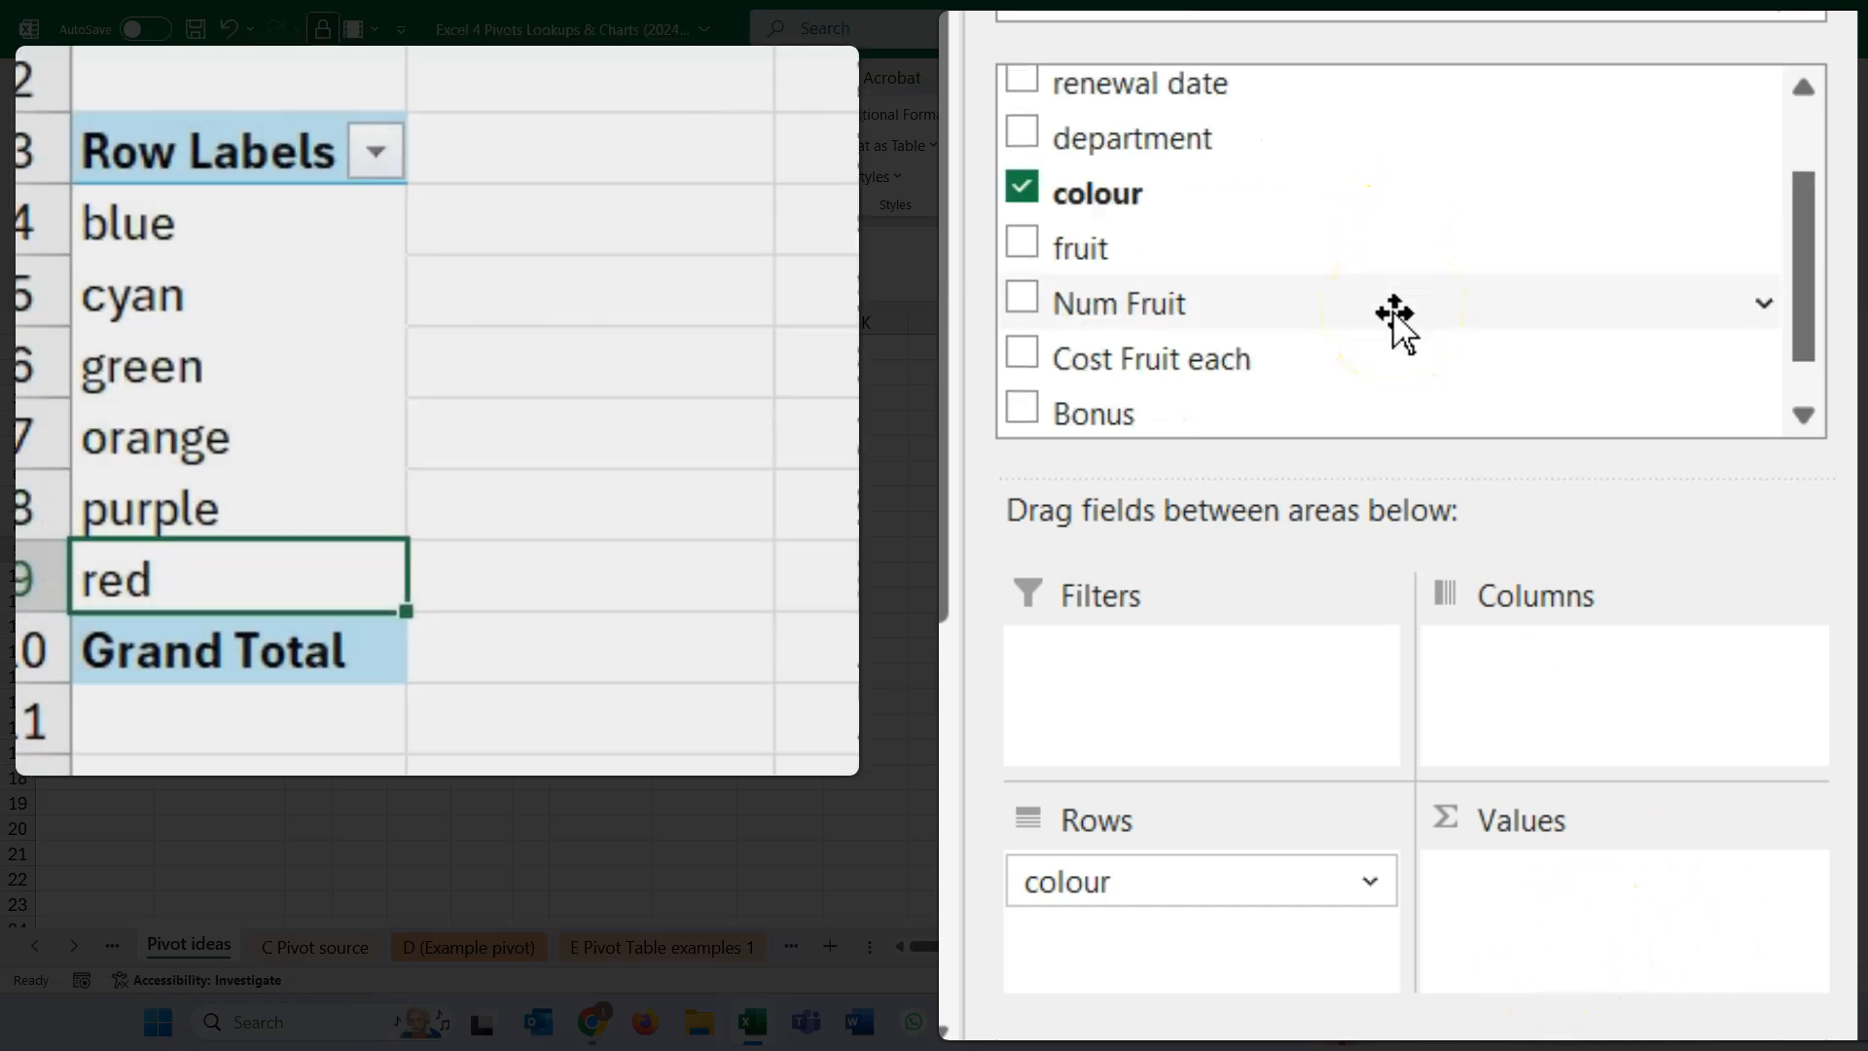
drag(1054, 416, 1677, 889)
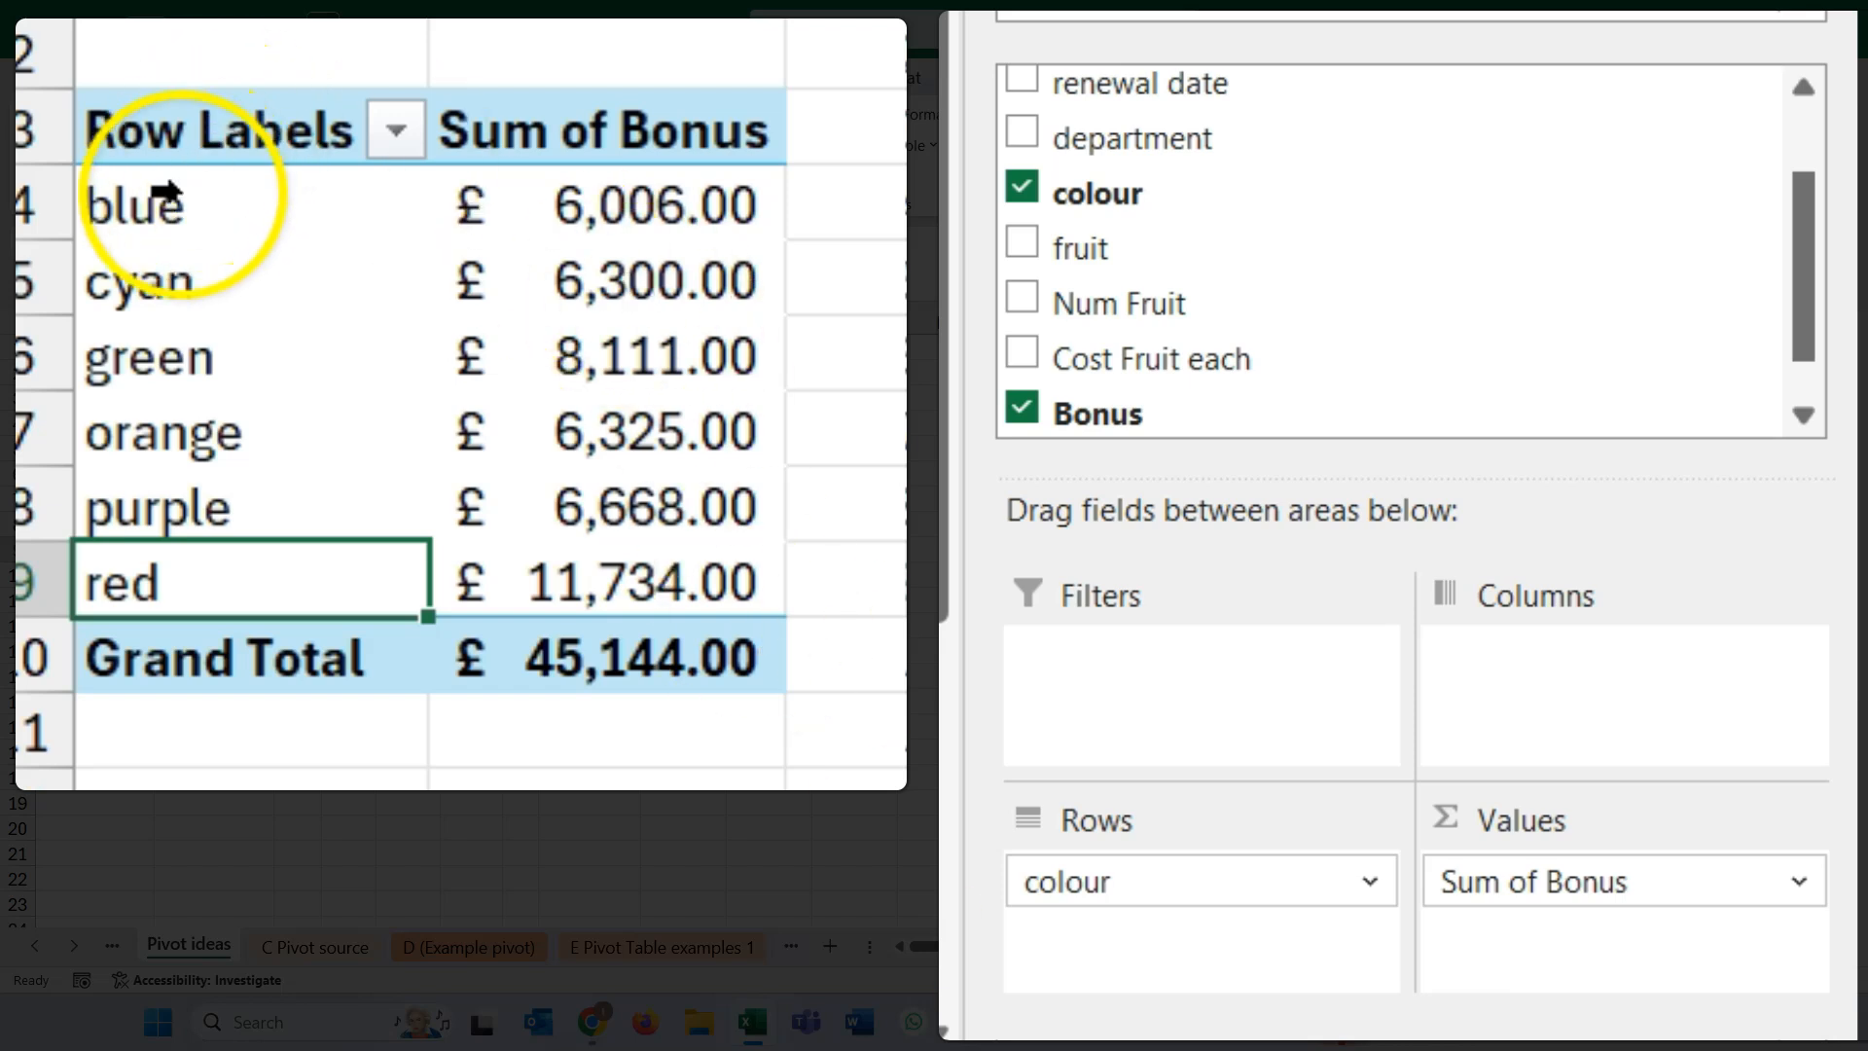
- Add Bonus to the pivot table's values a second time and show it as % of Grand Total
click(687, 197)
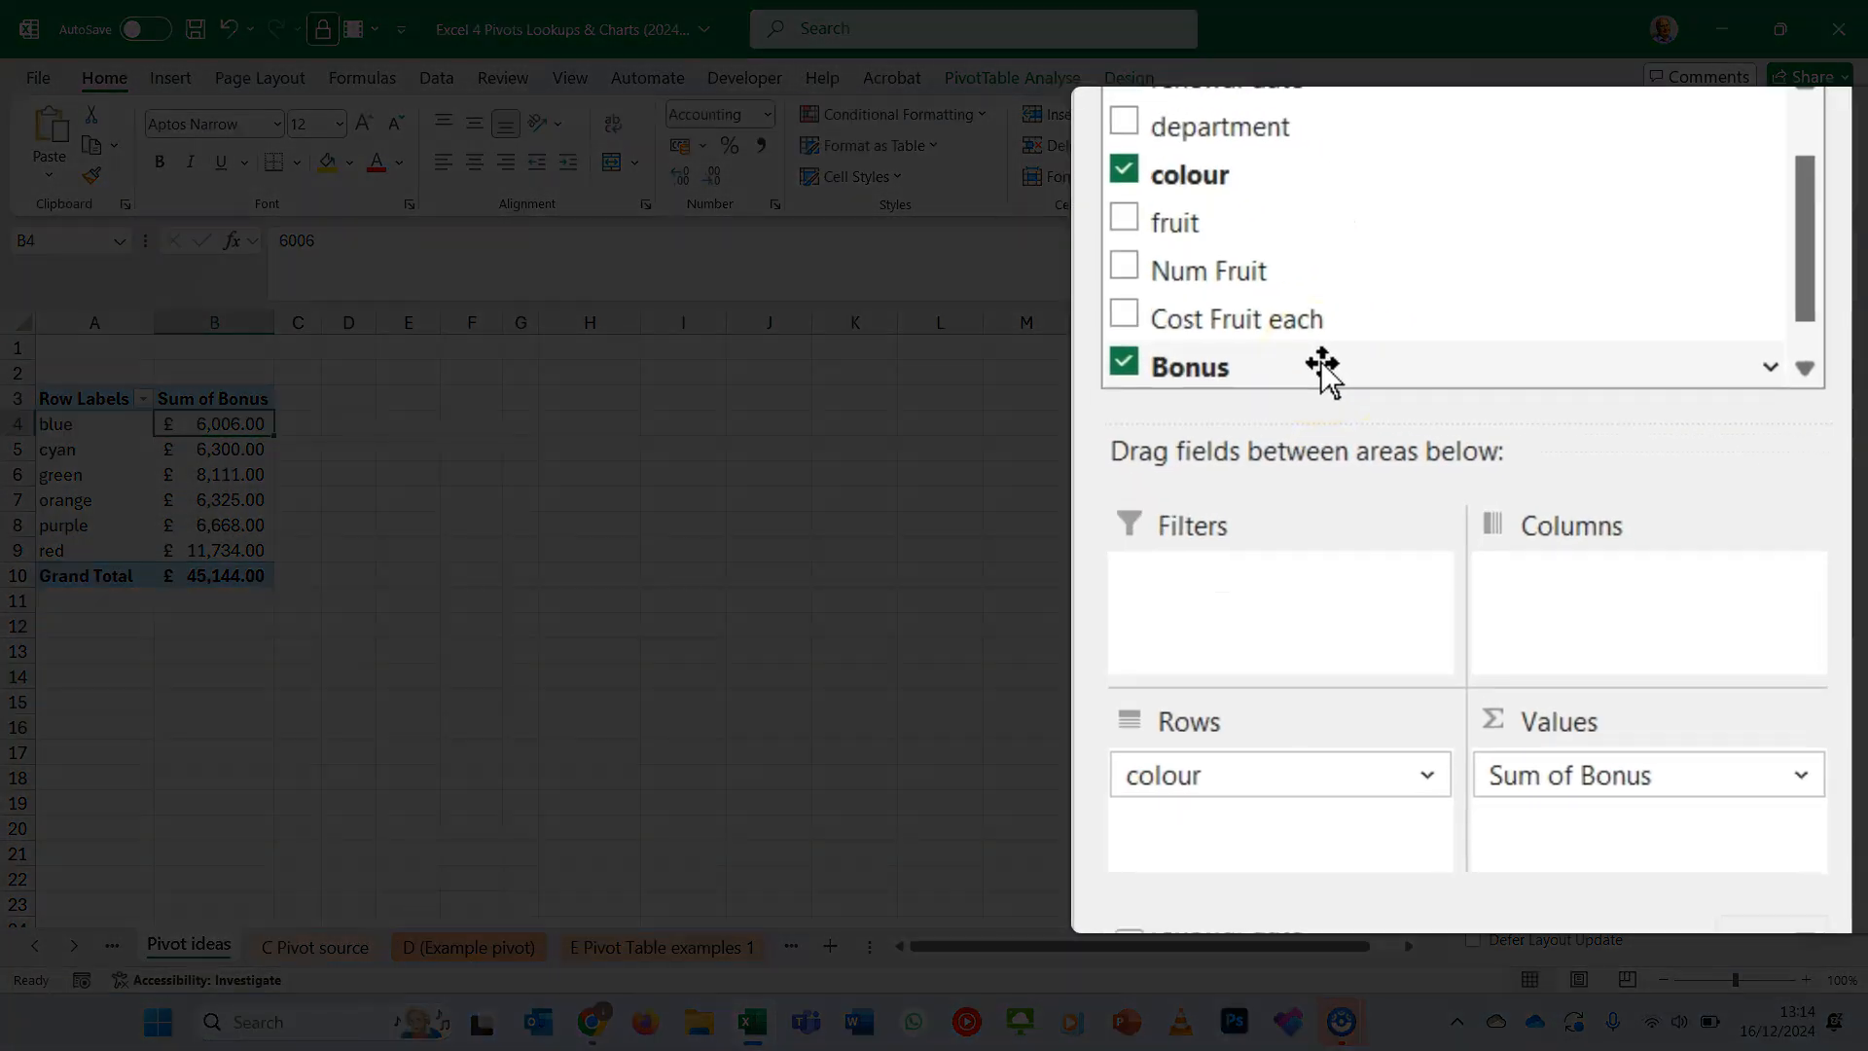
drag(1577, 623, 1717, 809)
drag(1577, 708, 1607, 807)
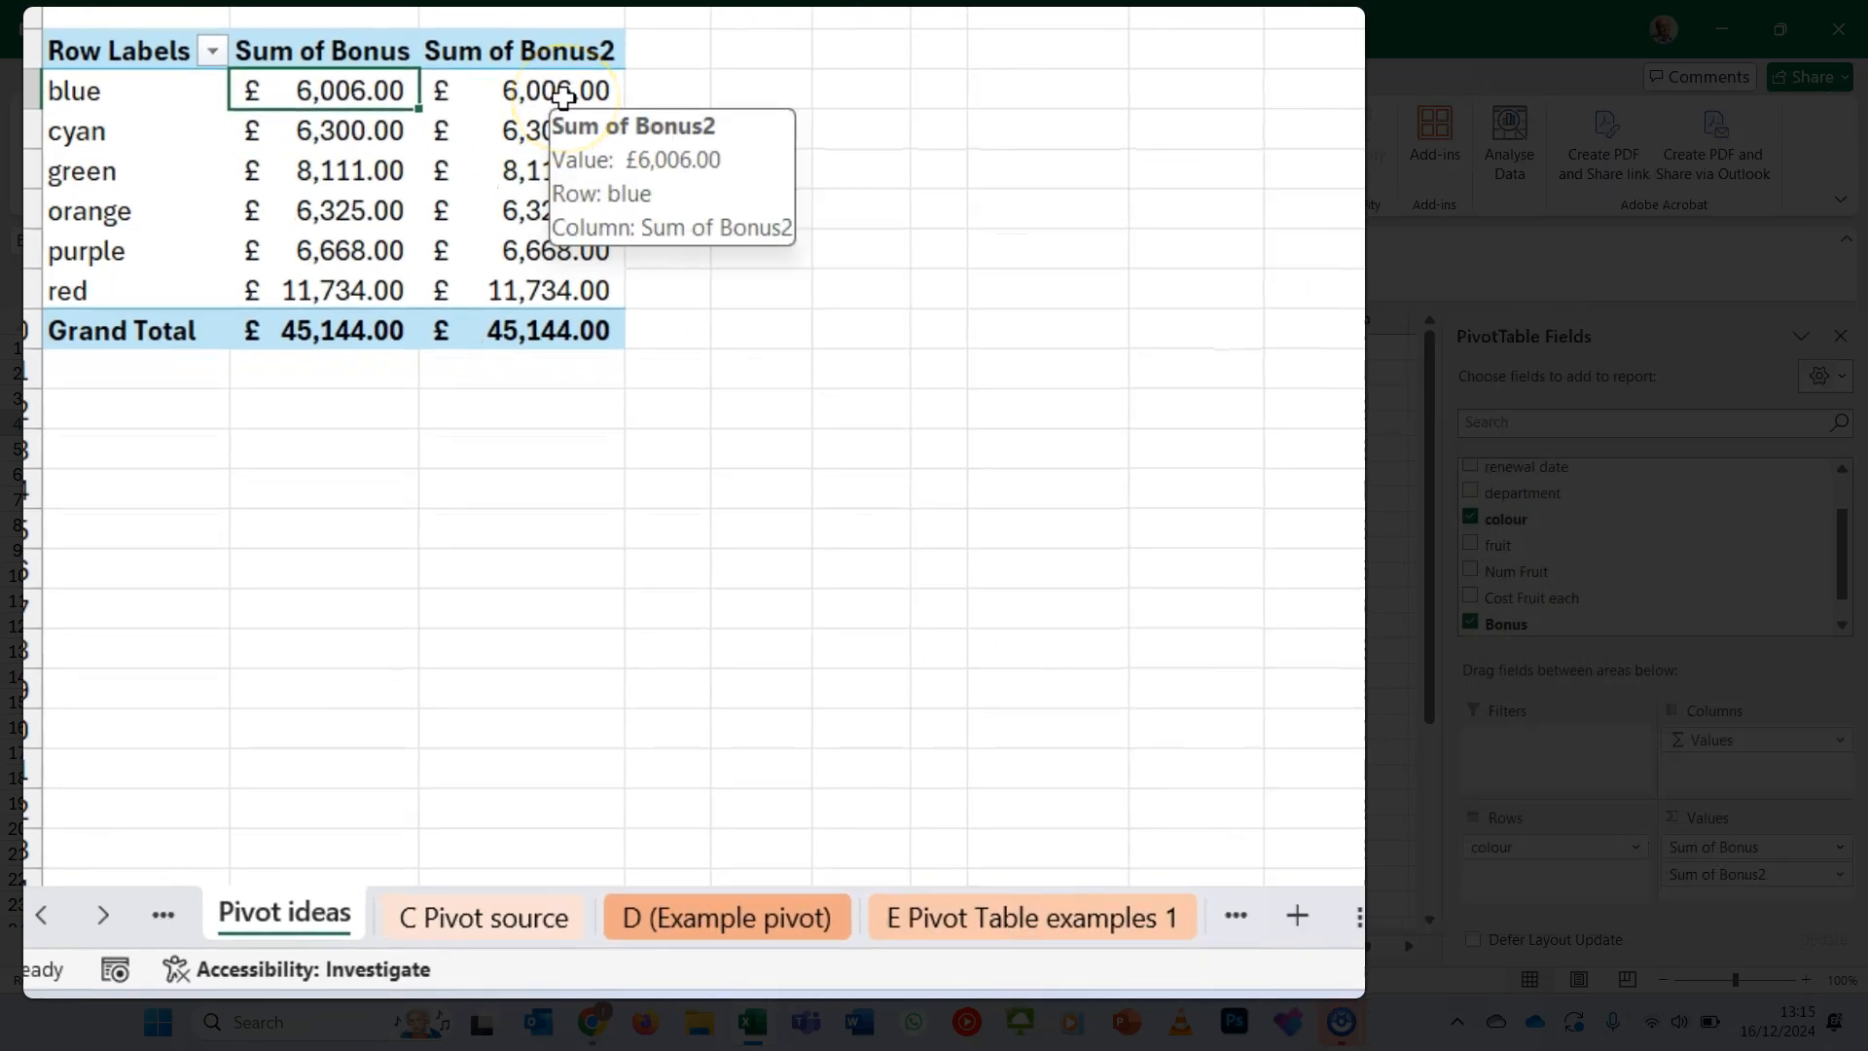
right_click(563, 94)
mouse_move(958, 486)
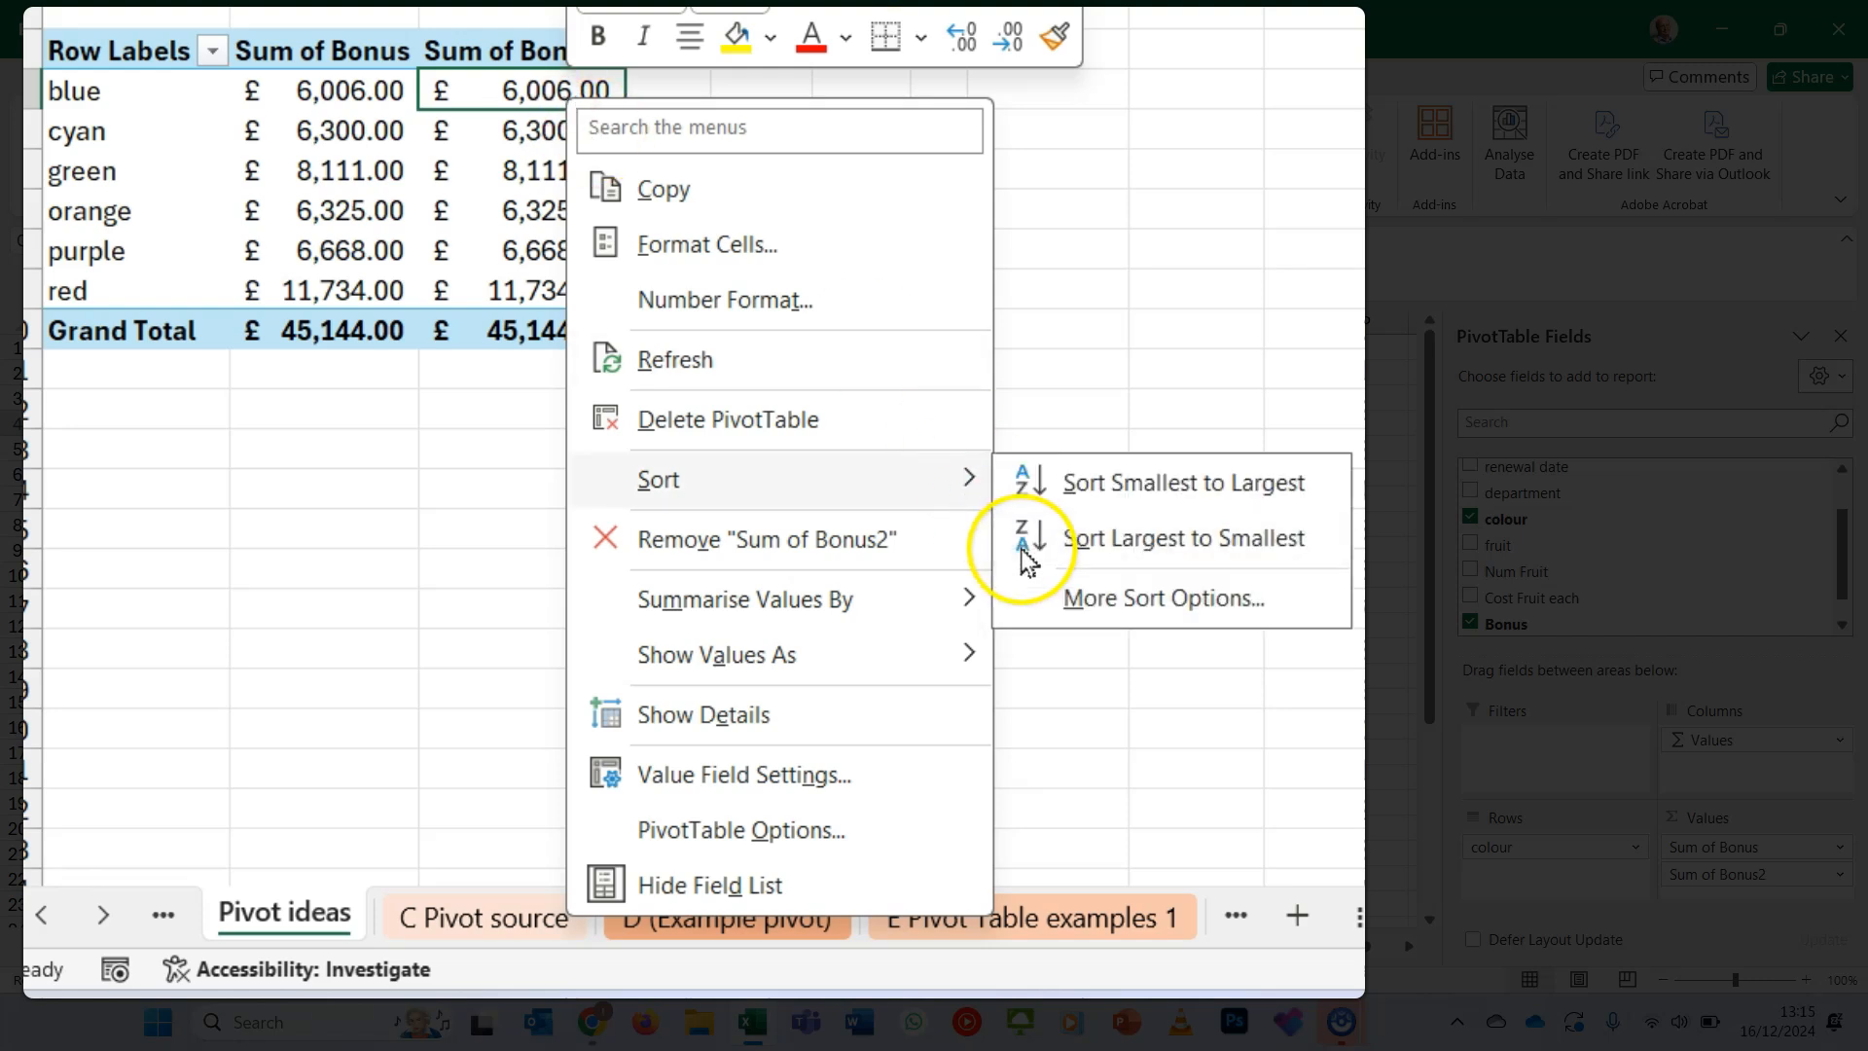
mouse_move(948, 656)
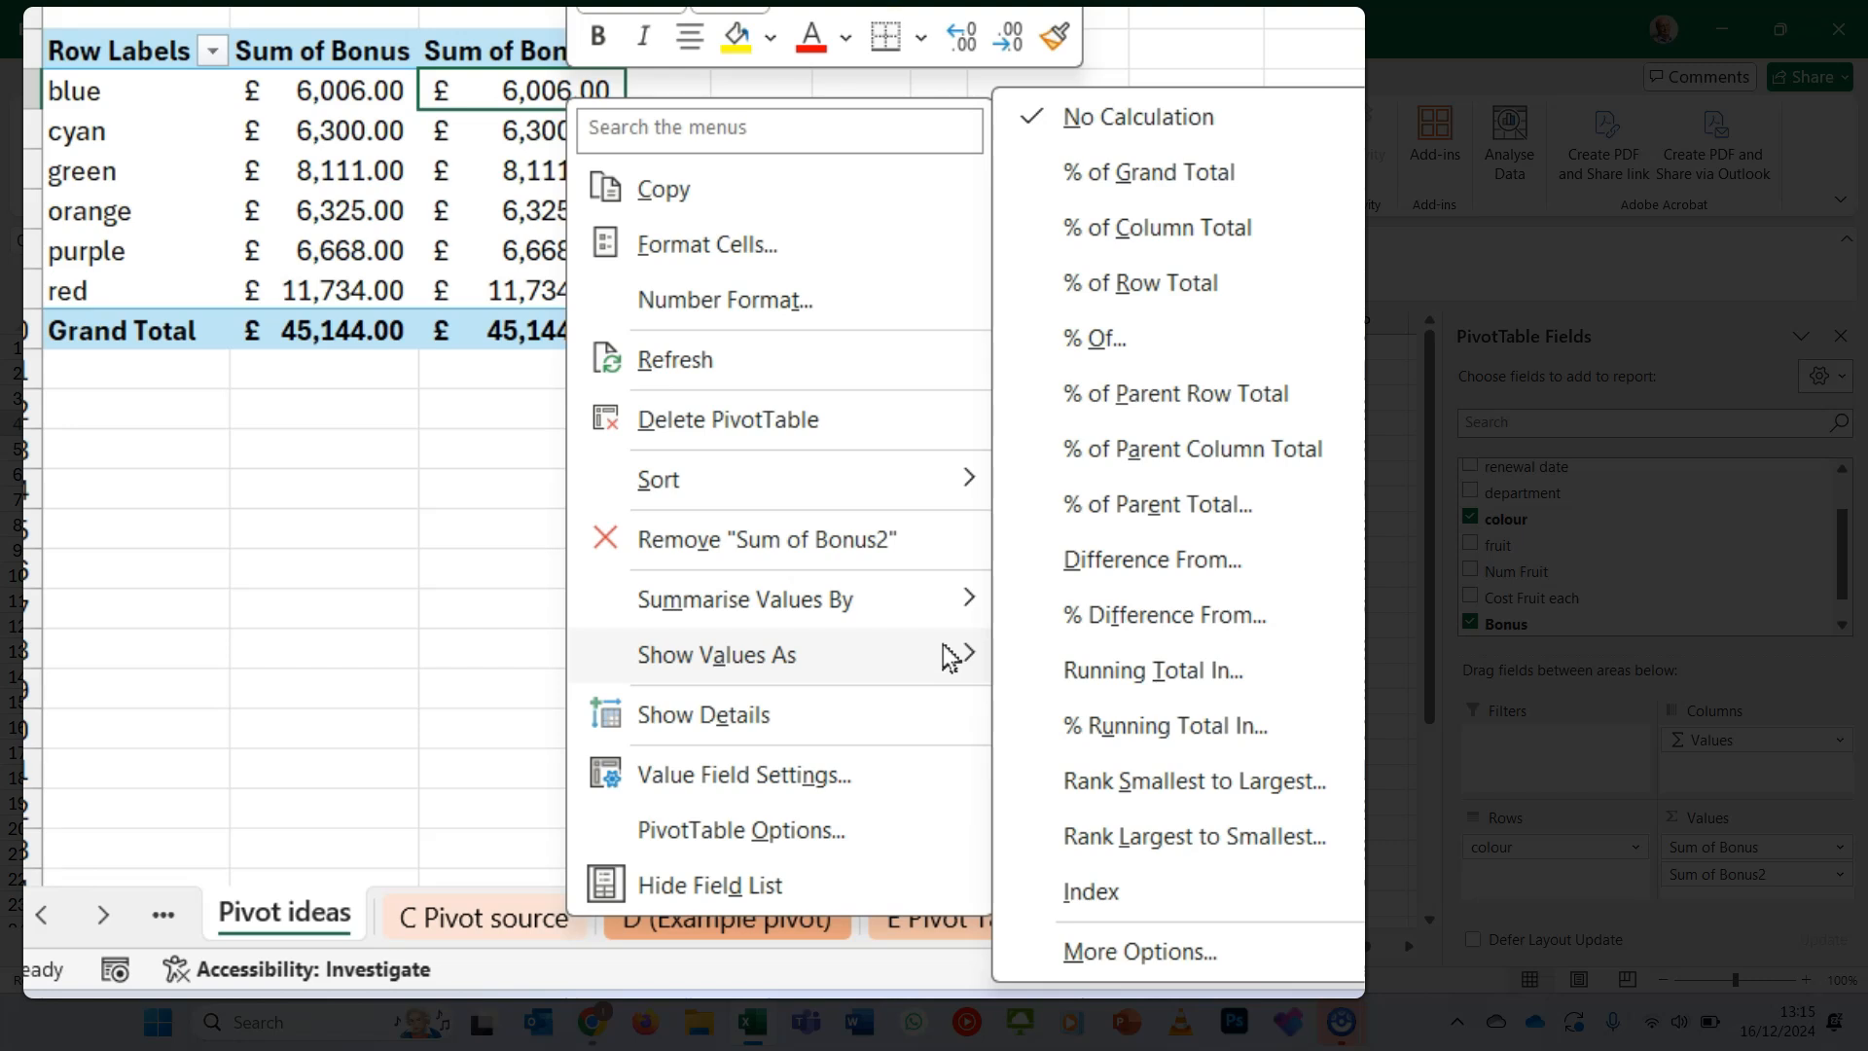
click(1211, 177)
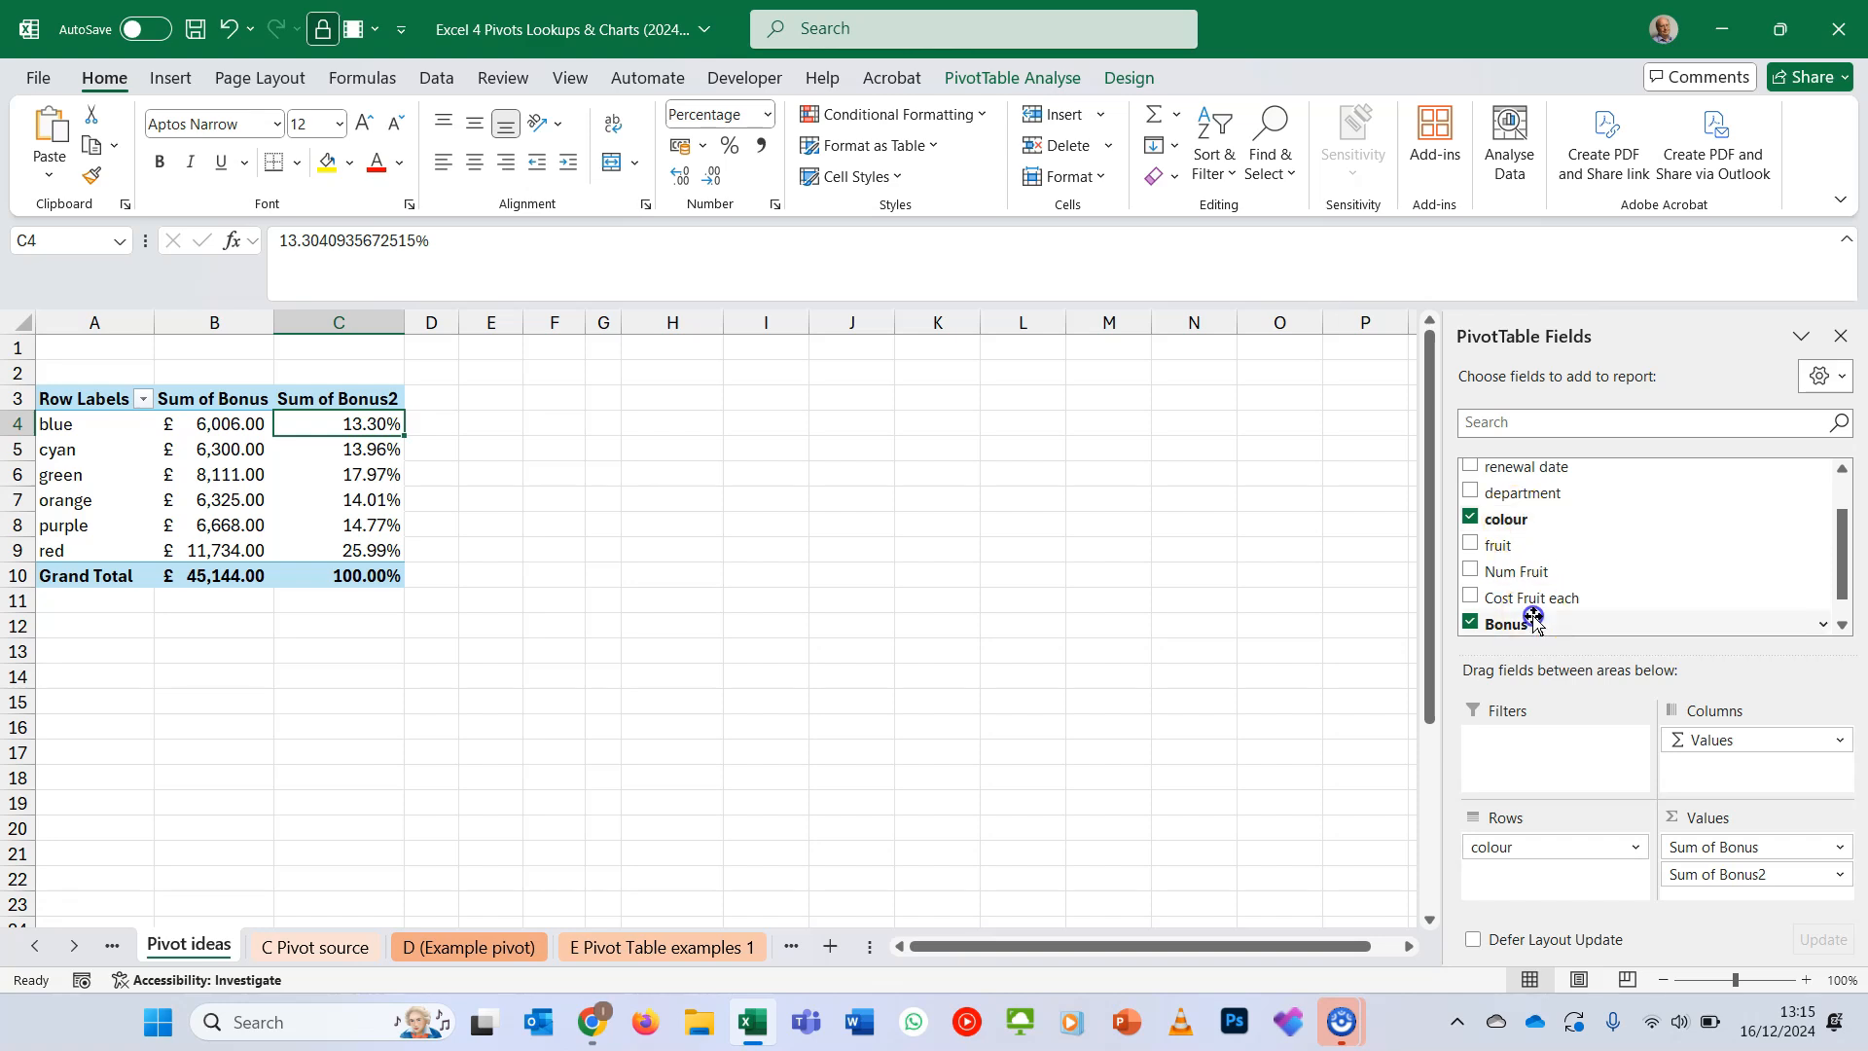
- Add Bonus to the pivot table's values a third time and summarise it by Average
drag(1533, 618, 1793, 865)
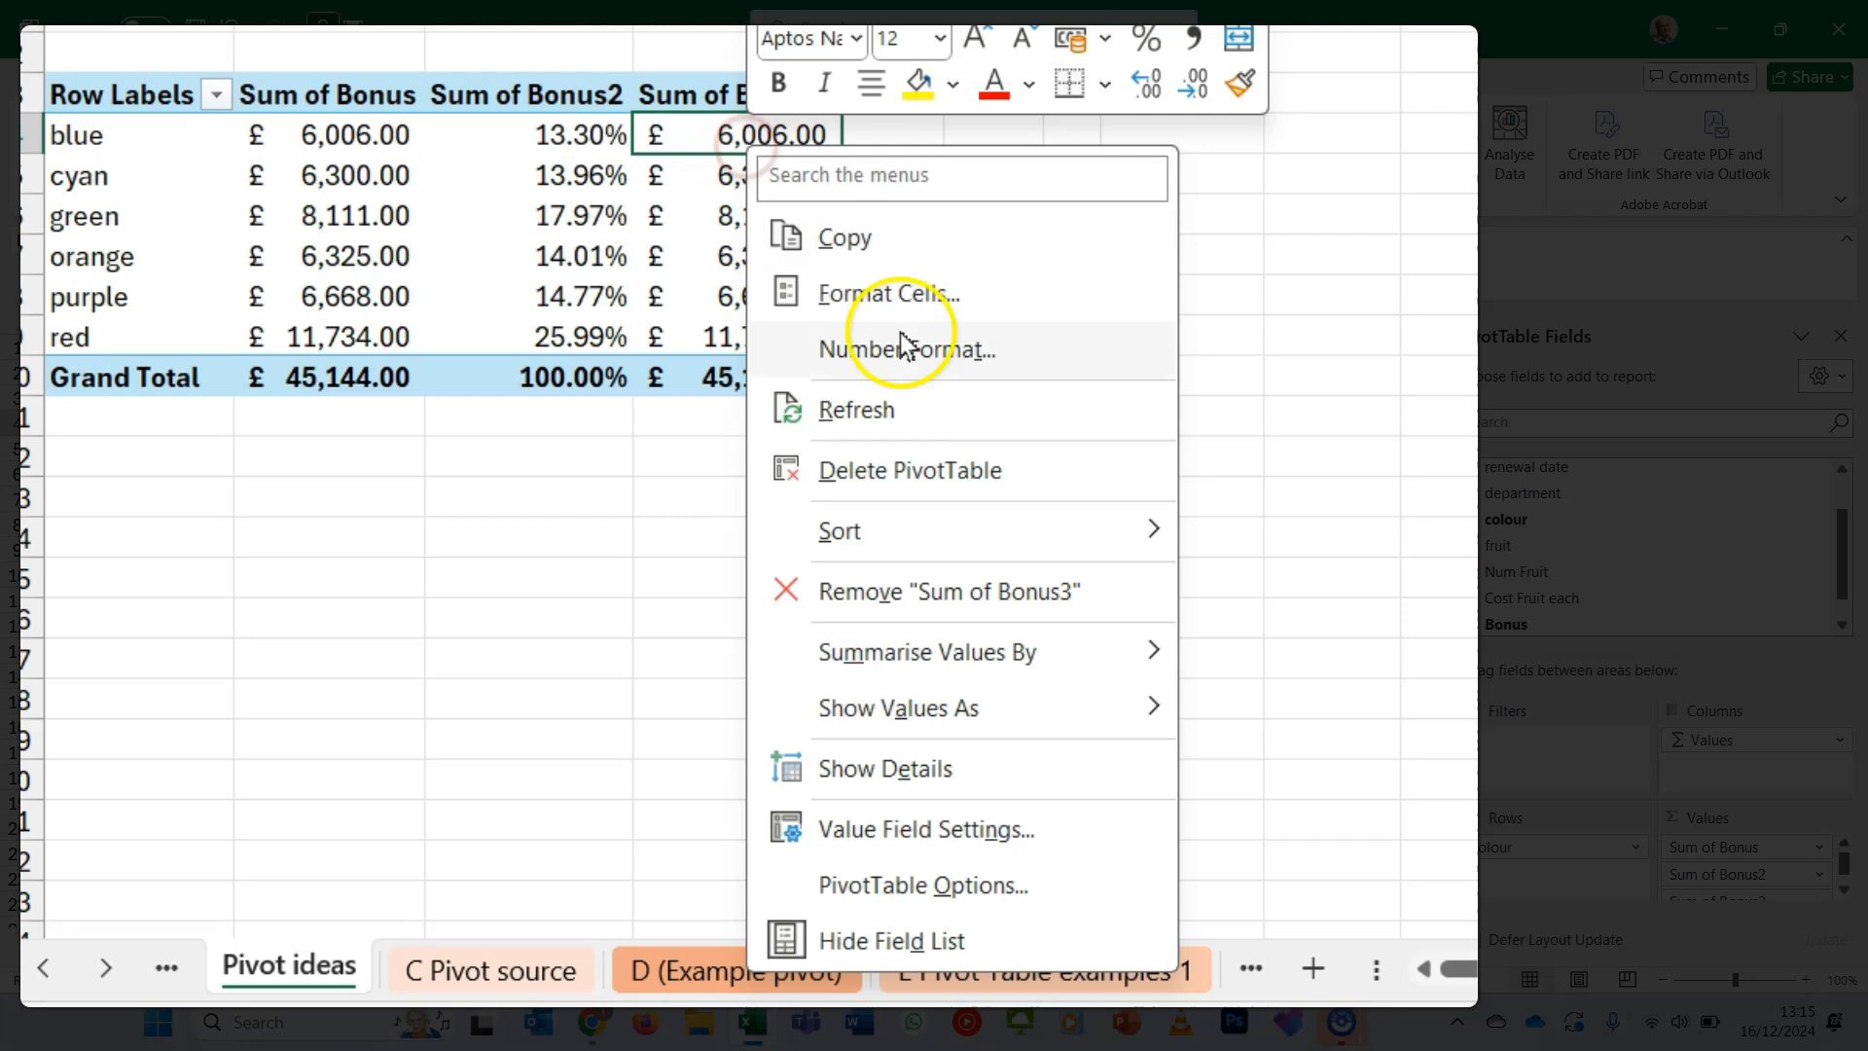
mouse_move(1067, 670)
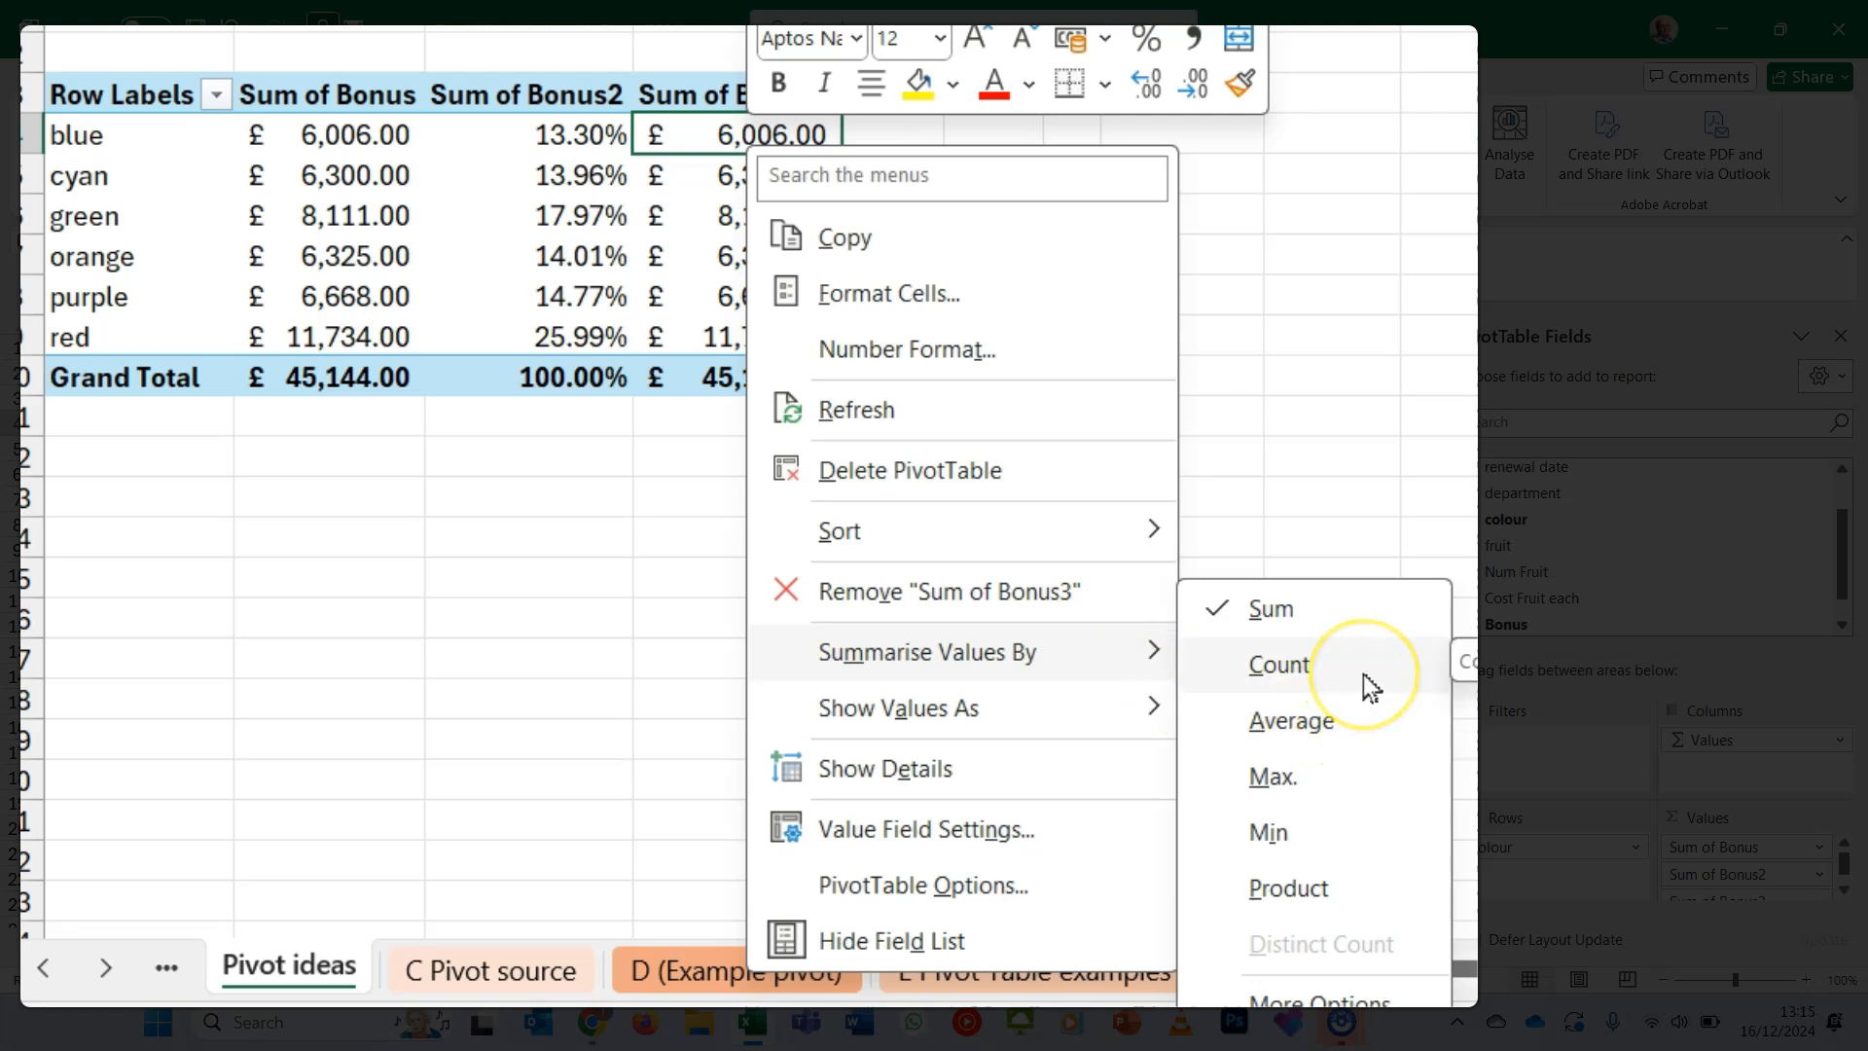
click(1370, 732)
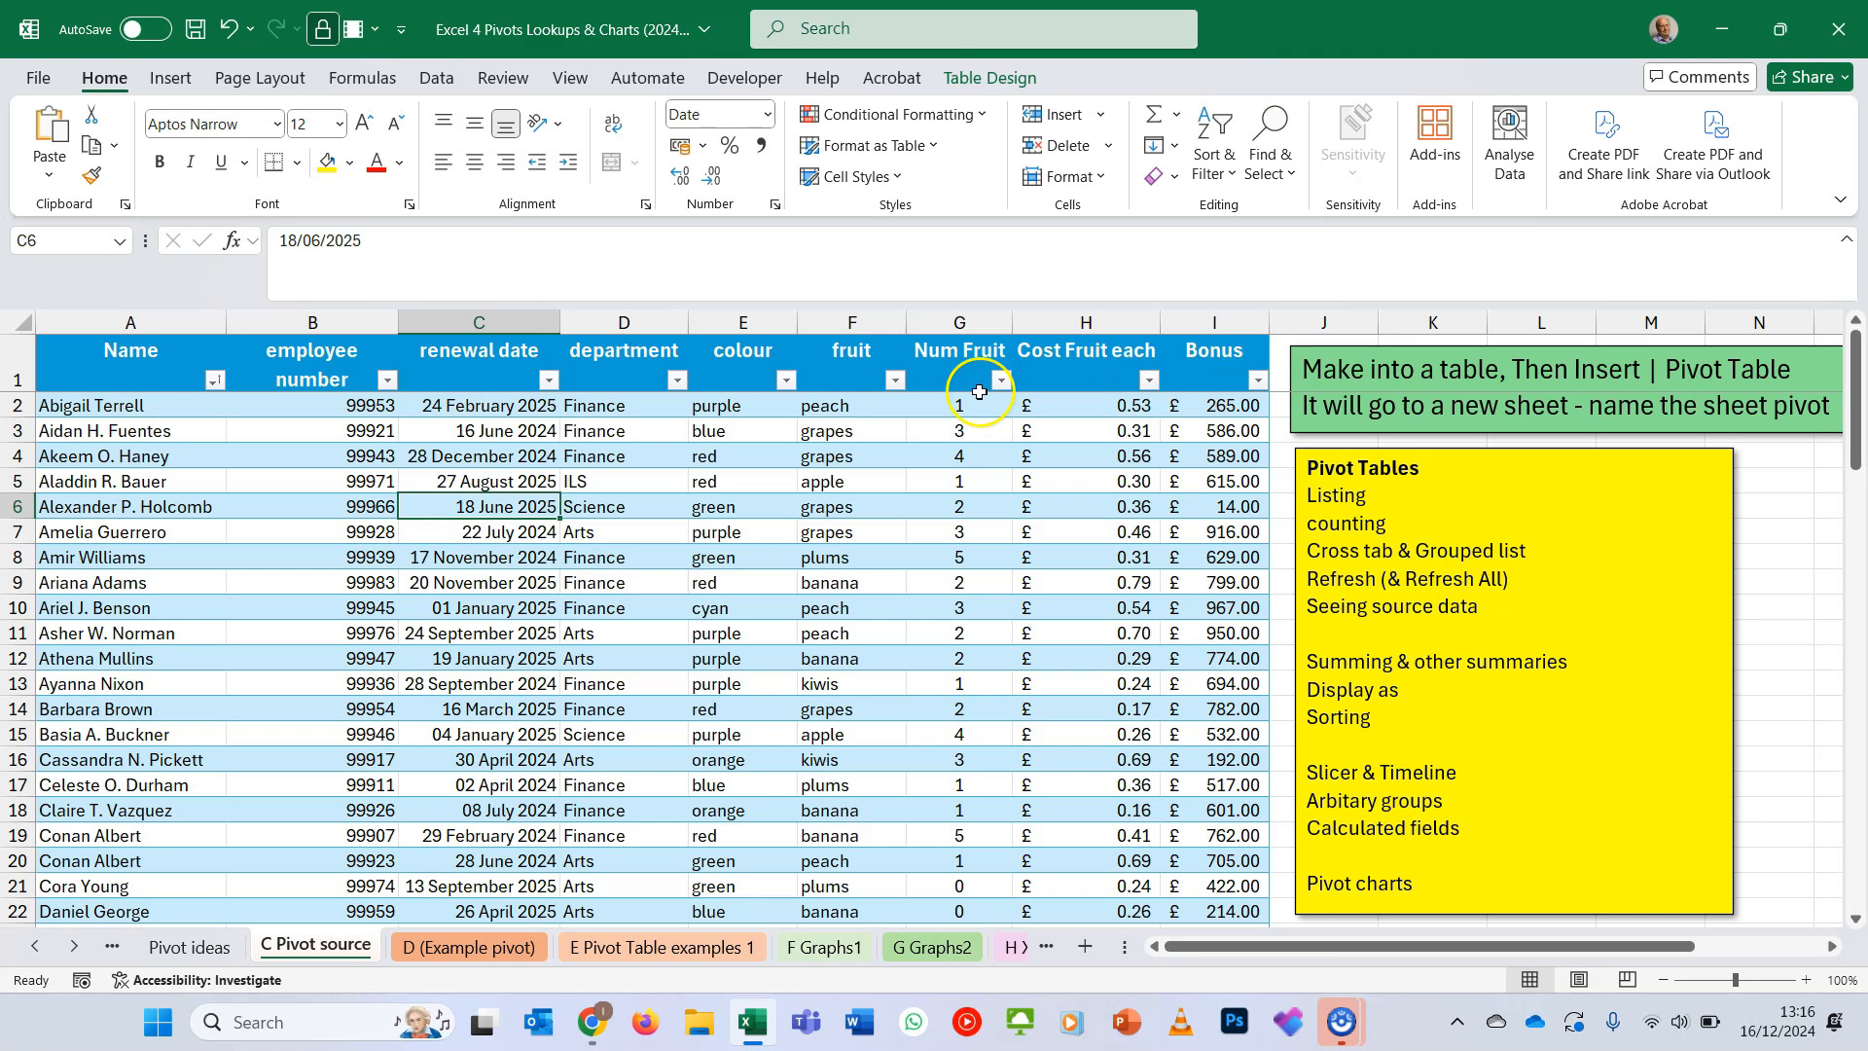
- On the C Pivot source sheet, set the first employee's Bonus in cell I2 to 2000
click(1217, 406)
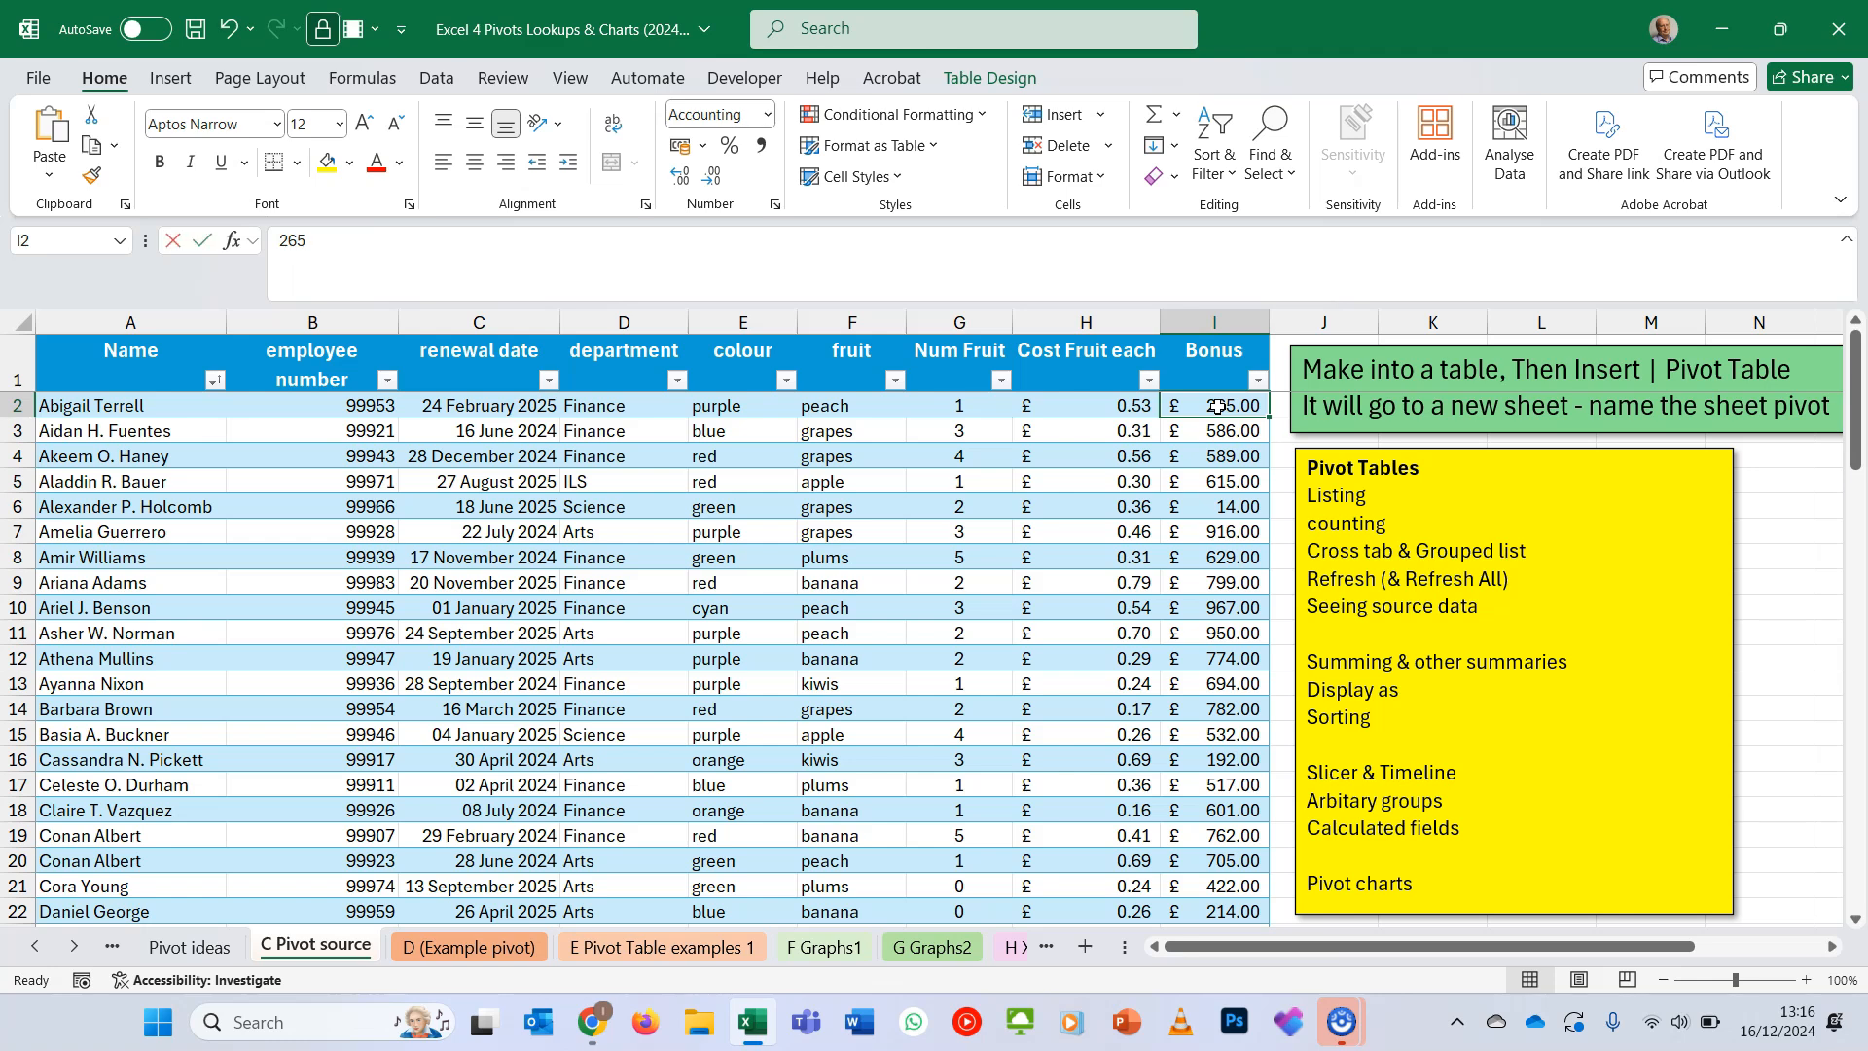
text(2,00)
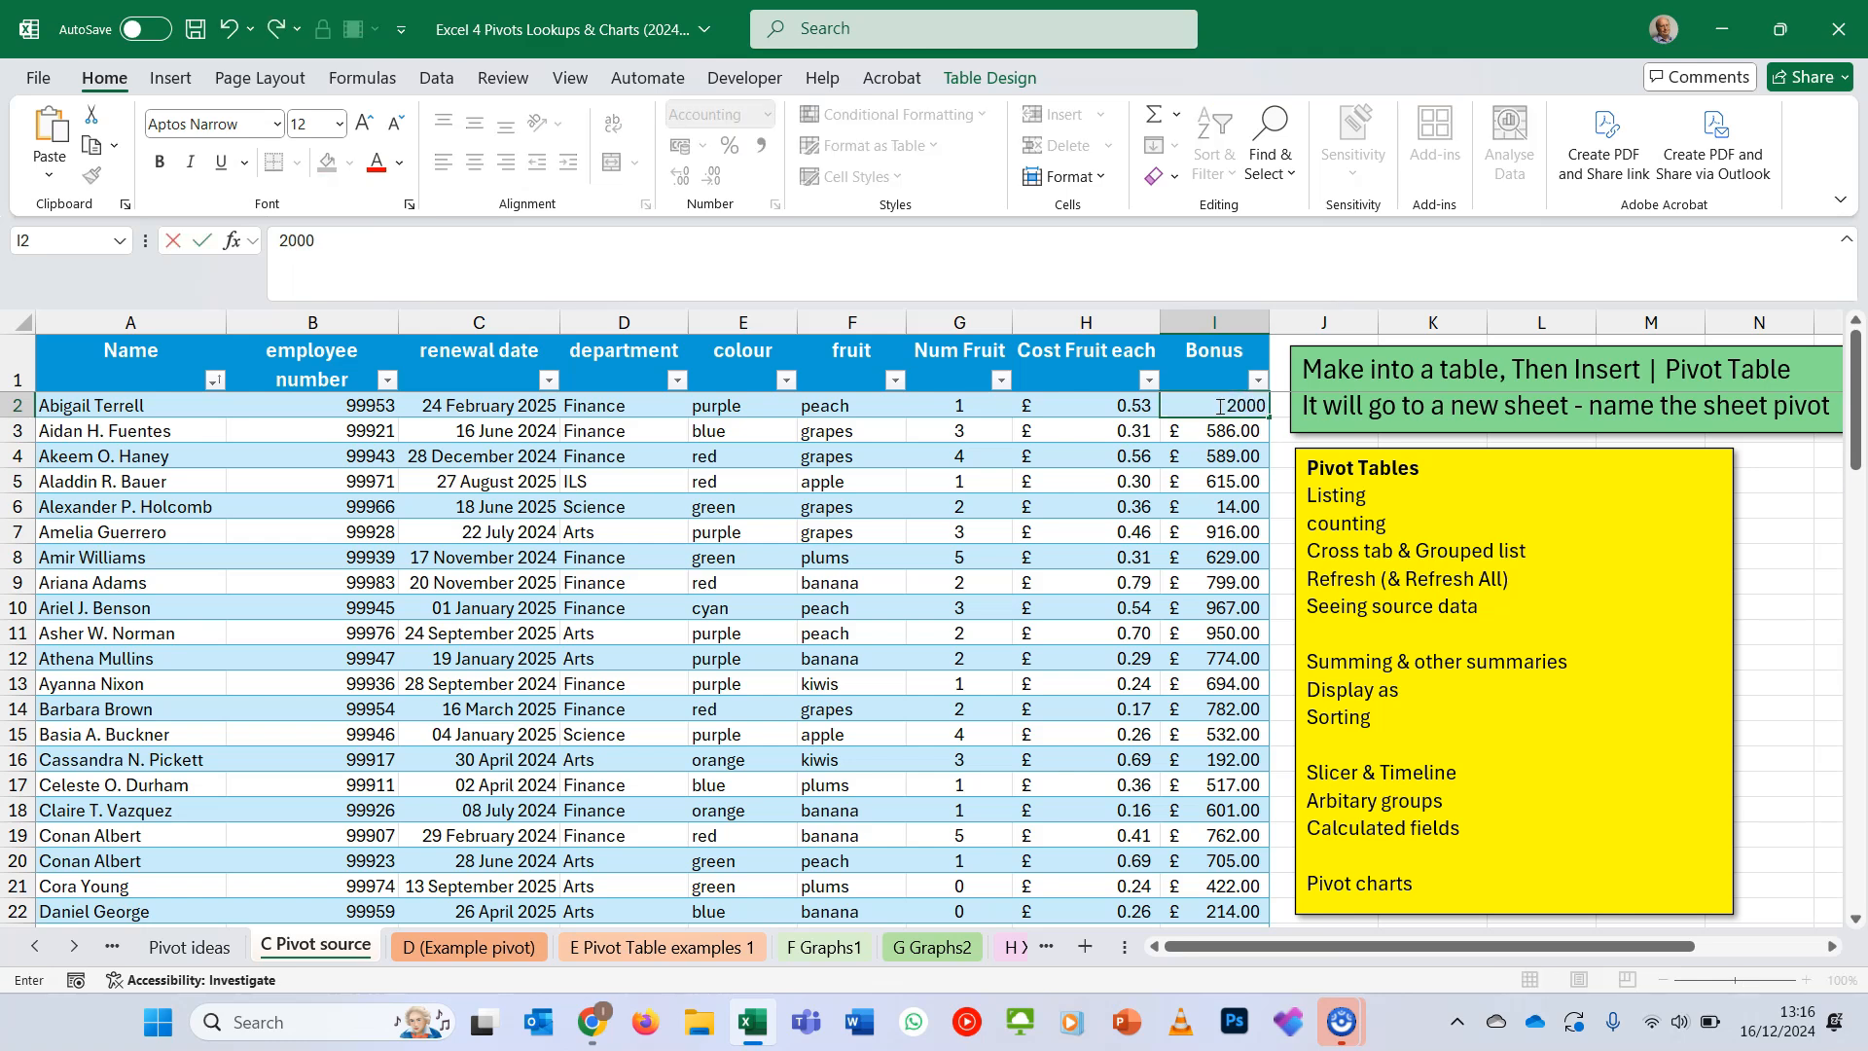
text(0)
key(Return)
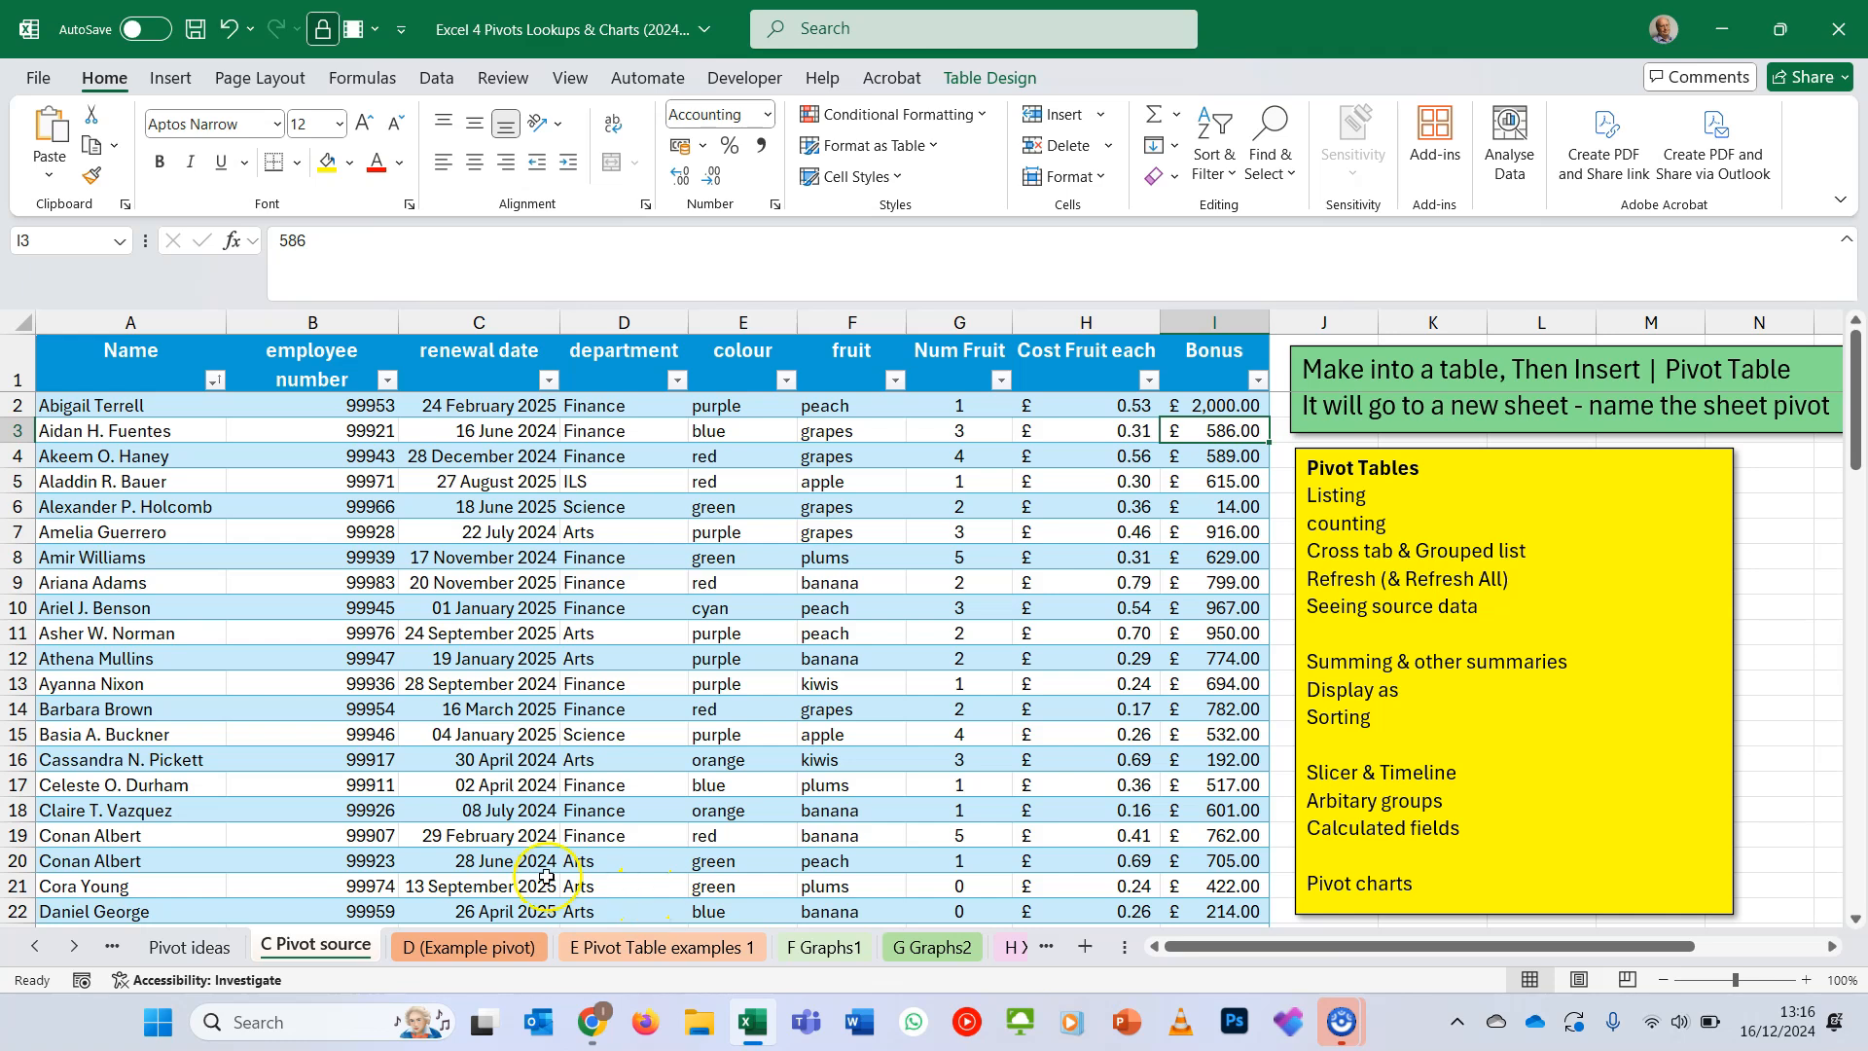
- Return to the Pivot ideas sheet and refresh all data sources in the workbook
click(169, 958)
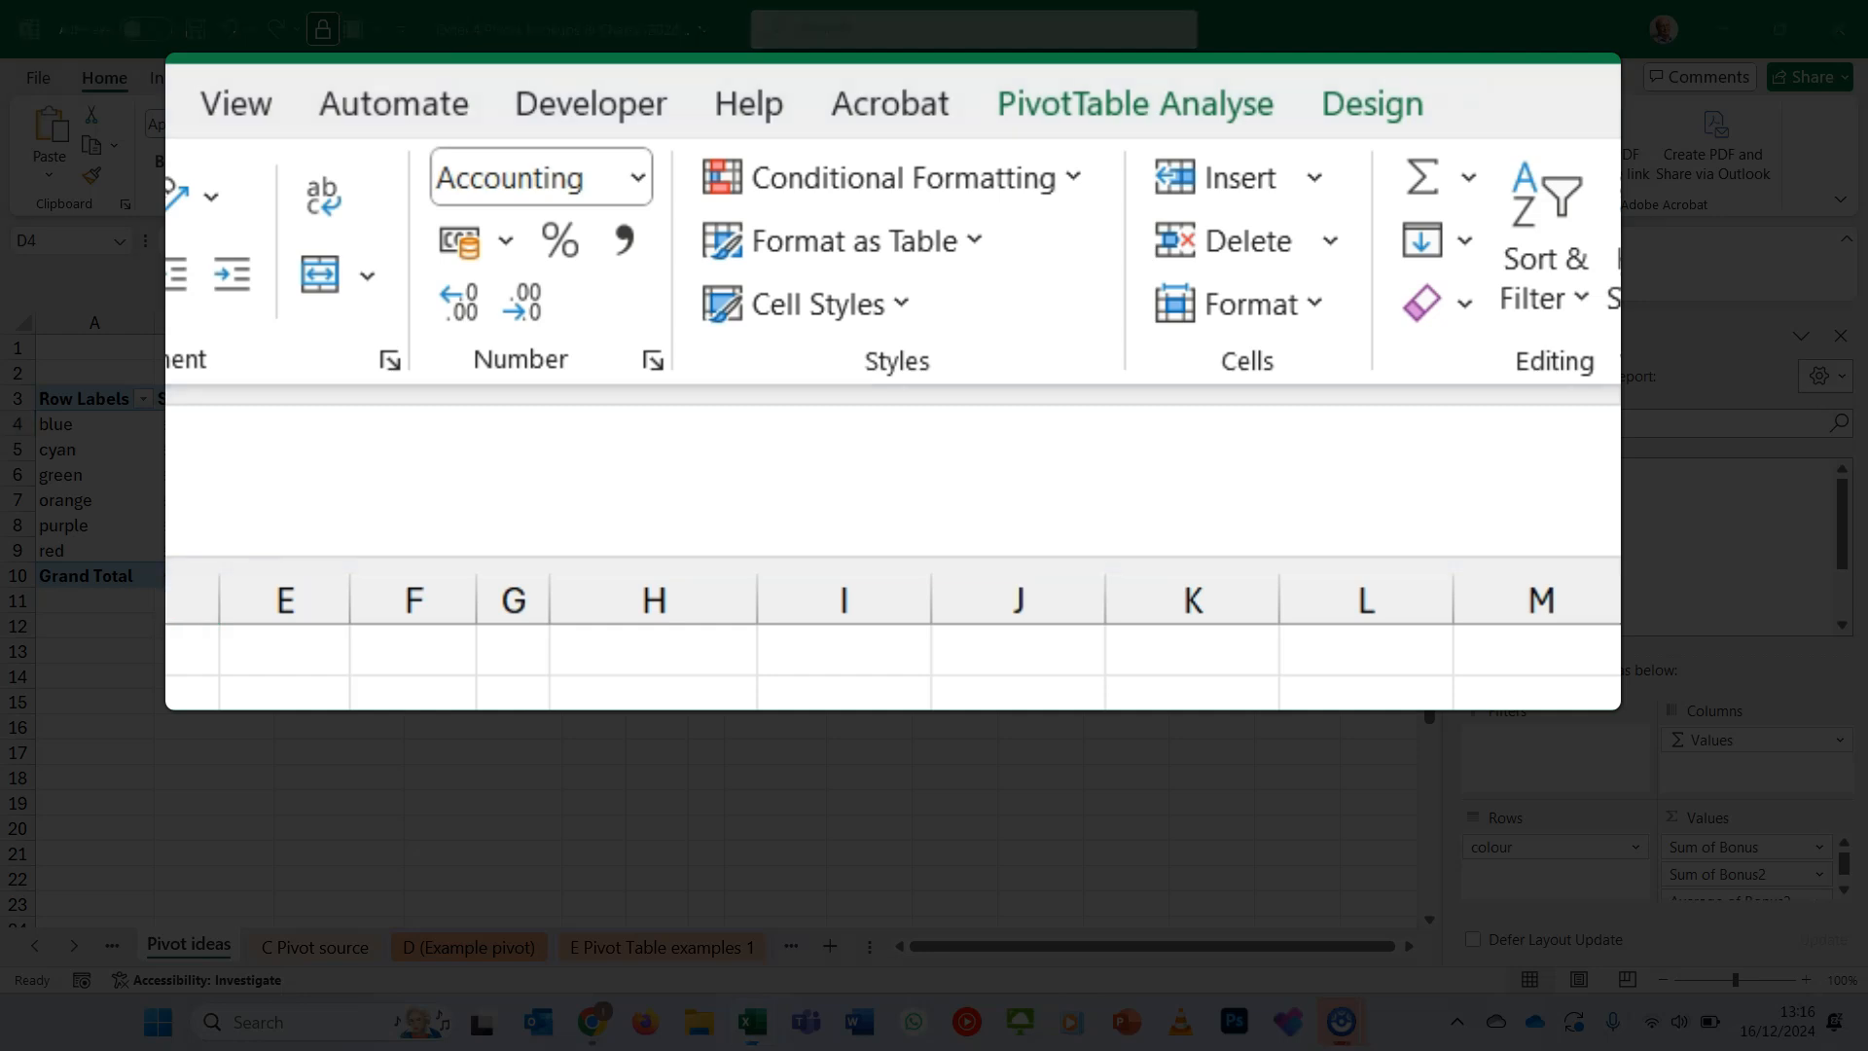
click(1109, 98)
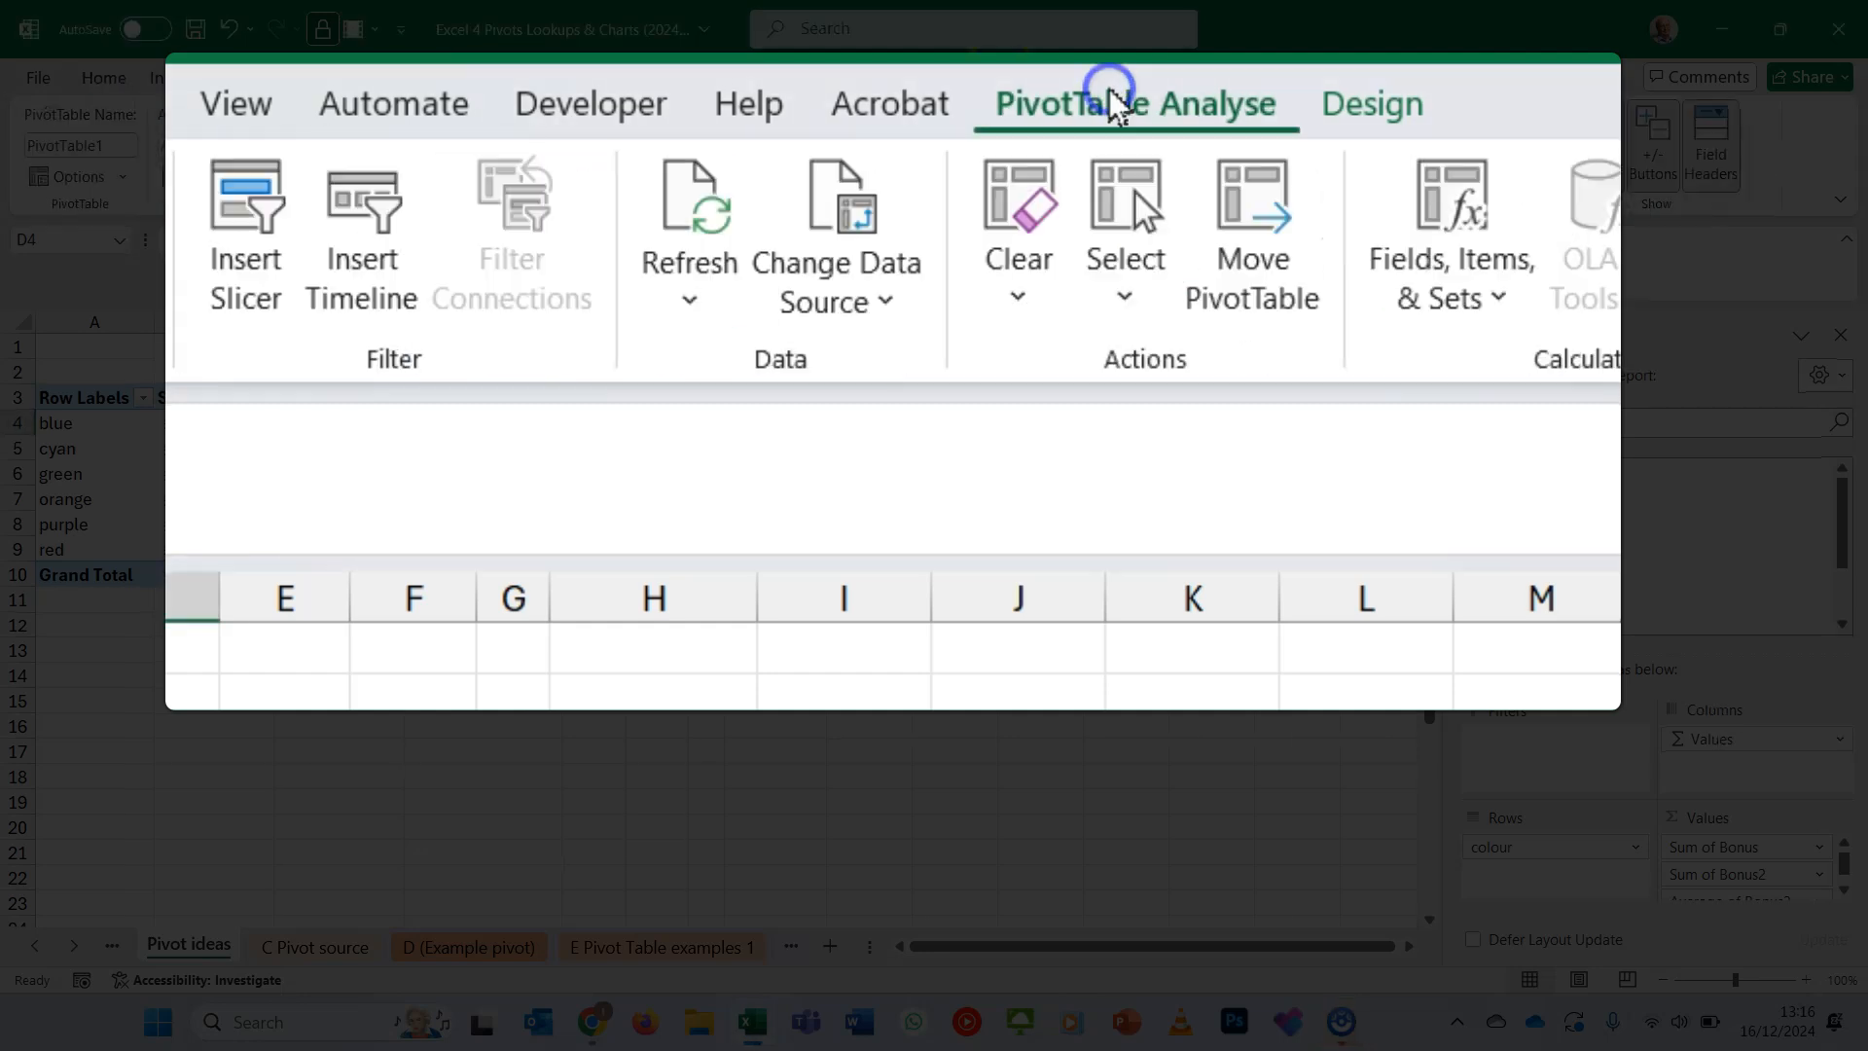
click(706, 294)
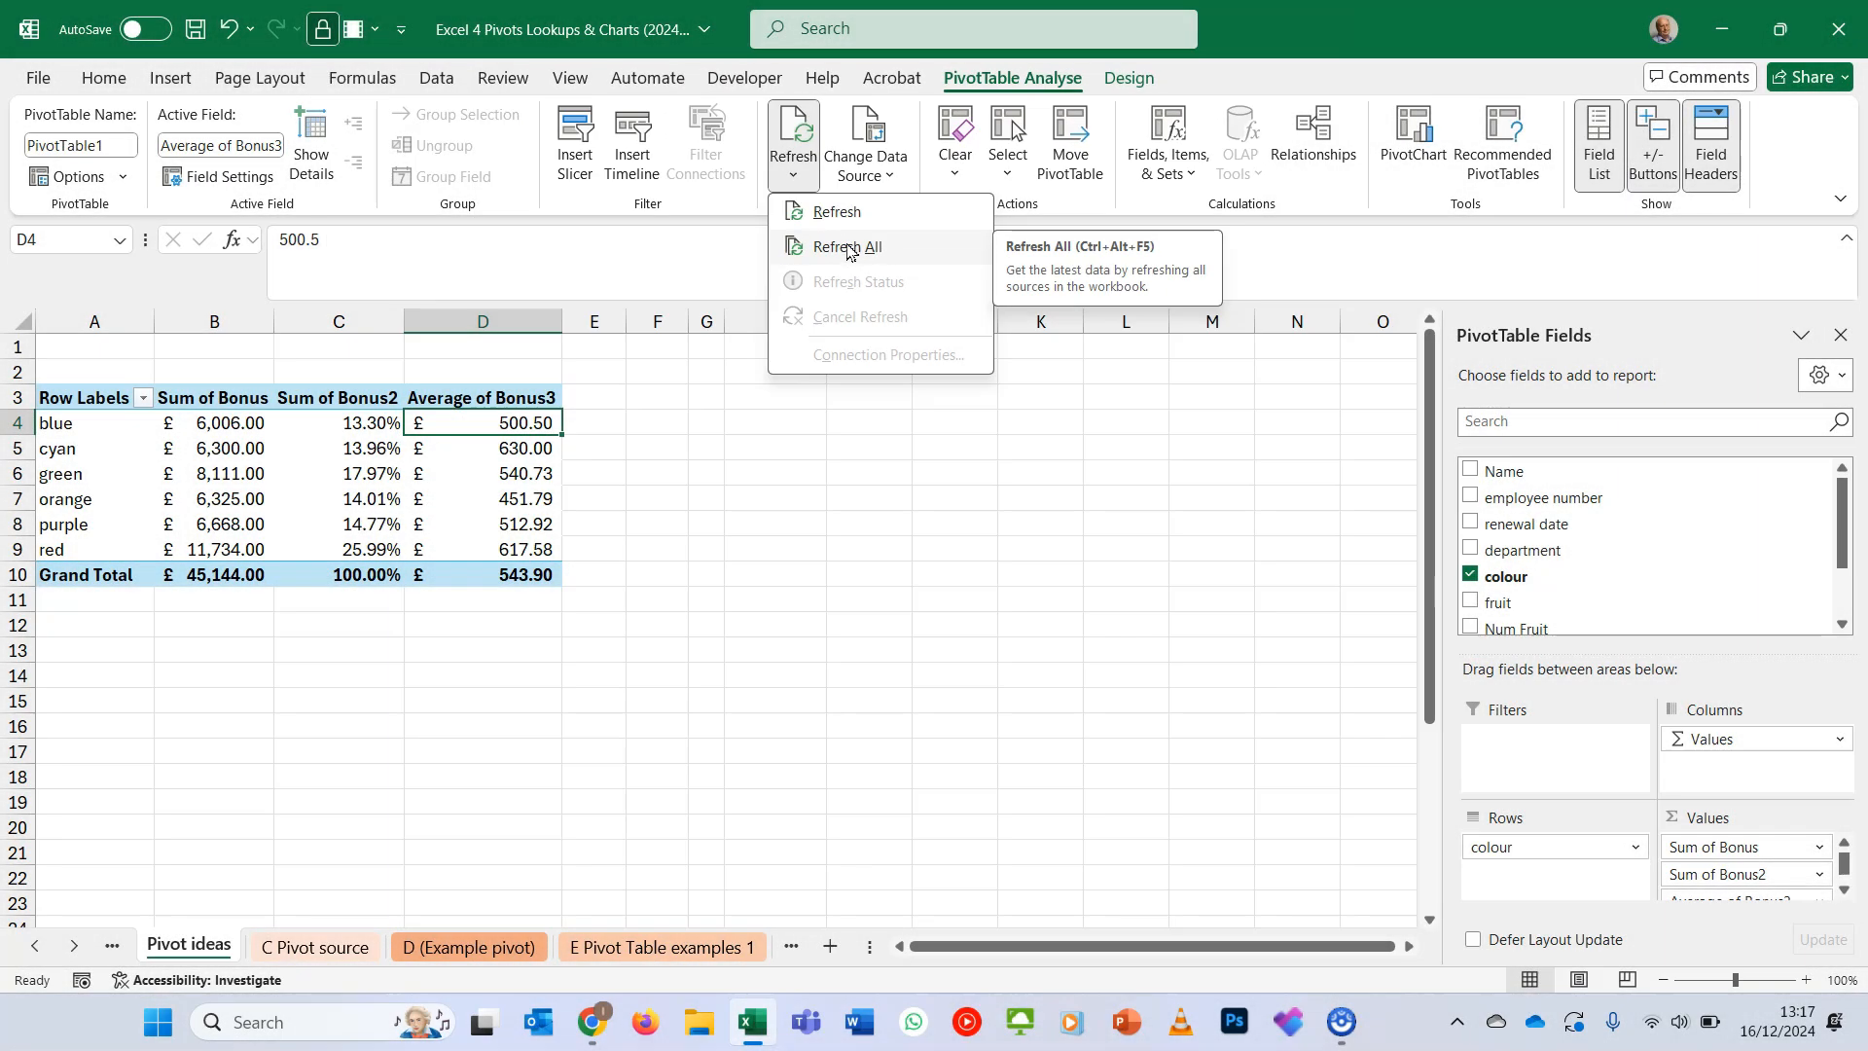
click(850, 246)
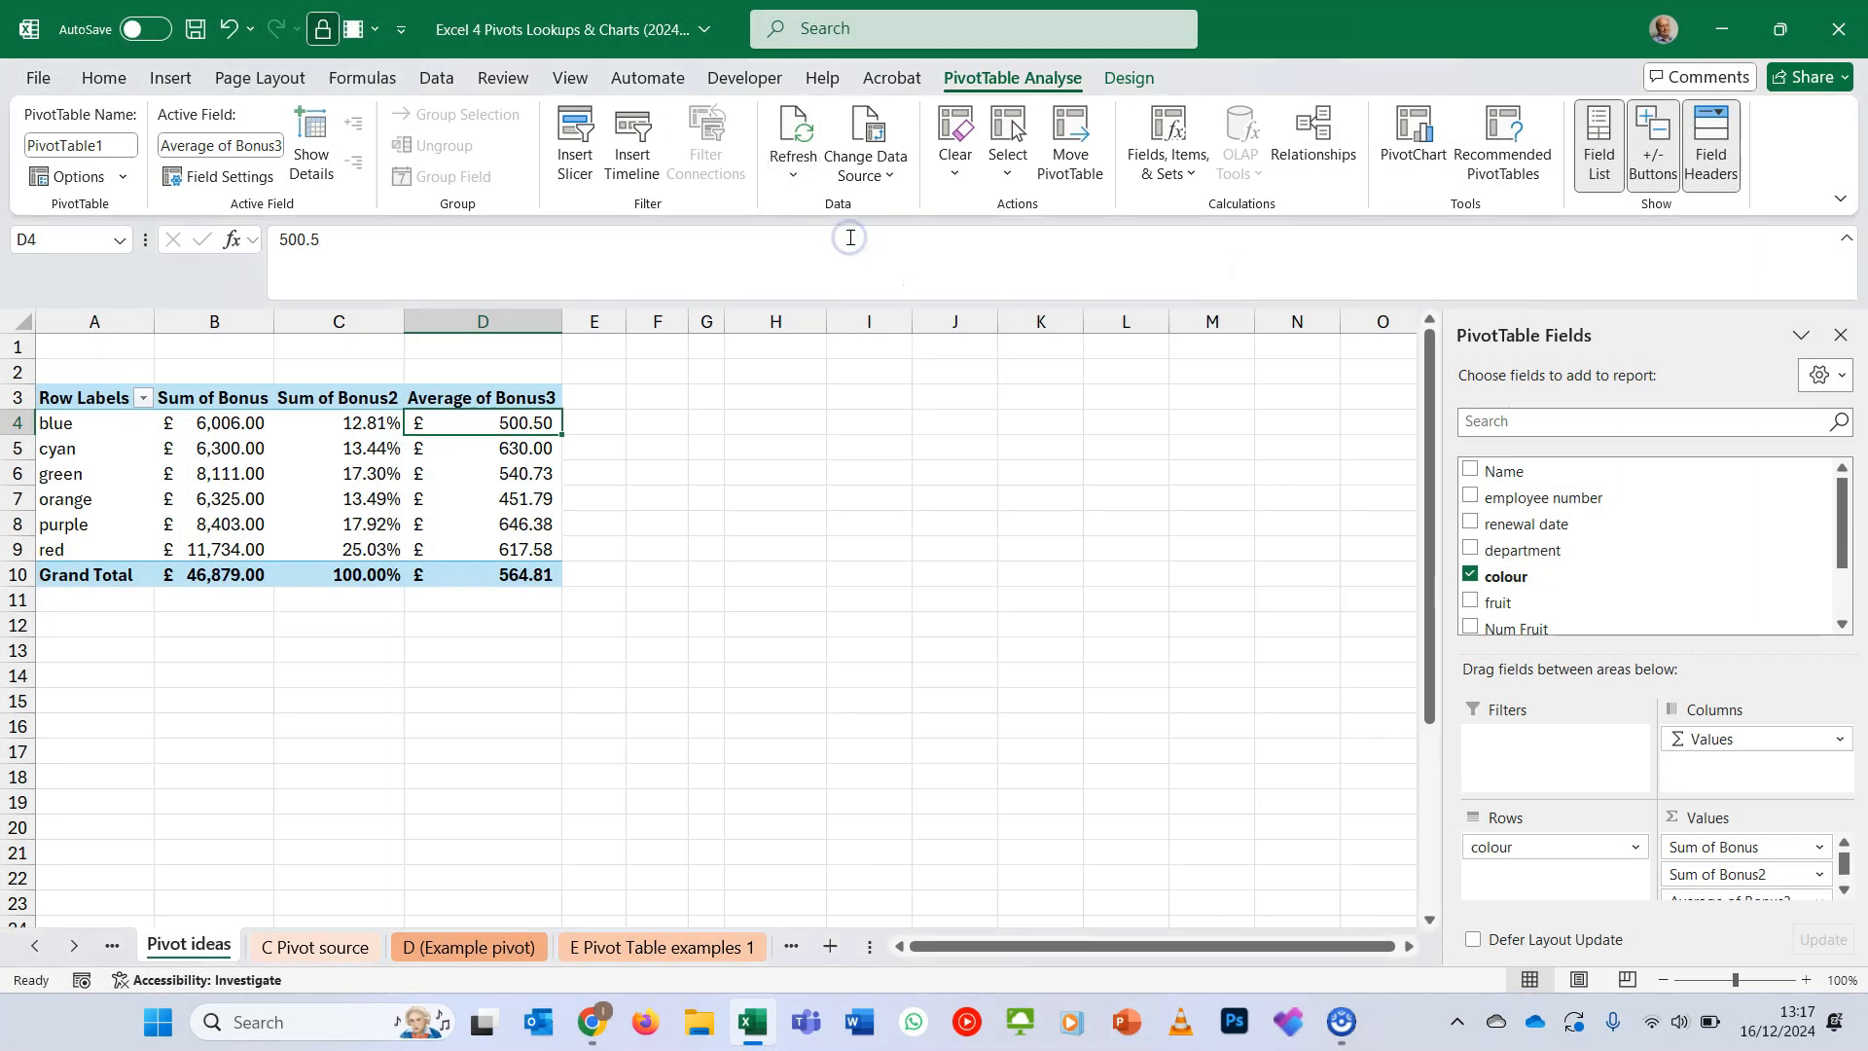
- Insert a slicer for department and place it beside the pivot table
click(519, 523)
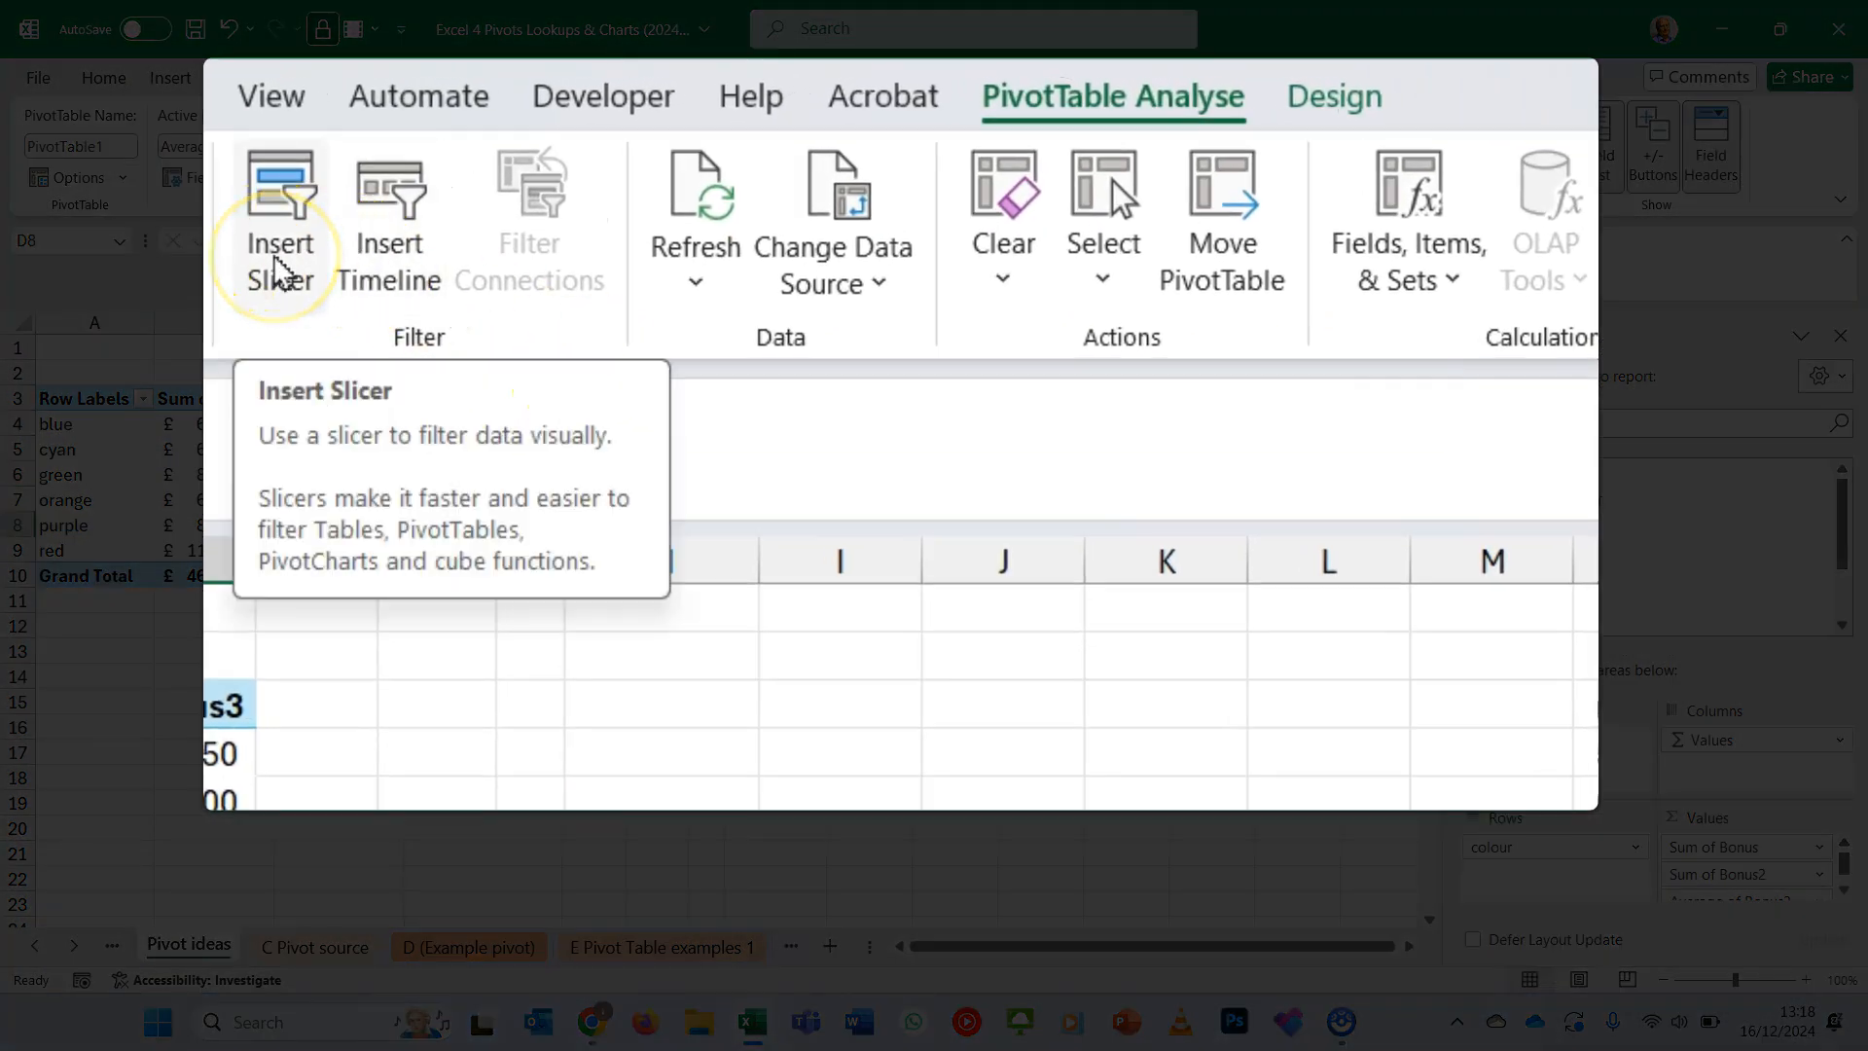
click(279, 272)
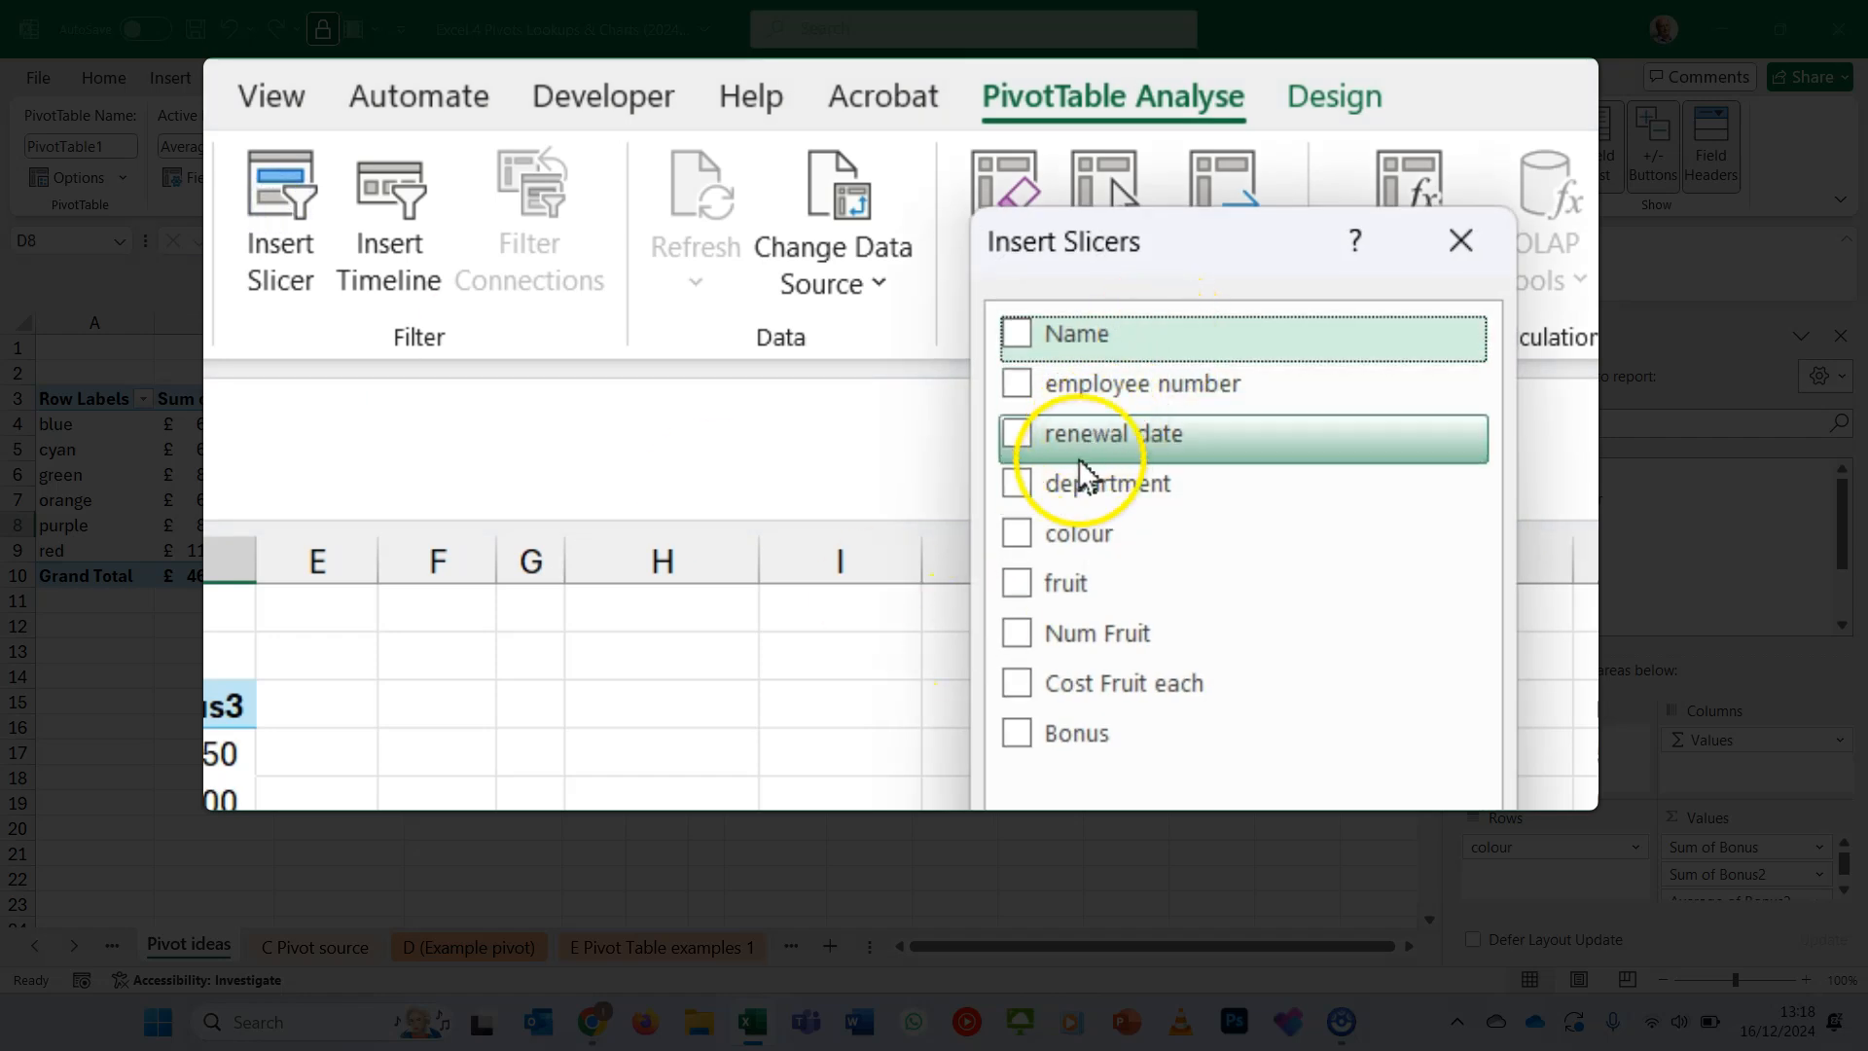
click(1017, 483)
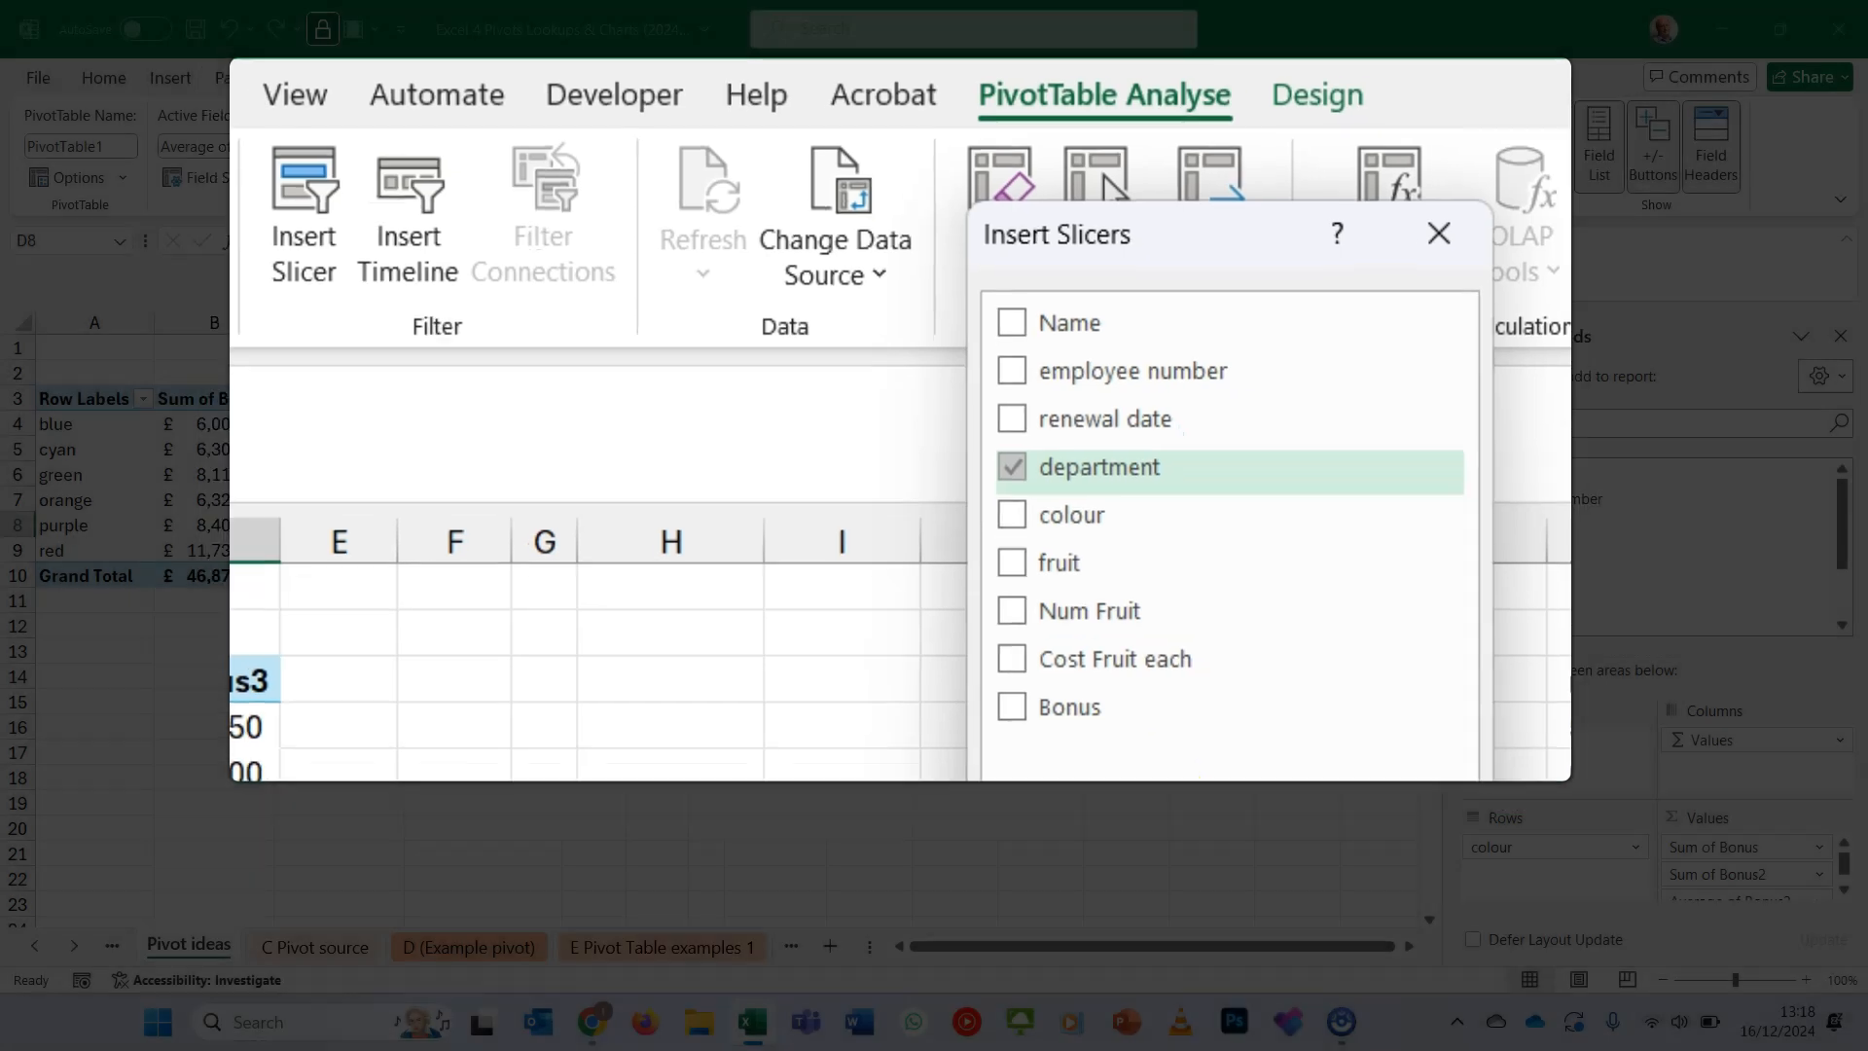
click(1084, 649)
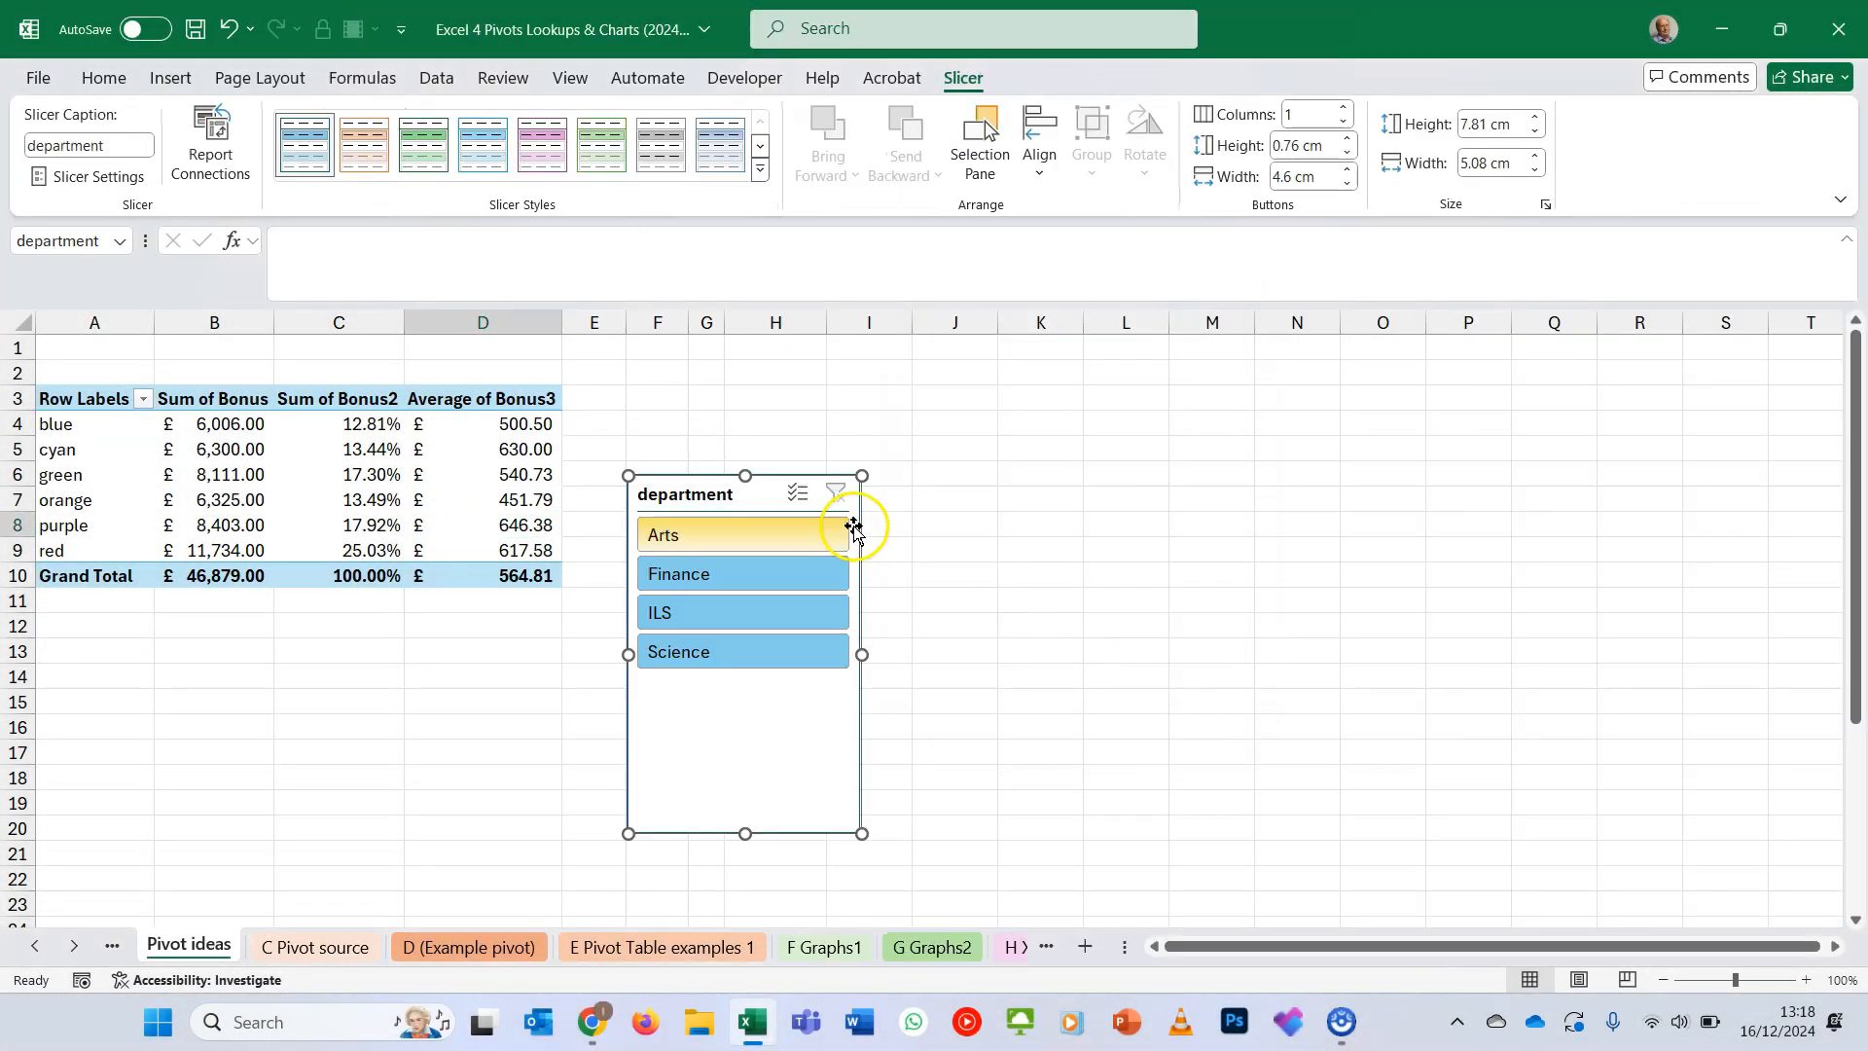
drag(699, 496, 716, 412)
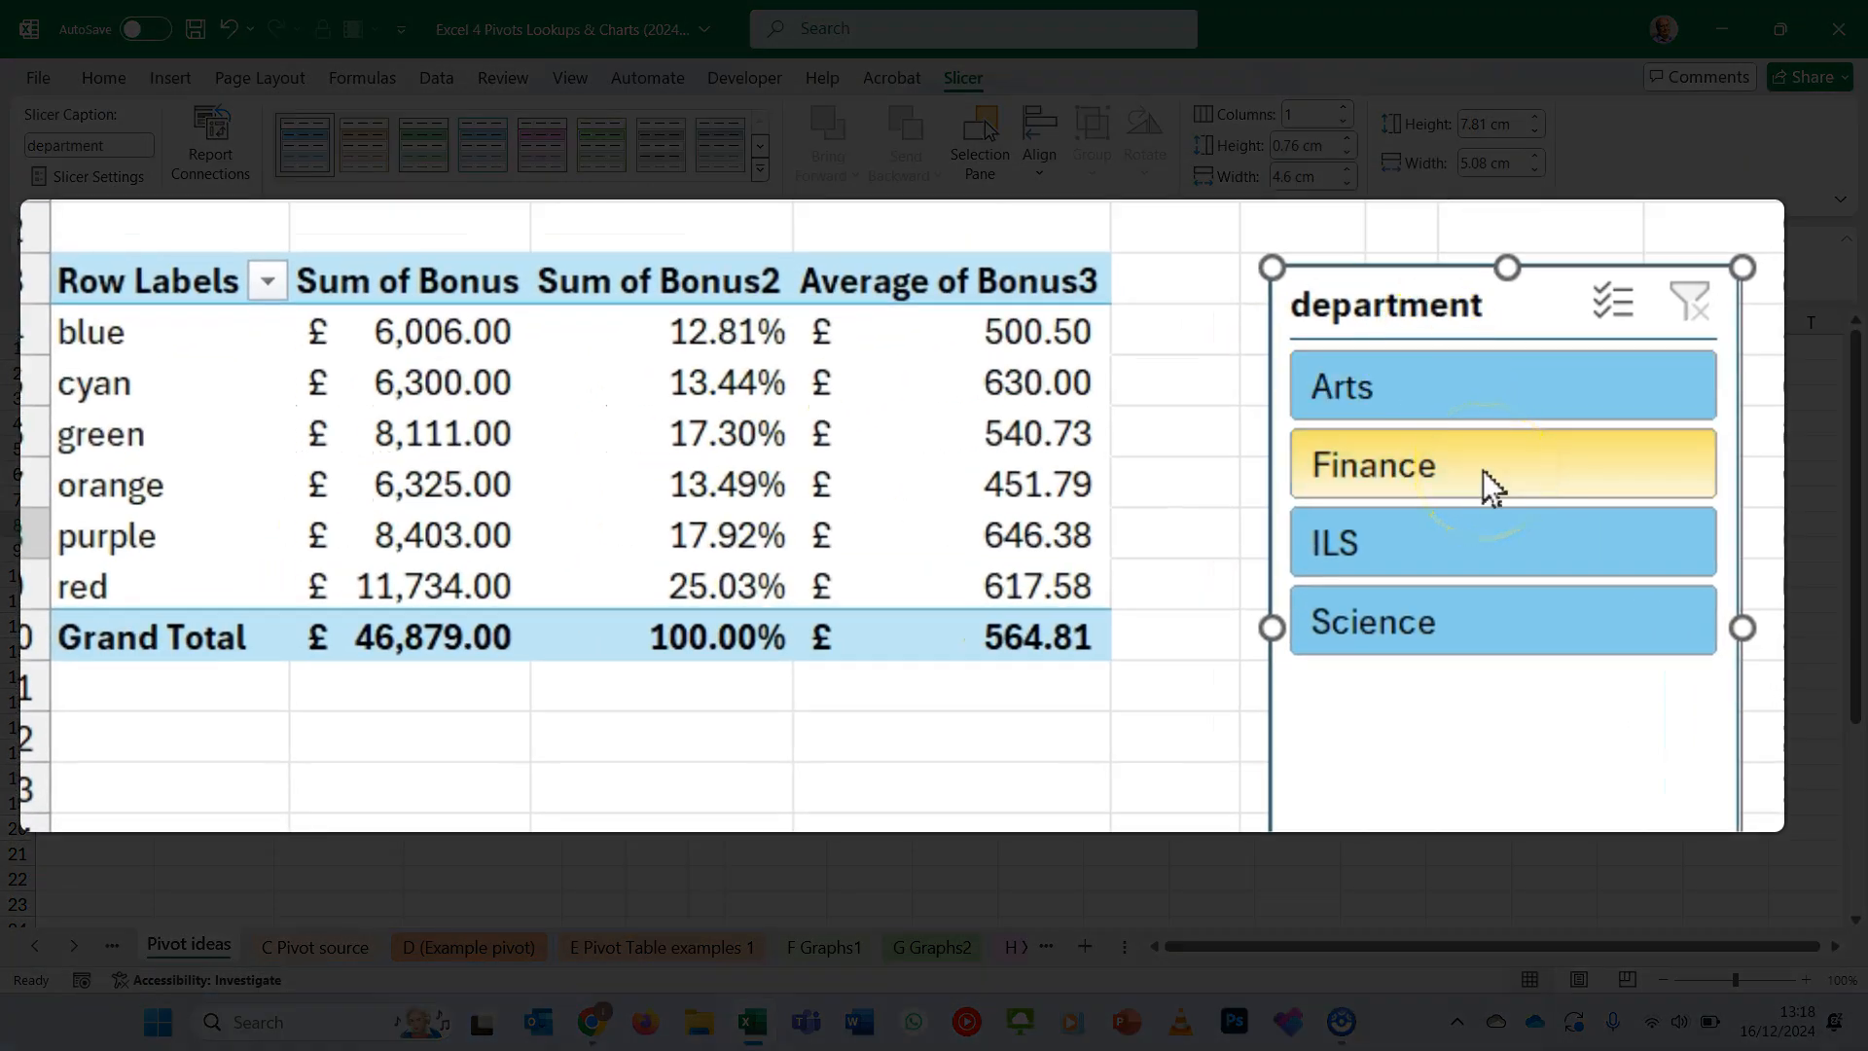
- Filter the pivot table by Finance, add Arts through the slicer's multi-select, and clear the department filter
click(1482, 468)
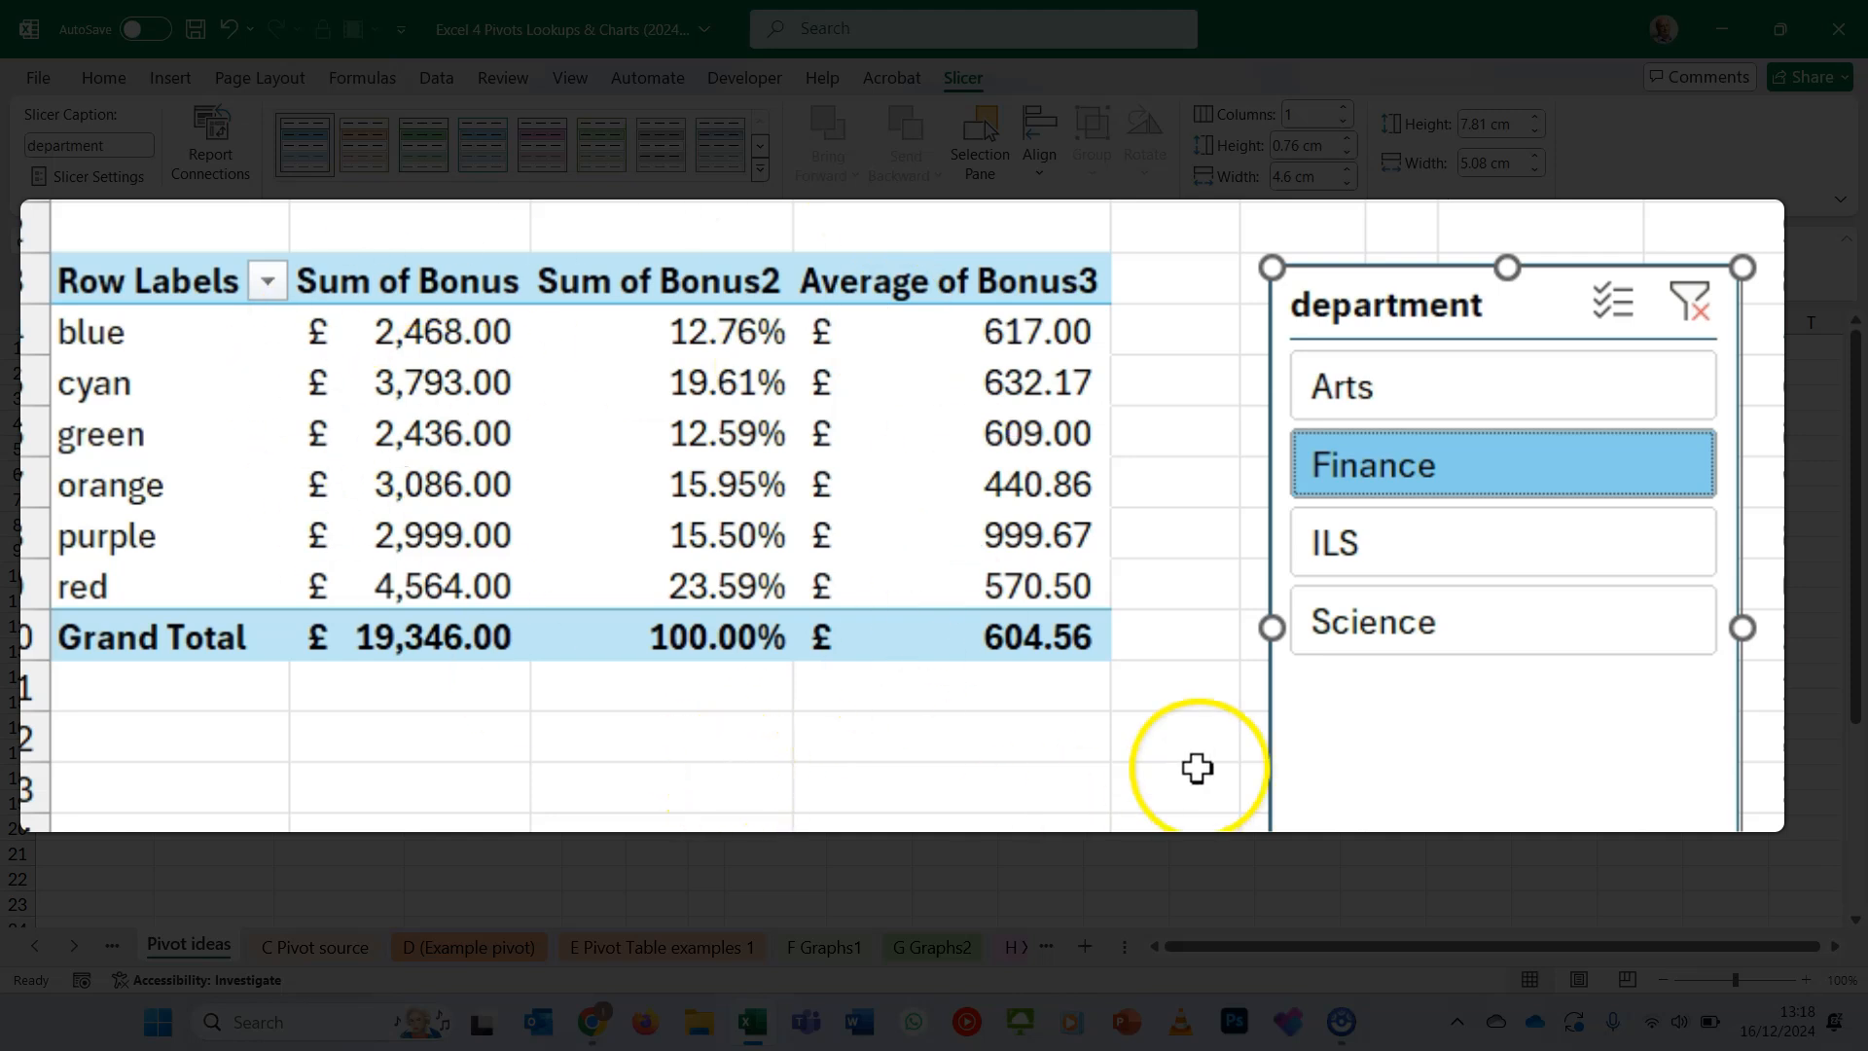
click(1613, 299)
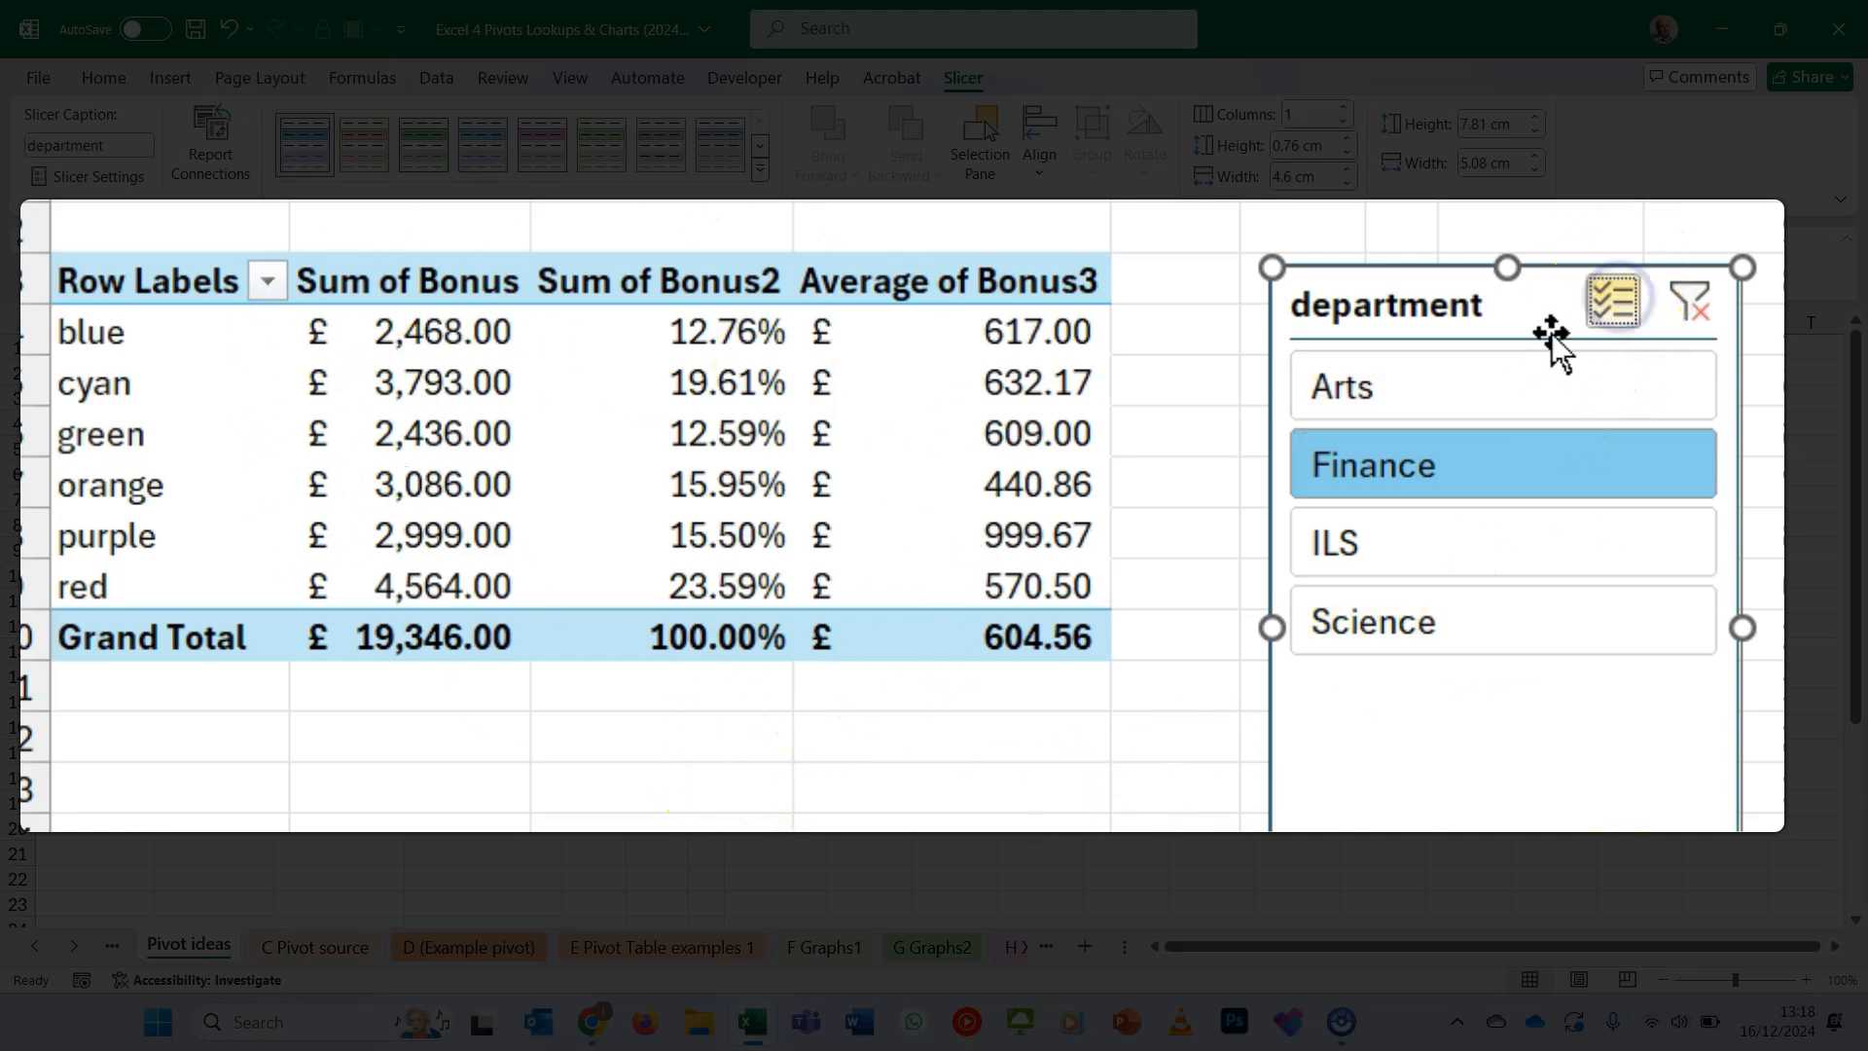
click(1516, 395)
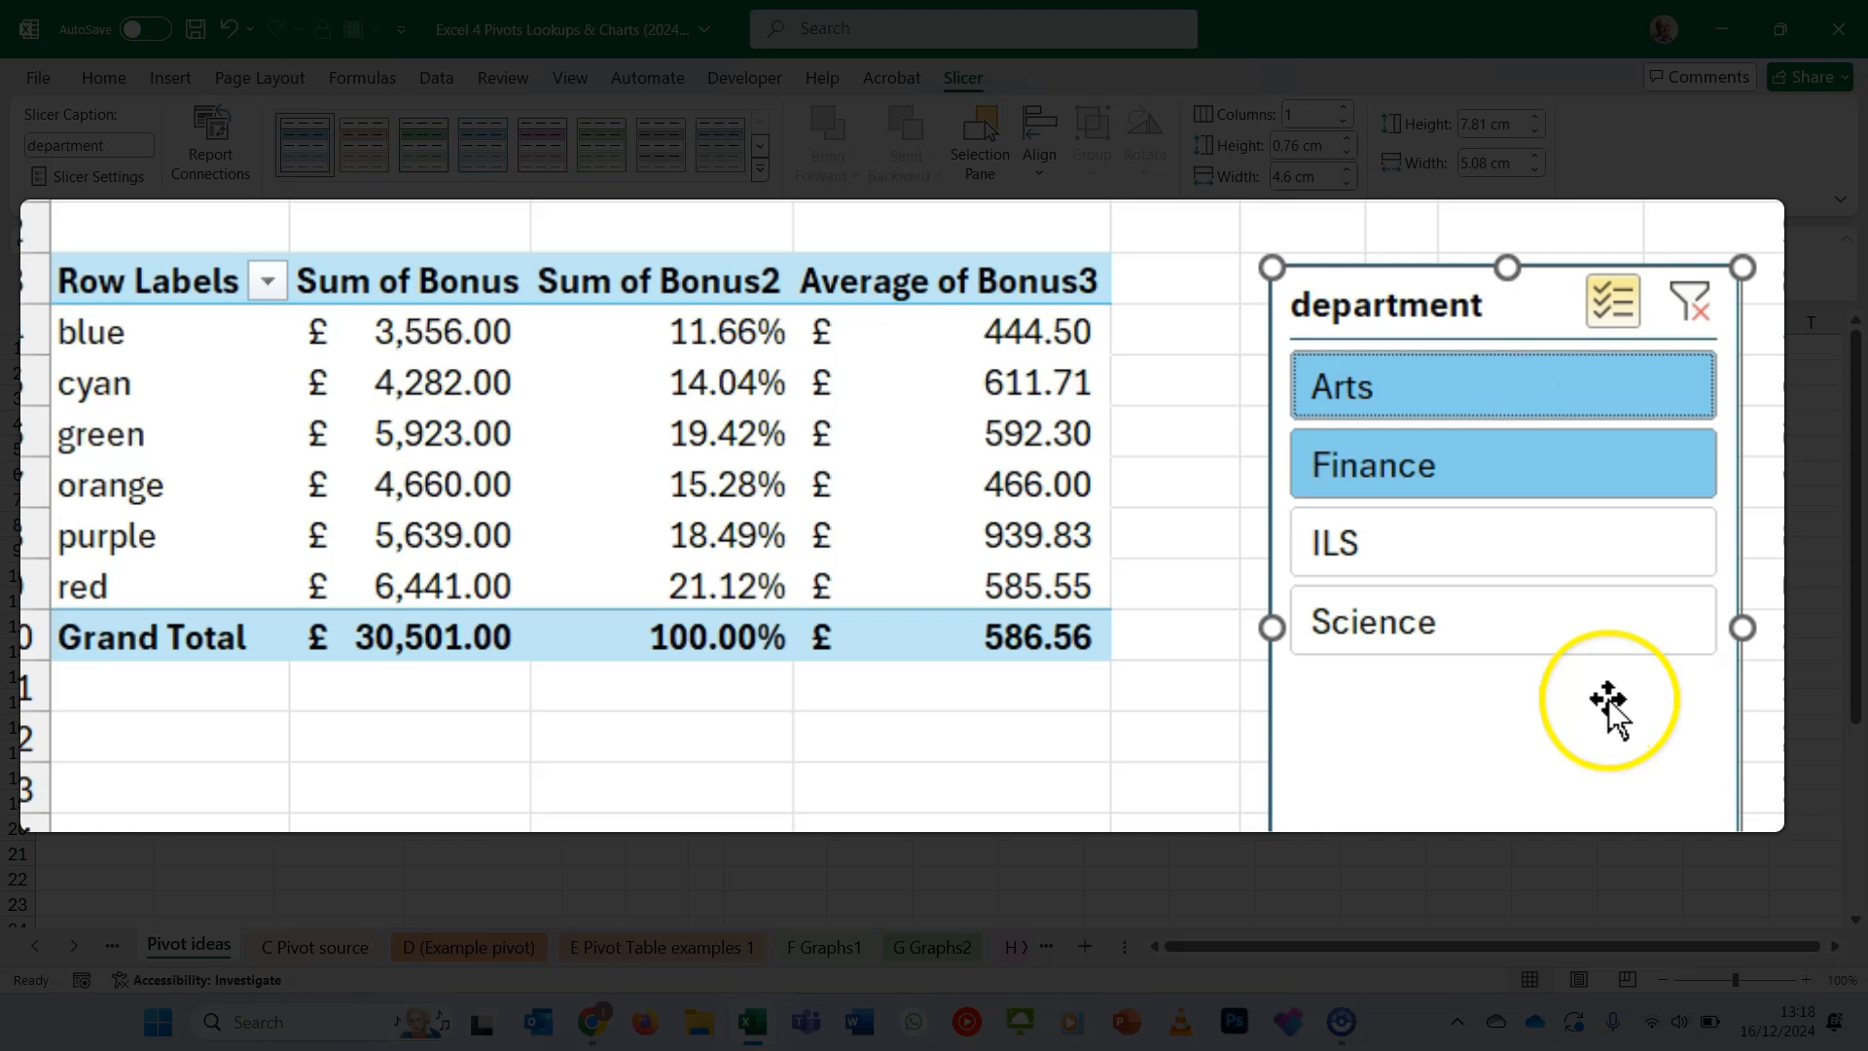
click(1690, 306)
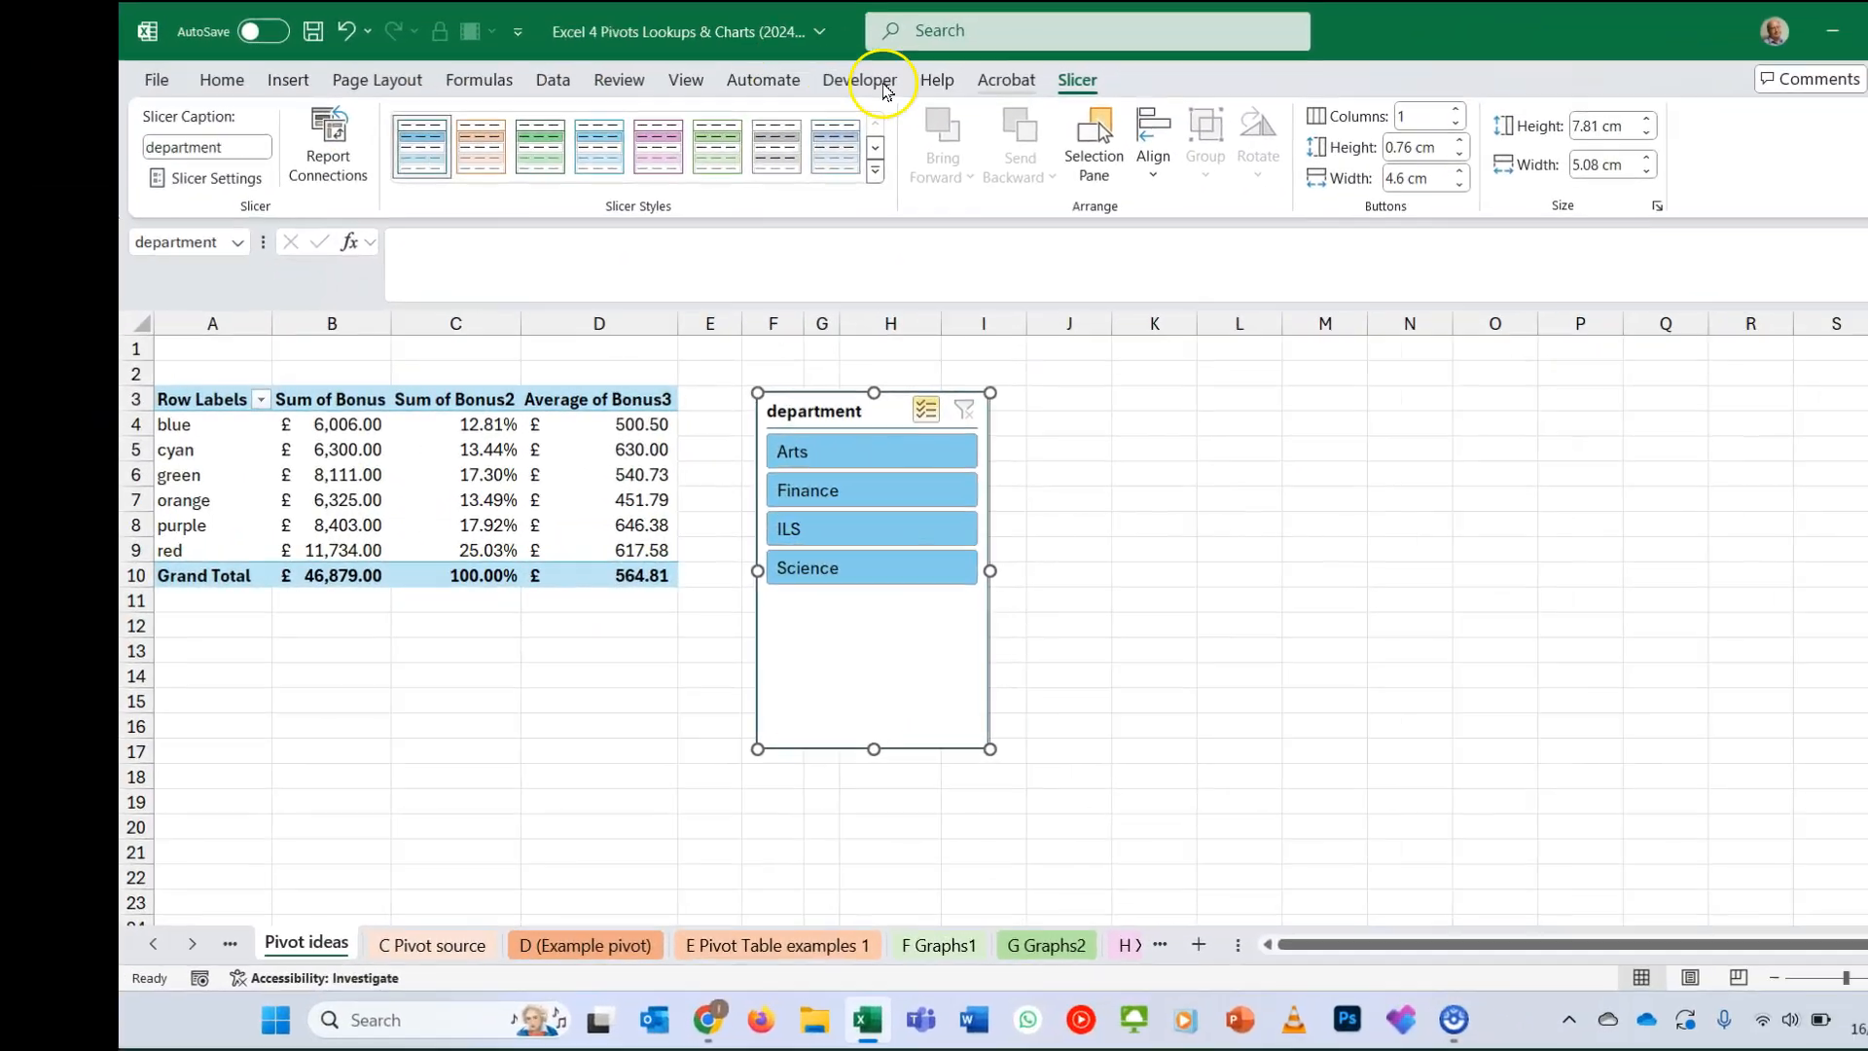
- Insert a timeline for renewal date and place it below the pivot table
click(552, 499)
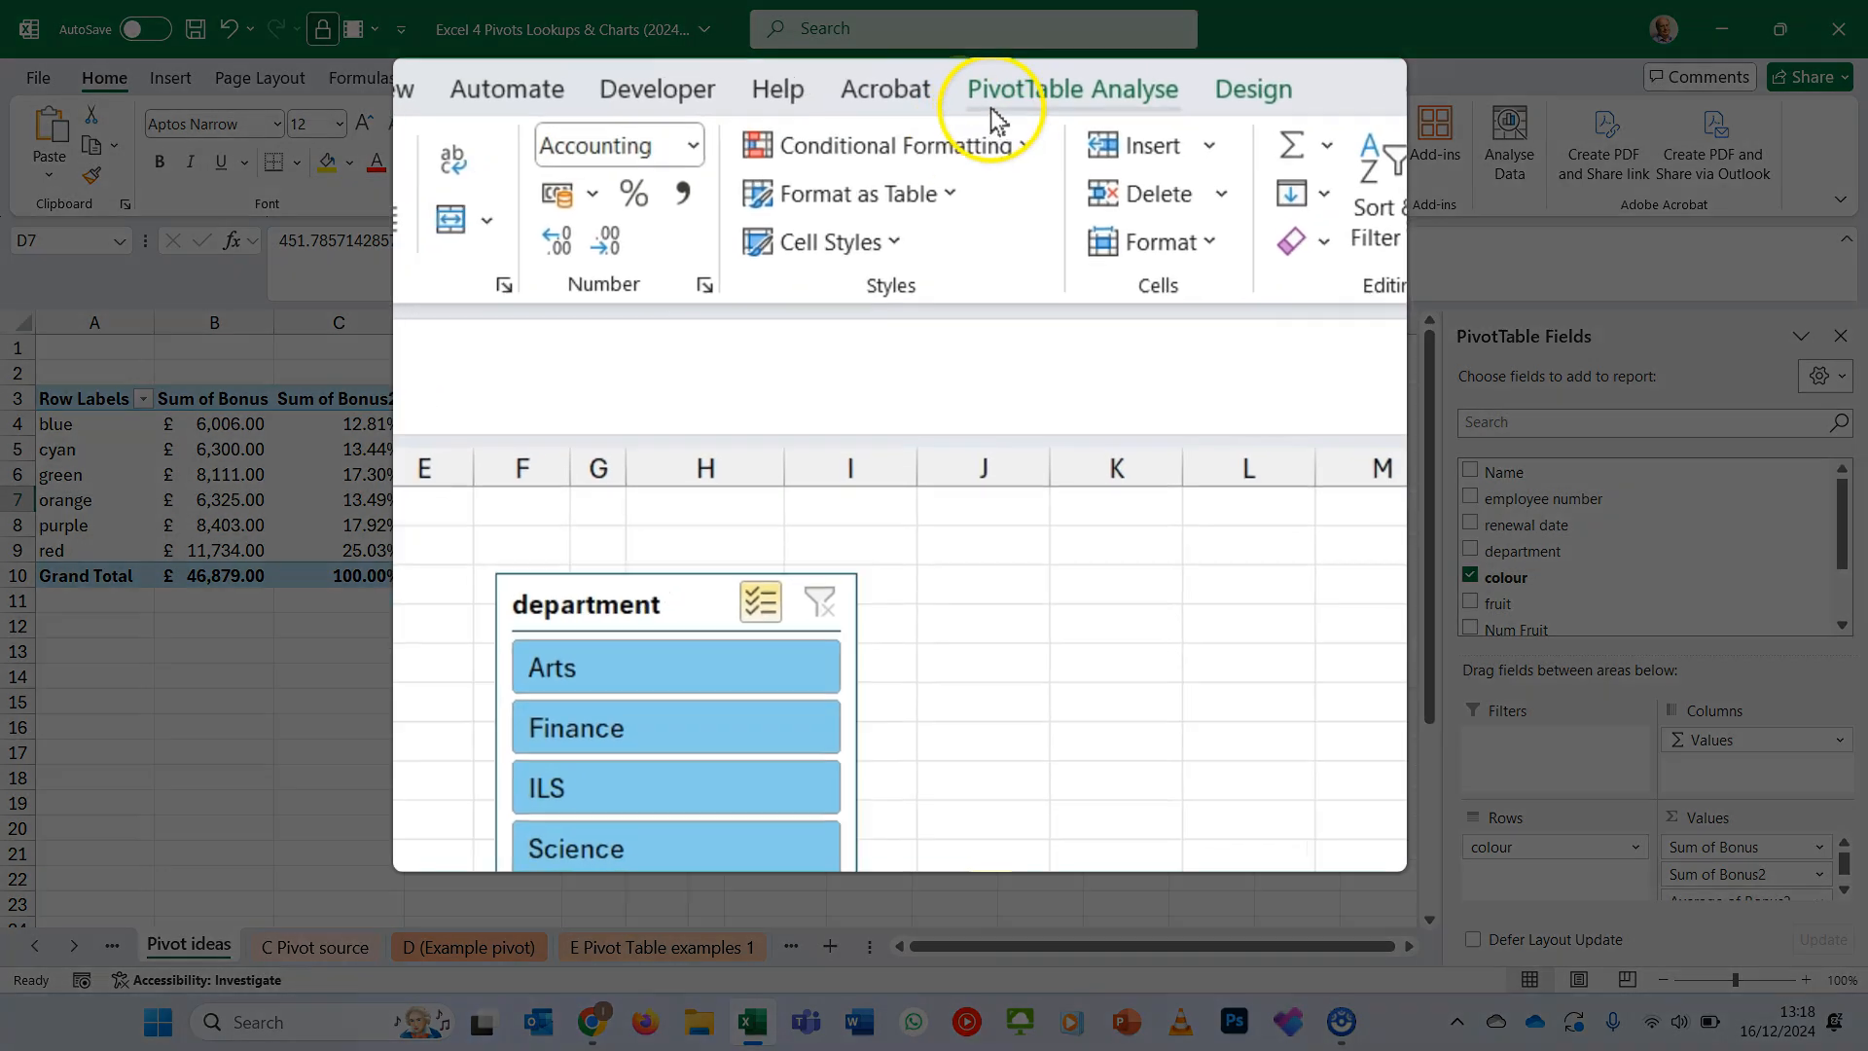
click(990, 108)
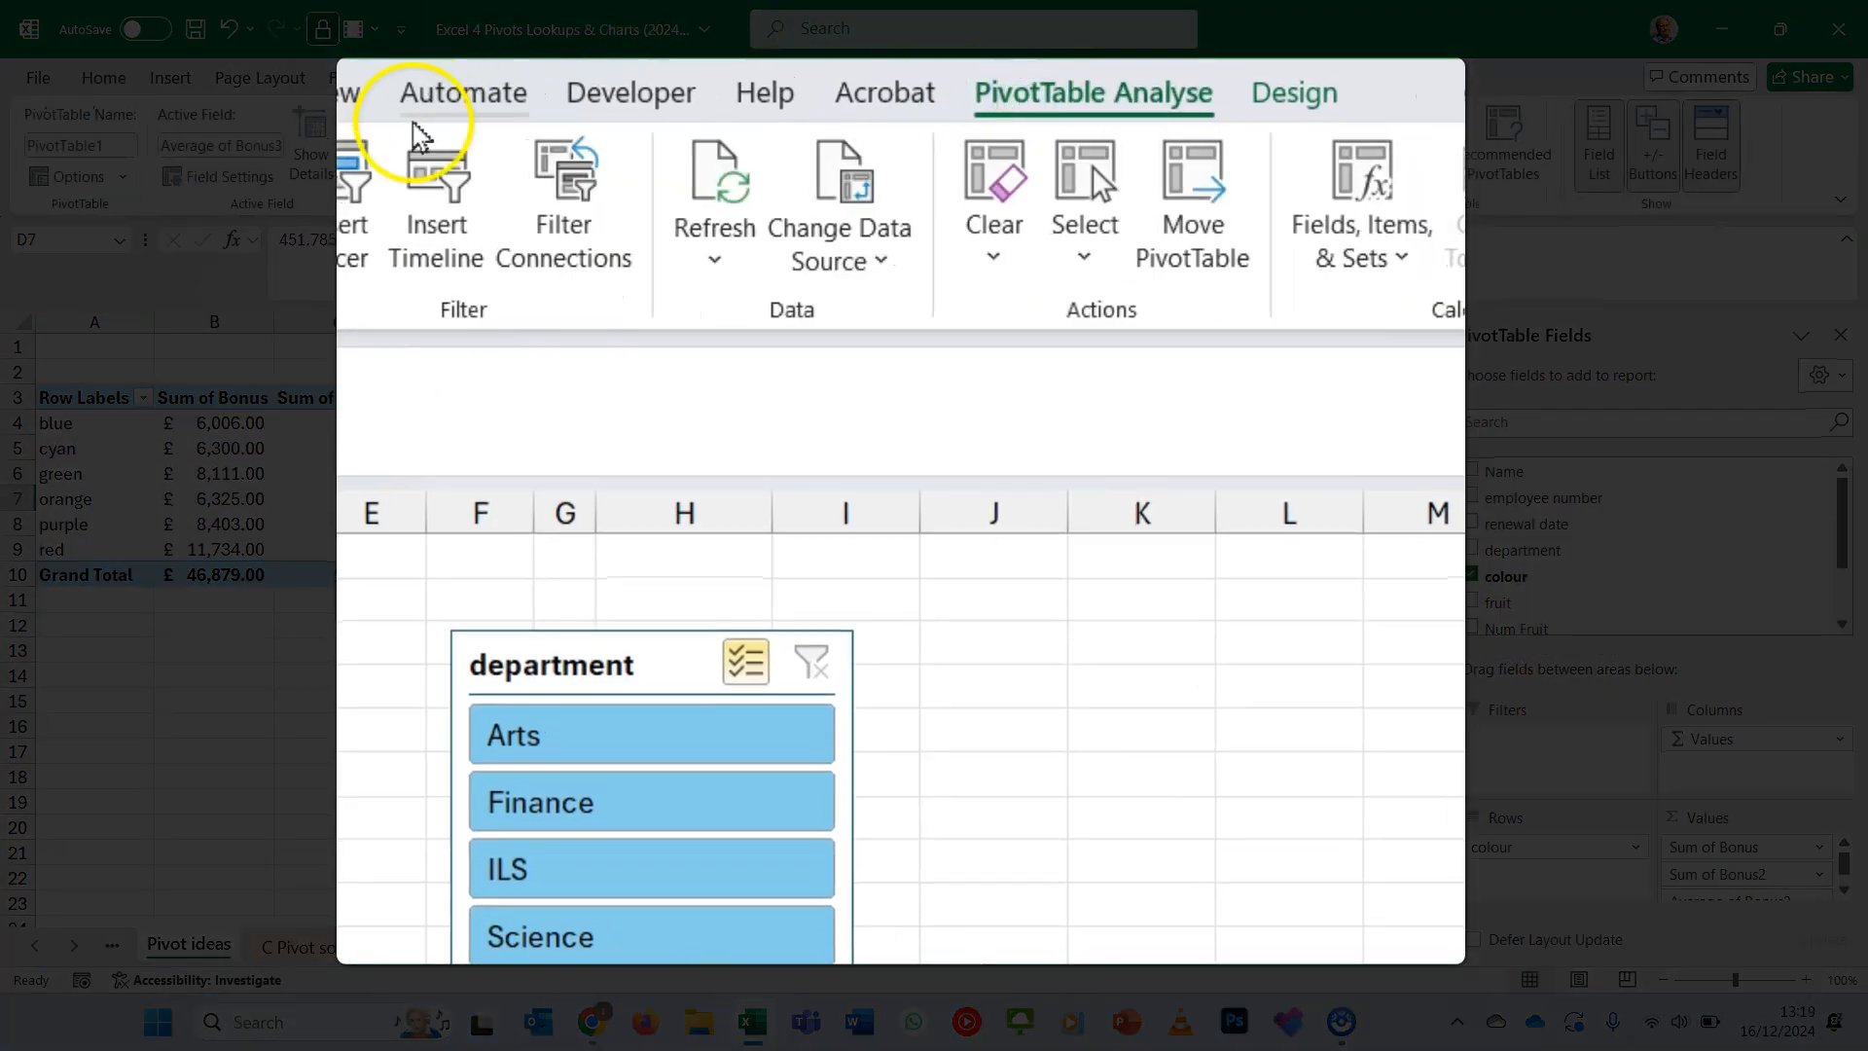
click(428, 224)
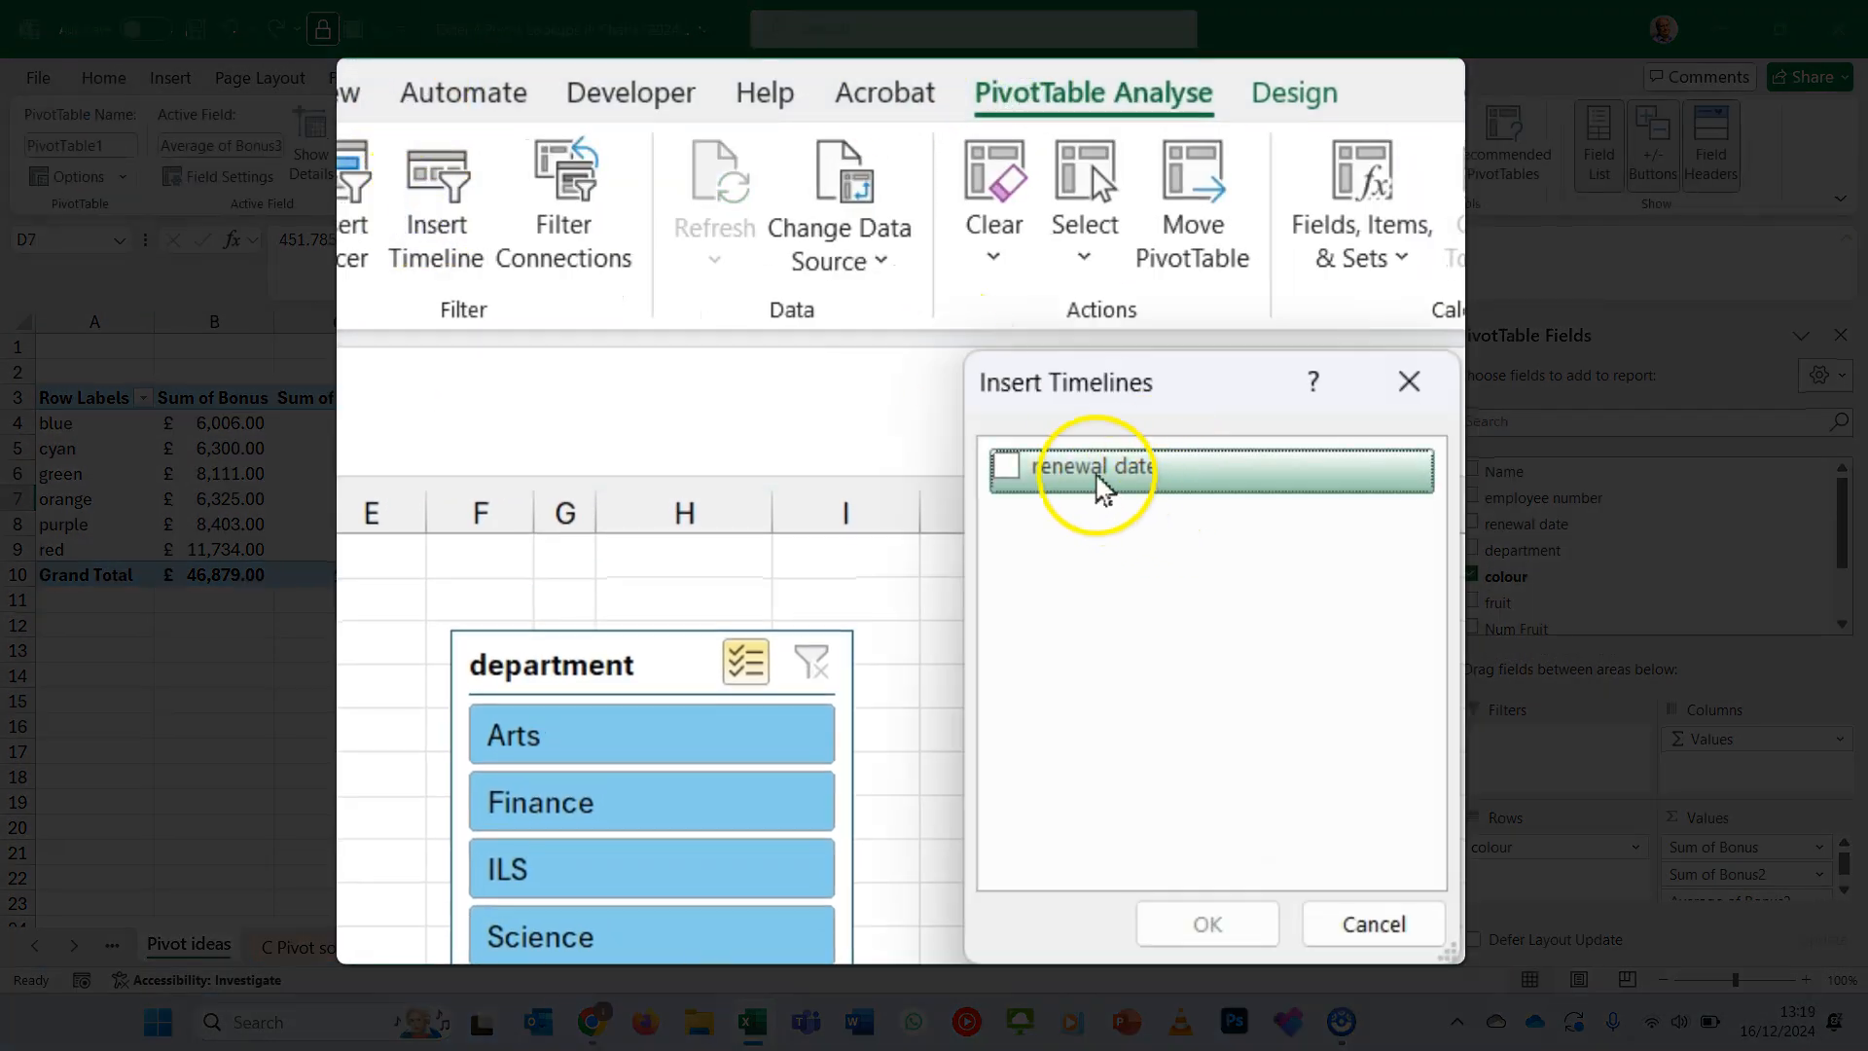
click(1009, 468)
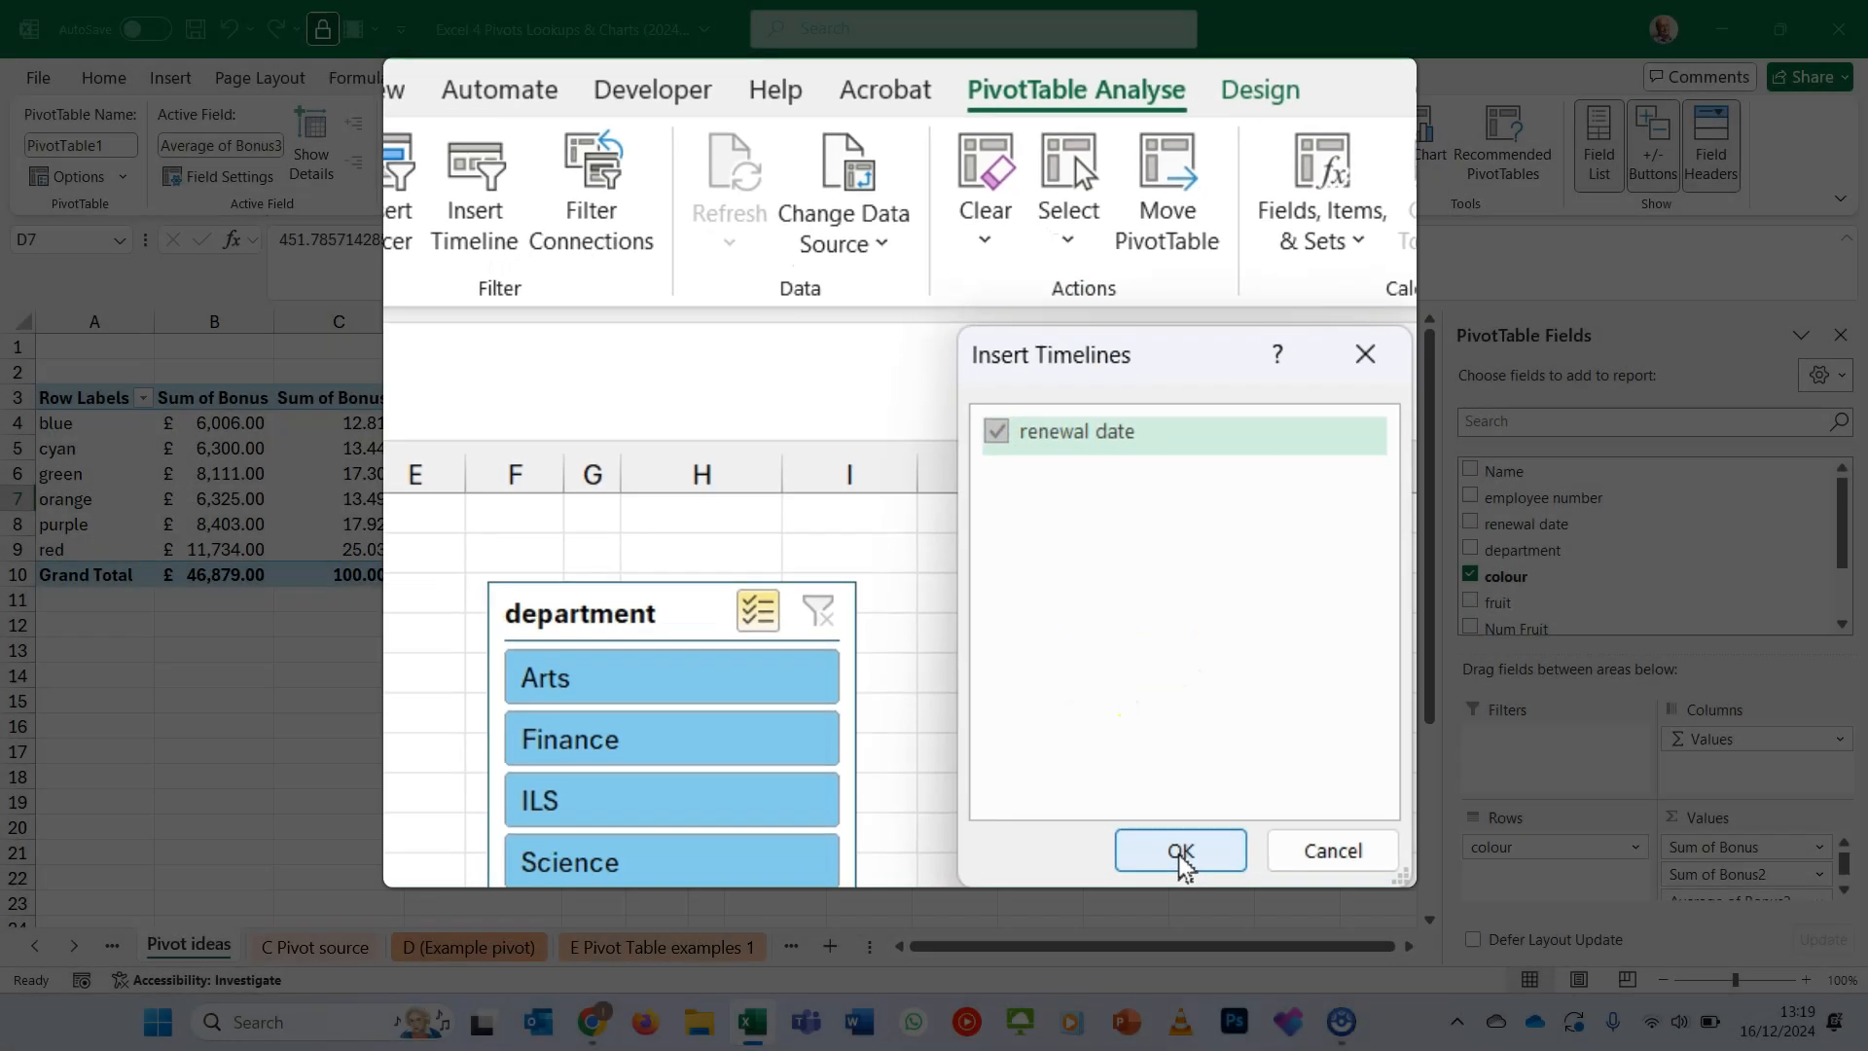
click(1207, 924)
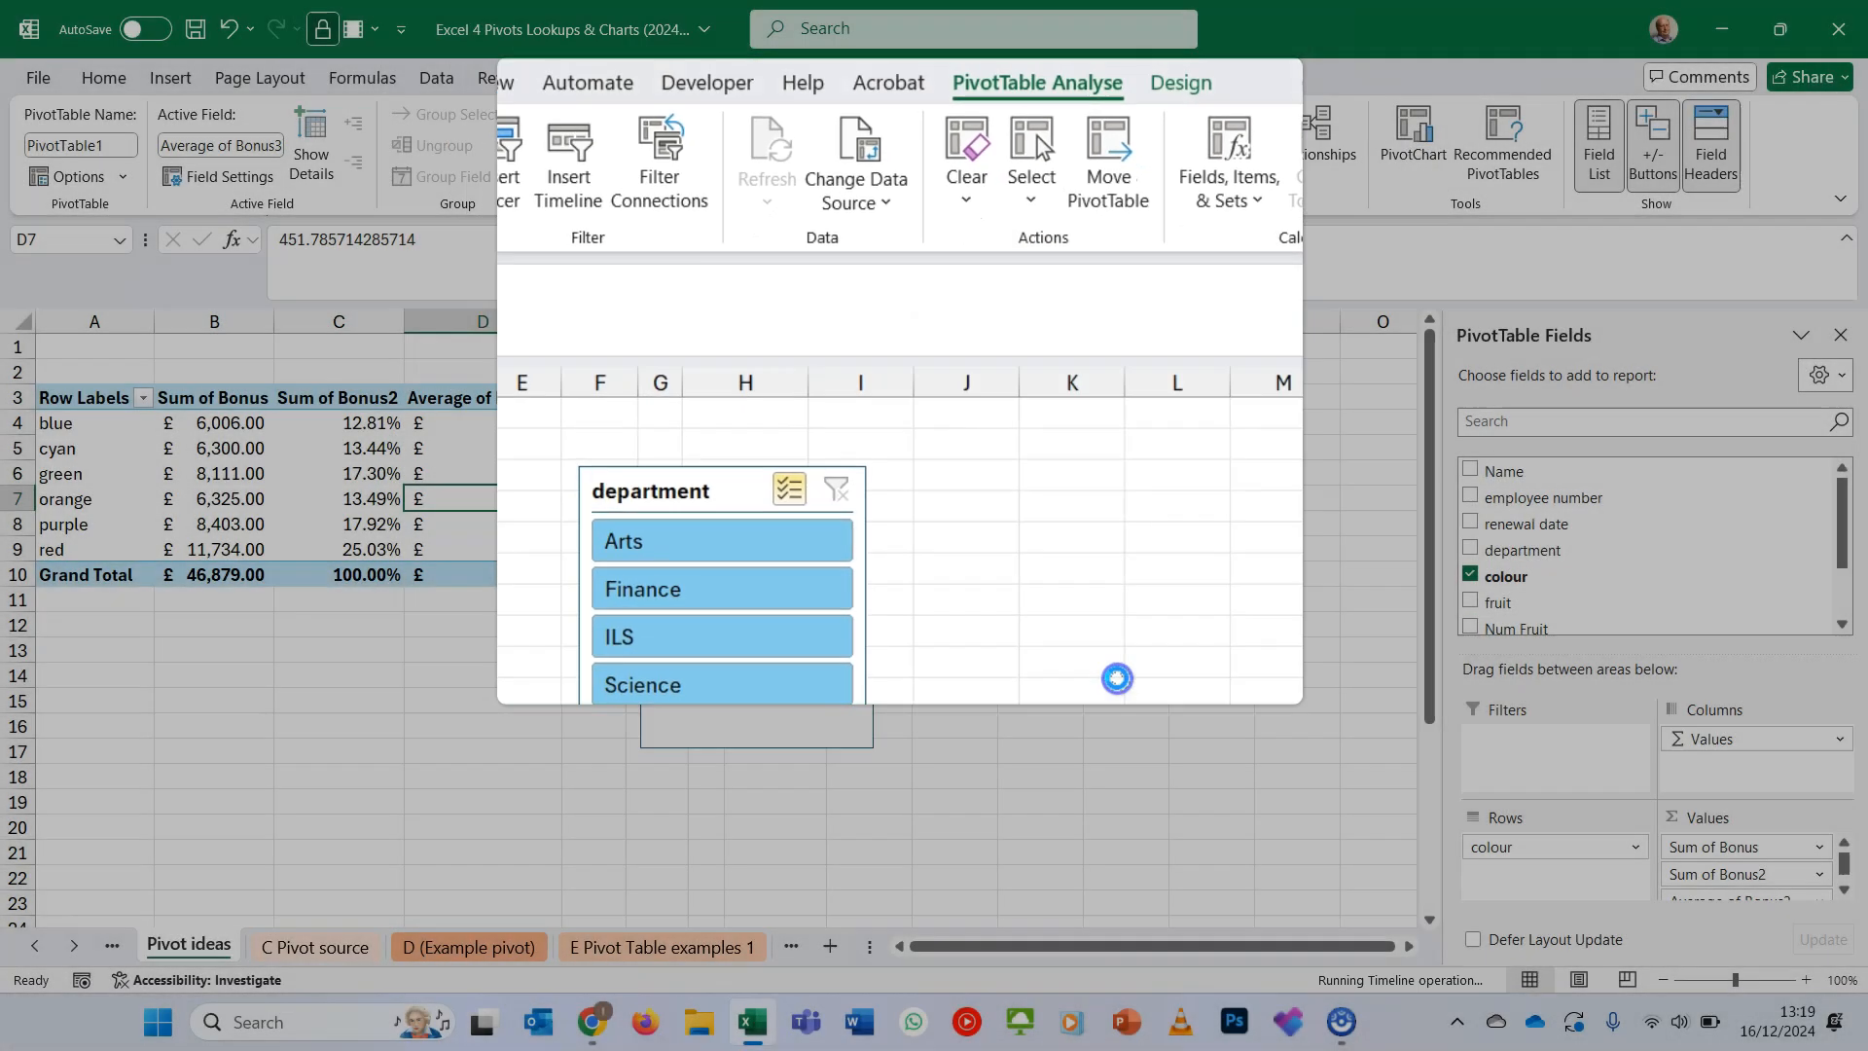
drag(712, 569, 263, 642)
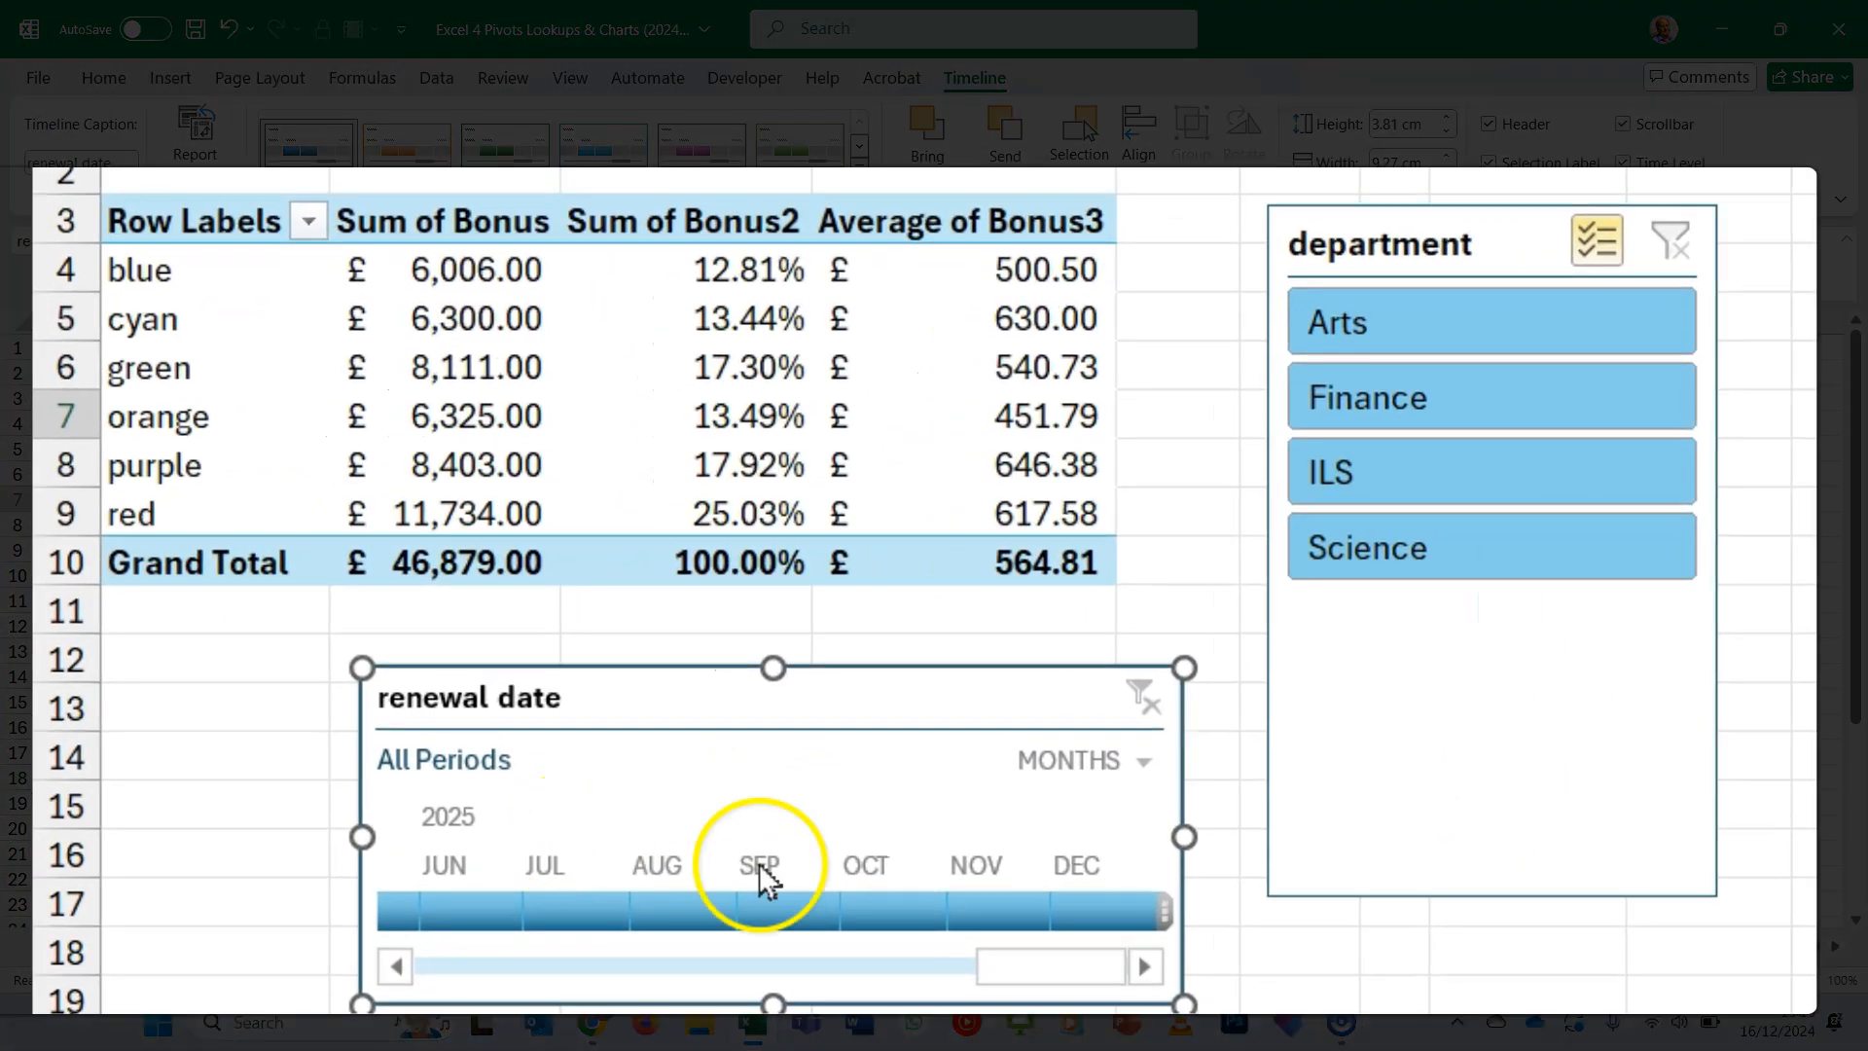
- Switch the renewal date timeline to years and filter the pivot table to 2024
click(619, 684)
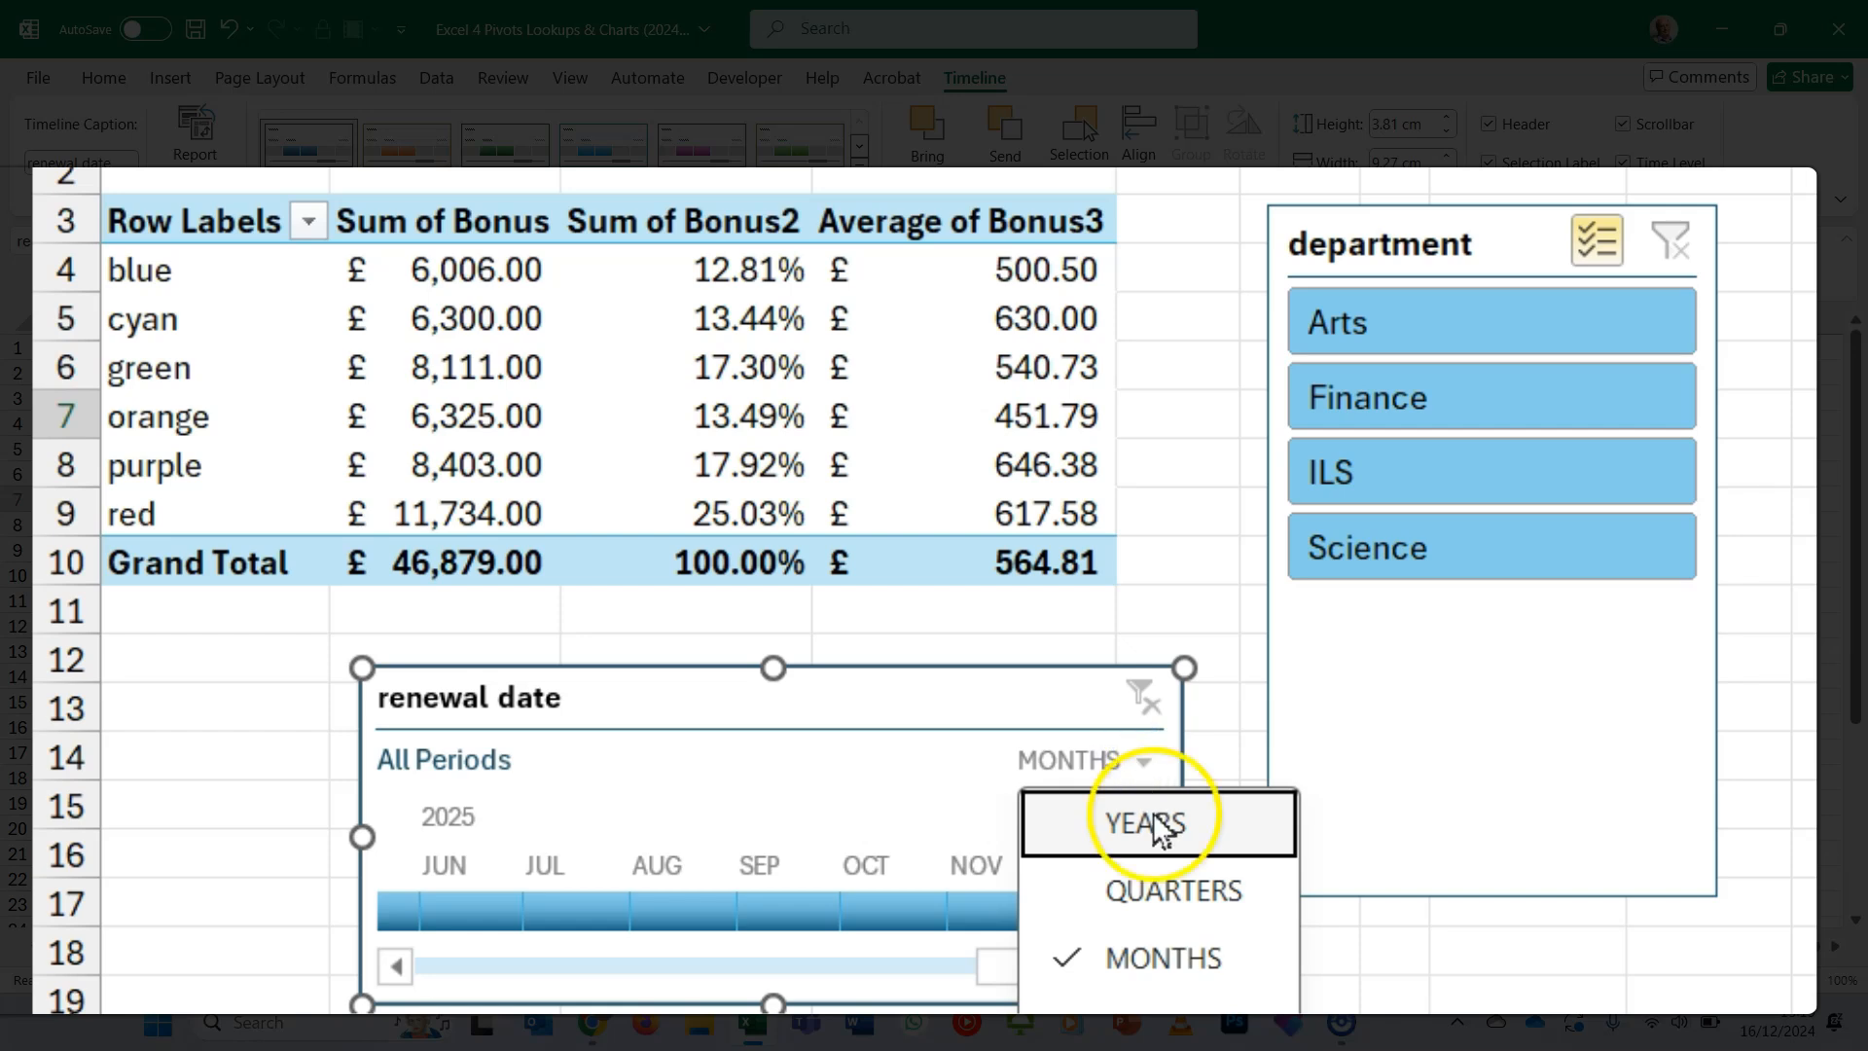
click(1148, 820)
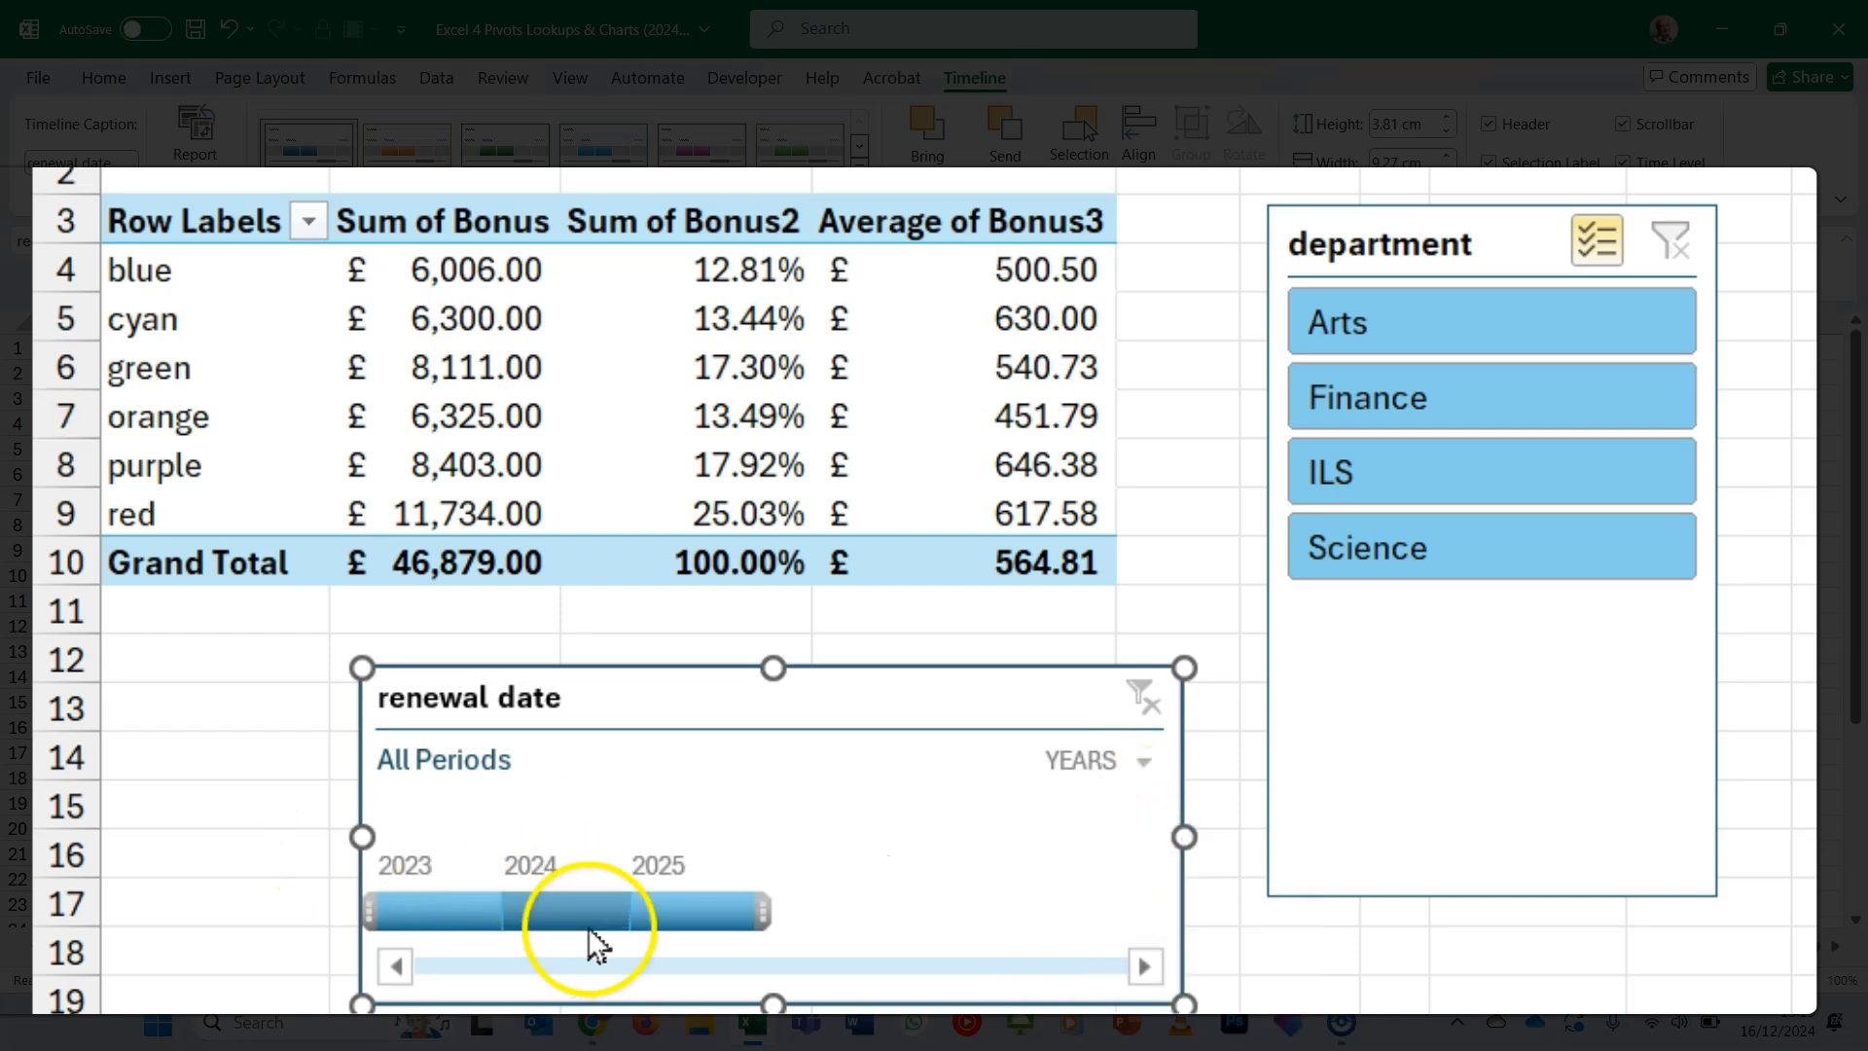
click(561, 913)
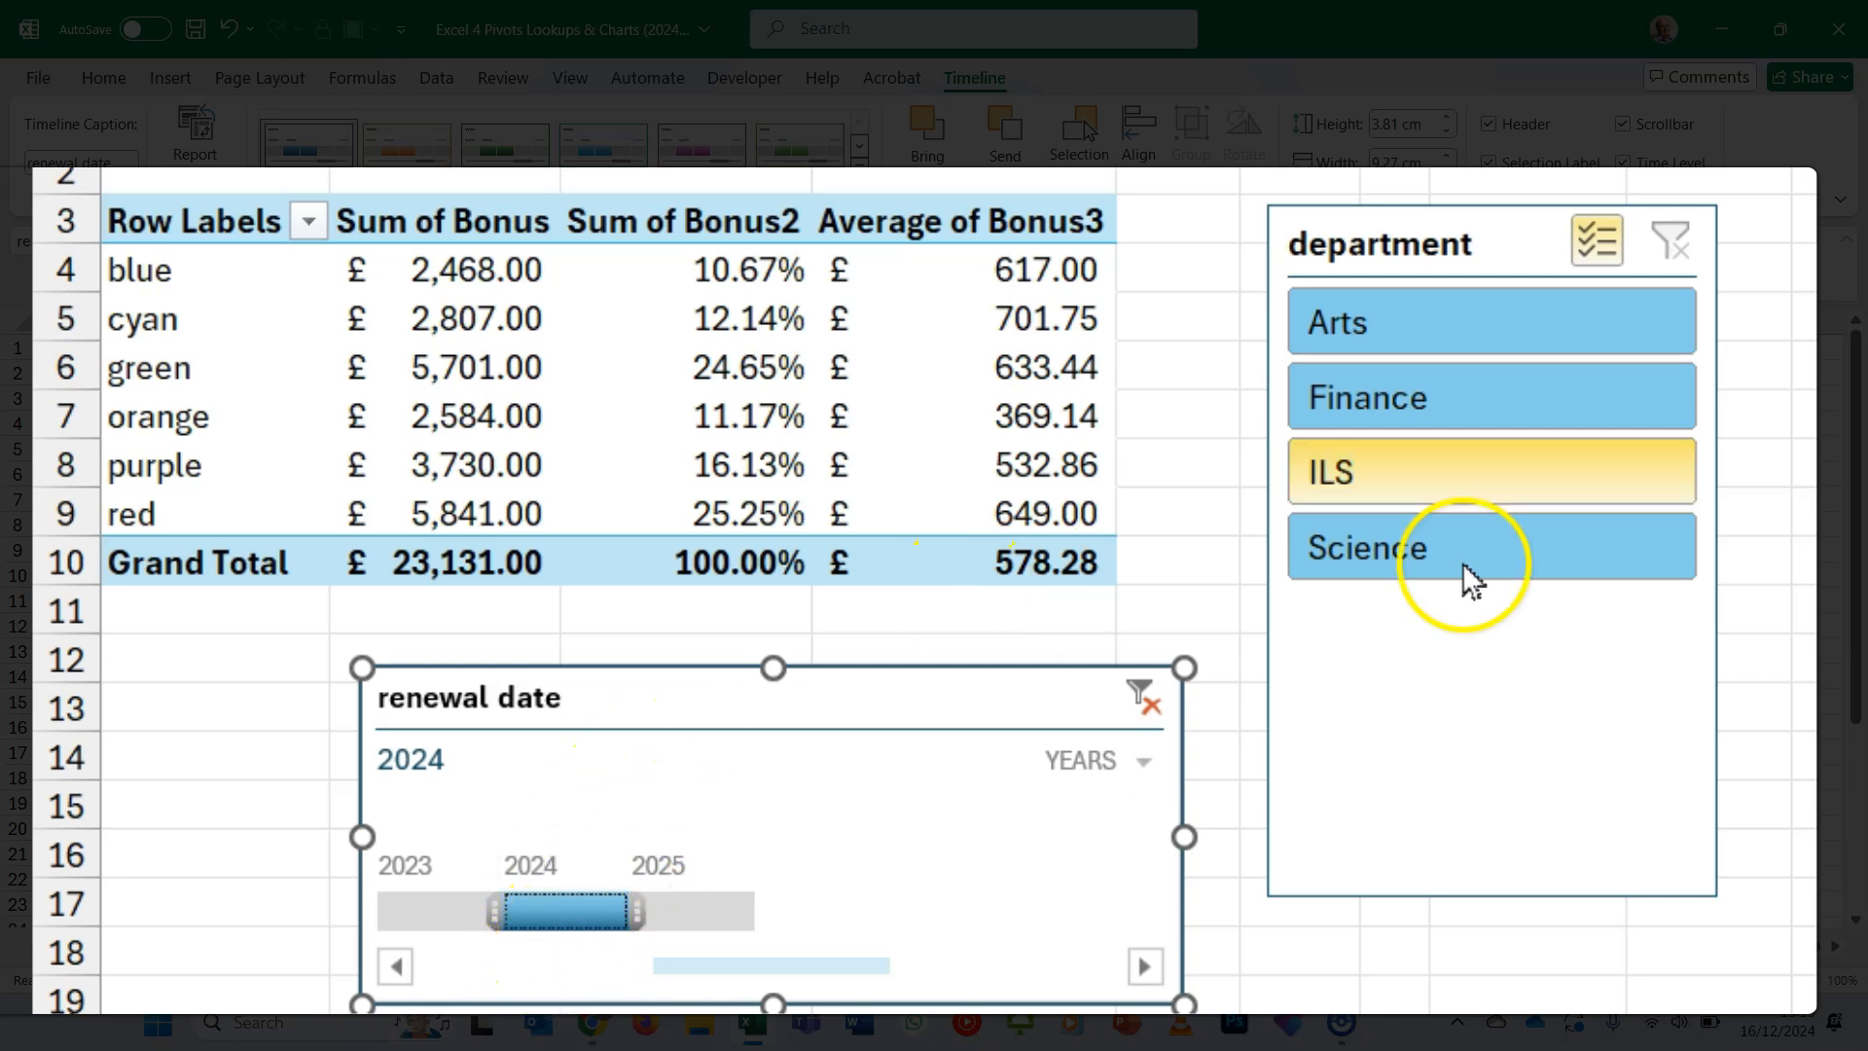
- Turn off multi-select in the department slicer and limit the pivot table to Finance
click(1495, 428)
click(1551, 391)
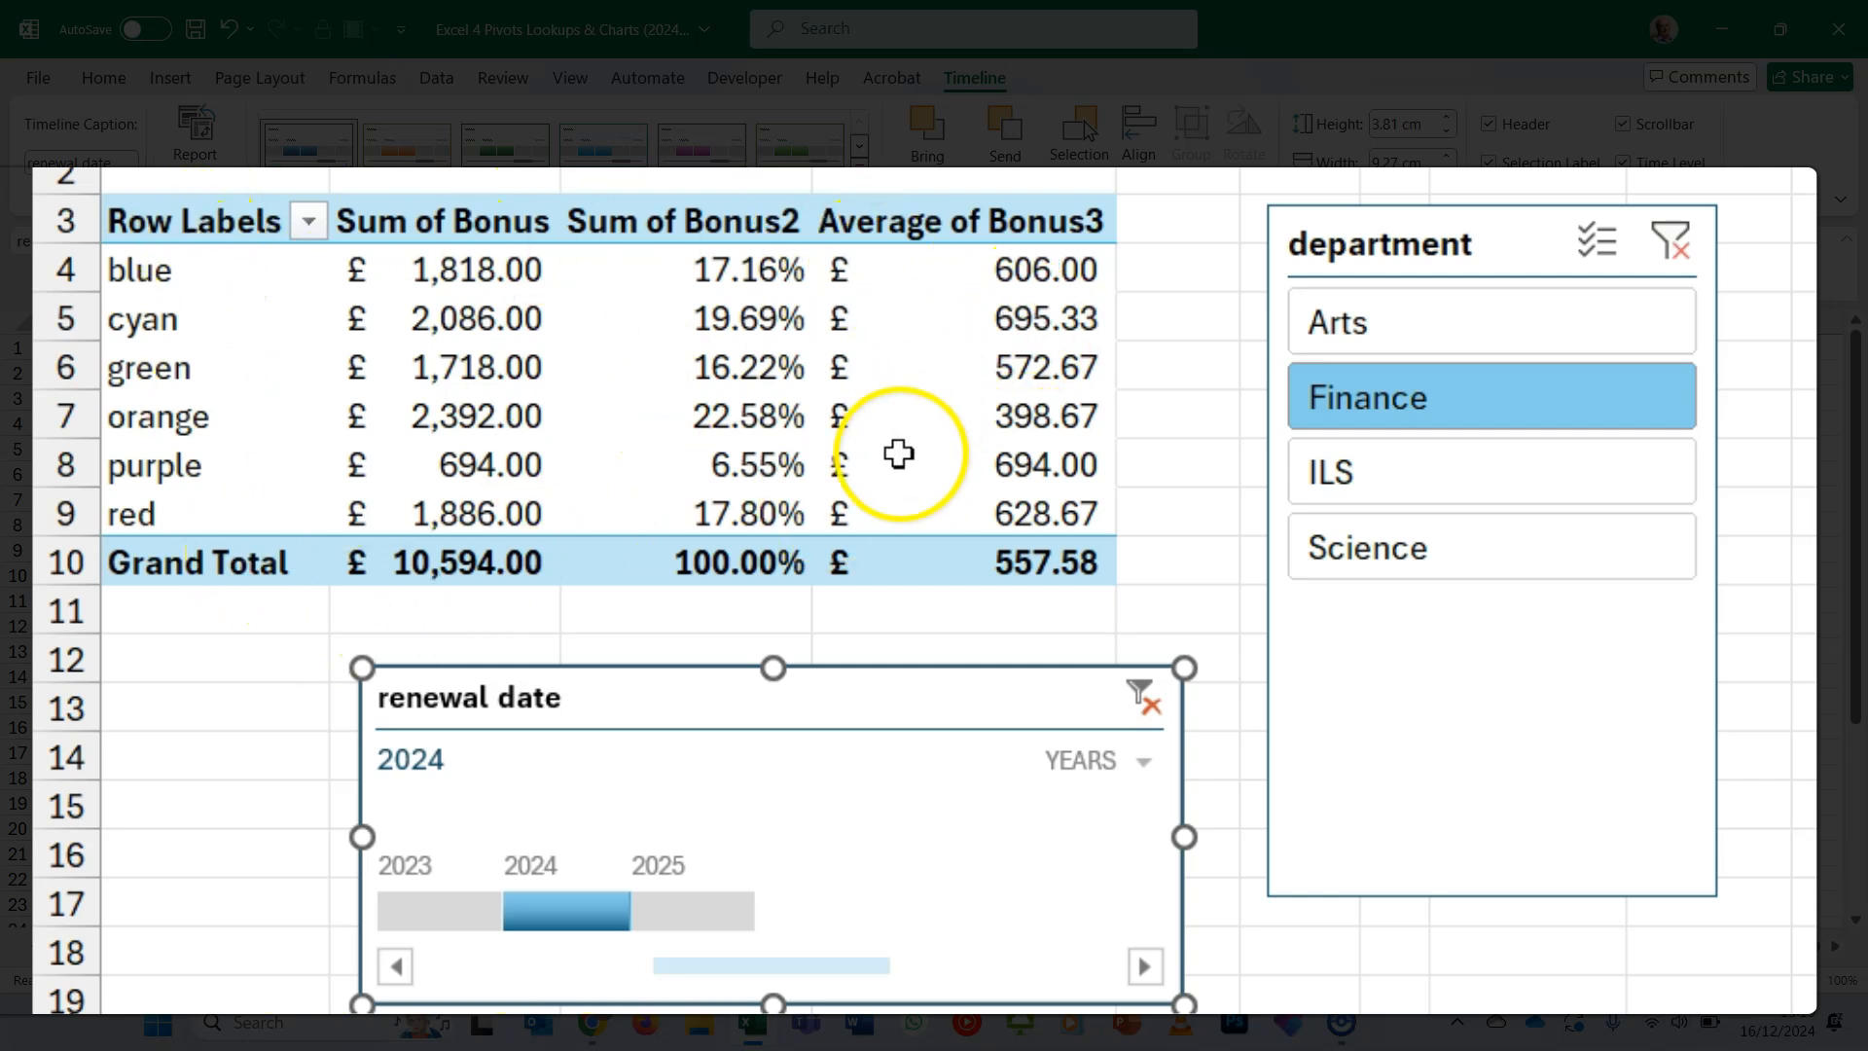
mouse_move(905, 494)
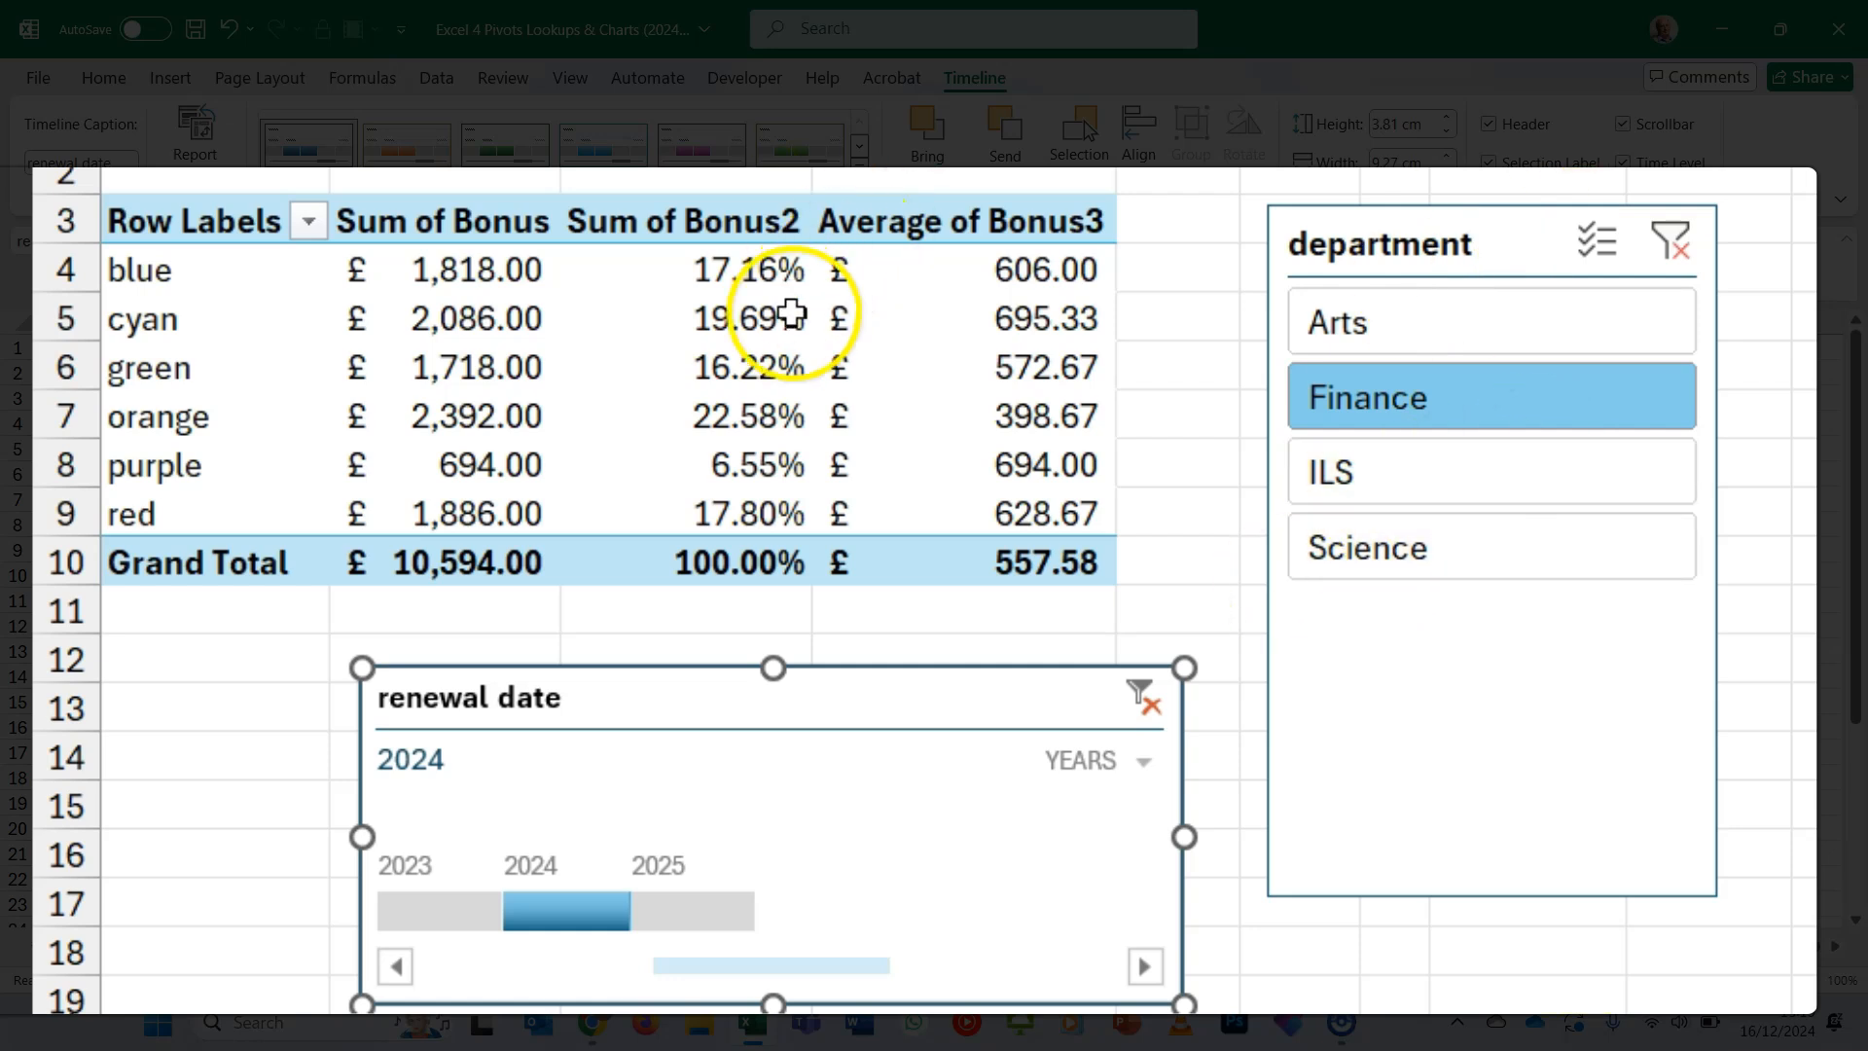
- Move the department slicer up beside the pivot table and clear both the department and renewal date filters
click(784, 318)
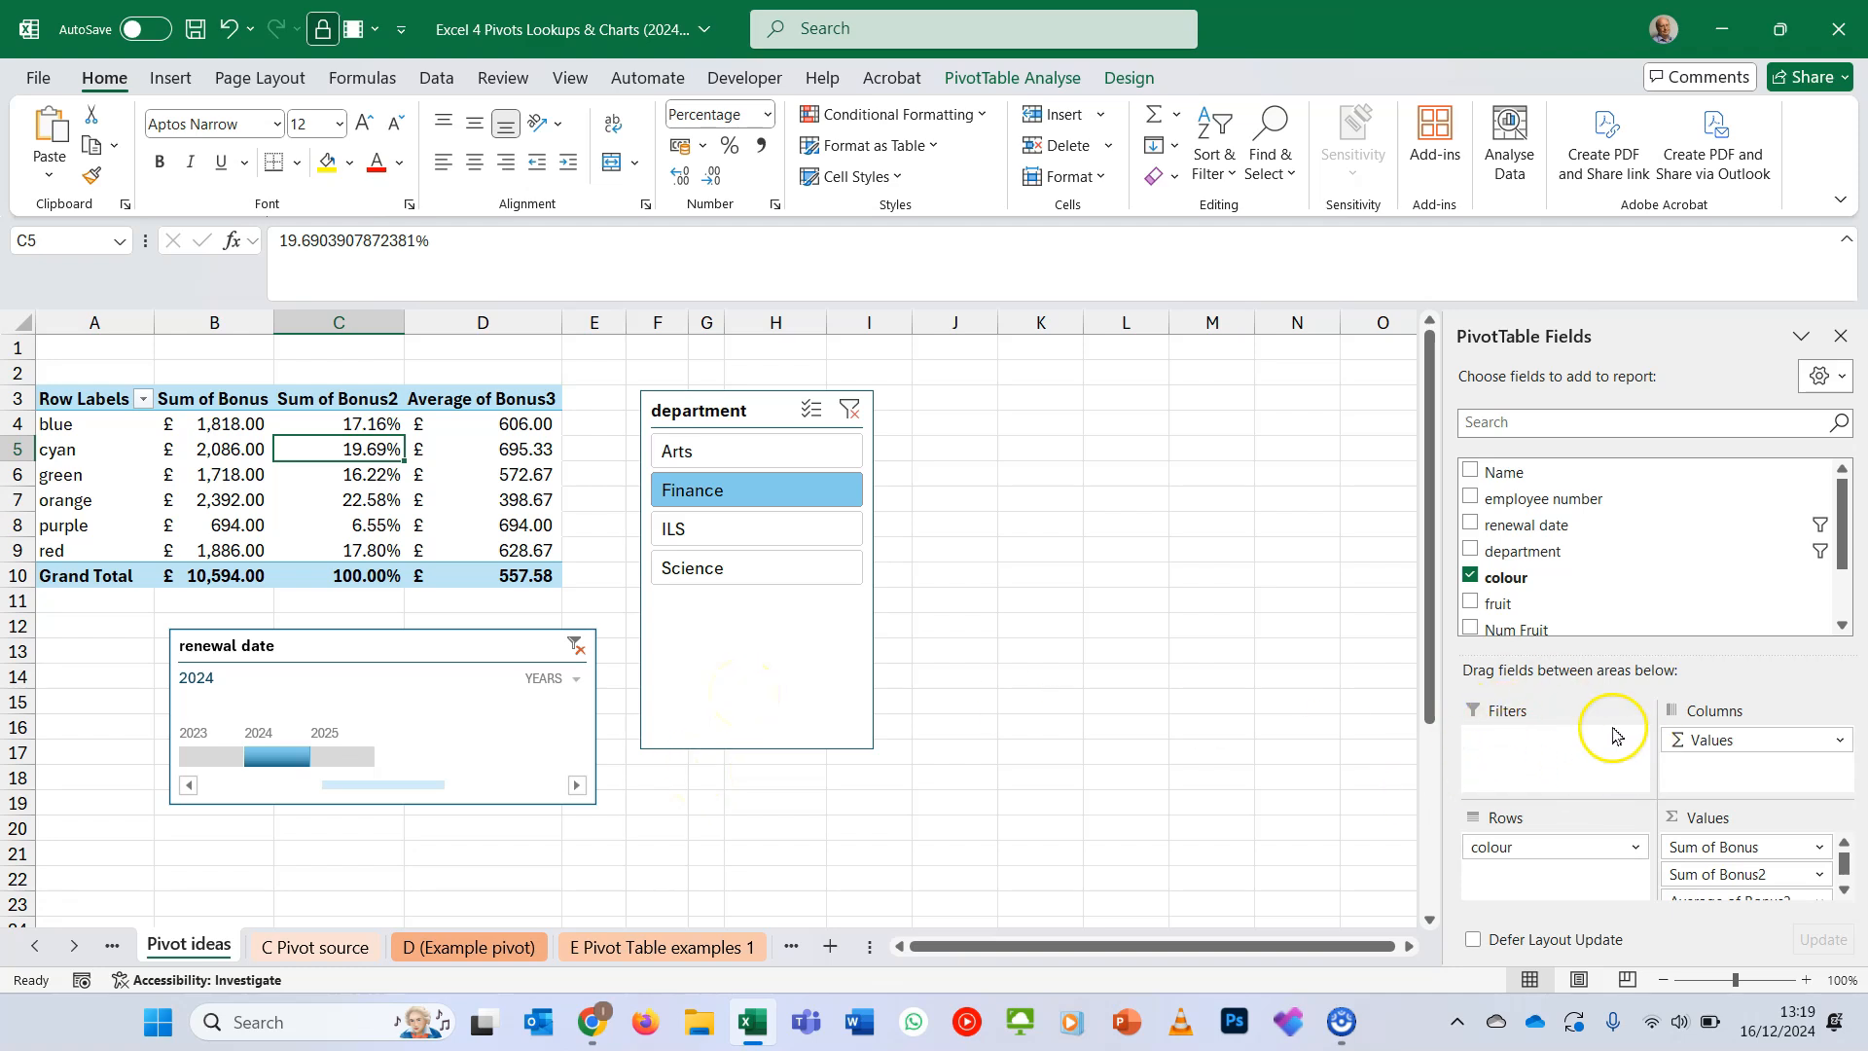
drag(697, 404, 675, 365)
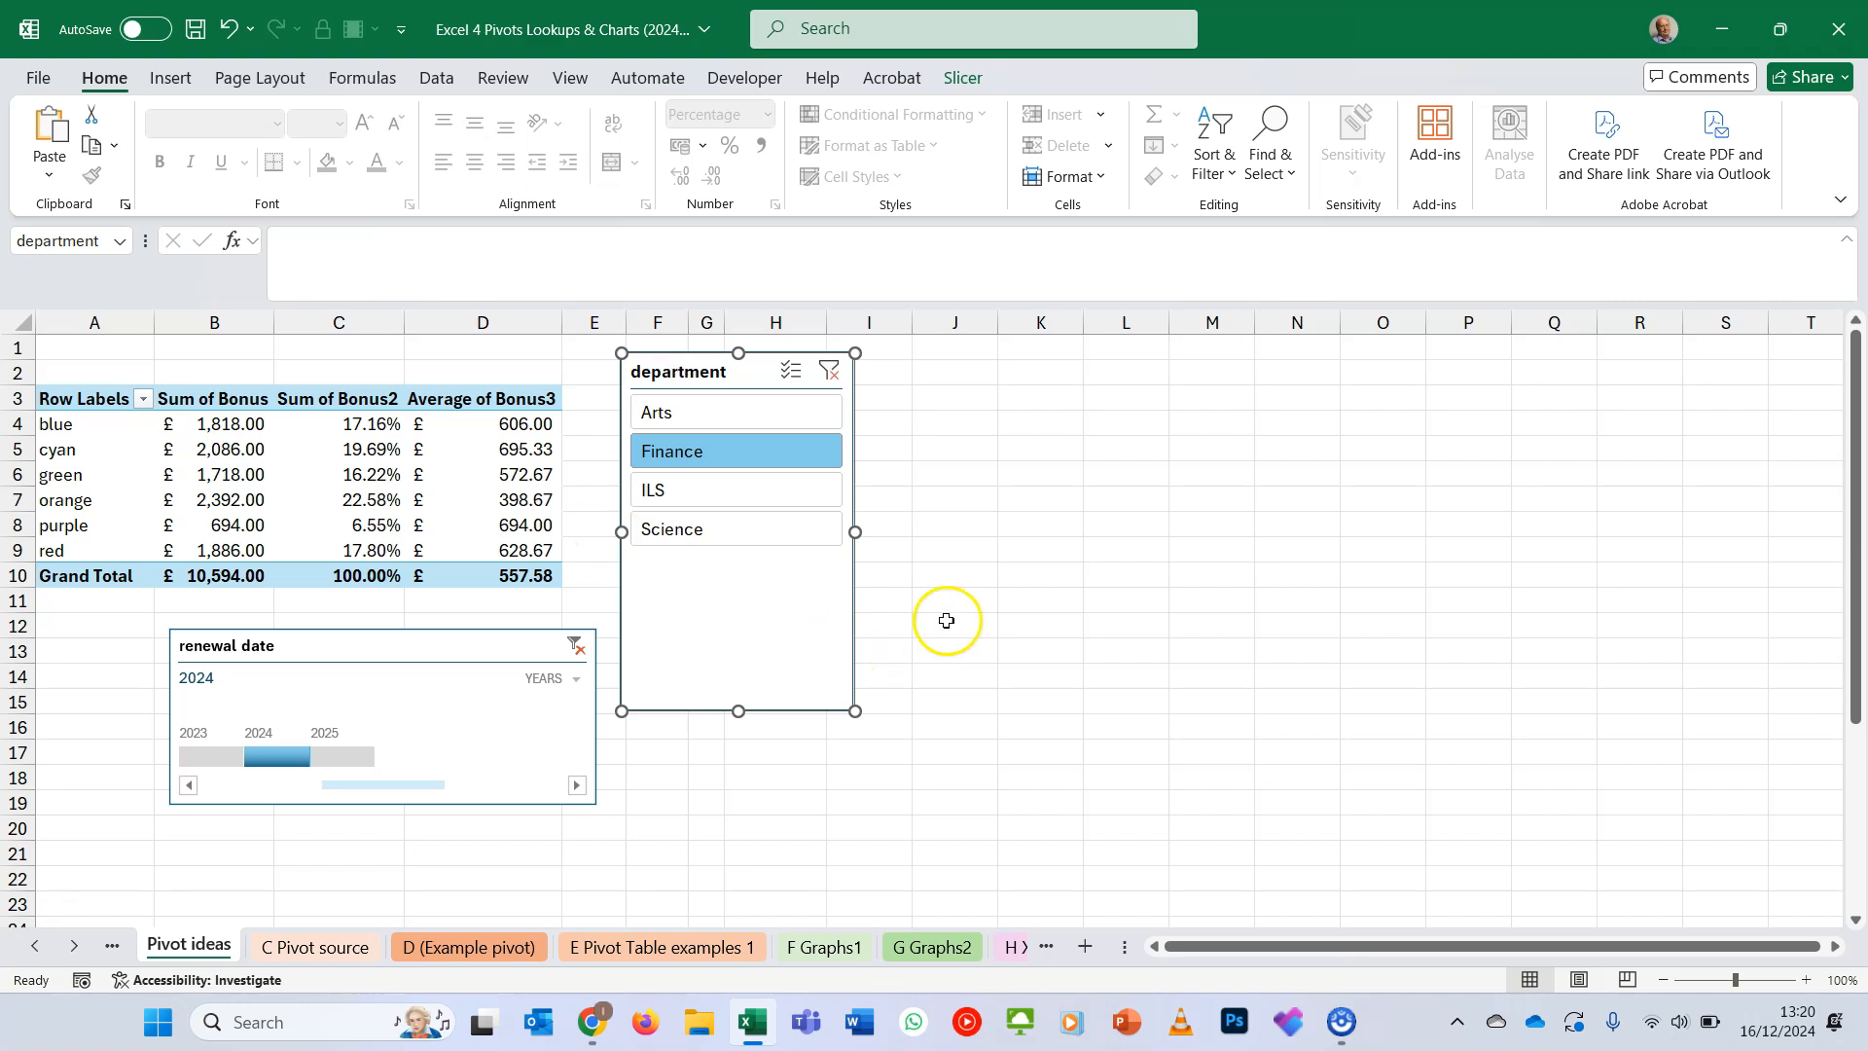
click(832, 378)
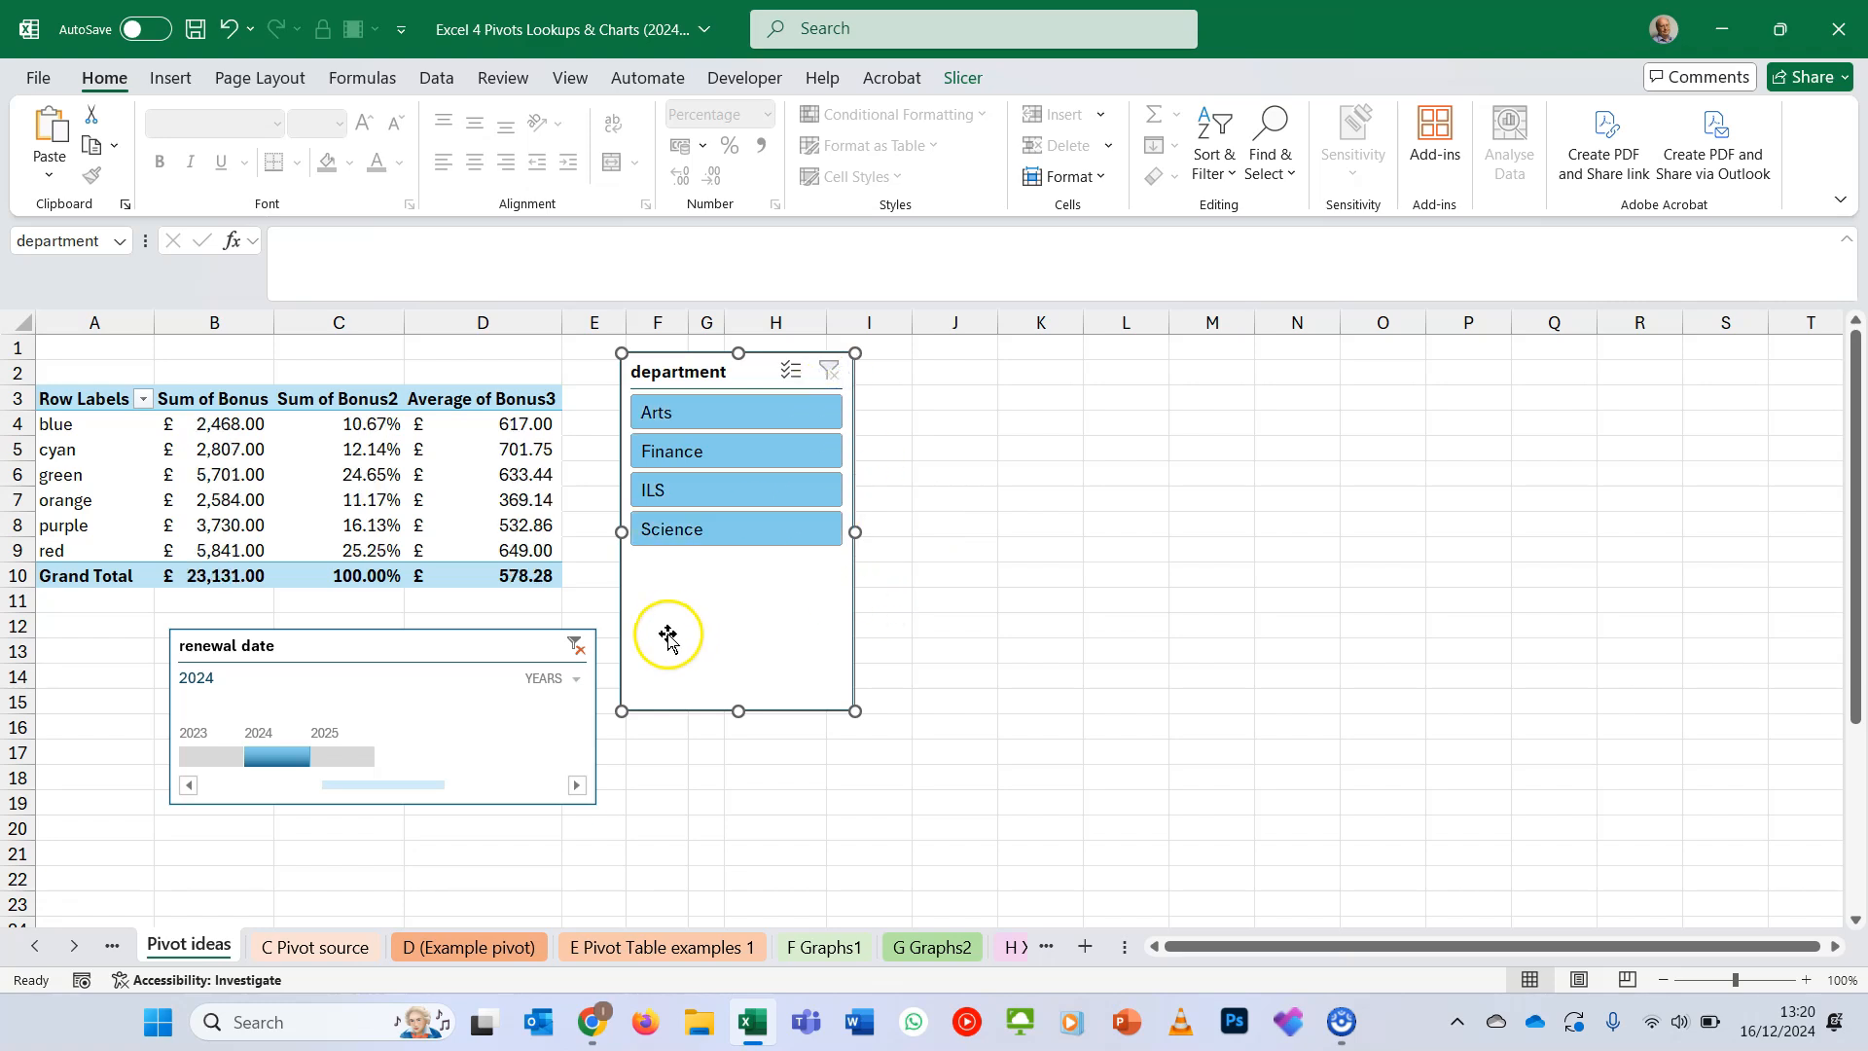
click(576, 645)
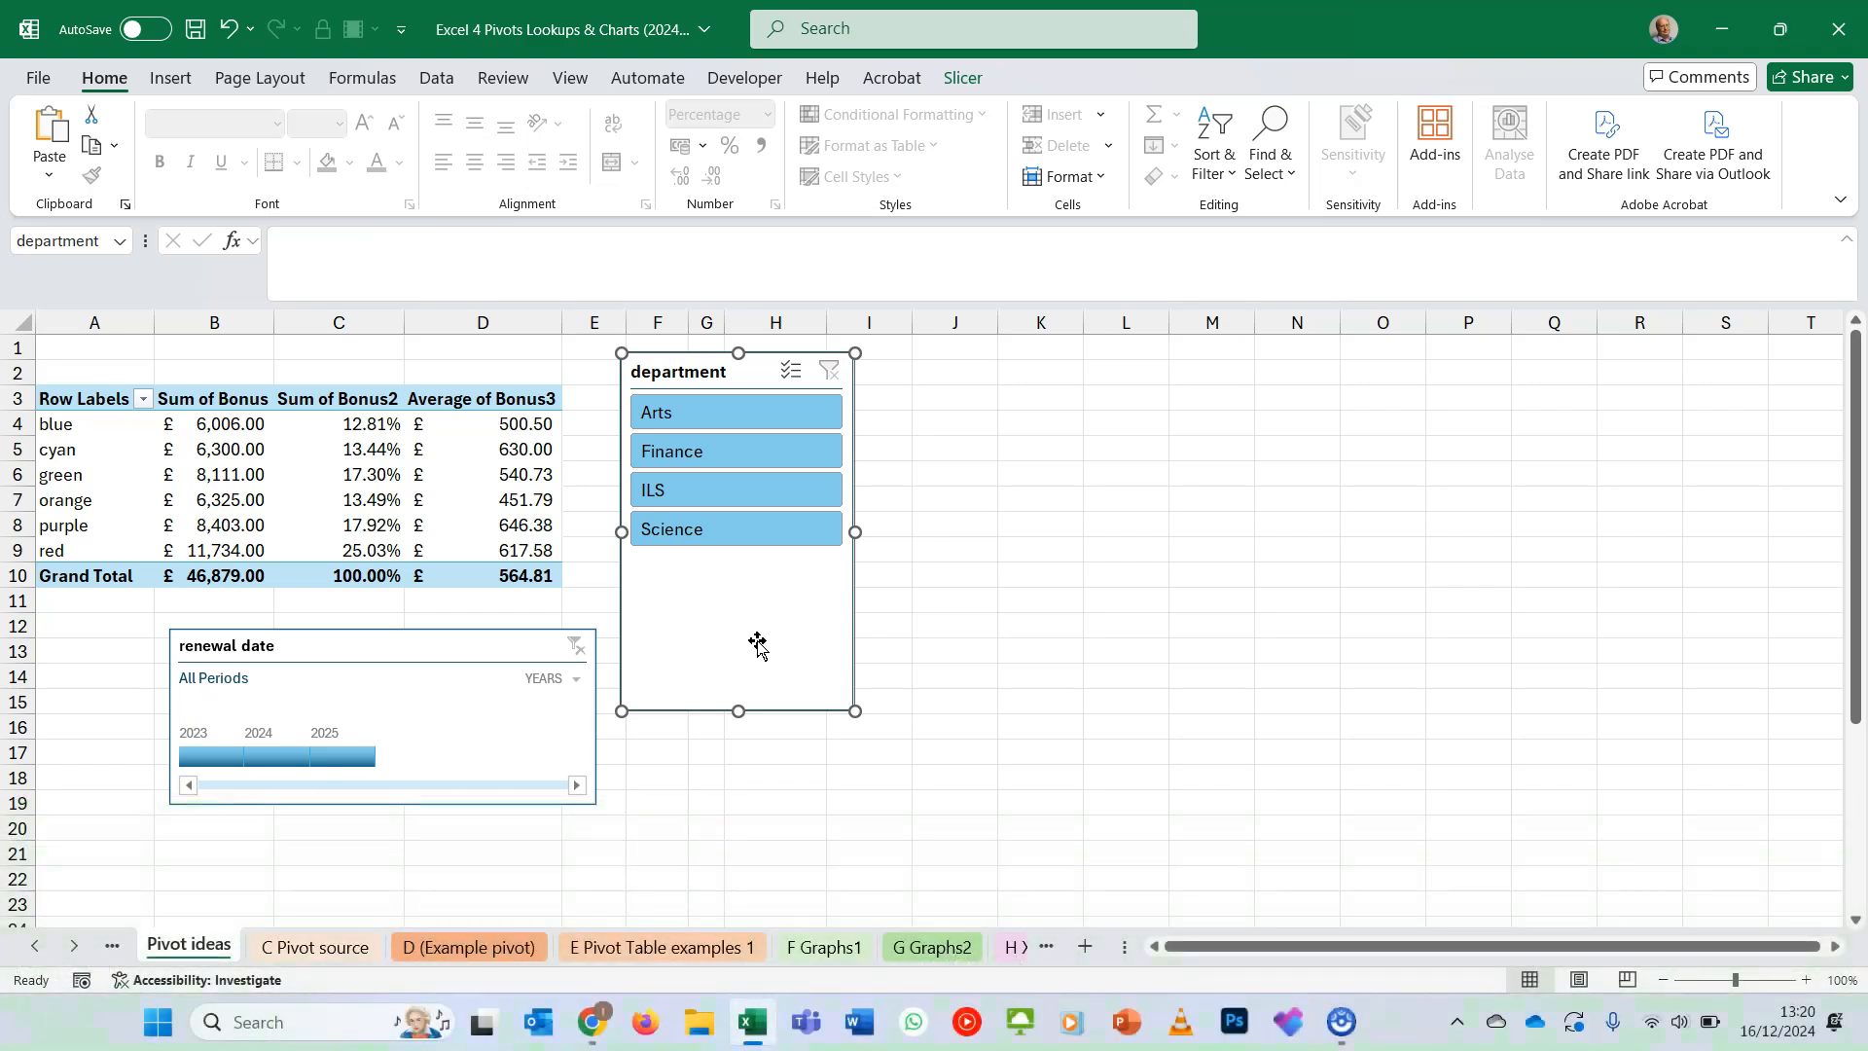
- Insert a clustered column PivotChart from the pivot table and position it over the department slicer, beside the renewal date timeline
click(544, 524)
click(1005, 77)
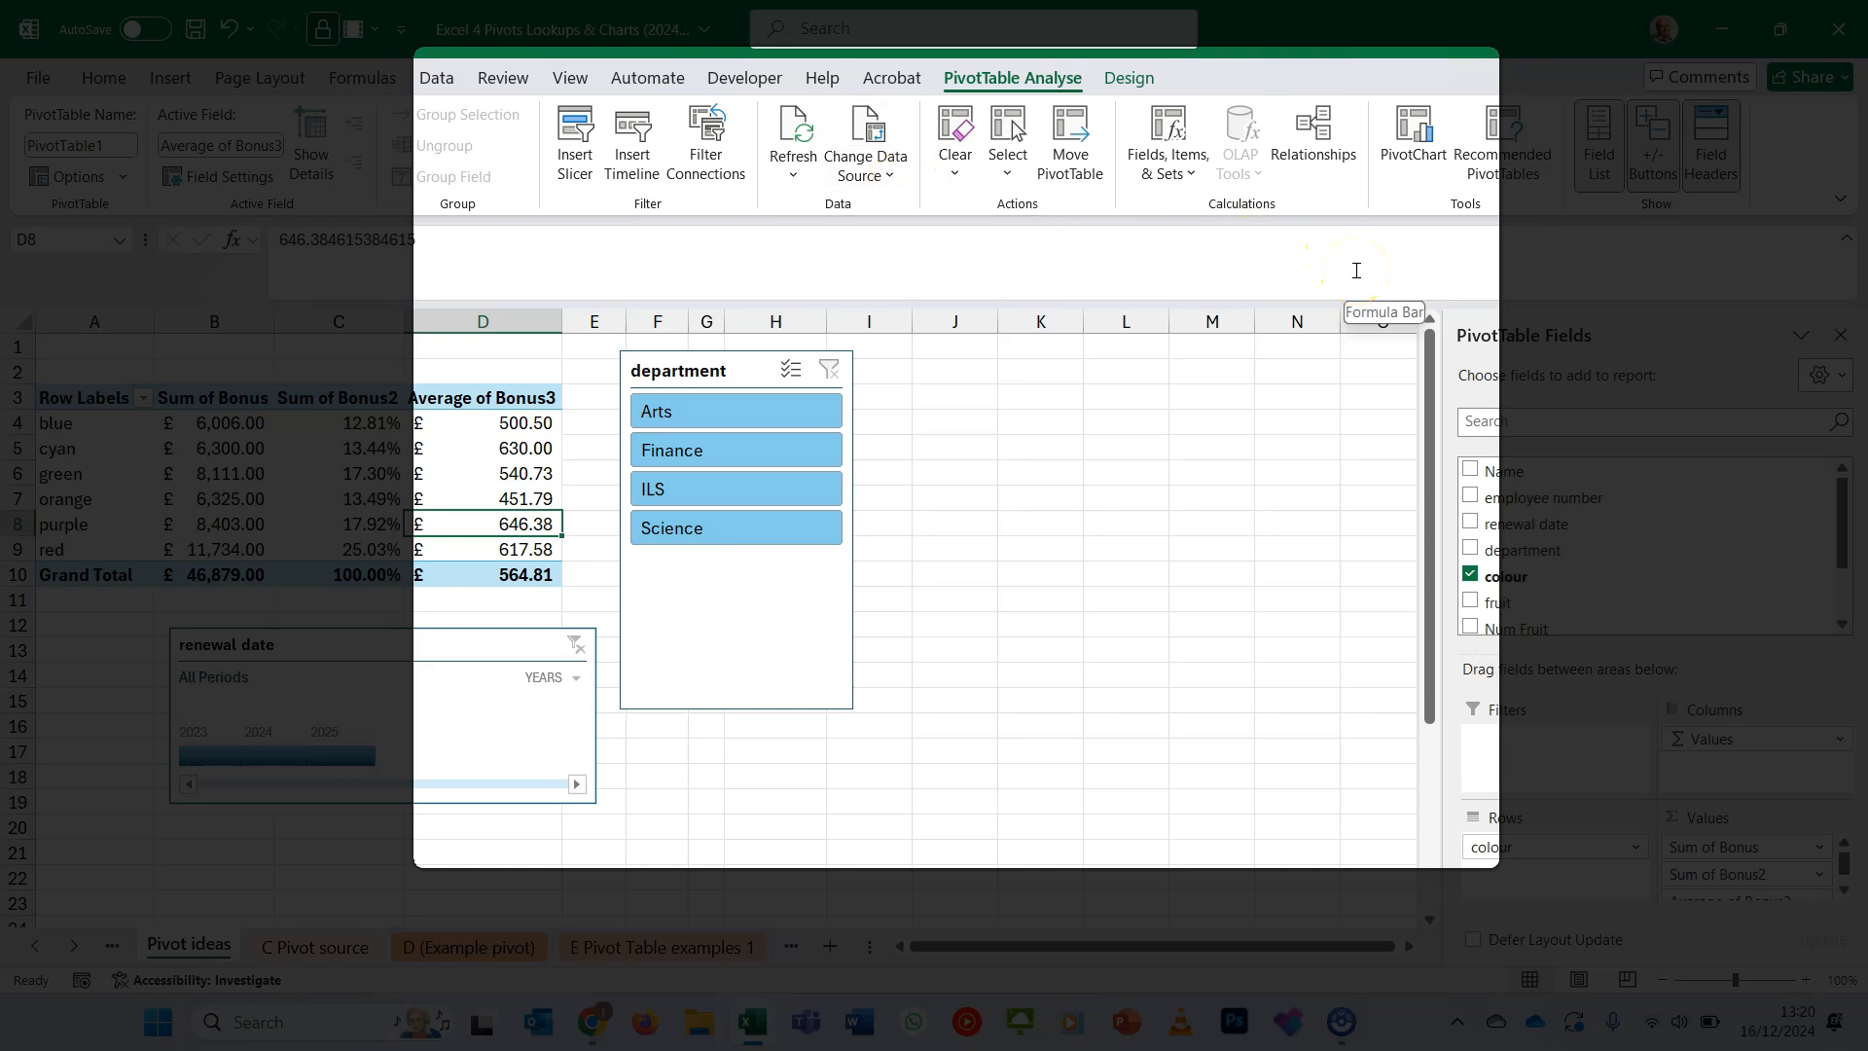
click(1417, 162)
click(1417, 160)
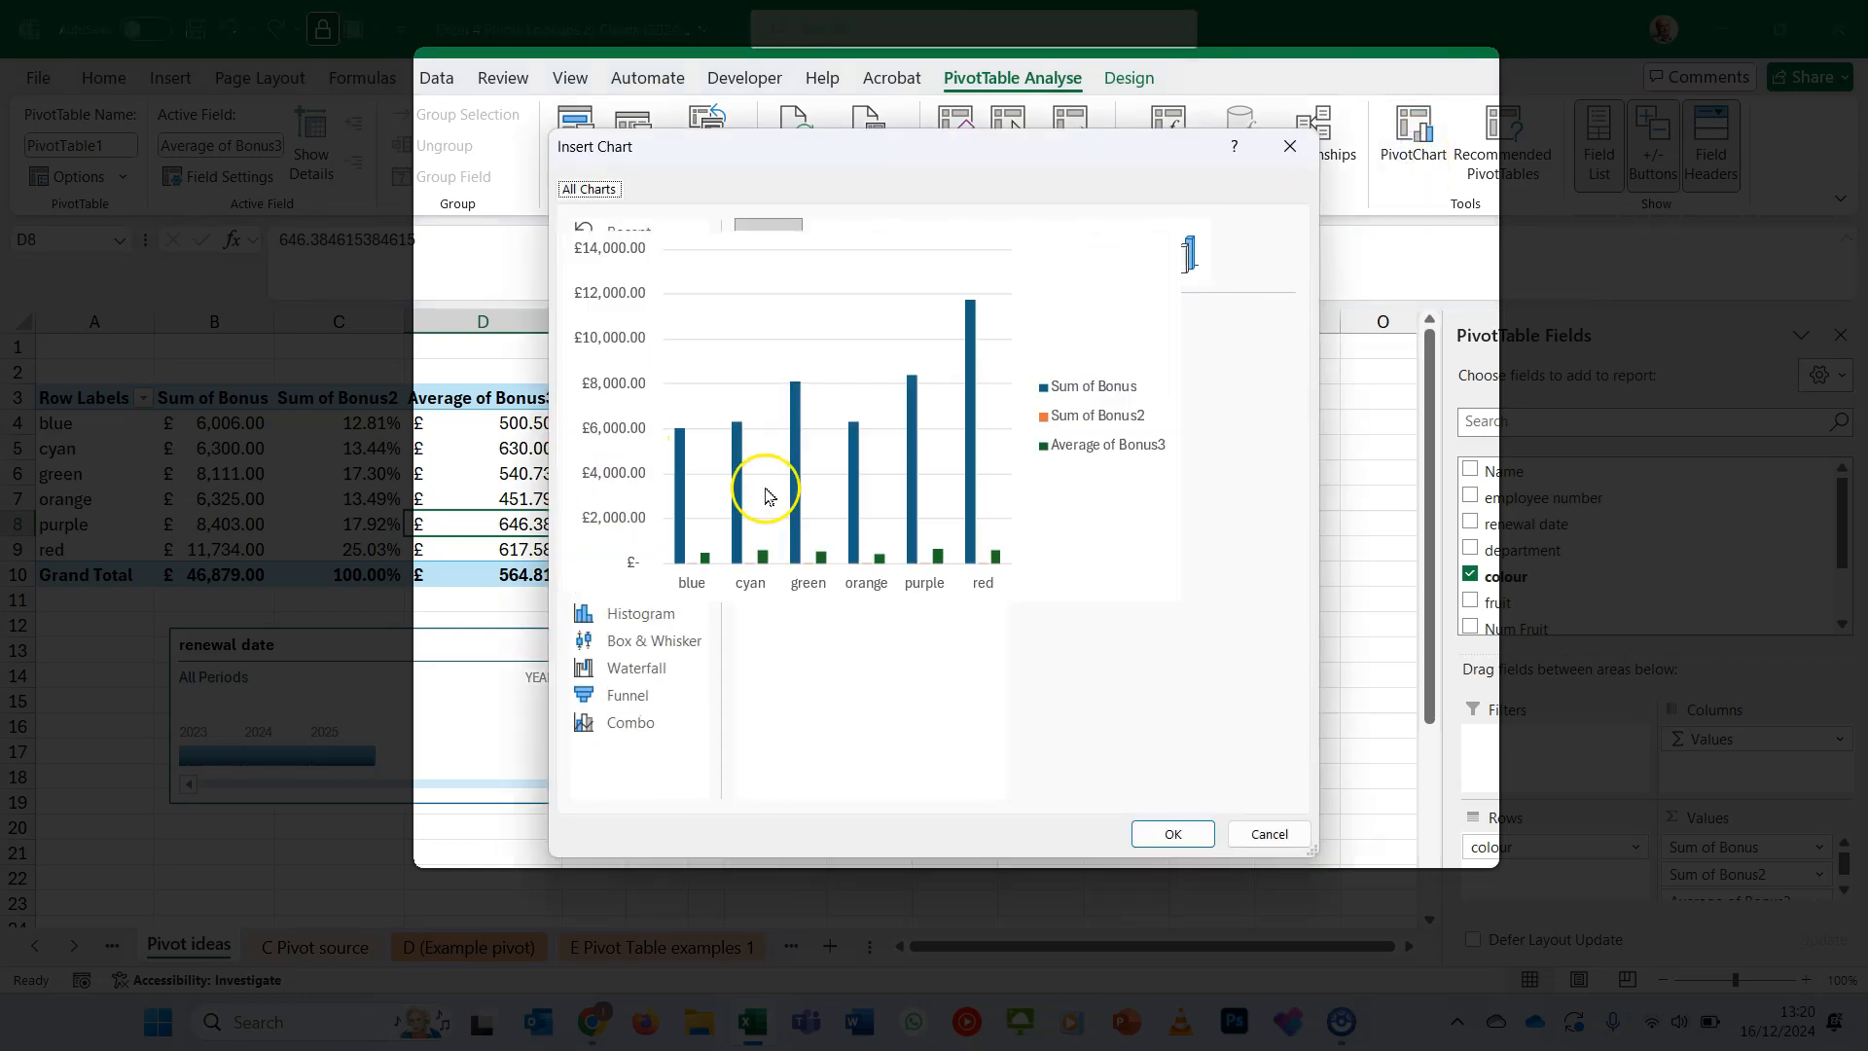
mouse_move(834, 396)
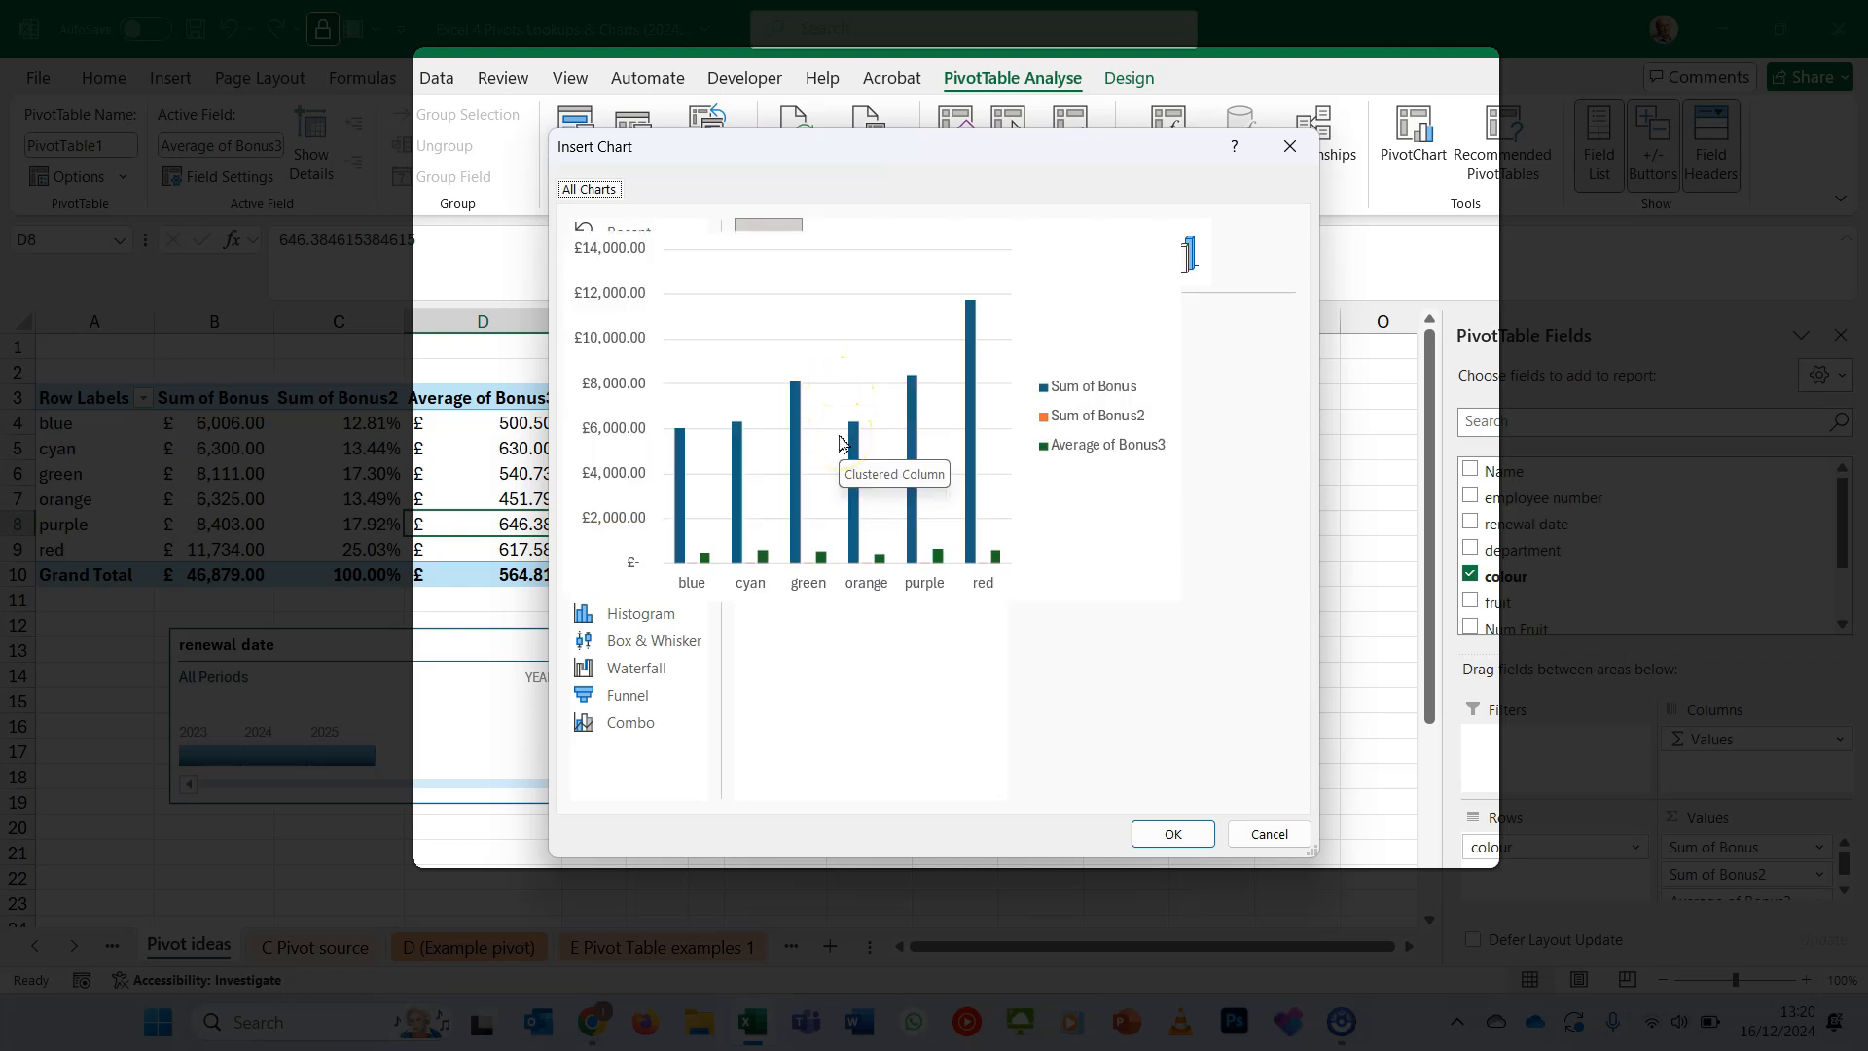
click(841, 439)
click(1172, 834)
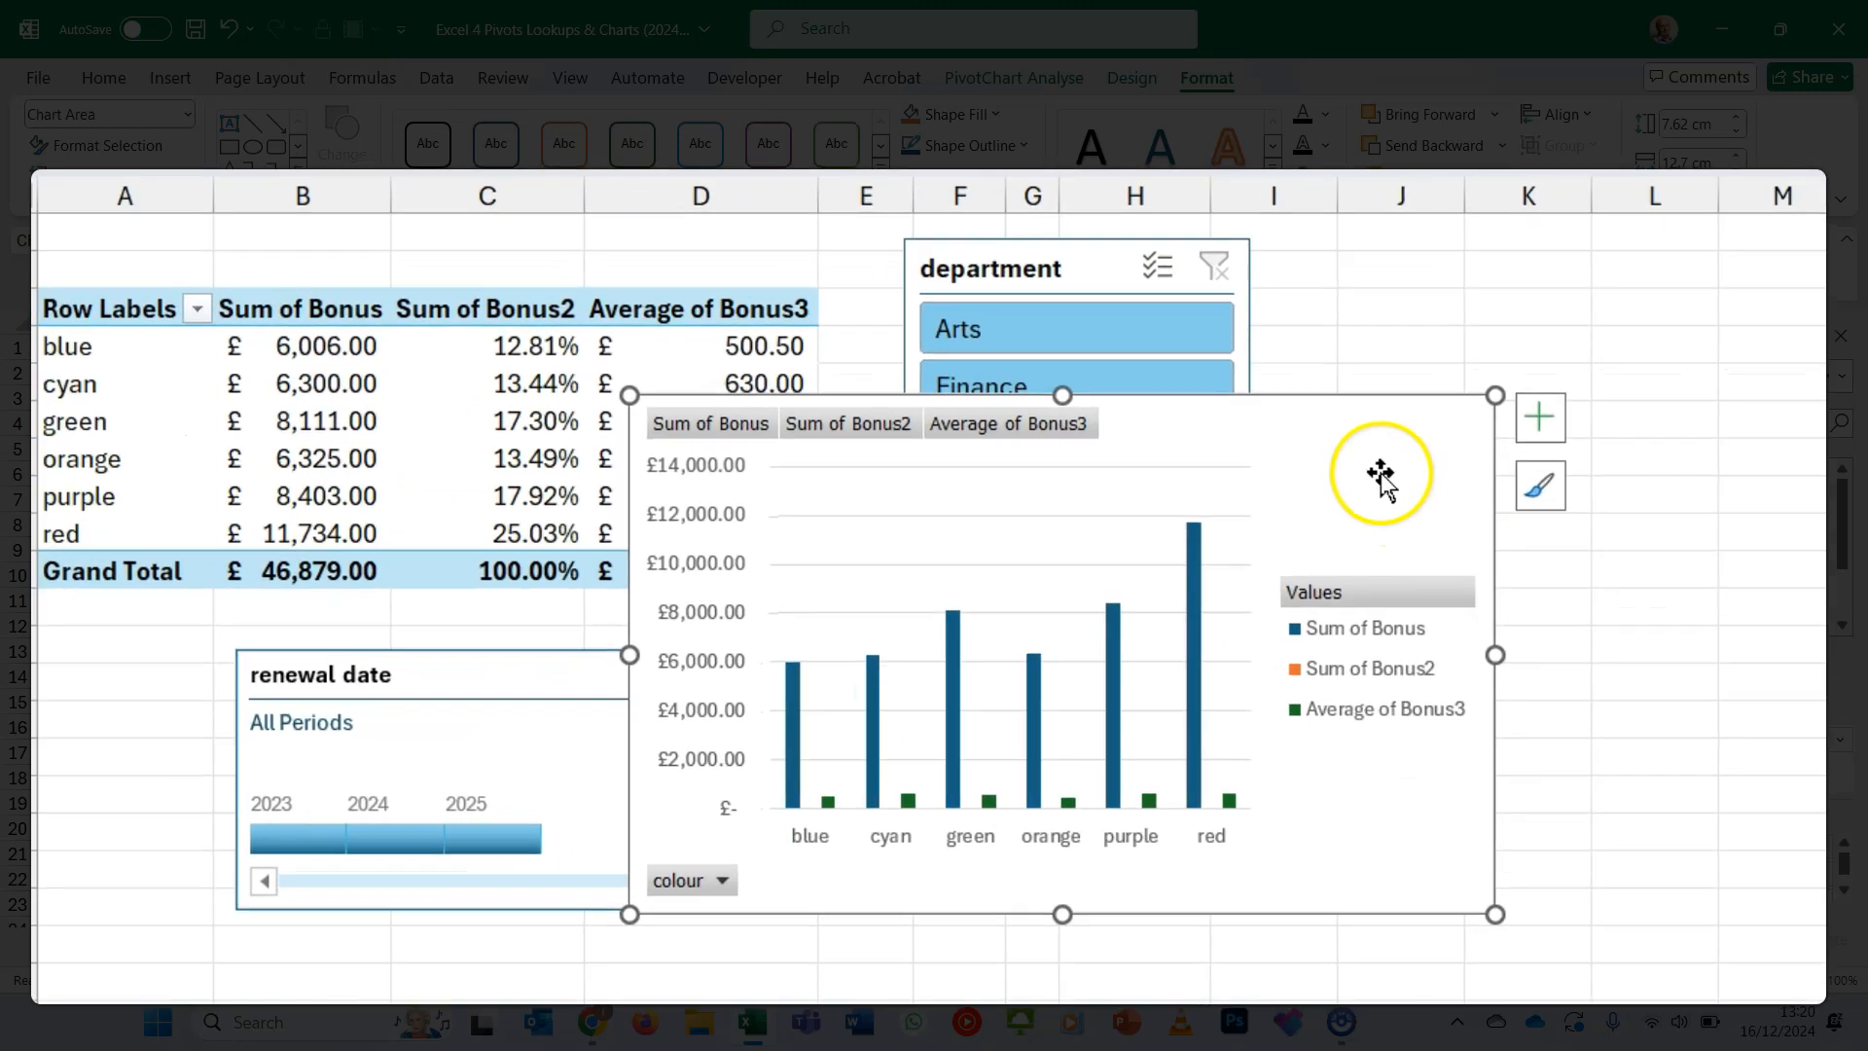
drag(1381, 475, 1601, 433)
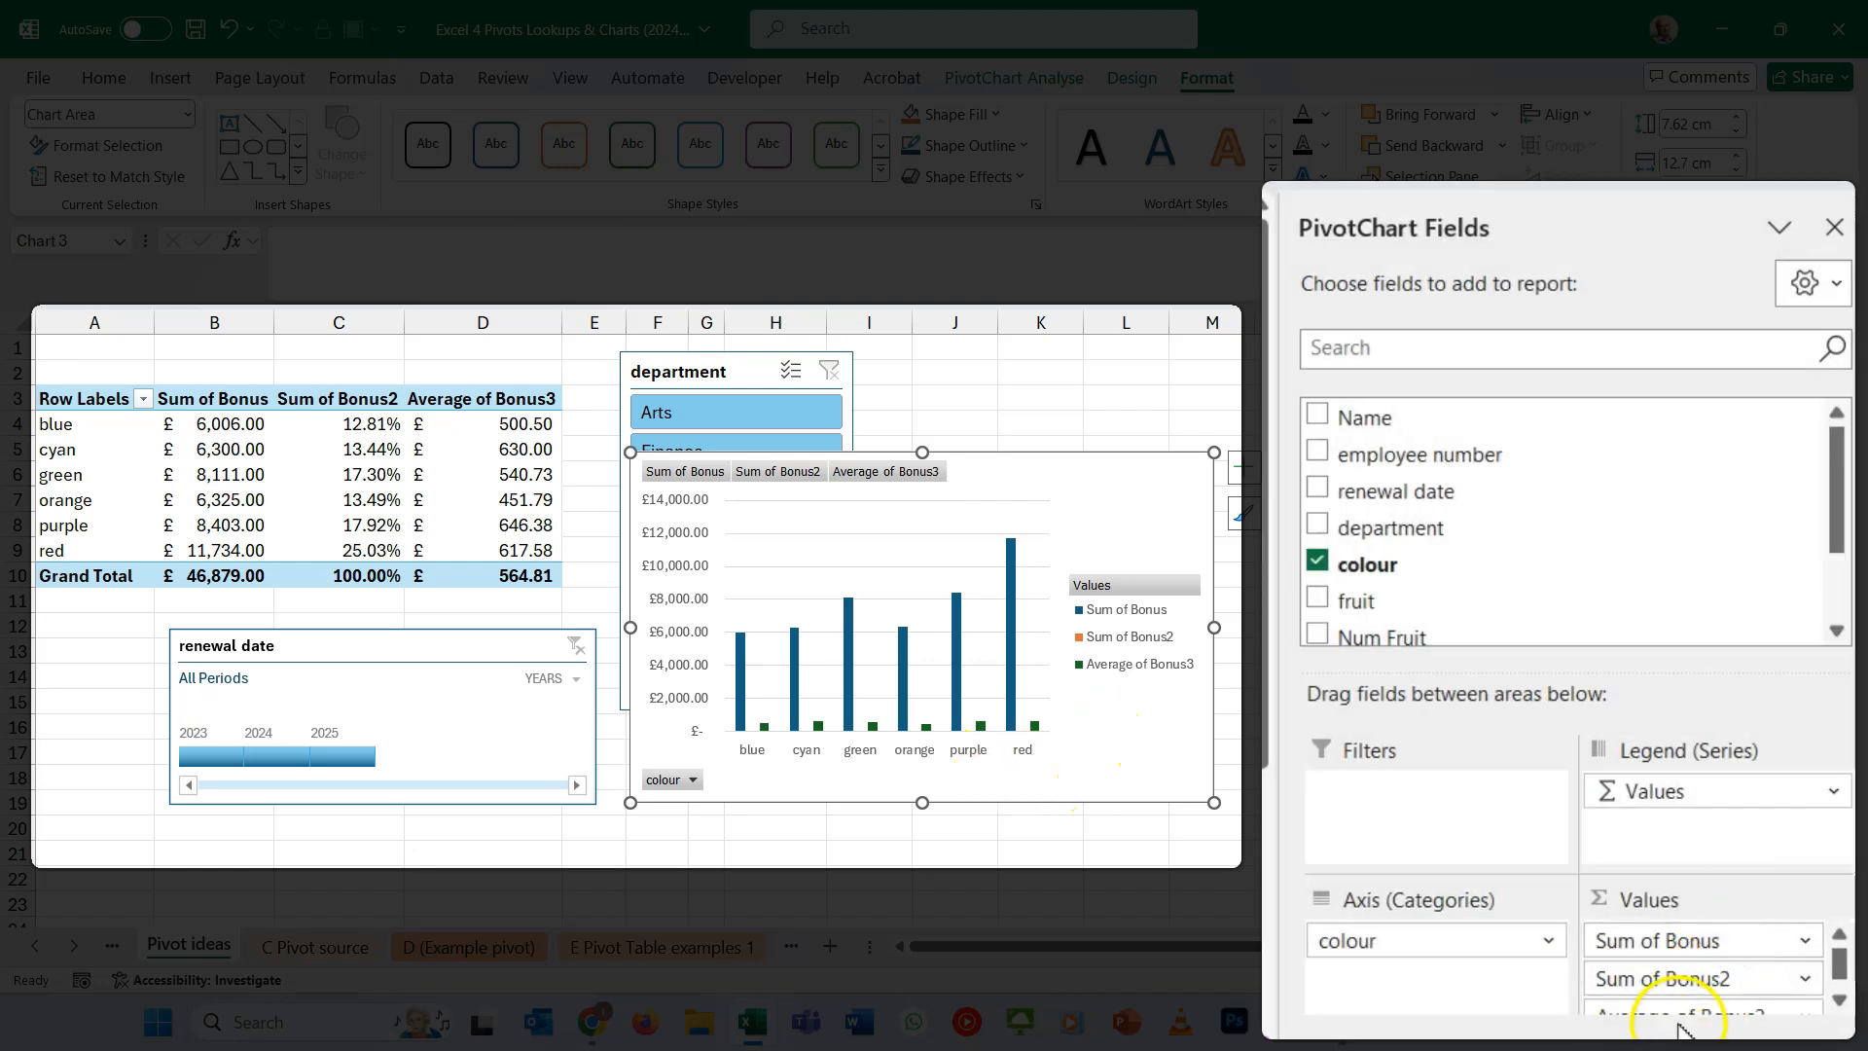
- Remove Sum of Bonus2 and Average of Bonus3 from the PivotChart's values, keeping only Sum of Bonus
click(1709, 976)
drag(1709, 976, 1381, 876)
mouse_move(1677, 986)
mouse_down()
mouse_move(1265, 890)
mouse_move(1092, 616)
mouse_up()
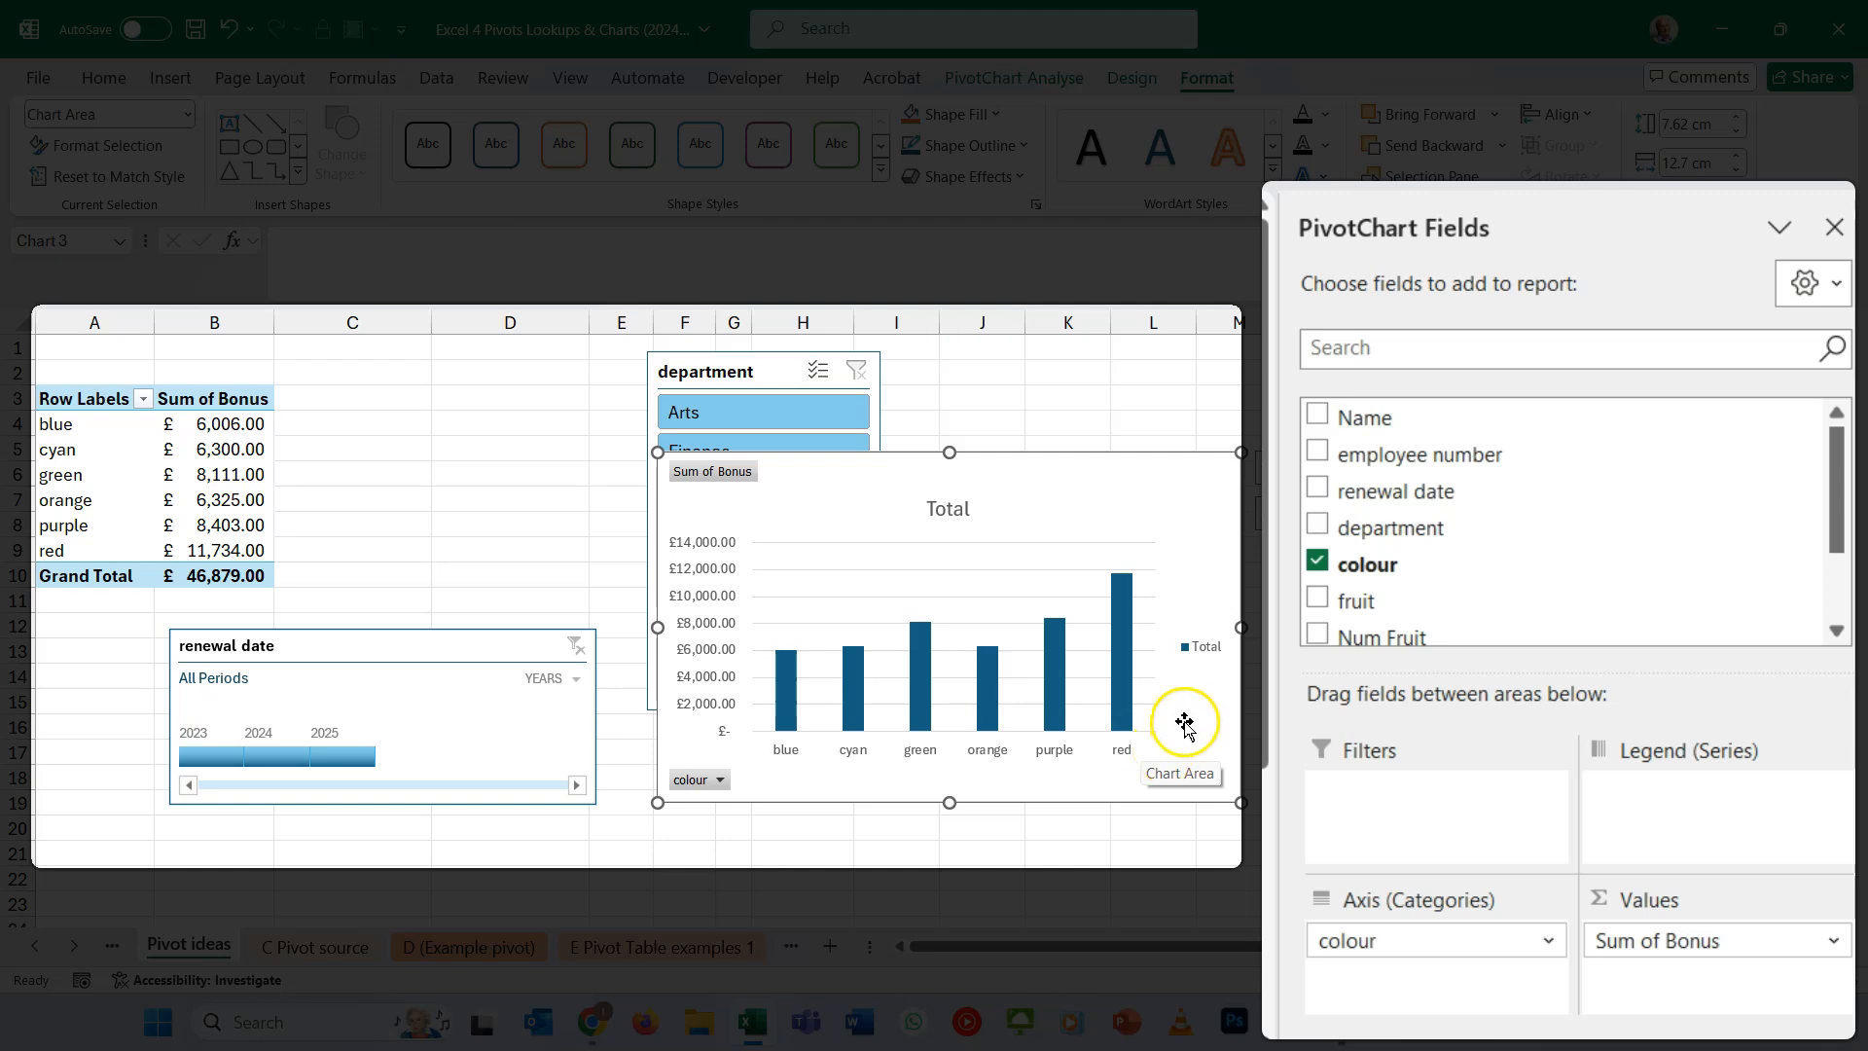
- Filter the PivotChart to 2024 and the Finance department, moving the chart down to uncover the slicer options
click(274, 765)
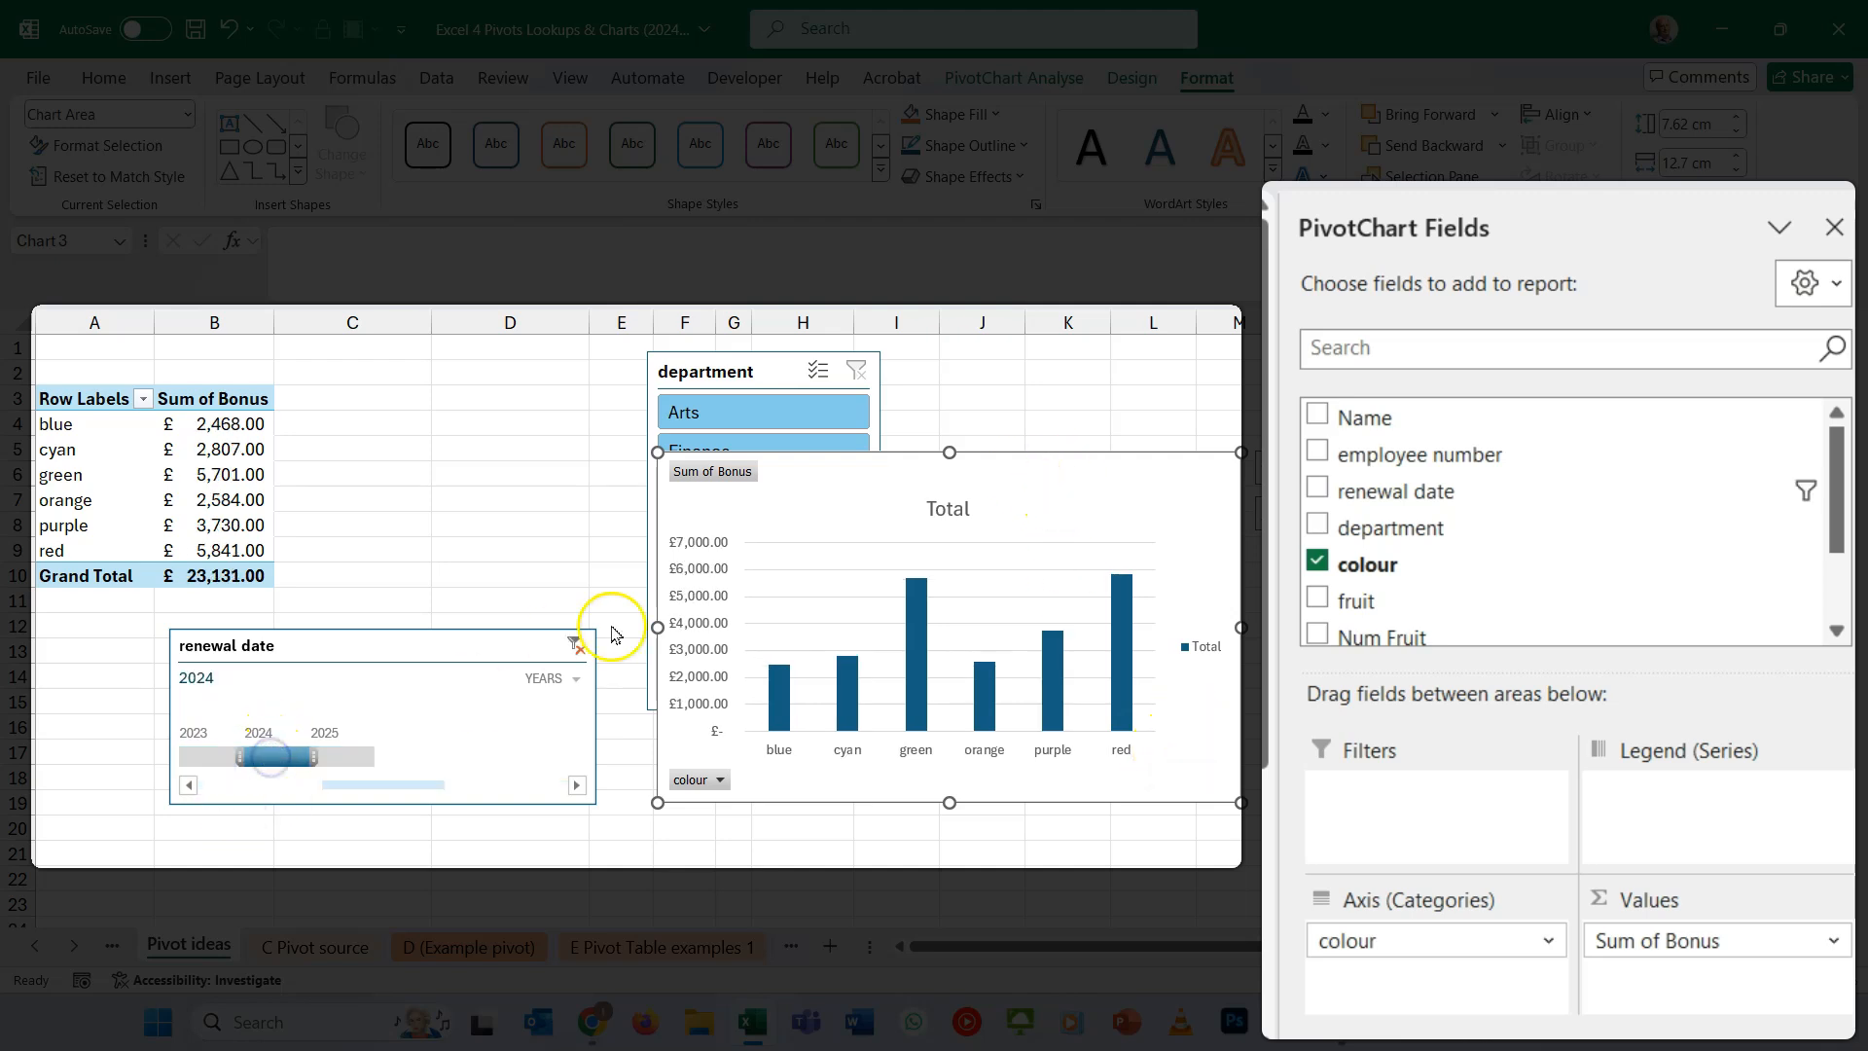
drag(832, 498, 865, 612)
click(720, 450)
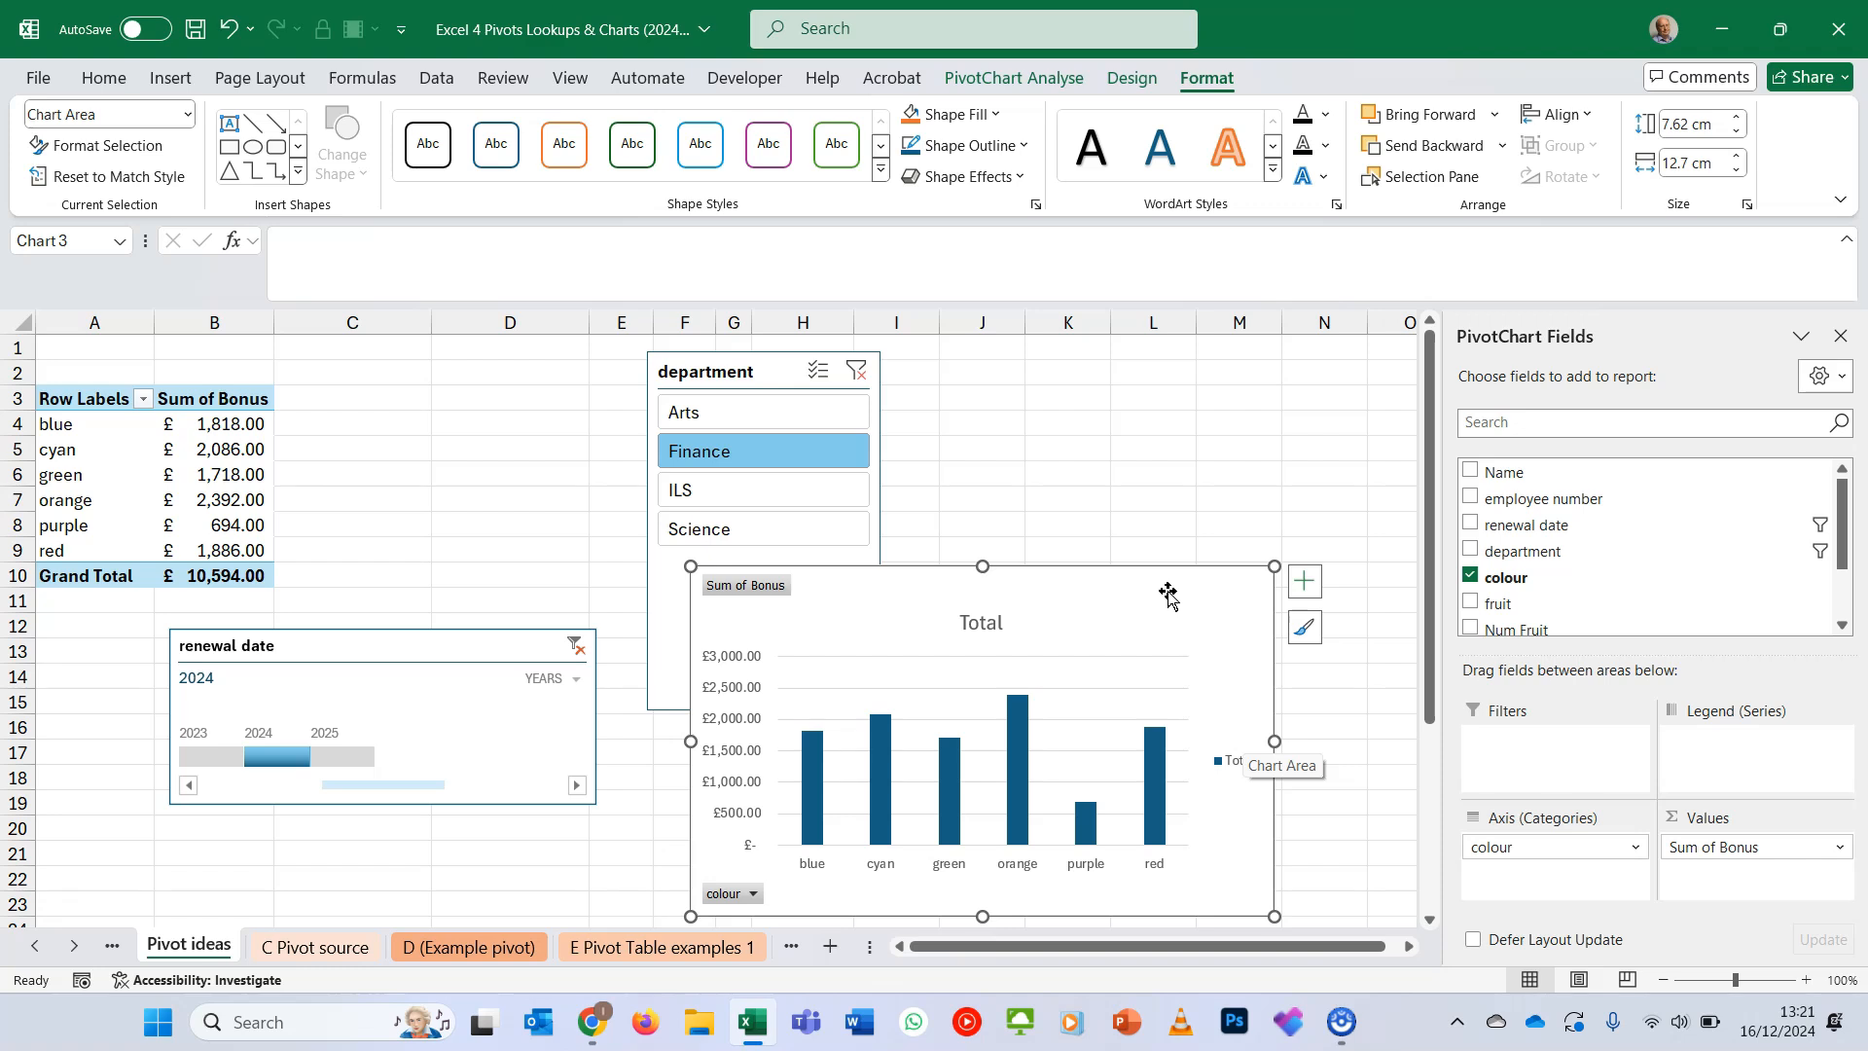
click(1179, 636)
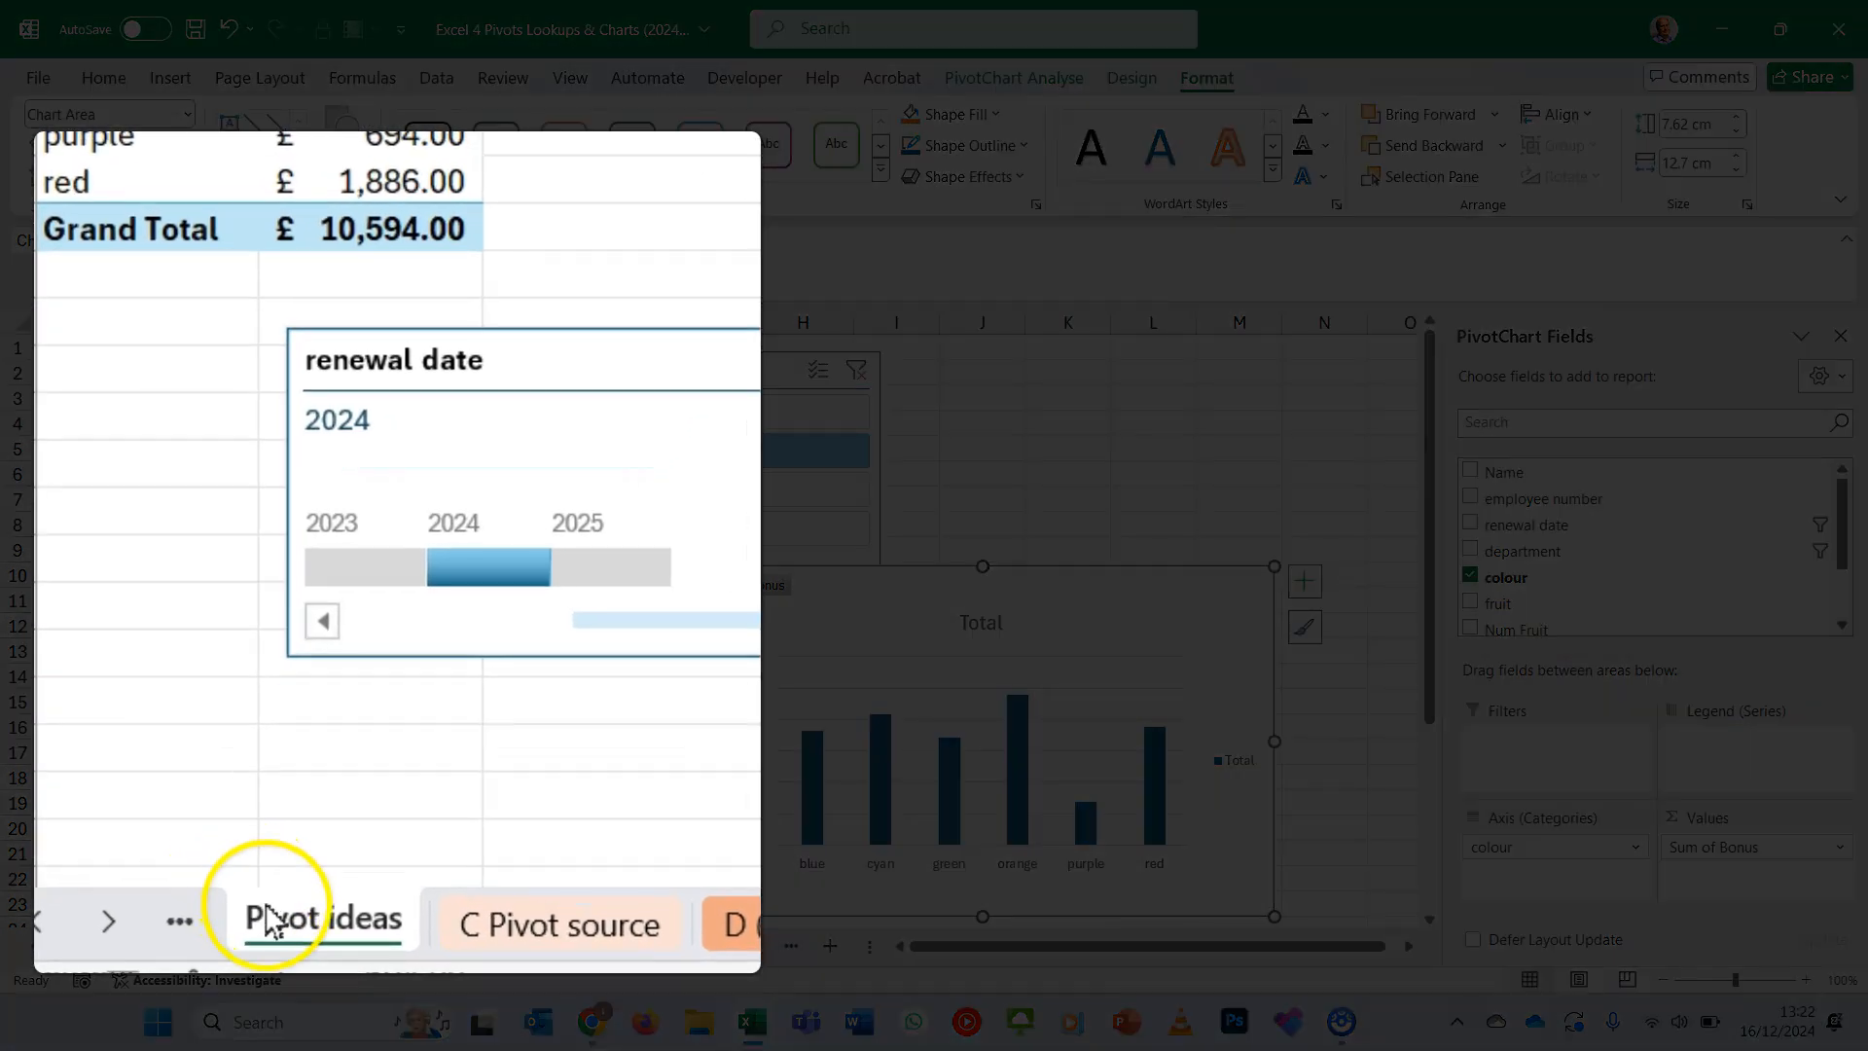
- Create a copy of the Pivot ideas sheet and place it before the original Pivot ideas sheet
right_click(268, 920)
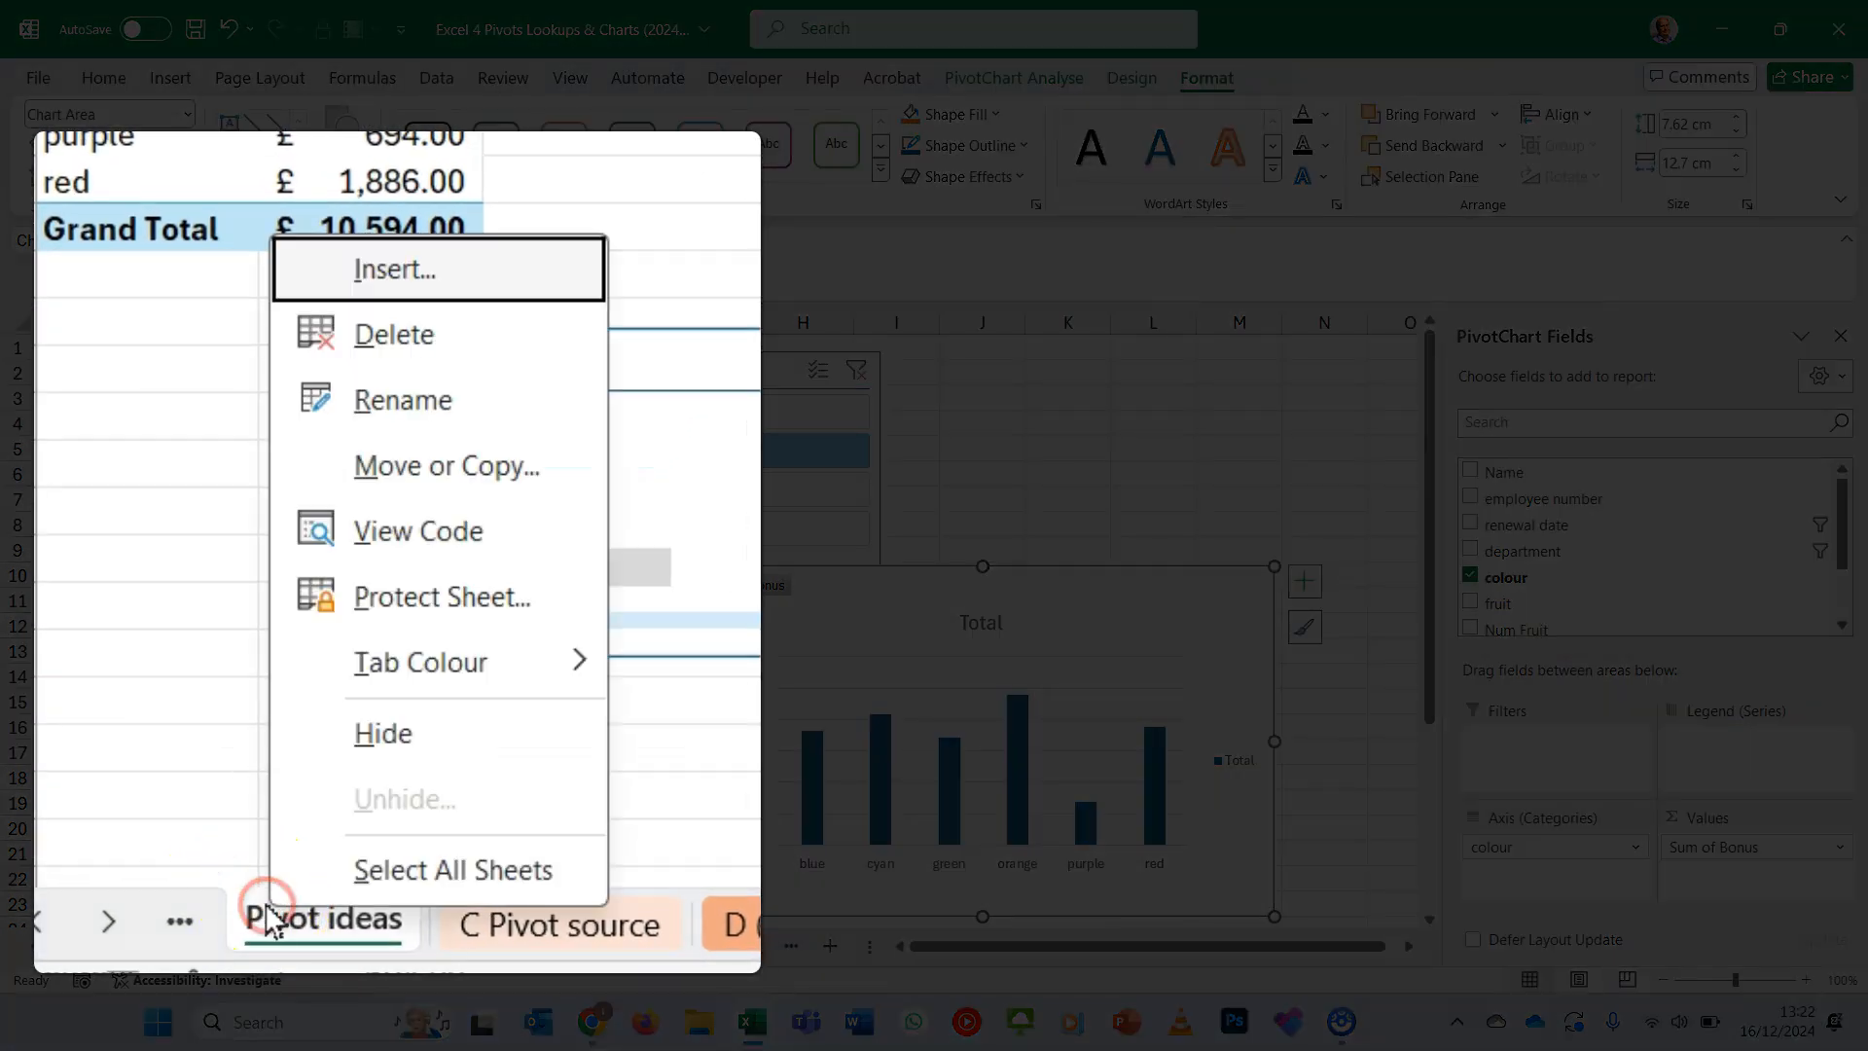
click(530, 492)
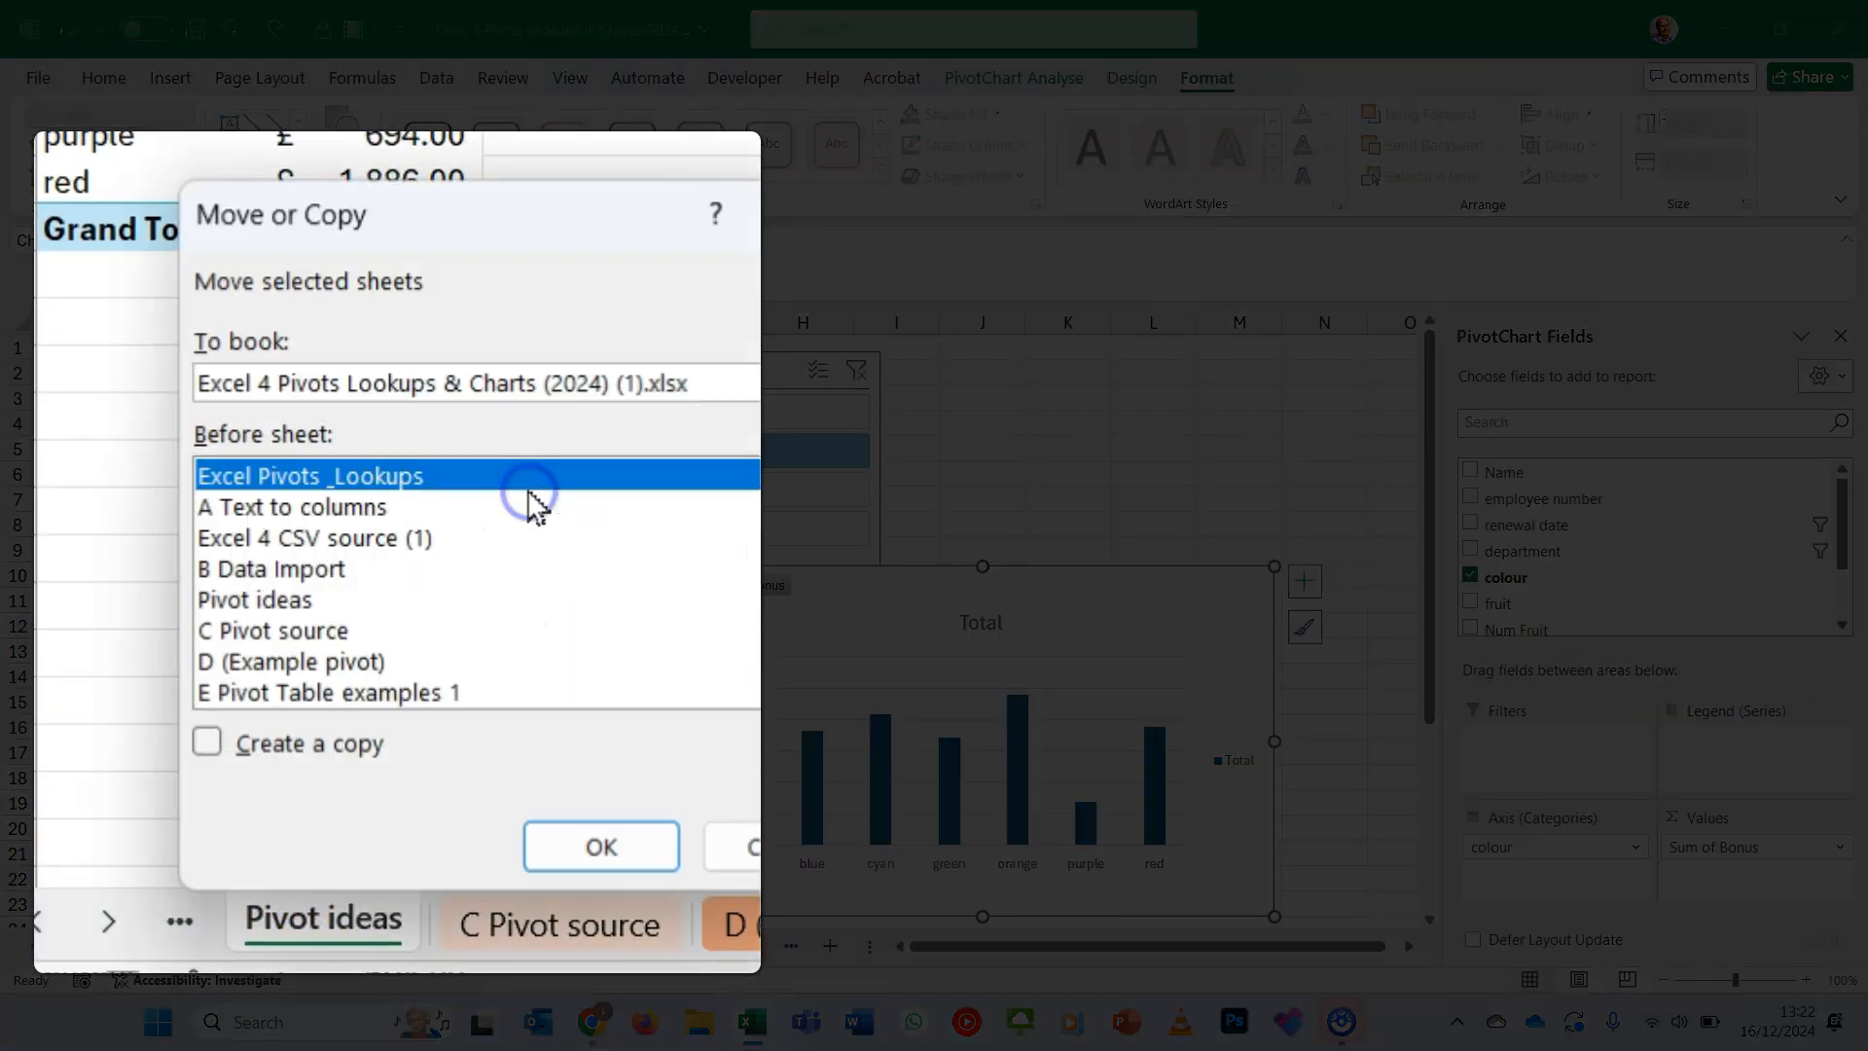
click(298, 749)
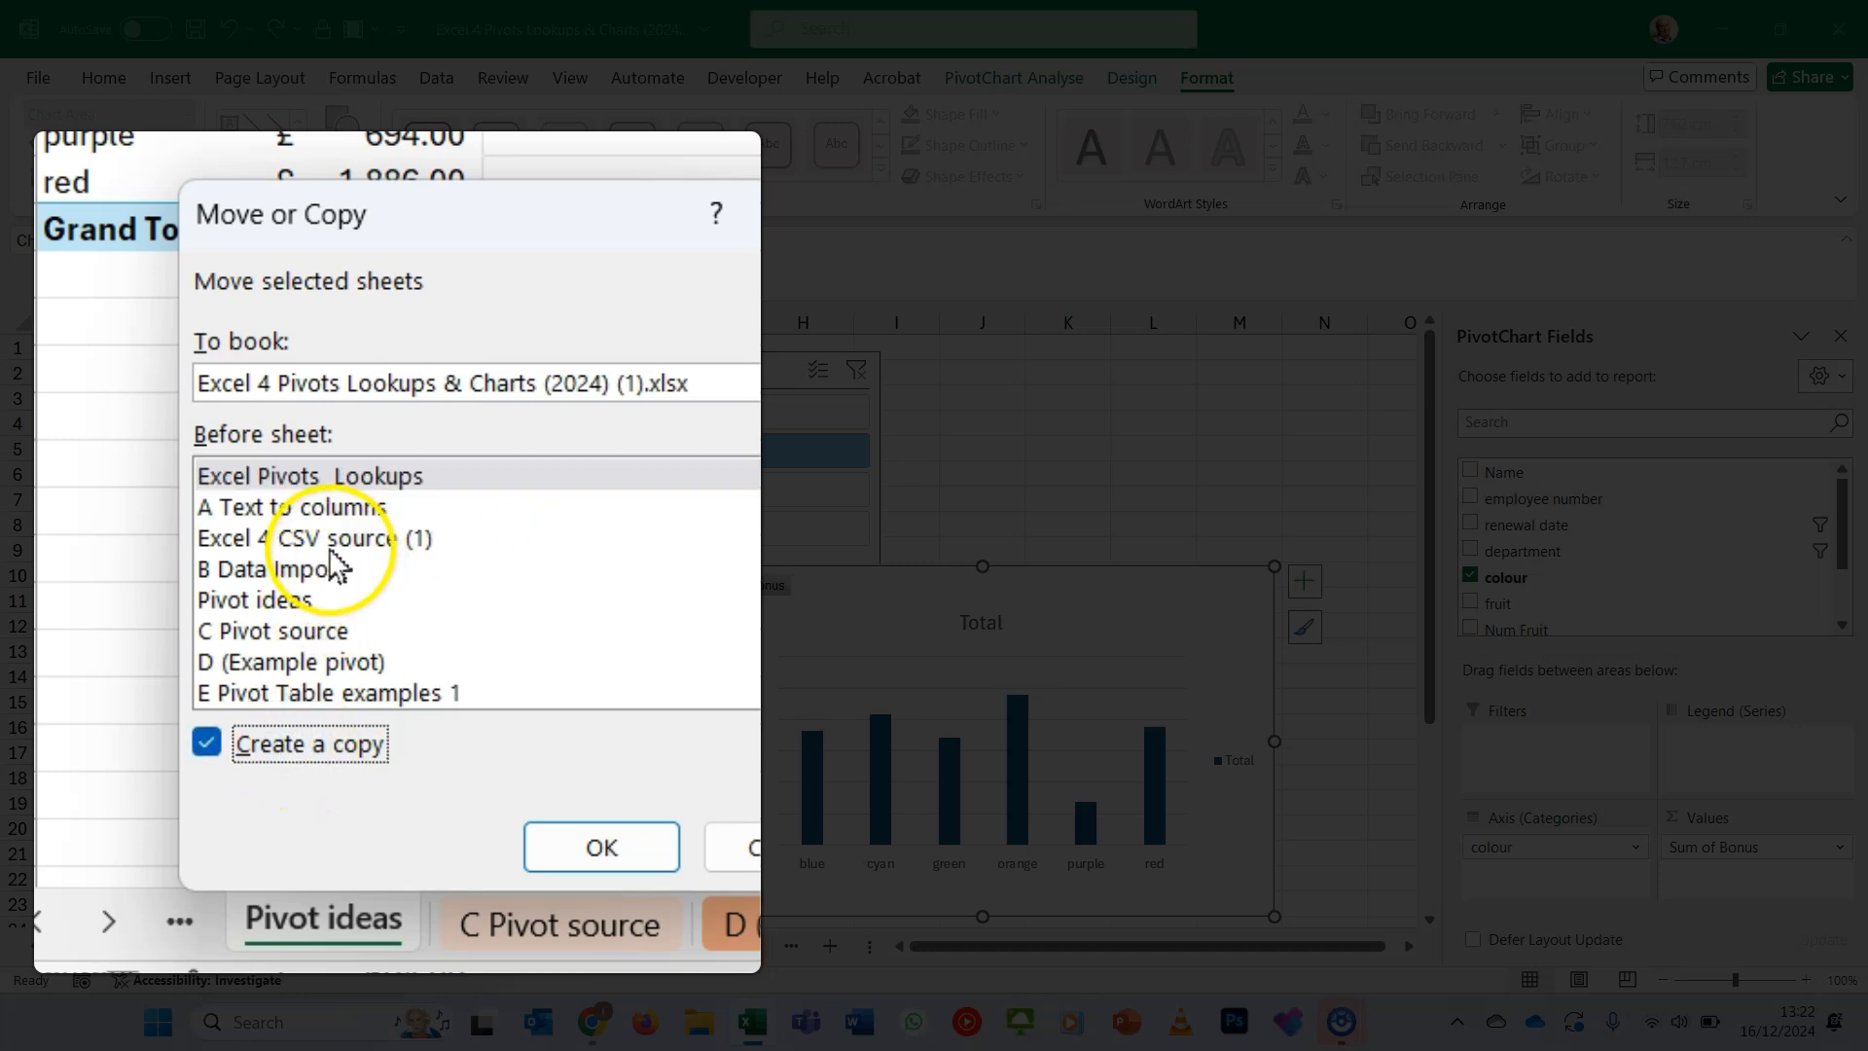
click(291, 604)
click(589, 856)
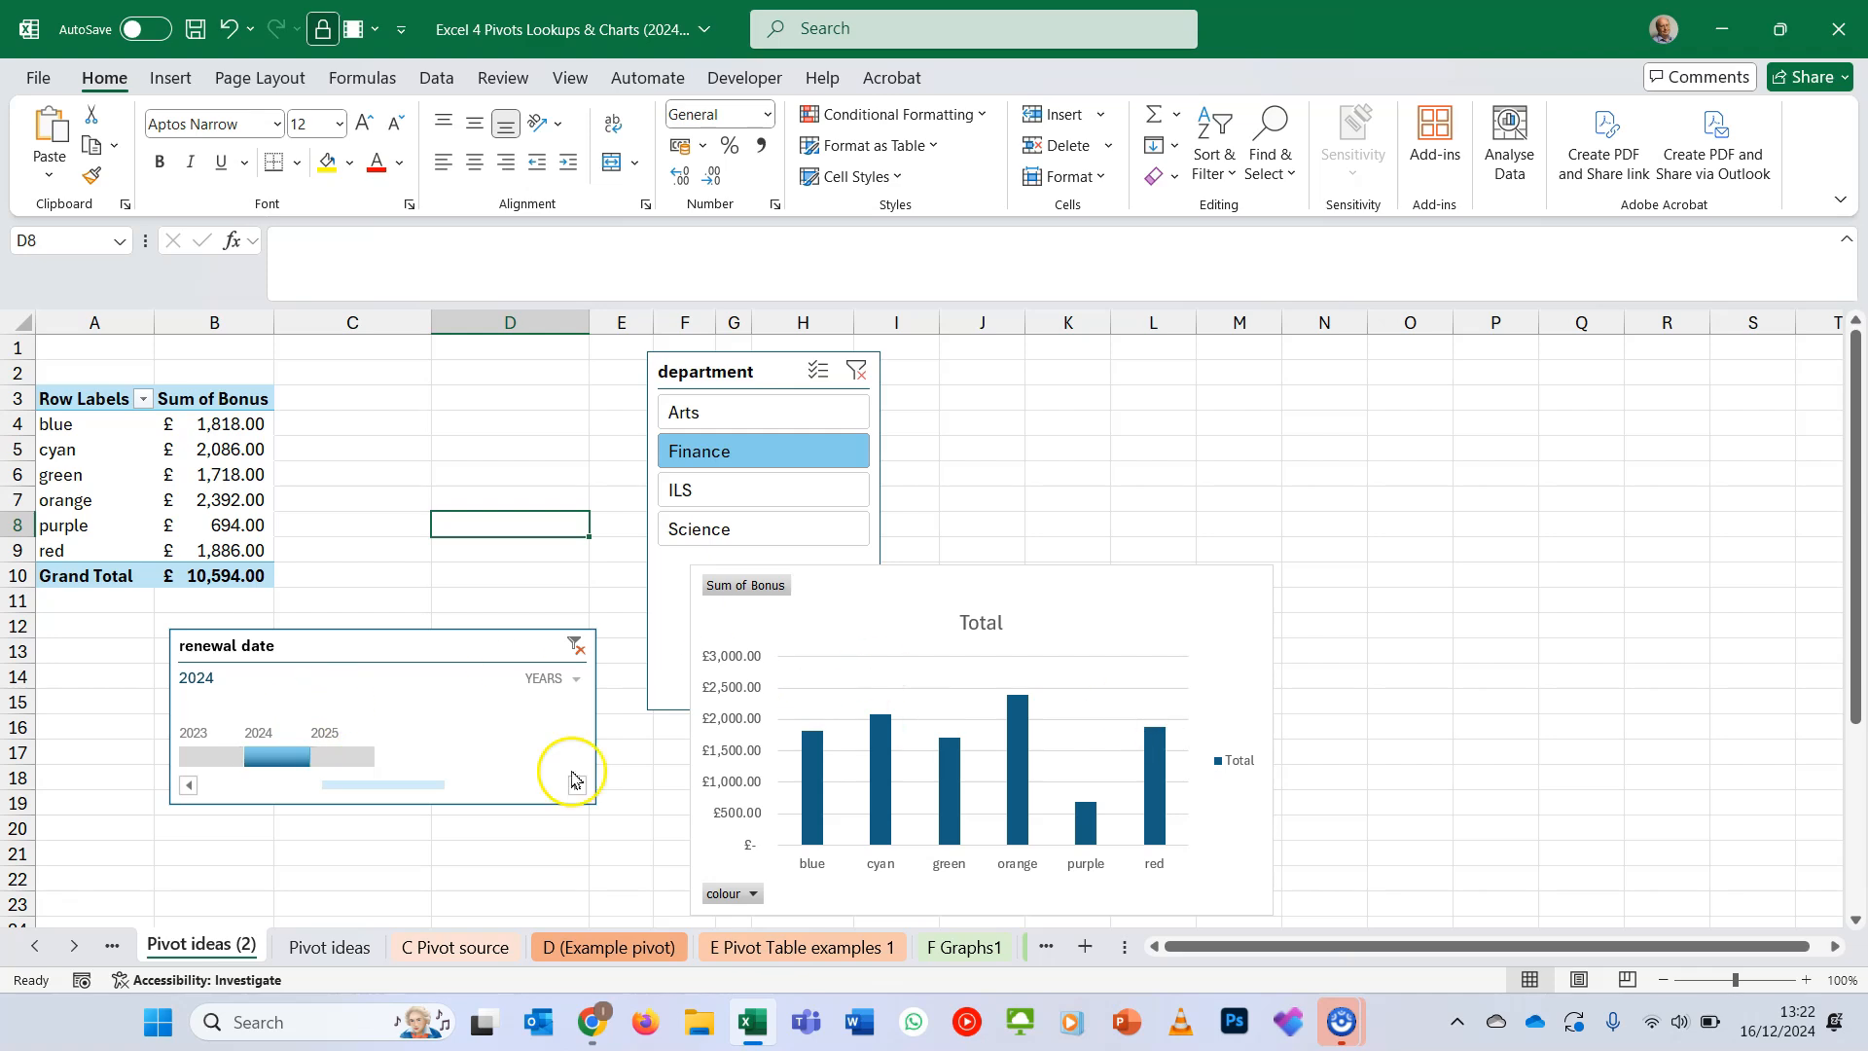
- Replace colour with department as the row field of the pivot table on the copied sheet
click(216, 496)
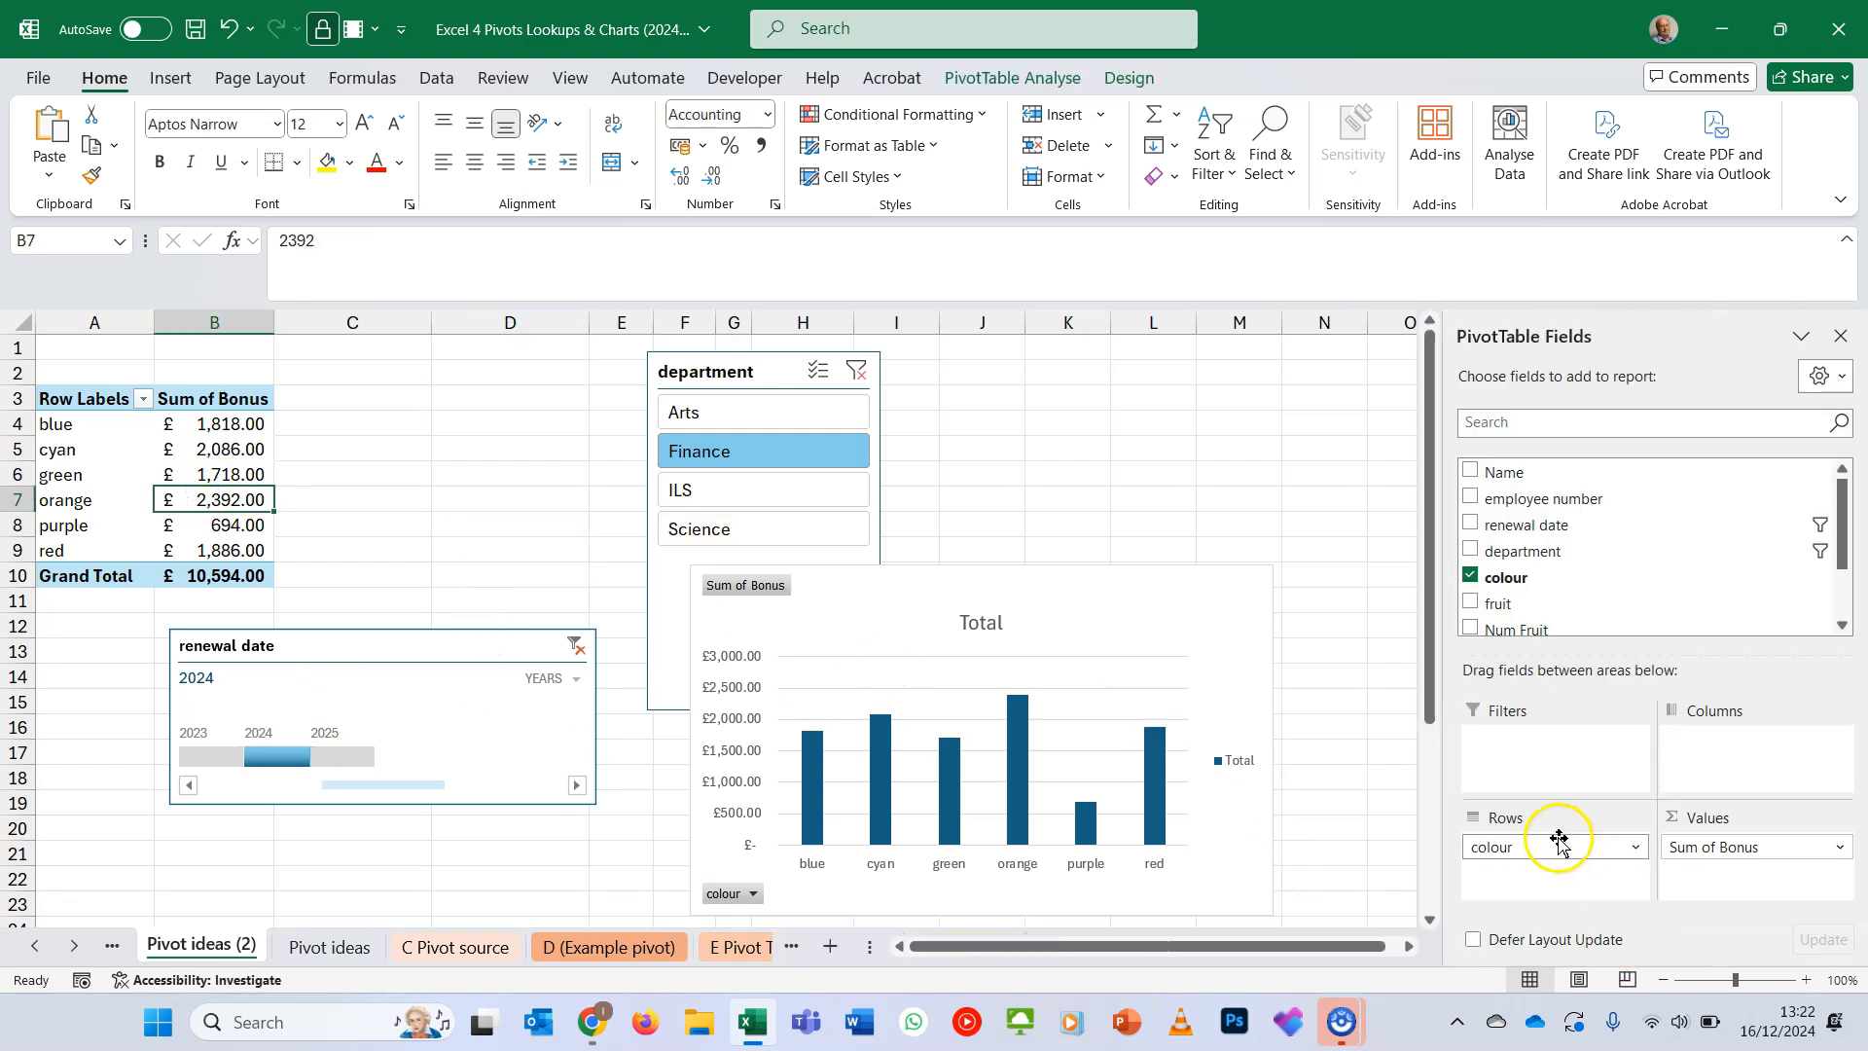
drag(1557, 844, 1125, 534)
drag(1491, 552, 1538, 790)
drag(1542, 859, 1537, 852)
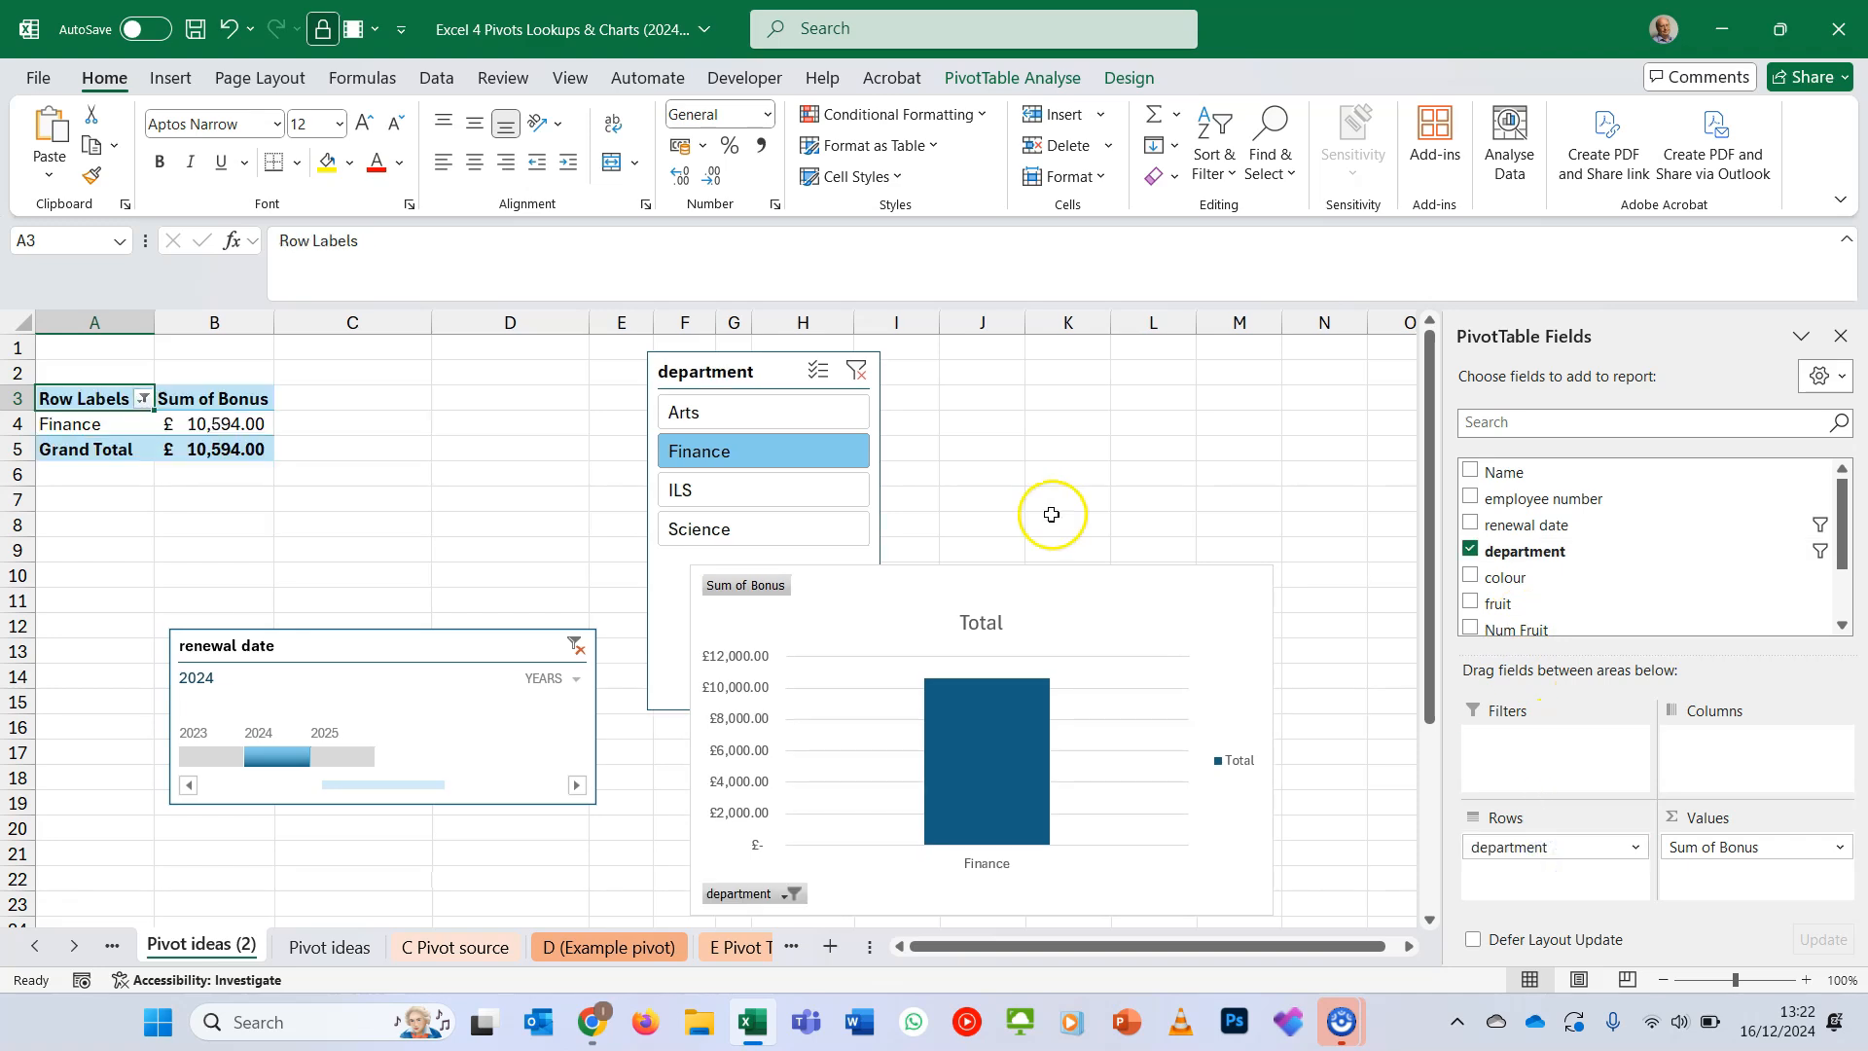
- Clear the department and renewal date filters on the copied sheet and compare it with the original Pivot ideas sheet
click(858, 370)
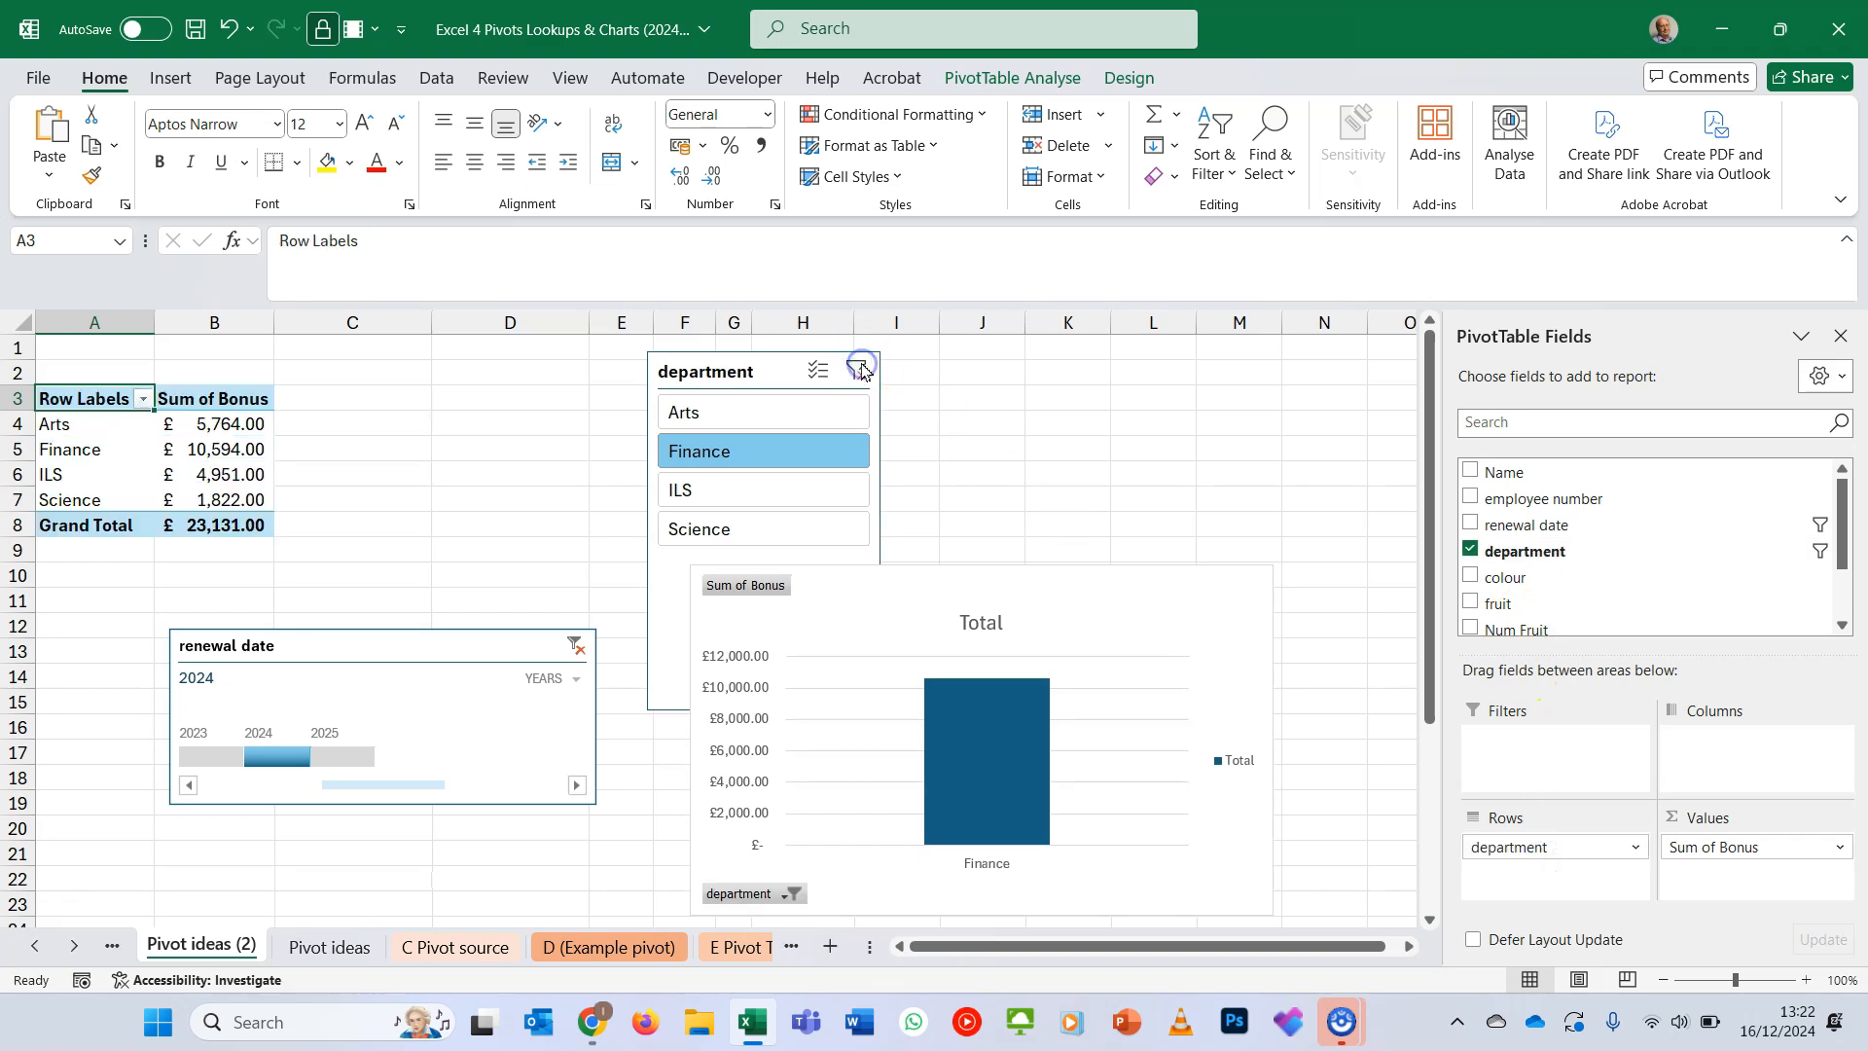
click(573, 647)
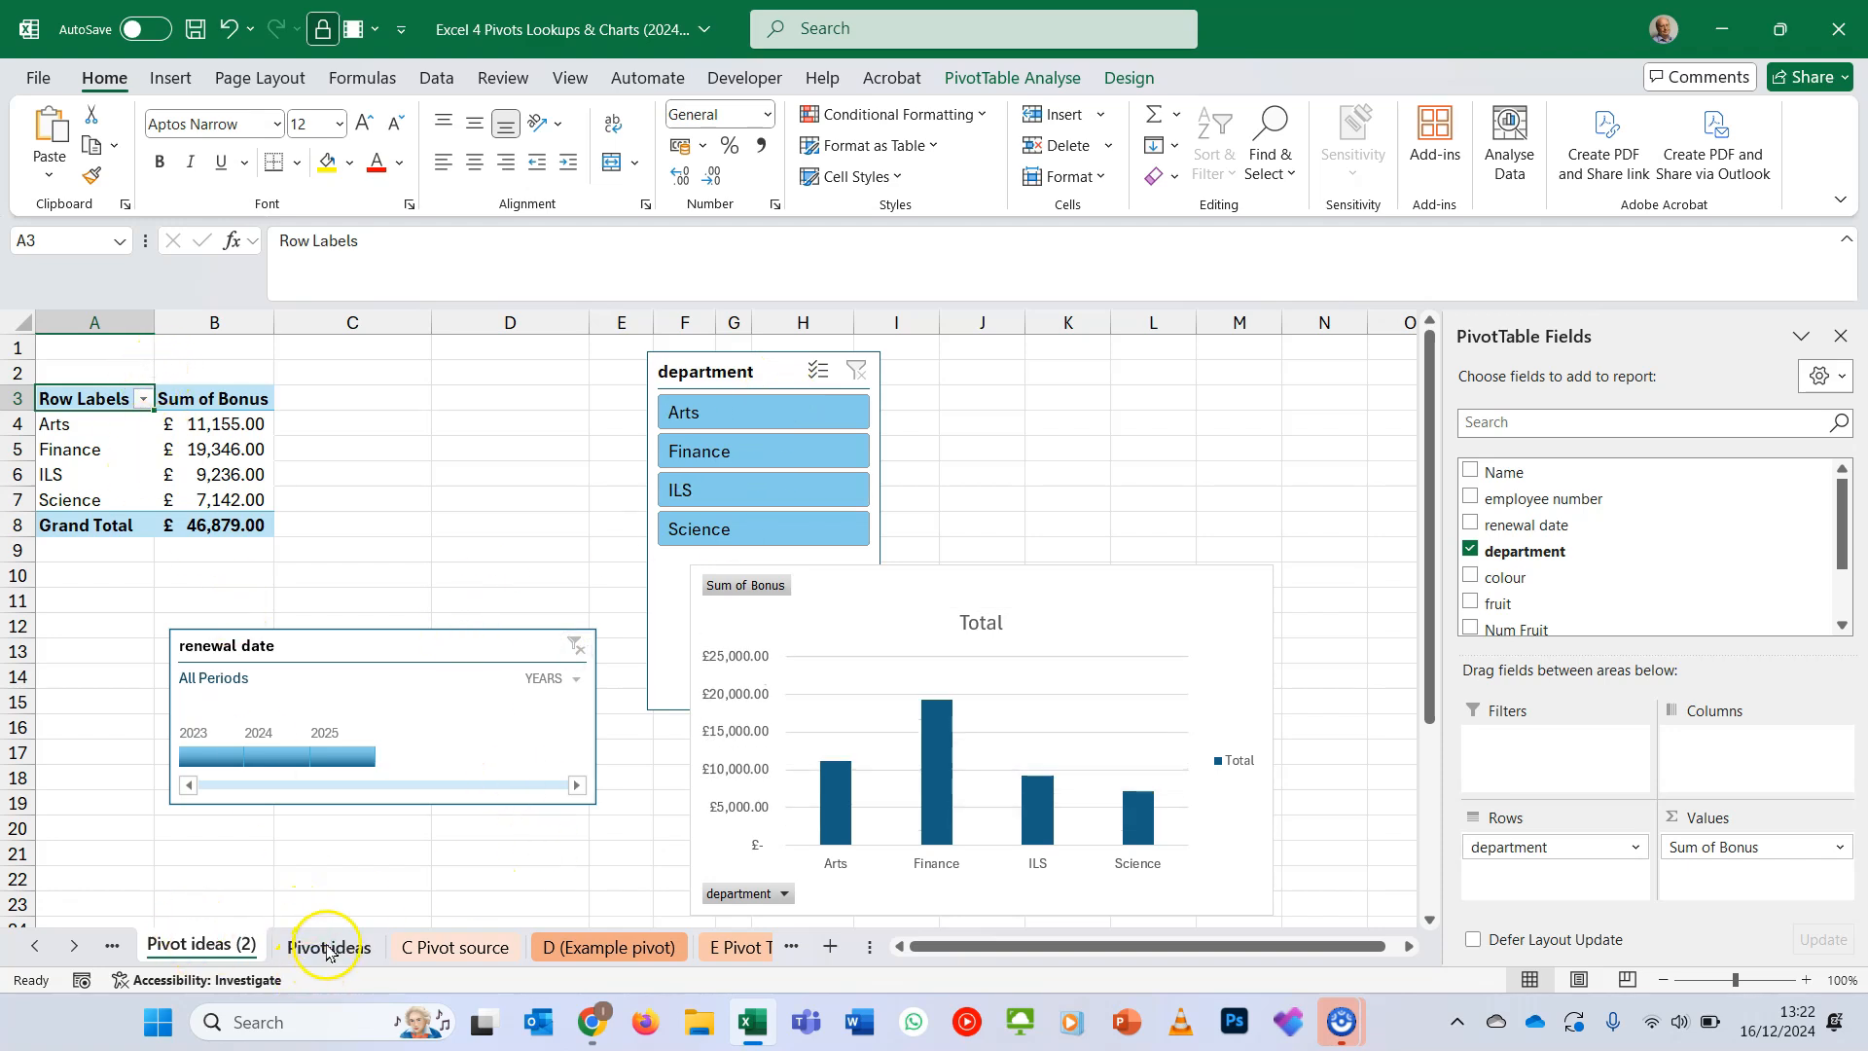
click(328, 947)
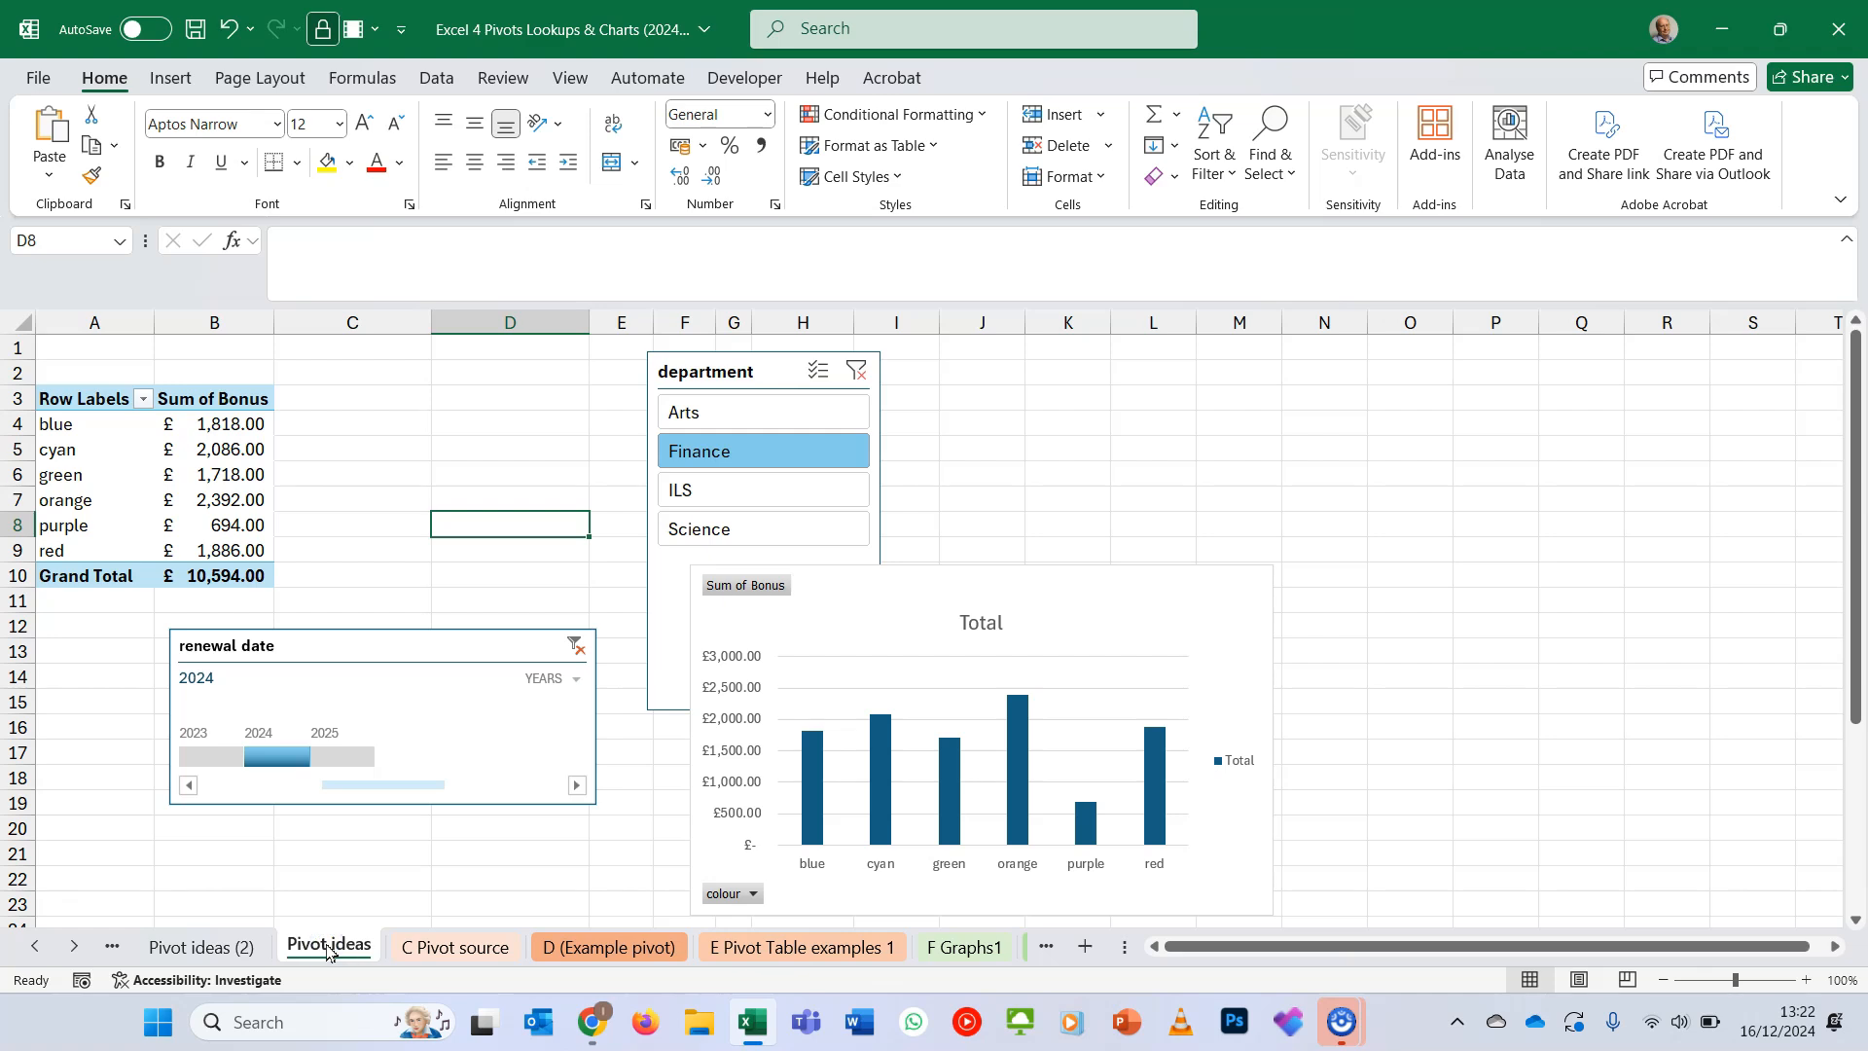
click(190, 946)
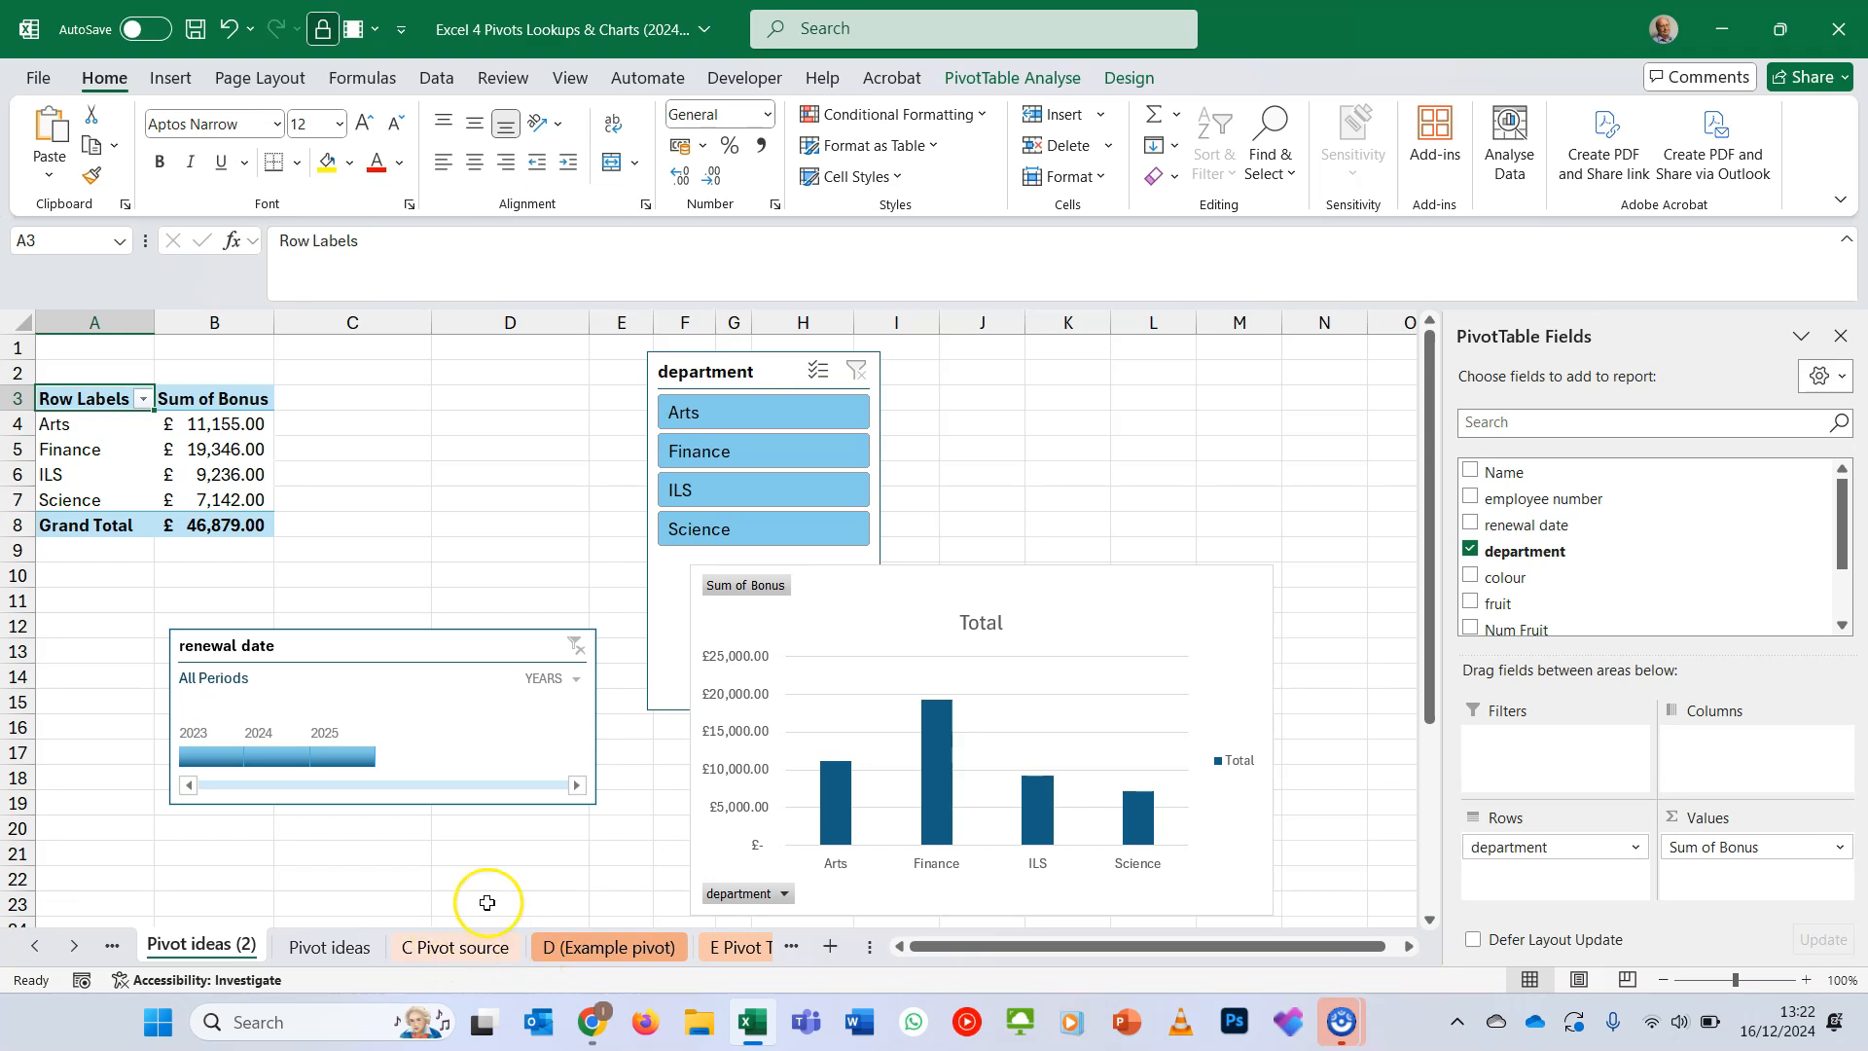
click(1130, 78)
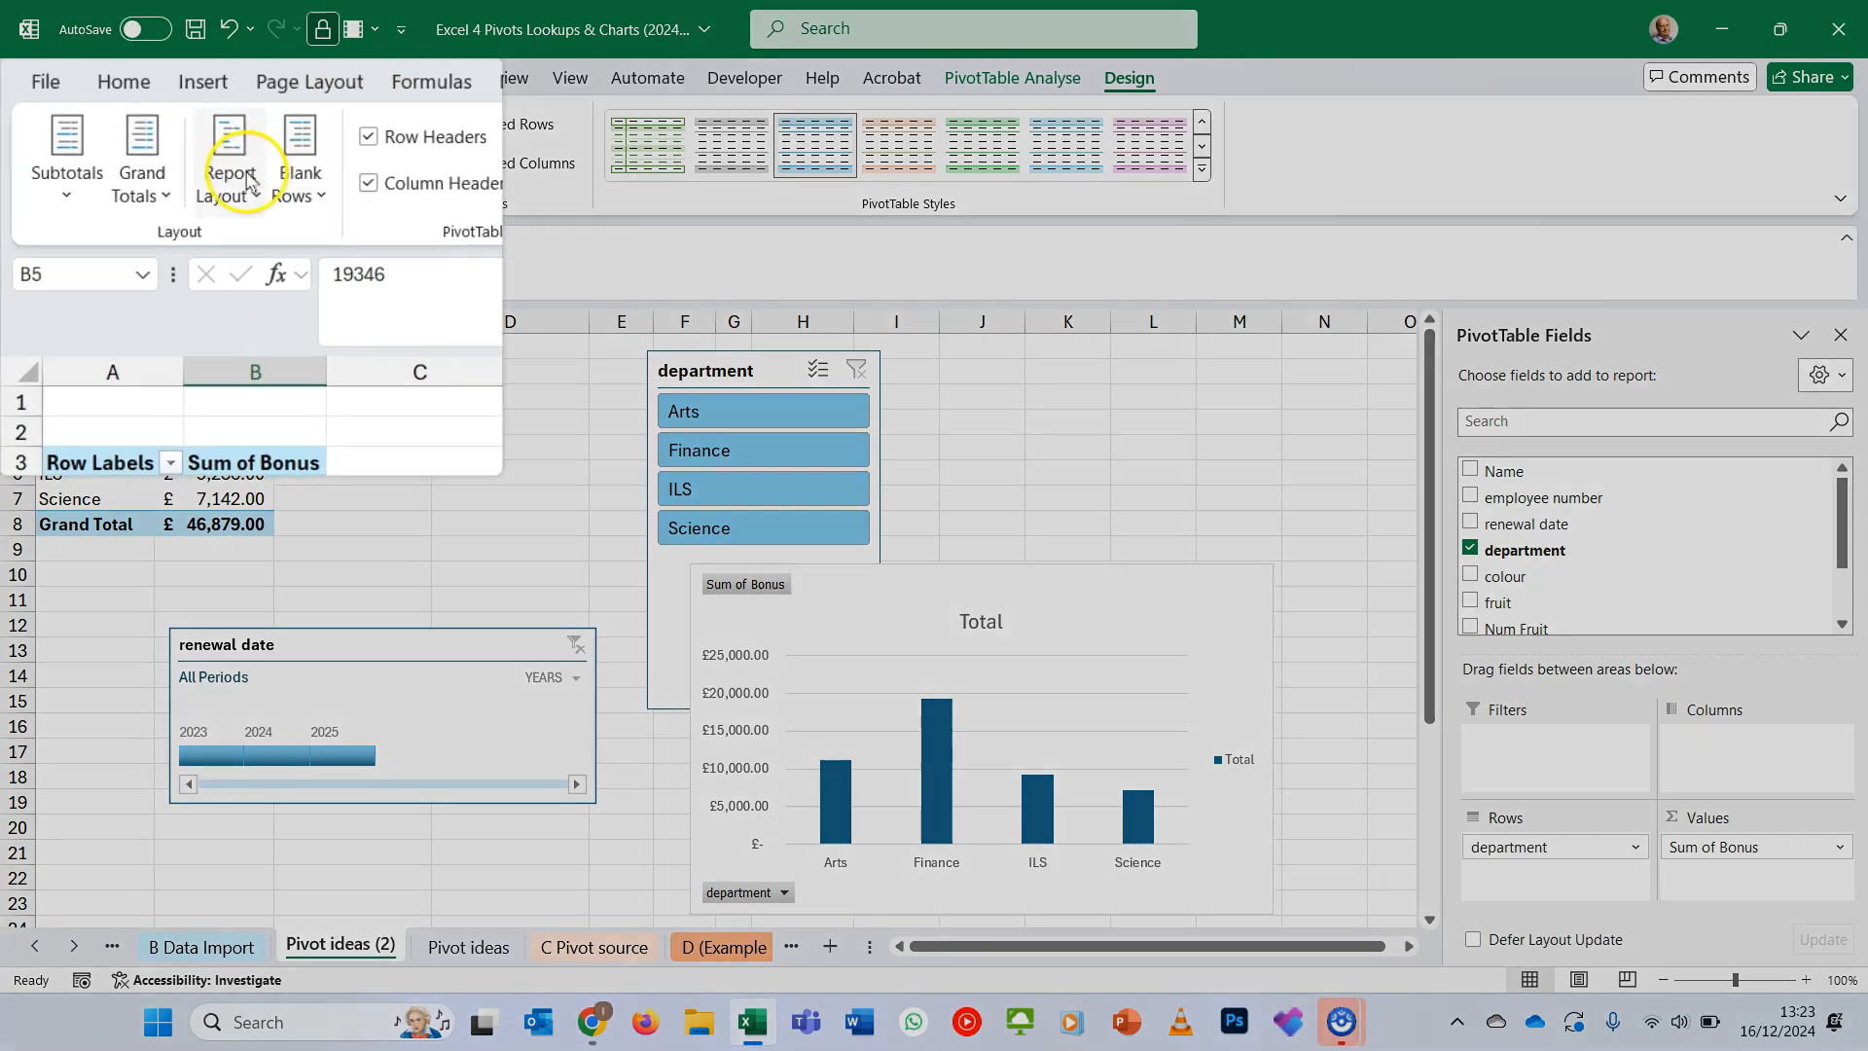
click(166, 195)
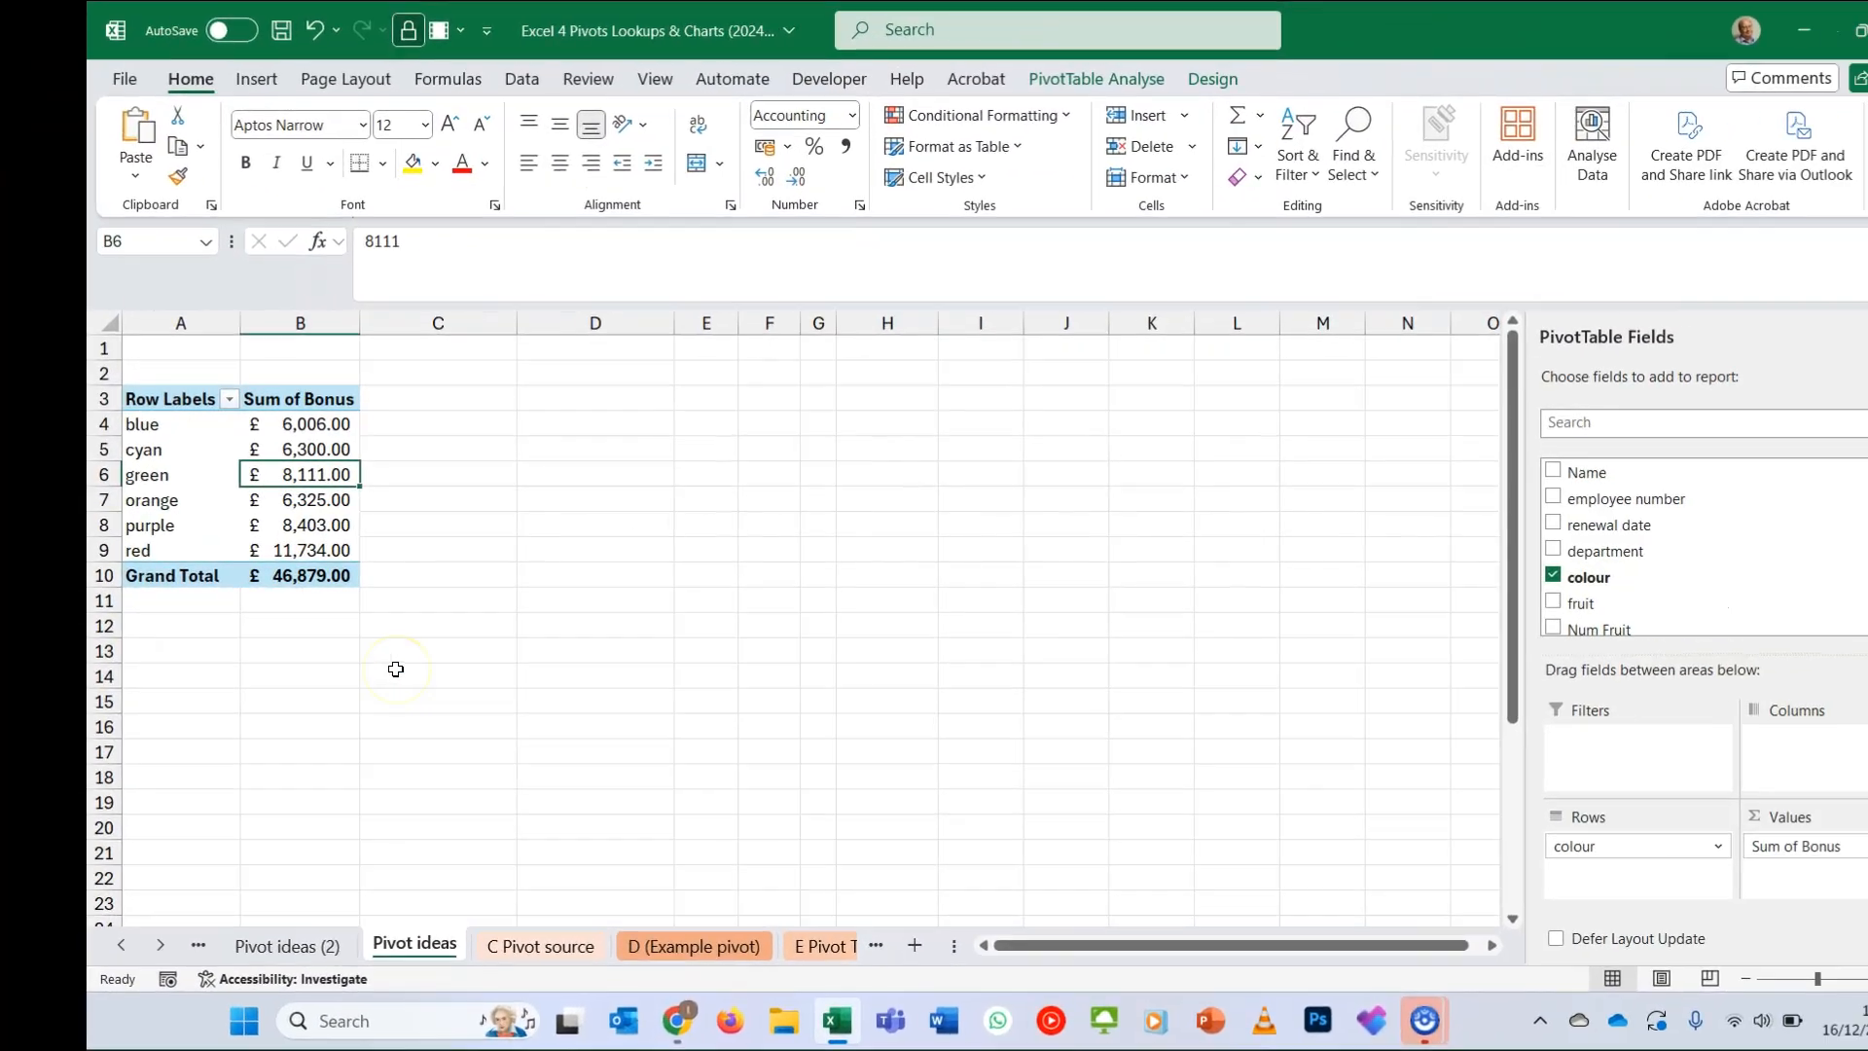
mouse_move(301, 471)
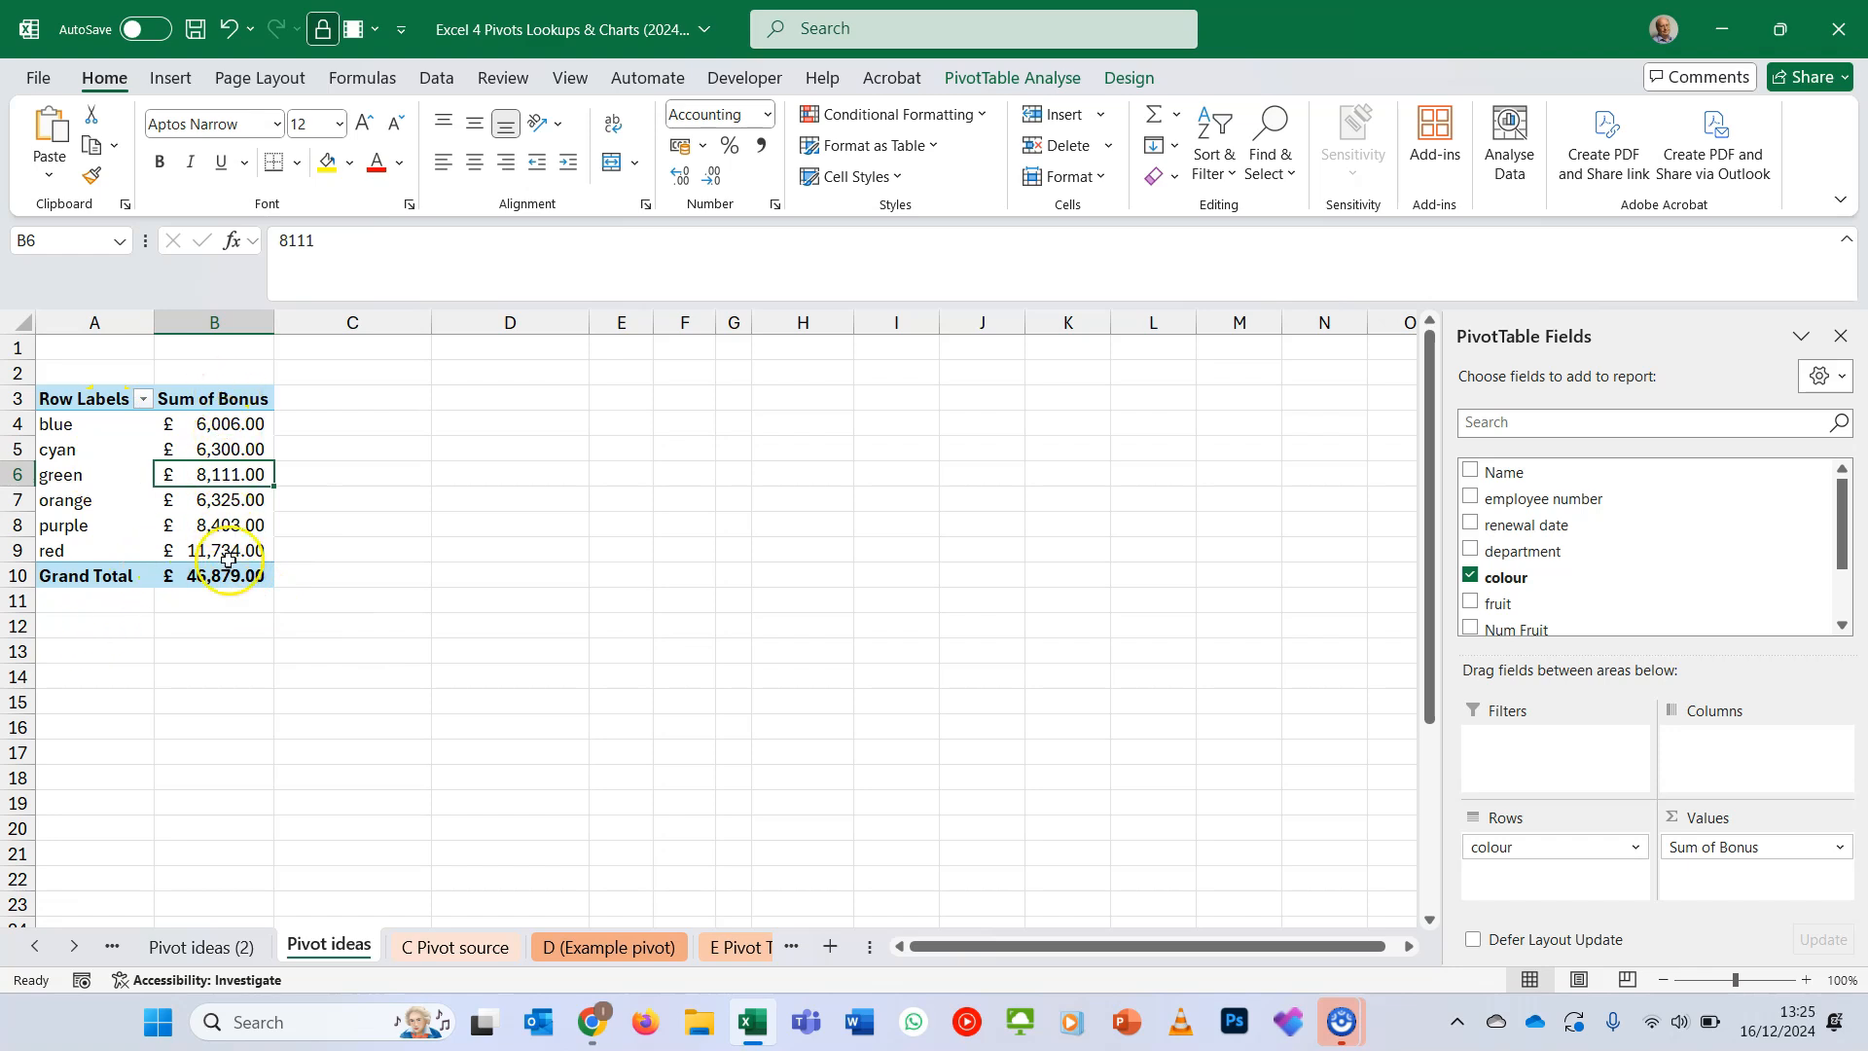
mouse_move(227, 571)
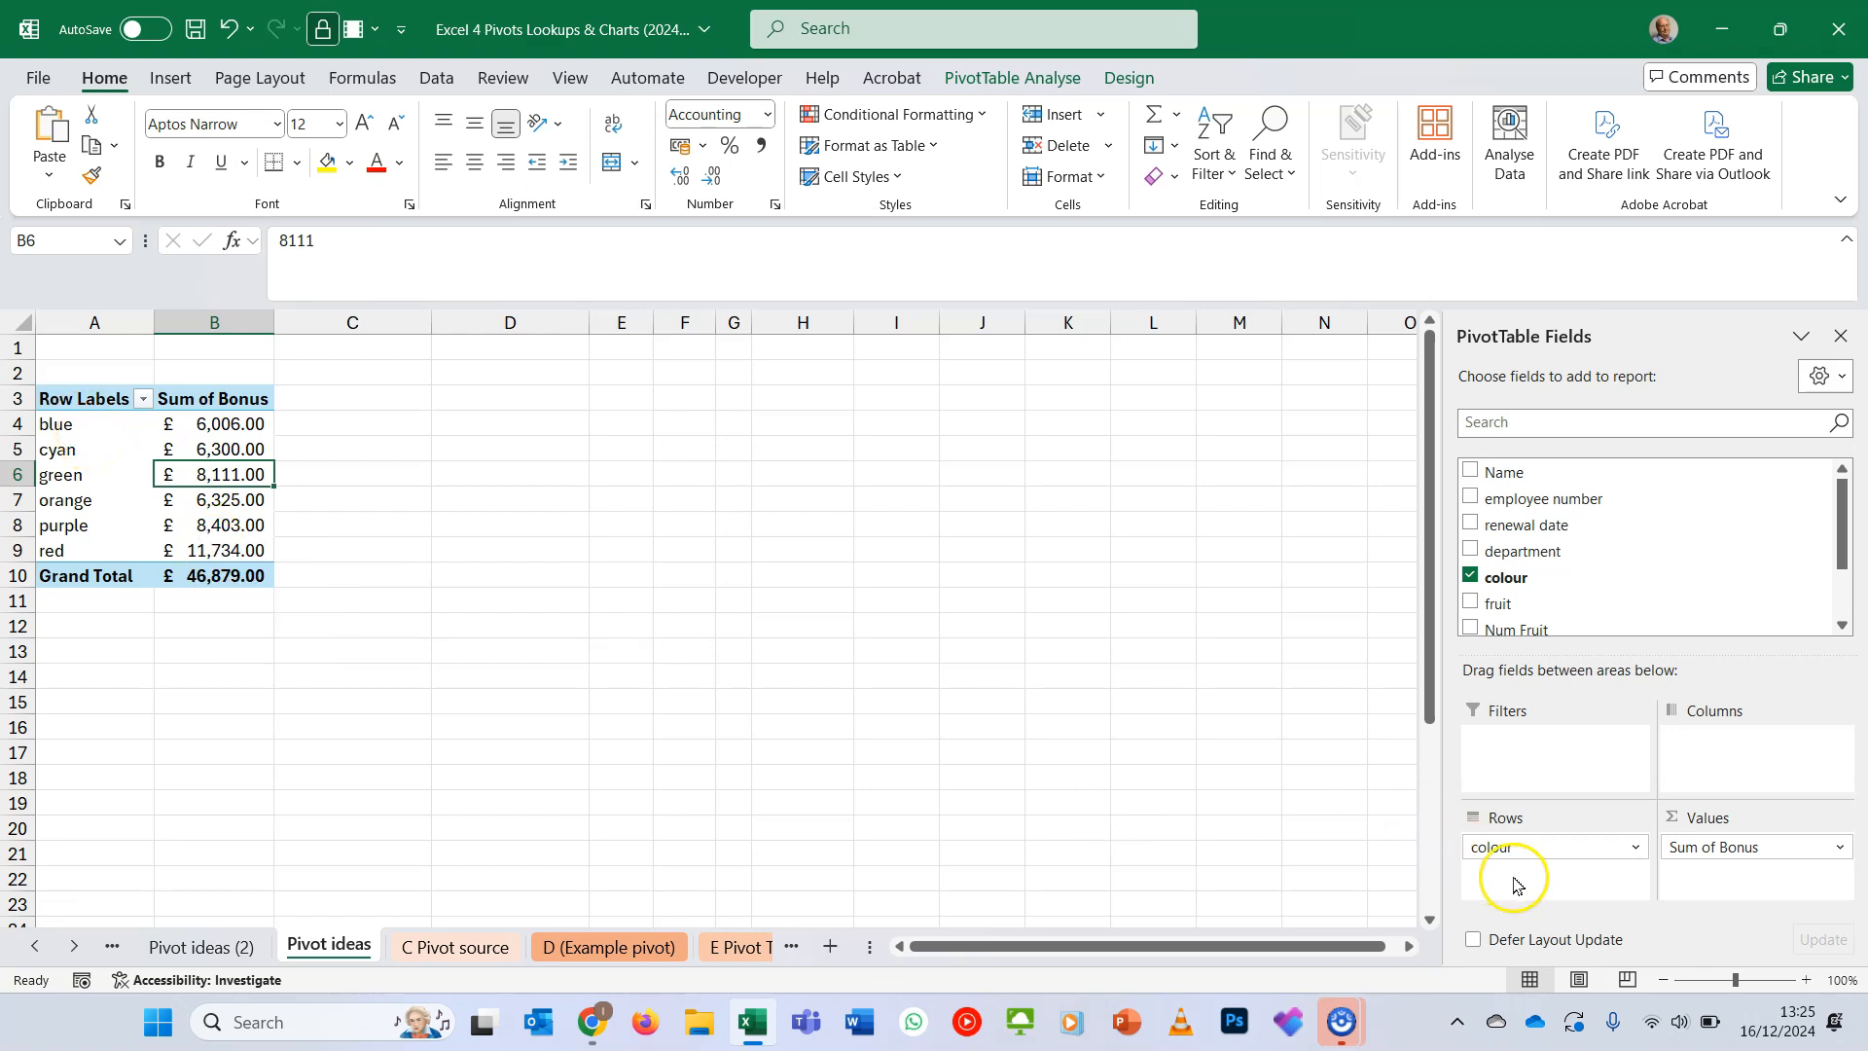
drag(1506, 551, 1140, 736)
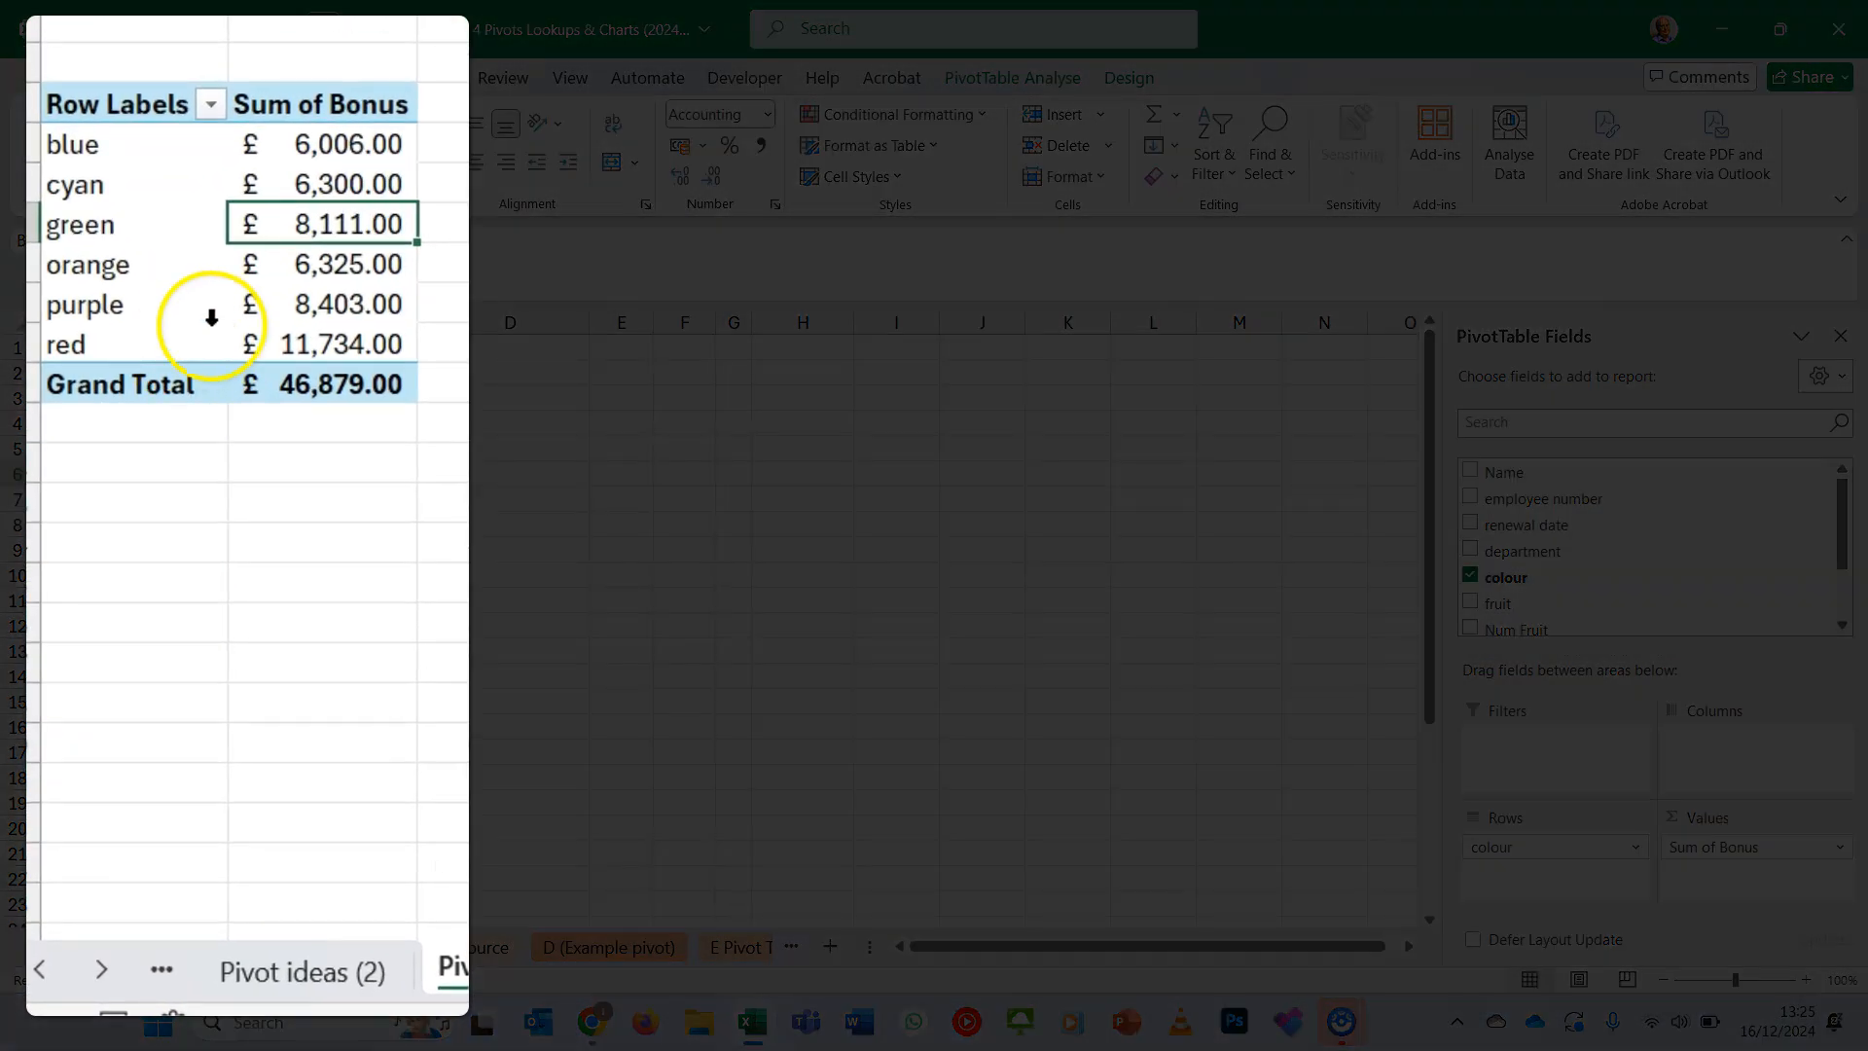
- Group the blue, cyan and green row labels in the Pivot ideas pivot table
click(68, 312)
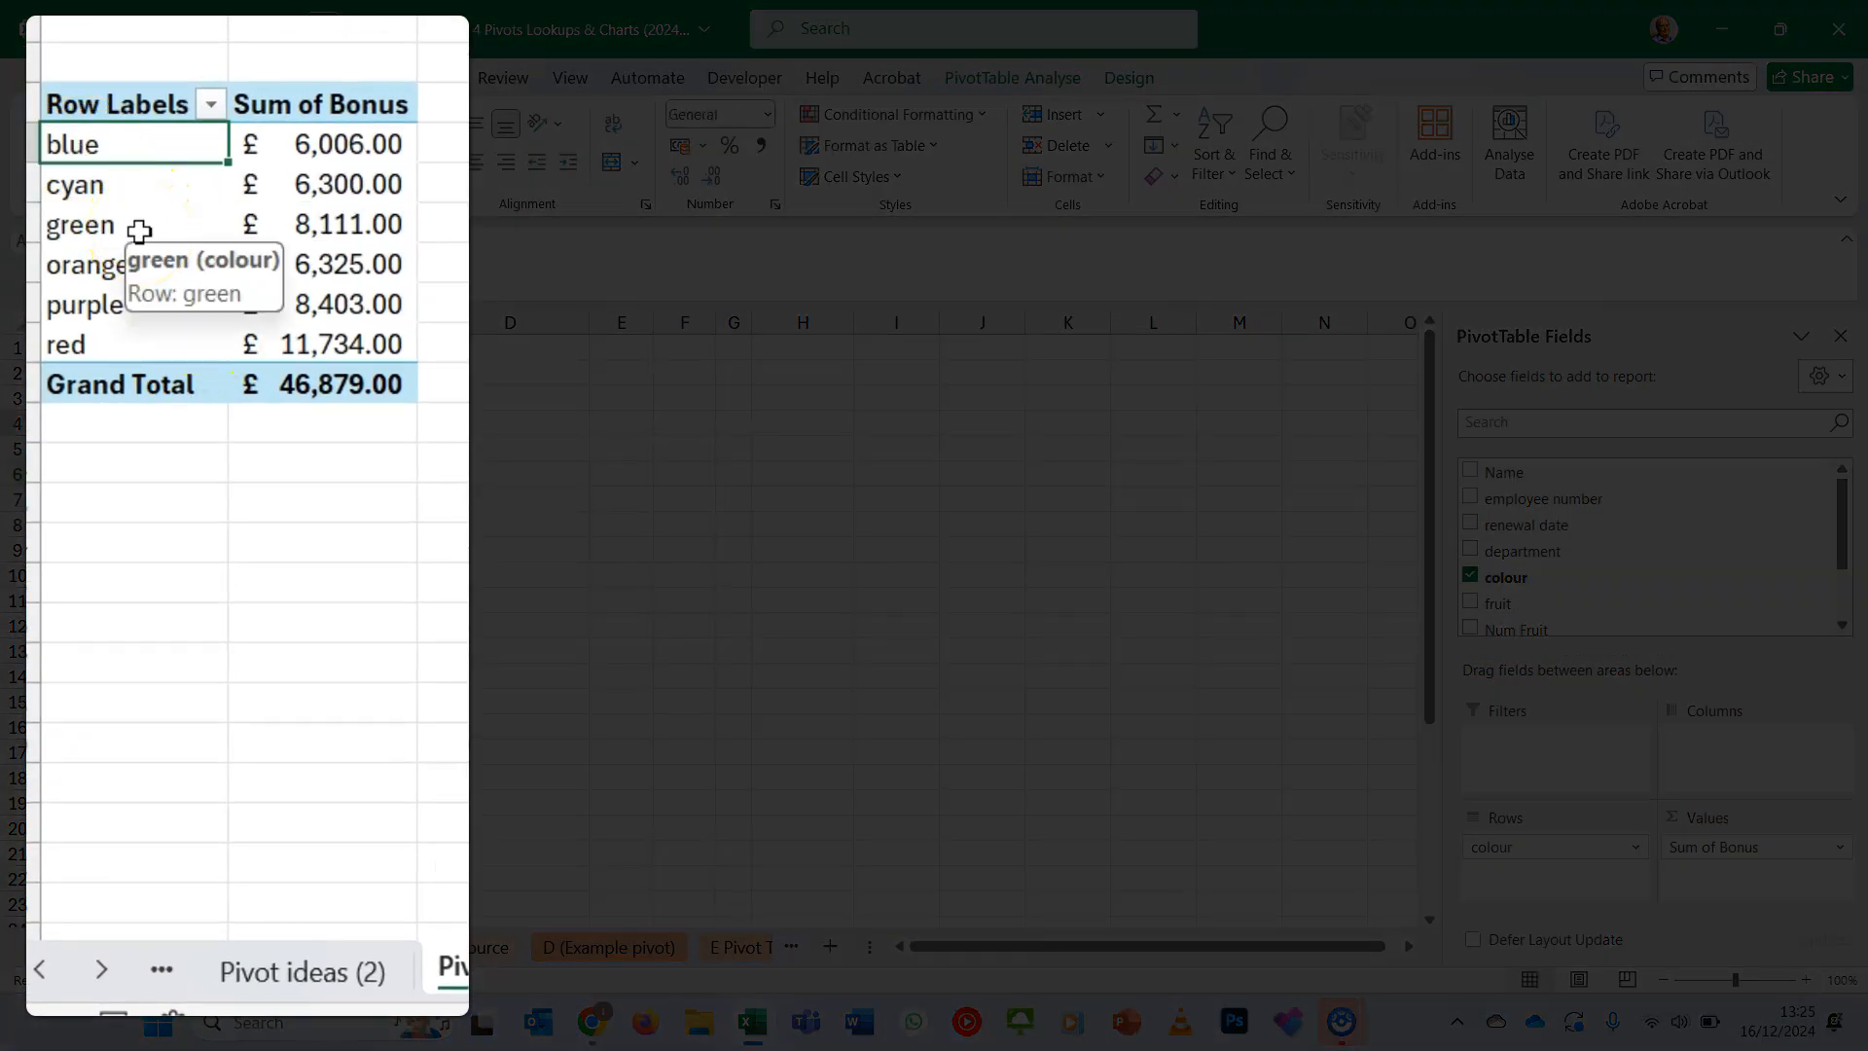
shift+click(139, 230)
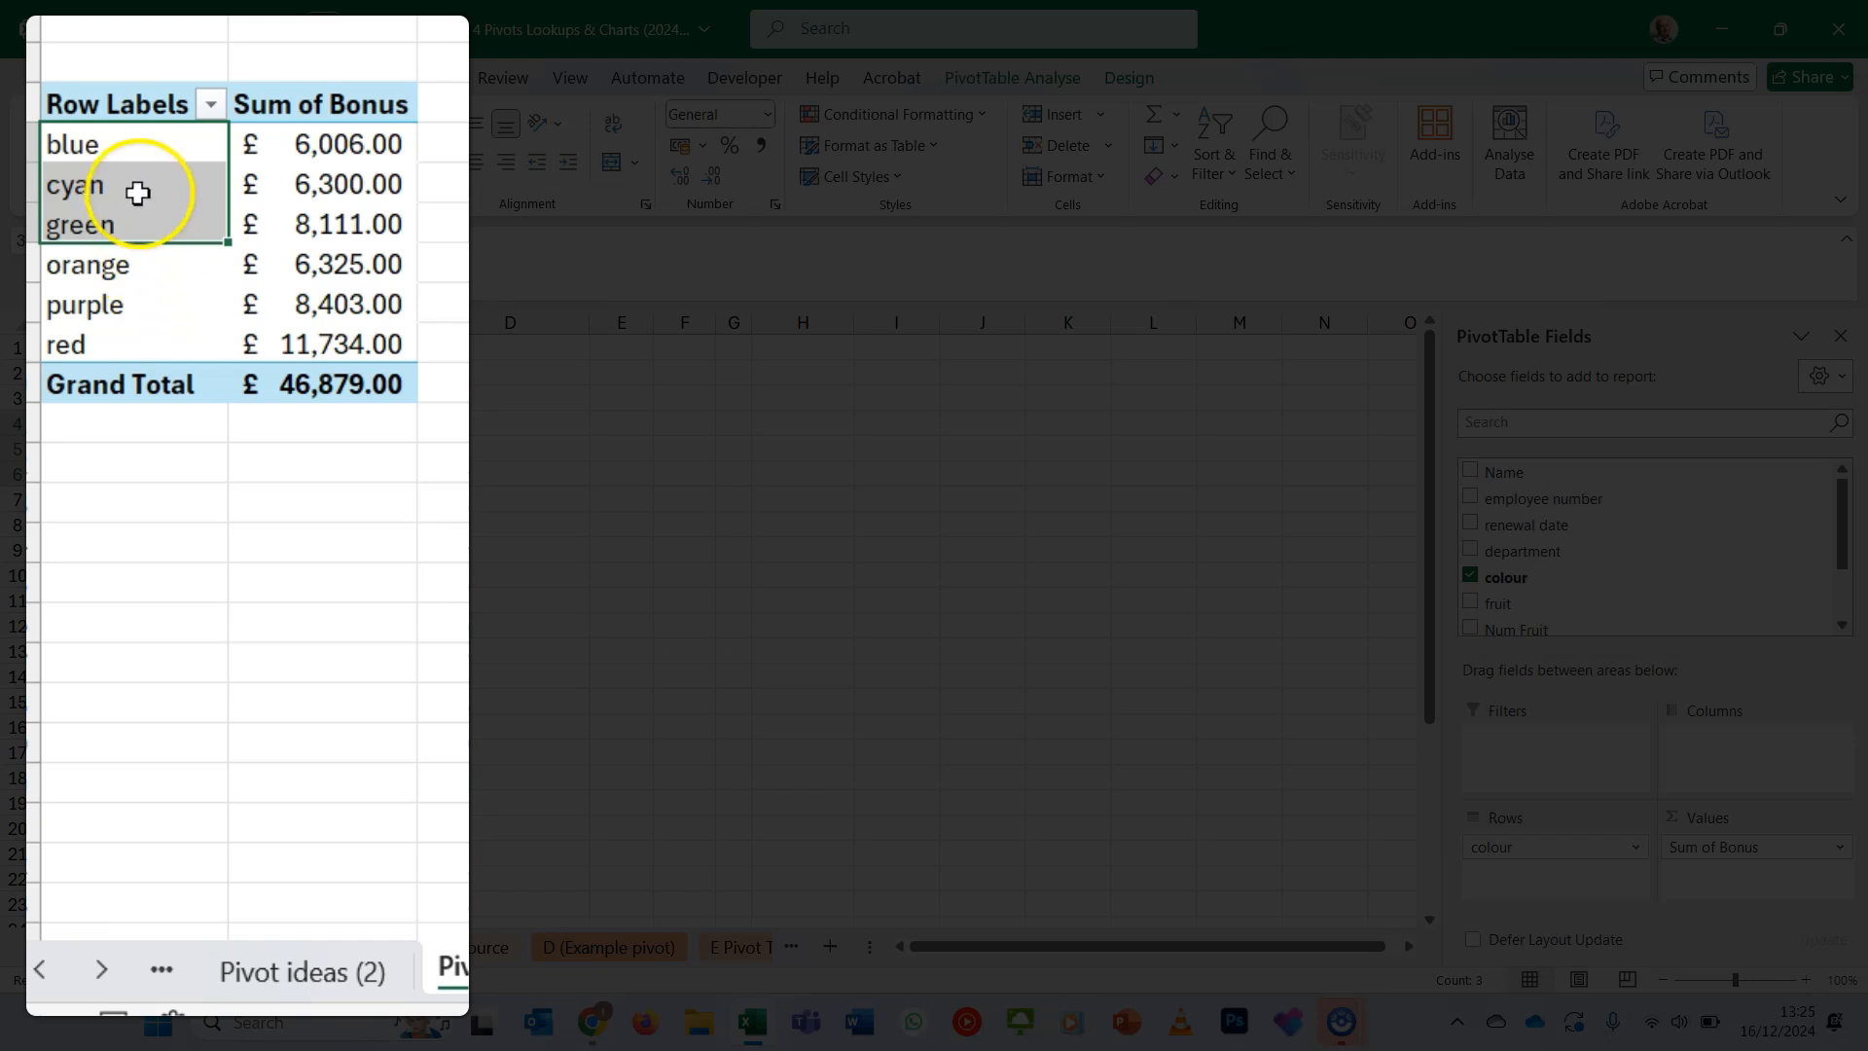
right_click(139, 193)
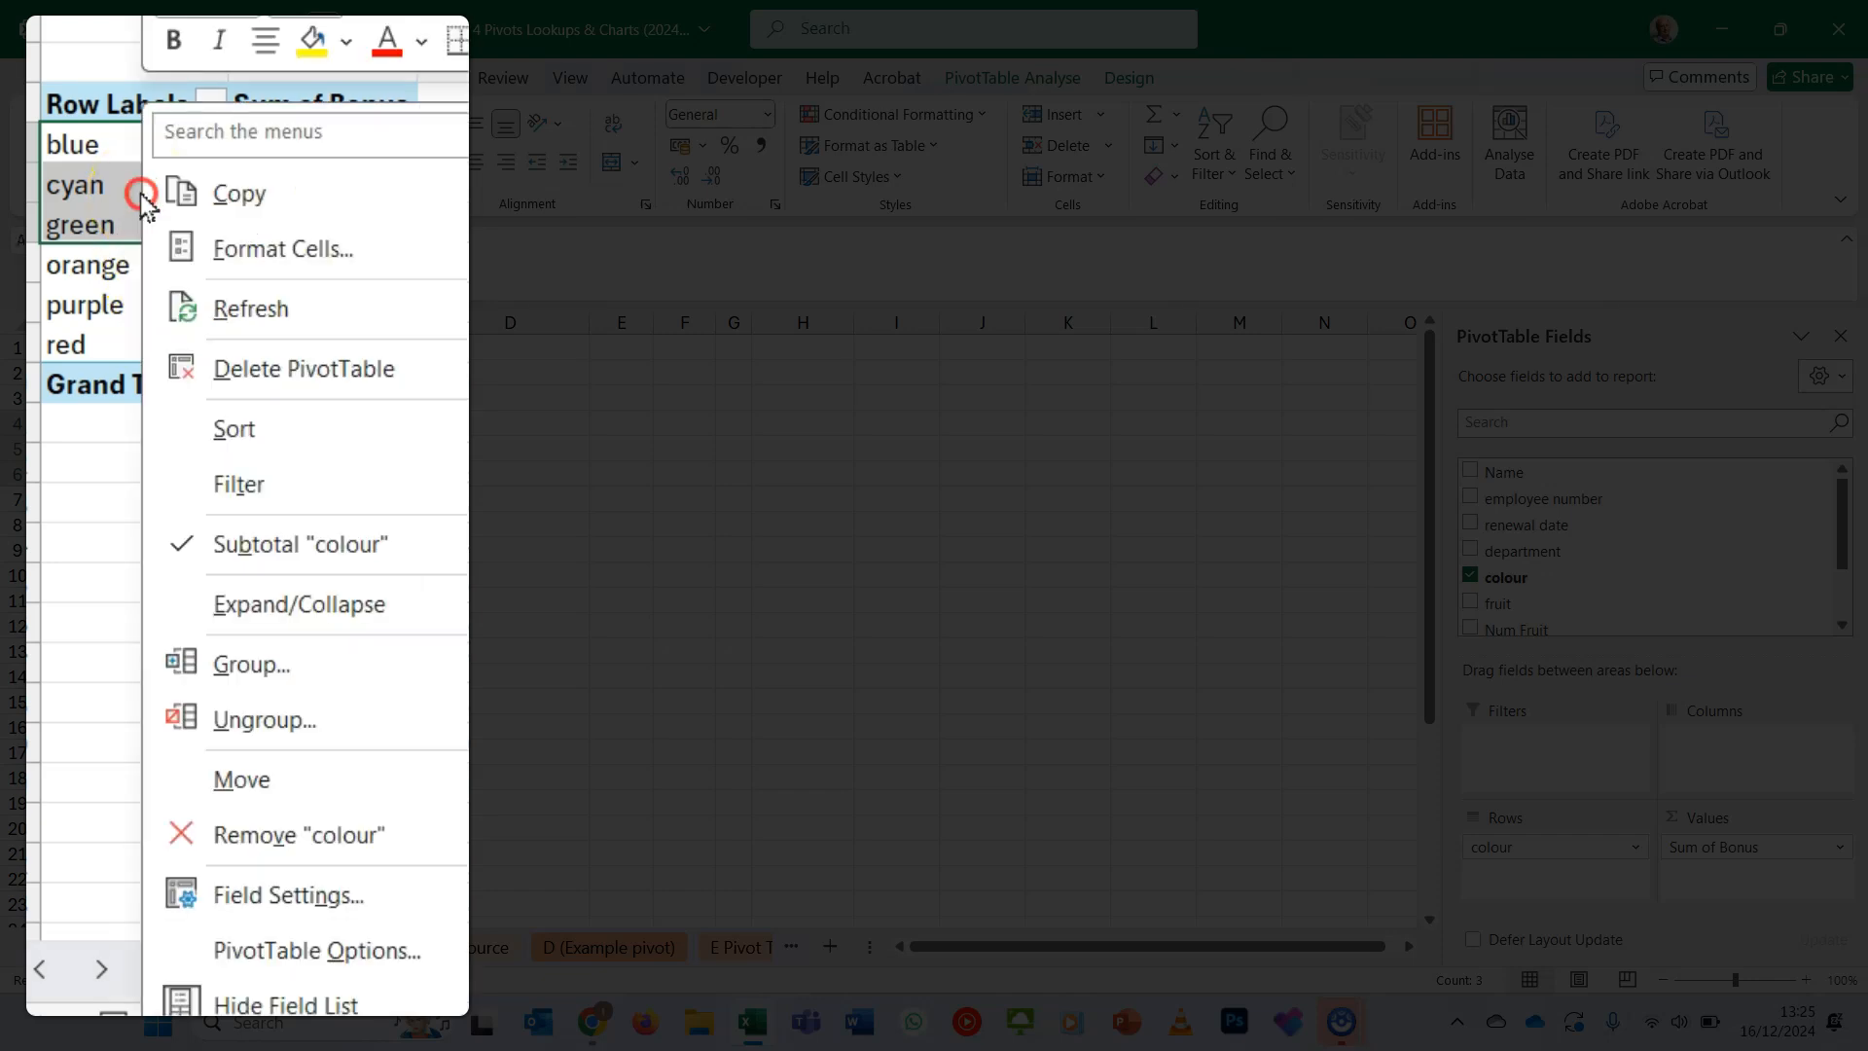
click(444, 665)
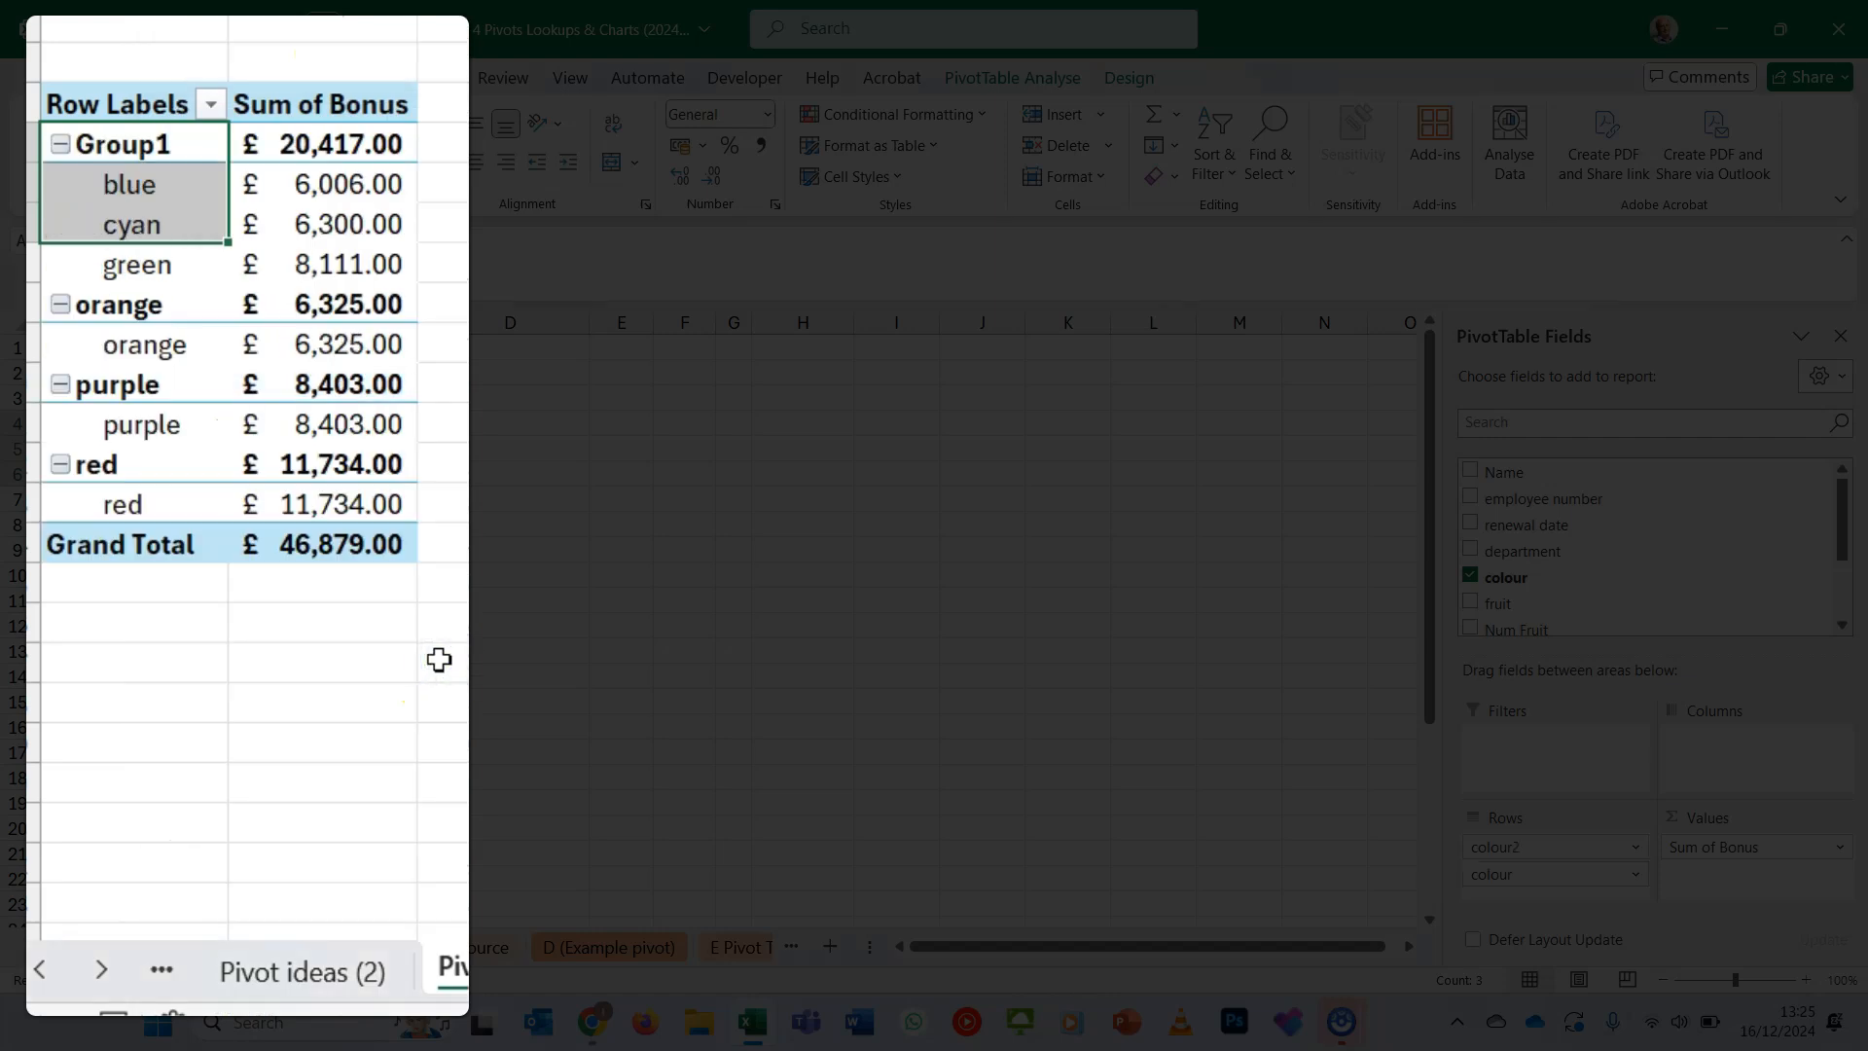
- Group the orange, purple and red row labels in the Pivot ideas pivot table, and select the Group1 label
click(133, 345)
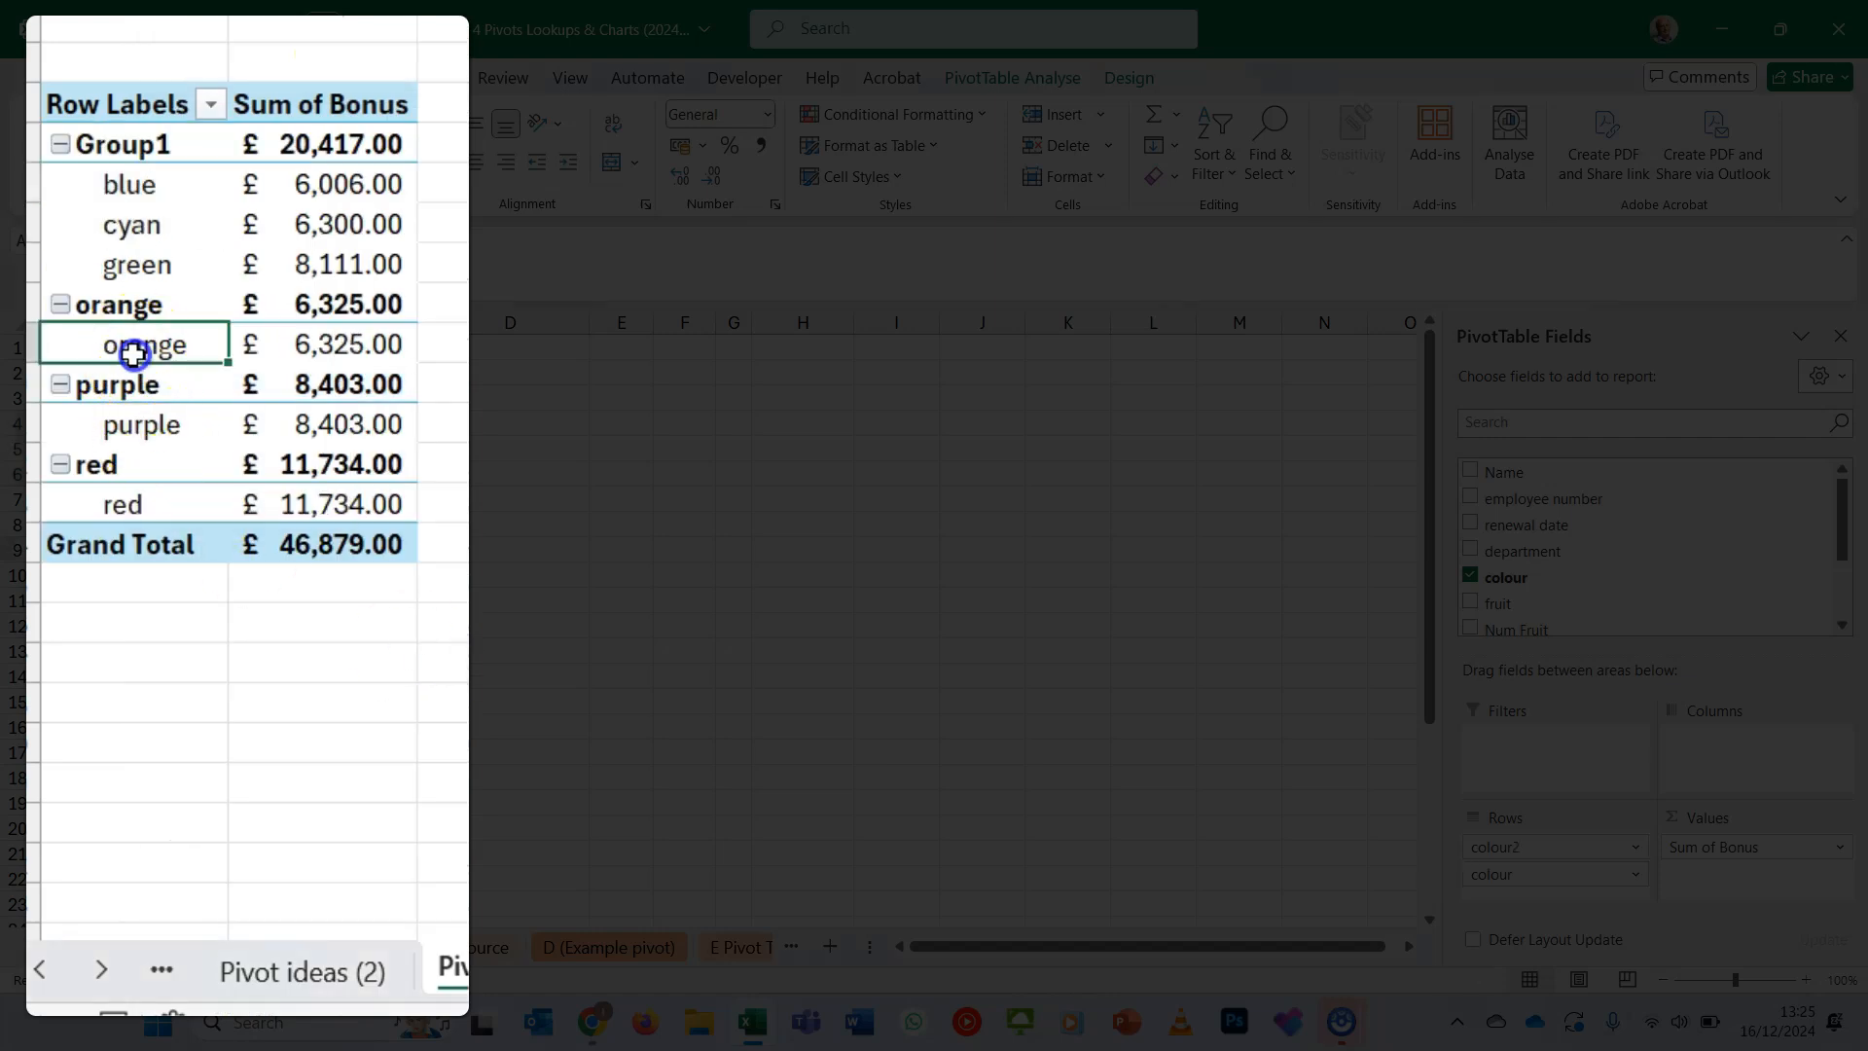
shift+click(158, 502)
right_click(159, 503)
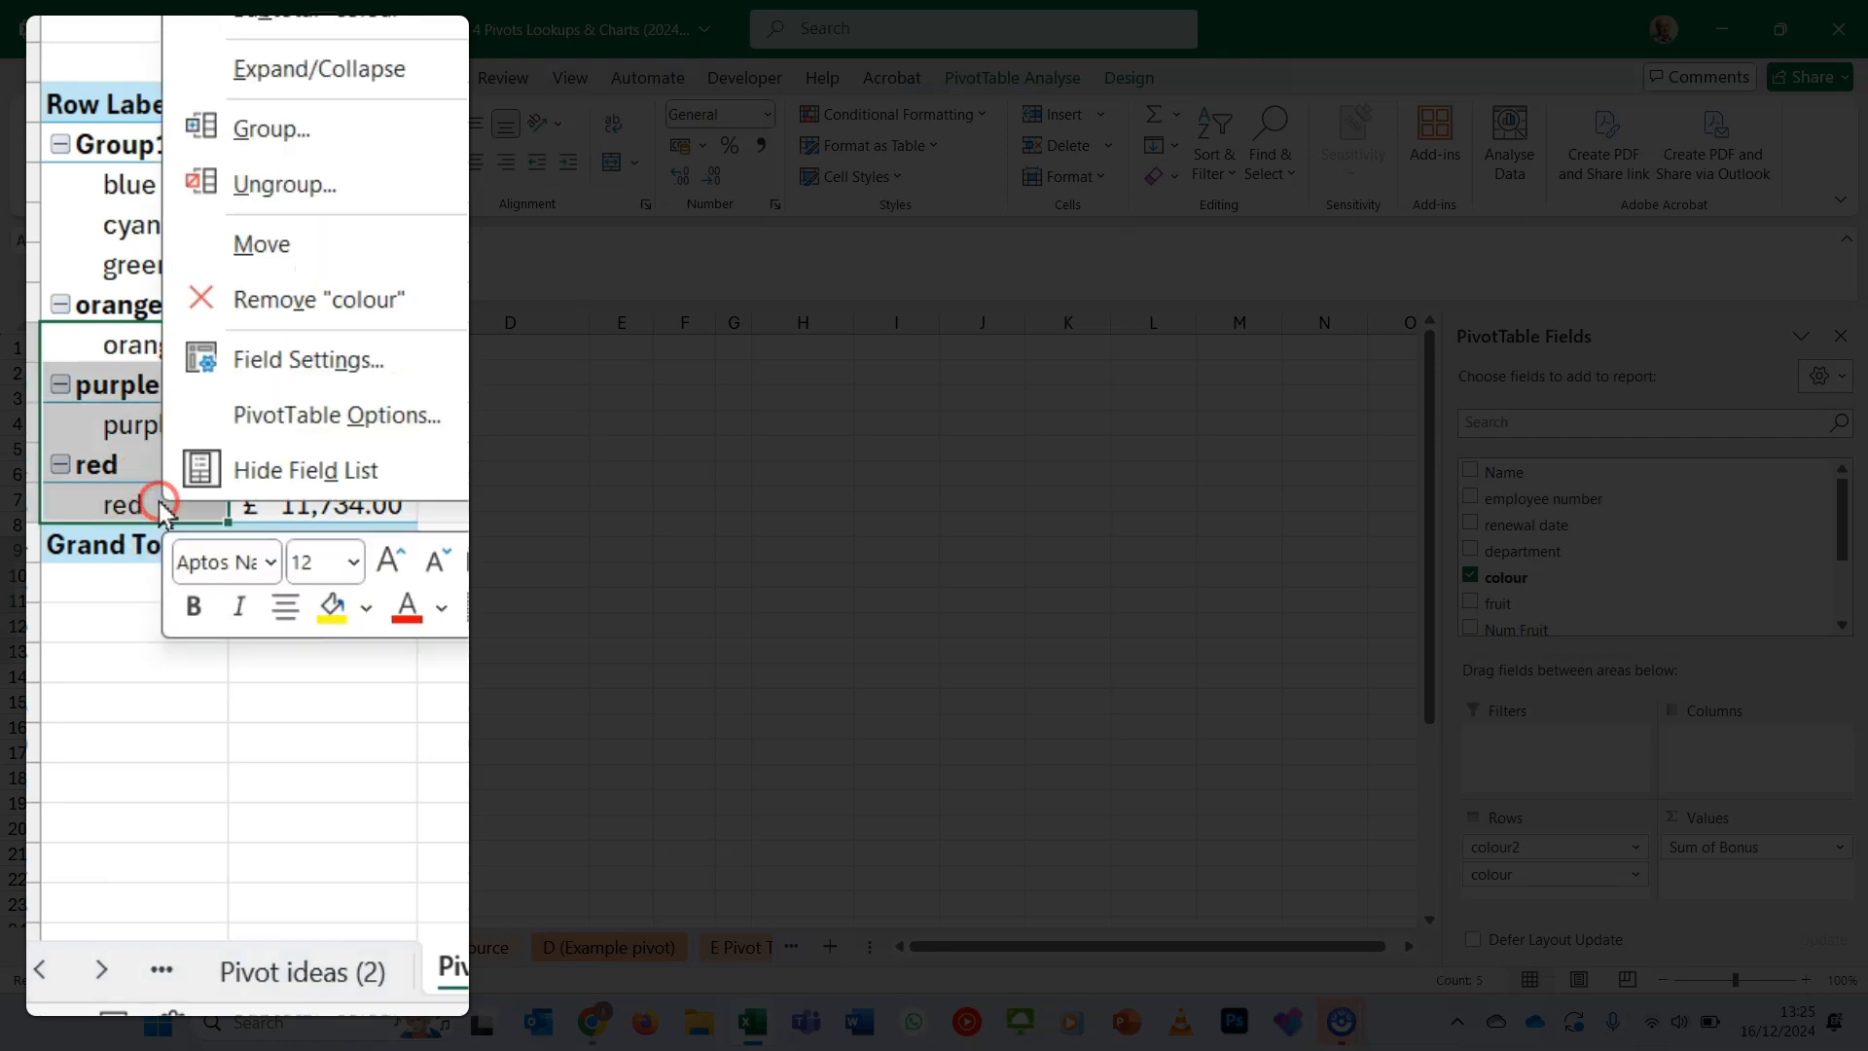
click(376, 131)
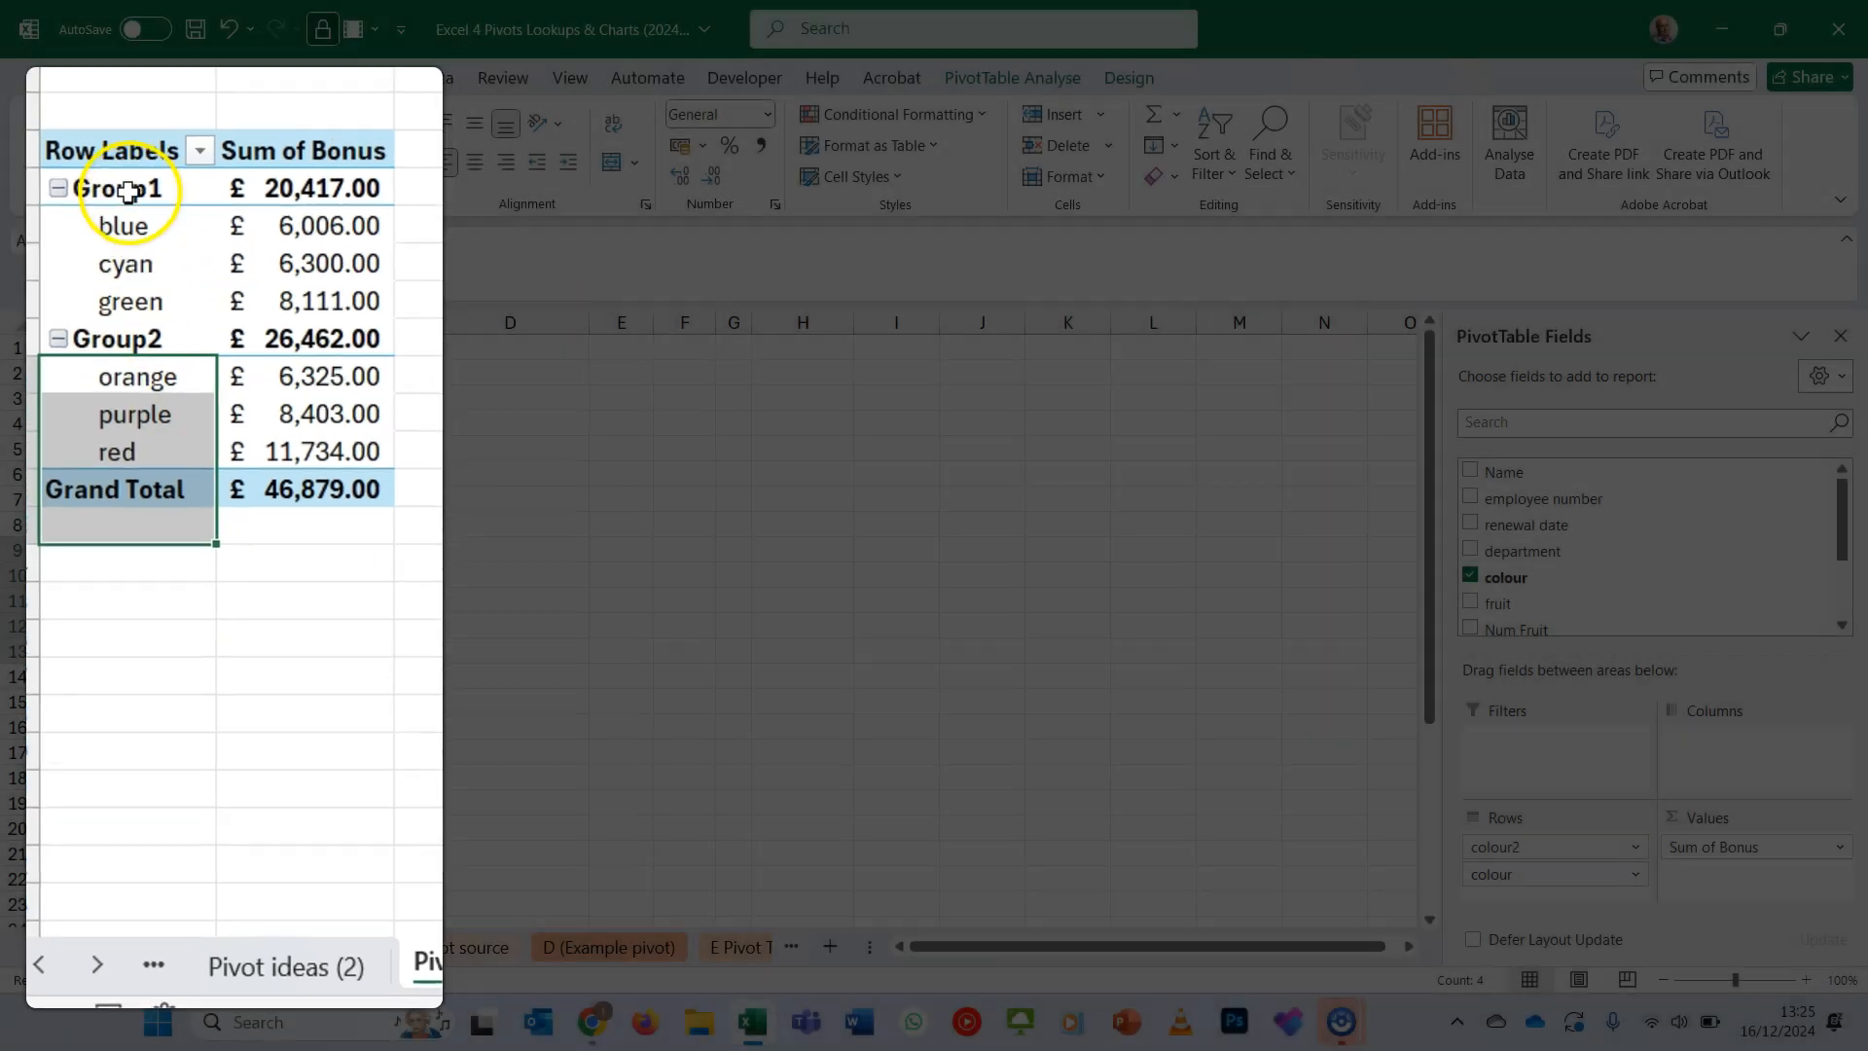
click(133, 146)
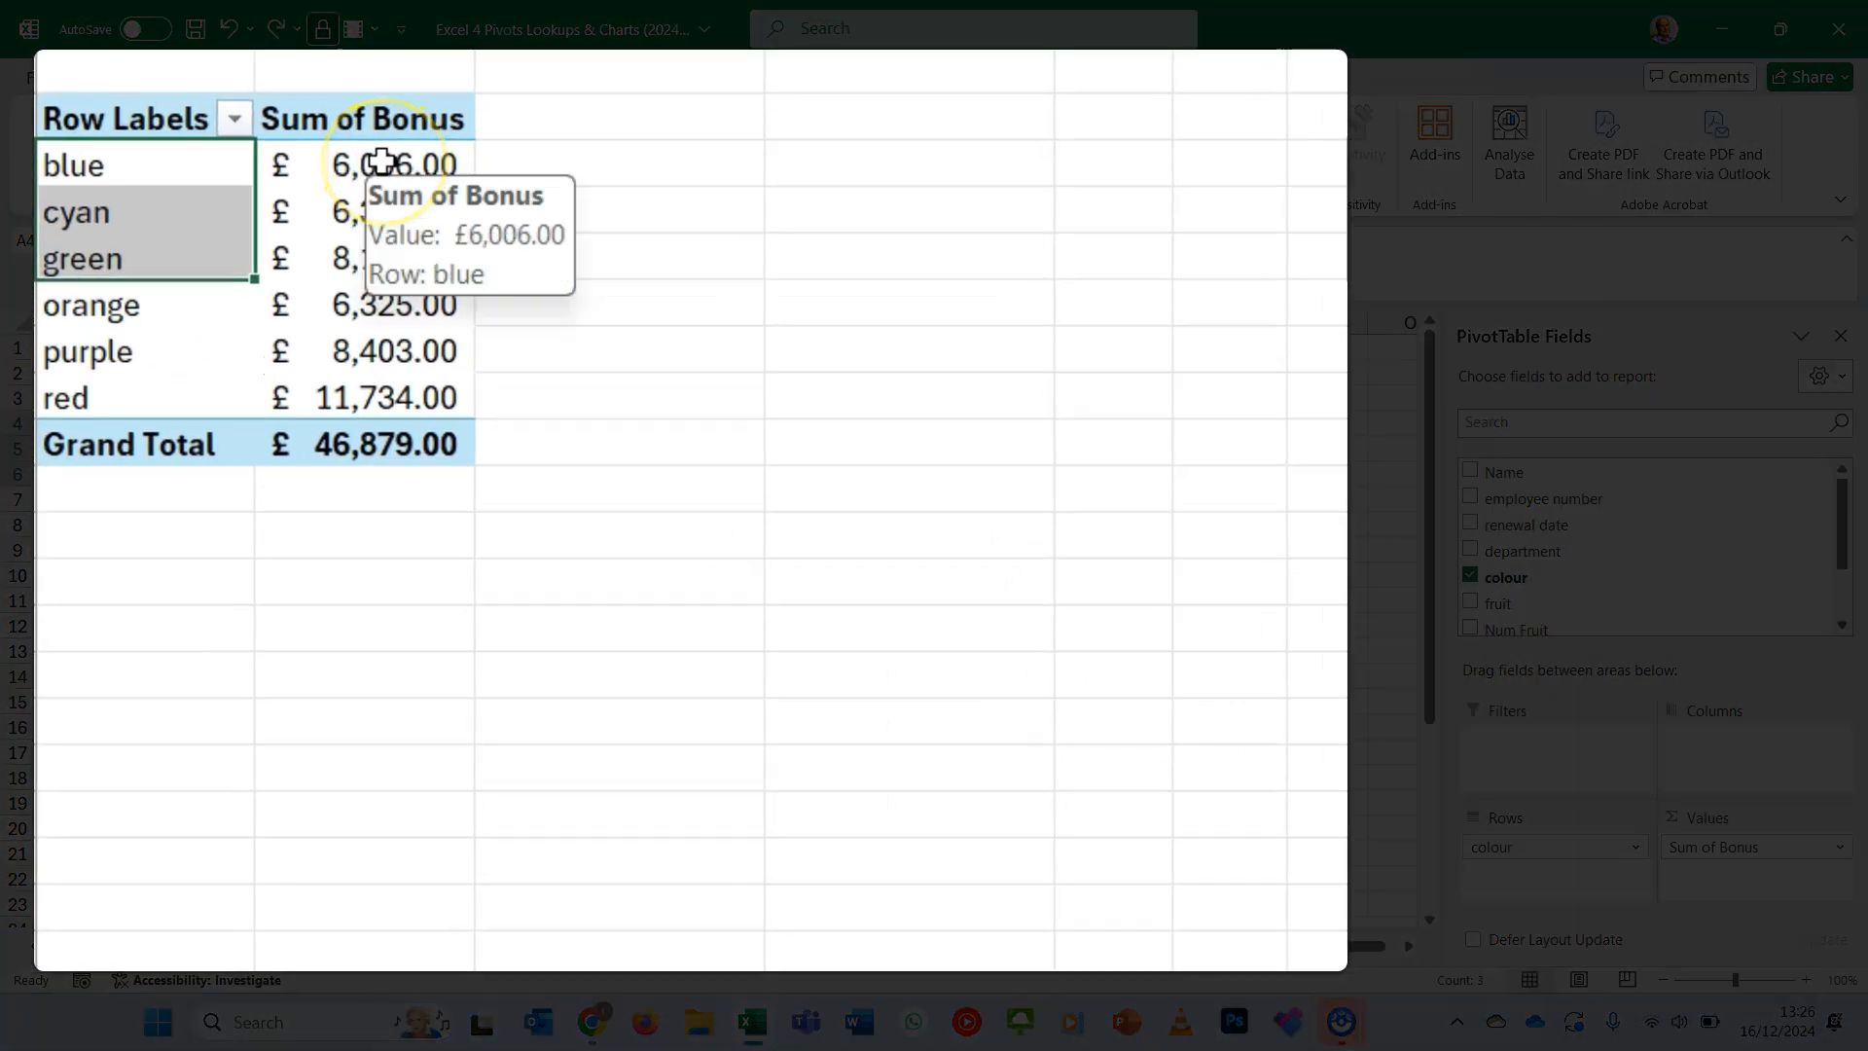
- Sort the Sum of Bonus values in the Pivot ideas pivot table from largest to smallest
right_click(382, 160)
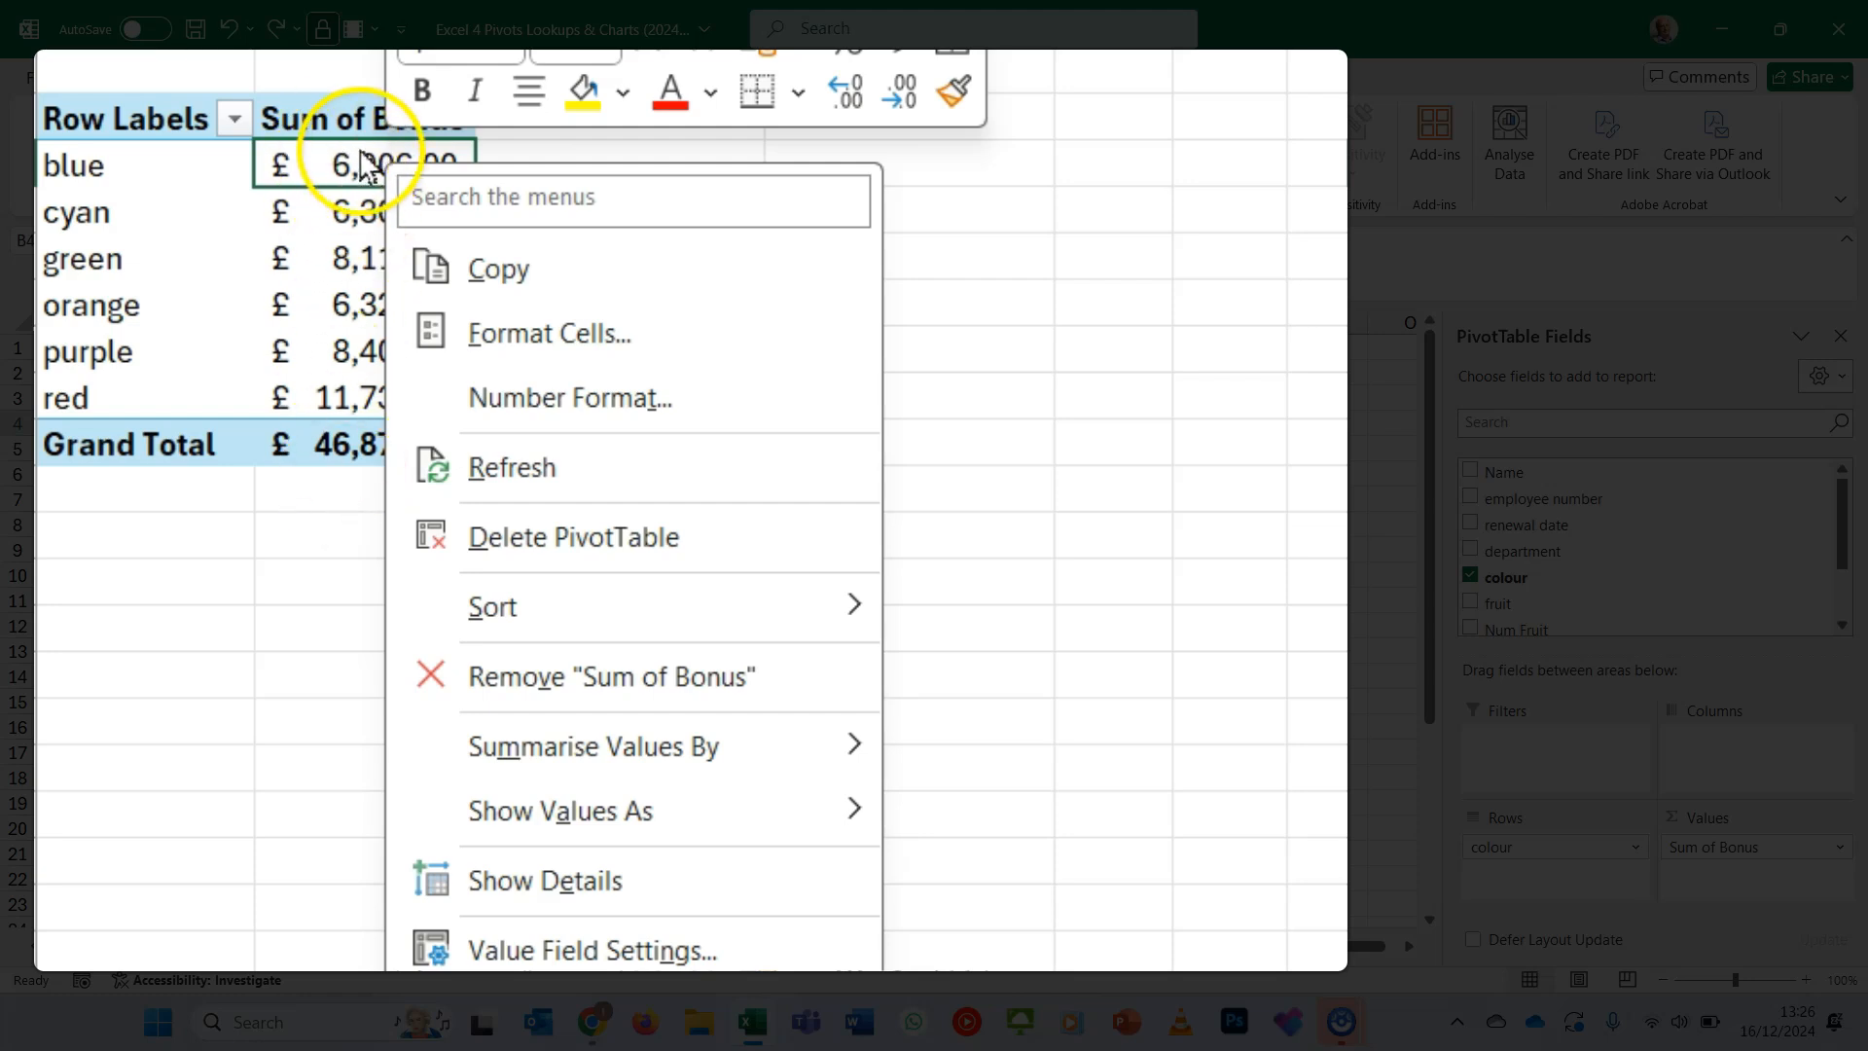
mouse_move(556, 628)
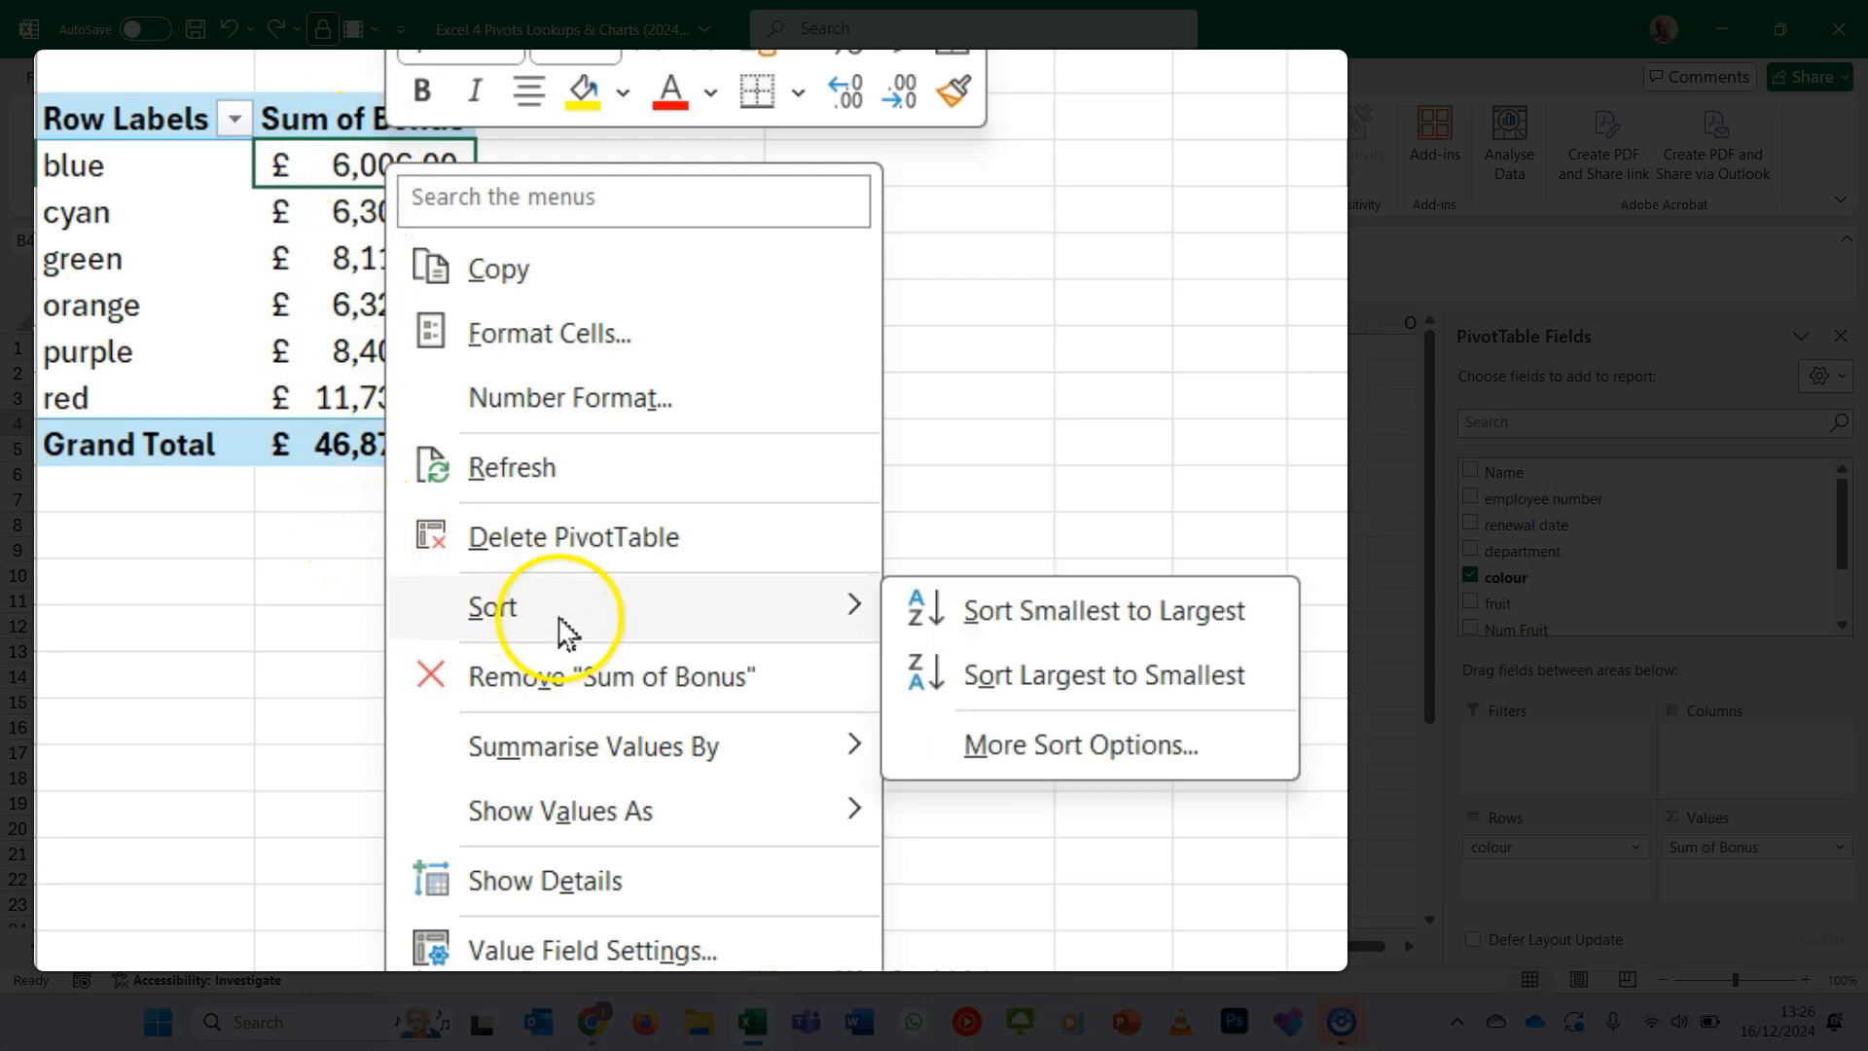
click(1121, 674)
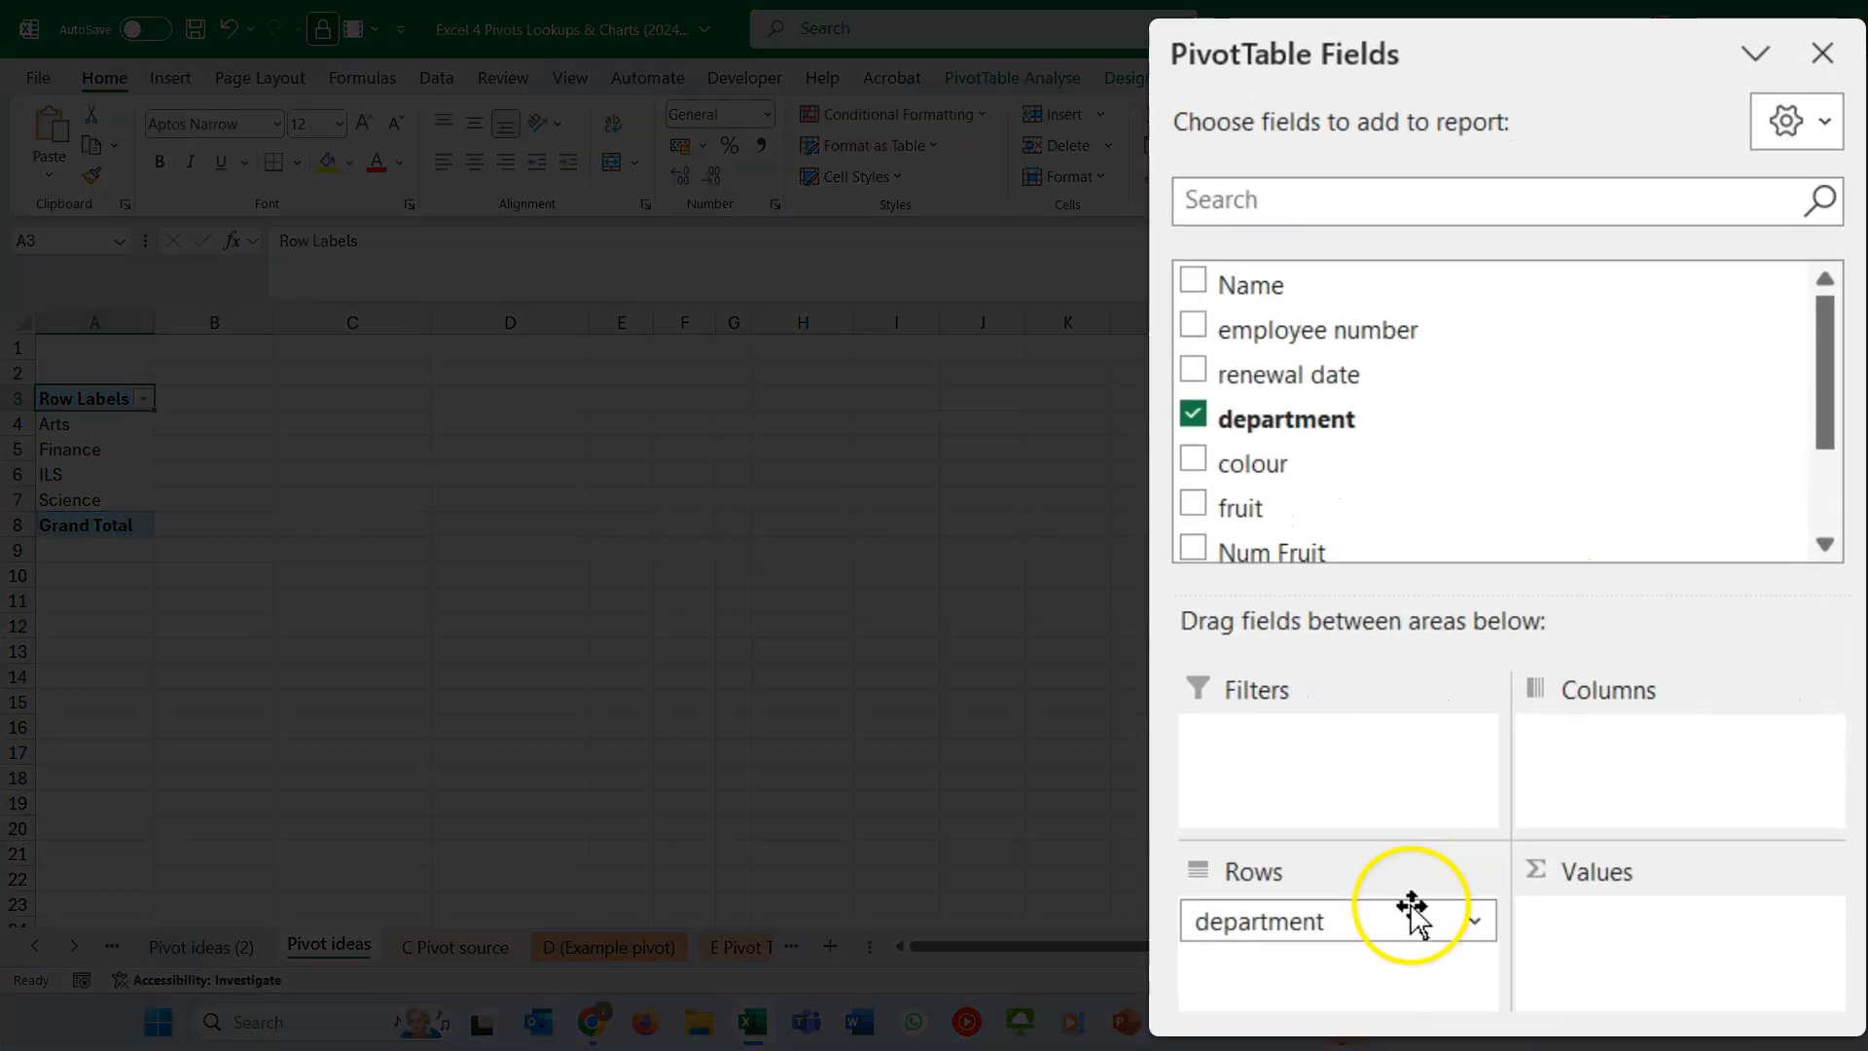
- Break the pivot table's department rows down by colour and add Name to the values as a count
drag(1254, 467, 1338, 963)
drag(1286, 277, 1626, 959)
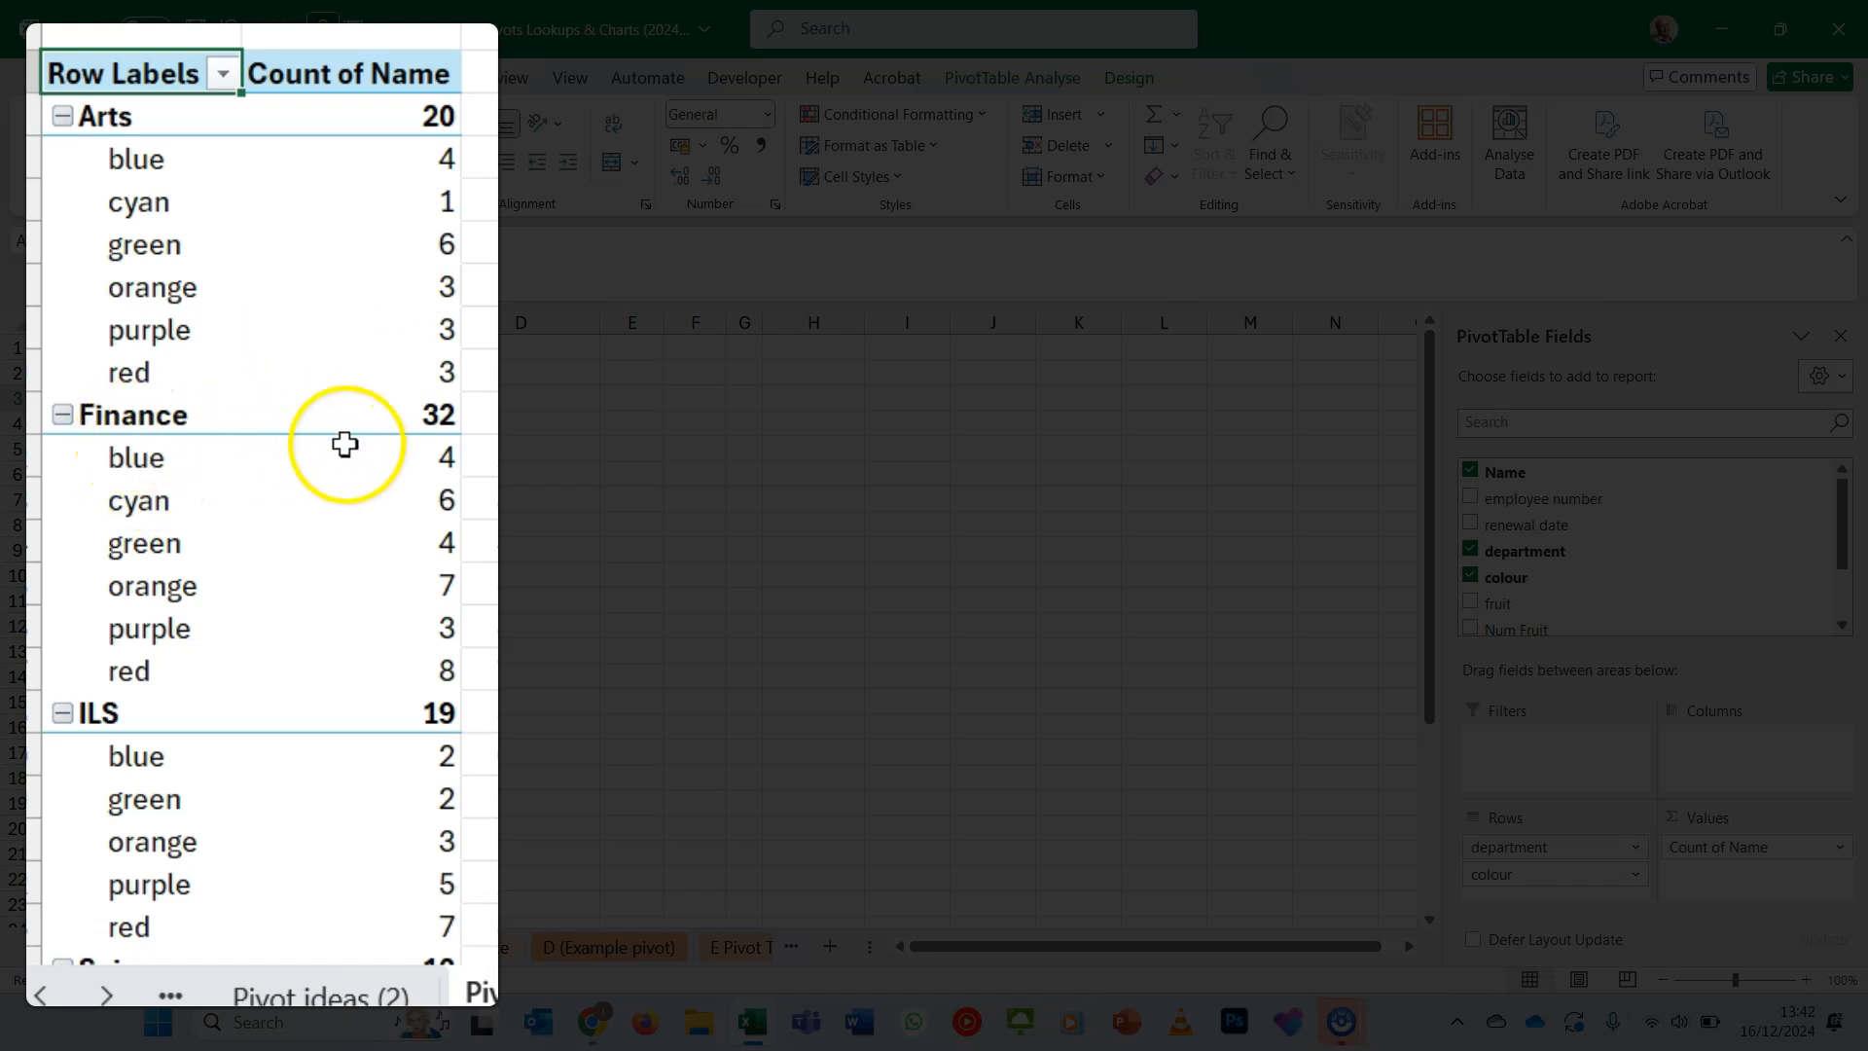
- Show the source records behind the cyan count in Finance on their own sheet and compare them with the C Pivot source sheet
click(447, 499)
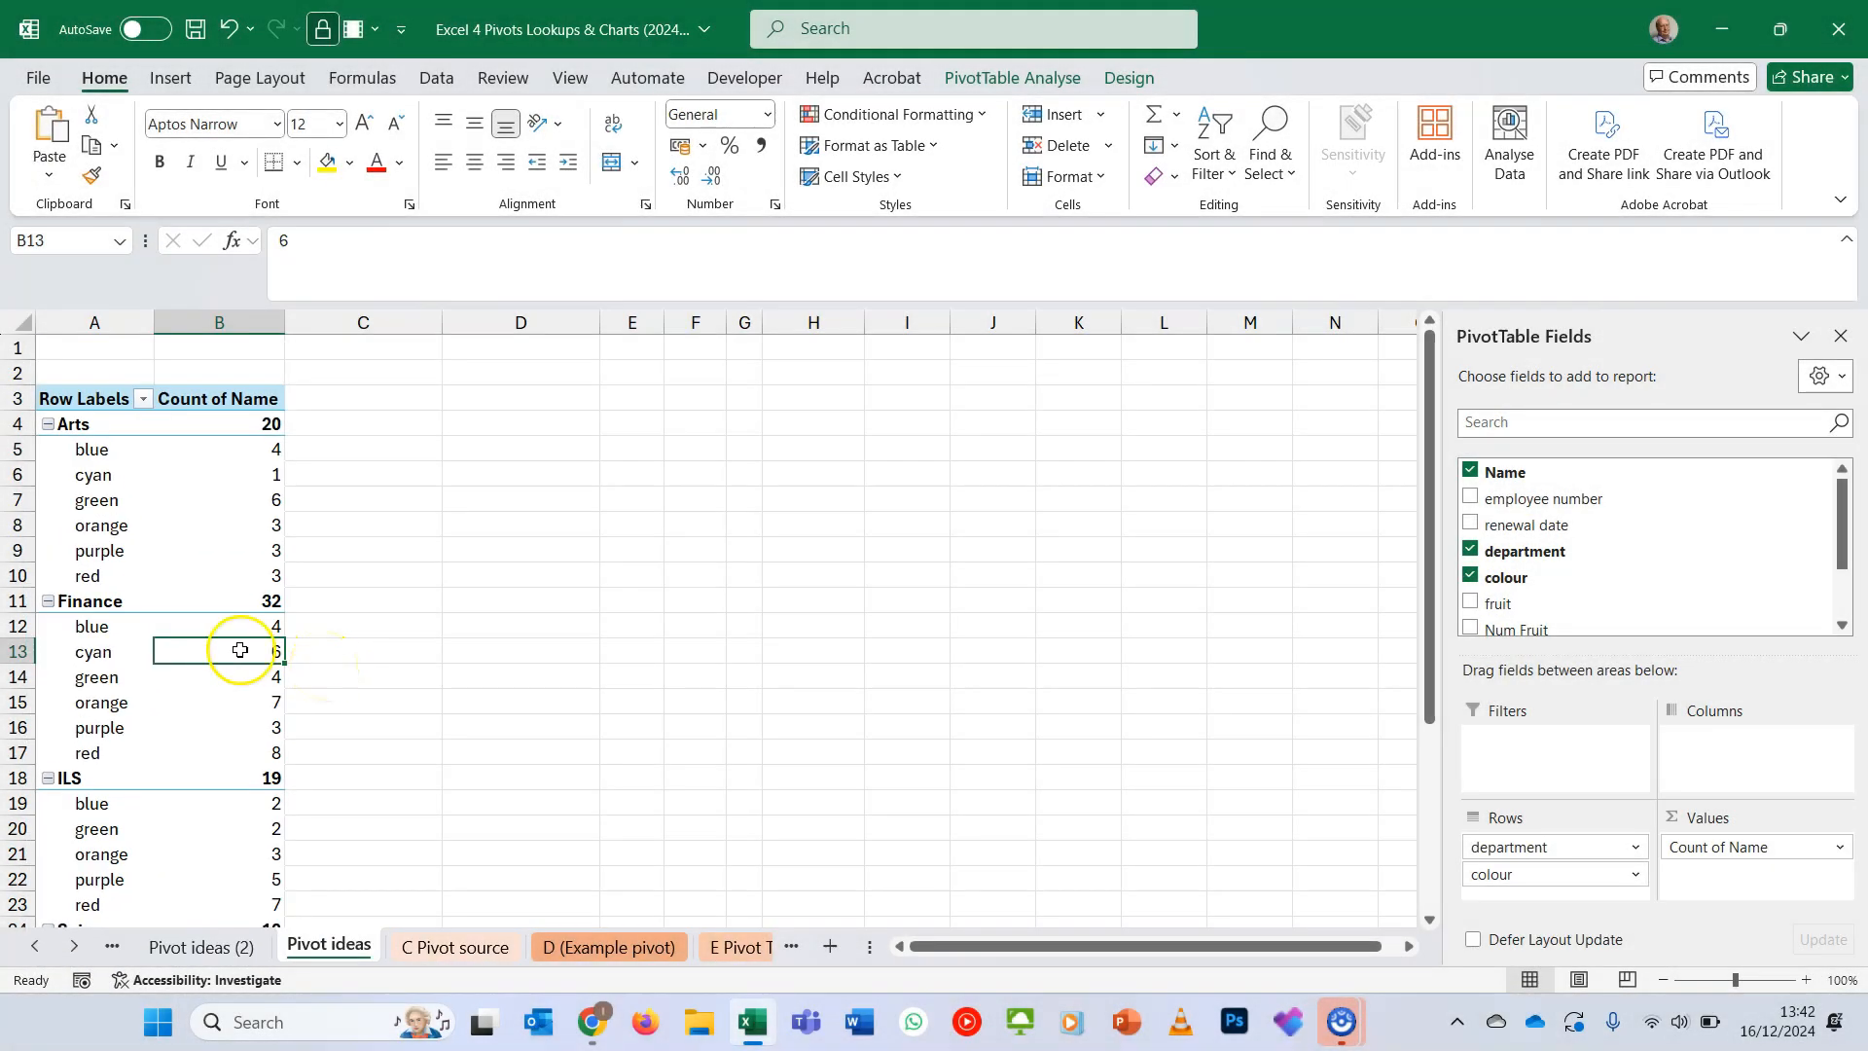
double_click(240, 650)
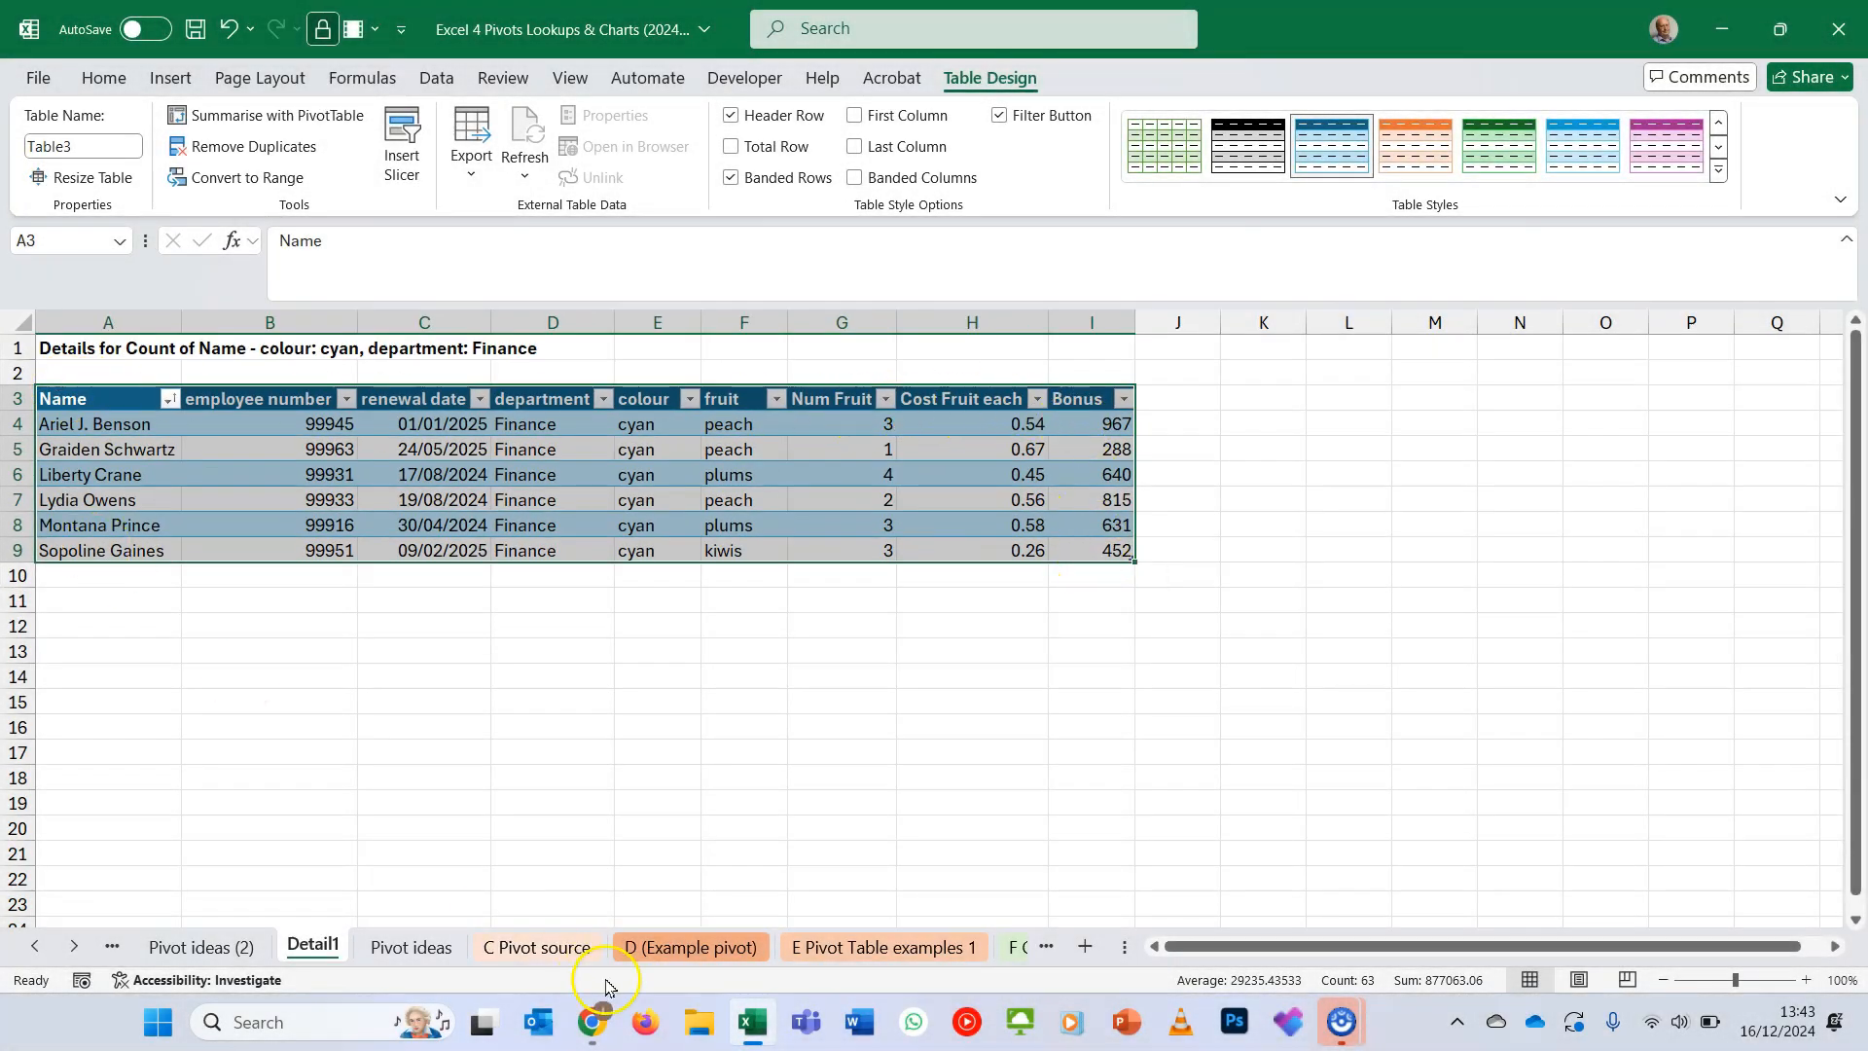
click(540, 947)
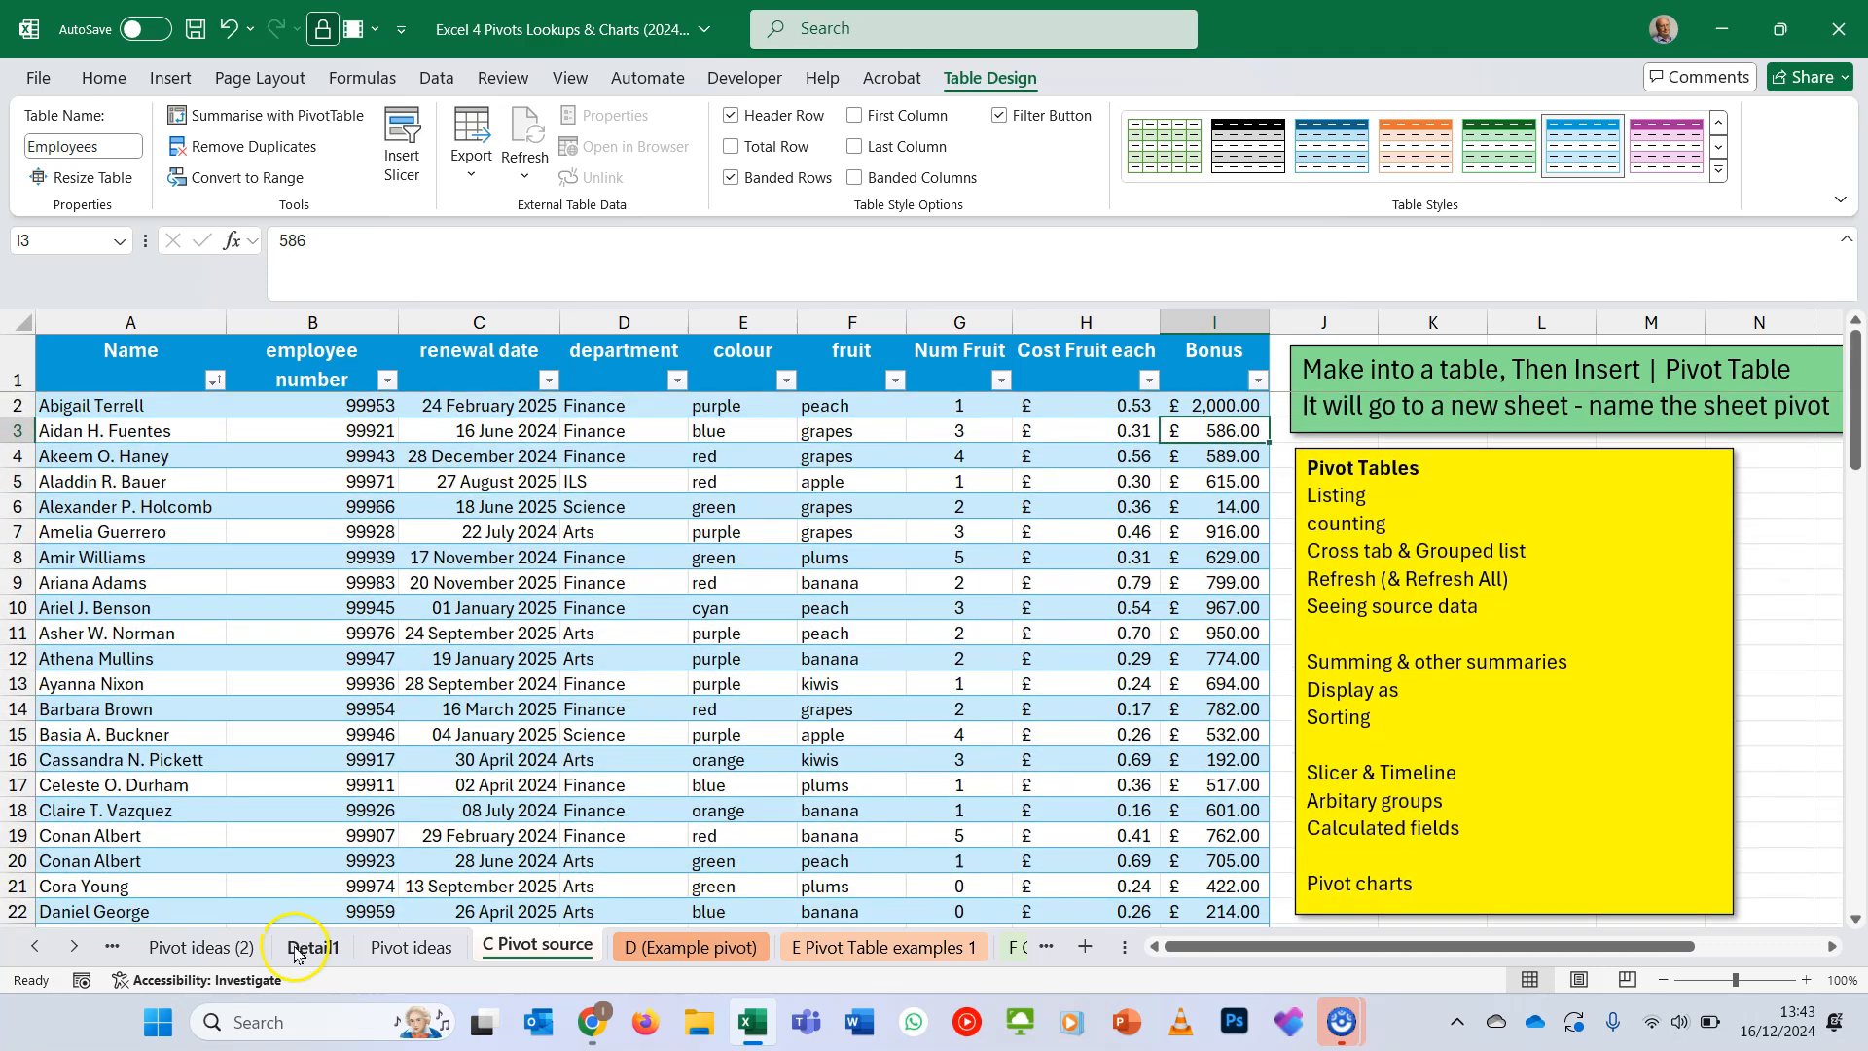
click(309, 946)
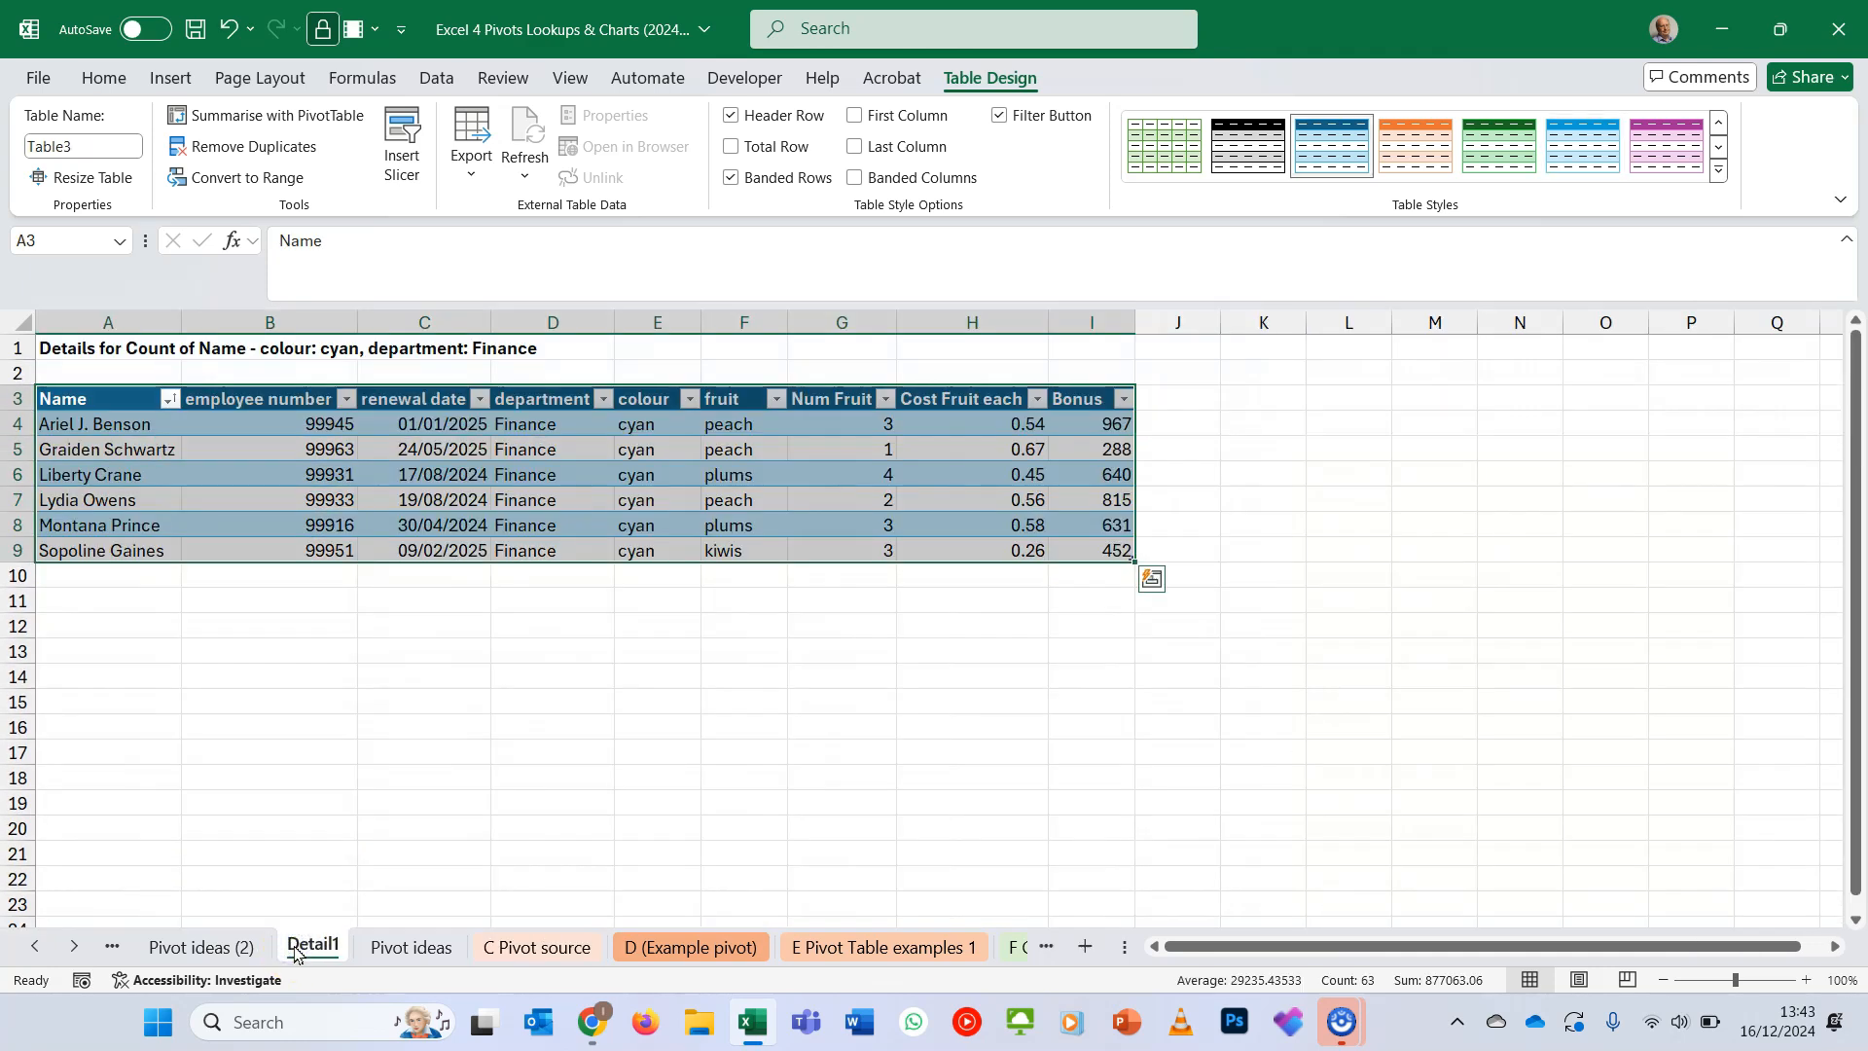
drag(675, 429, 590, 546)
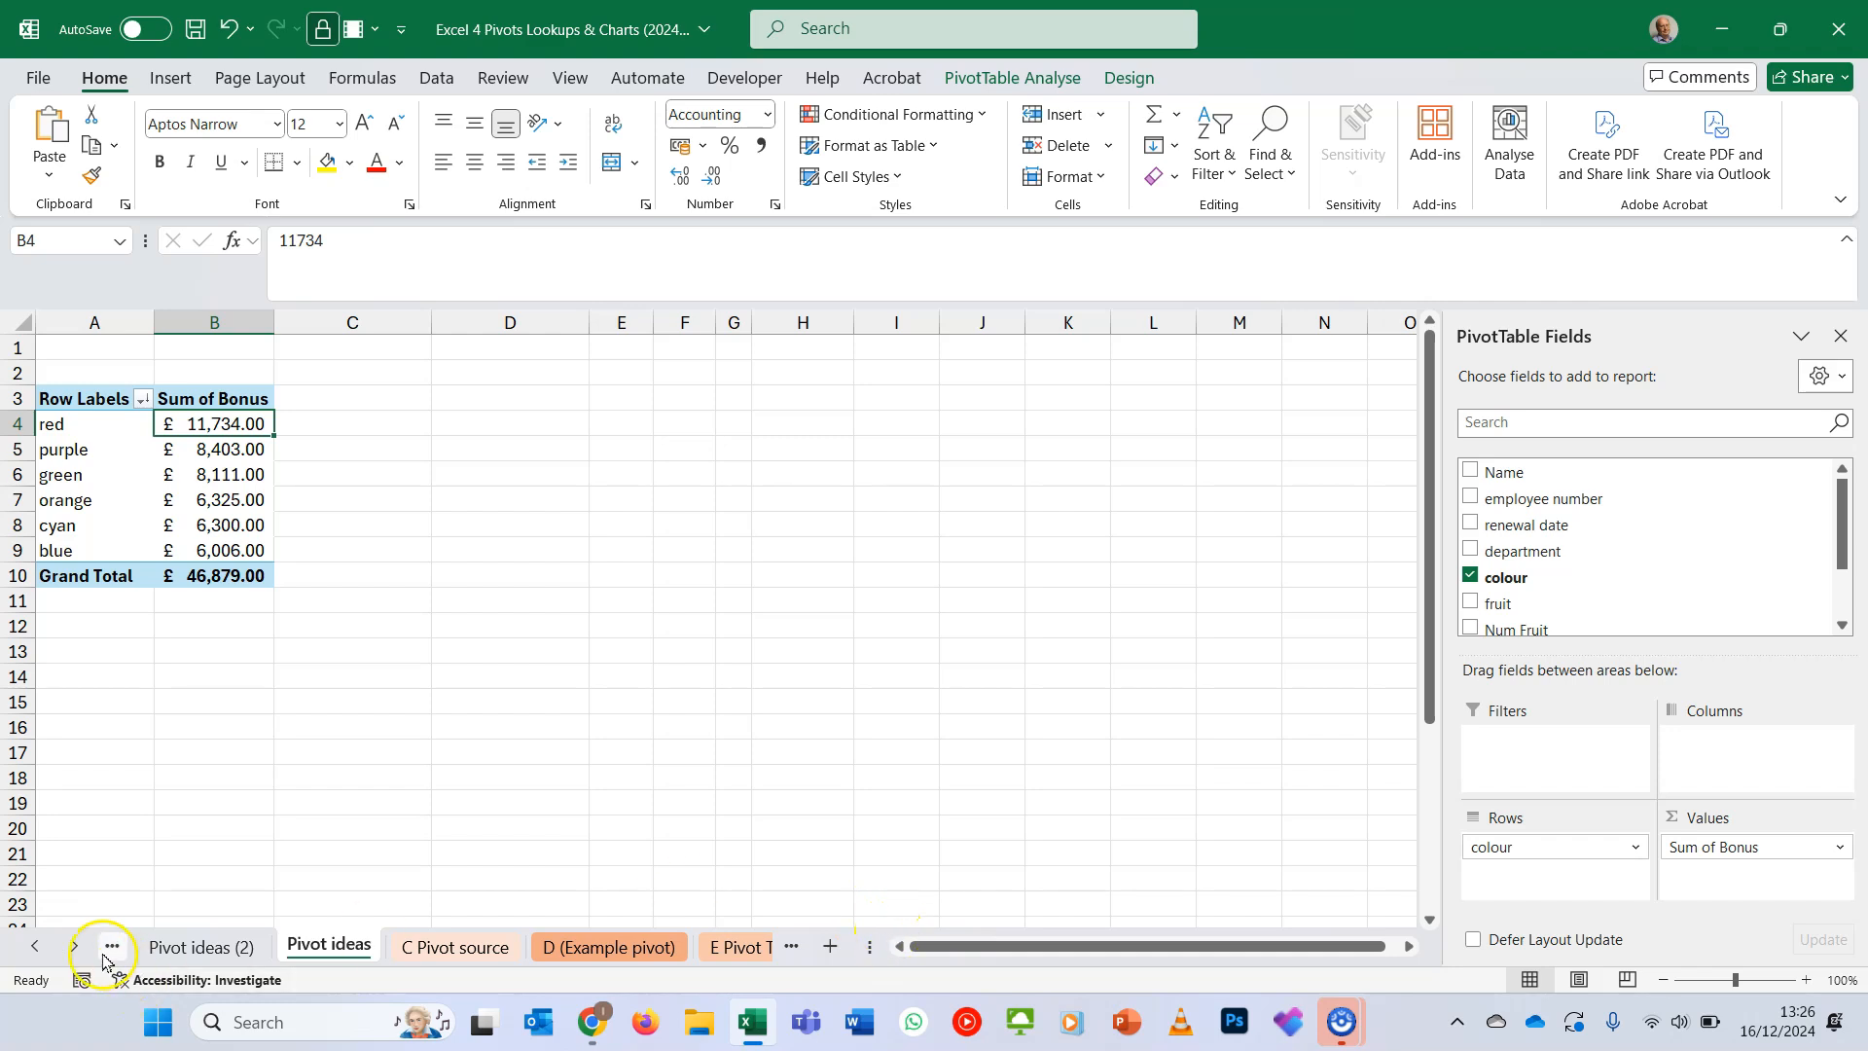
- Look through the example pivot table layouts on the E Pivot Table examples 1 sheet
click(70, 947)
click(70, 948)
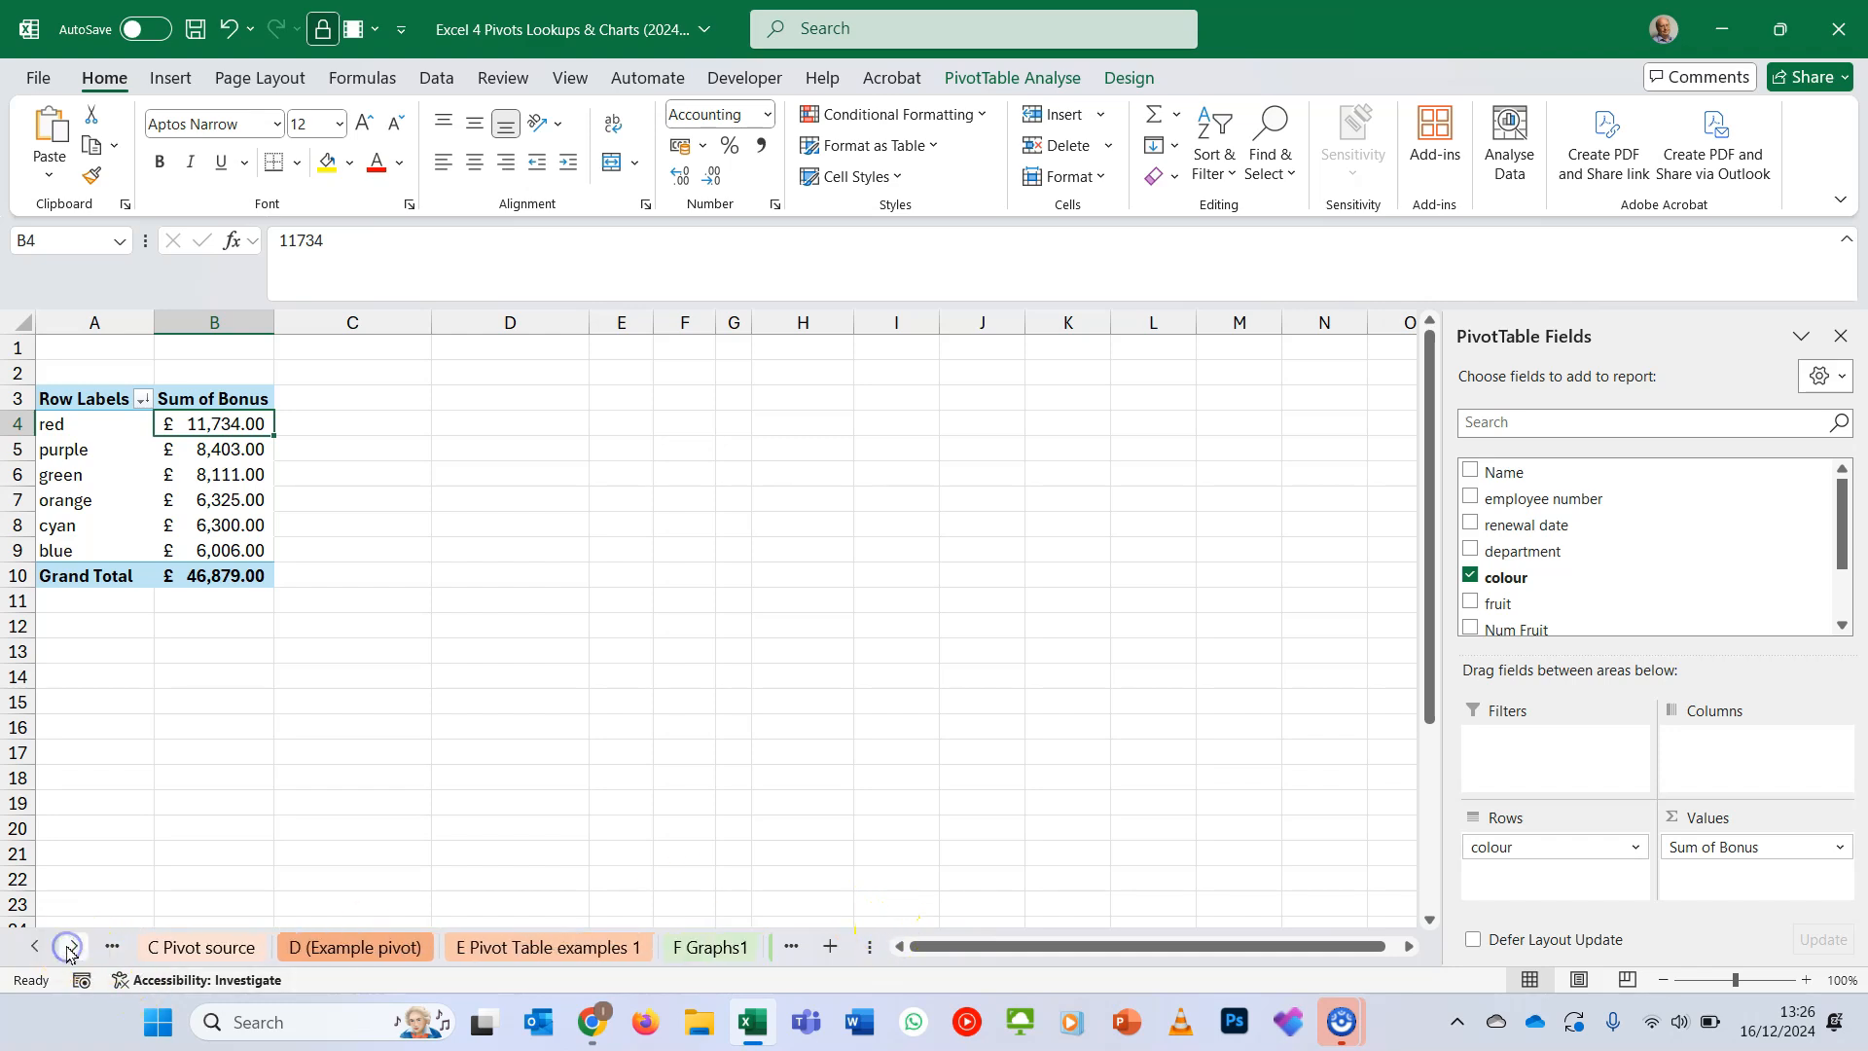
click(494, 944)
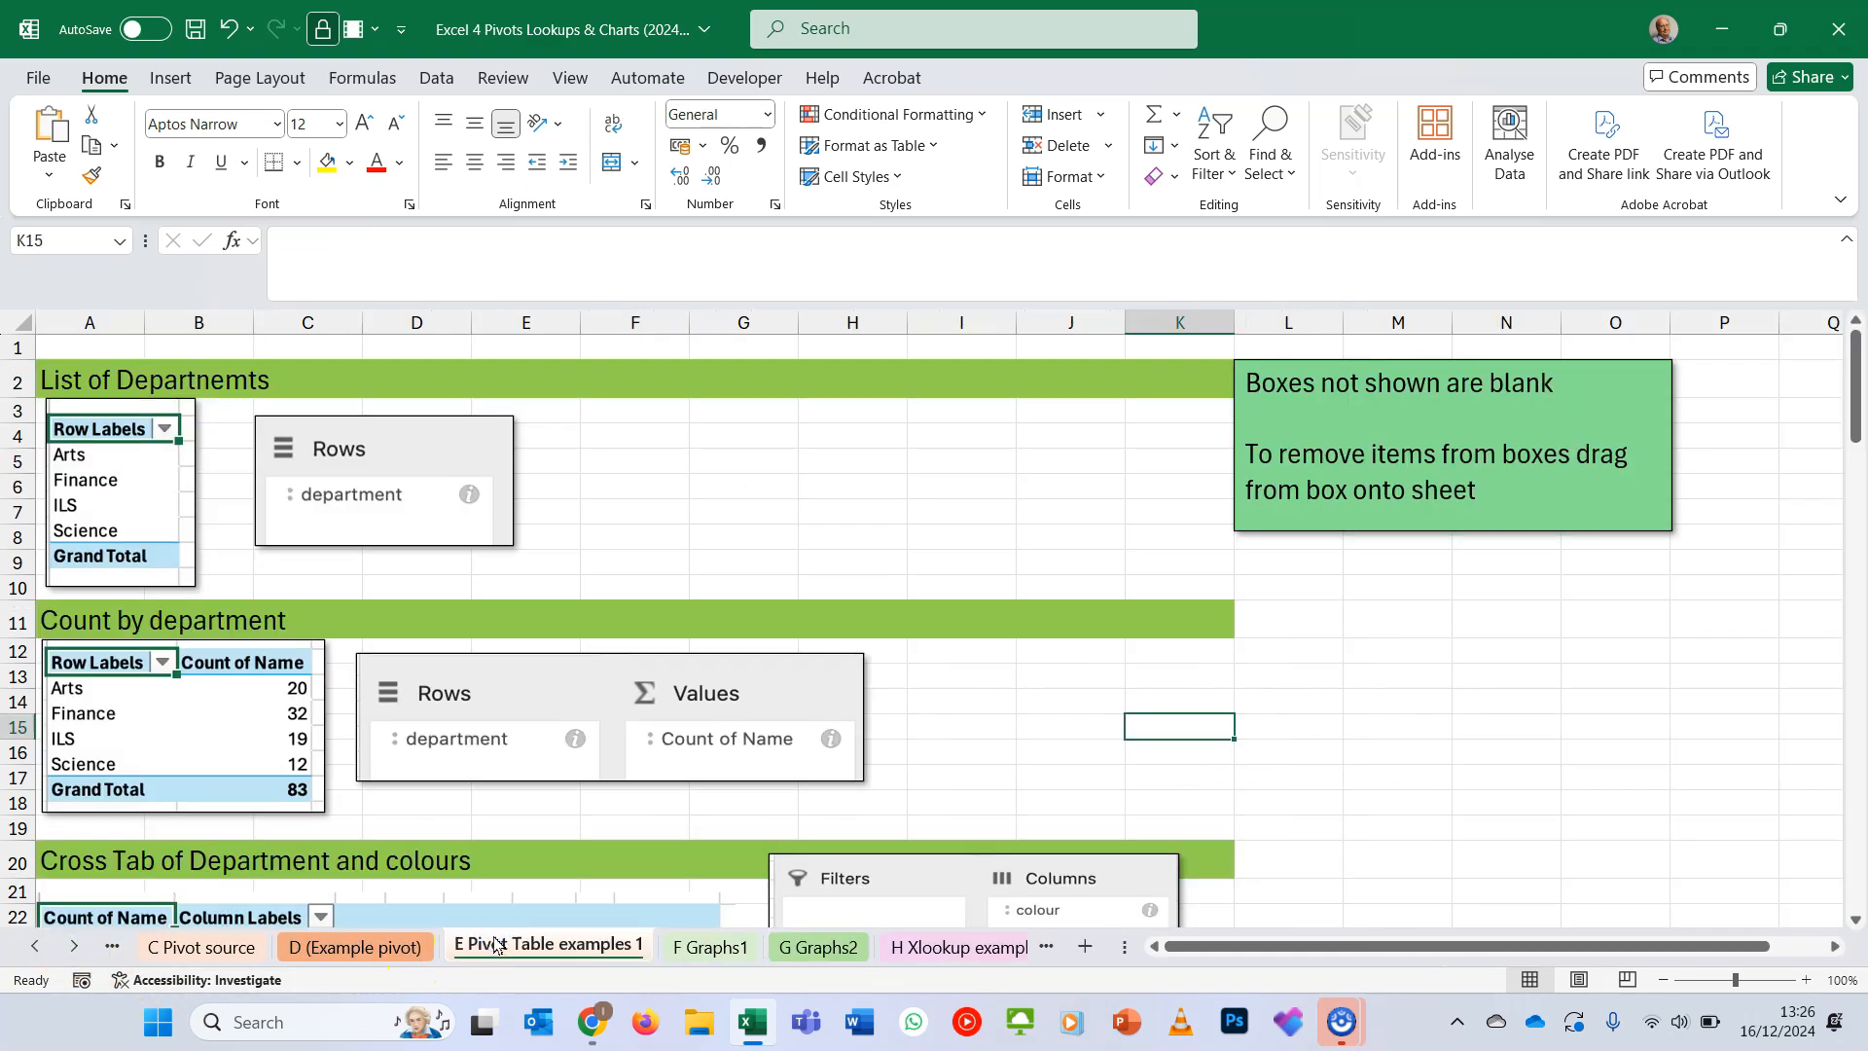
scroll(582, 696, down, 7)
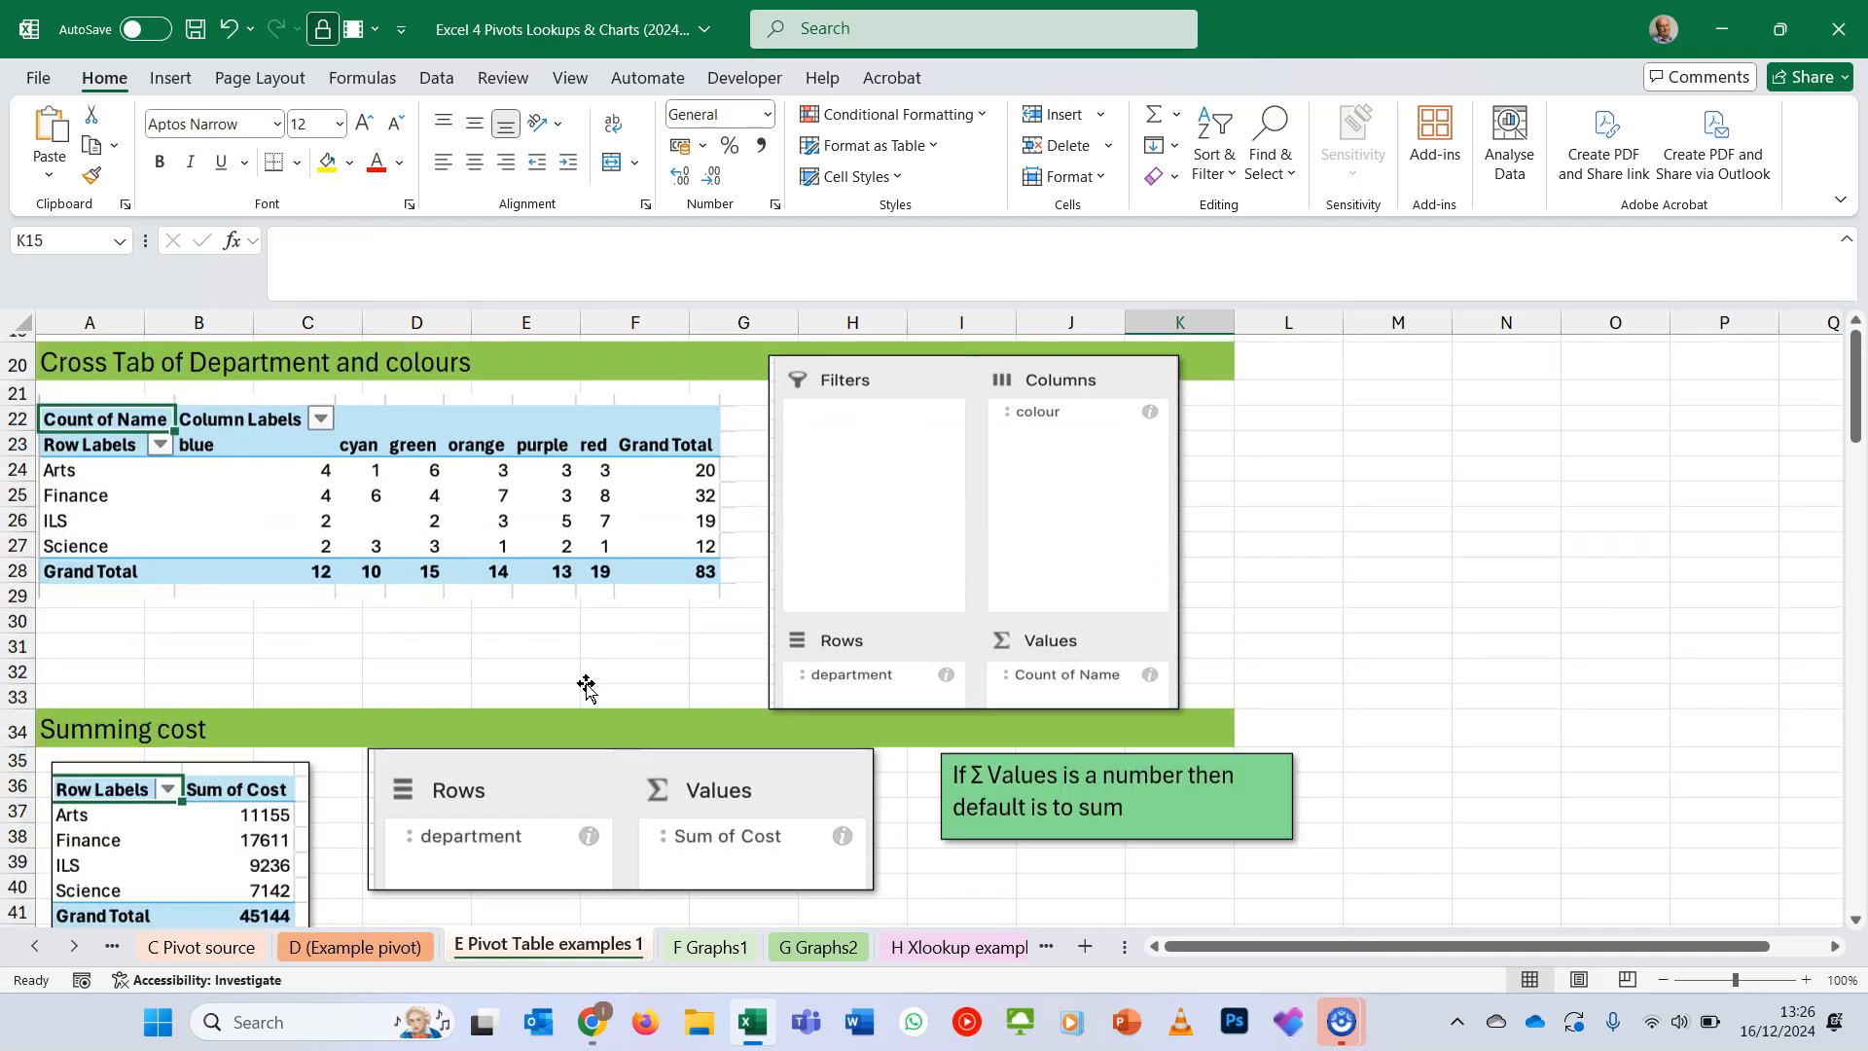
scroll(586, 687, down, 6)
scroll(585, 687, up, 15)
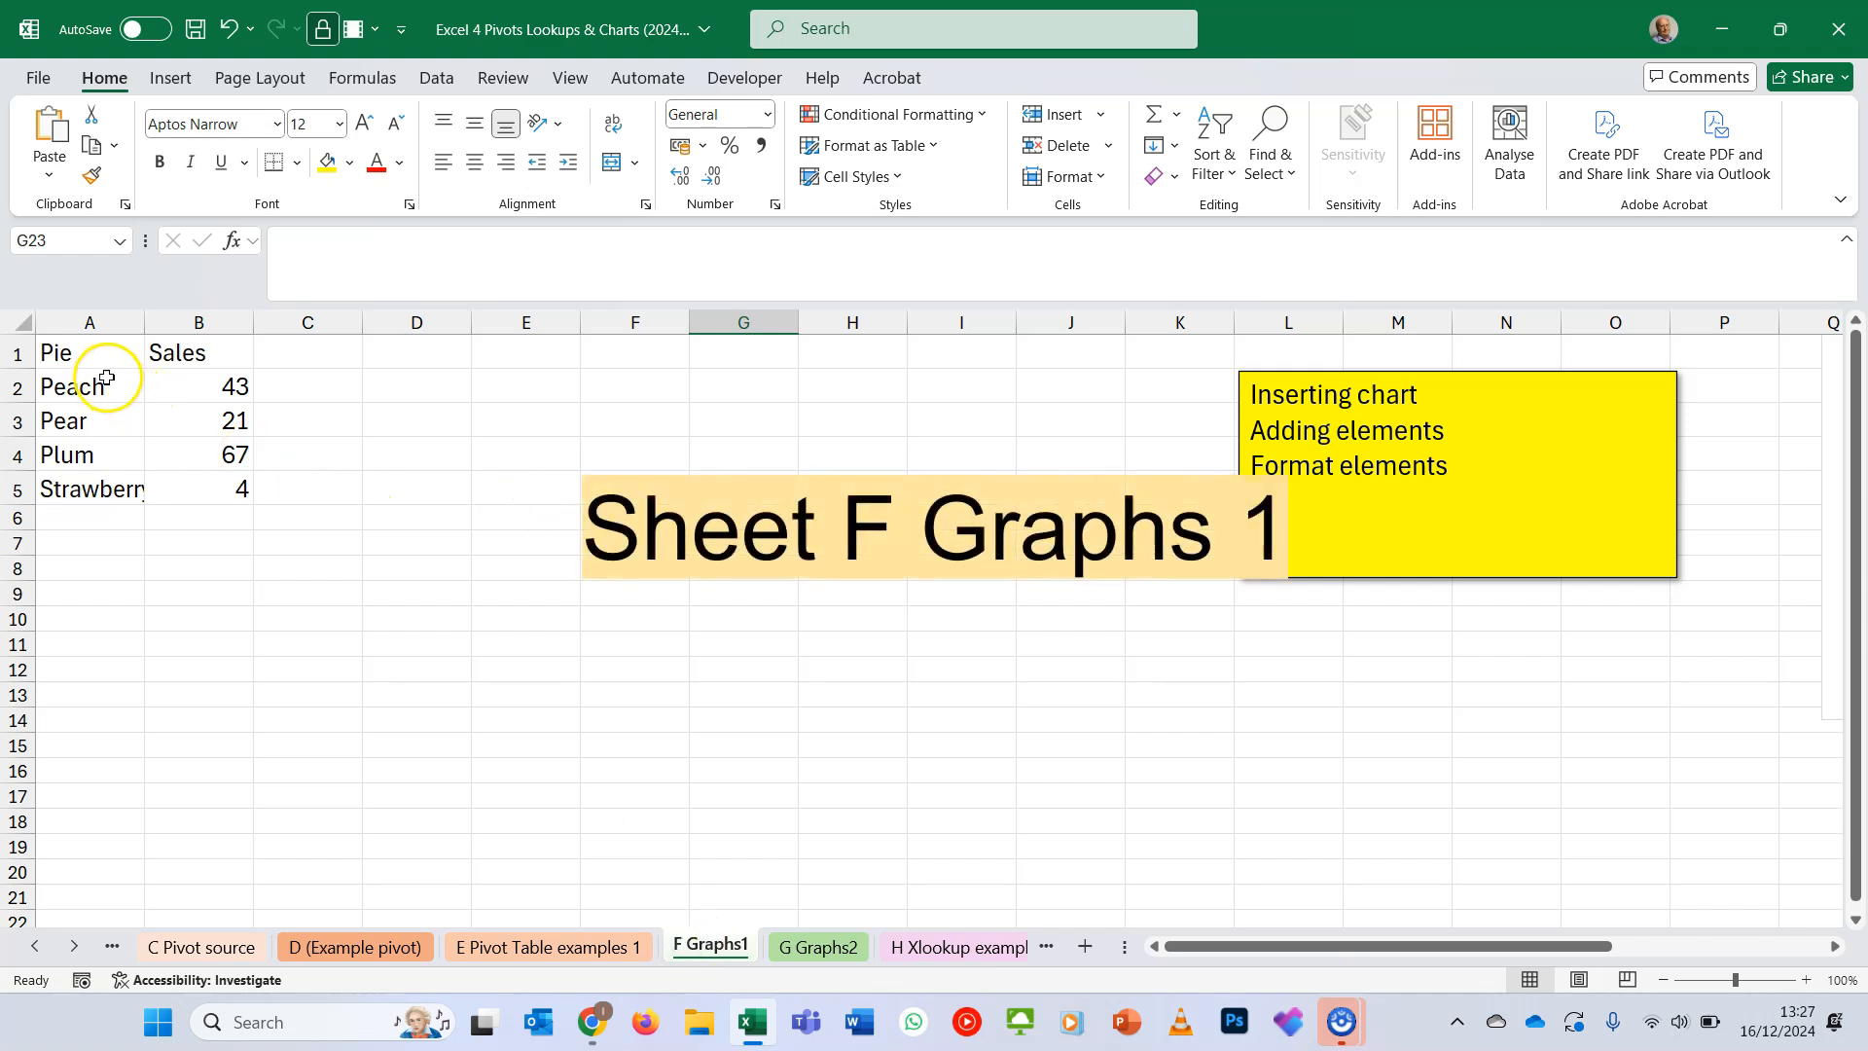
- Insert the recommended clustered column chart for A1:B5 on the F Graphs1 sheet and place it near the data, starting around column E
drag(92, 362, 206, 492)
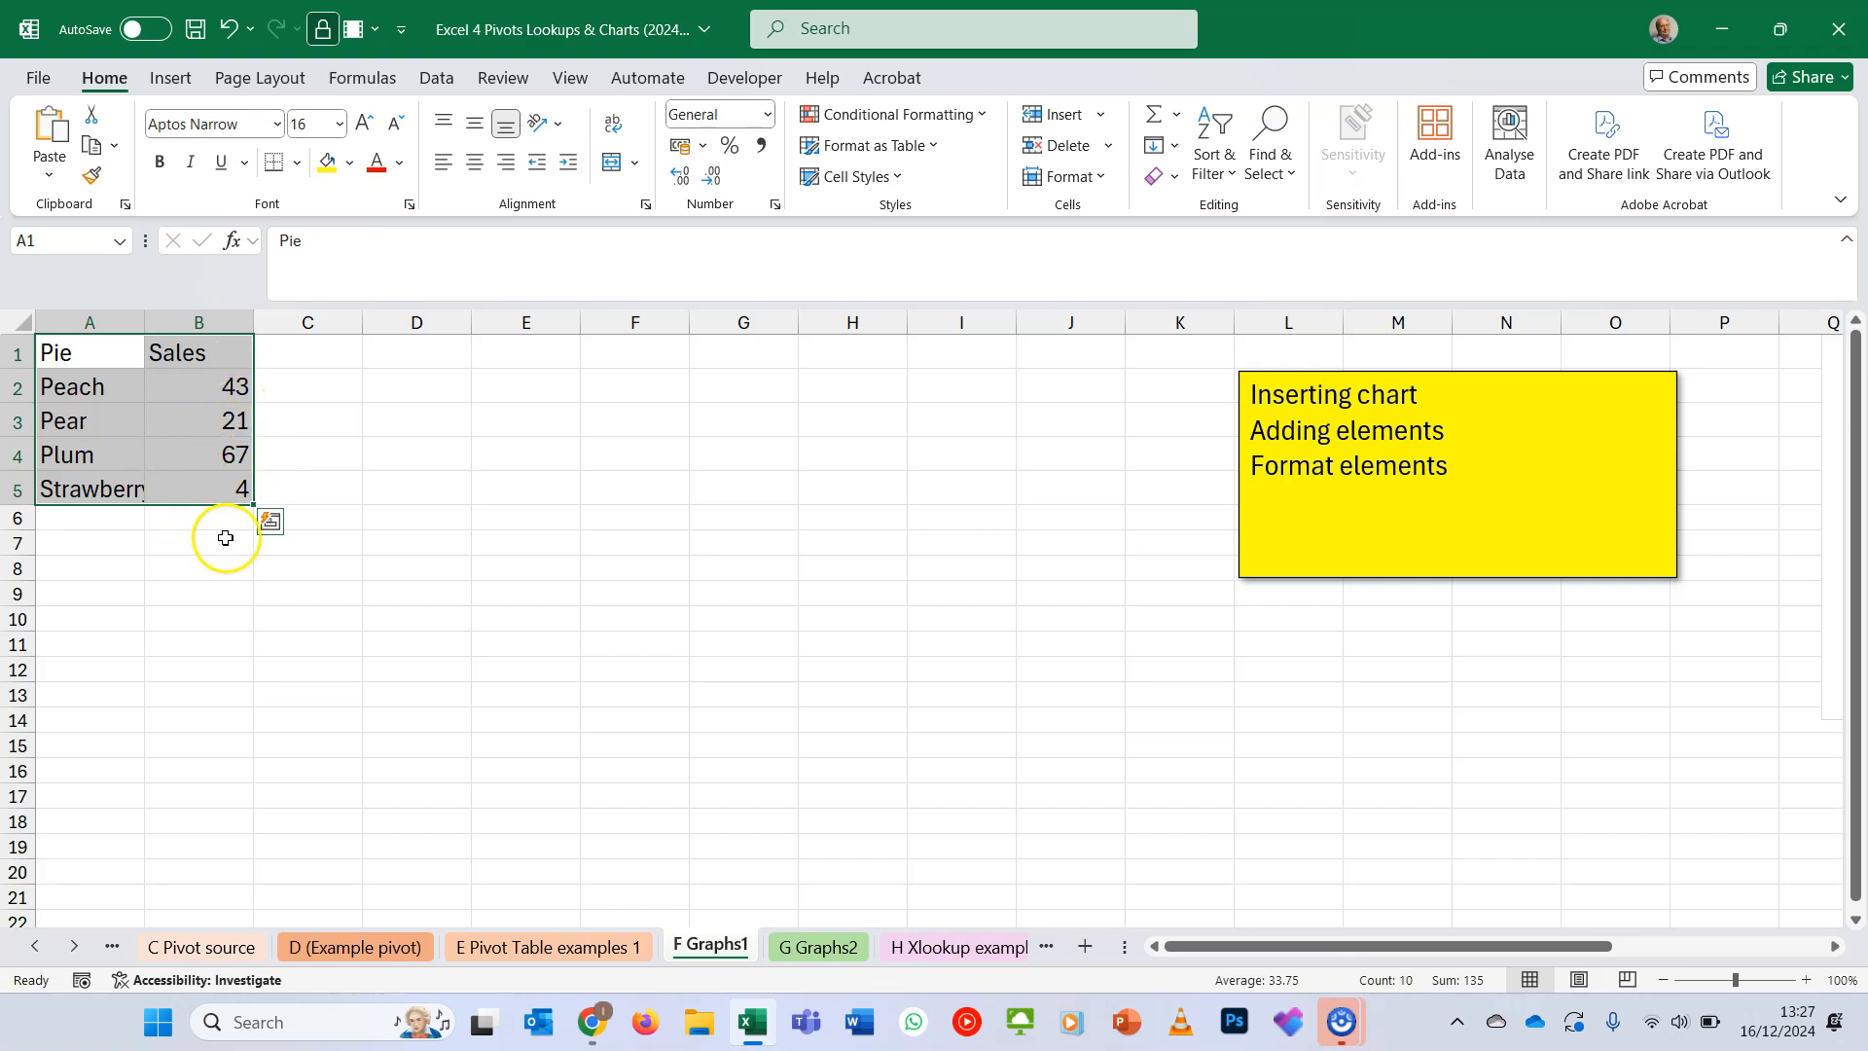
click(181, 78)
click(669, 171)
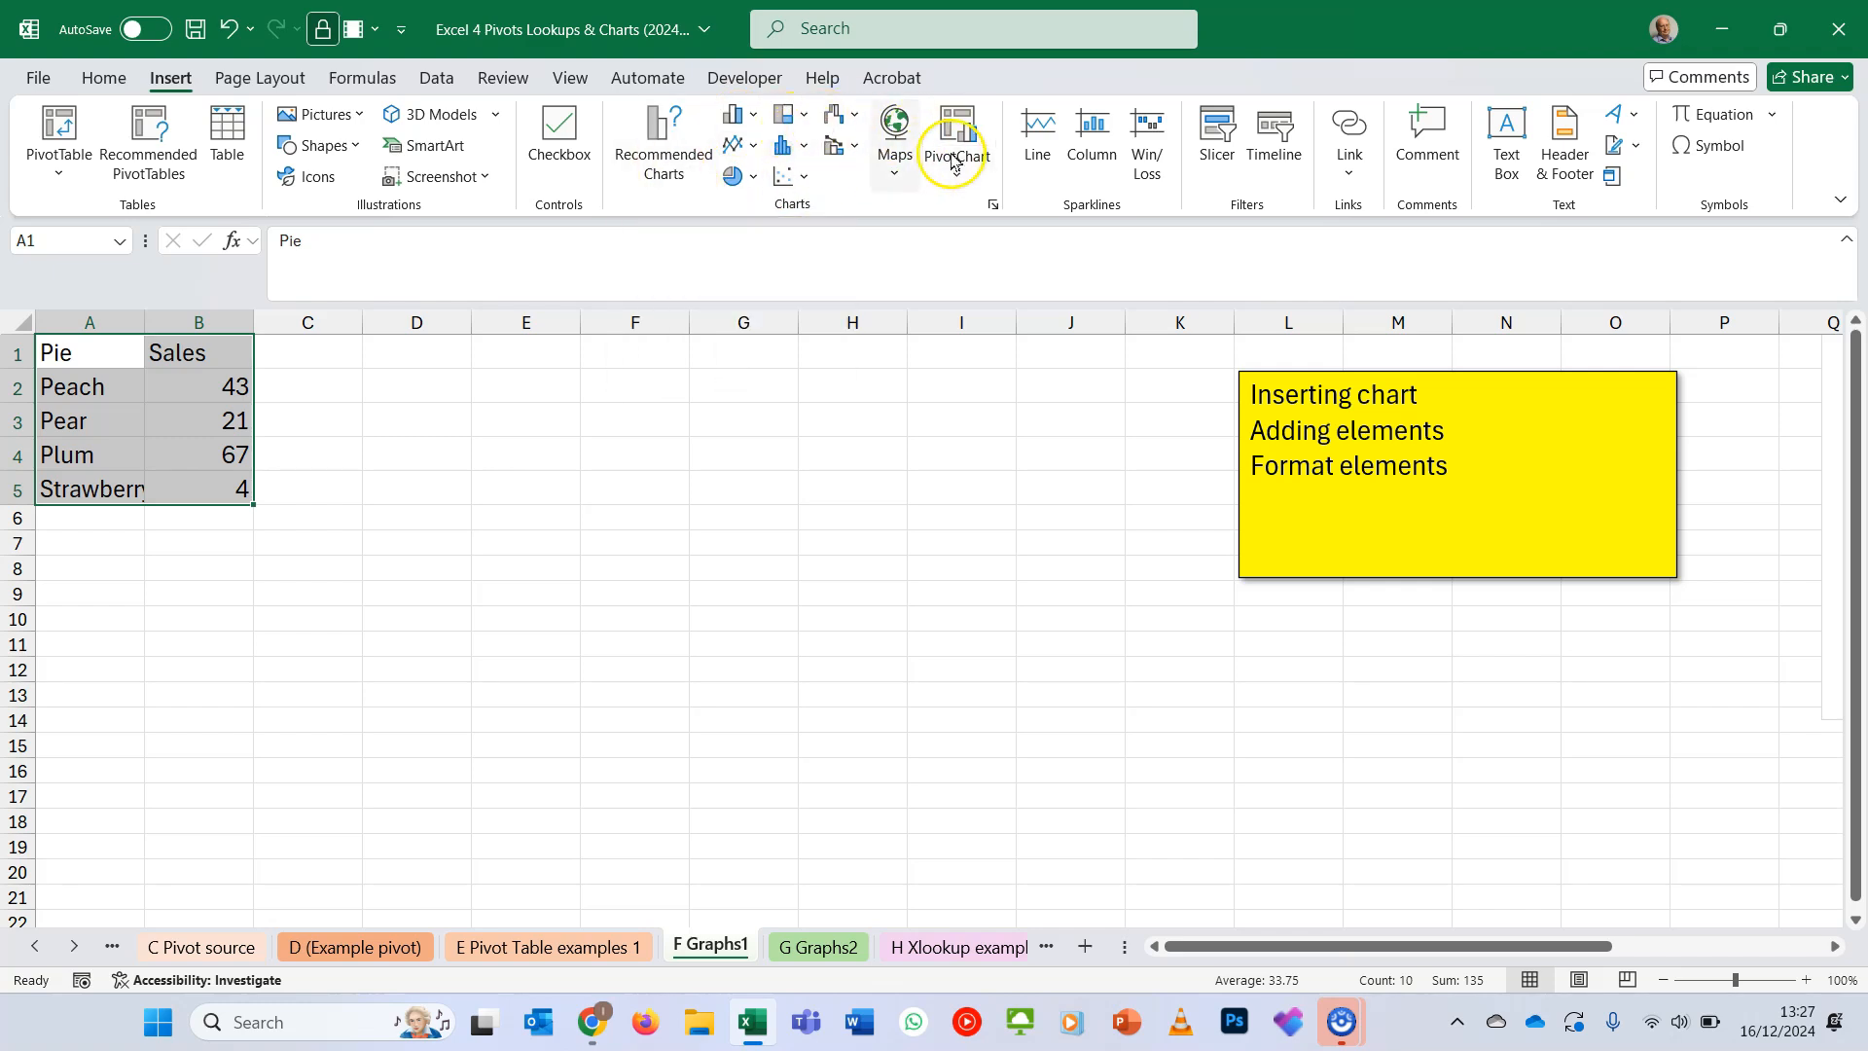
click(669, 161)
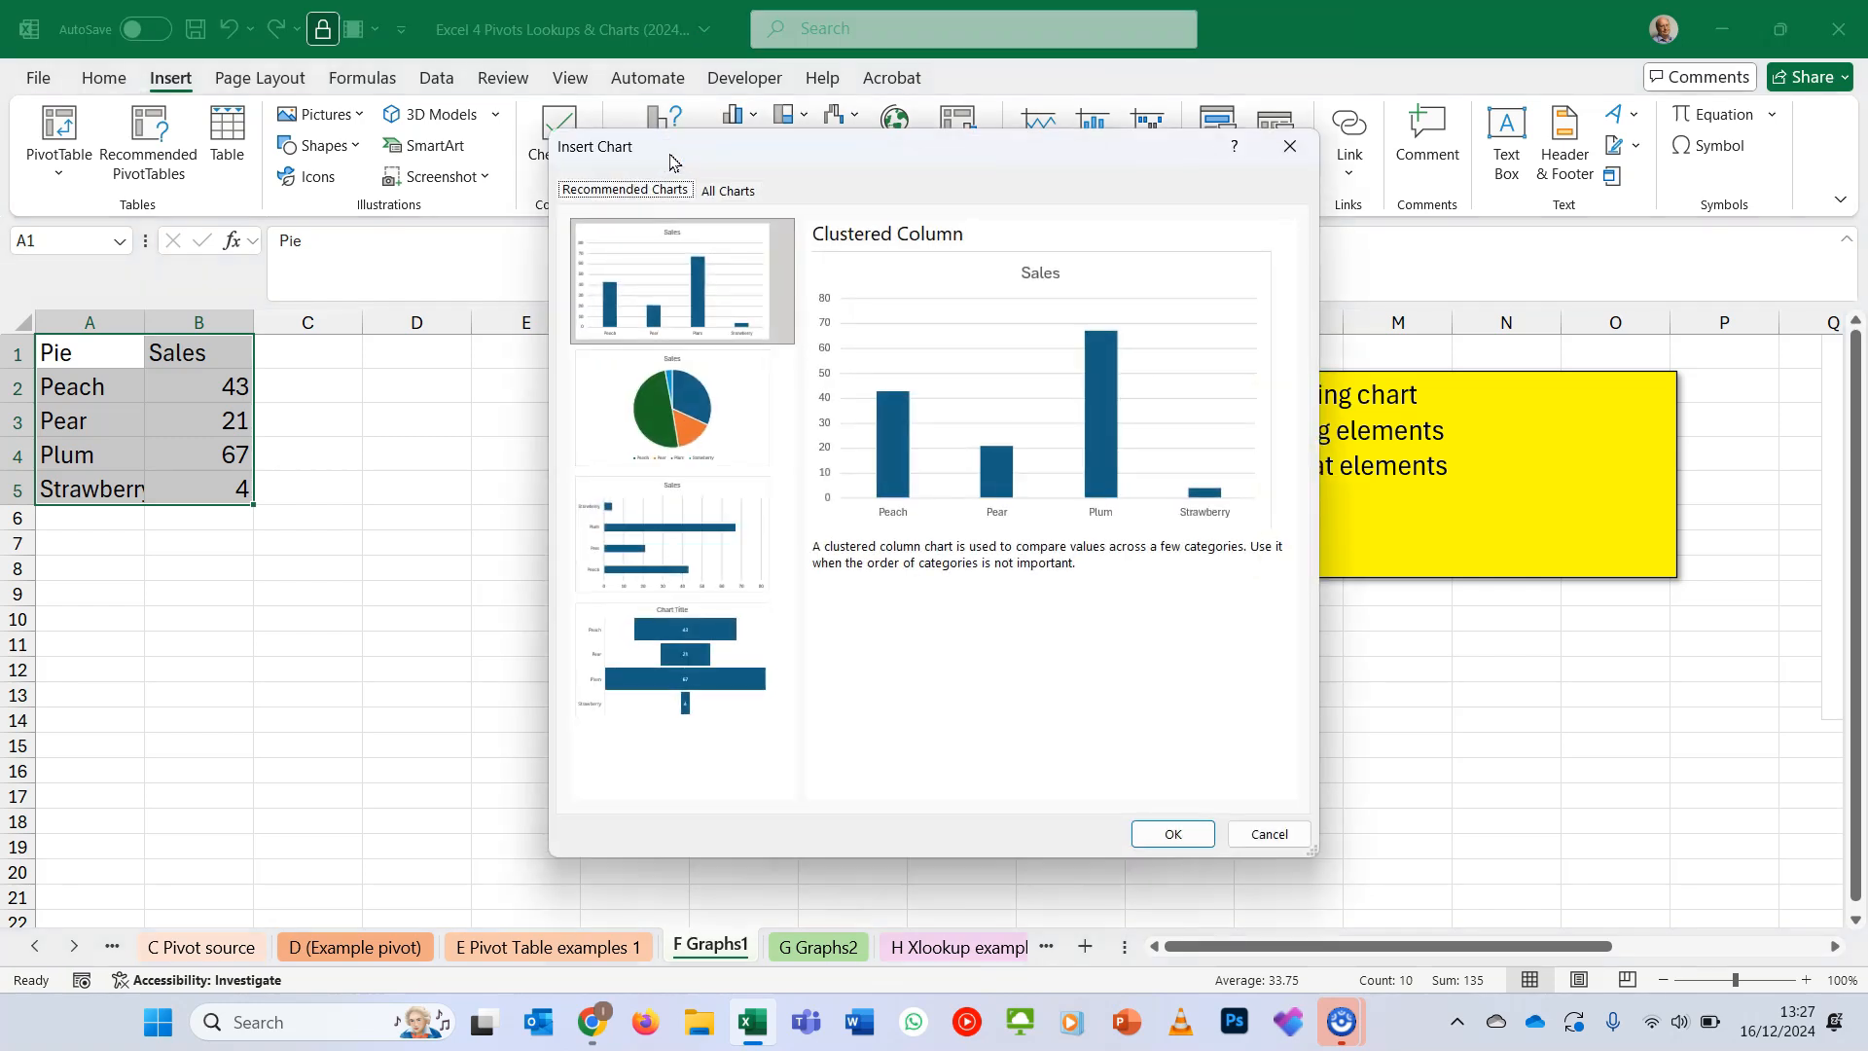
click(692, 287)
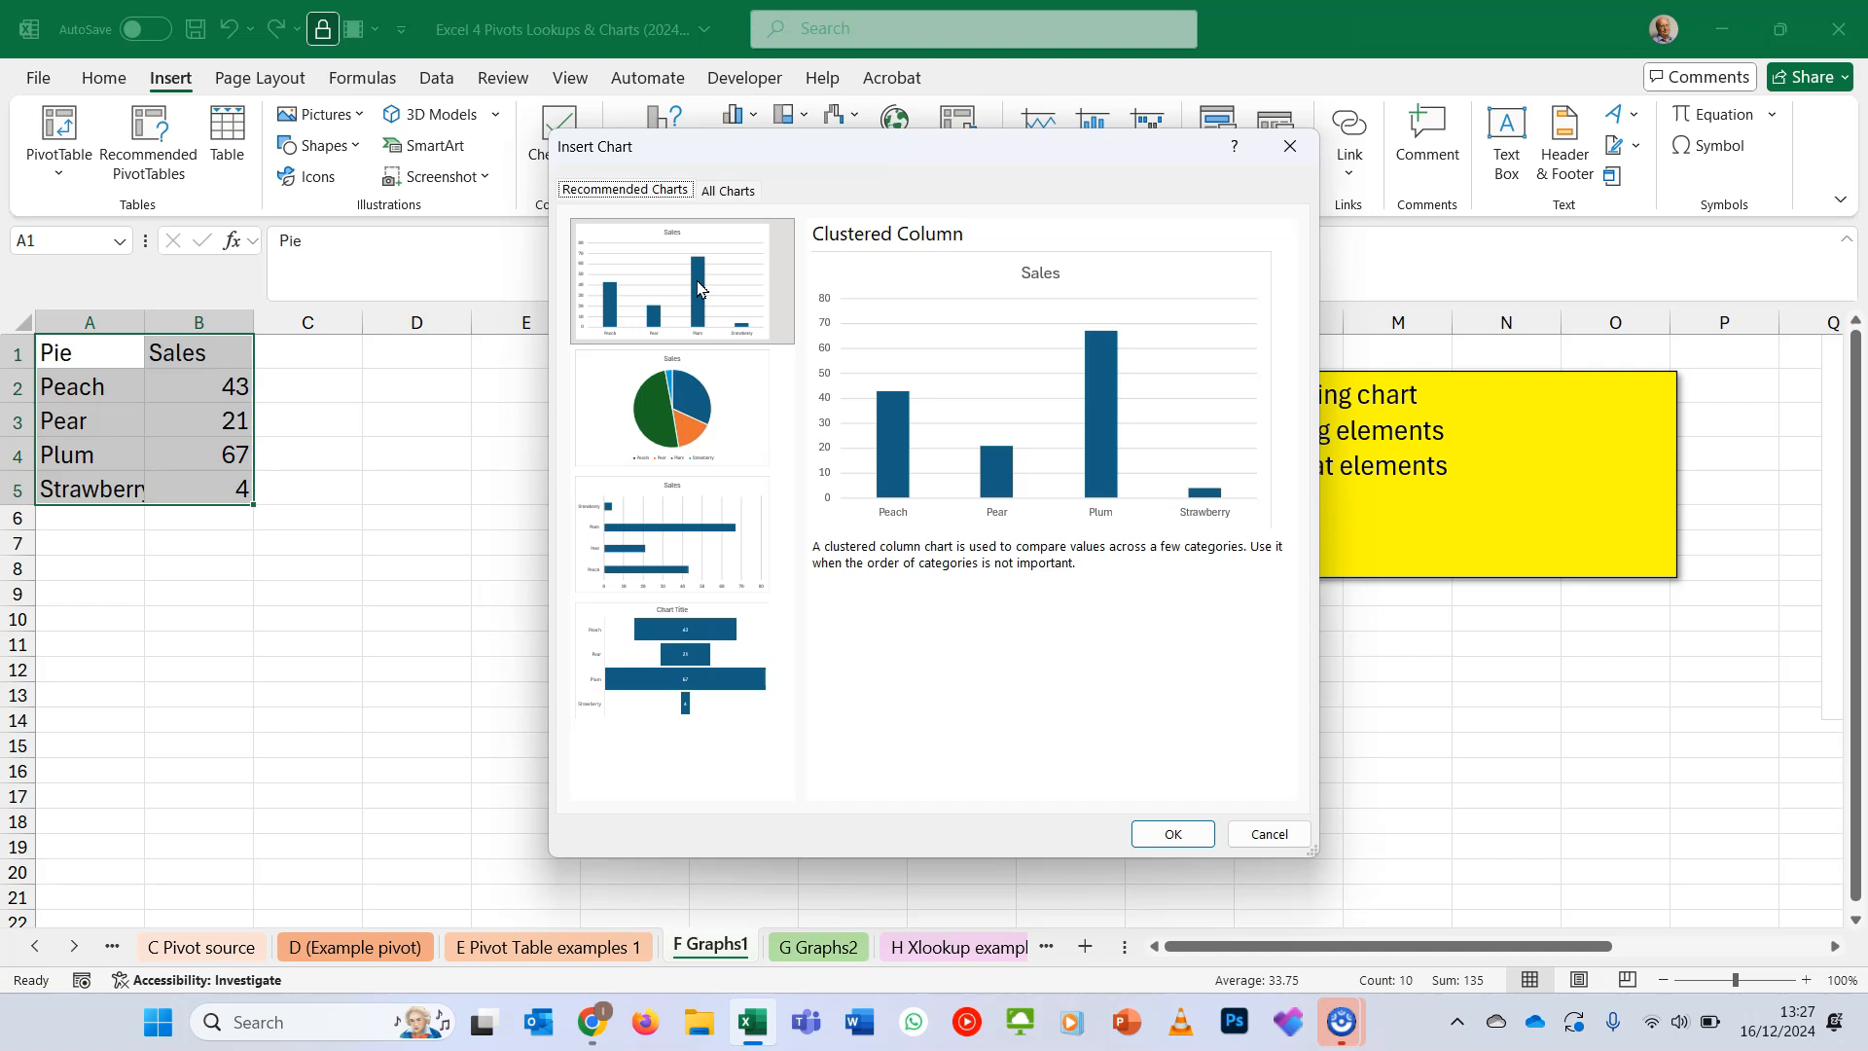
click(697, 282)
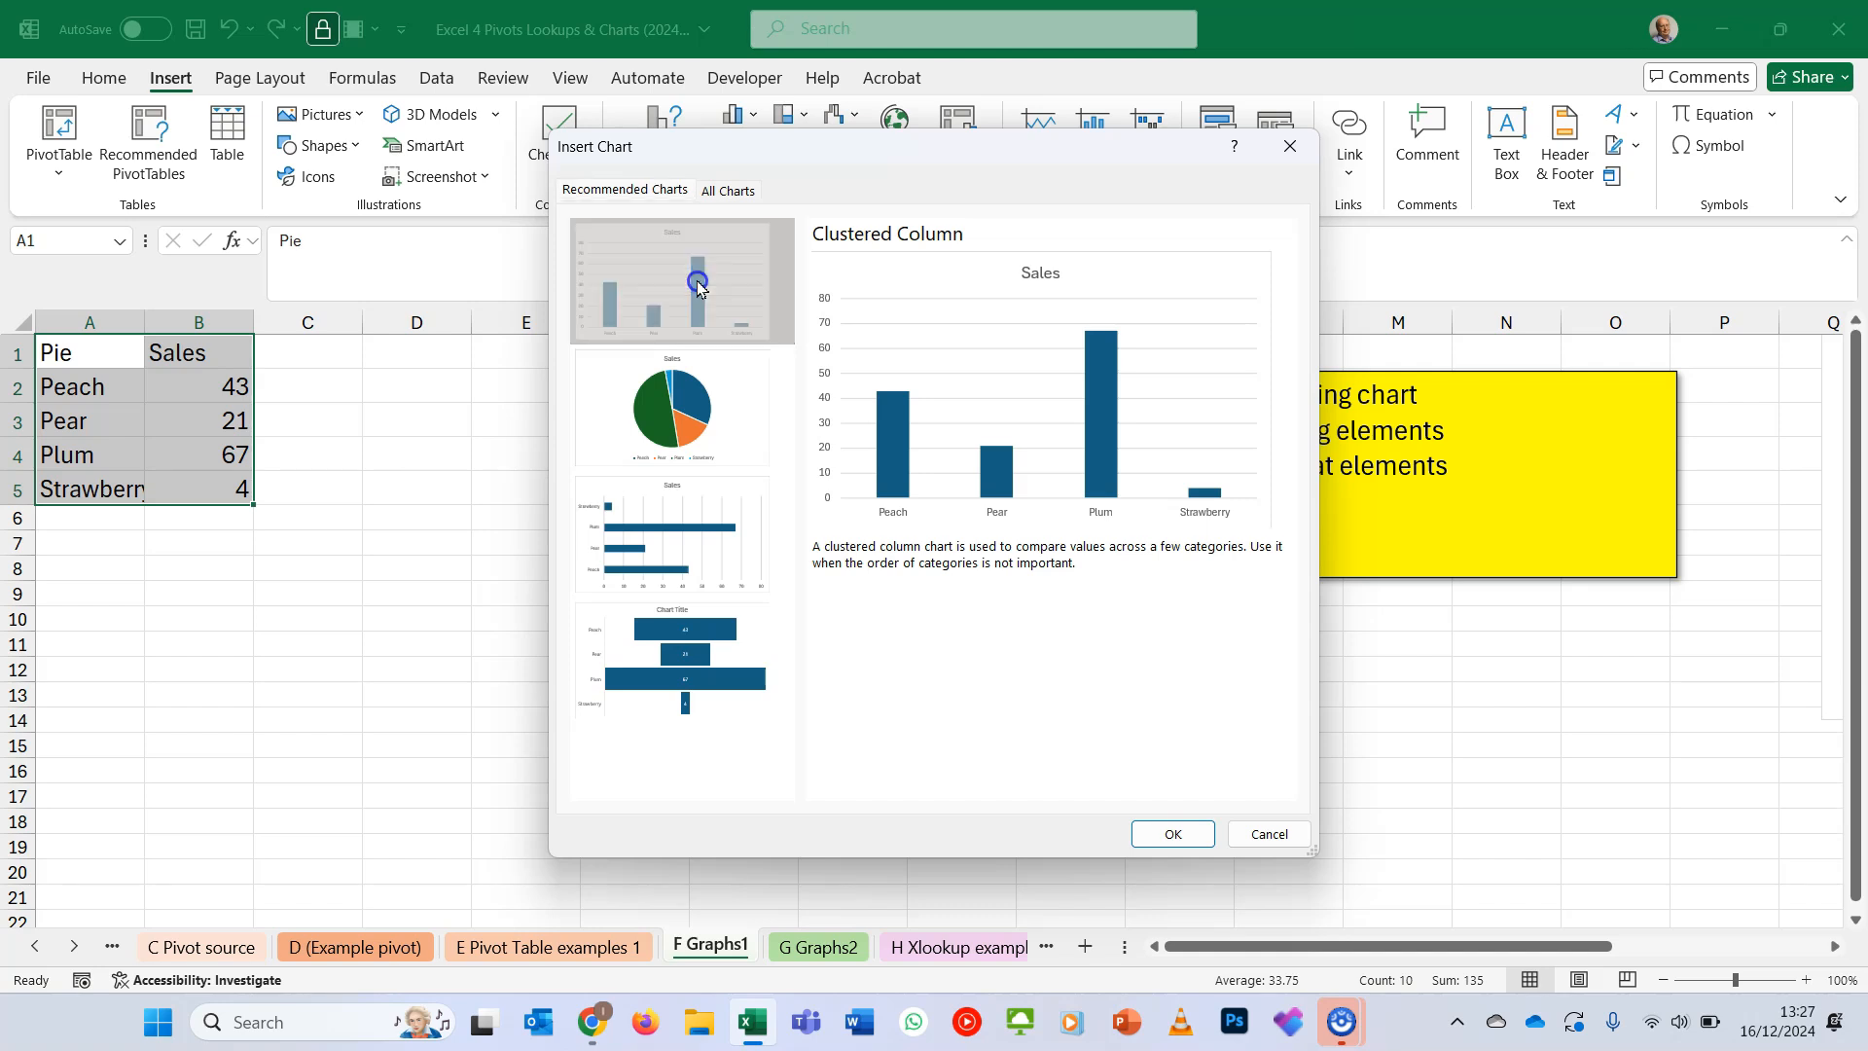
click(1182, 834)
drag(774, 483, 601, 390)
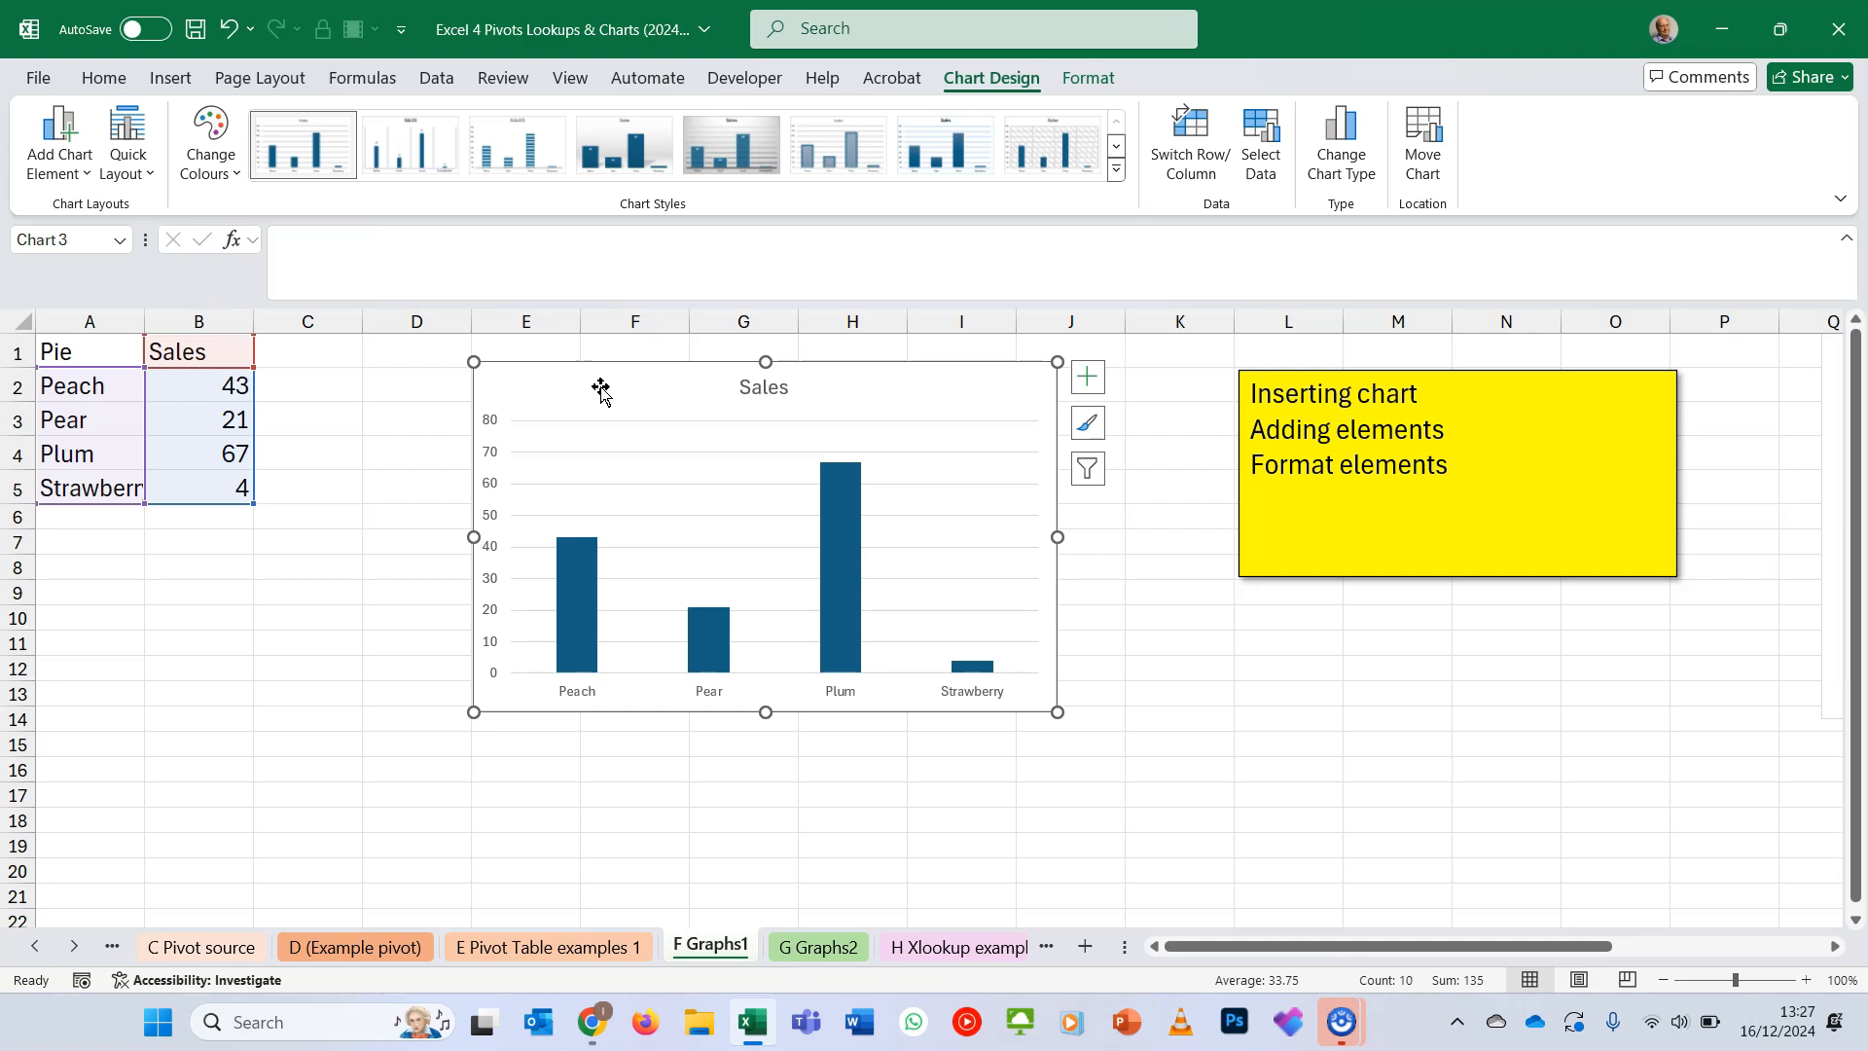
- Add data labels to the Sales chart at the outside end of the columns
click(961, 93)
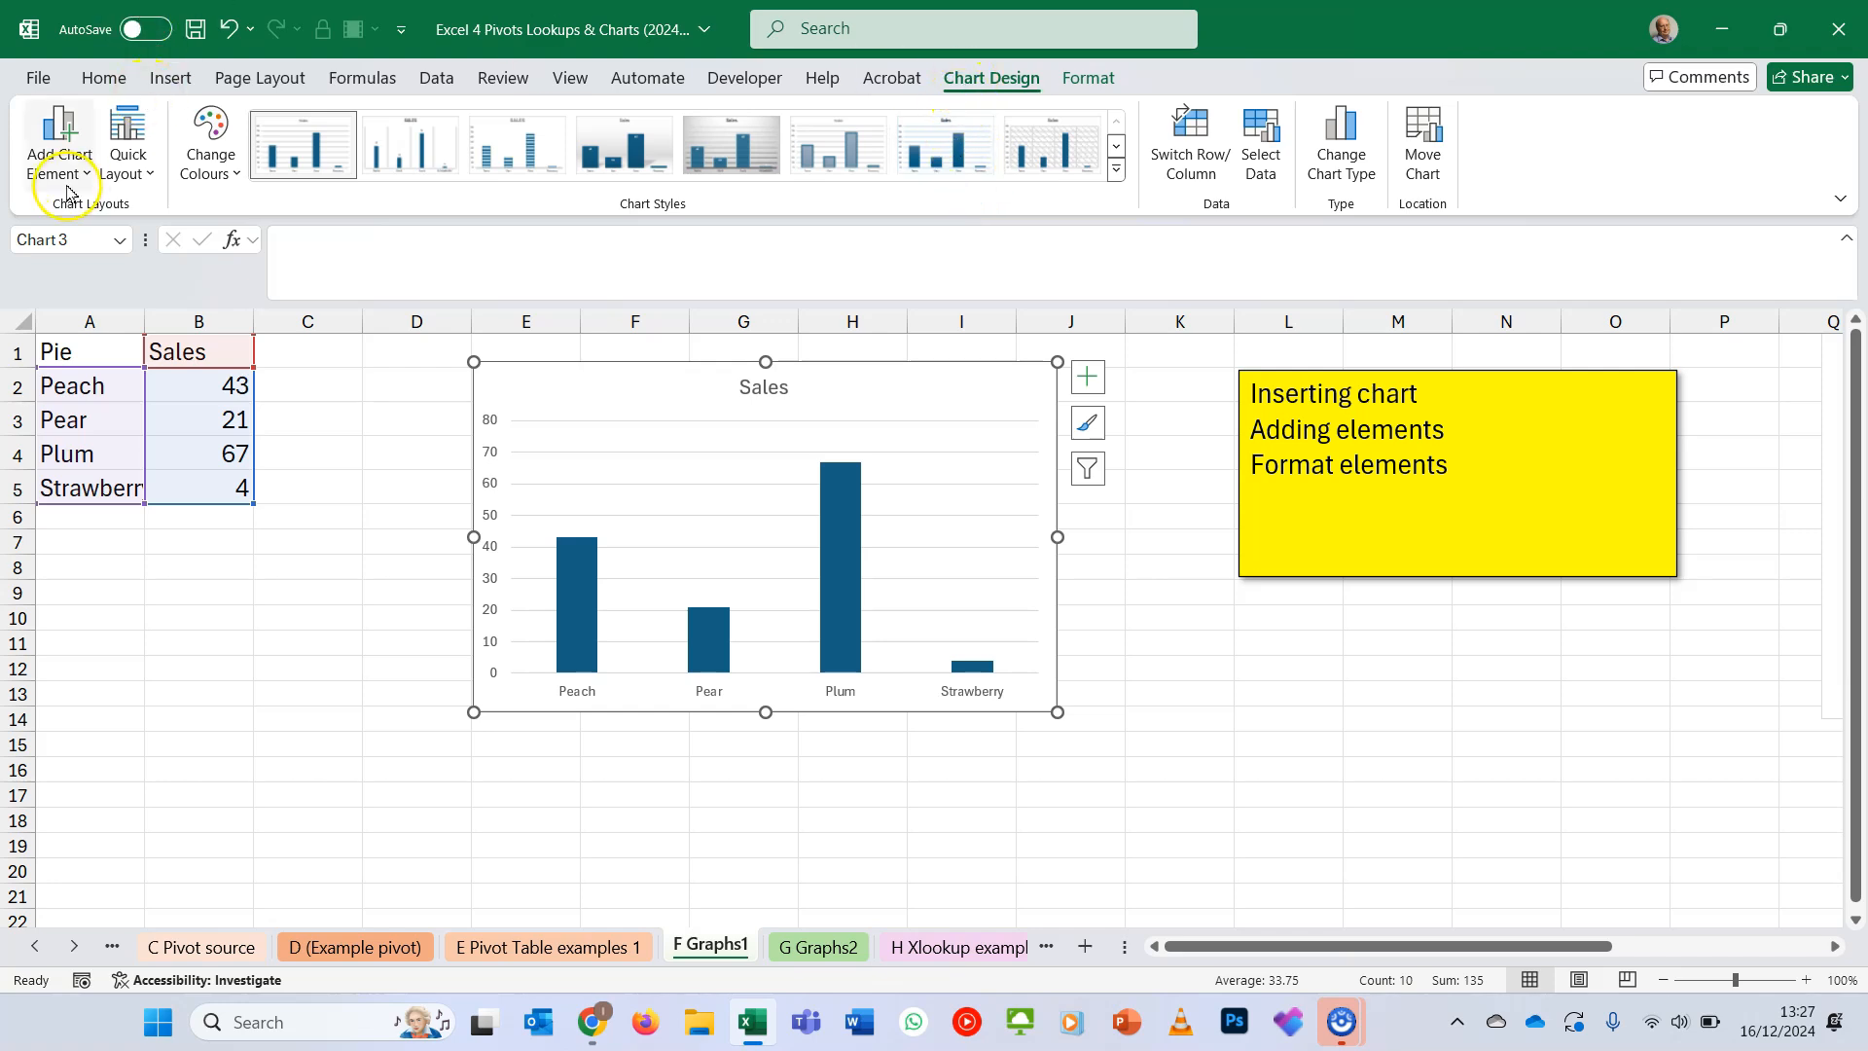
click(60, 163)
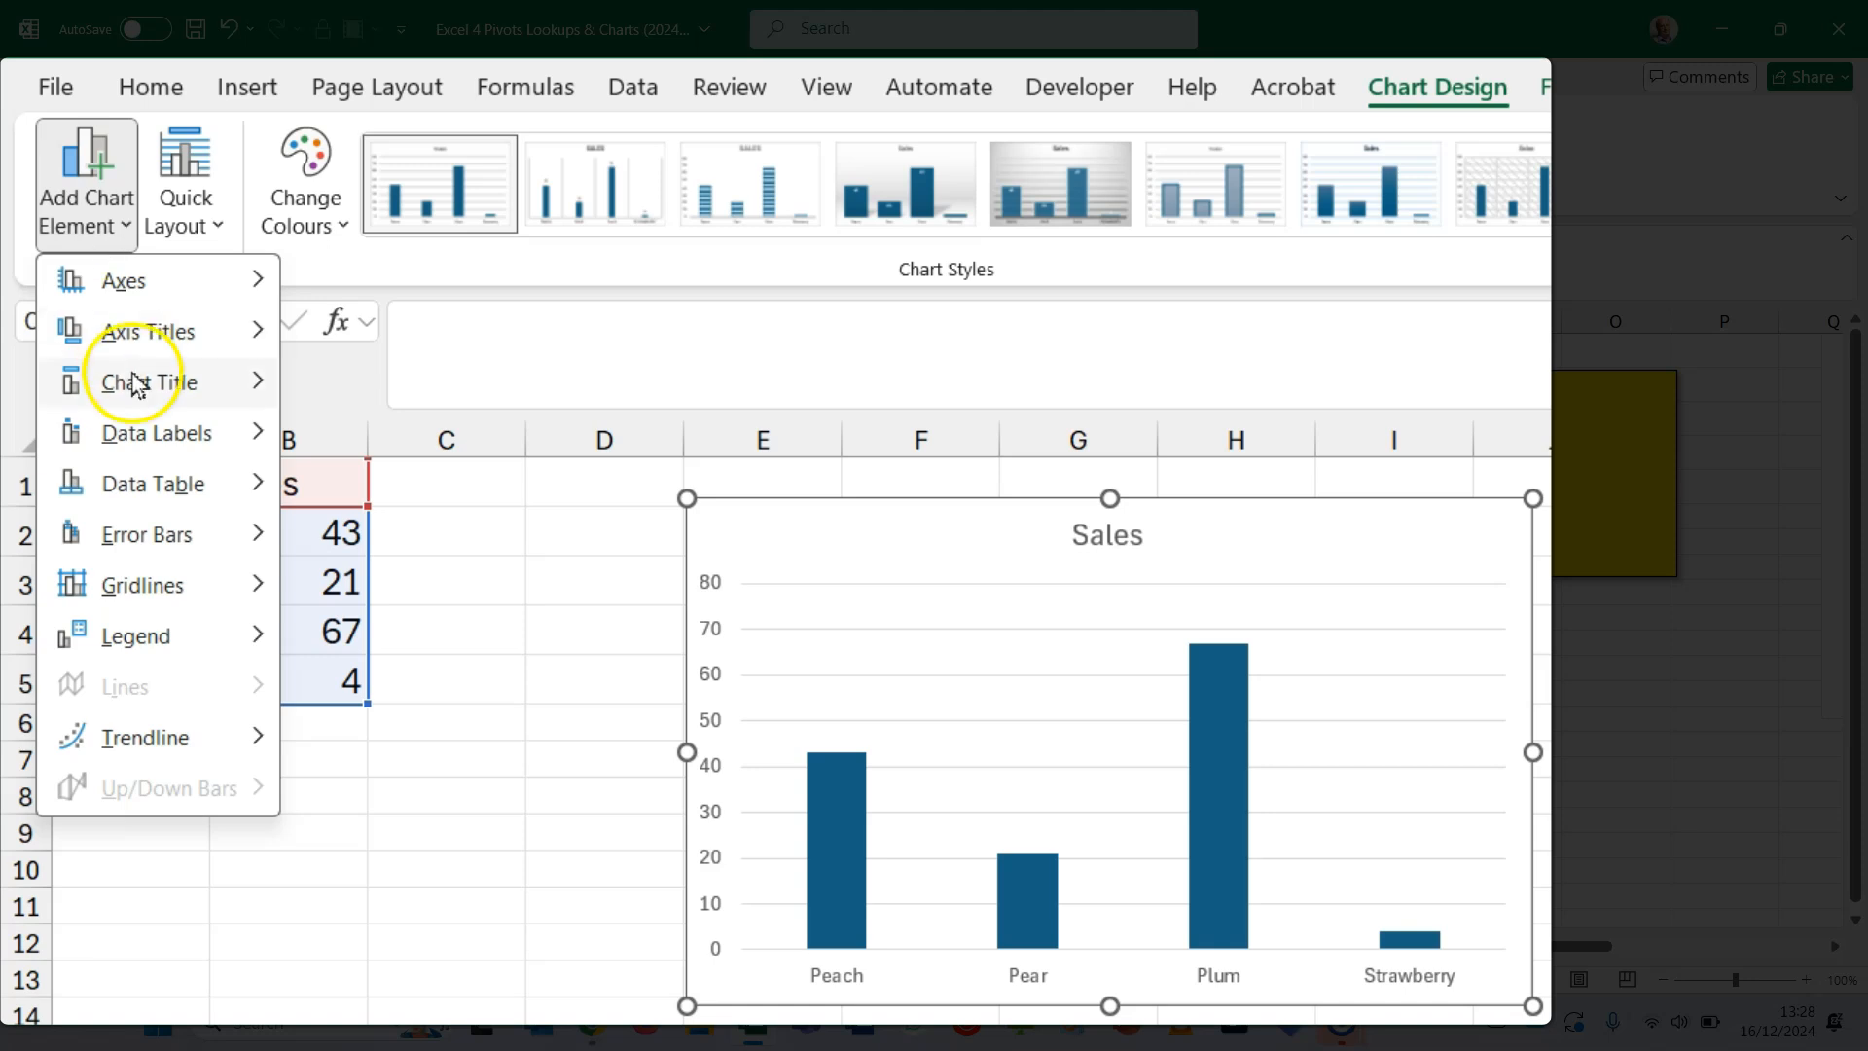
mouse_move(146, 431)
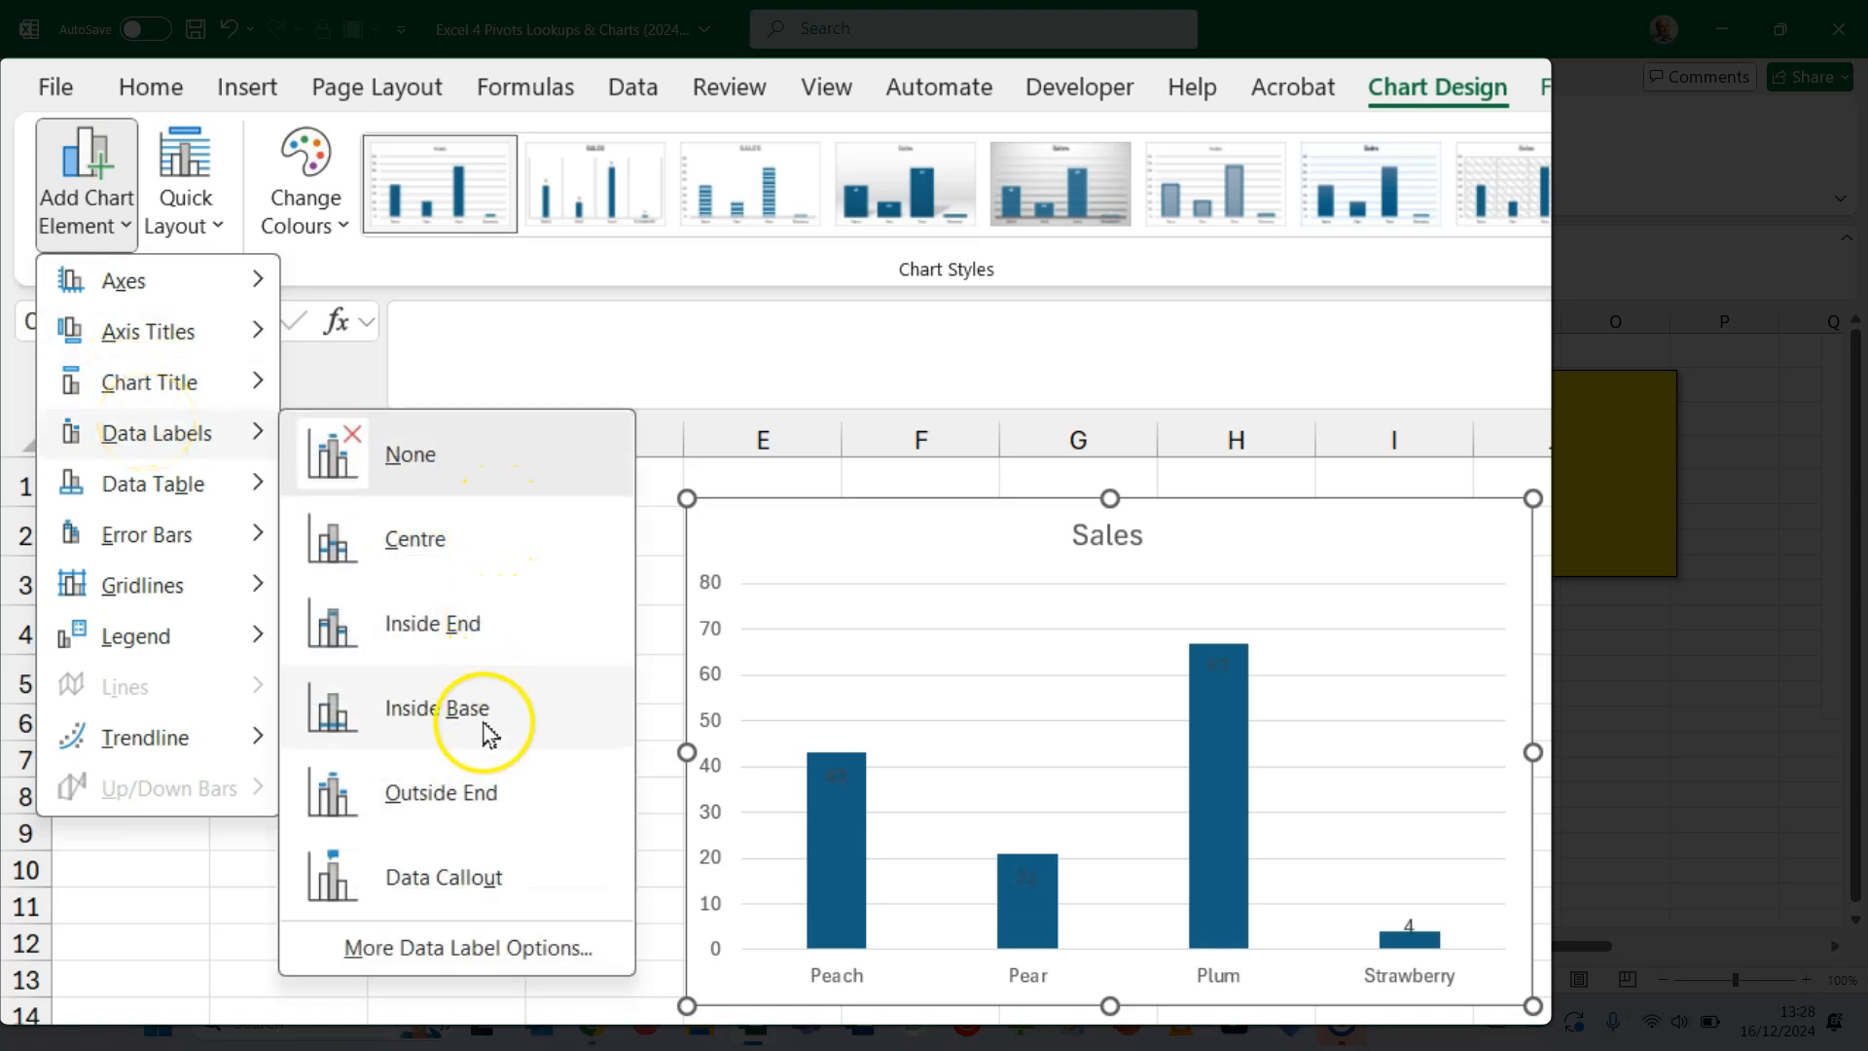
right_click(492, 798)
click(491, 798)
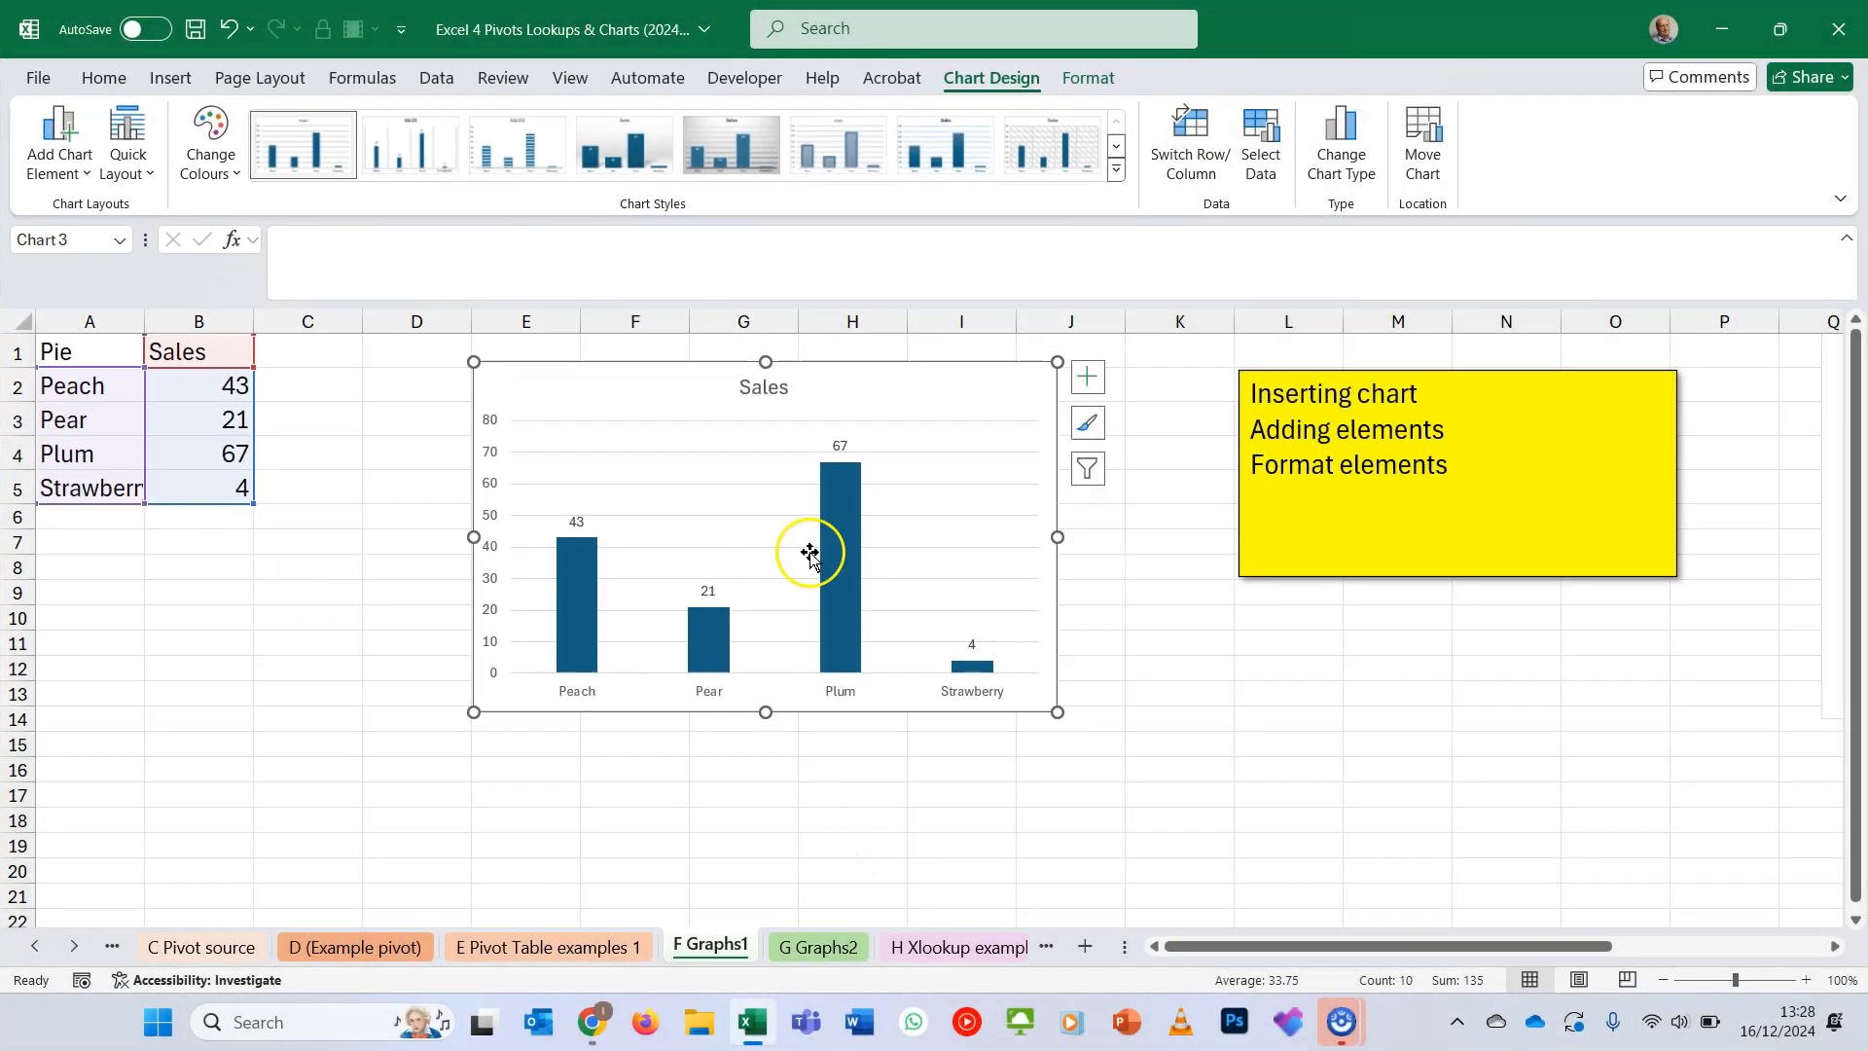
click(64, 172)
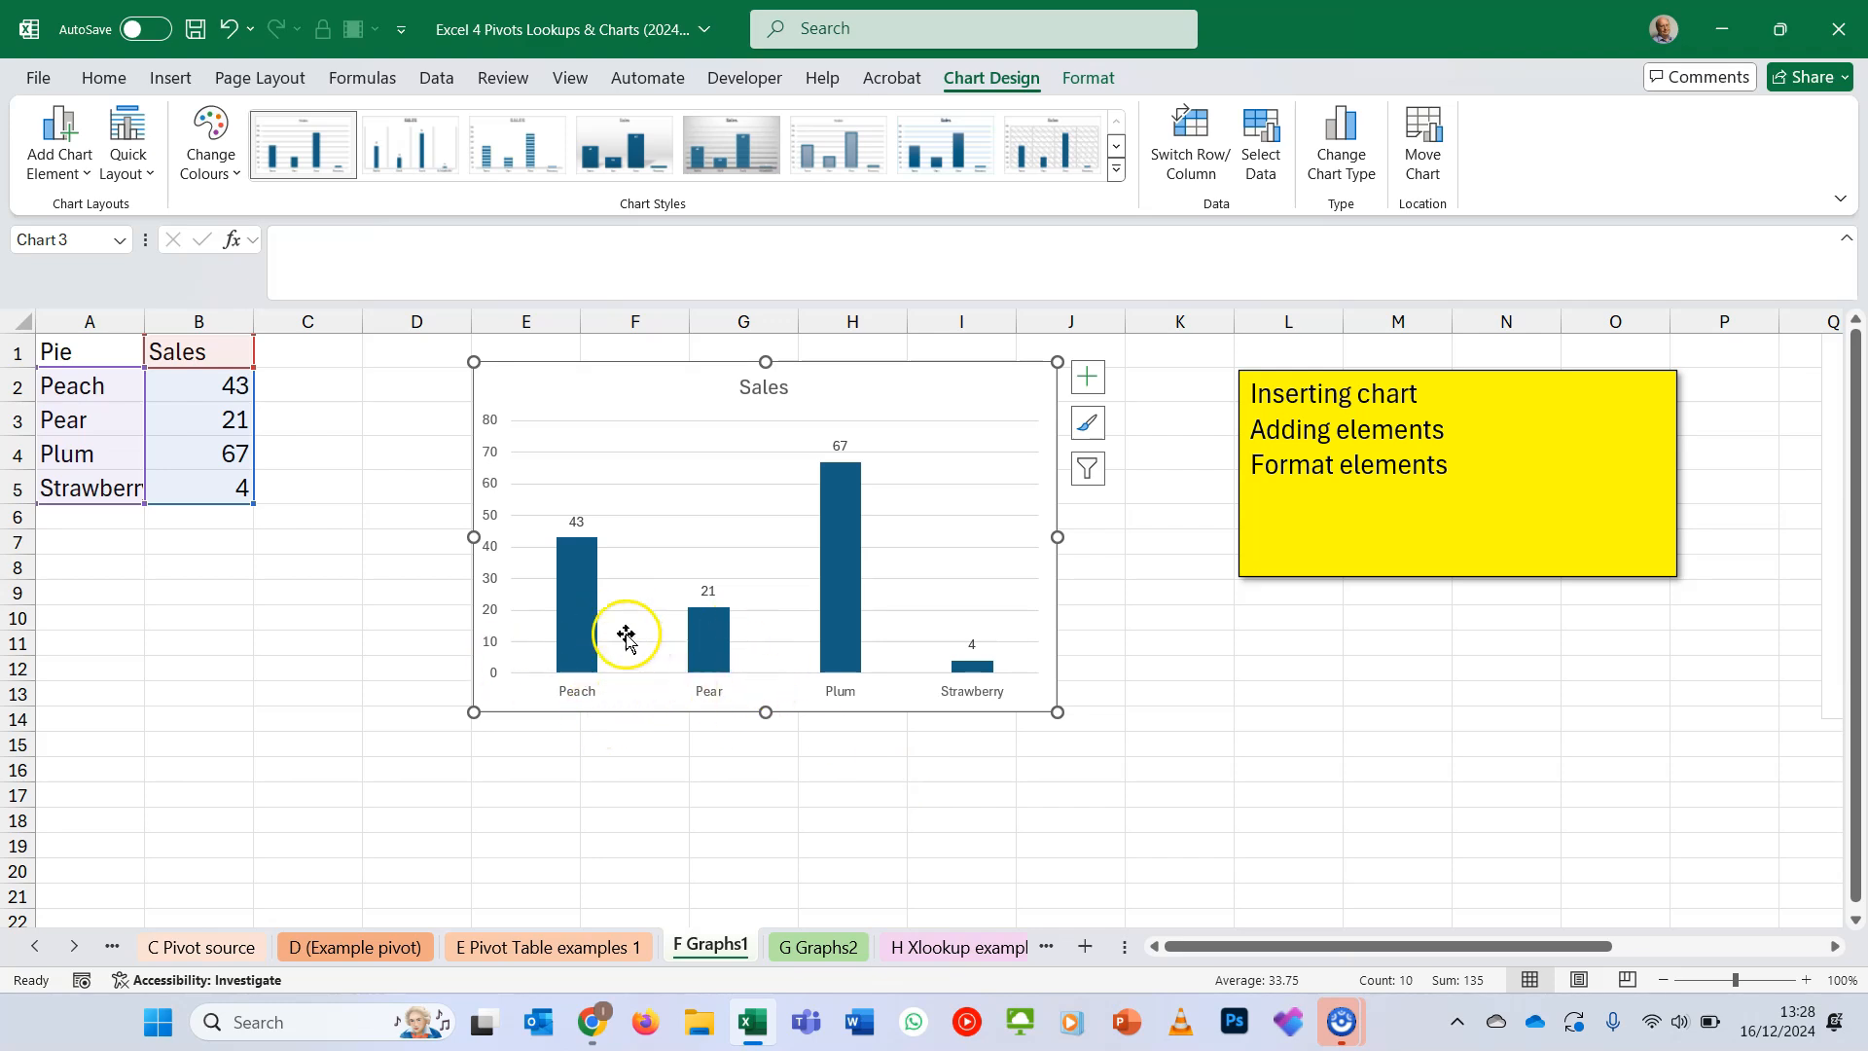
- Widen the Sales chart's columns by setting the data series gap width to 86%
mouse_move(582, 611)
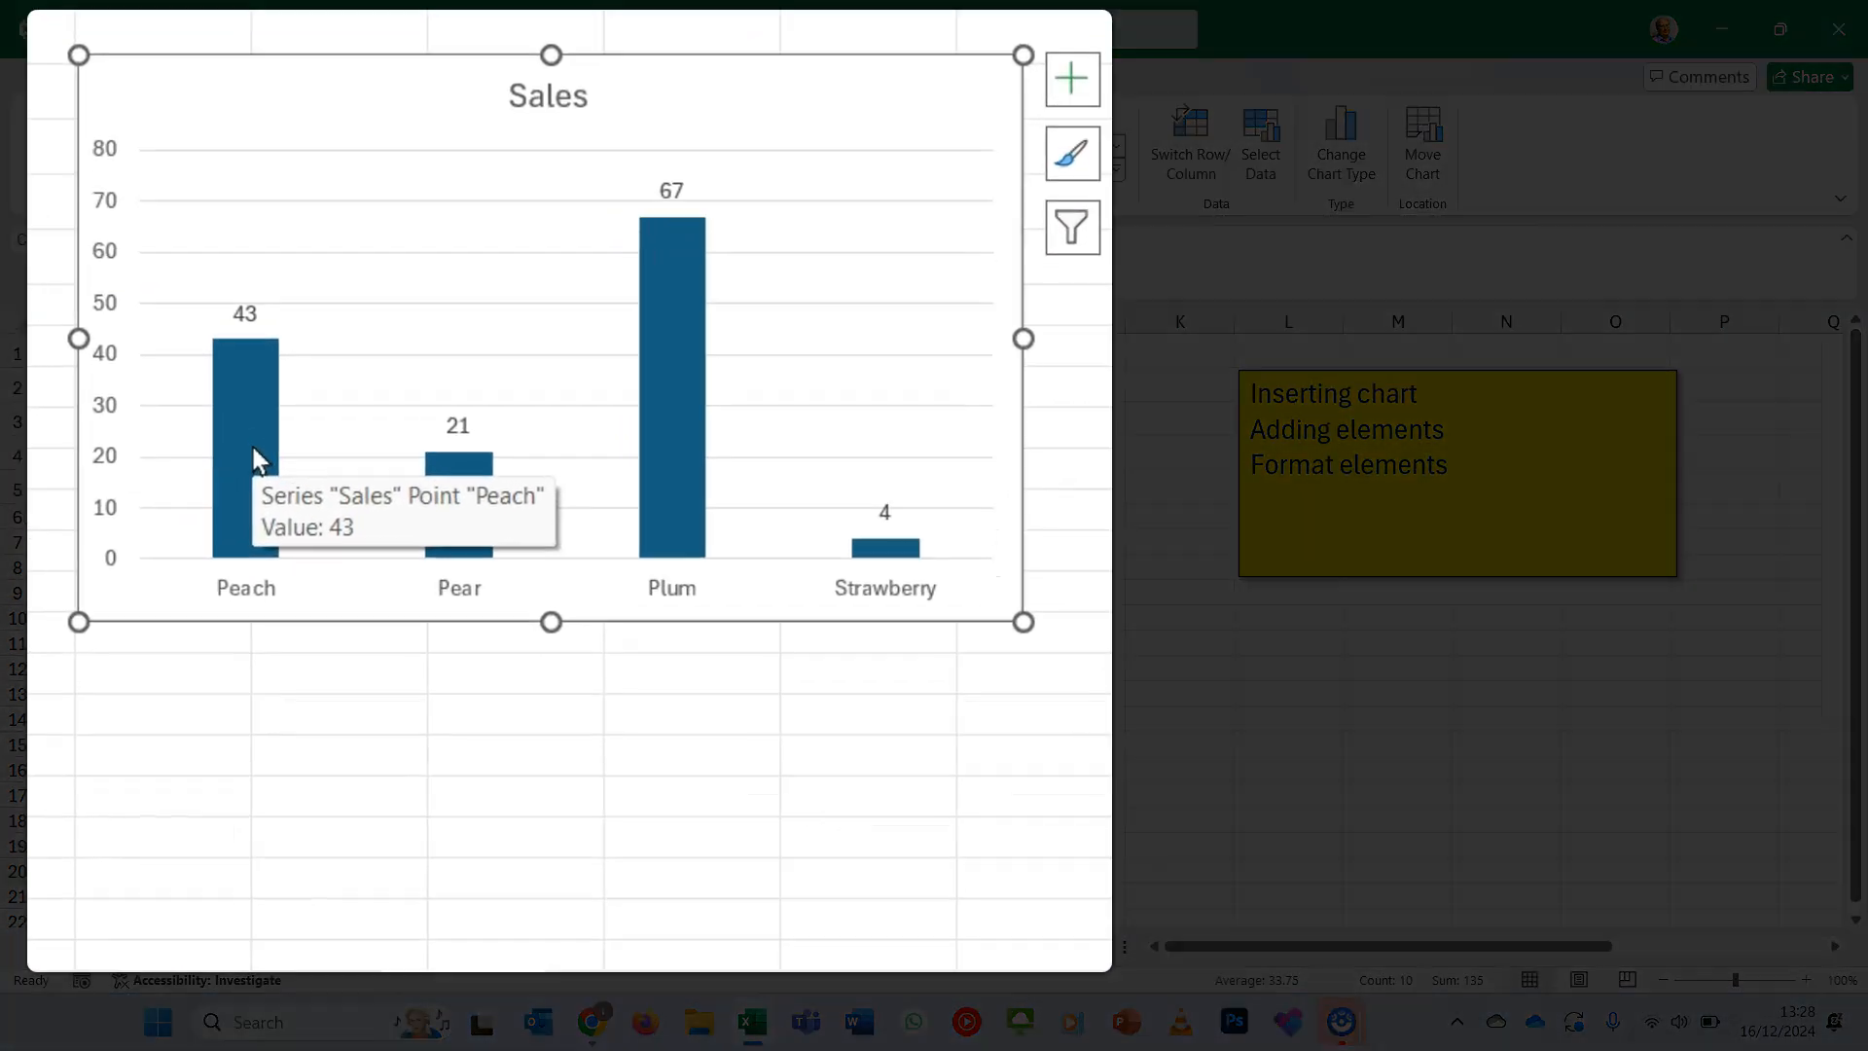
right_click(583, 611)
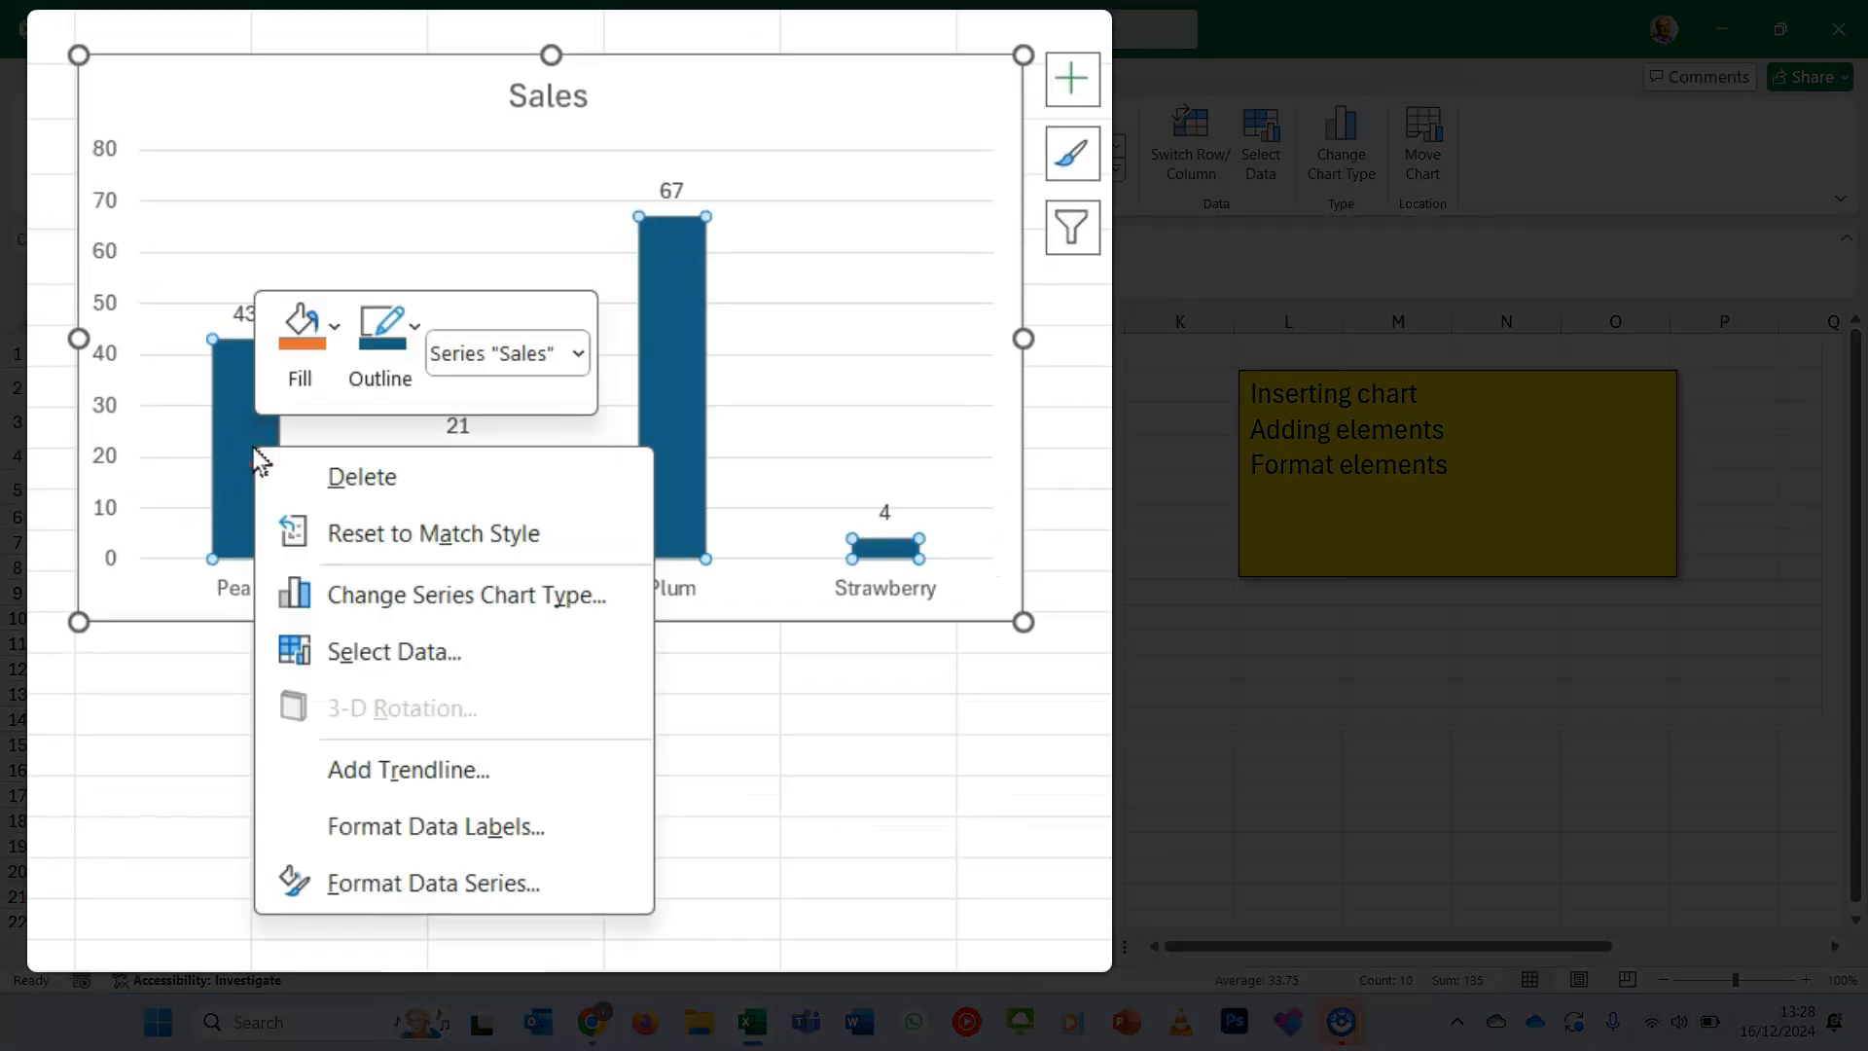
click(573, 897)
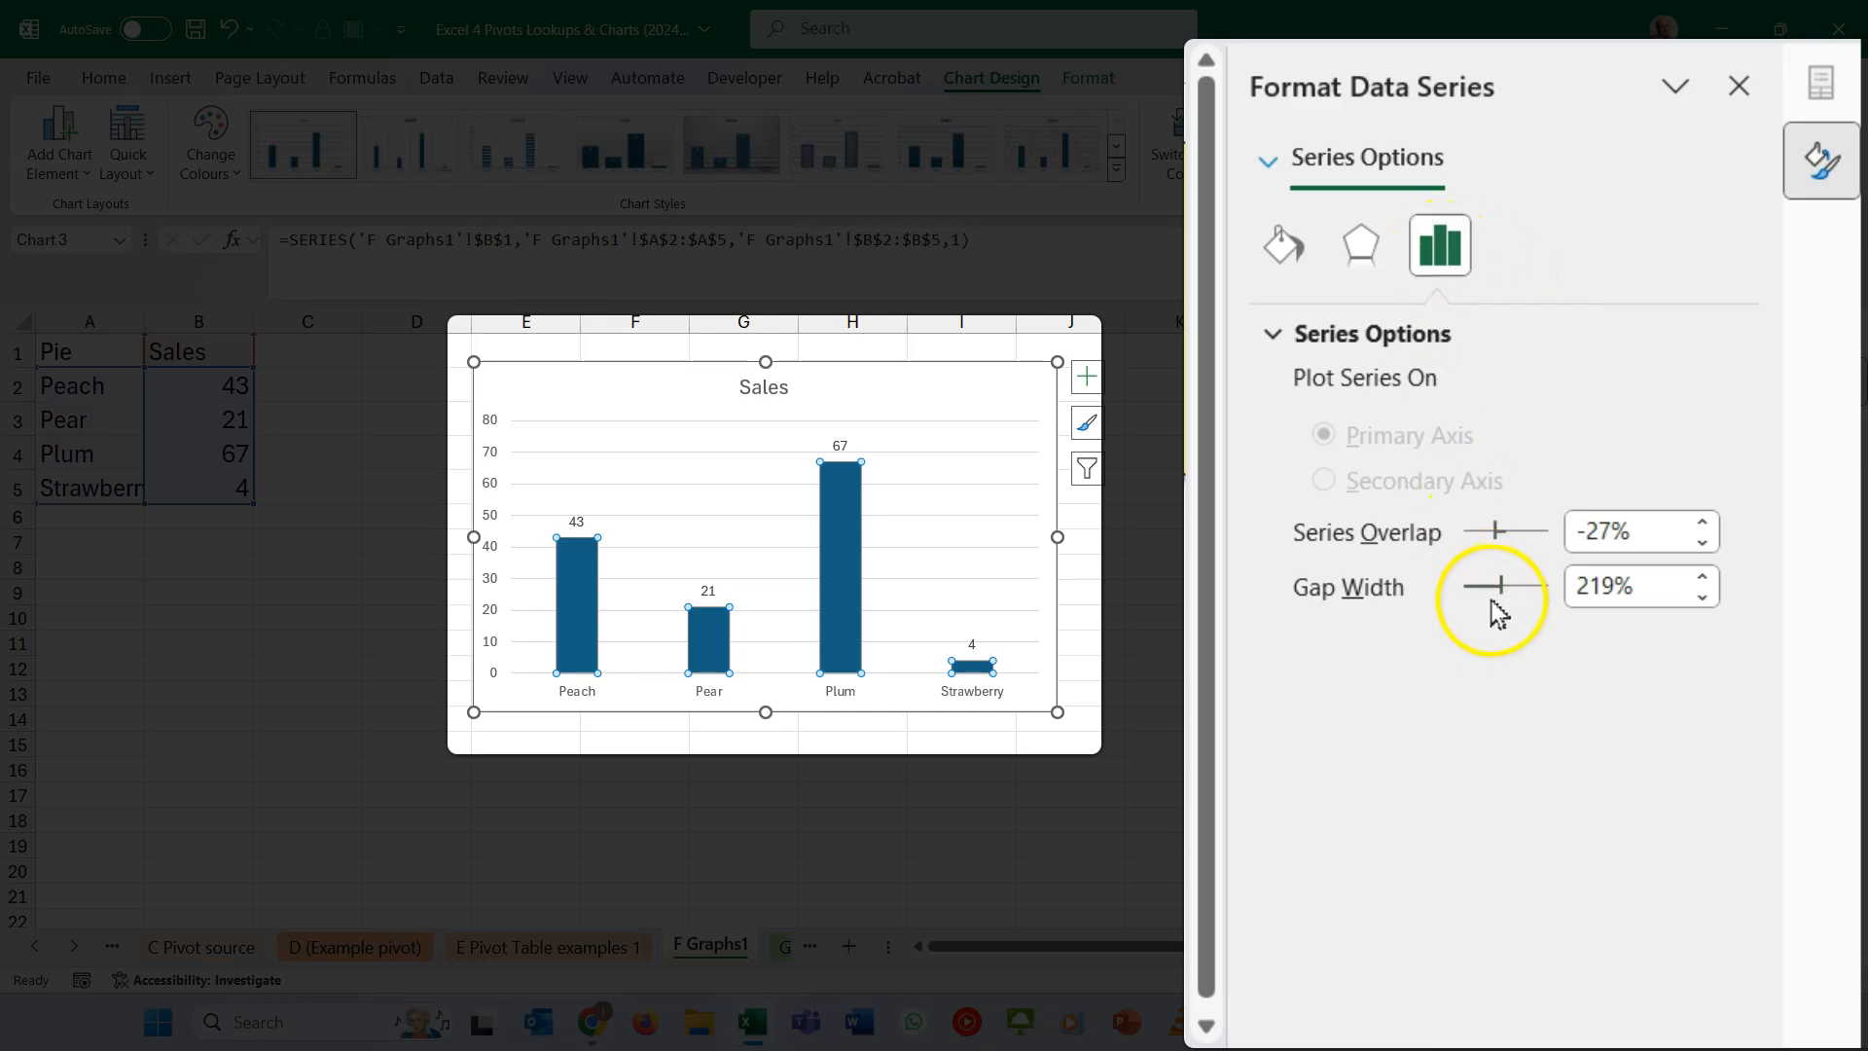
drag(1499, 587, 1476, 587)
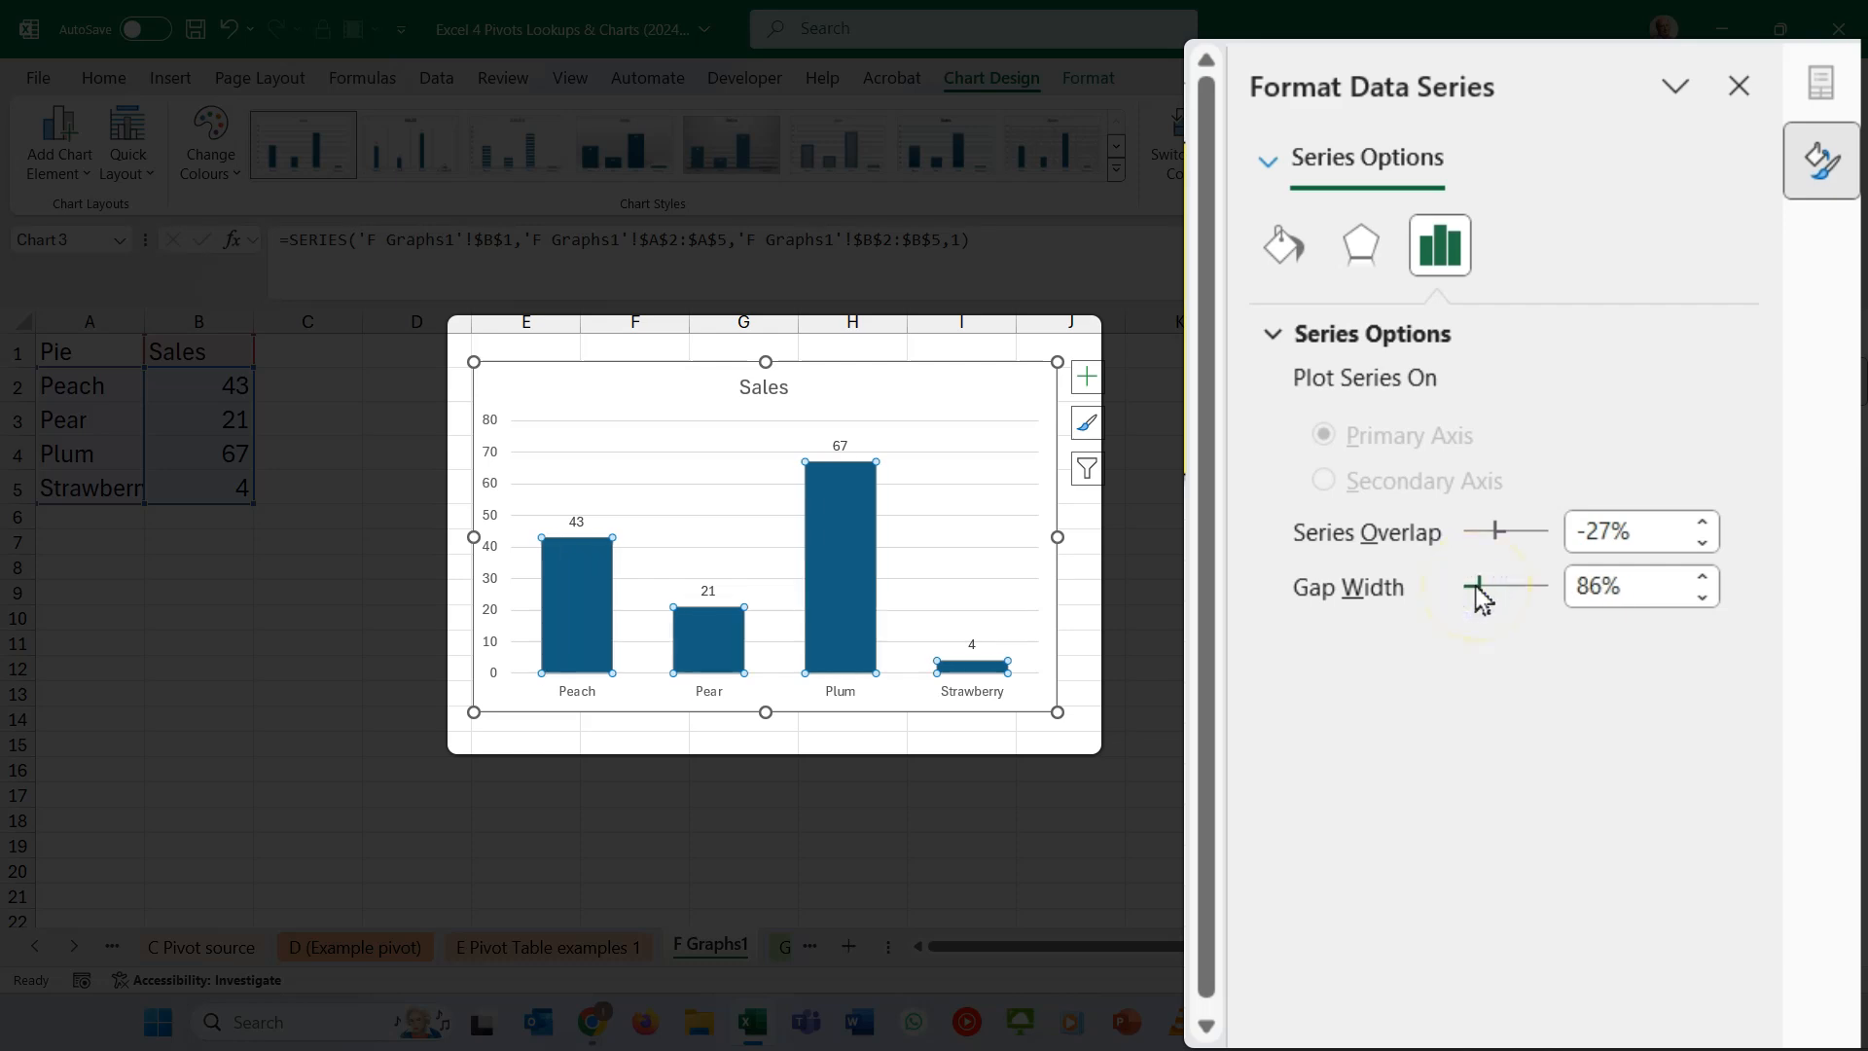
- Fill the columns of the Sales chart with a light green theme colour
click(1282, 243)
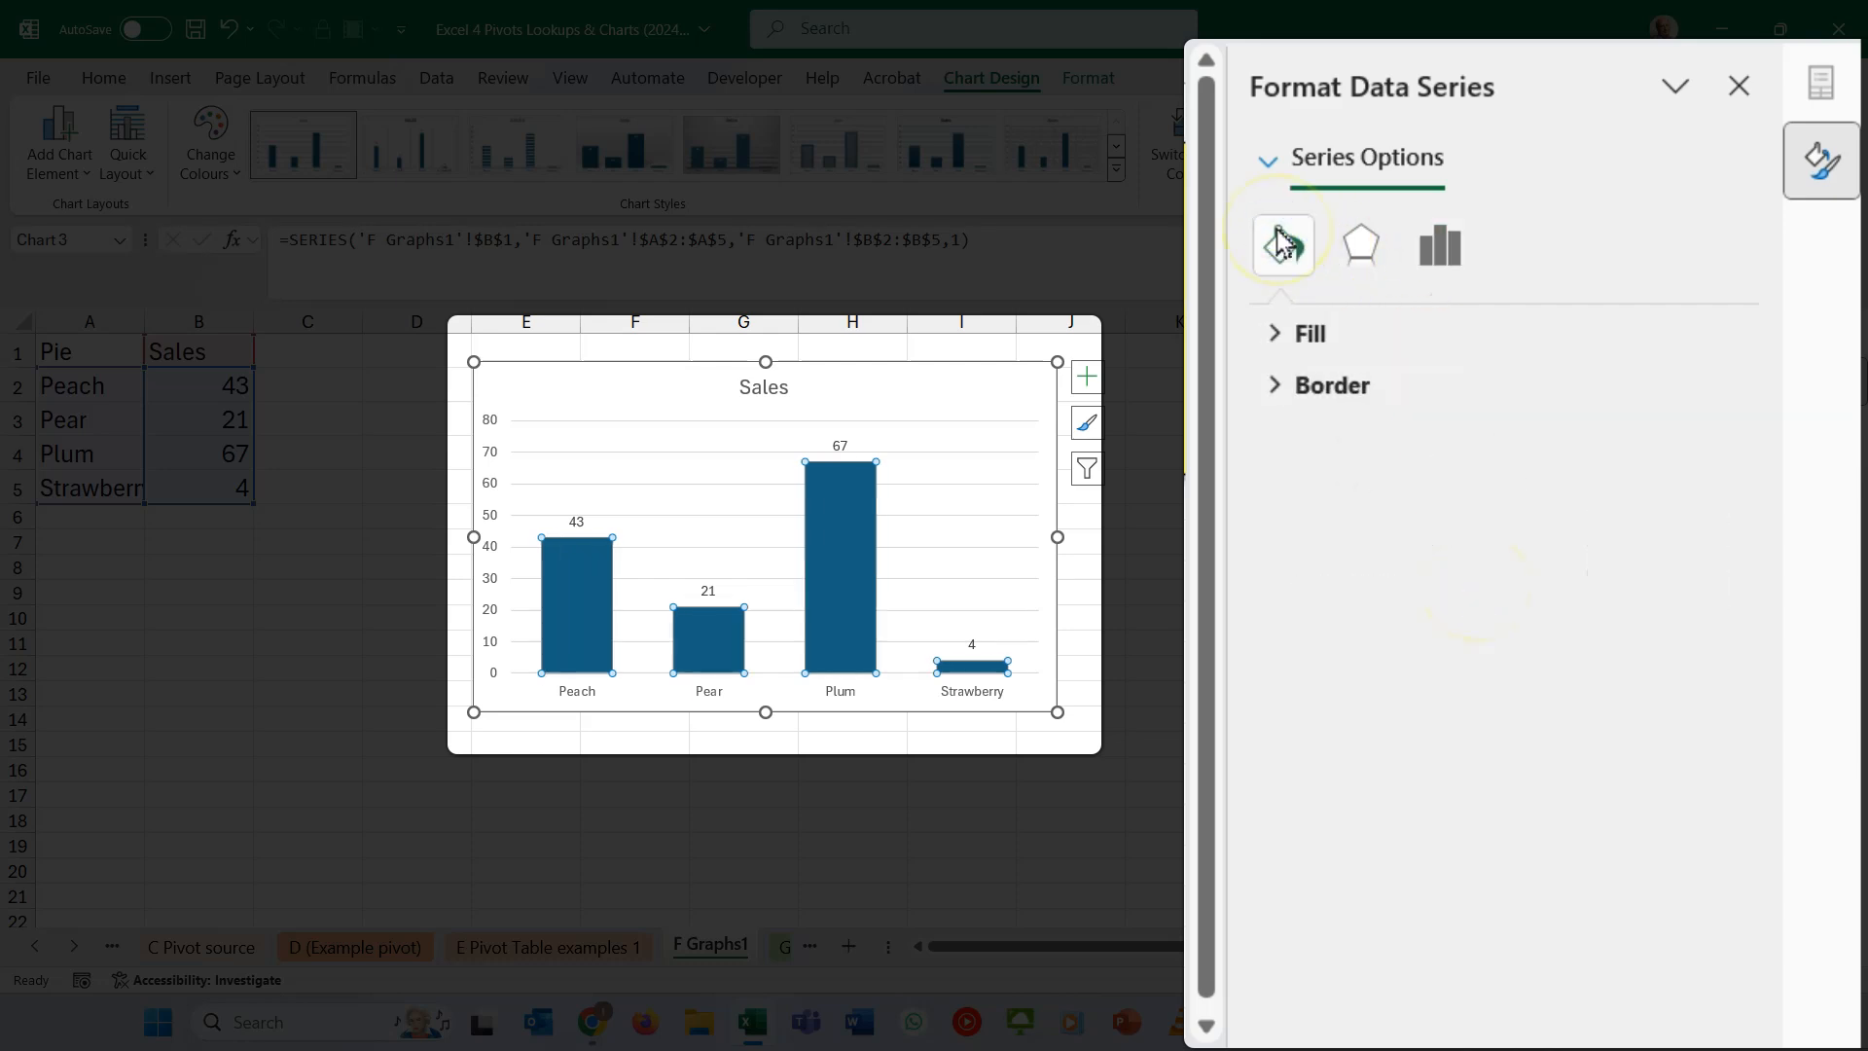
click(1274, 335)
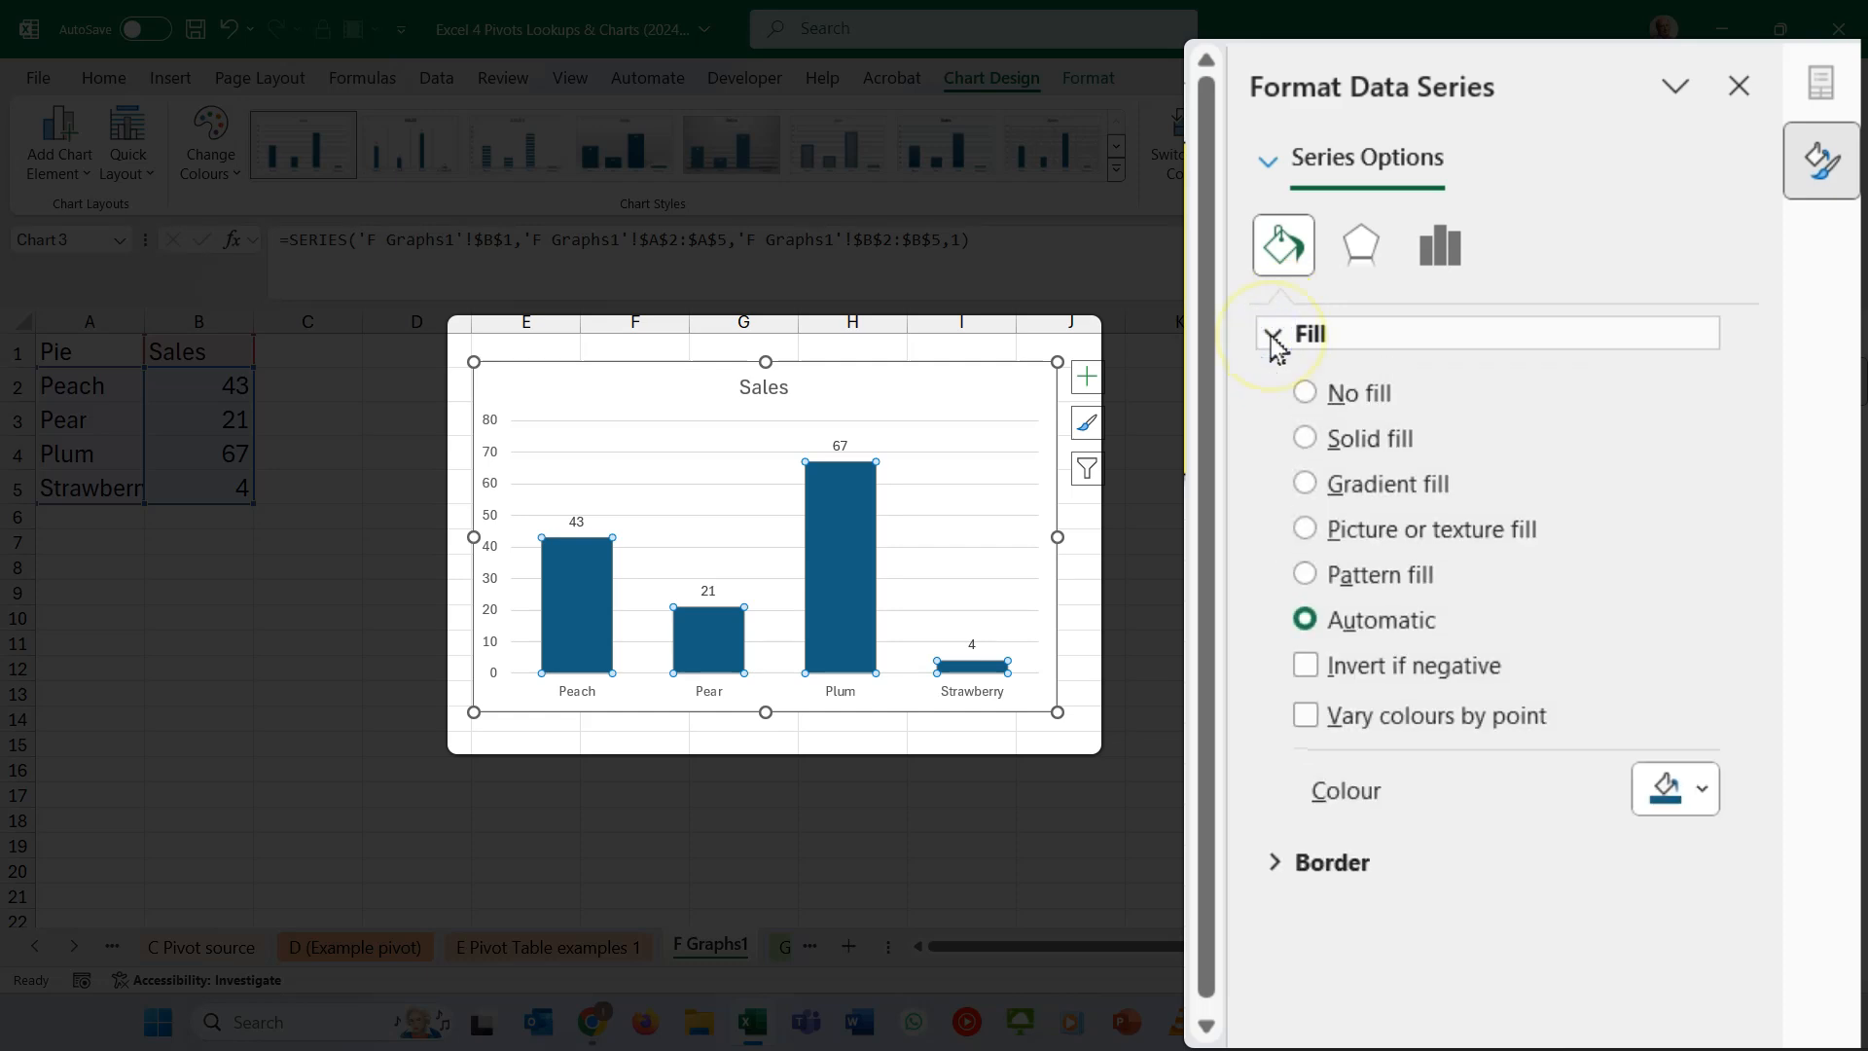
click(1667, 792)
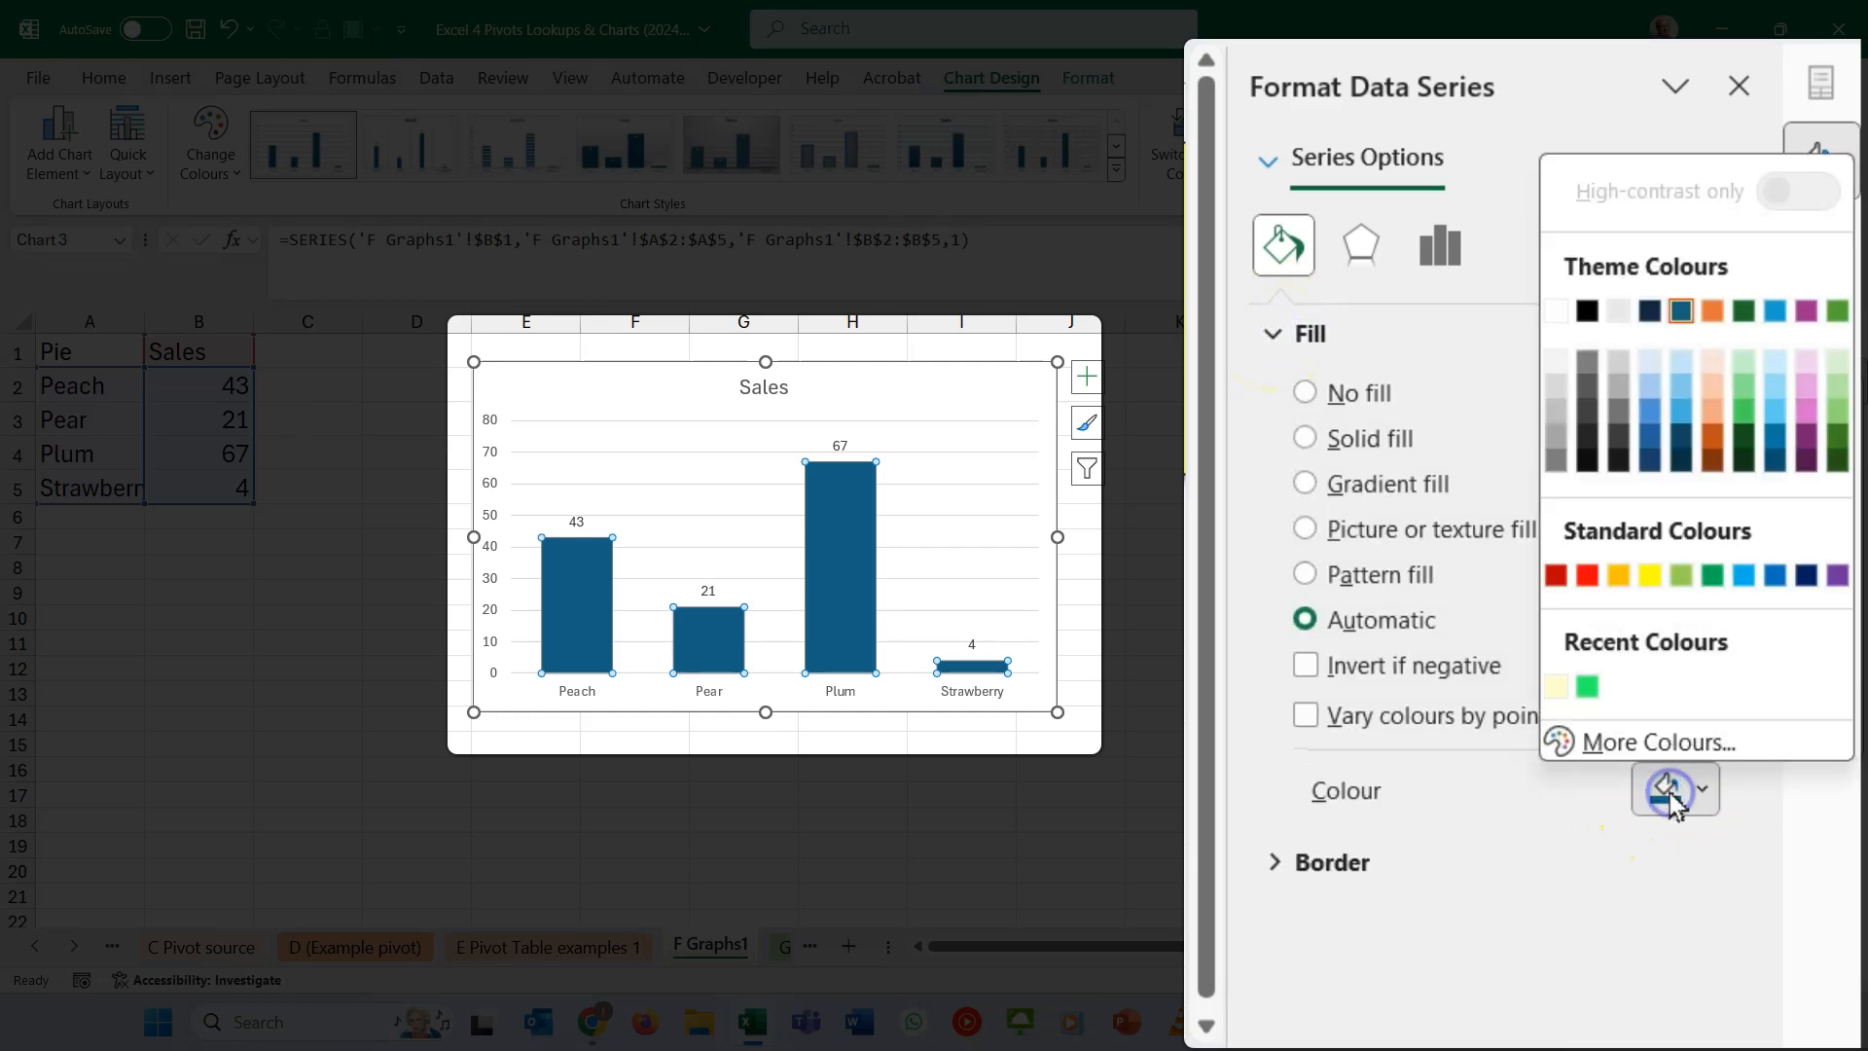
click(1751, 384)
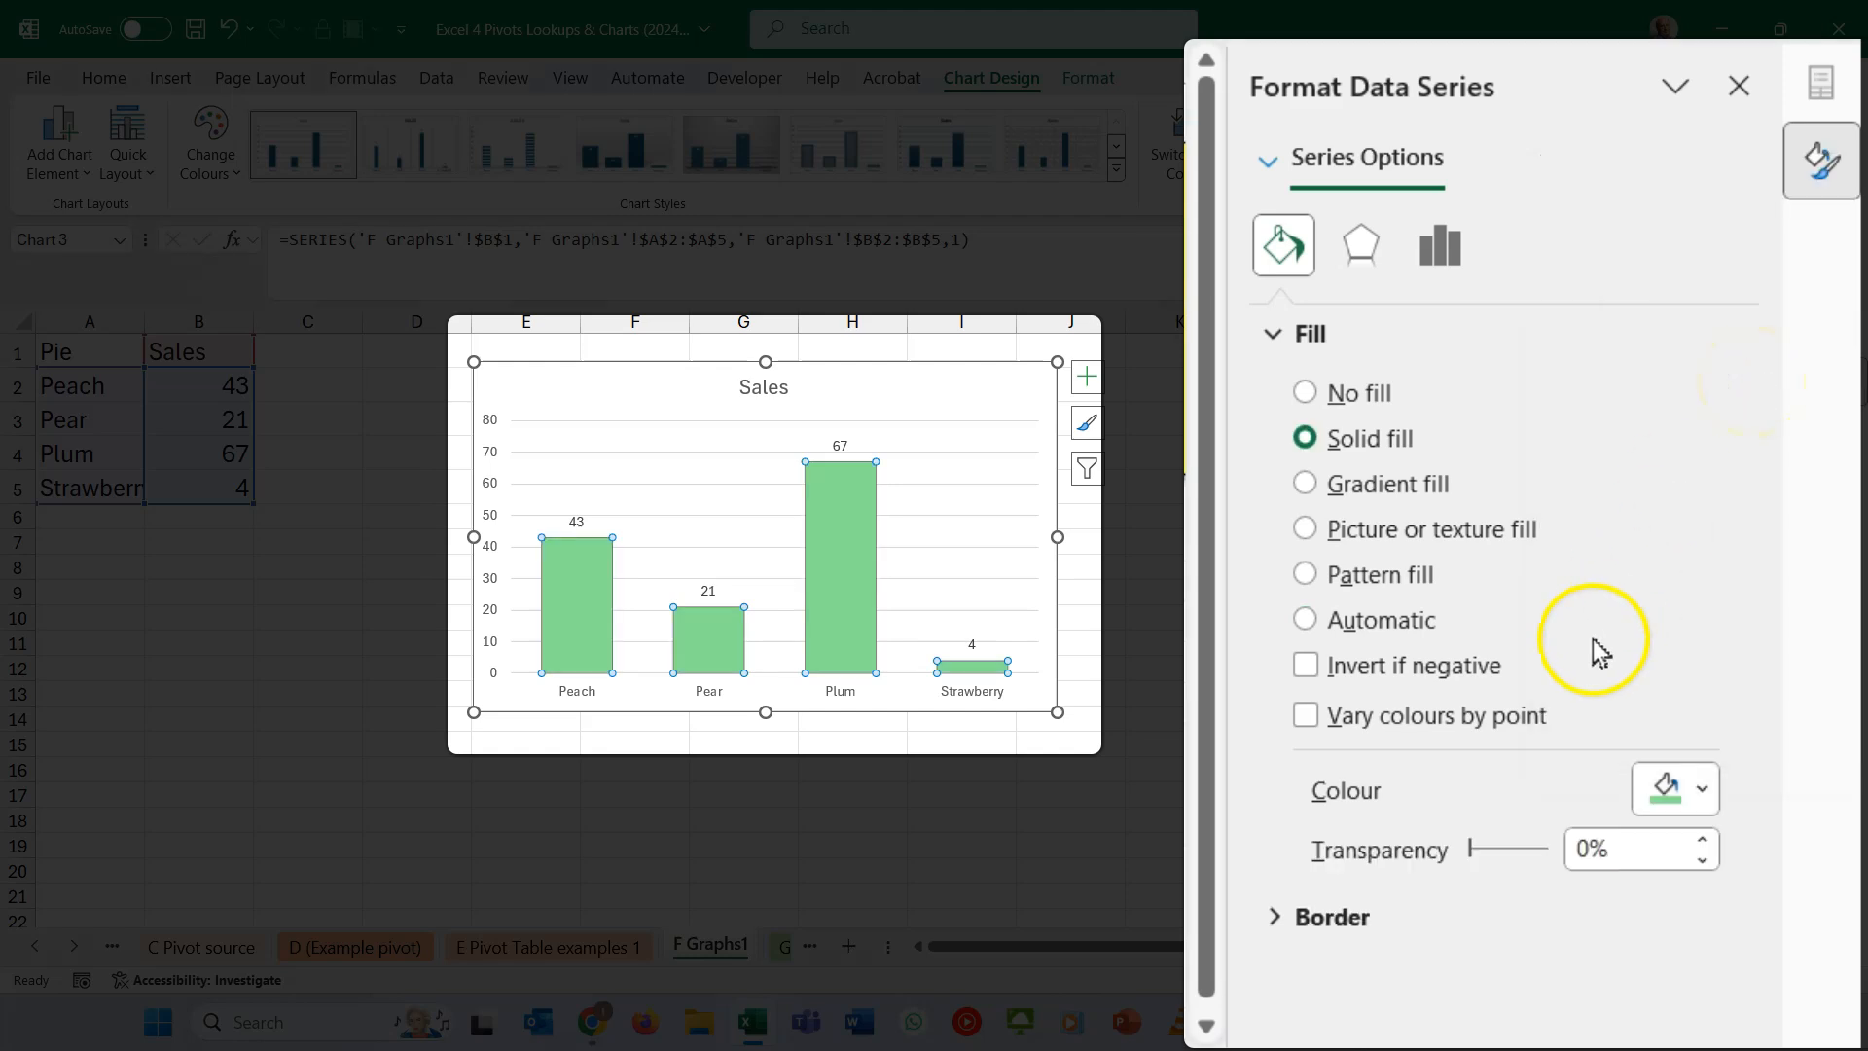
click(1531, 175)
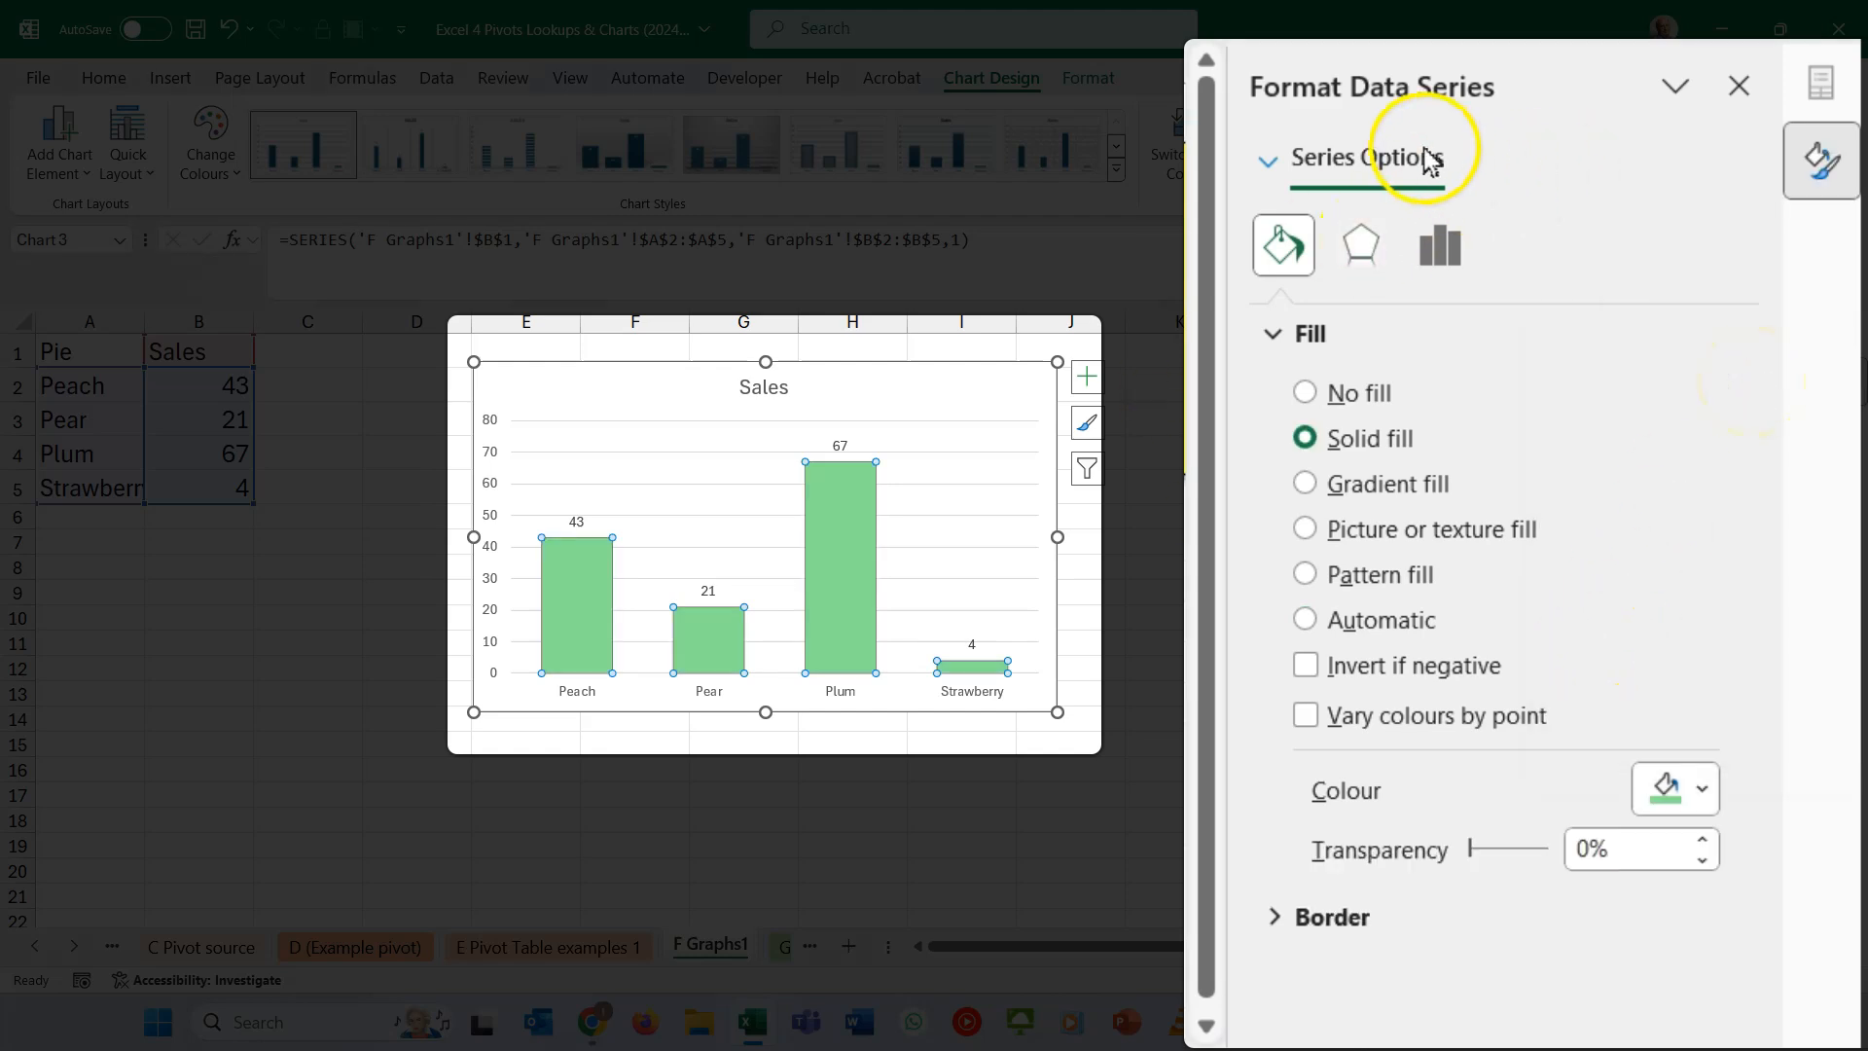
- Fill the chart area of the Sales chart with solid standard yellow
click(1271, 168)
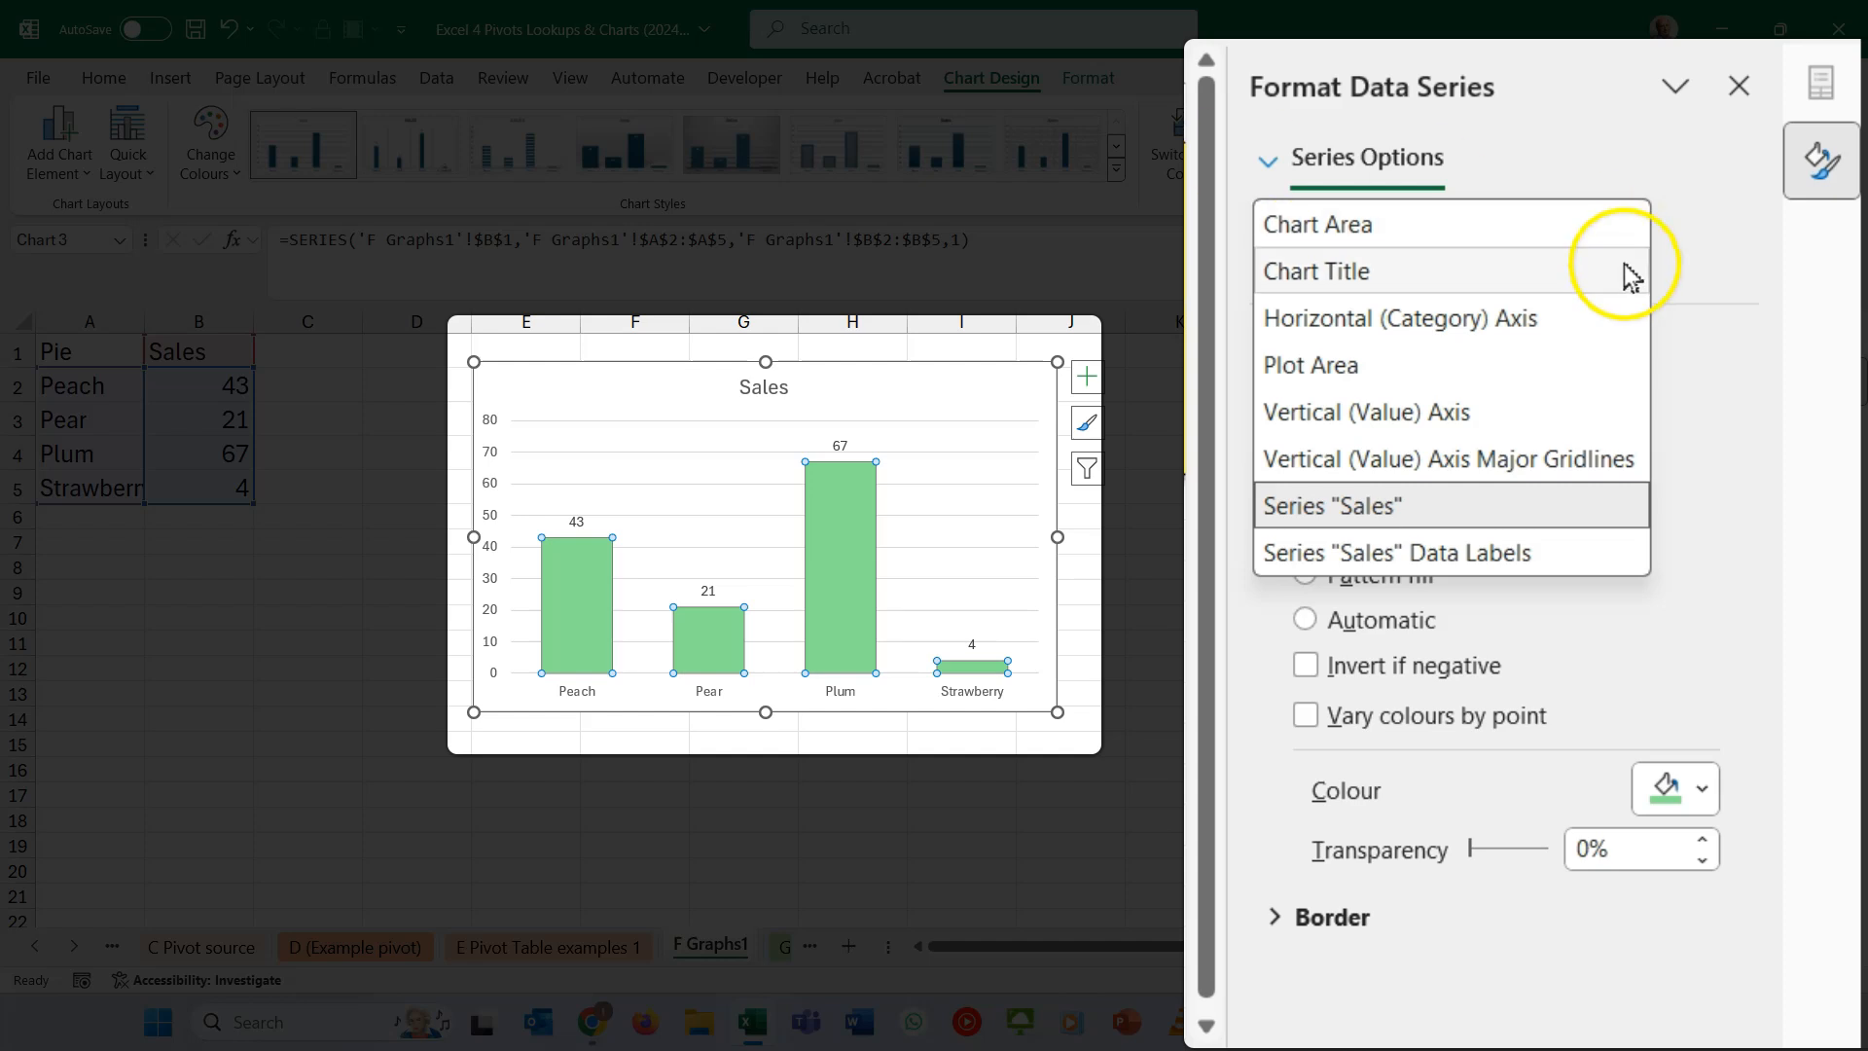
click(1603, 239)
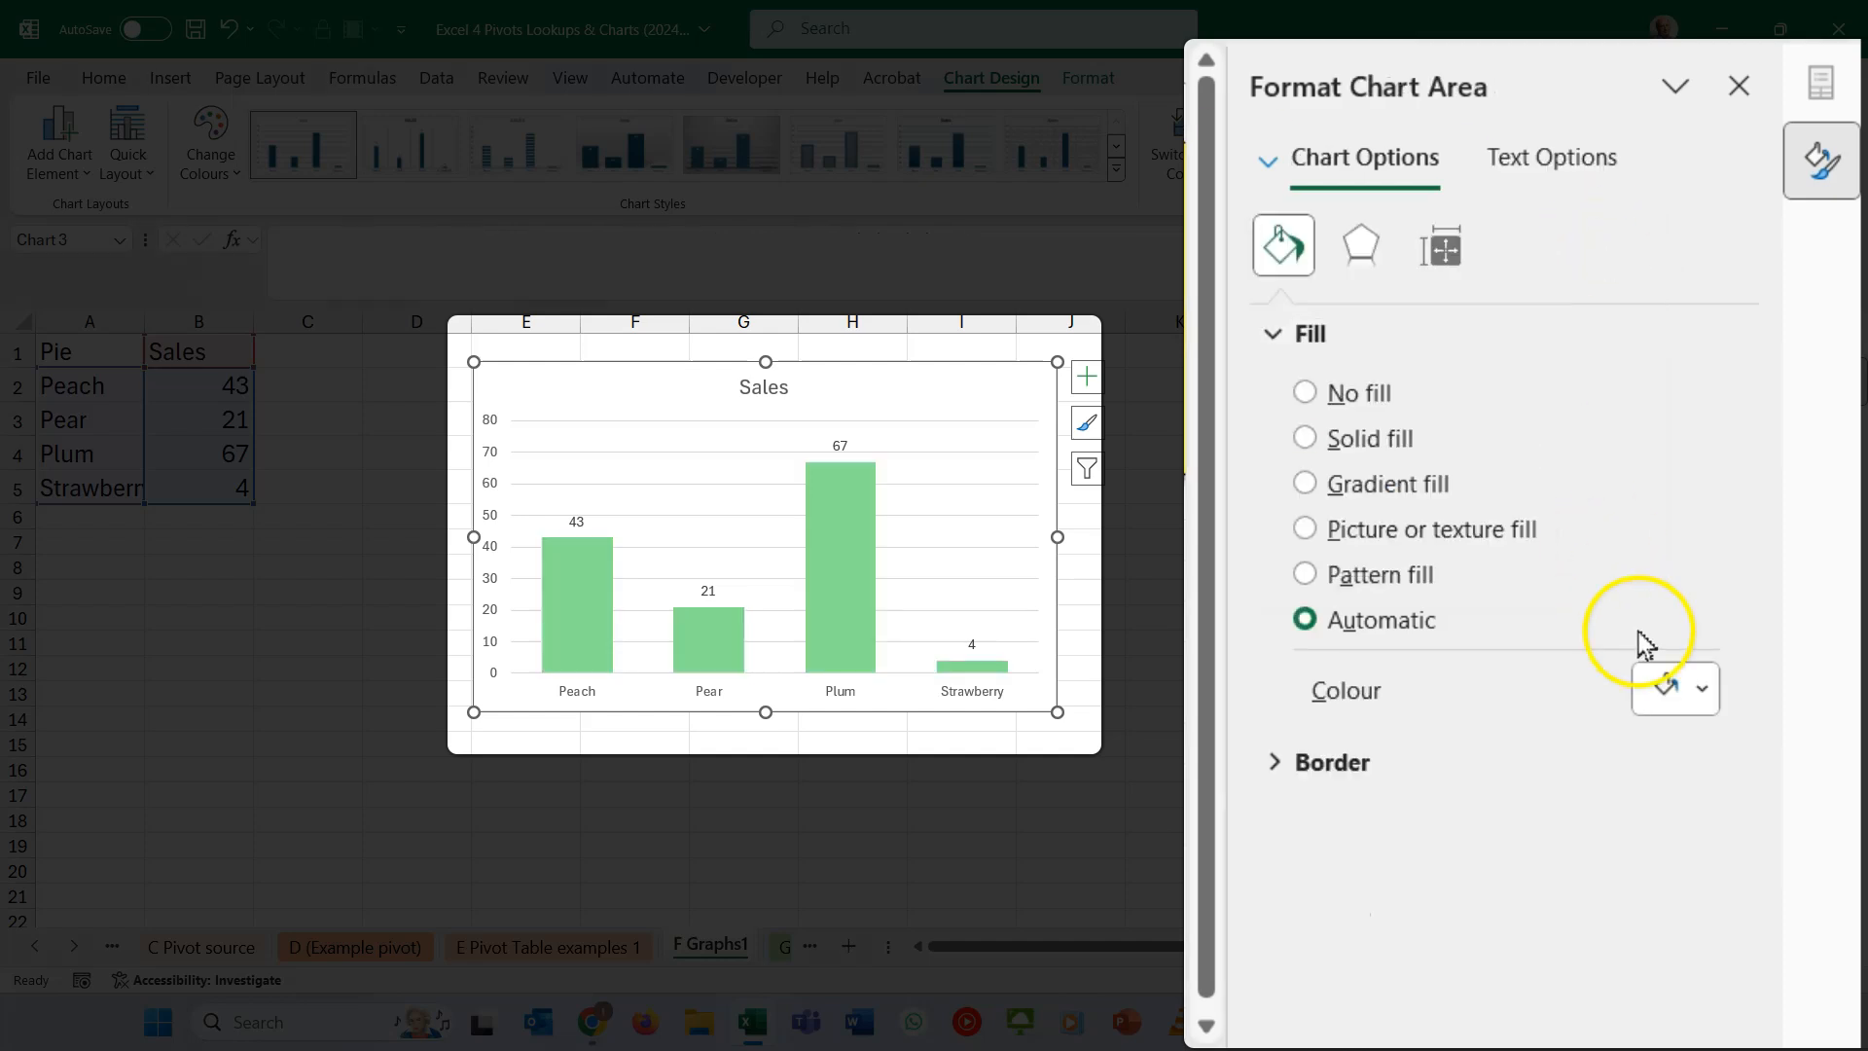
click(1703, 689)
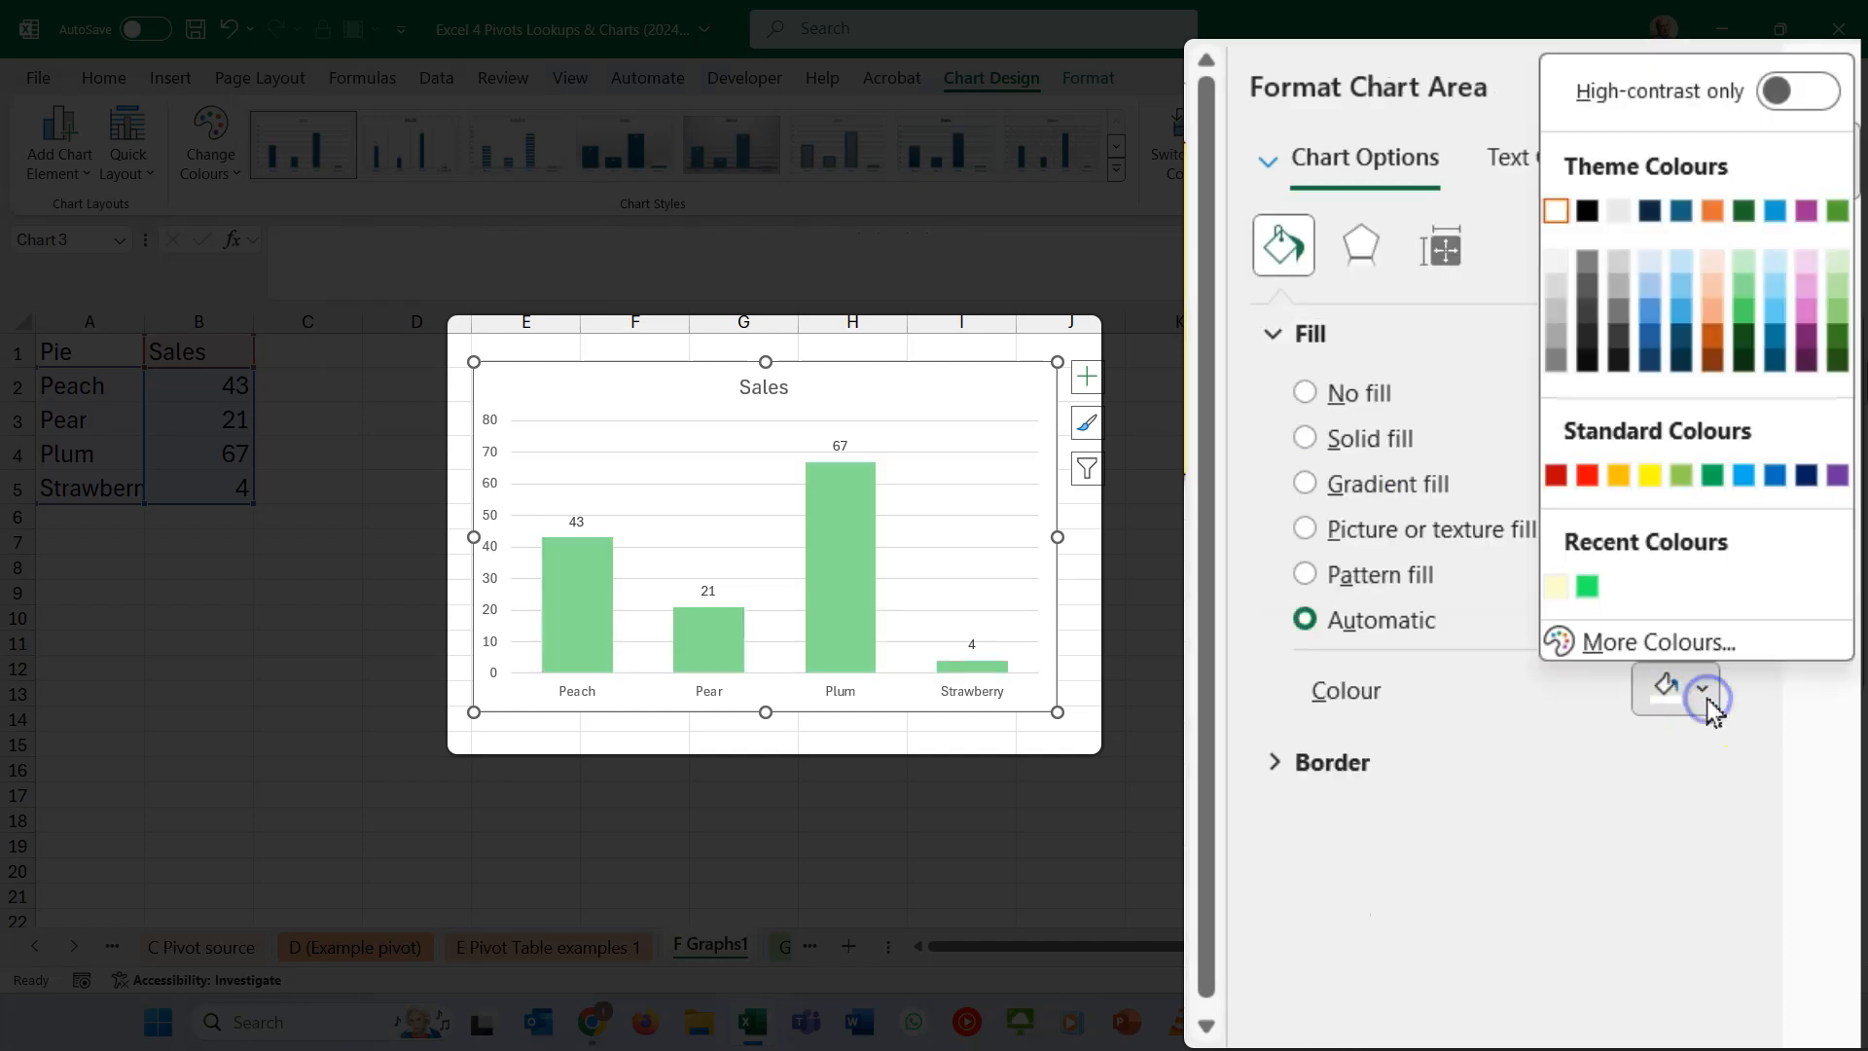
click(1648, 476)
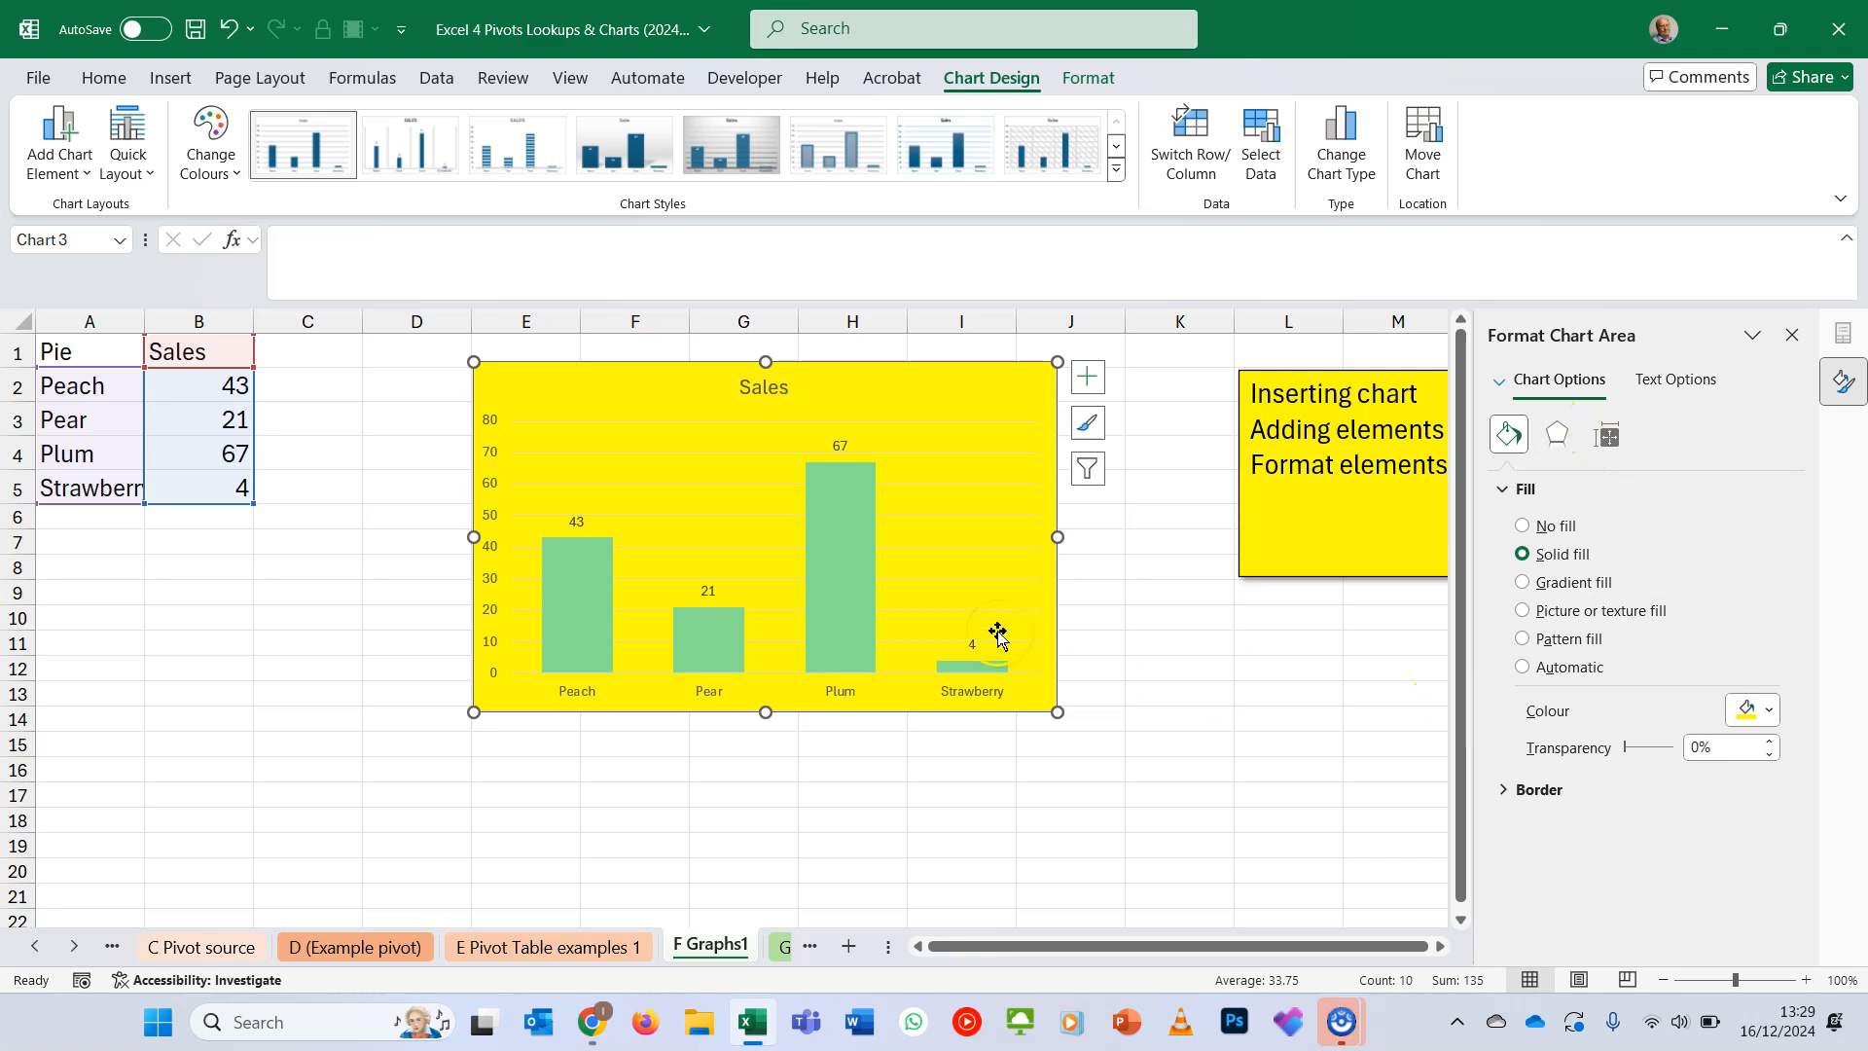
- Format the Sales chart title with a standard orange background fill and dark red text
right_click(758, 398)
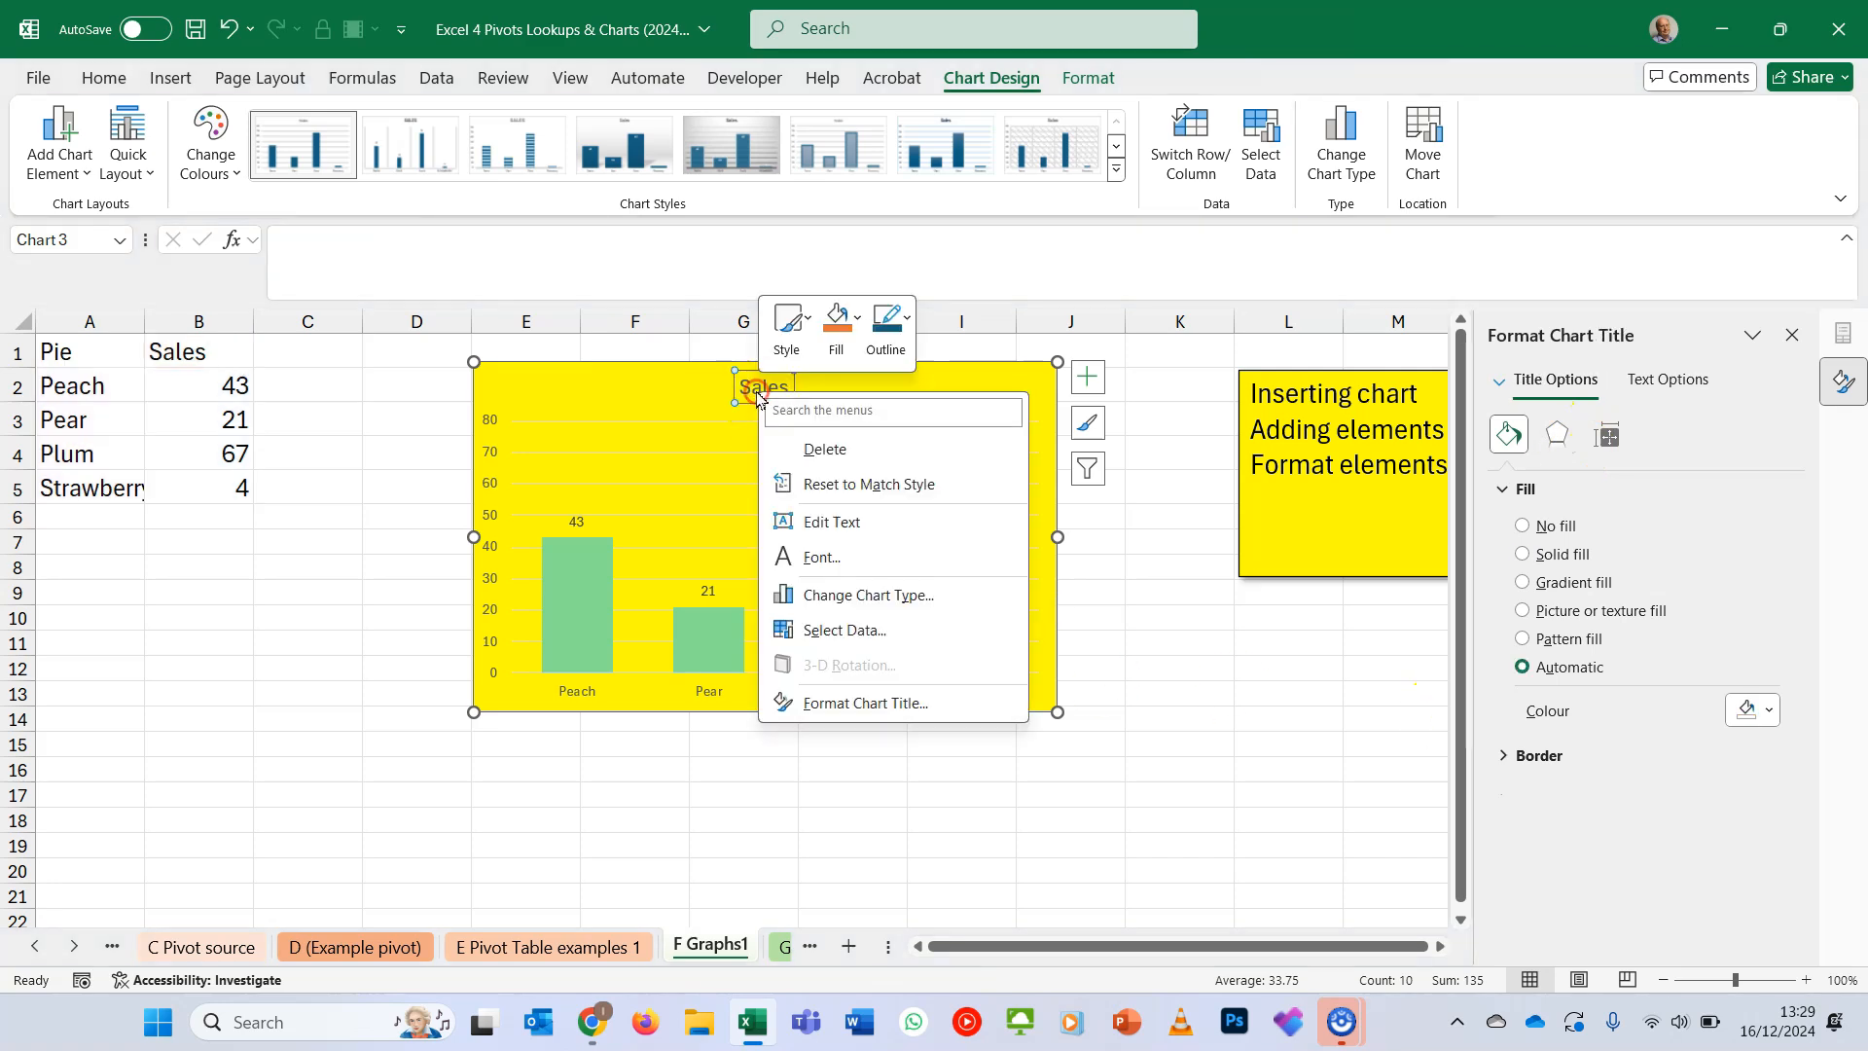
click(899, 711)
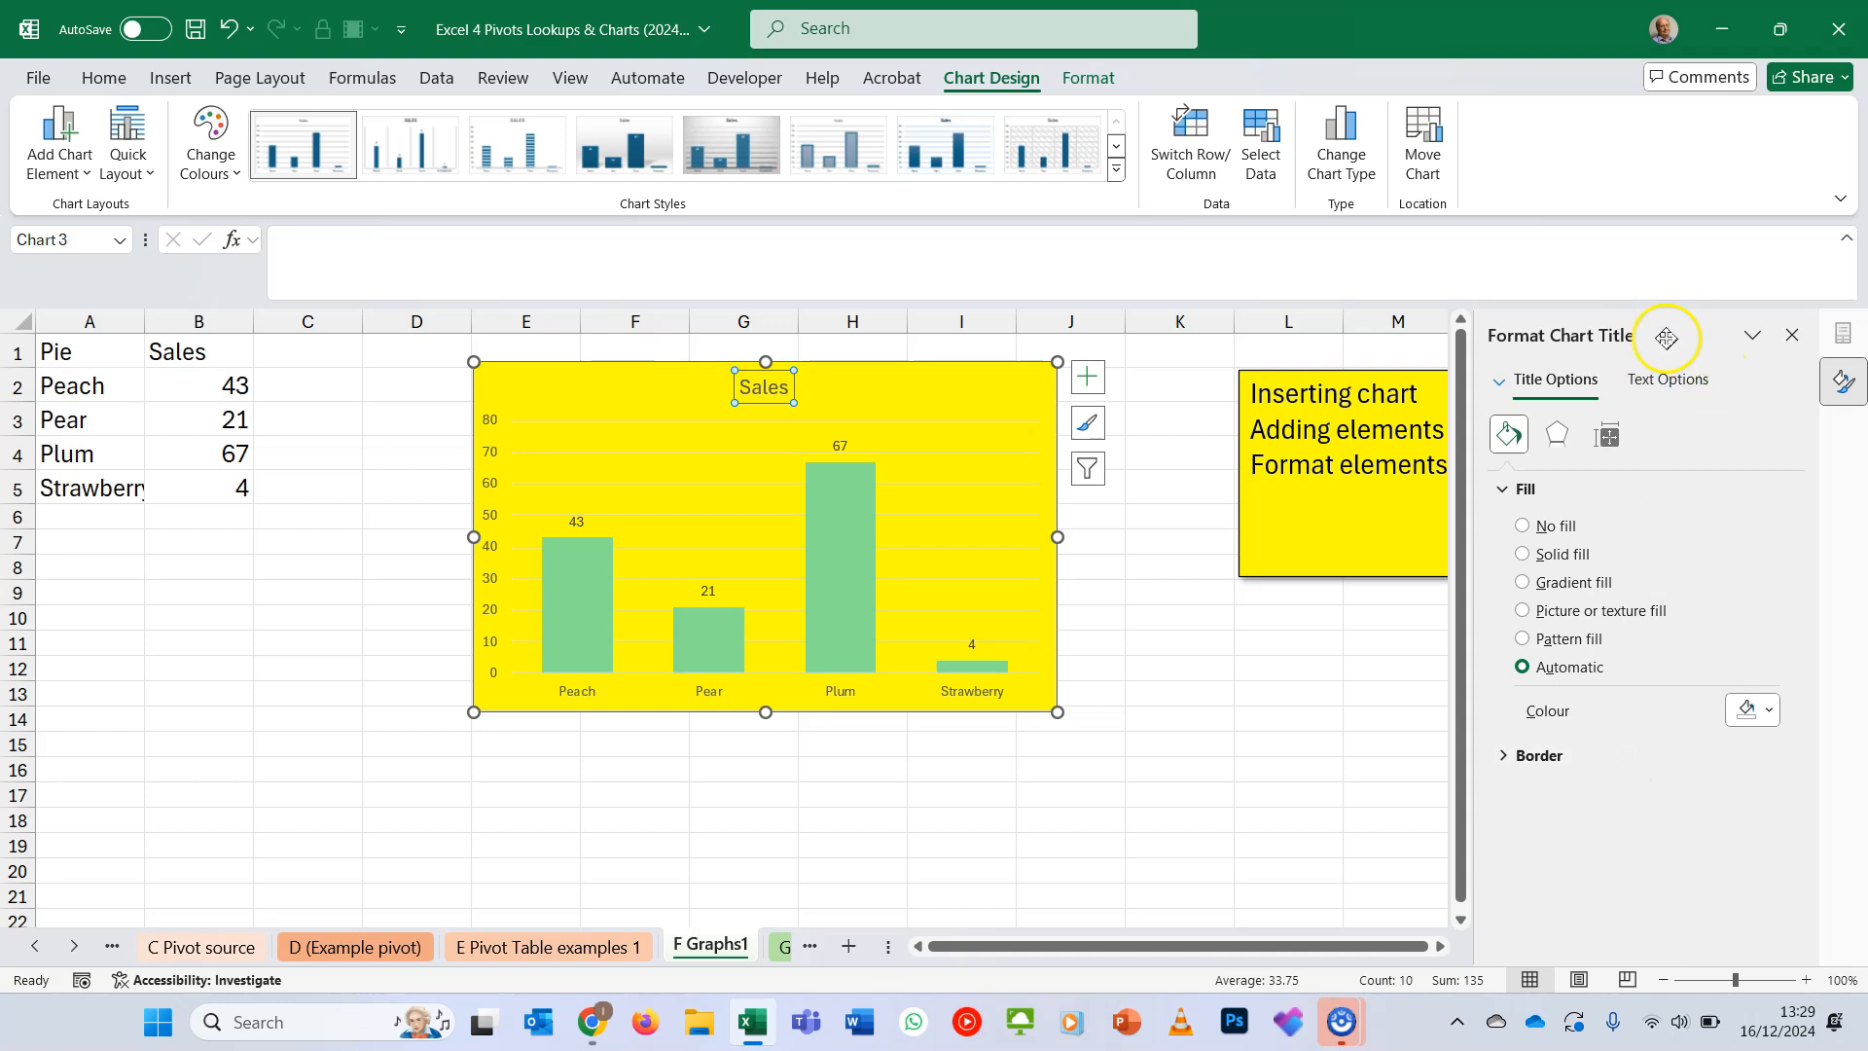
click(1768, 711)
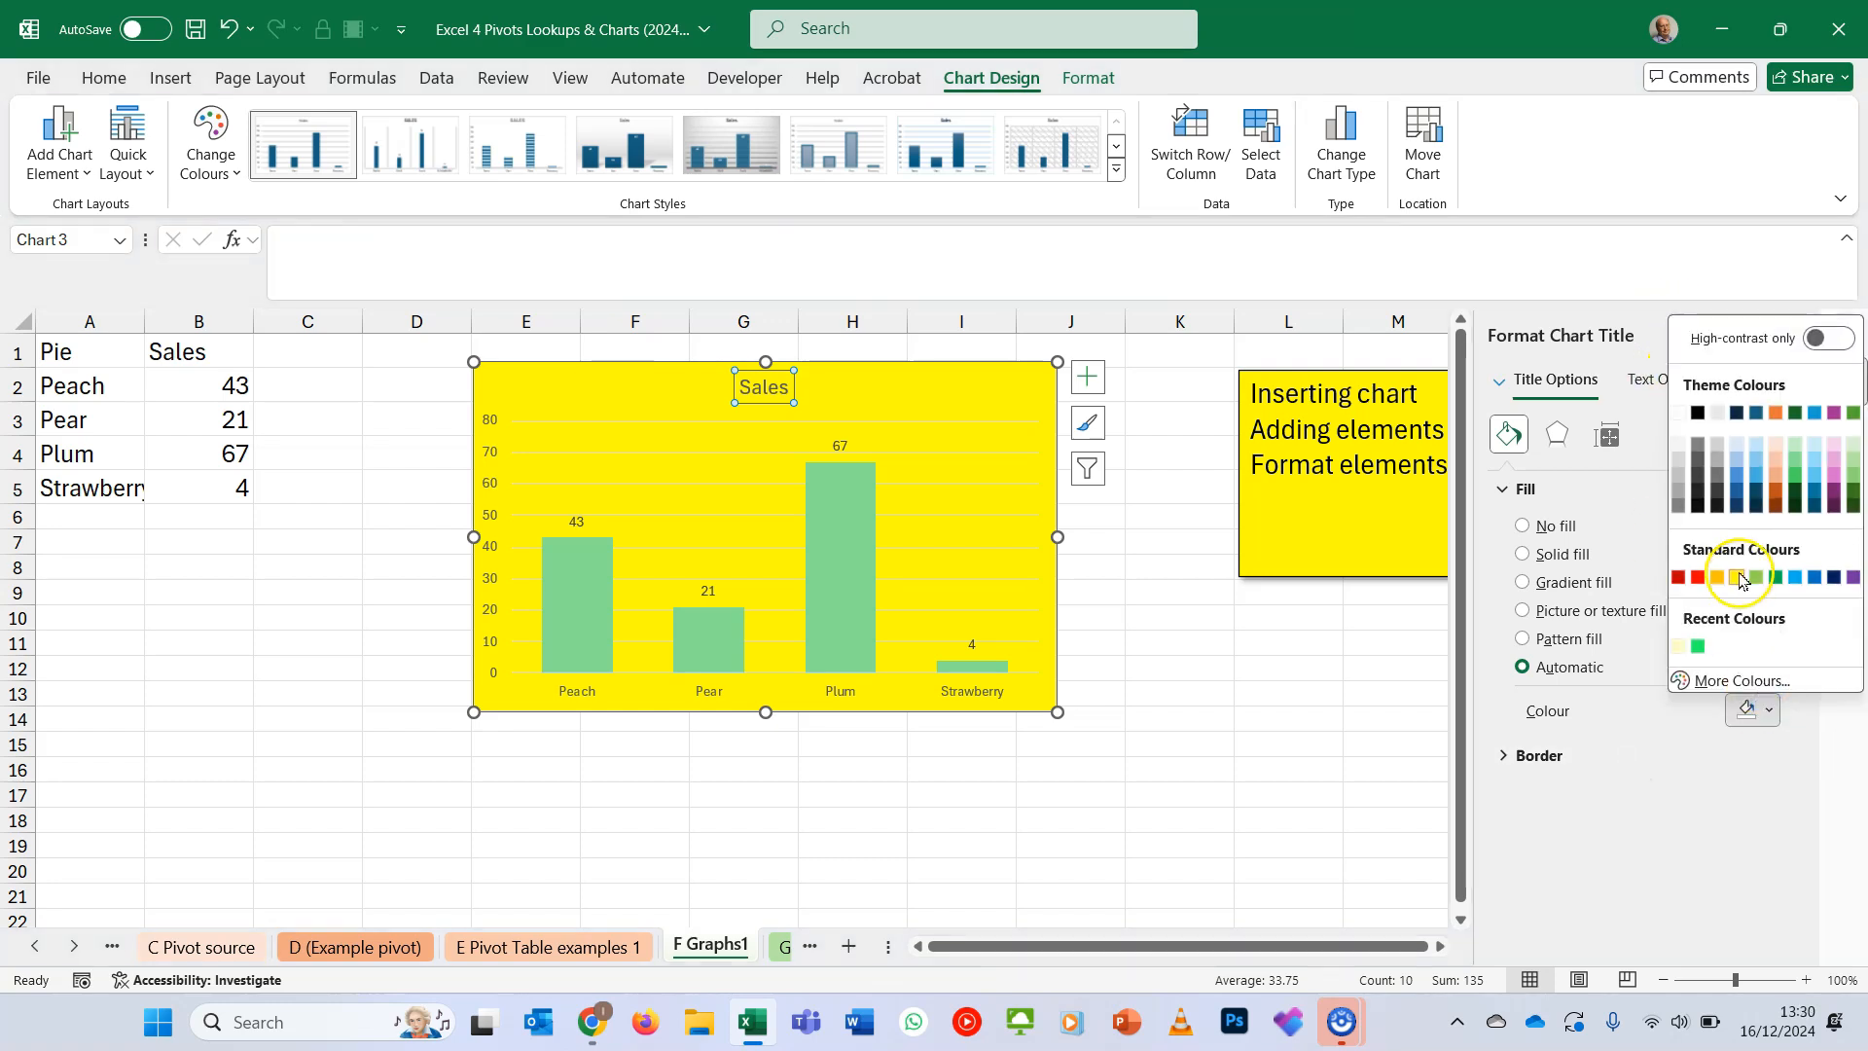
click(1719, 573)
click(1669, 381)
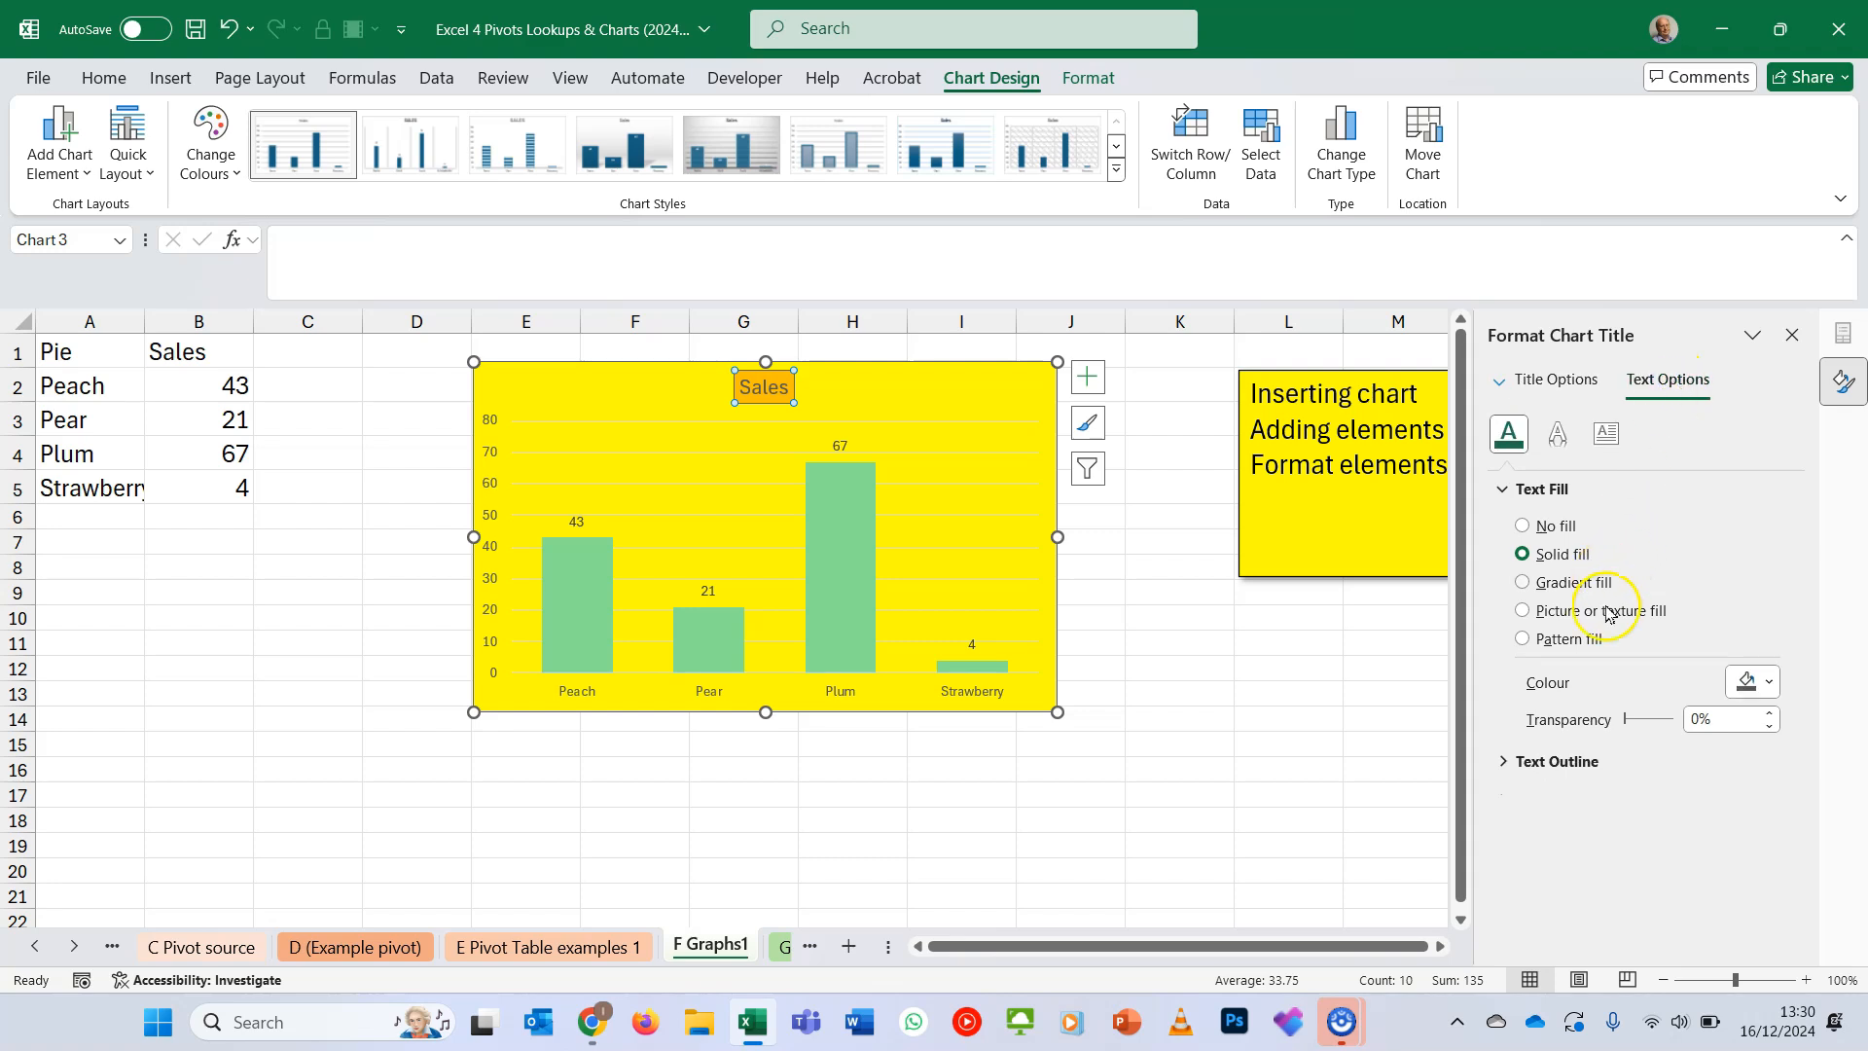
click(1765, 681)
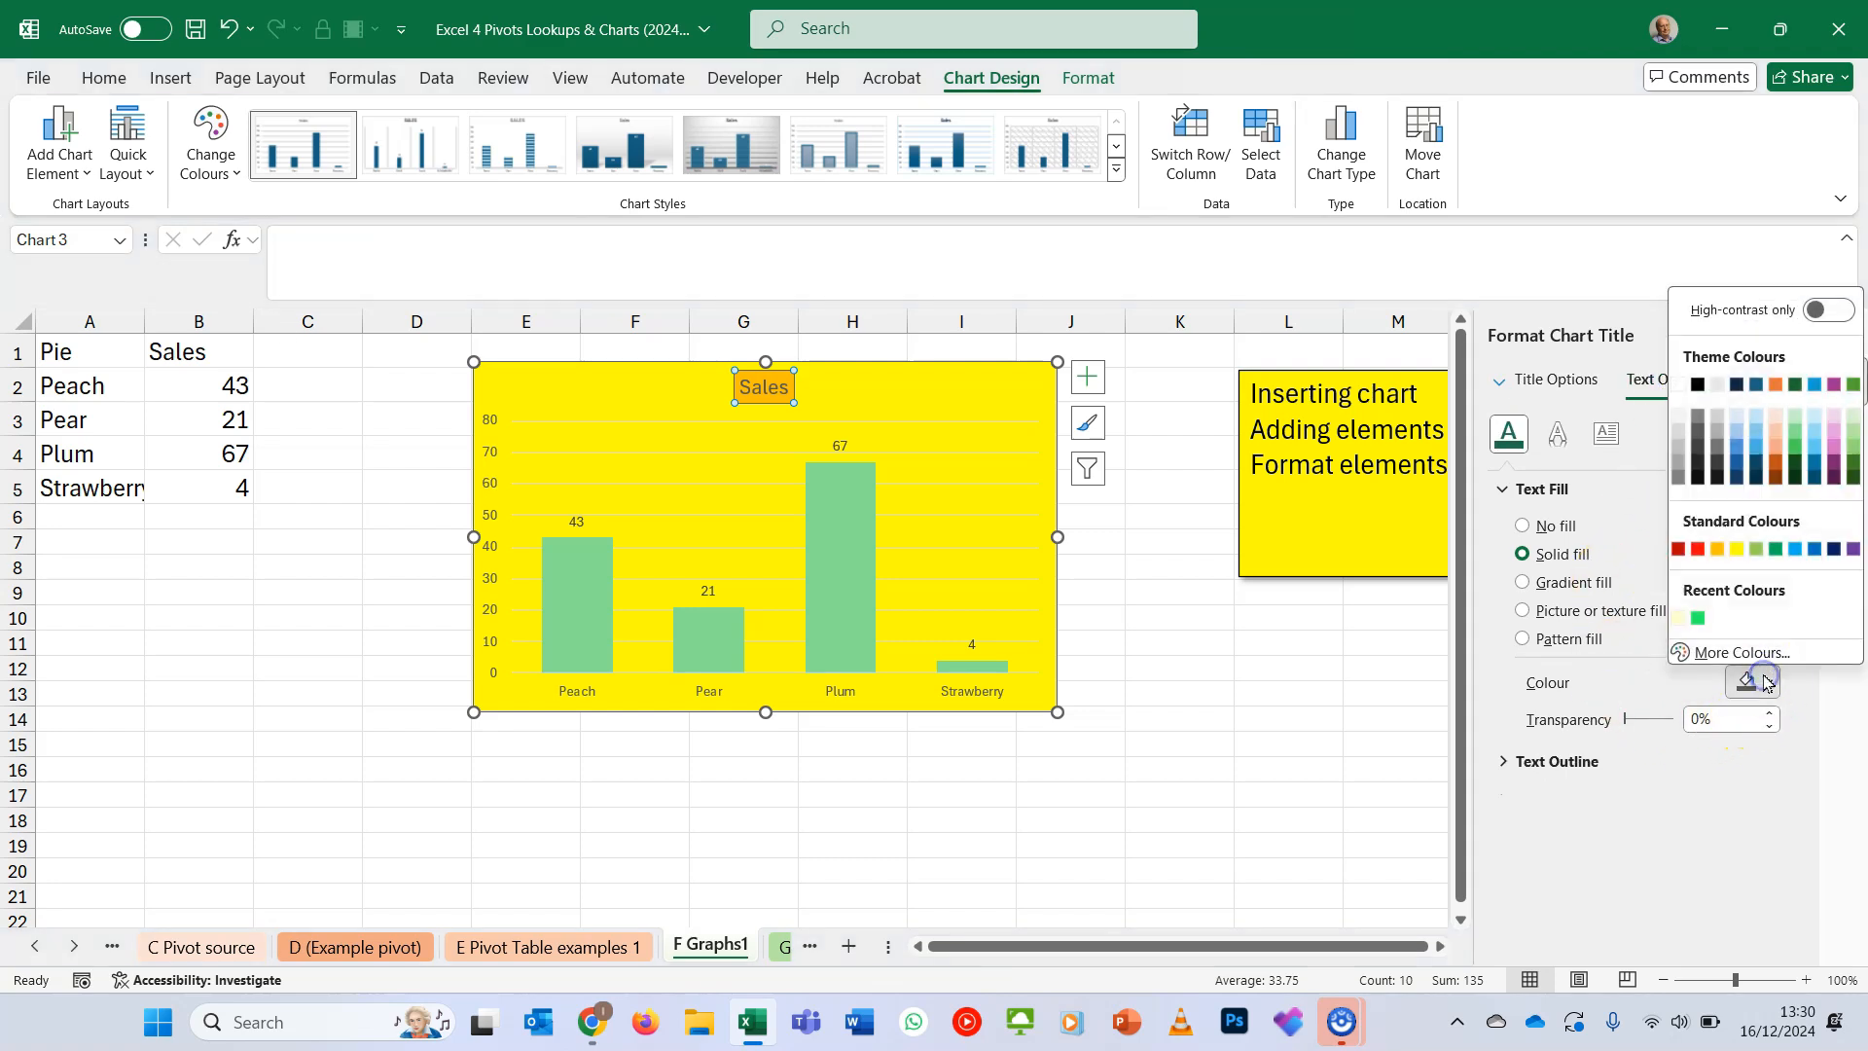
click(1679, 551)
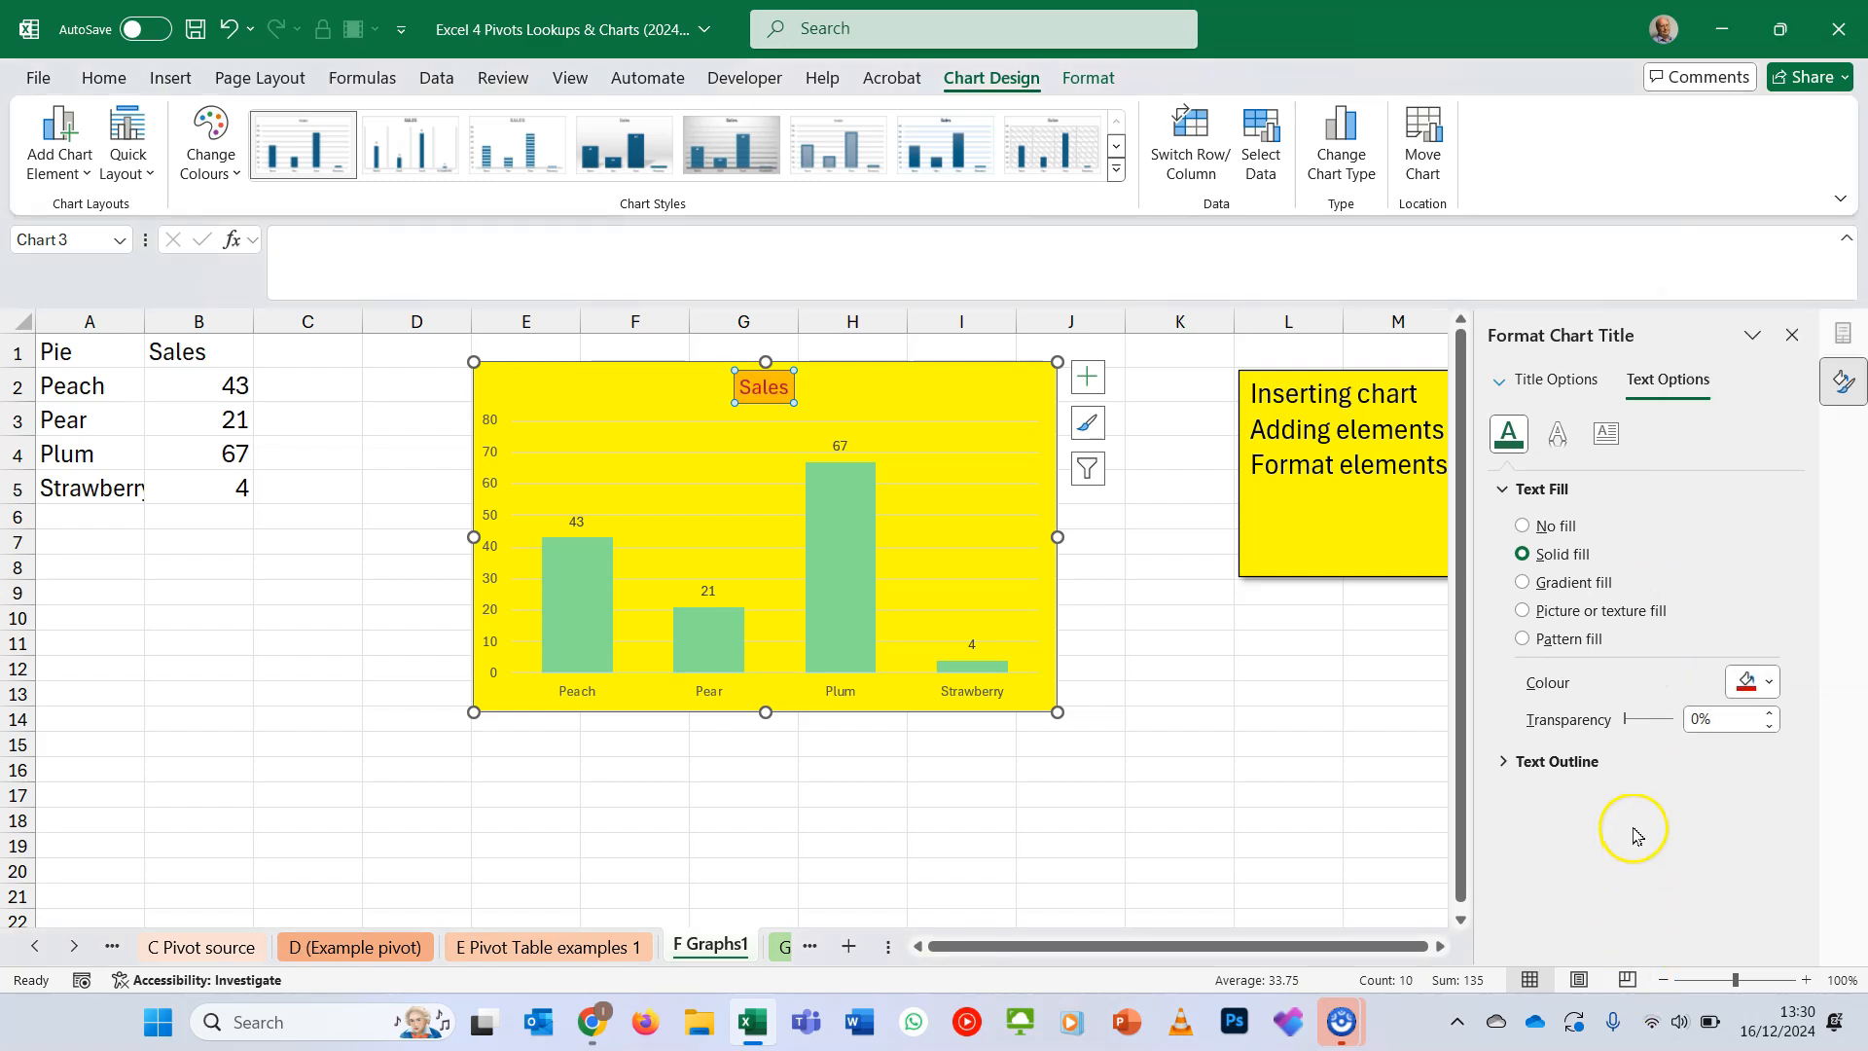
- View the chart title's text box options, then select its text and open the list of fonts
click(1606, 433)
double_click(769, 394)
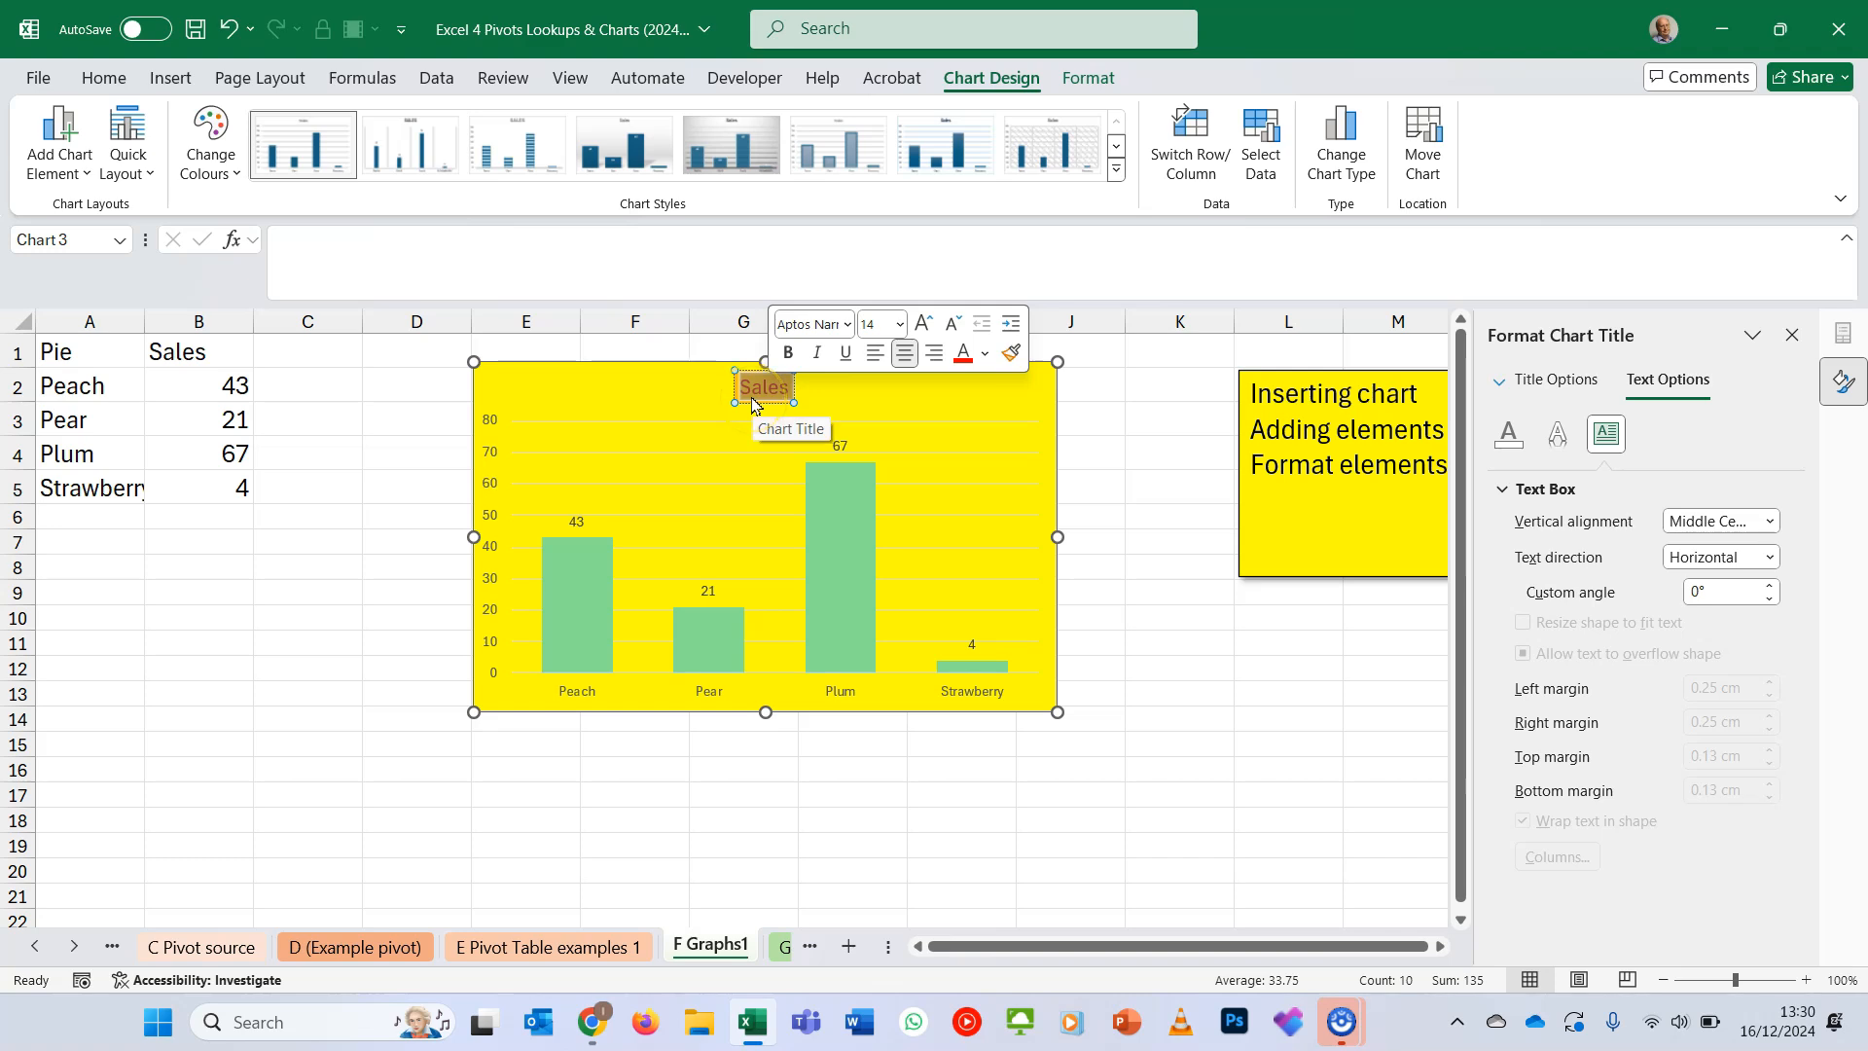
click(848, 325)
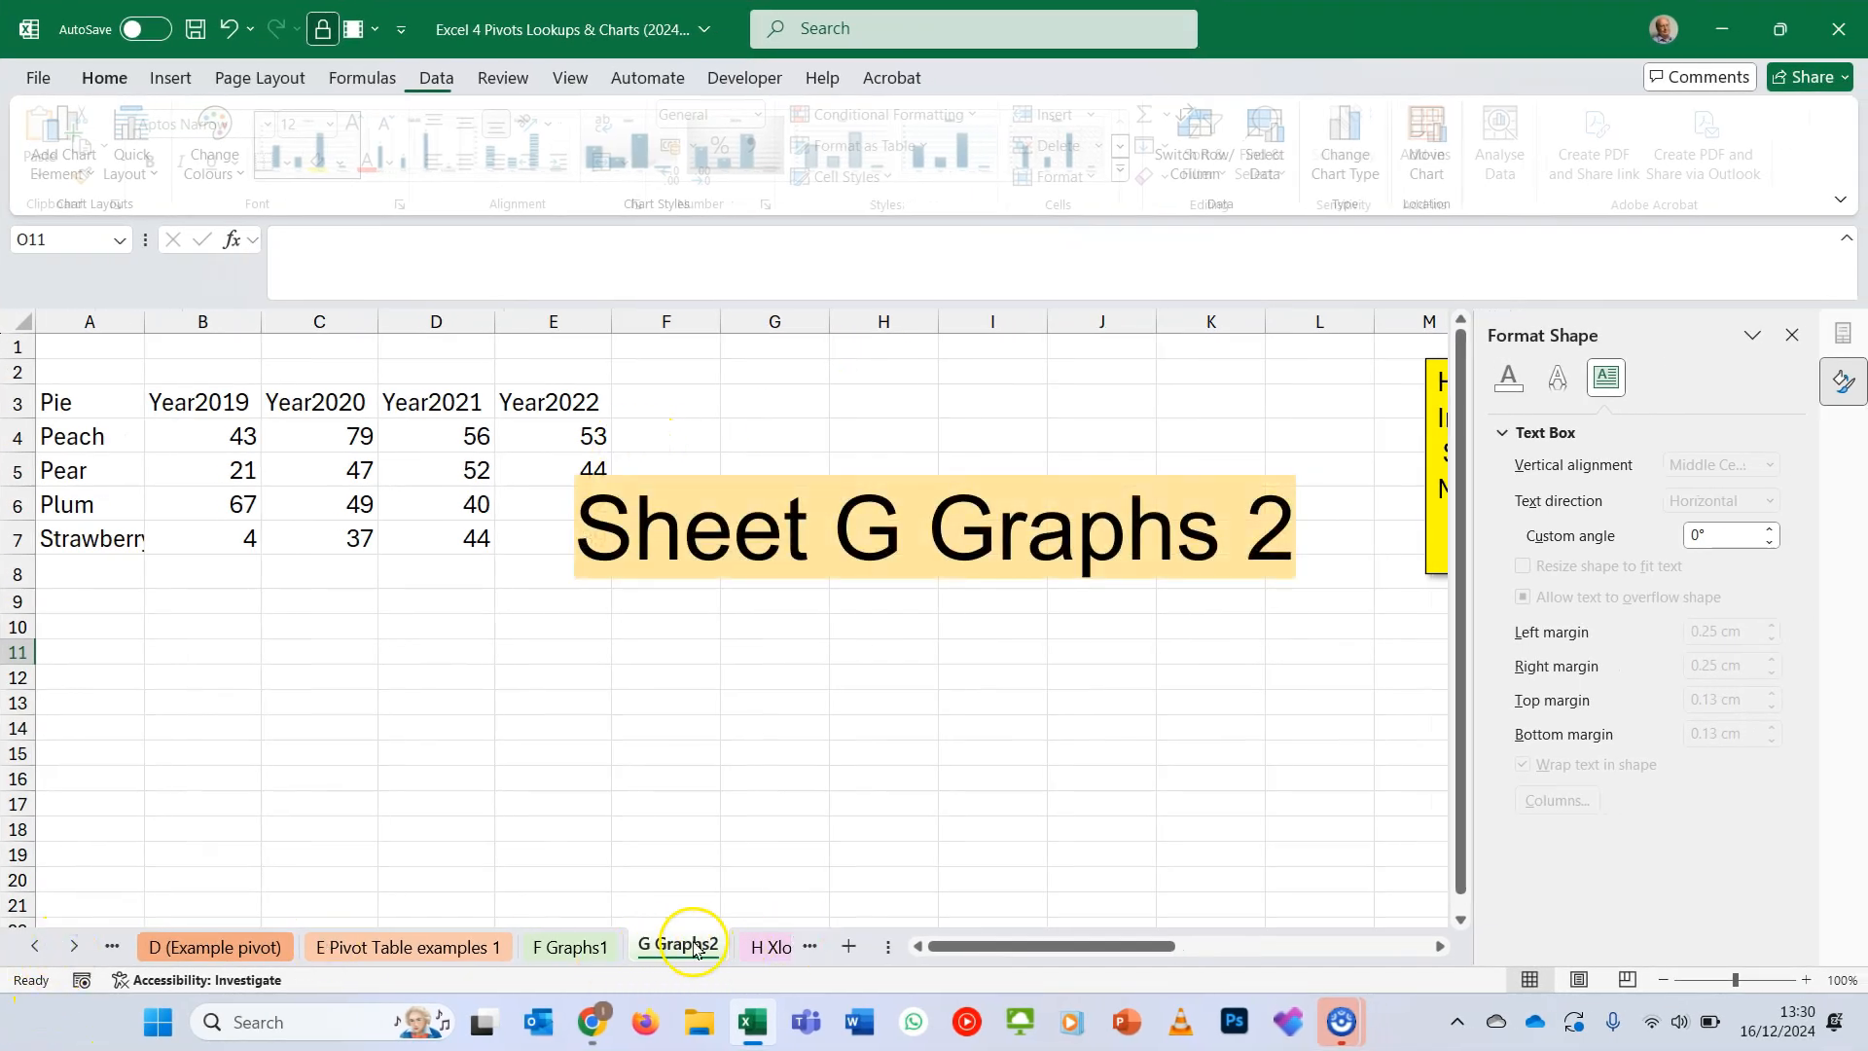
- Insert the recommended clustered column chart for A3:E7 on the G Graphs2 sheet and place it beside the data, starting around column G
drag(109, 404, 542, 524)
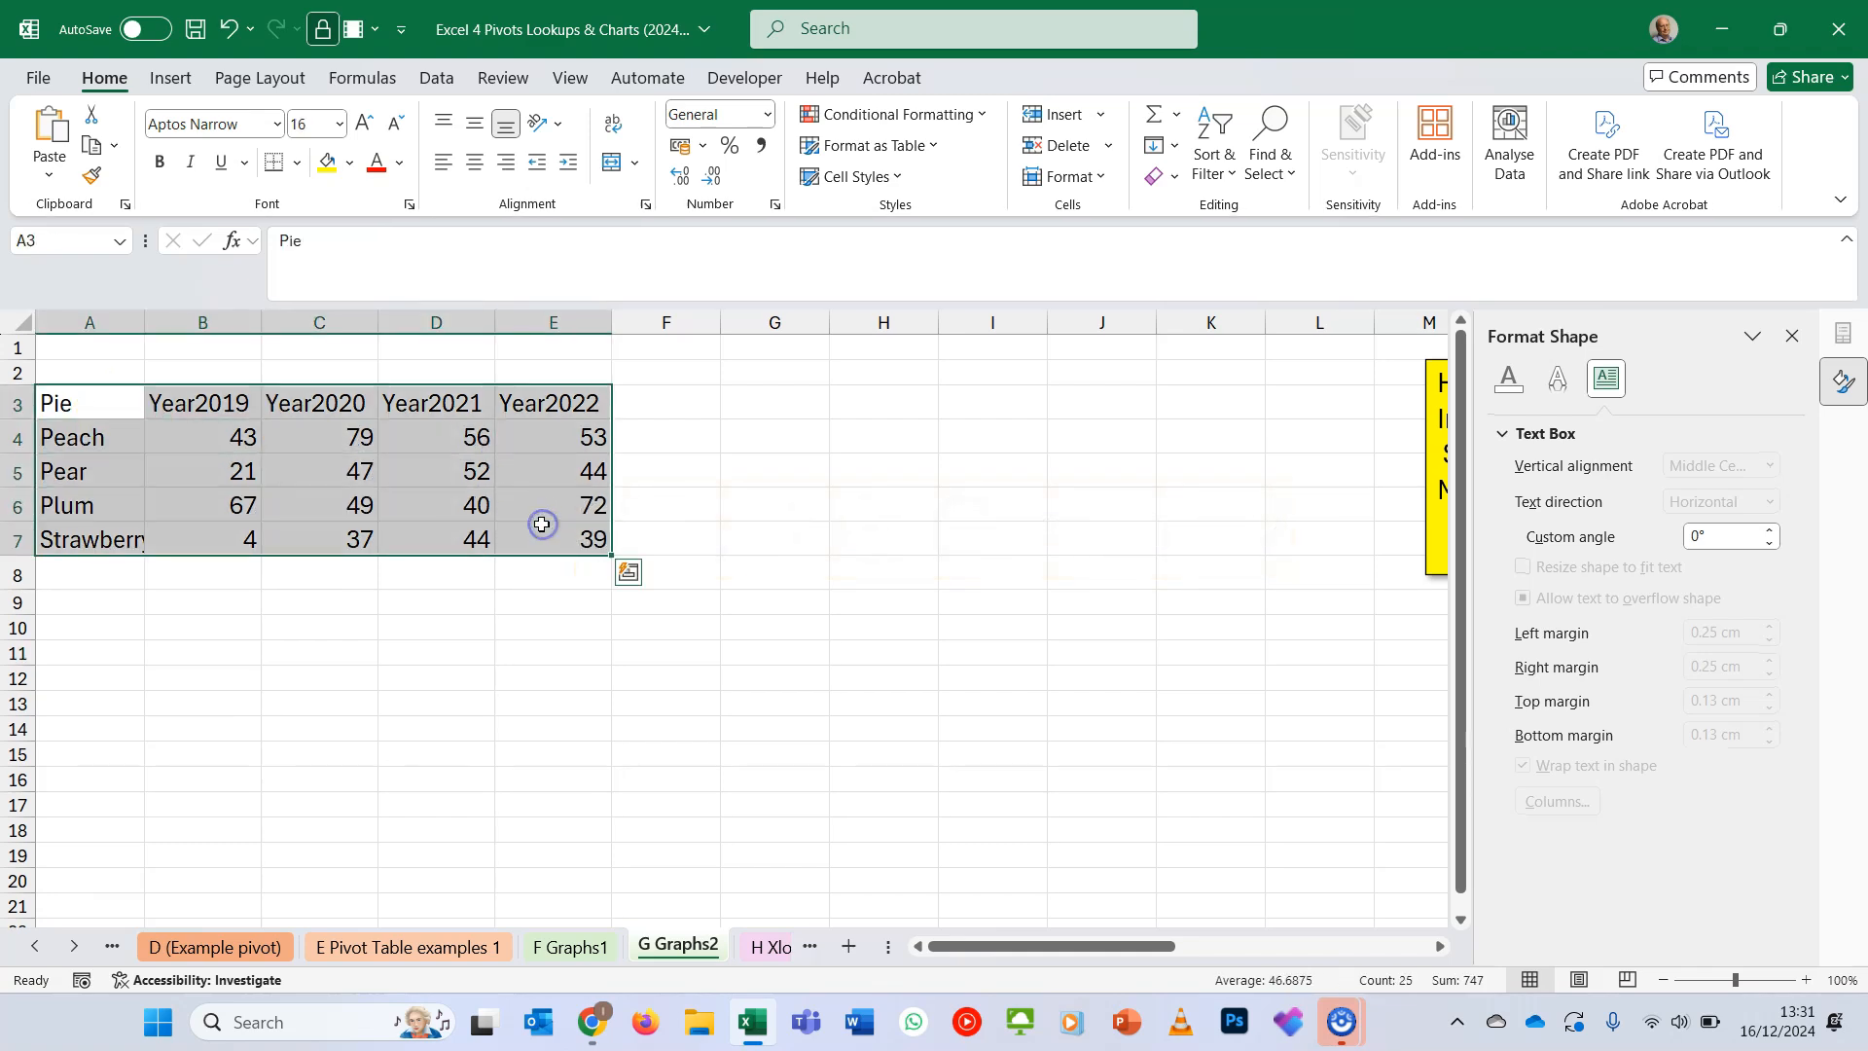
click(156, 79)
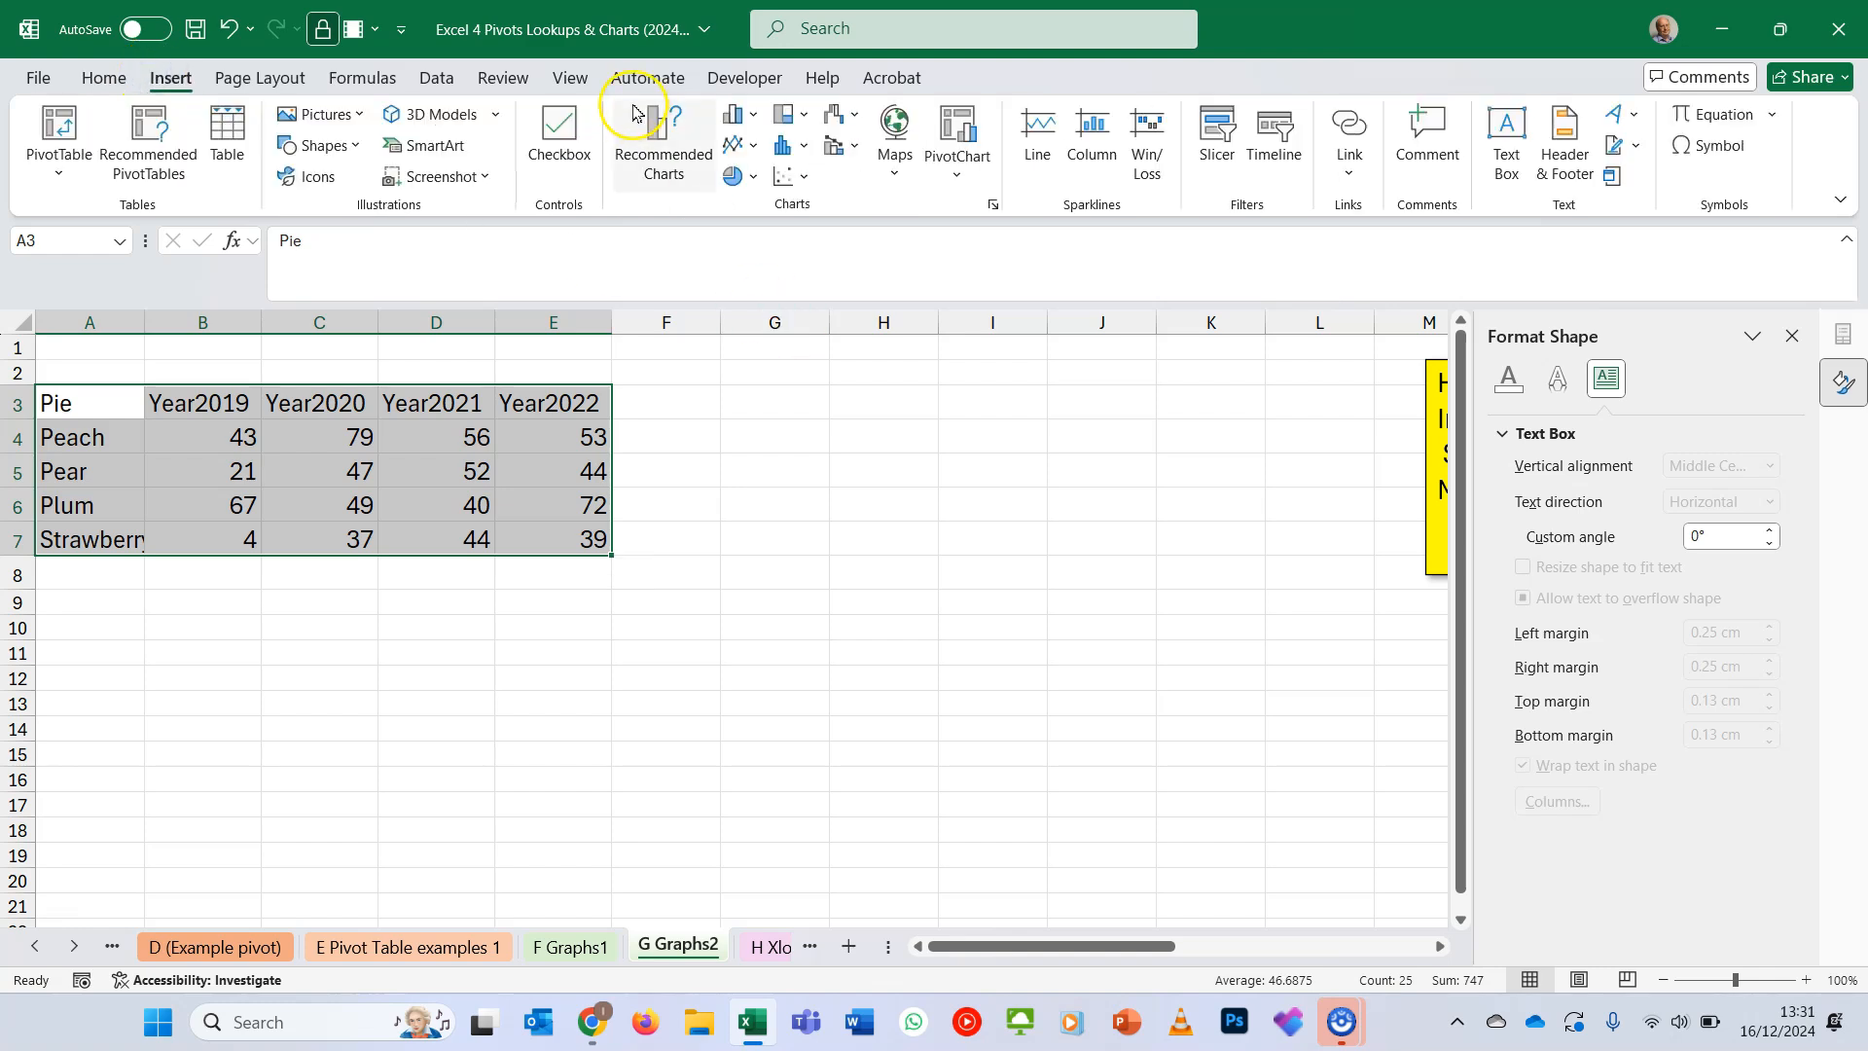
click(675, 145)
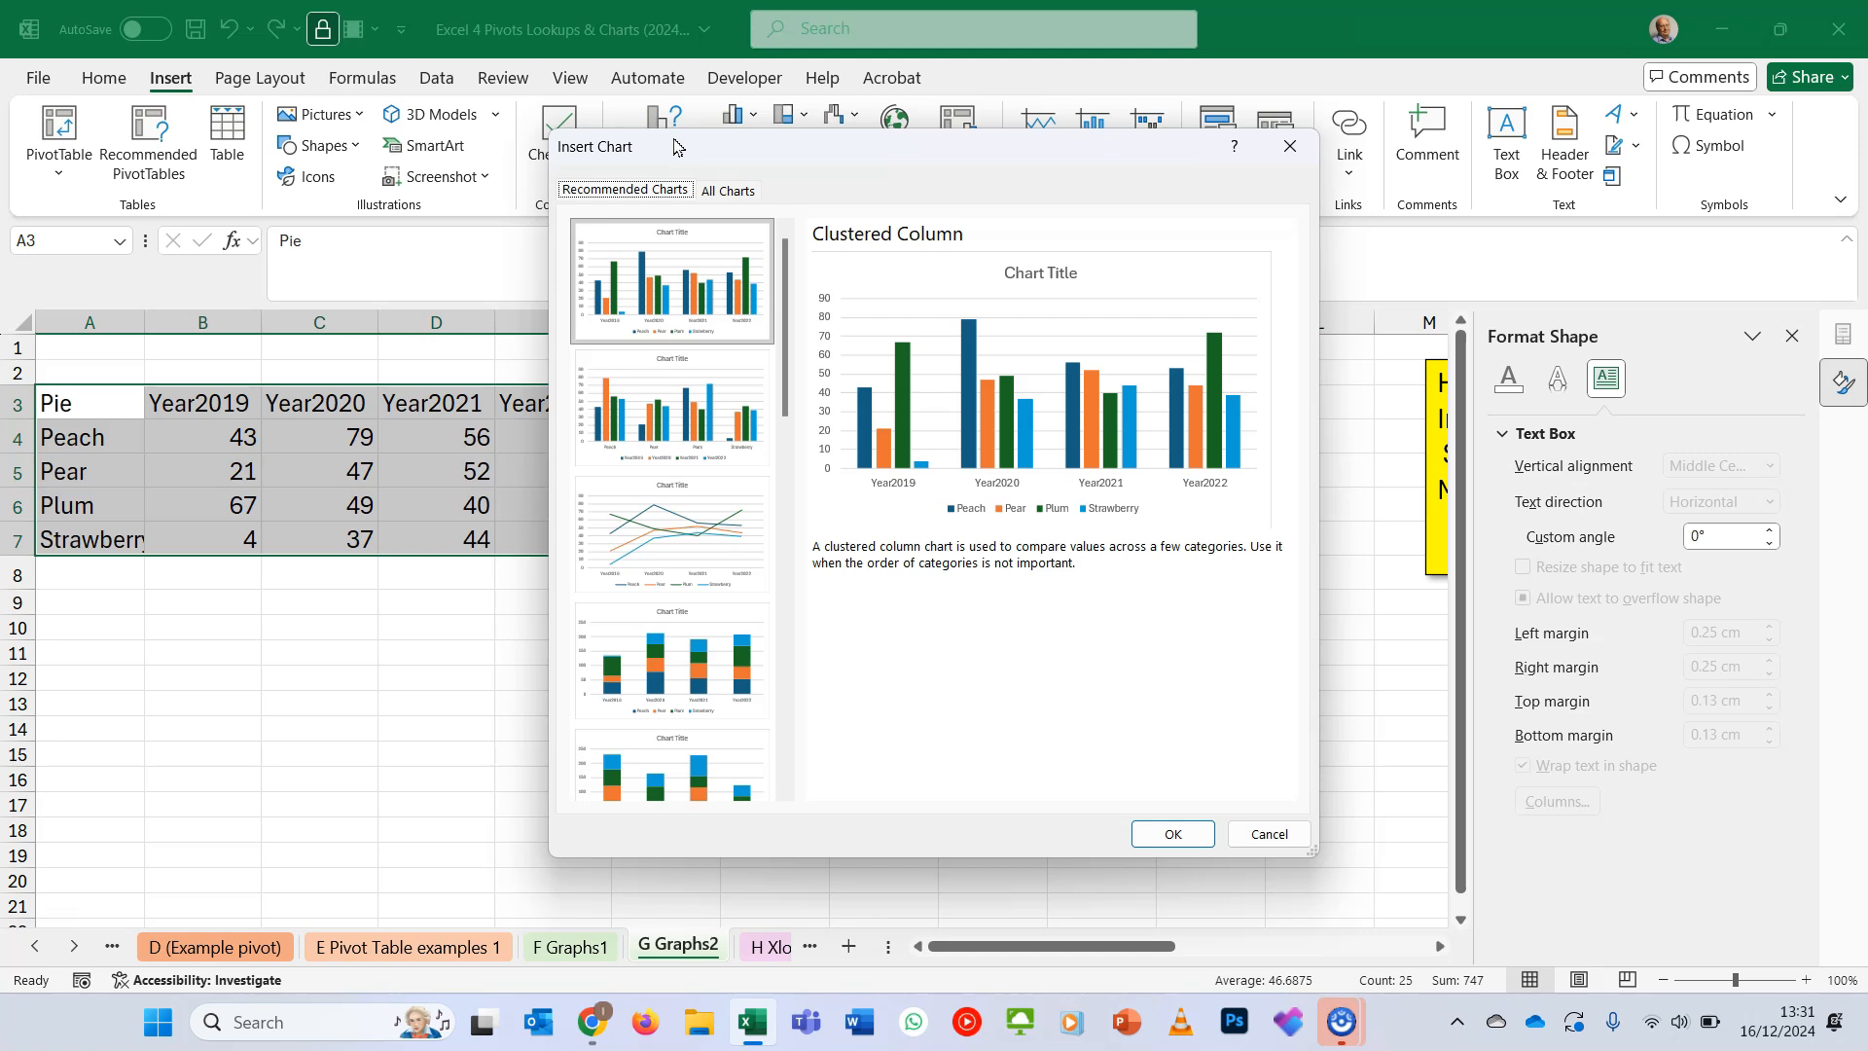
click(1151, 828)
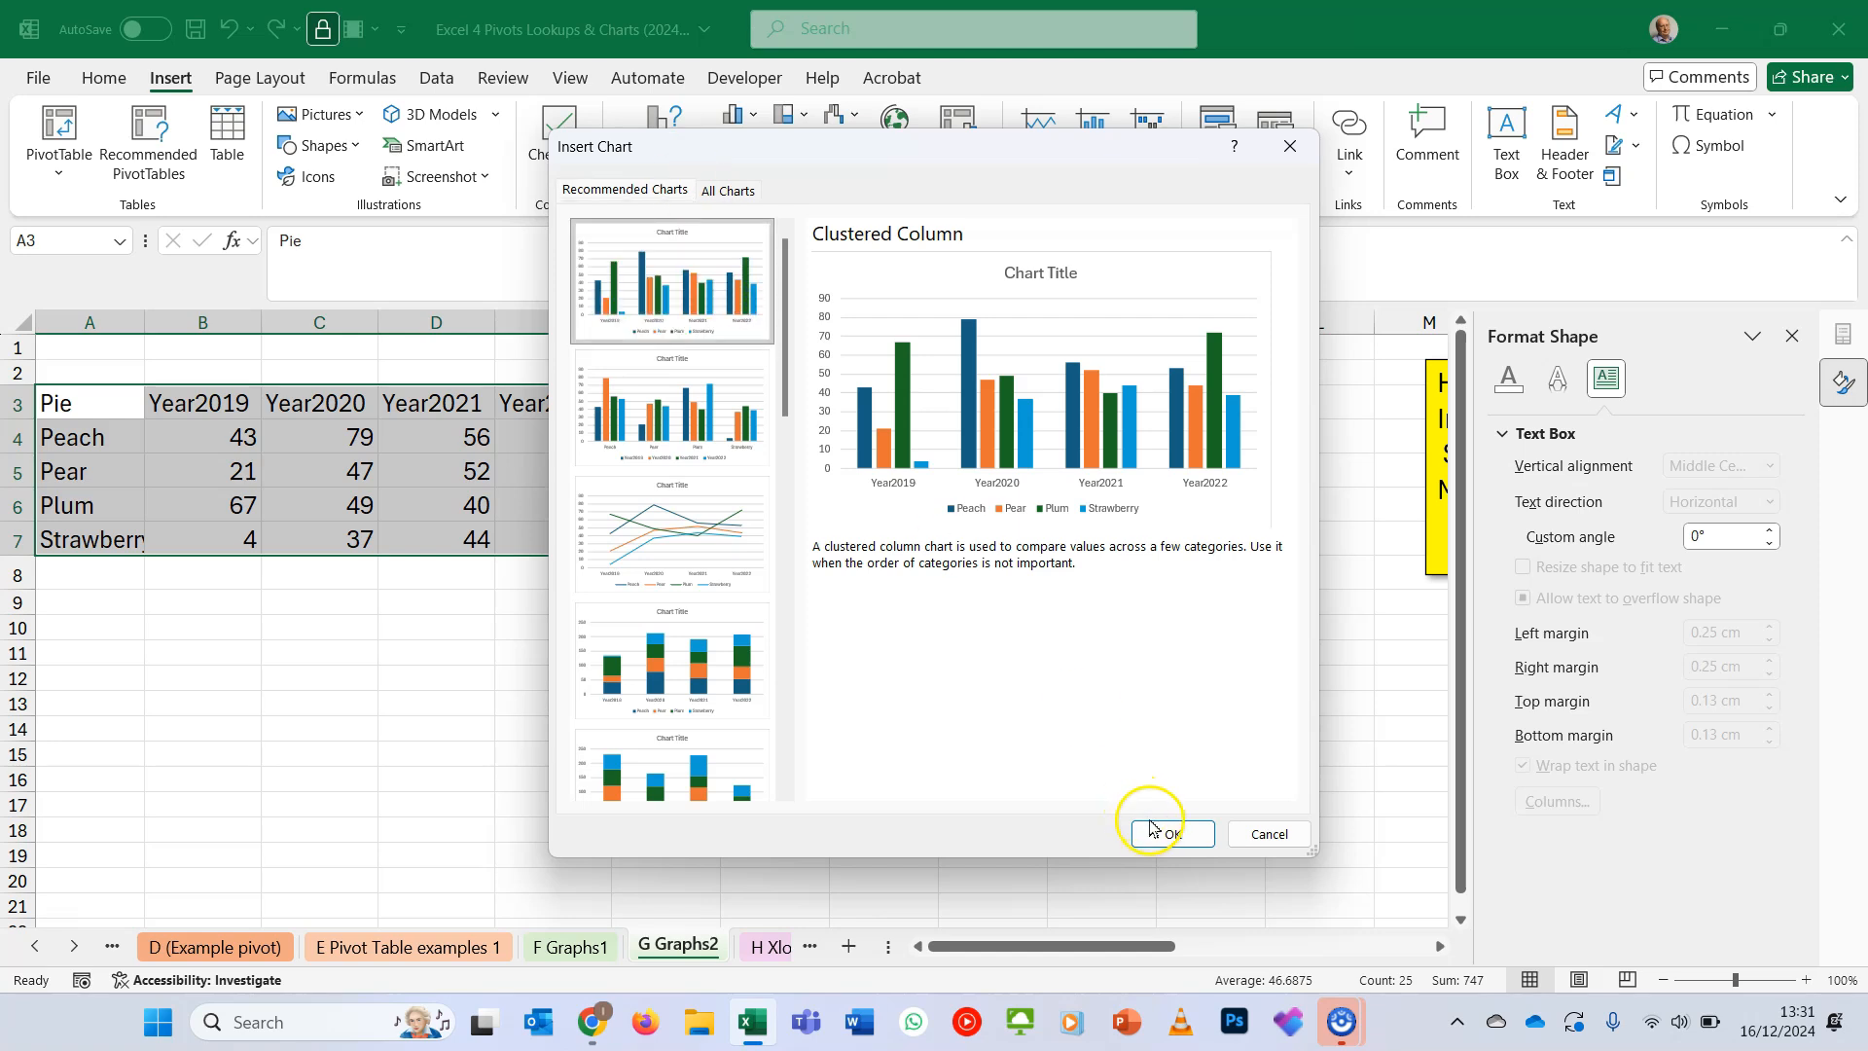
drag(896, 489, 1133, 429)
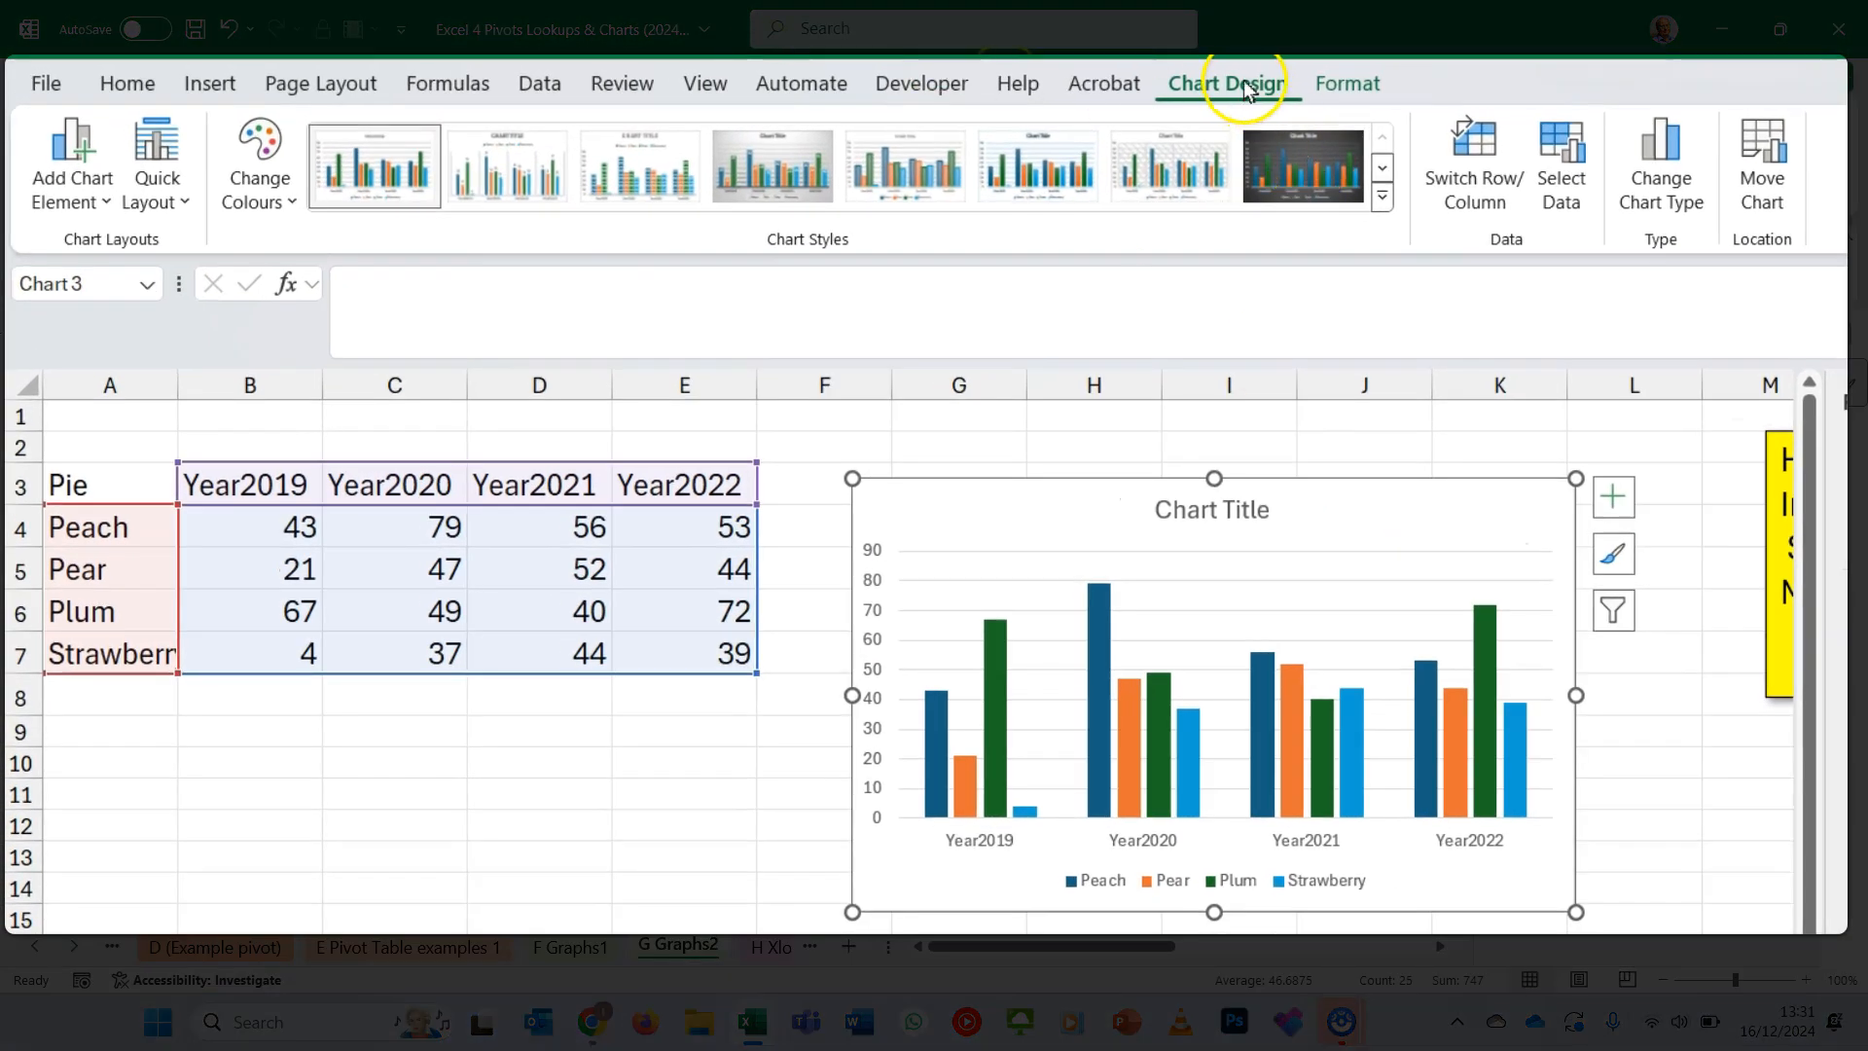
- Apply the grey gradient chart style with data labels inside the columns, and preview the available quick layouts without applying one
click(423, 159)
click(734, 159)
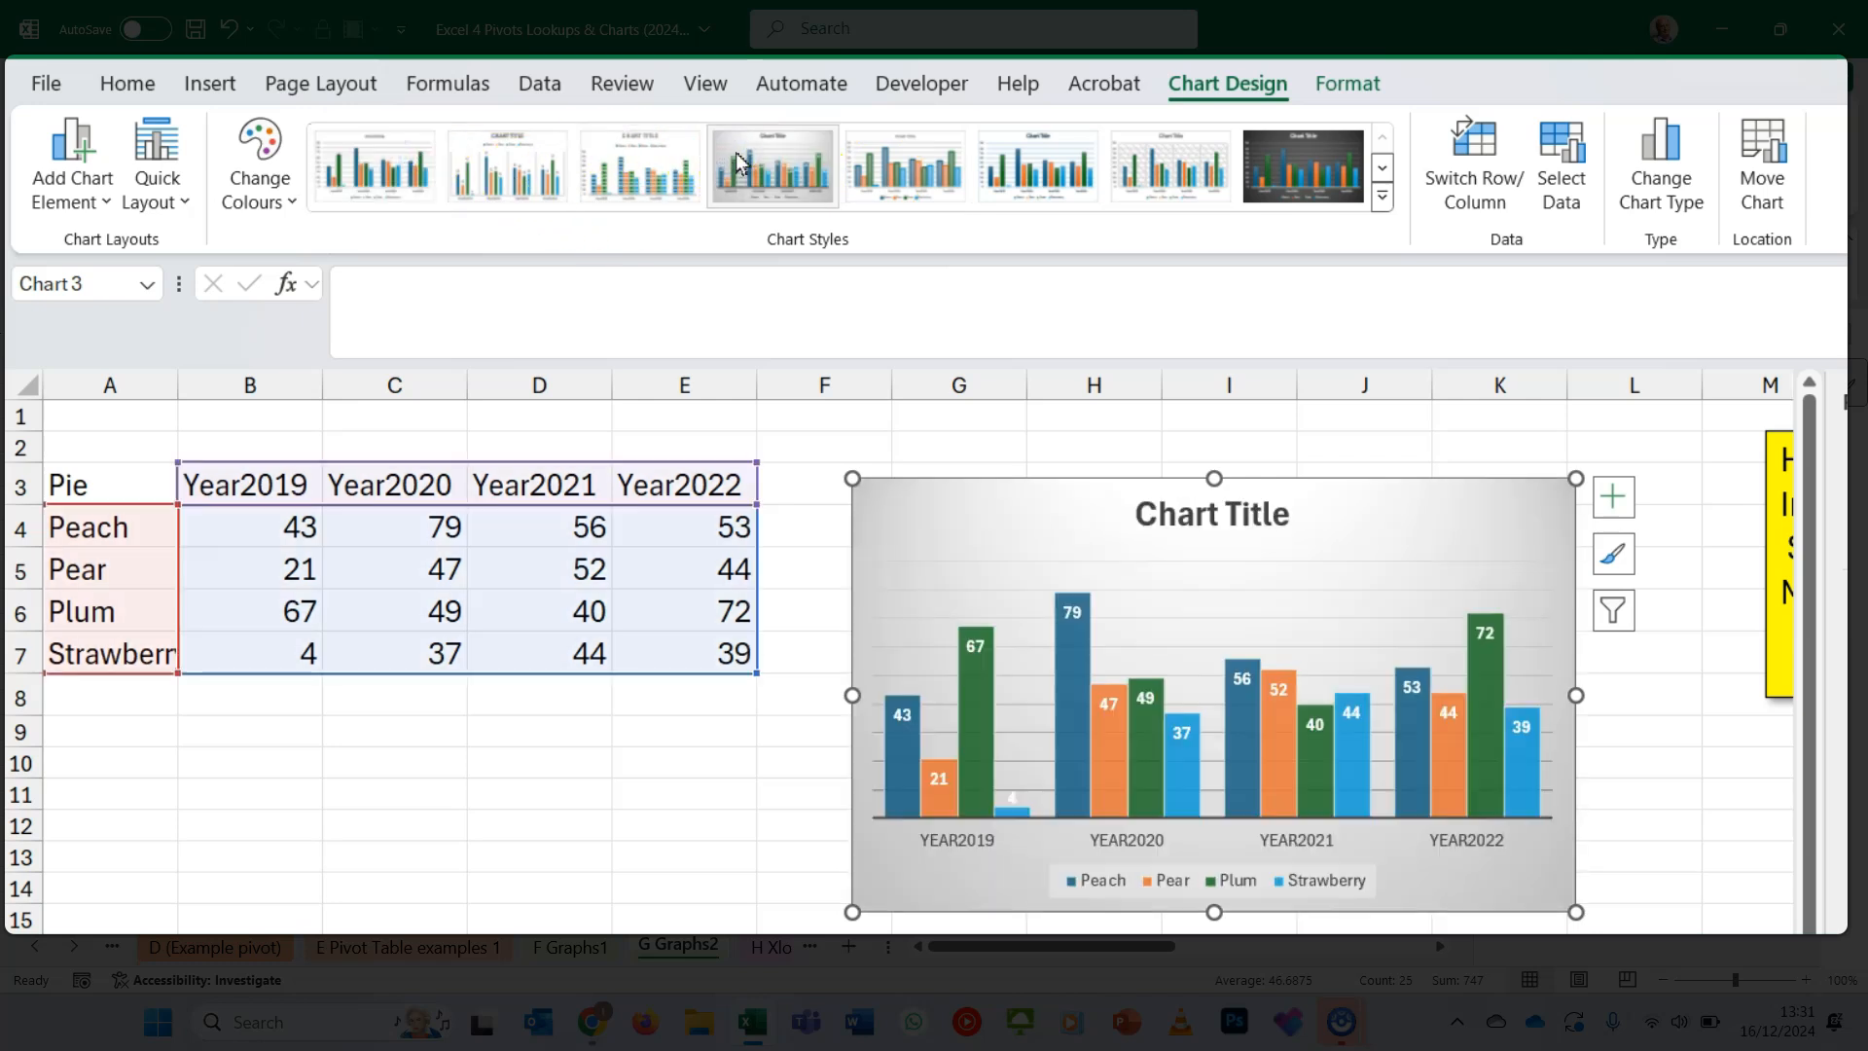
click(169, 184)
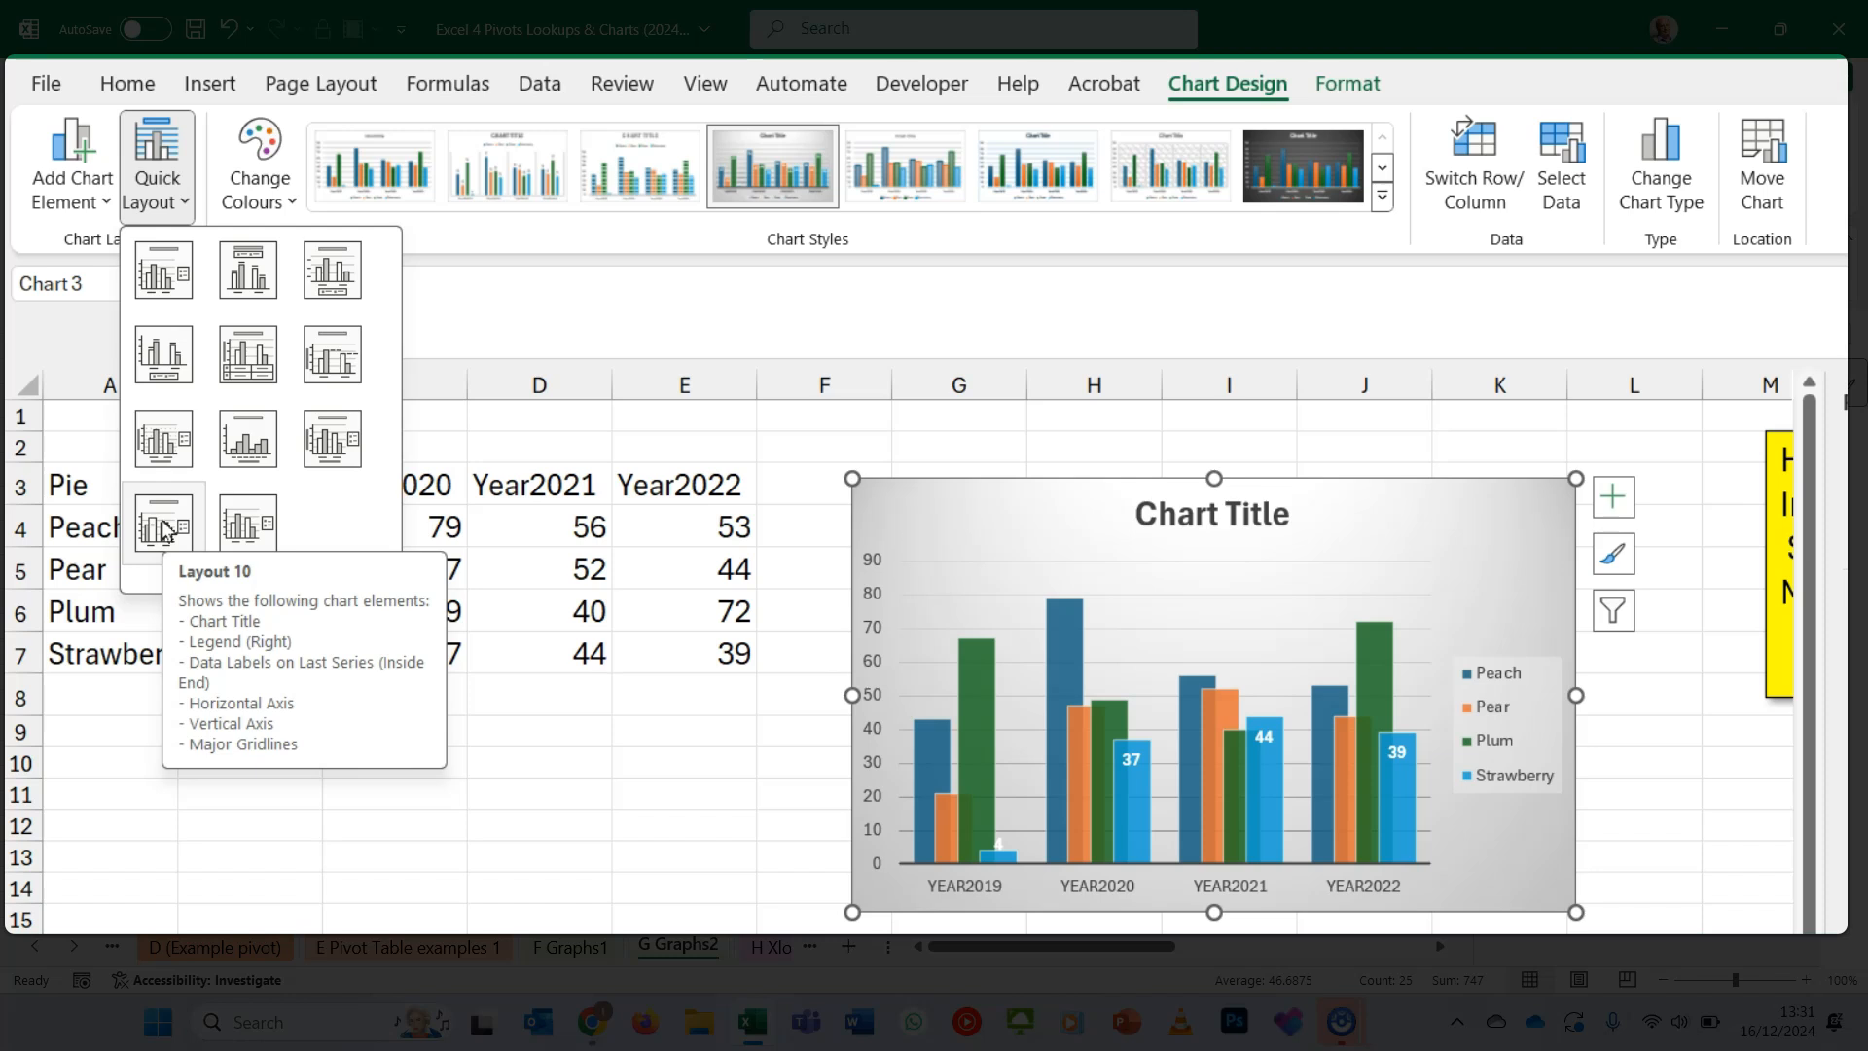
click(418, 286)
- Change the clustered column chart to a Pie chart, then undo the chart type change
click(1670, 185)
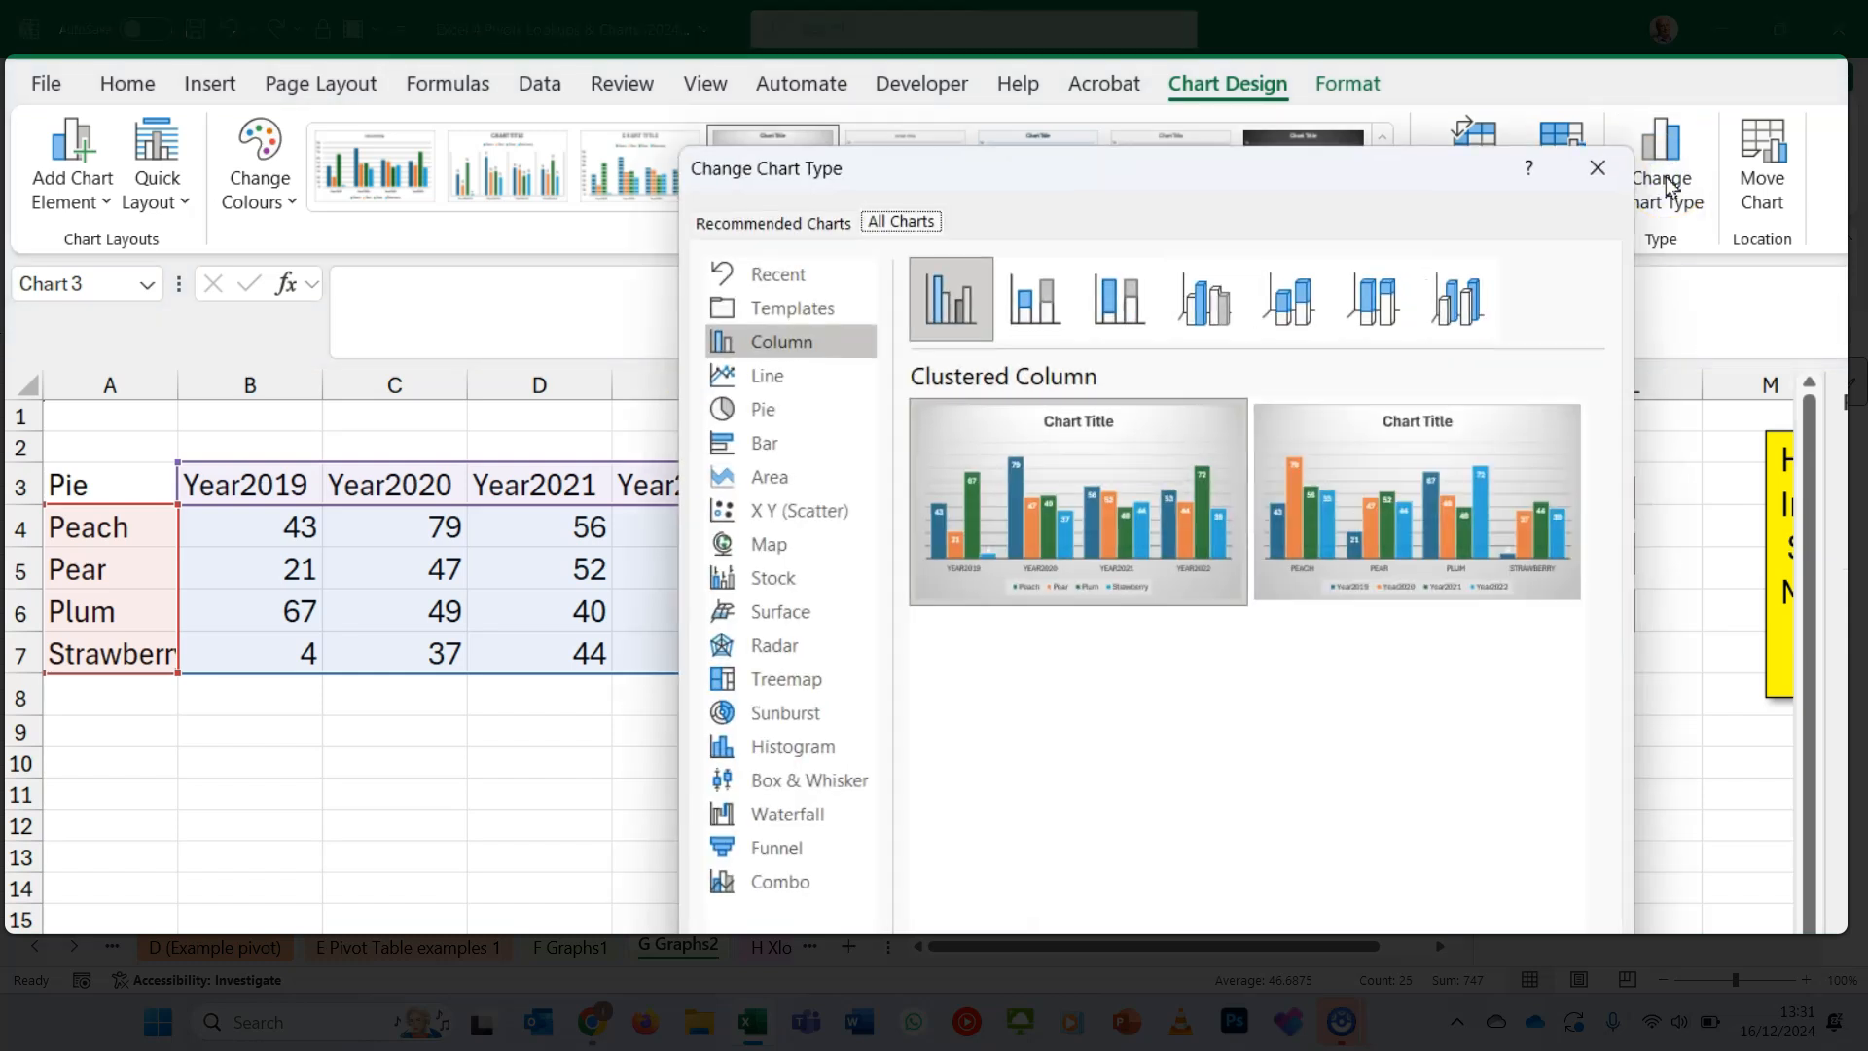
click(769, 417)
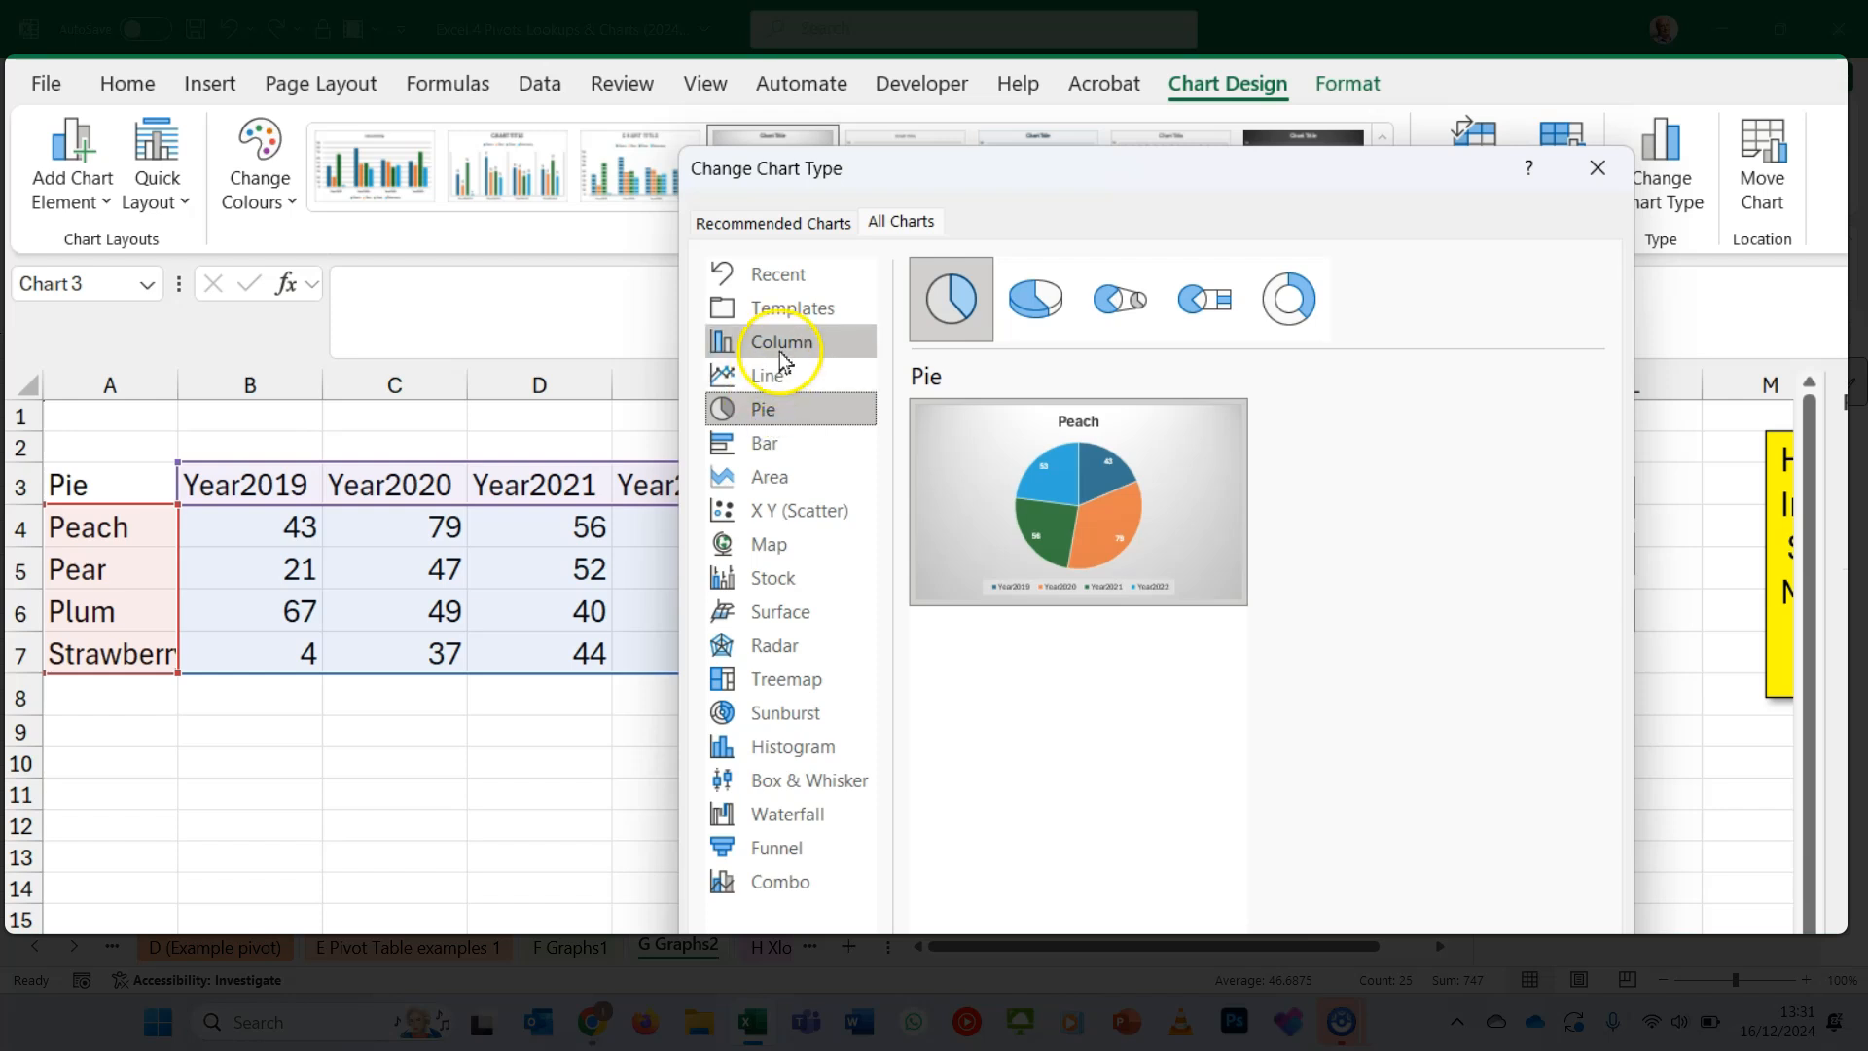
click(1447, 975)
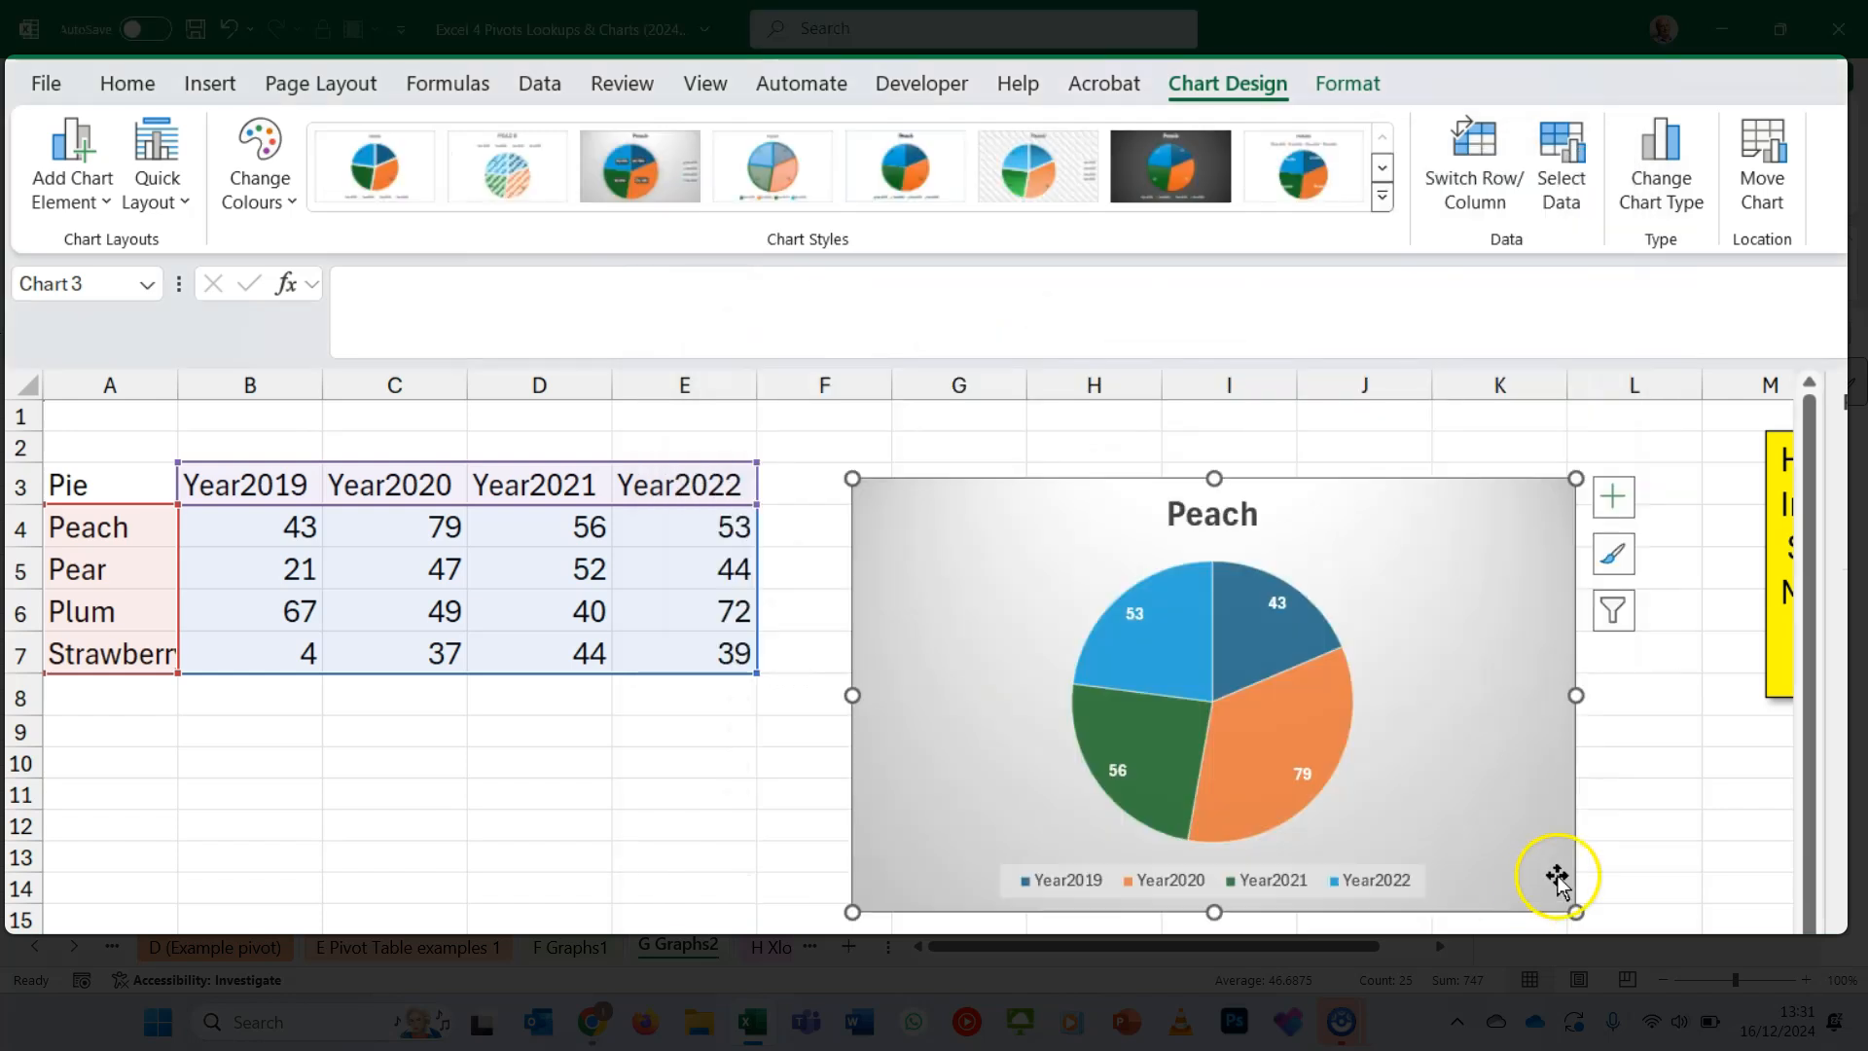
key(ctrl+z)
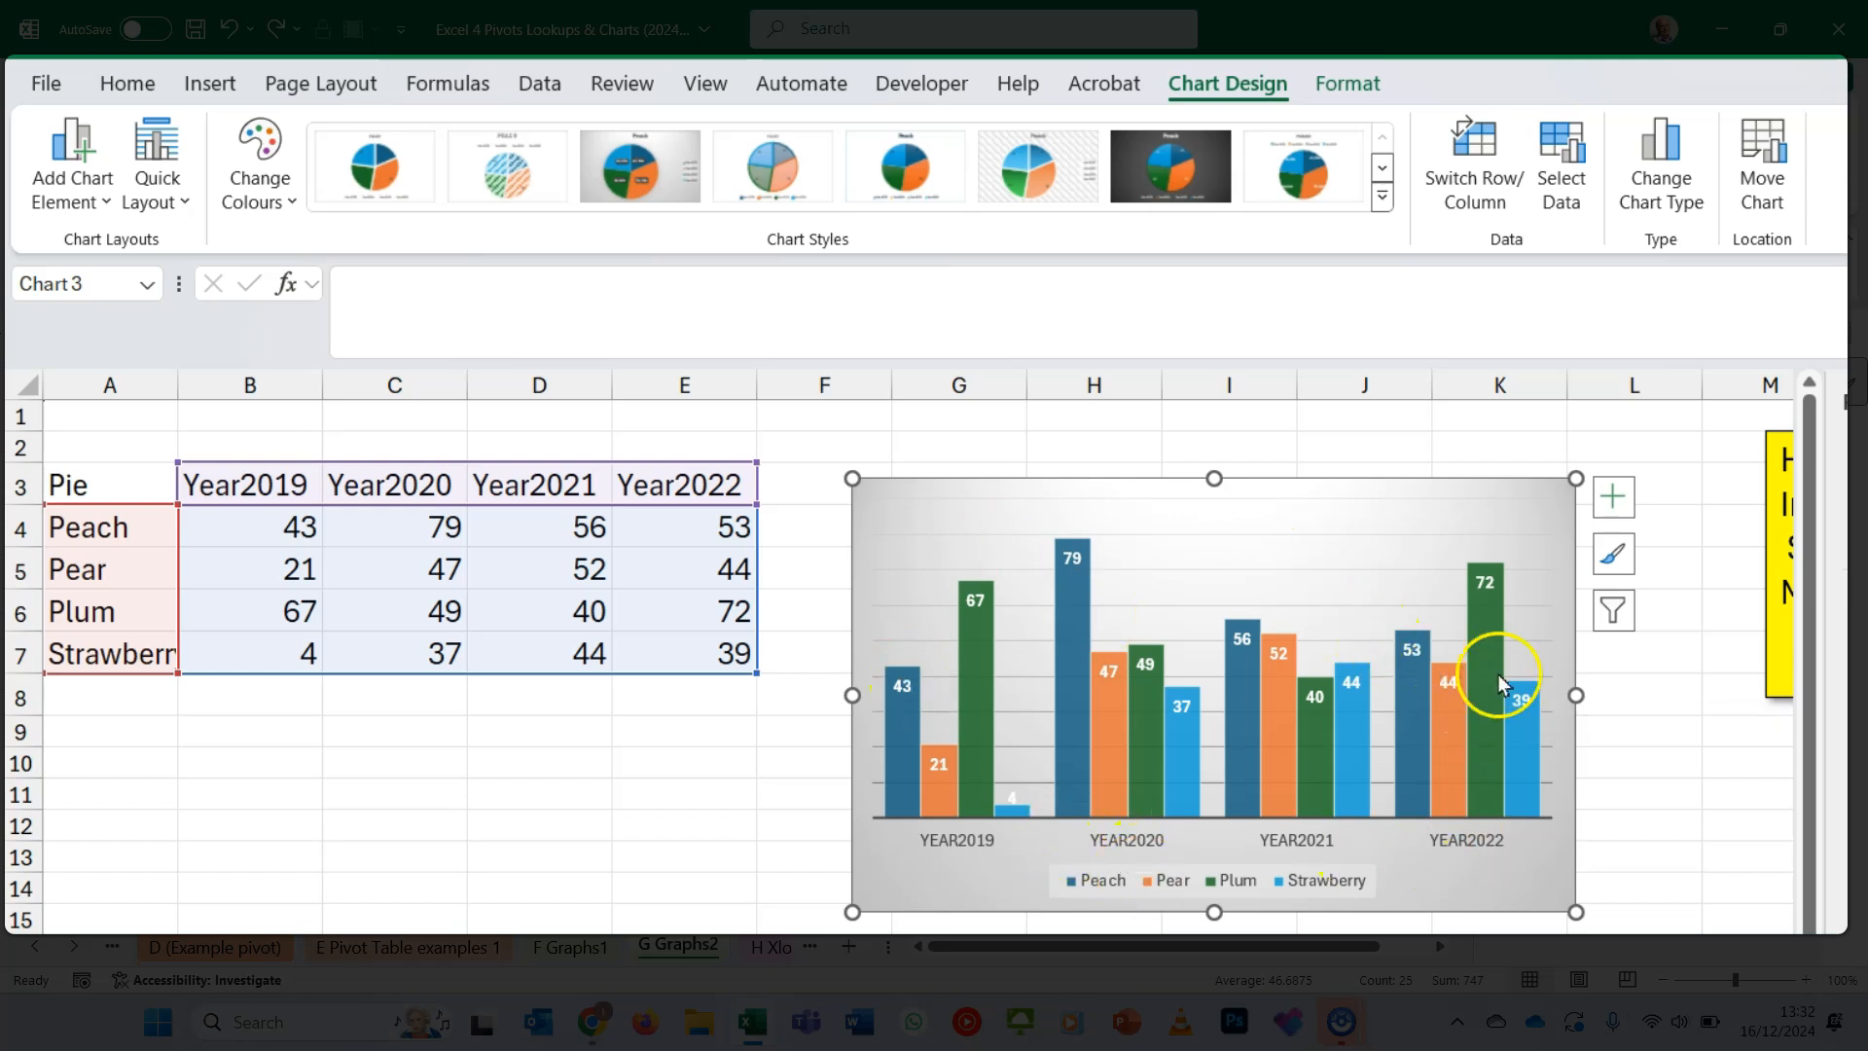
- Switch the chart's rows and columns so the pie flavours form the horizontal axis and the years form the series
click(1495, 175)
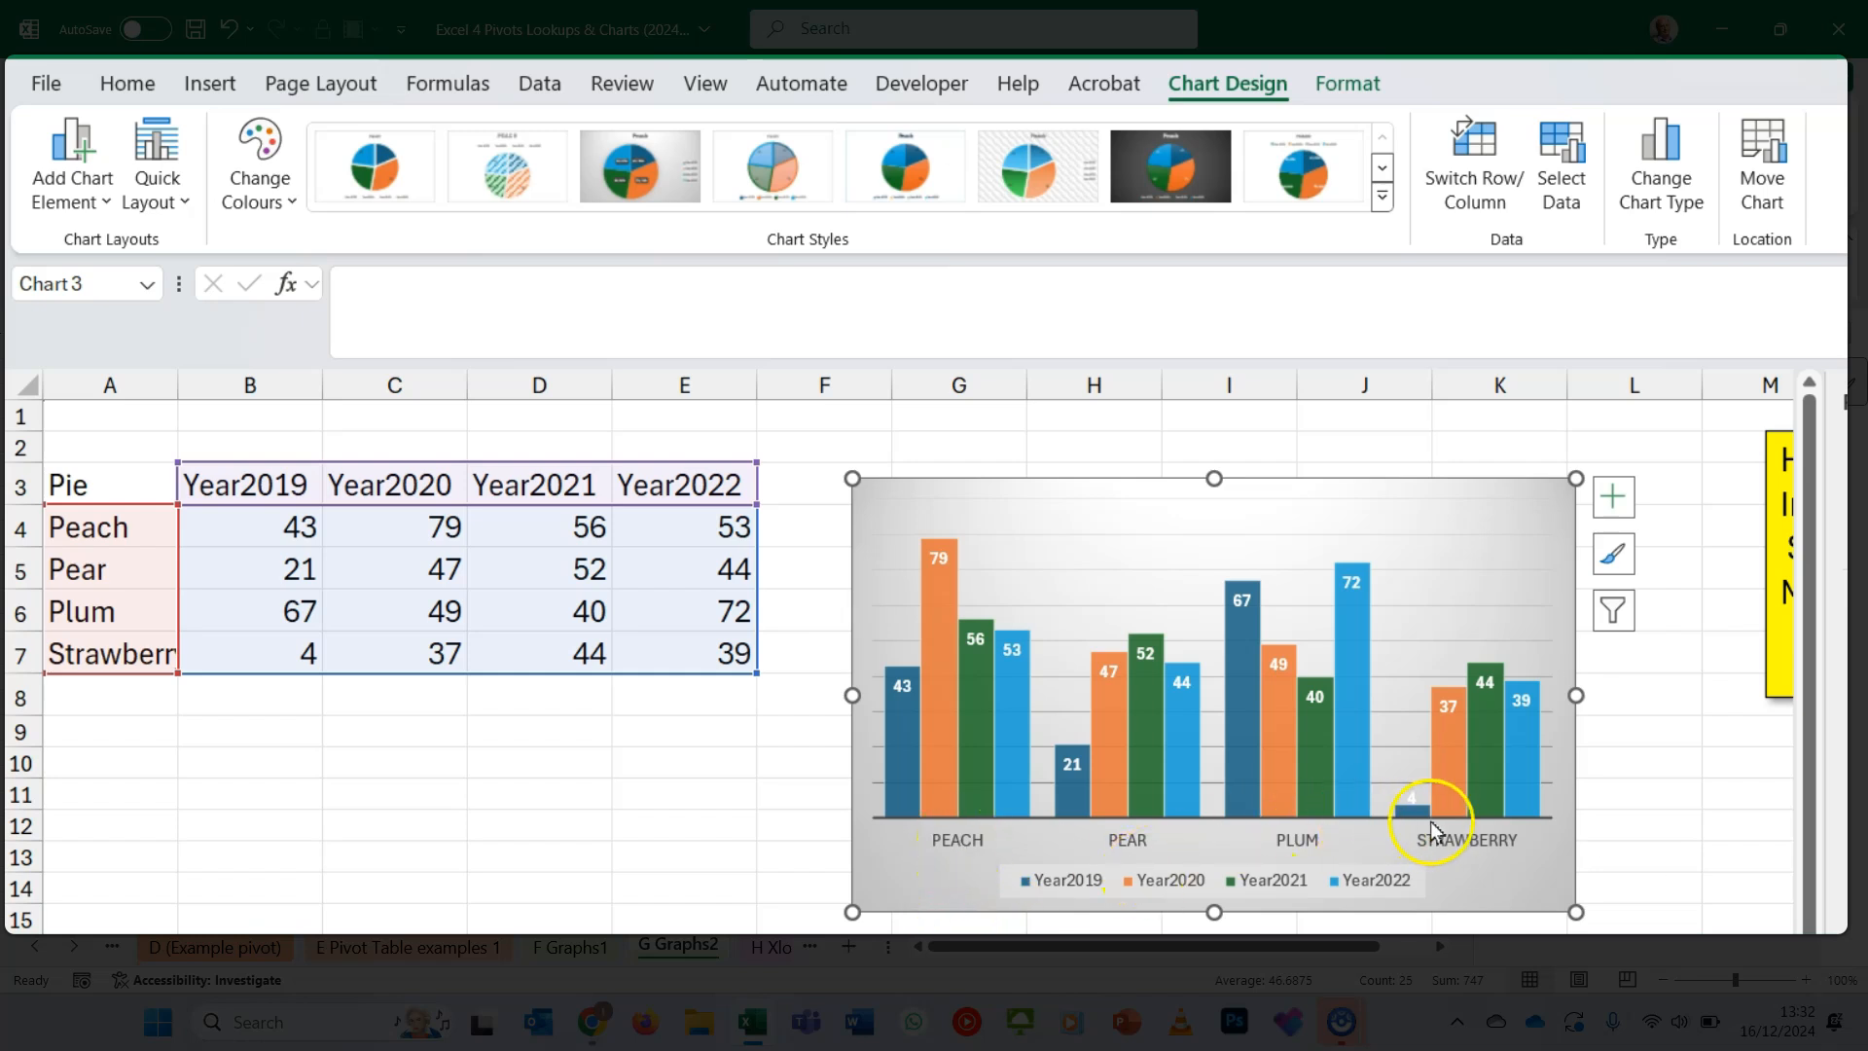
mouse_move(1361, 771)
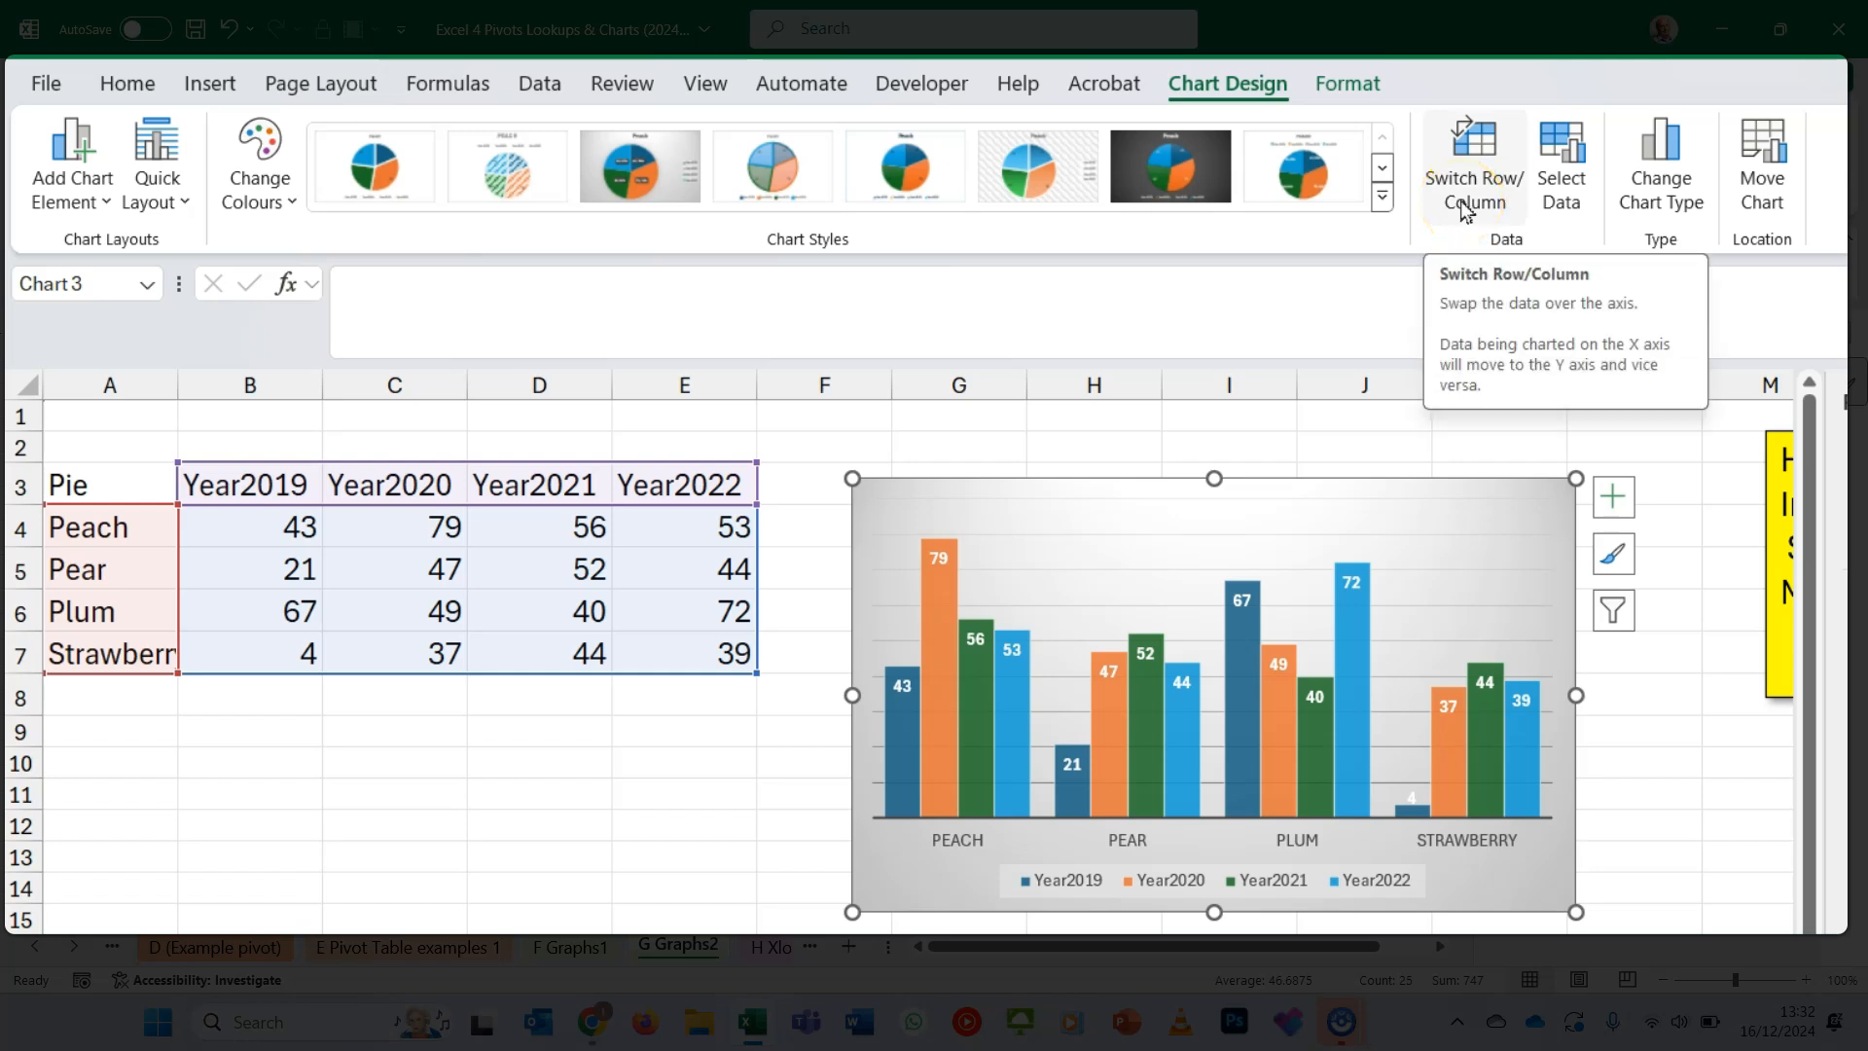
- Open the data source settings of the column chart on the G Graphs2 sheet
click(1577, 188)
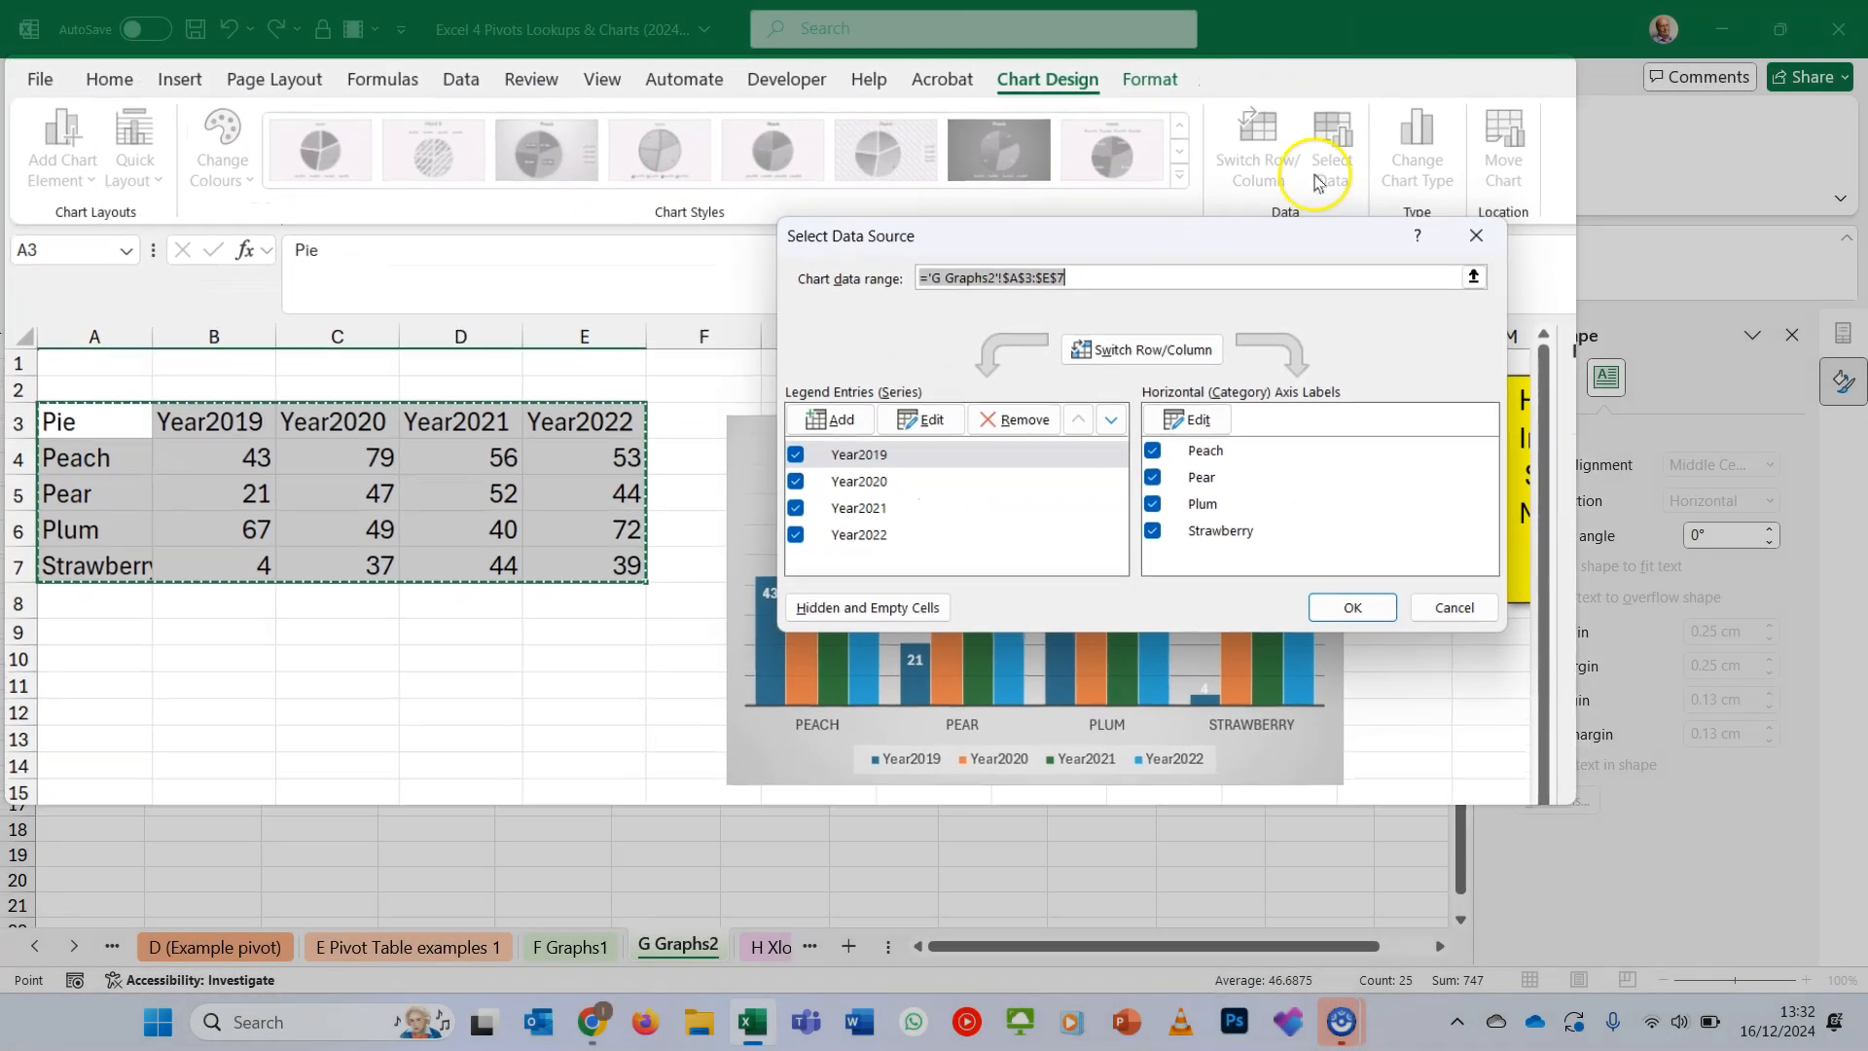